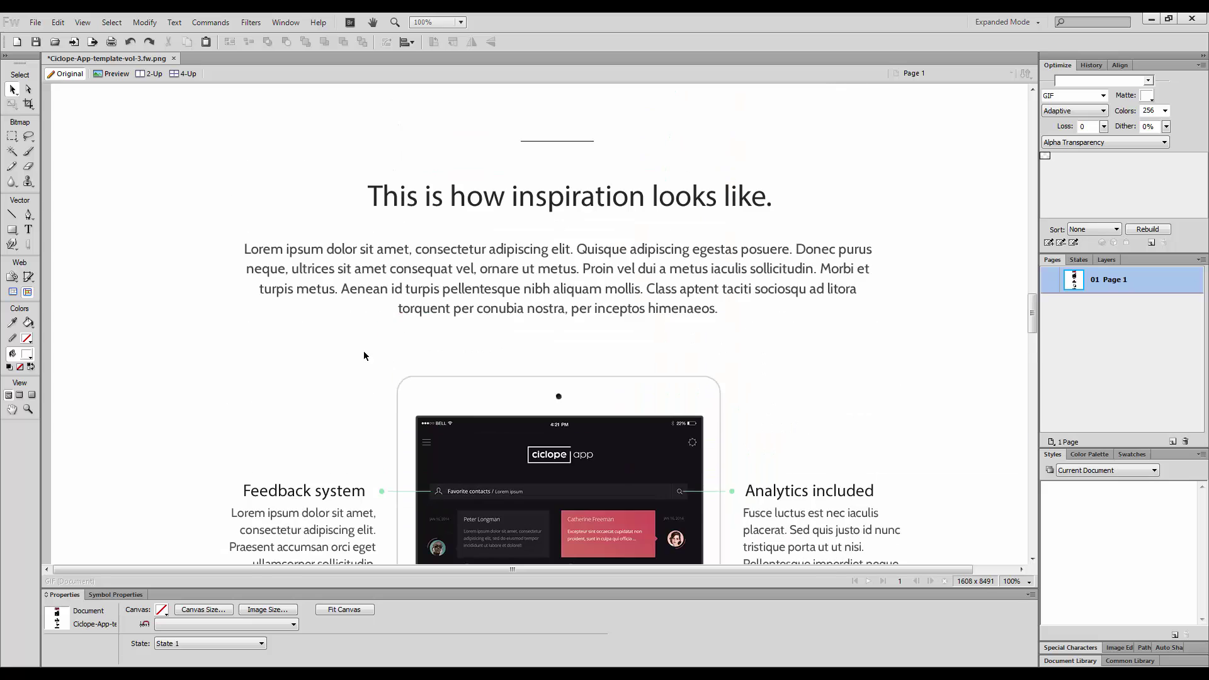
Examine the "Feedback system" text blocks and the "Creativity for everyone." icon row in the page mockup.
{"action": "scroll", "coordinate": [364, 350], "scroll_direction": "down", "scroll_amount": 5}
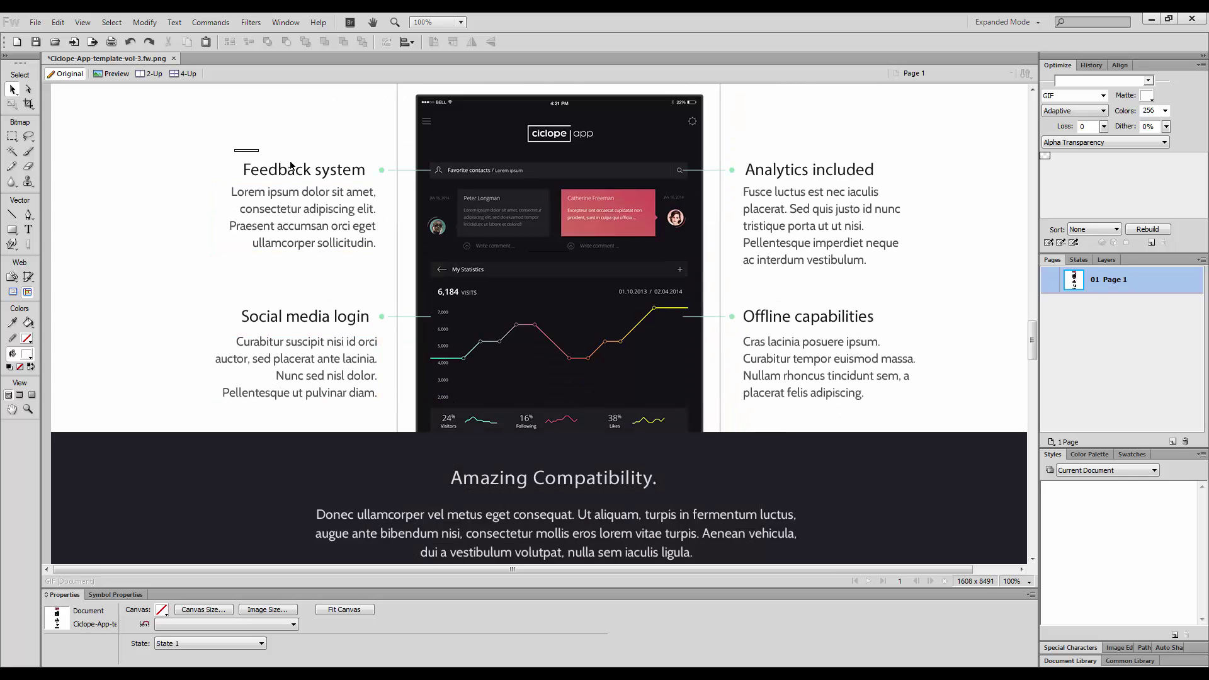
{"action": "left_click_drag", "start_coordinate": [234, 149], "coordinate": [356, 263]}
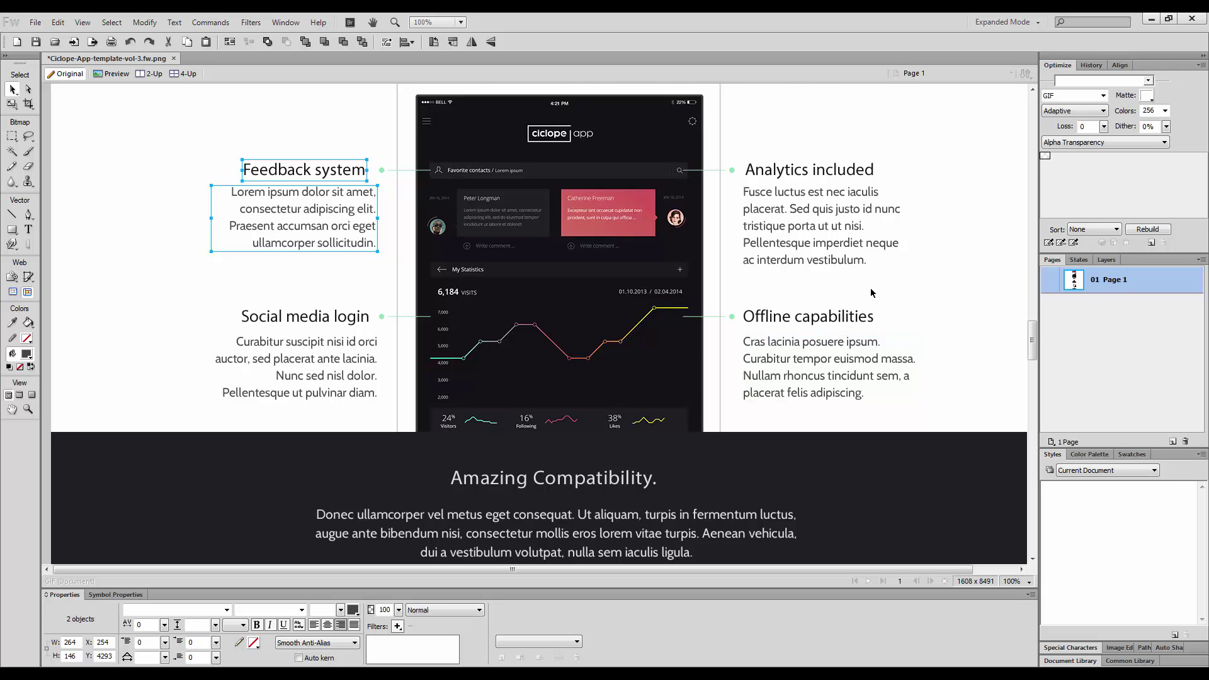
{"action": "scroll", "coordinate": [644, 293], "scroll_direction": "up", "scroll_amount": 10}
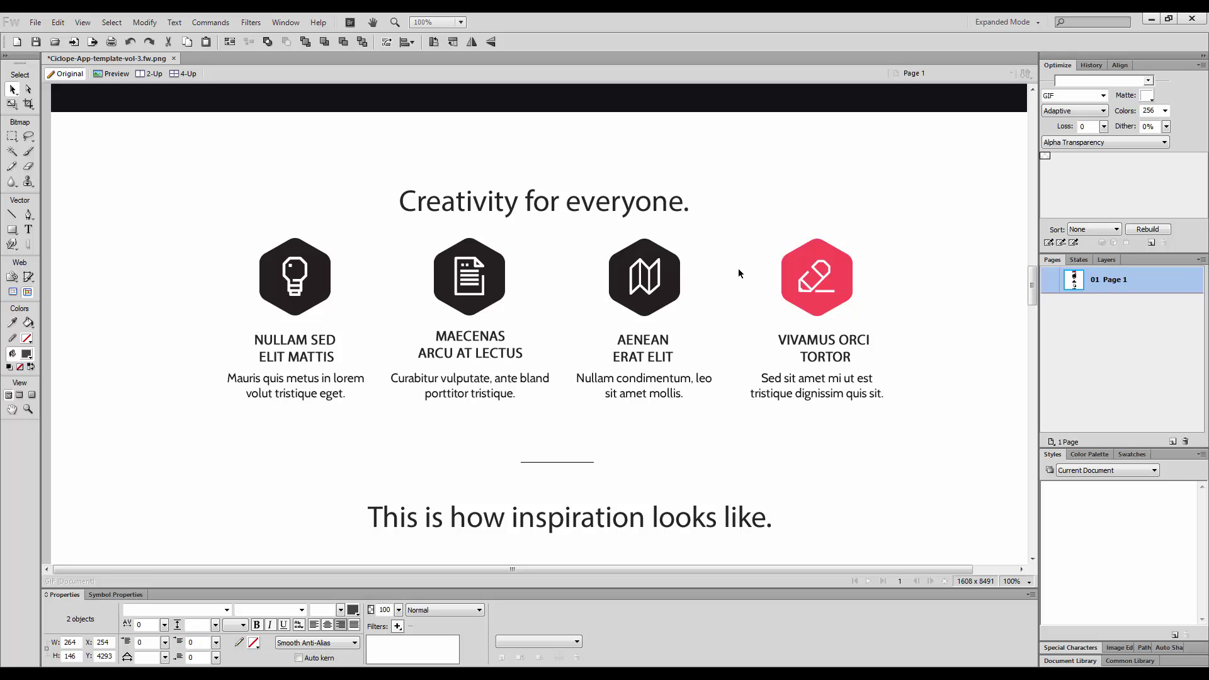
{"action": "left_click_drag", "start_coordinate": [767, 239], "coordinate": [882, 315]}
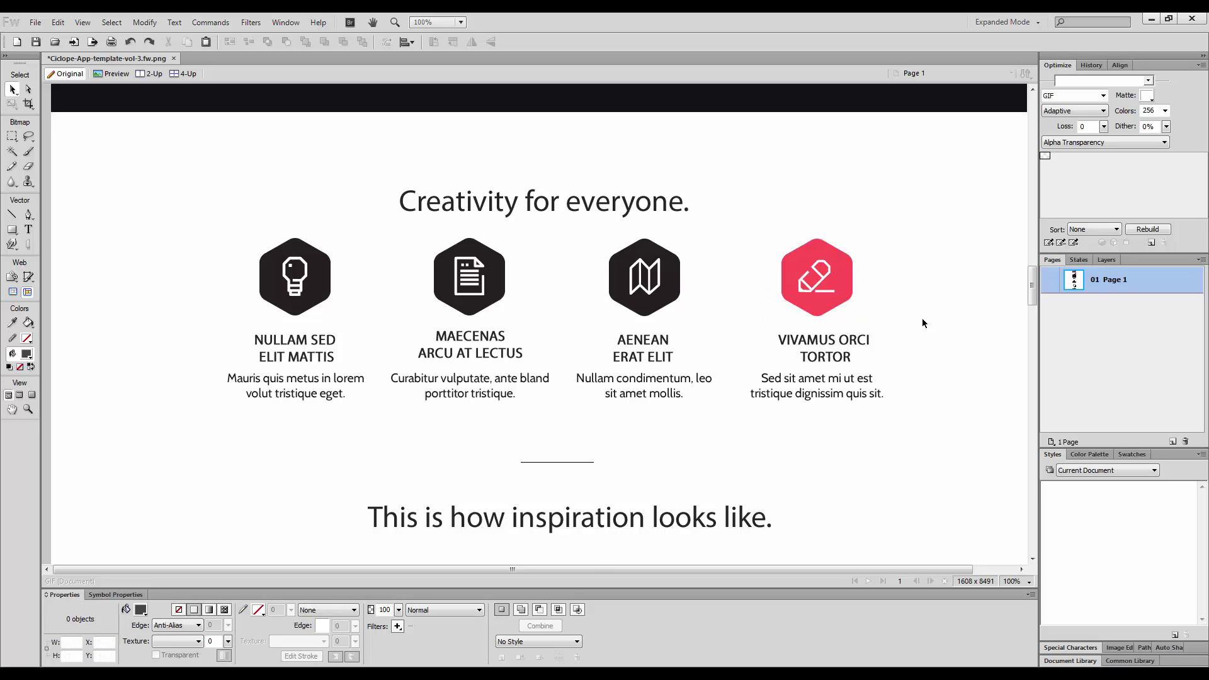
{"action": "left_click", "coordinate": [615, 393]}
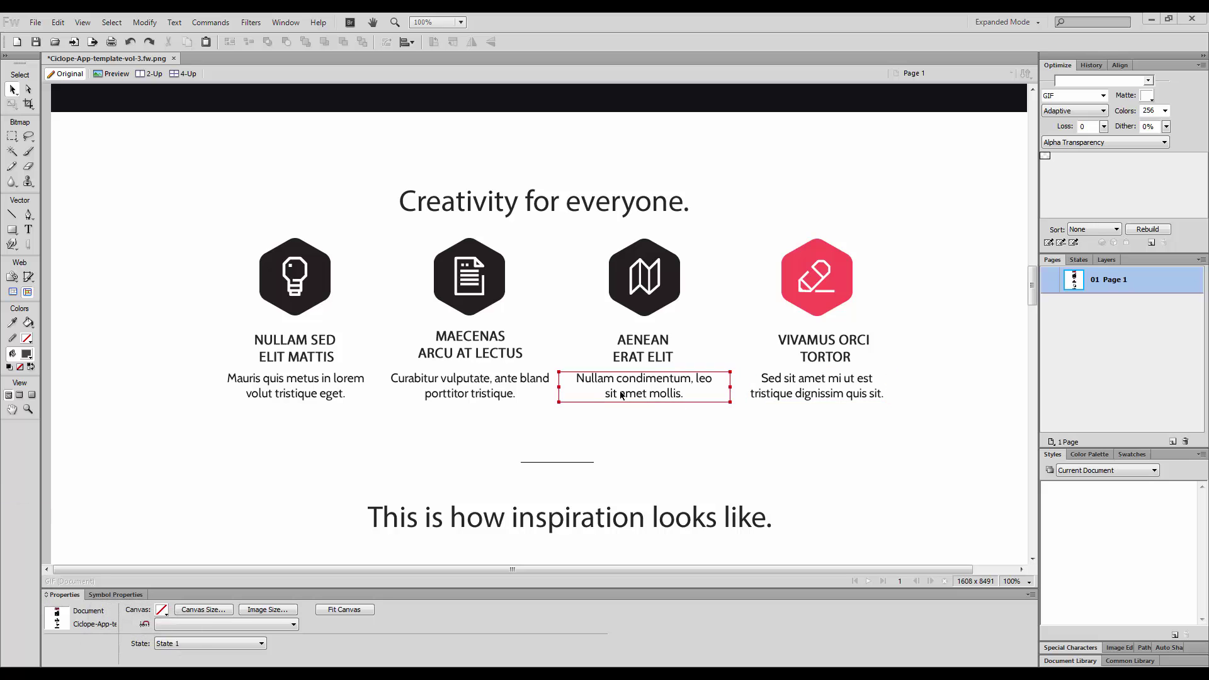
Switch to Chrome to look over the Font Awesome home page, and return to the Fireworks mockup.
{"action": "key", "text": "alt+Tab"}
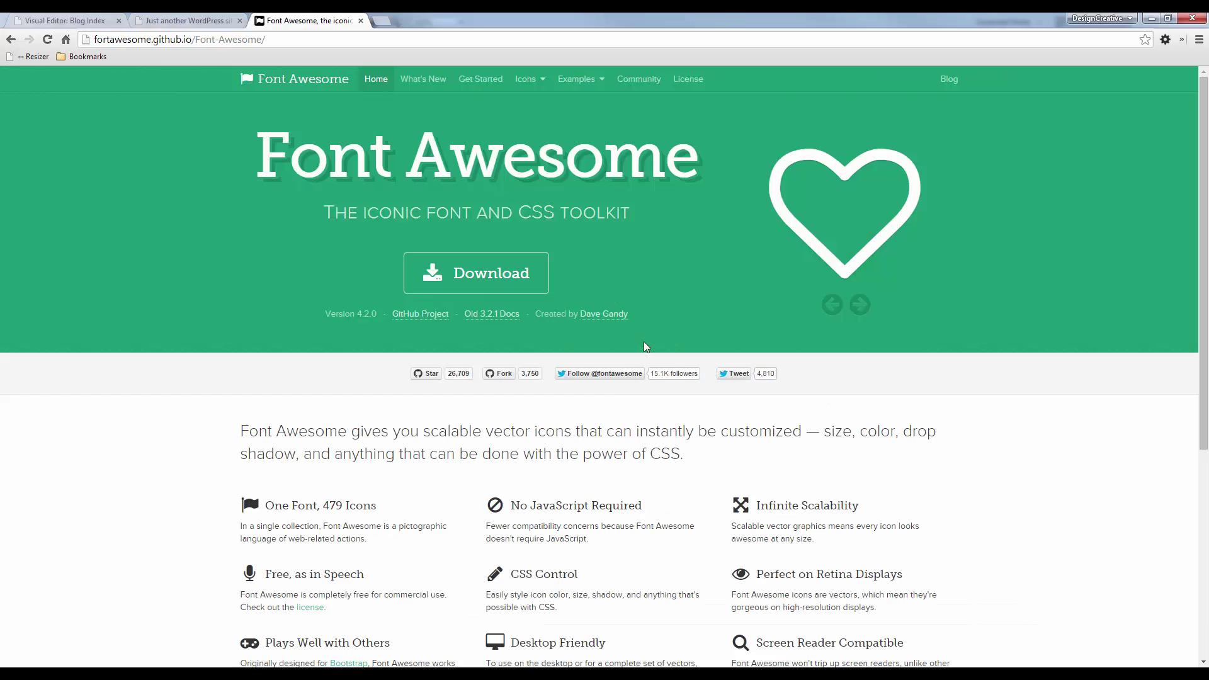
{"action": "scroll", "coordinate": [386, 302], "scroll_direction": "down", "scroll_amount": 1}
{"action": "scroll", "coordinate": [413, 328], "scroll_direction": "up", "scroll_amount": 1}
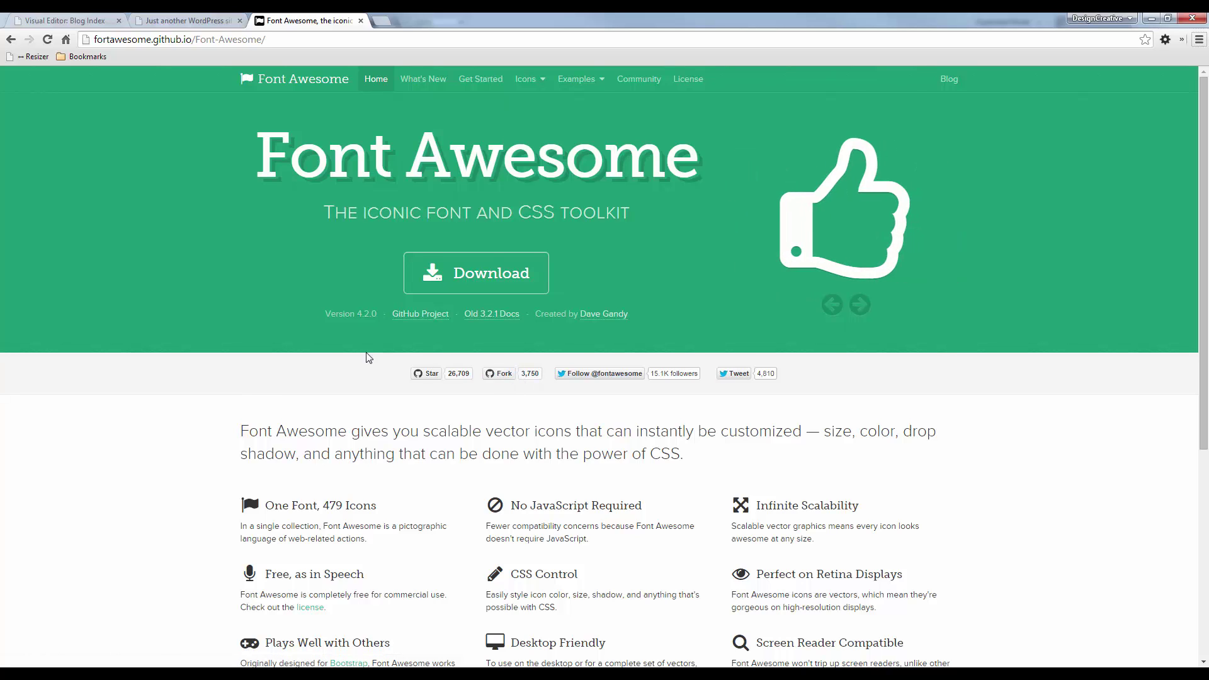
{"action": "scroll", "coordinate": [342, 351], "scroll_direction": "down", "scroll_amount": 2}
{"action": "scroll", "coordinate": [345, 357], "scroll_direction": "up", "scroll_amount": 1}
{"action": "scroll", "coordinate": [346, 356], "scroll_direction": "up", "scroll_amount": 1}
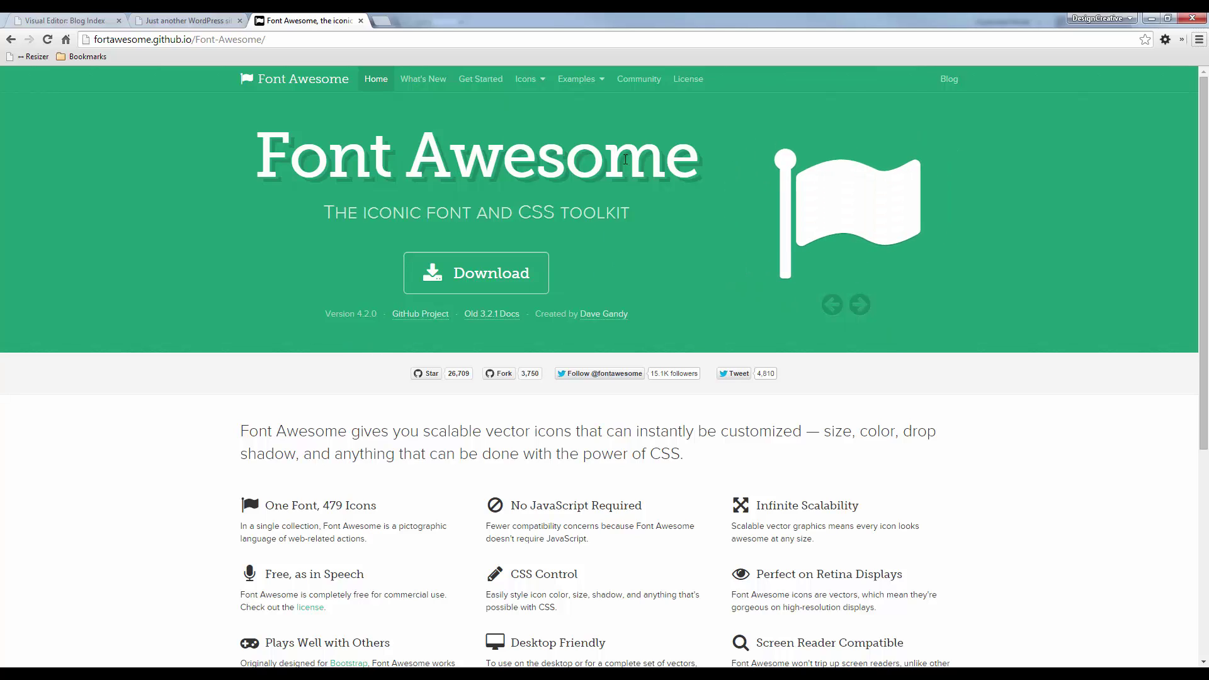
{"action": "key", "text": "alt+Tab"}
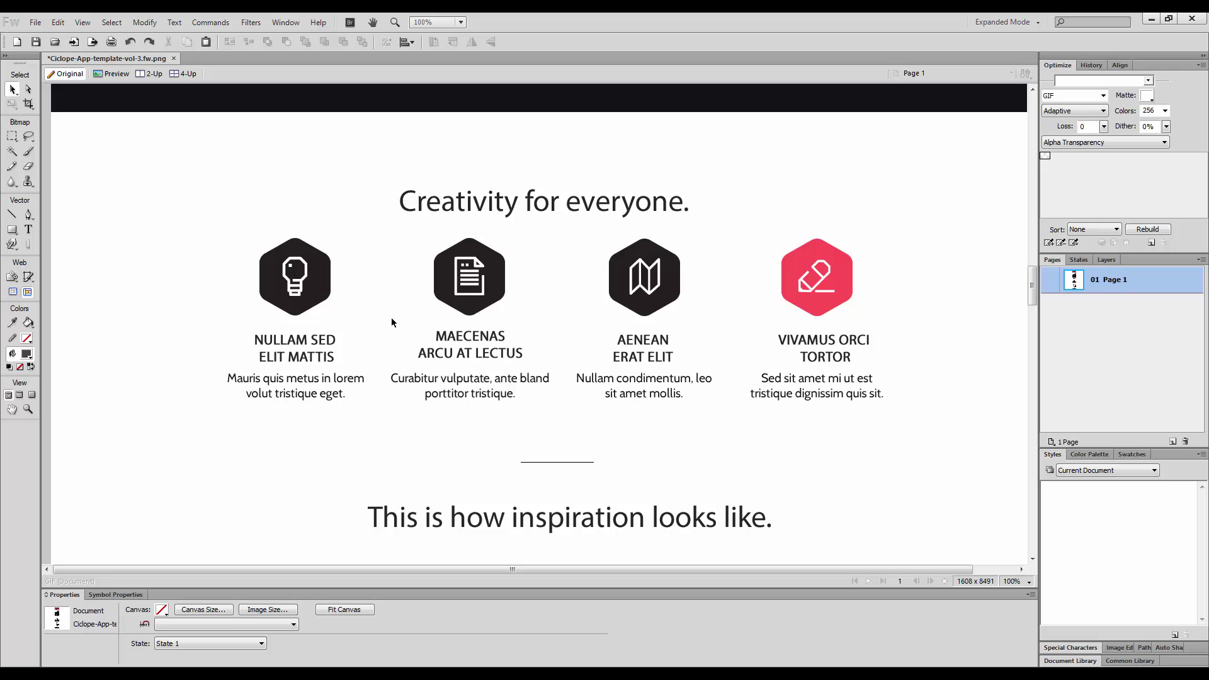
Examine the mockup's "Creativity for everyone." section, inspecting its hexagon icon backgrounds and the content around it.
{"action": "scroll", "coordinate": [551, 244], "scroll_direction": "up", "scroll_amount": 20}
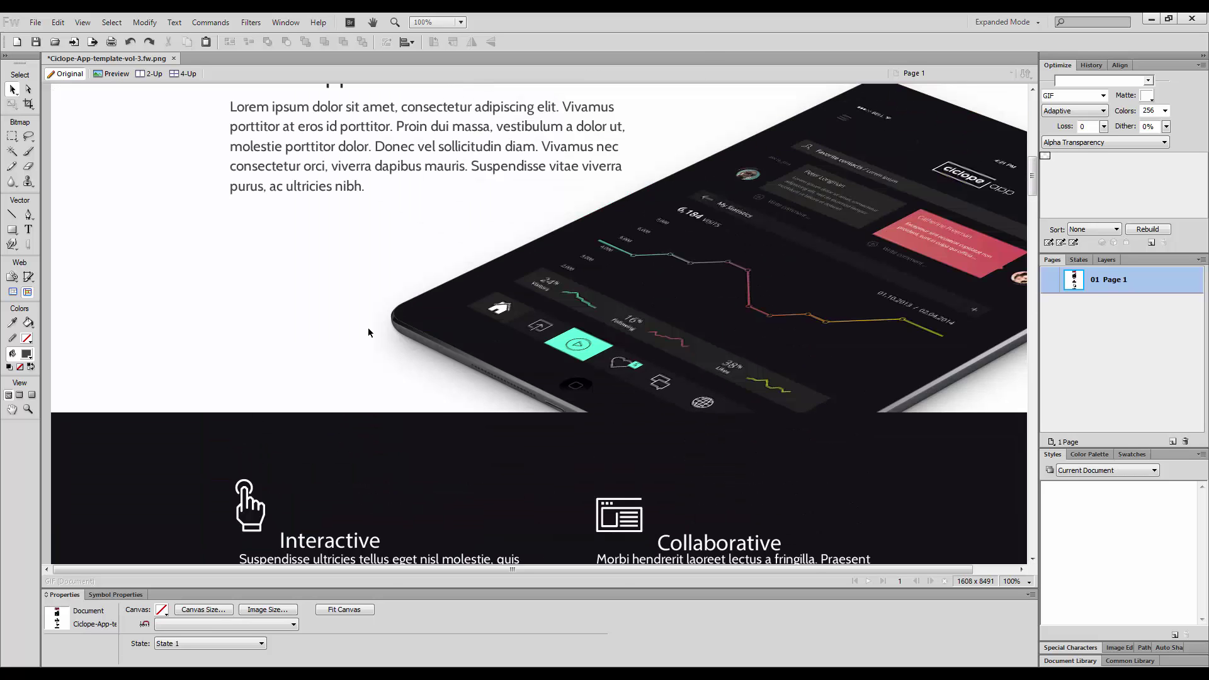
{"action": "scroll", "coordinate": [369, 332], "scroll_direction": "down", "scroll_amount": 20}
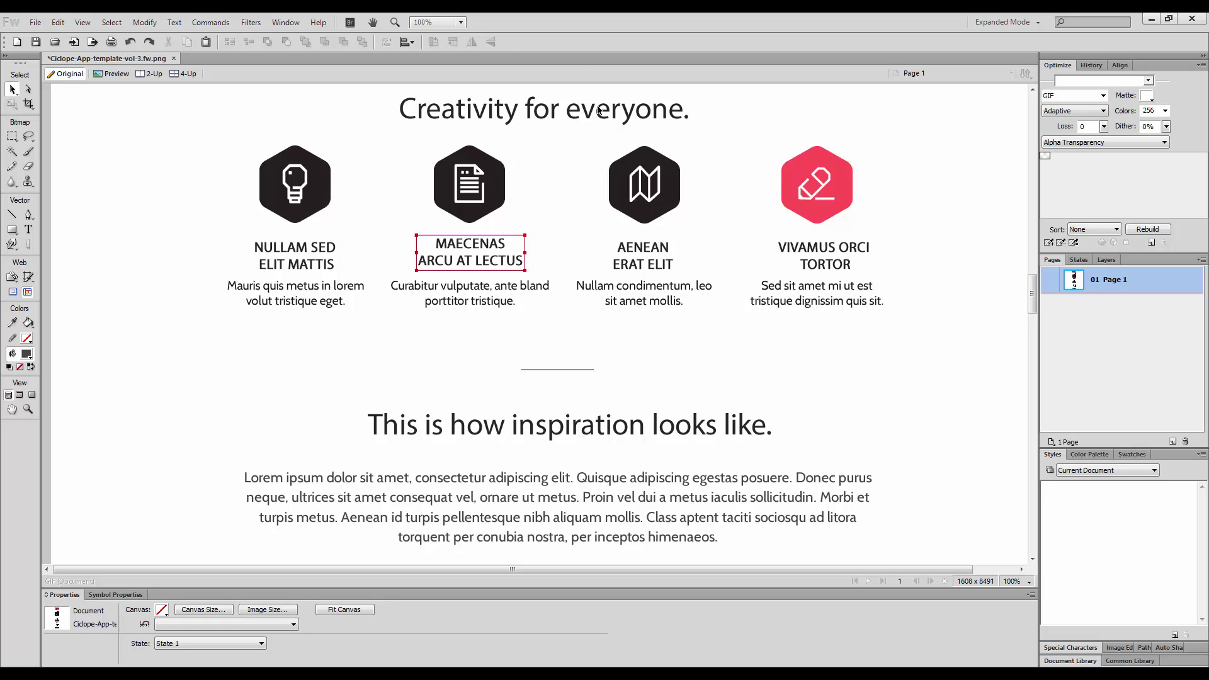
{"action": "left_click", "coordinate": [315, 194]}
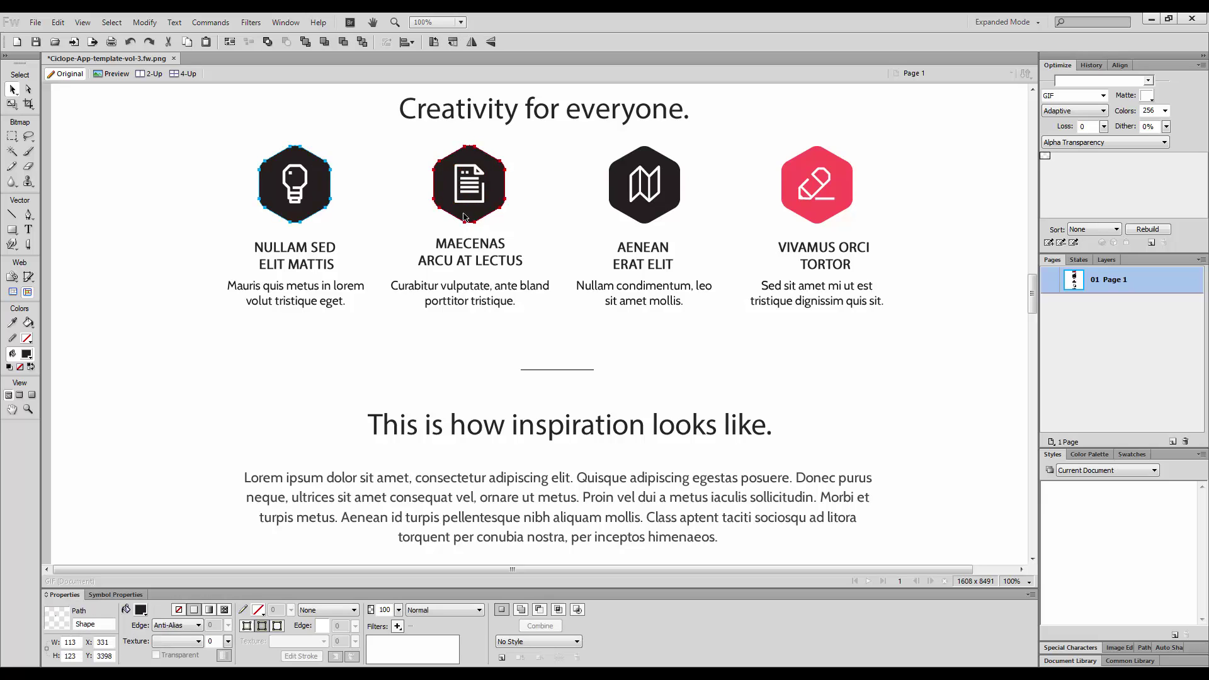
{"action": "left_click", "coordinate": [625, 213]}
{"action": "left_click", "coordinate": [812, 215]}
{"action": "left_click", "coordinate": [989, 264]}
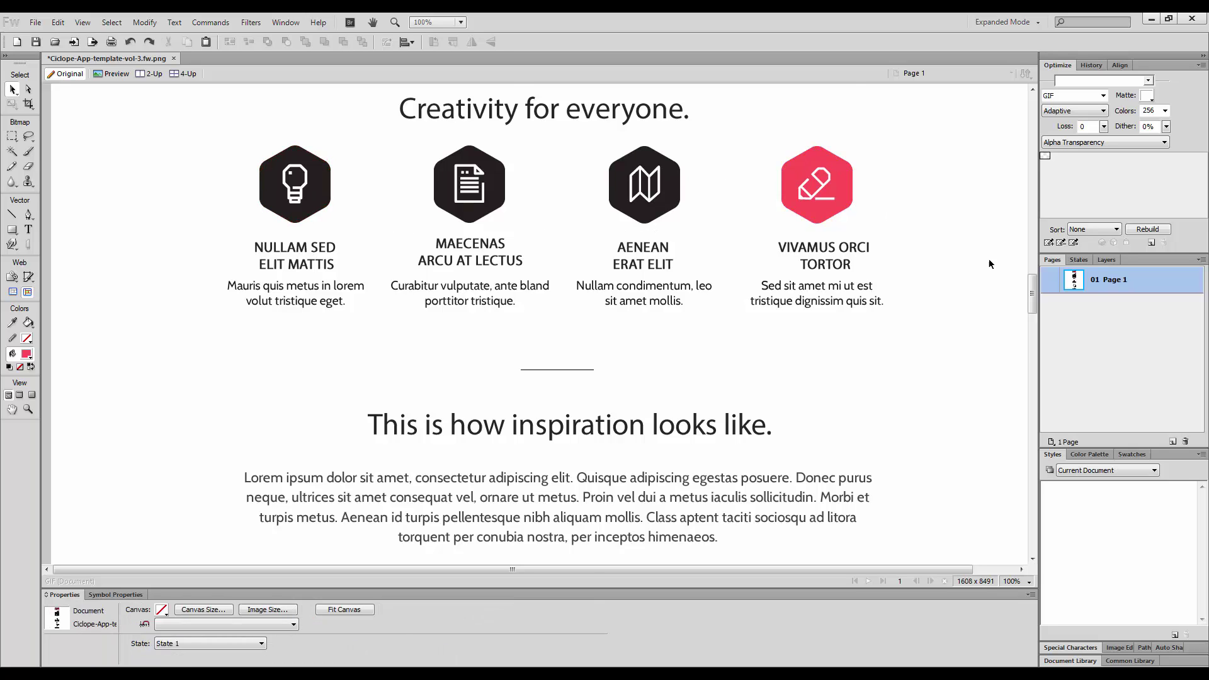
{"action": "scroll", "coordinate": [980, 262], "scroll_direction": "down", "scroll_amount": 6}
{"action": "scroll", "coordinate": [979, 262], "scroll_direction": "up", "scroll_amount": 6}
In Chrome, open Font Awesome's Get Started page and select the BootstrapCDN stylesheet link code for version 4.2.0.
{"action": "key", "text": "alt+Tab"}
{"action": "key", "text": "alt+Tab"}
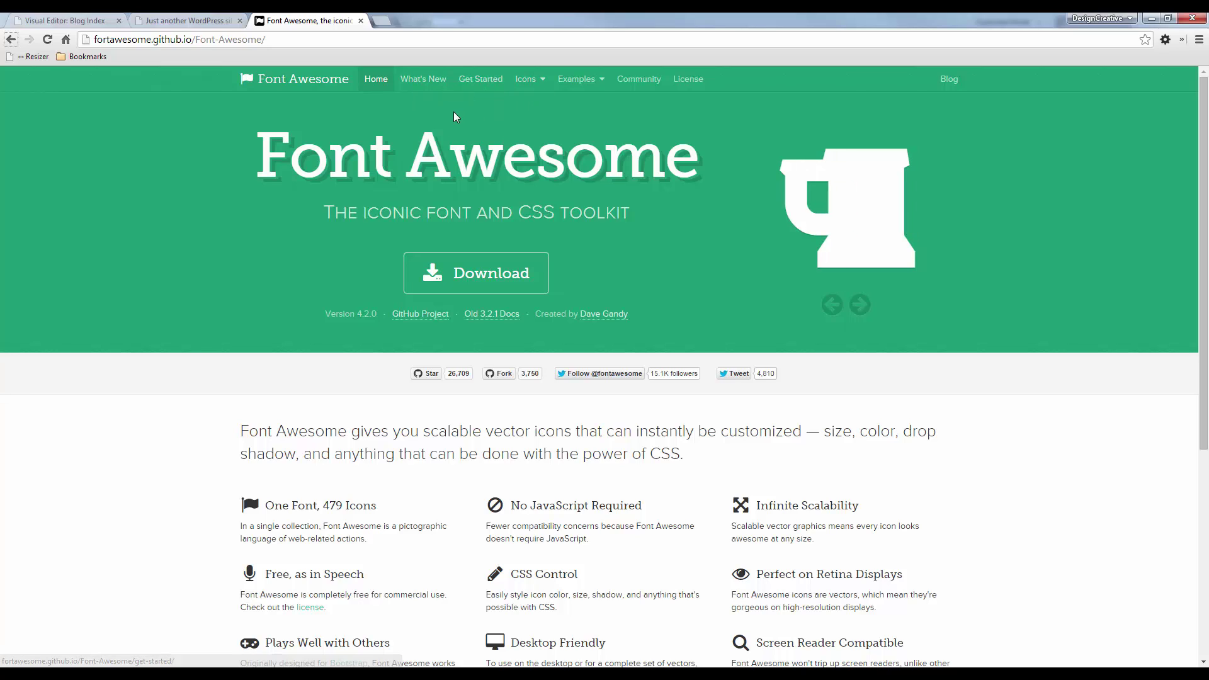
{"action": "left_click", "coordinate": [482, 79]}
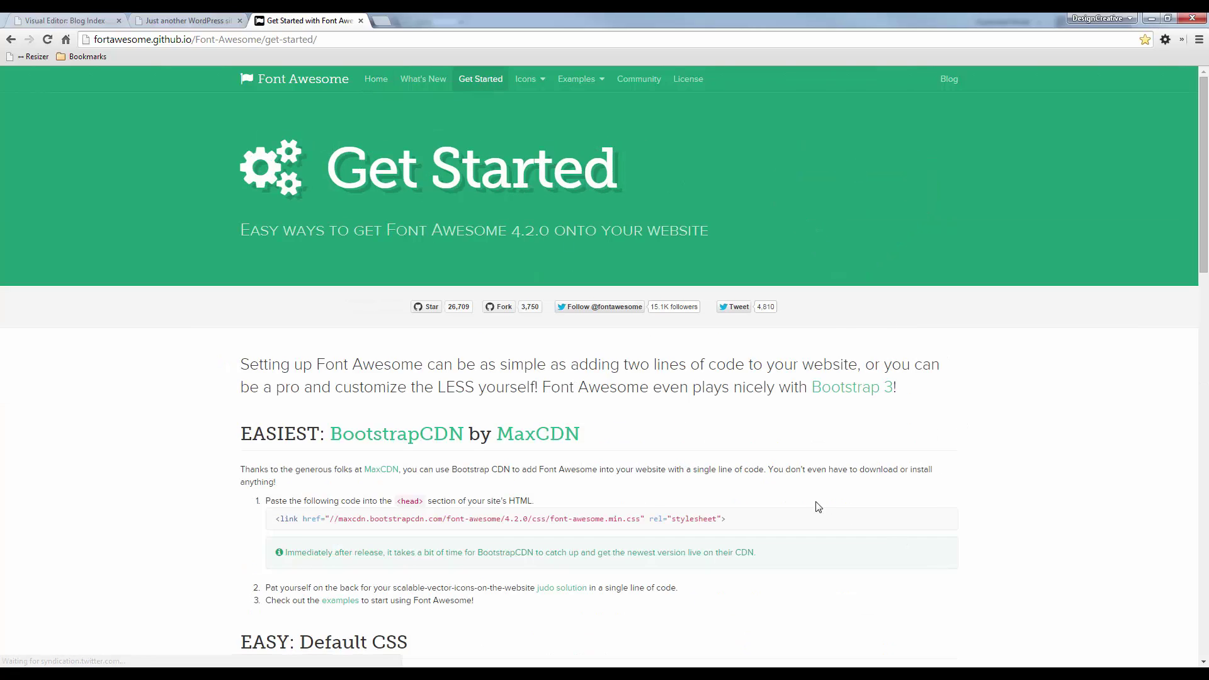
{"action": "scroll", "coordinate": [818, 507], "scroll_direction": "down", "scroll_amount": 2}
{"action": "left_click_drag", "start_coordinate": [747, 396], "coordinate": [263, 397]}
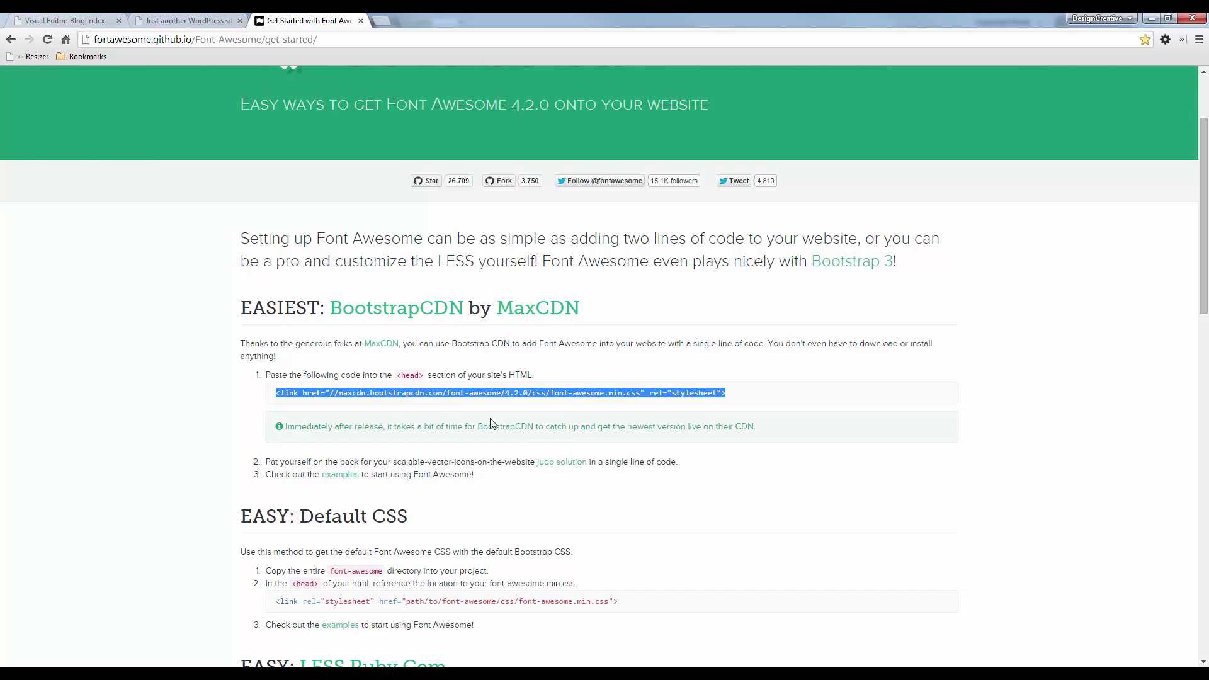
Go to the site's open Visual Editor page and open the WordPress dashboard from it.
{"action": "left_click", "coordinate": [208, 17]}
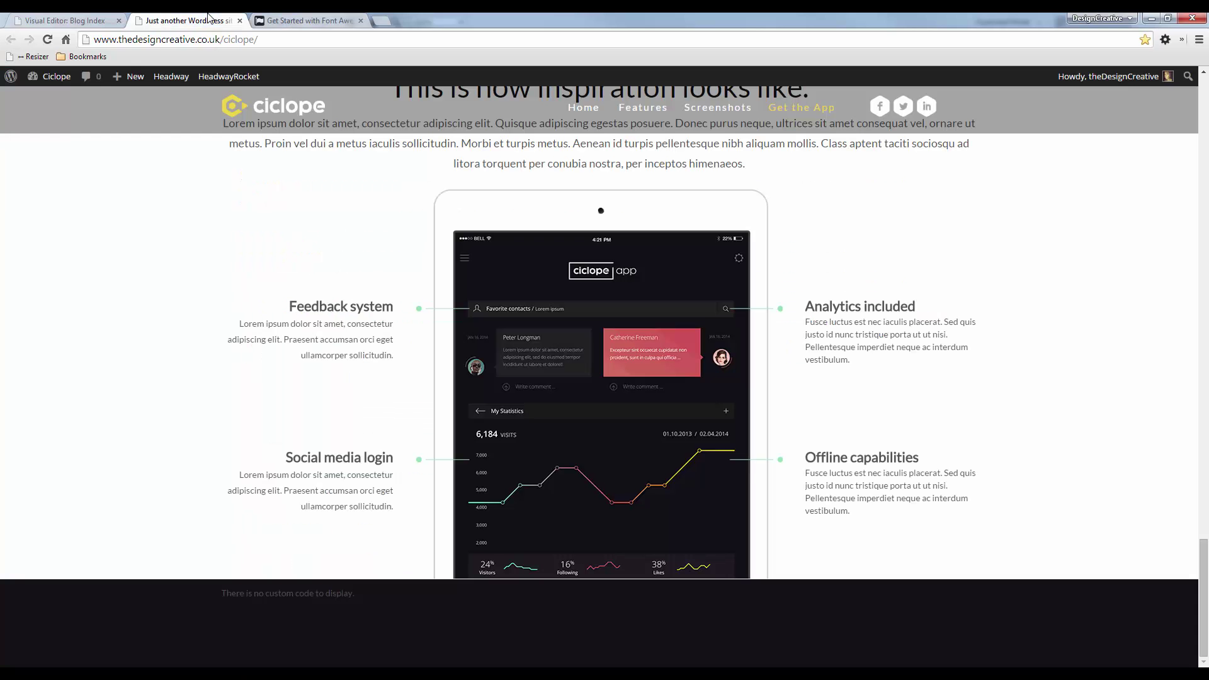
{"action": "left_click", "coordinate": [67, 20]}
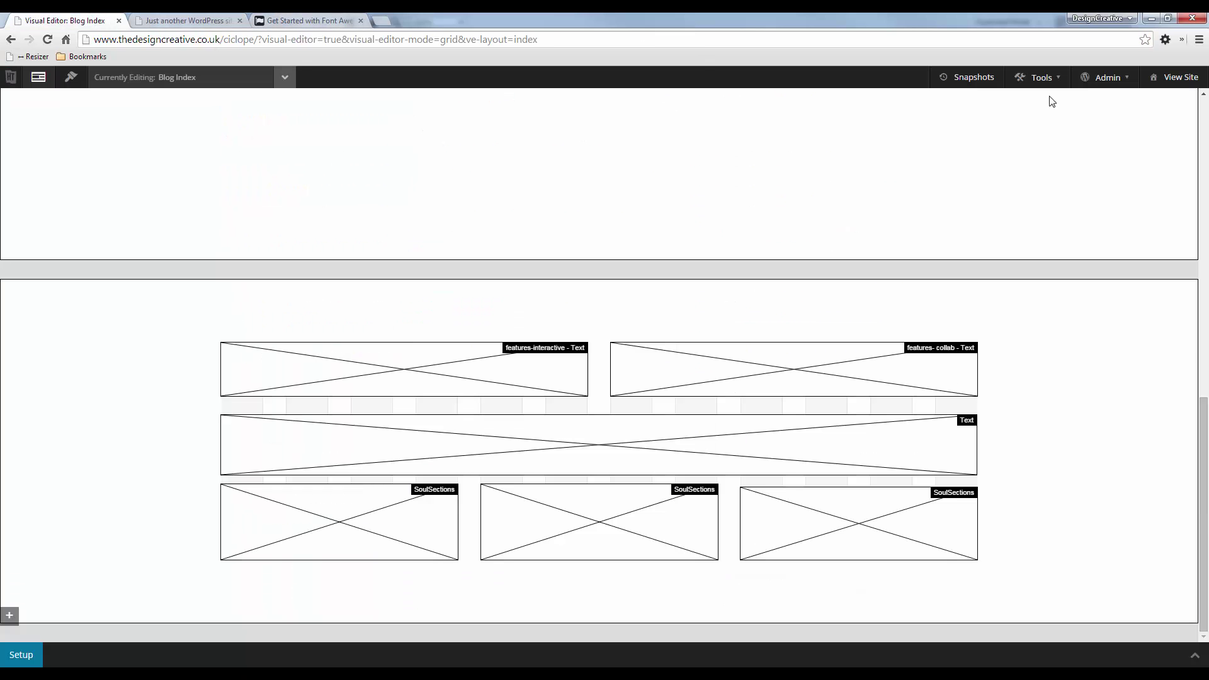
{"action": "mouse_move", "coordinate": [1100, 78]}
{"action": "left_click", "coordinate": [1122, 112]}
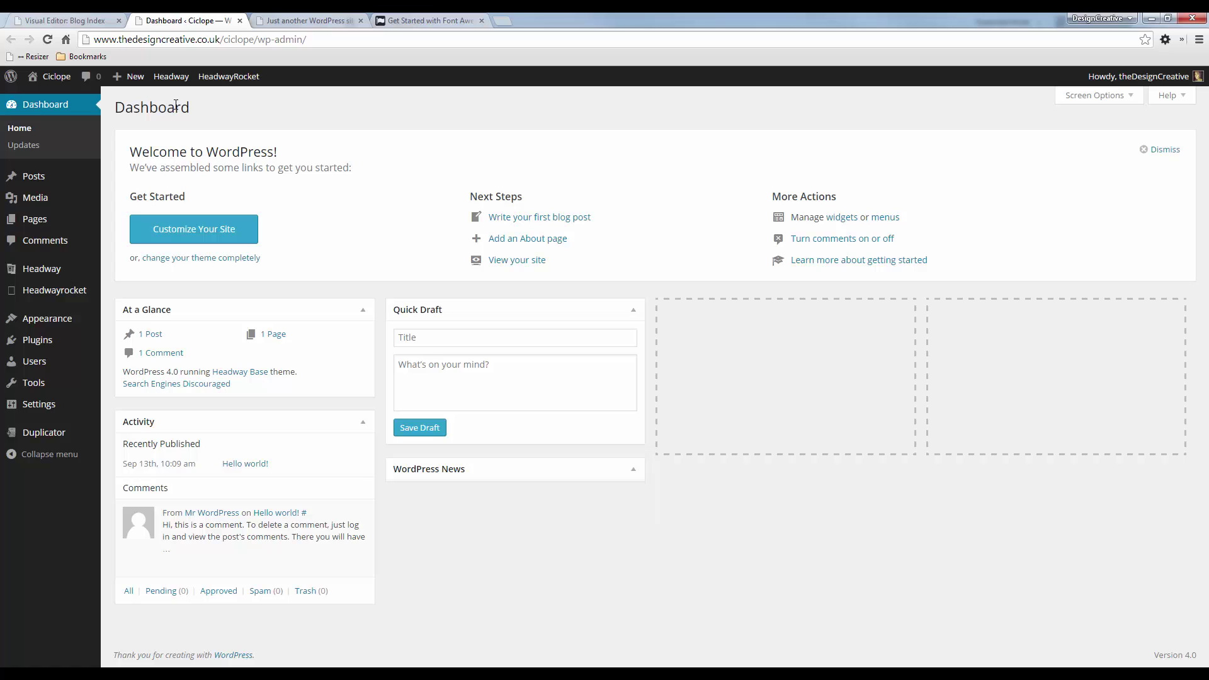
Open Headway's Scripts/Analytics options and save the Header Scripts with the Font Awesome 4.2.0 stylesheet link.
{"action": "mouse_move", "coordinate": [174, 85]}
{"action": "mouse_move", "coordinate": [188, 132]}
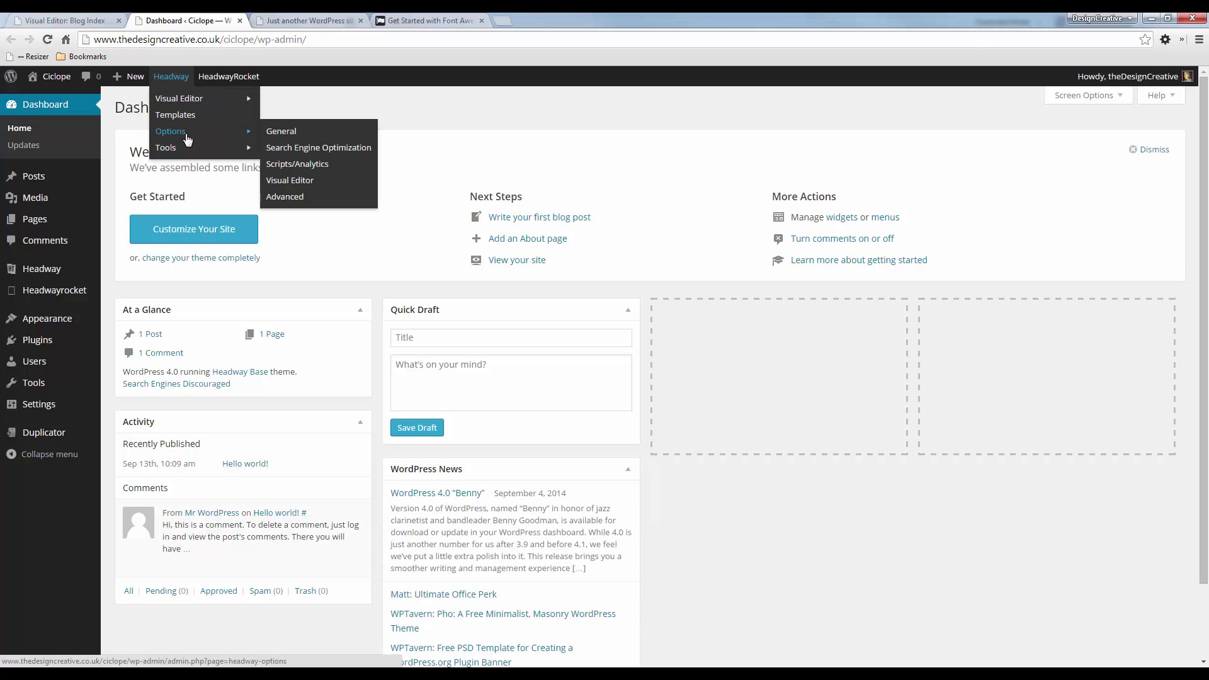
{"action": "left_click", "coordinate": [314, 165]}
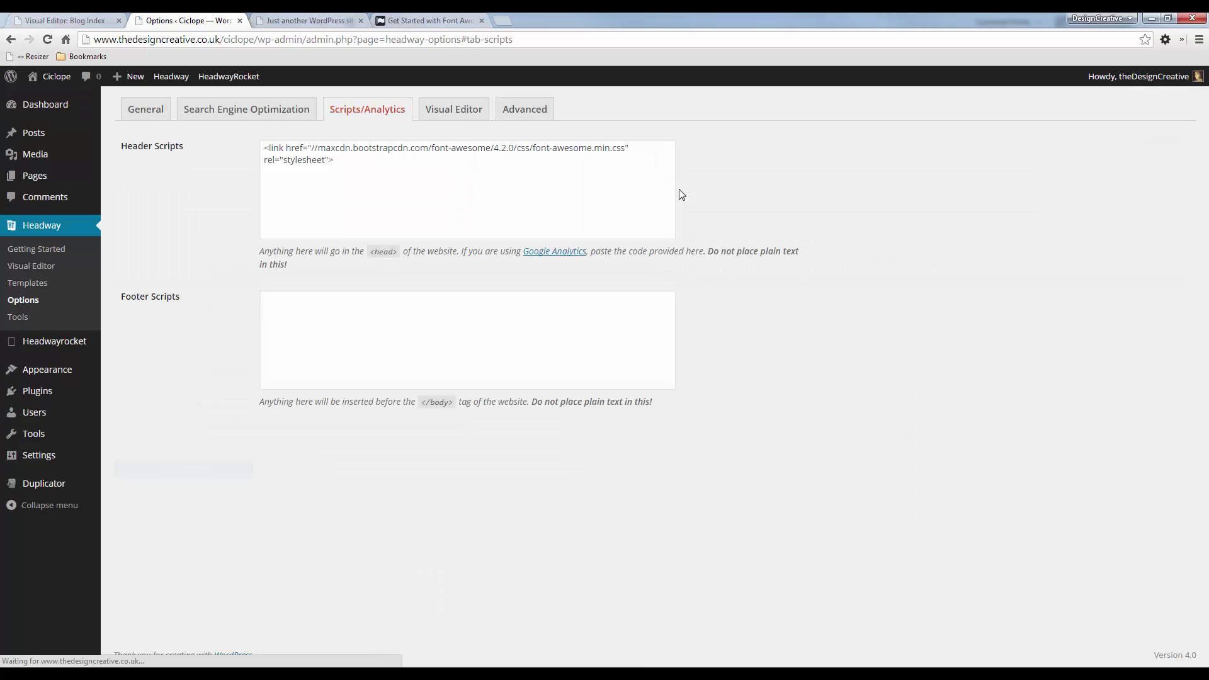
{"action": "left_click", "coordinate": [441, 162]}
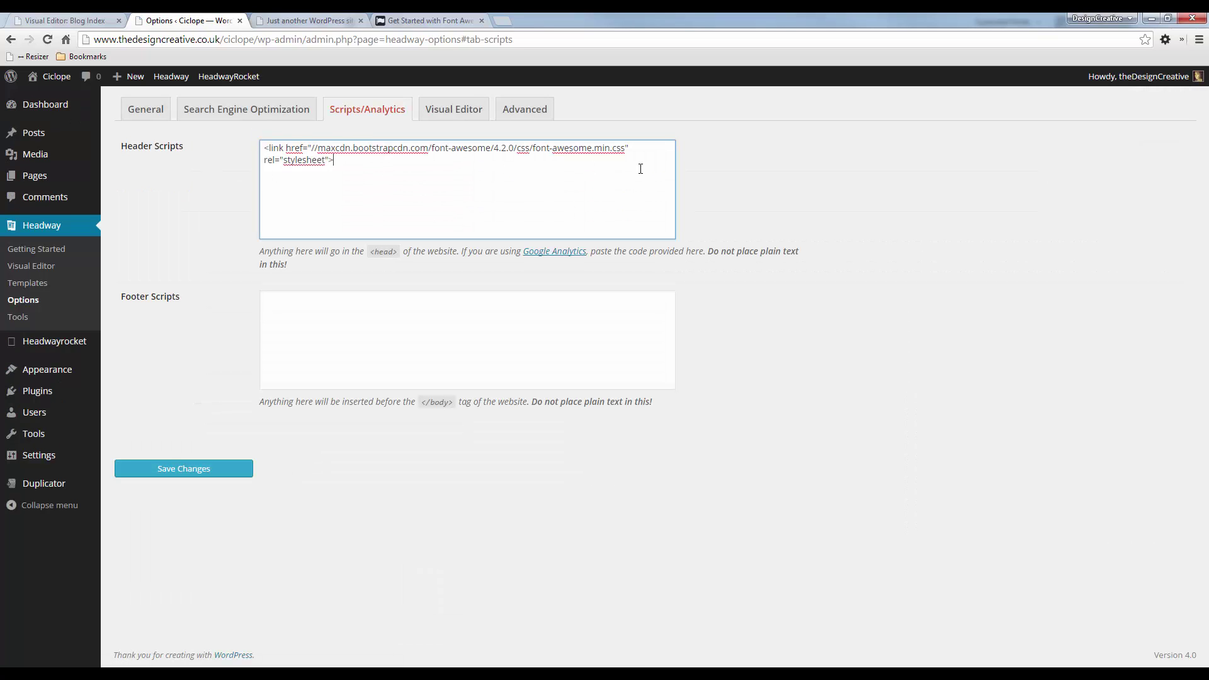
{"action": "left_click", "coordinate": [200, 471]}
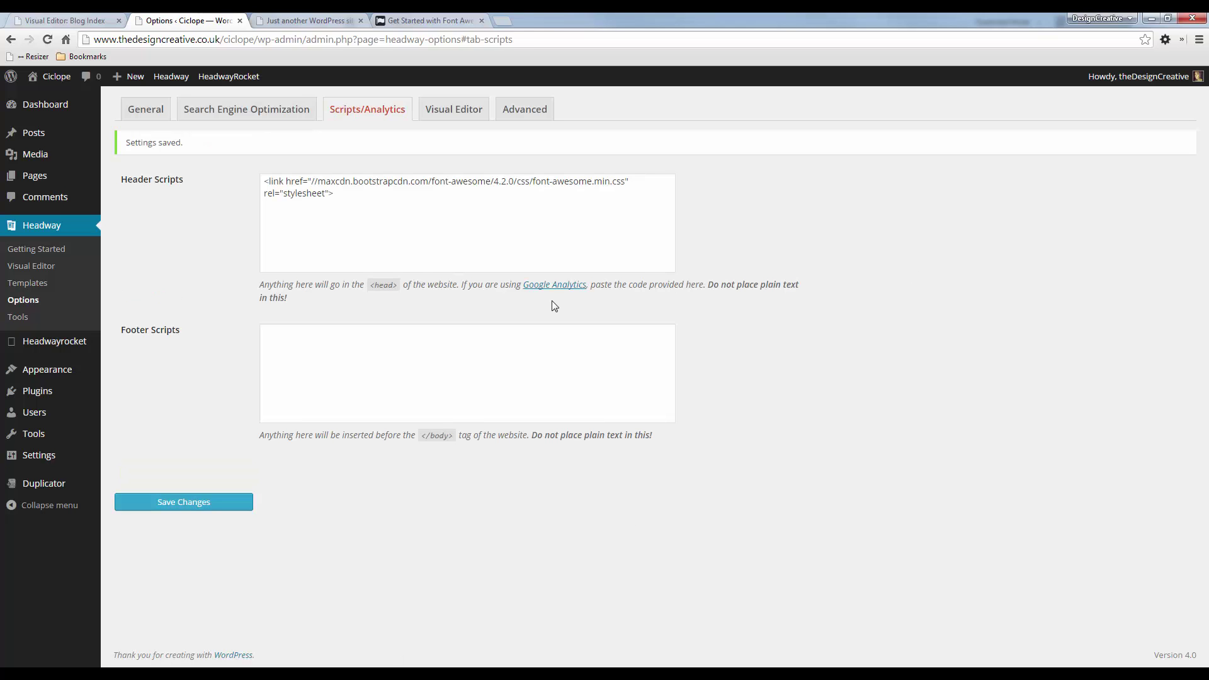
Close the live site preview and review the area around the "Creativity for everyone." section in the Fireworks mockup.
{"action": "left_click", "coordinate": [360, 20]}
{"action": "left_click", "coordinate": [324, 20]}
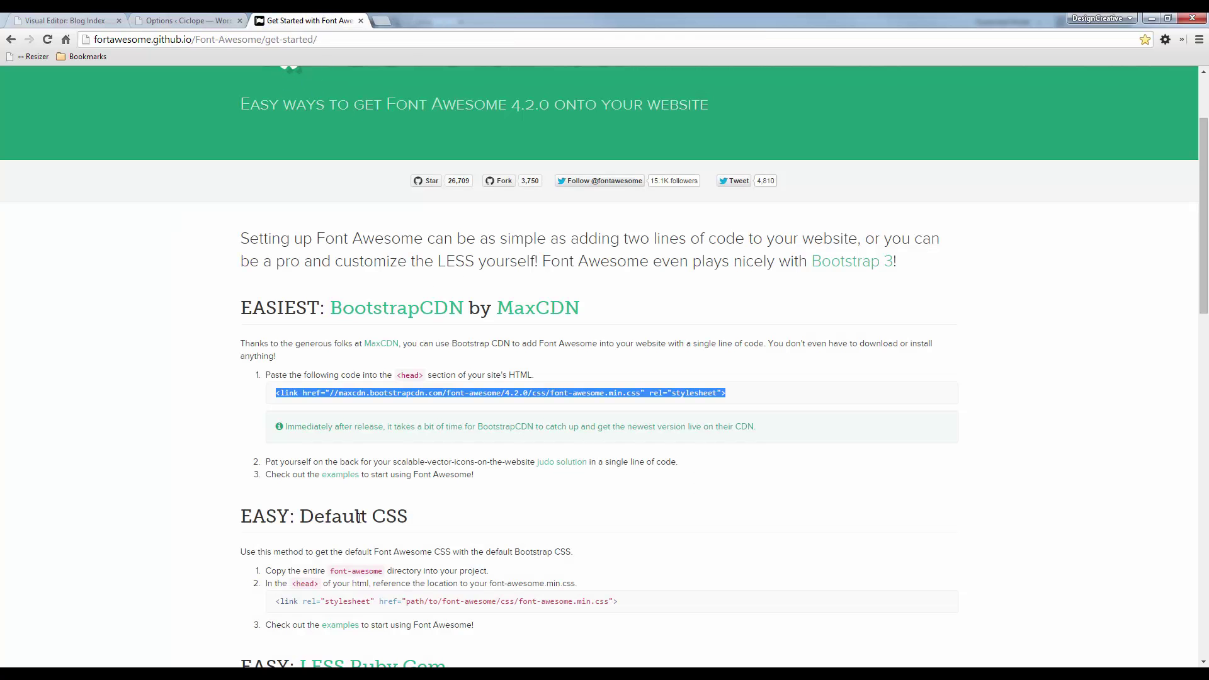
{"action": "key", "text": "alt+Tab"}
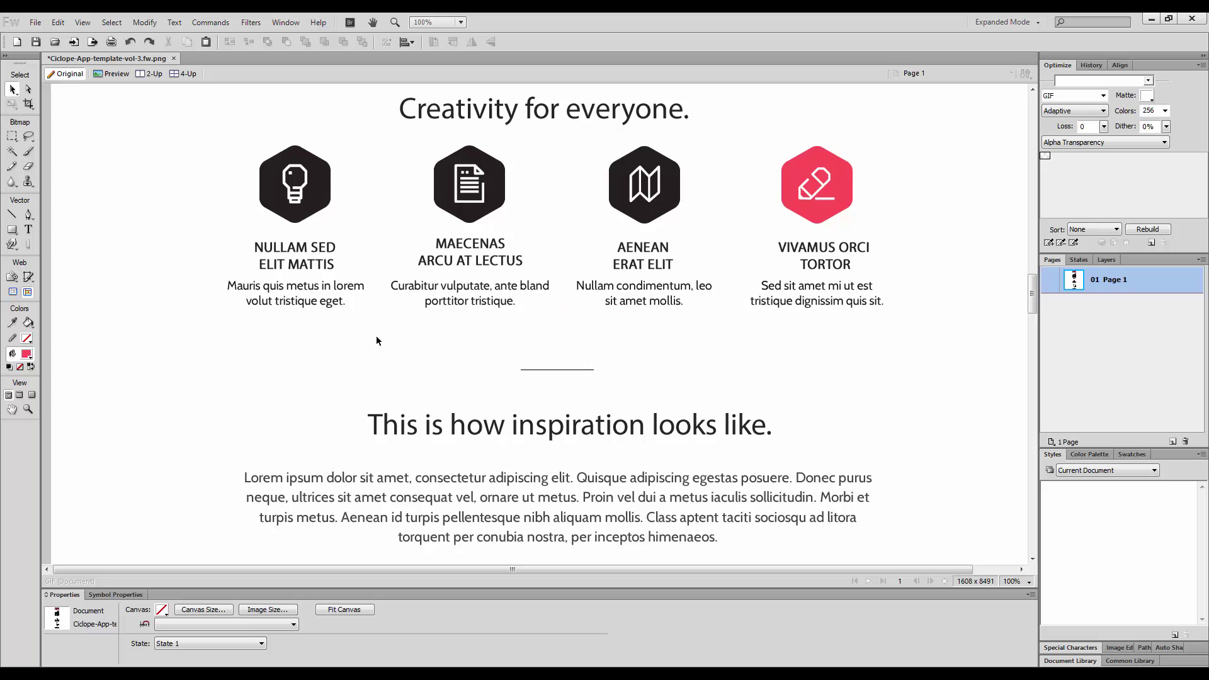
{"action": "scroll", "coordinate": [376, 335], "scroll_direction": "up", "scroll_amount": 5}
{"action": "scroll", "coordinate": [450, 343], "scroll_direction": "down", "scroll_amount": 3}
{"action": "scroll", "coordinate": [638, 361], "scroll_direction": "down", "scroll_amount": 6}
{"action": "scroll", "coordinate": [639, 362], "scroll_direction": "up", "scroll_amount": 6}
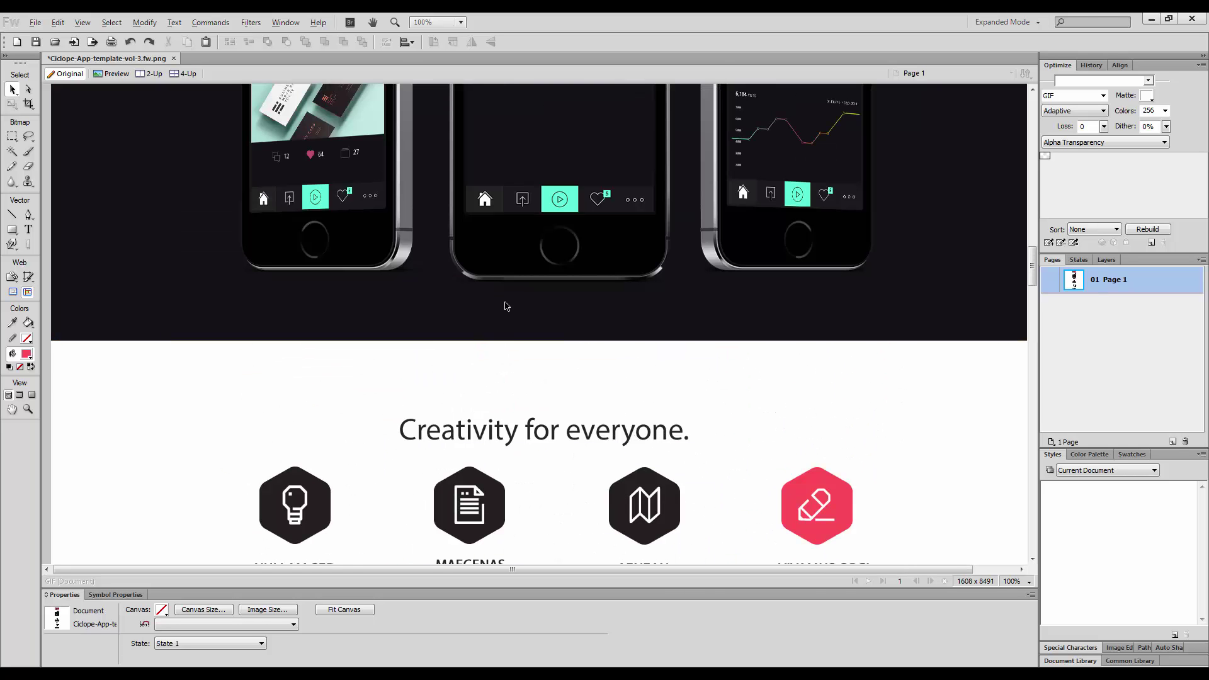
Switch to Chrome and open the Headway Visual Editor in Grid mode from the WordPress options page.
{"action": "key", "text": "alt+Tab"}
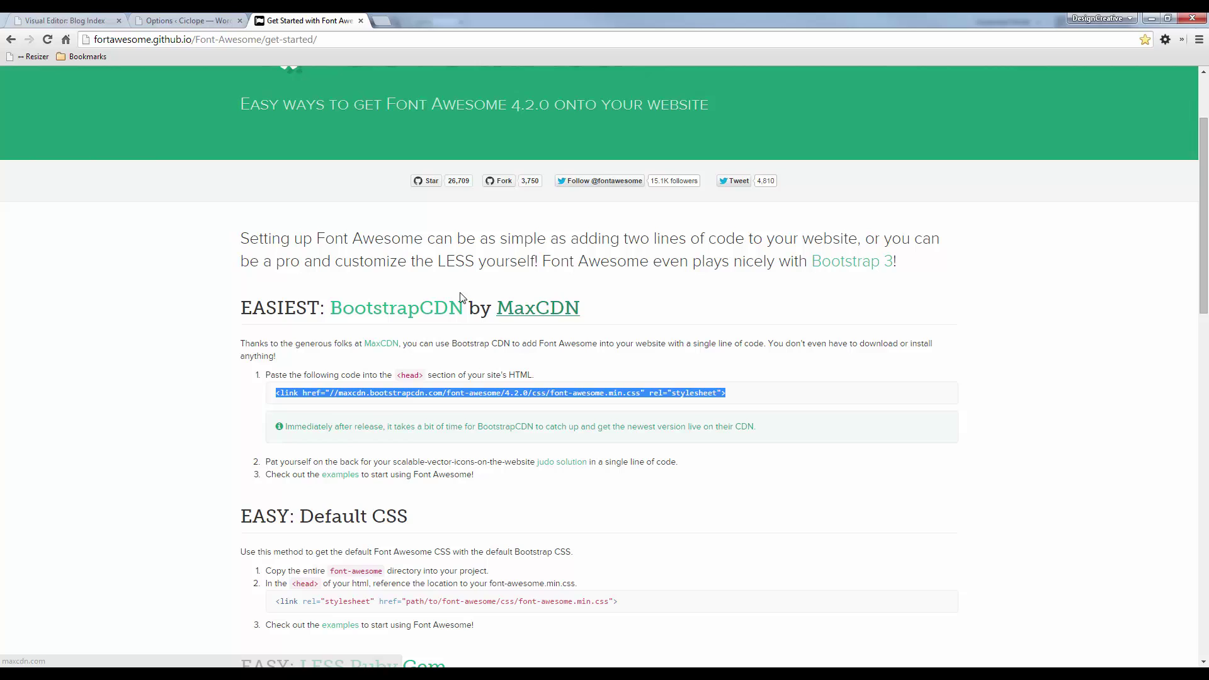
{"action": "left_click", "coordinate": [182, 19]}
{"action": "mouse_move", "coordinate": [172, 76]}
{"action": "mouse_move", "coordinate": [208, 100]}
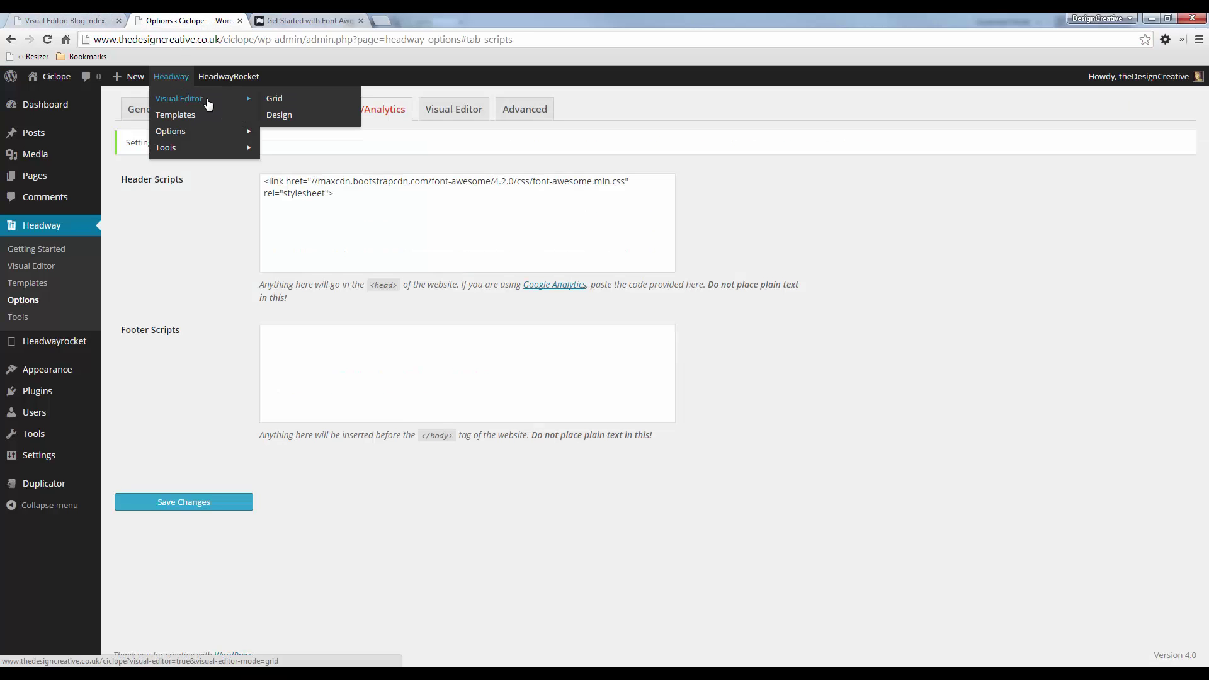
{"action": "left_click", "coordinate": [275, 99]}
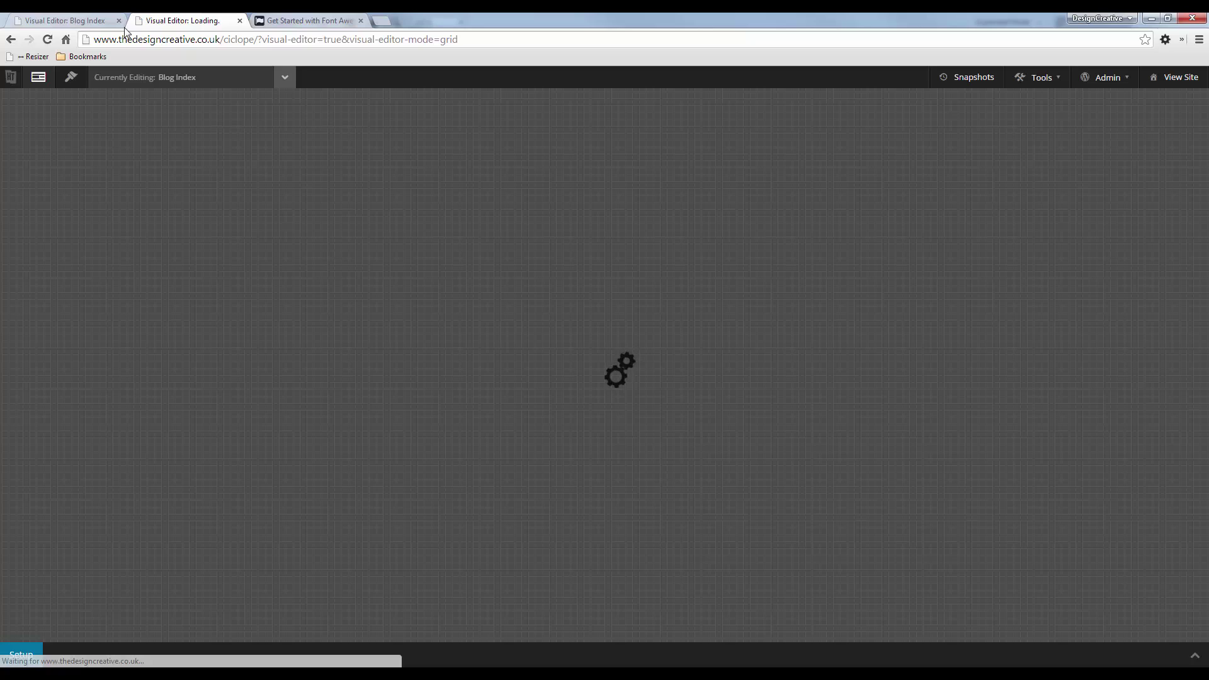
Add a new wrapper below the last wrapper of the Blog Index layout and draw a full-width Text block in it.
{"action": "scroll", "coordinate": [628, 378], "scroll_direction": "down", "scroll_amount": 10}
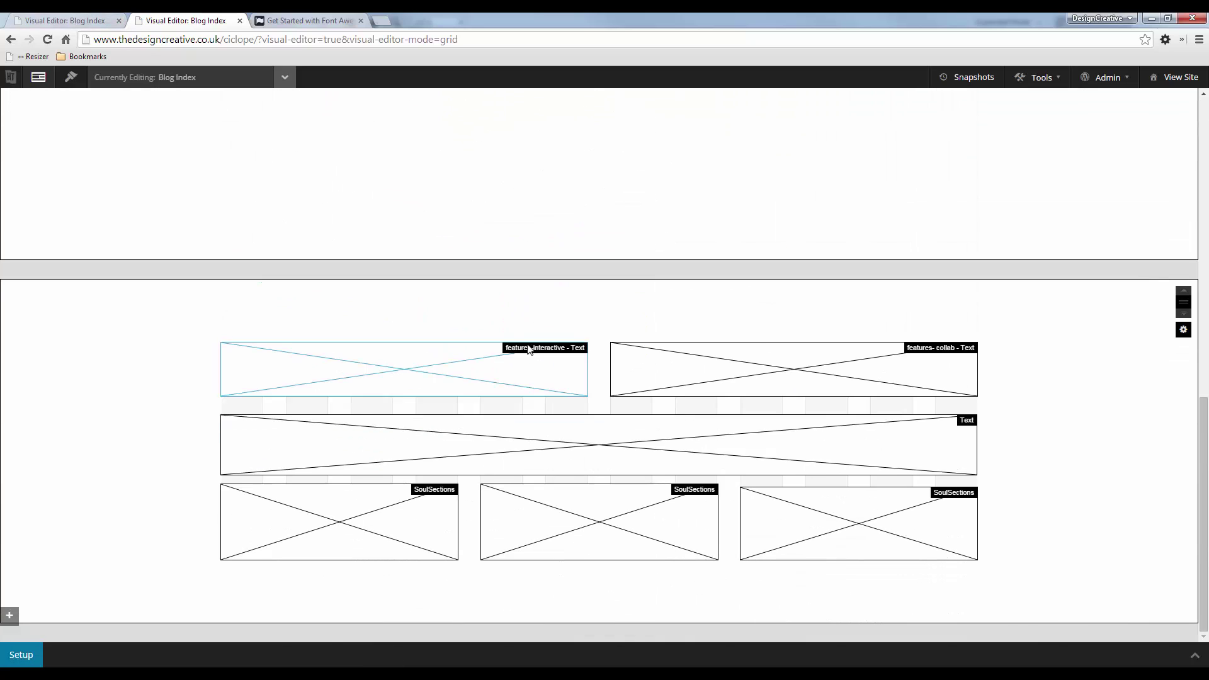
{"action": "left_click", "coordinate": [9, 615]}
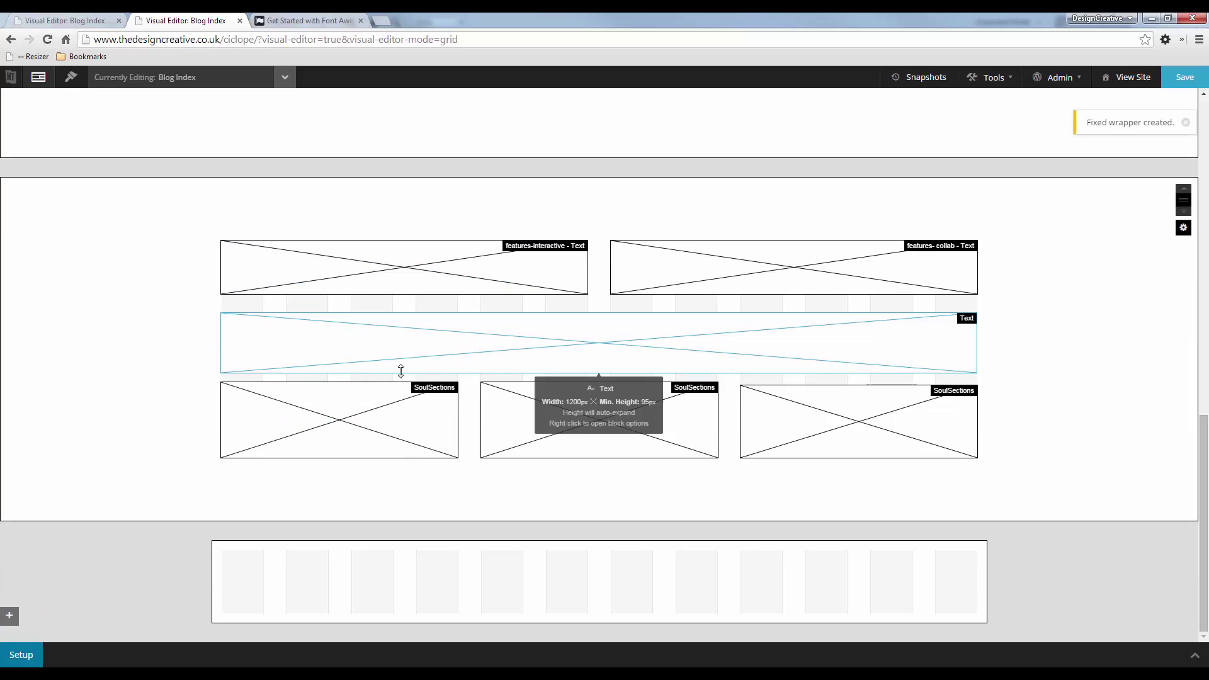
{"action": "mouse_move", "coordinate": [228, 556]}
{"action": "left_mouse_down"}
{"action": "mouse_move", "coordinate": [866, 559]}
{"action": "mouse_move", "coordinate": [1014, 604]}
{"action": "left_mouse_up"}
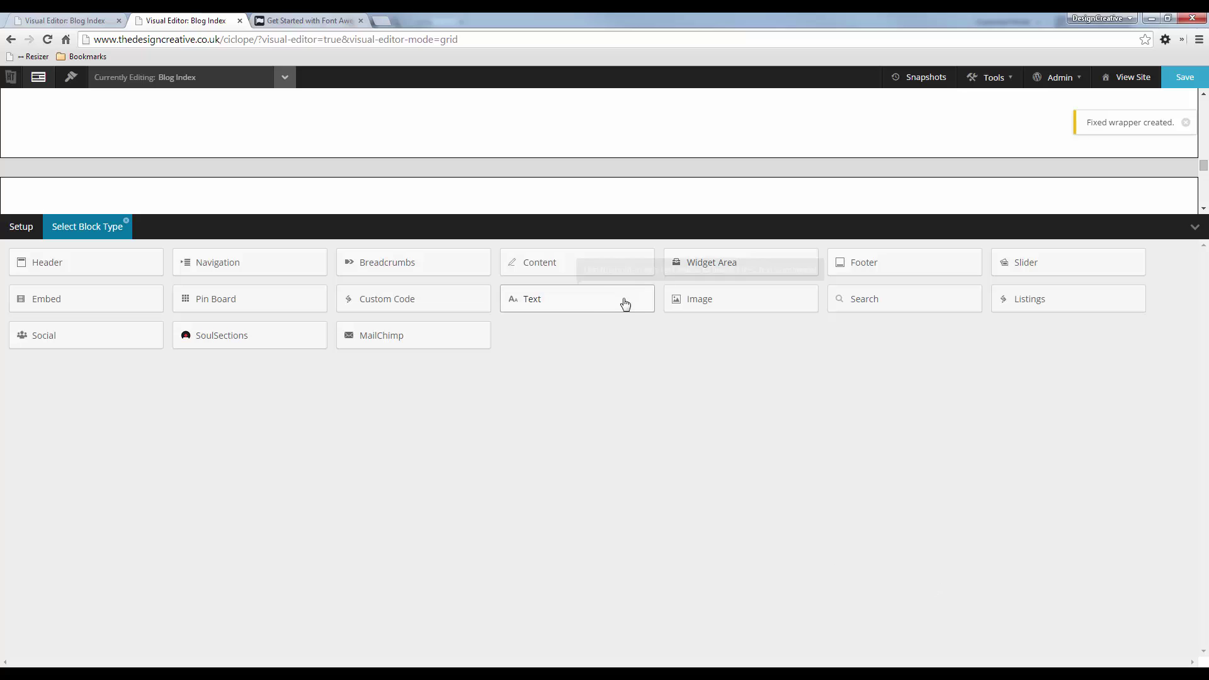
{"action": "left_click", "coordinate": [592, 303]}
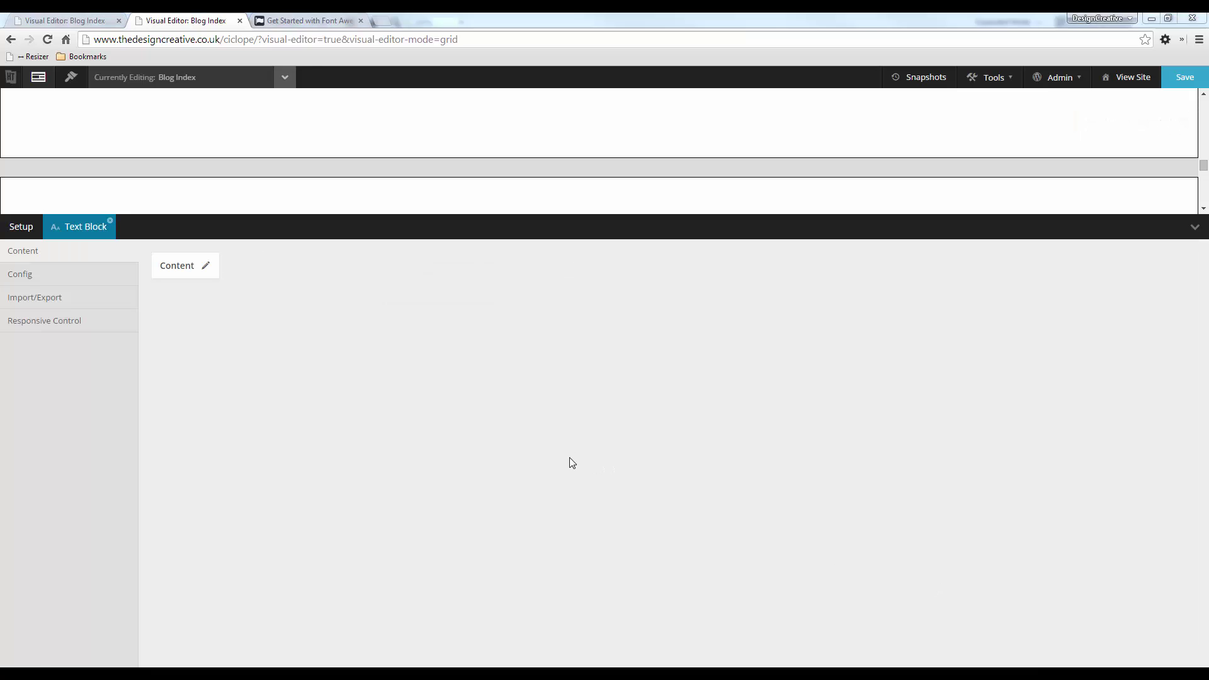
Copy the heading text "Creativity for everyone." from the Fireworks mockup and return to the Text block's options in Chrome.
{"action": "key", "text": "alt+Tab"}
{"action": "left_click", "coordinate": [537, 435]}
{"action": "key", "text": "ctrl+a"}
{"action": "key", "text": "ctrl+c"}
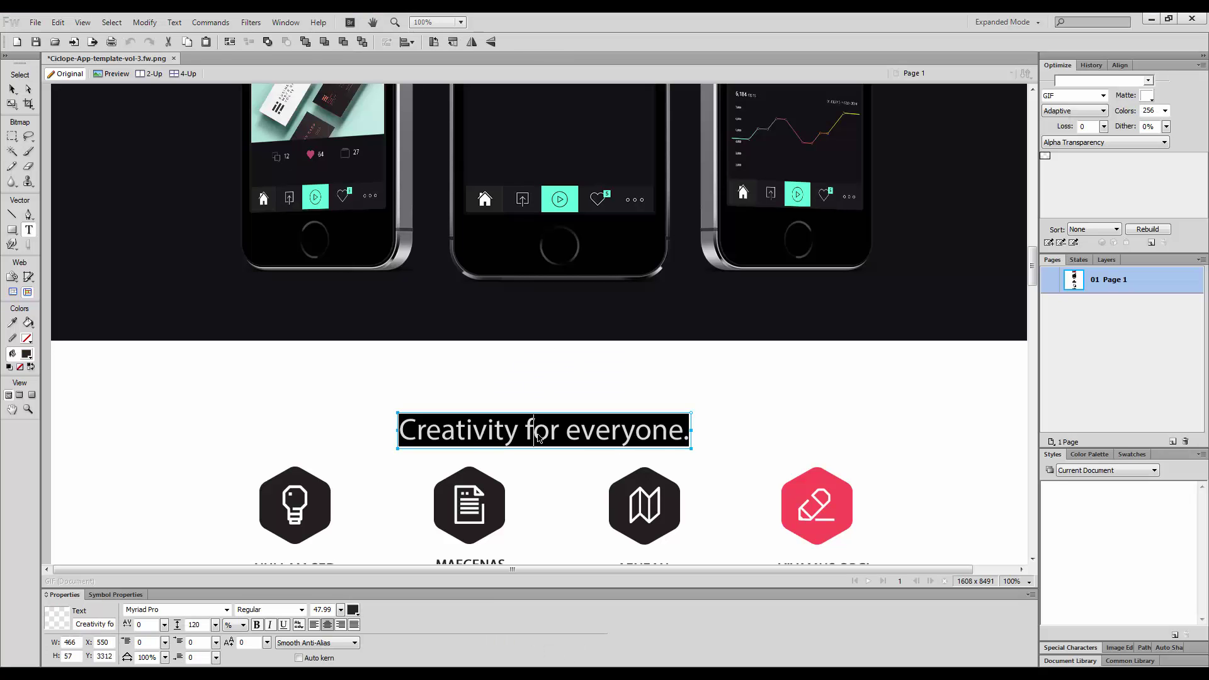
{"action": "key", "text": "alt+Tab"}
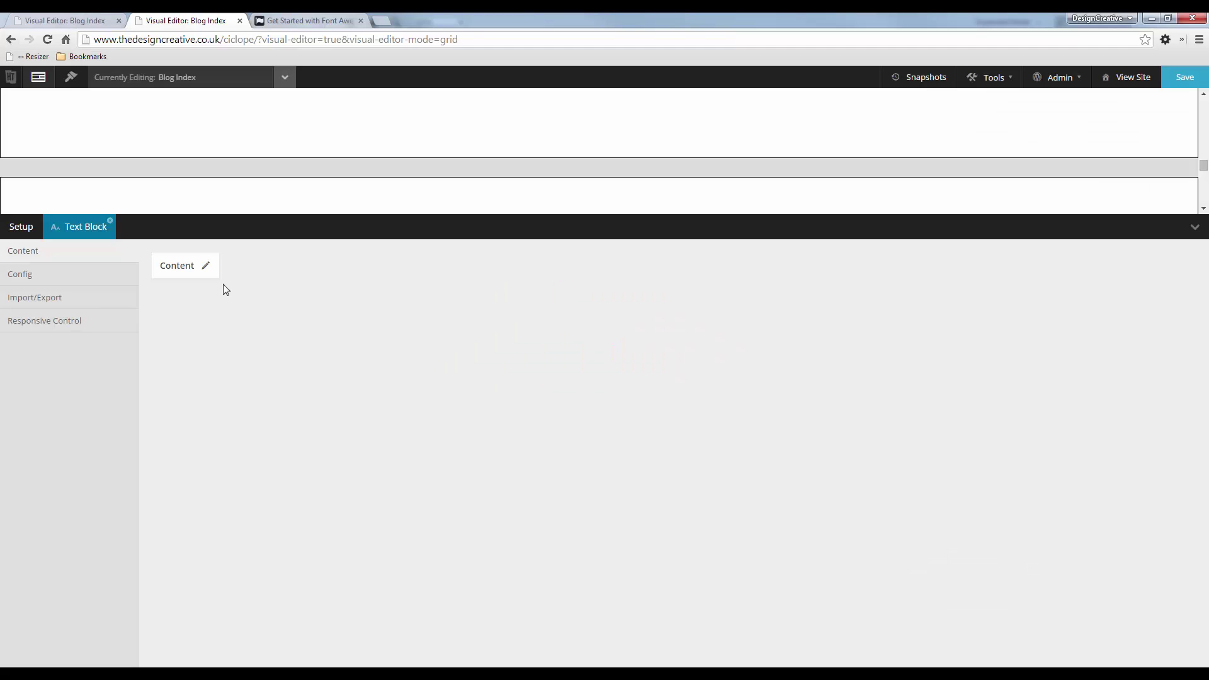
Paste "Creativity for everyone." into the Text block's content in source code view, and return to the visual view.
{"action": "left_click", "coordinate": [207, 267]}
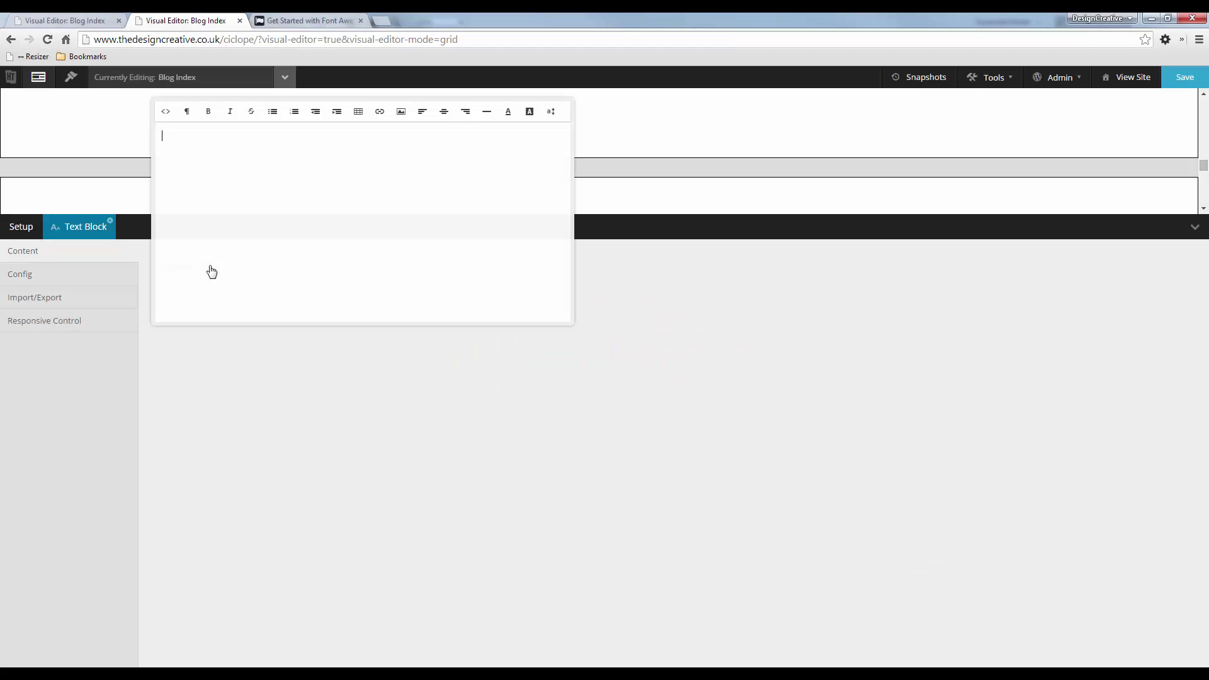
{"action": "left_click", "coordinate": [167, 120]}
{"action": "key", "text": "ctrl+v"}
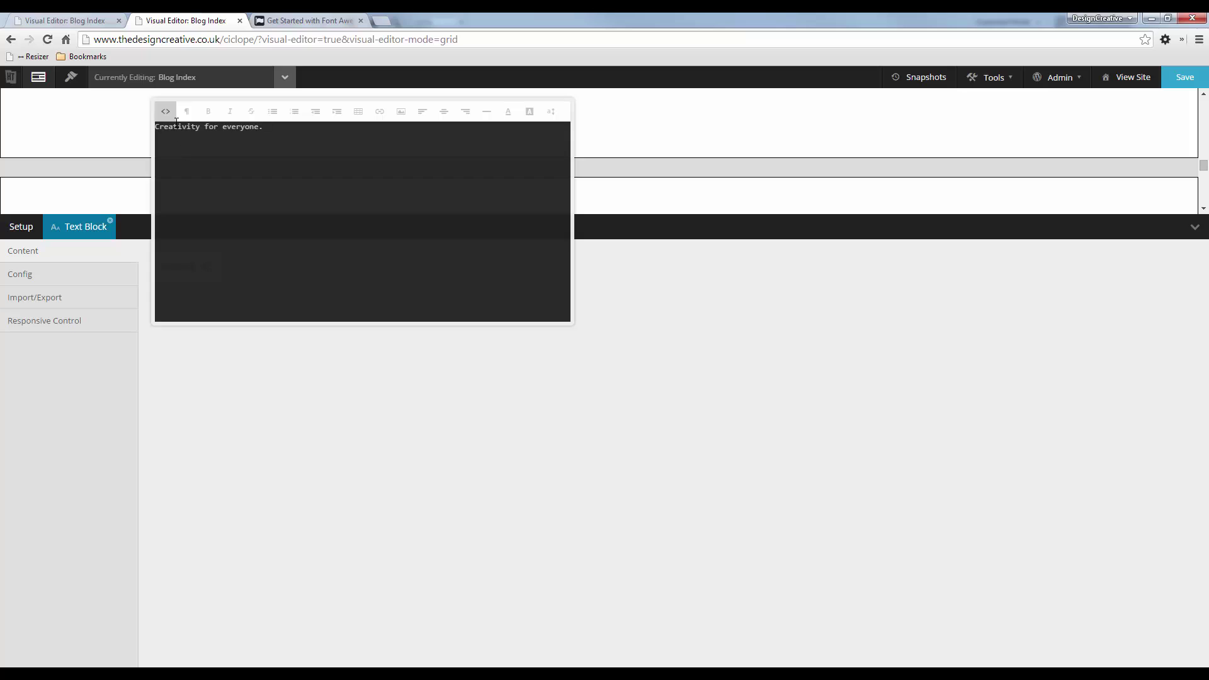
{"action": "double_click", "coordinate": [175, 123]}
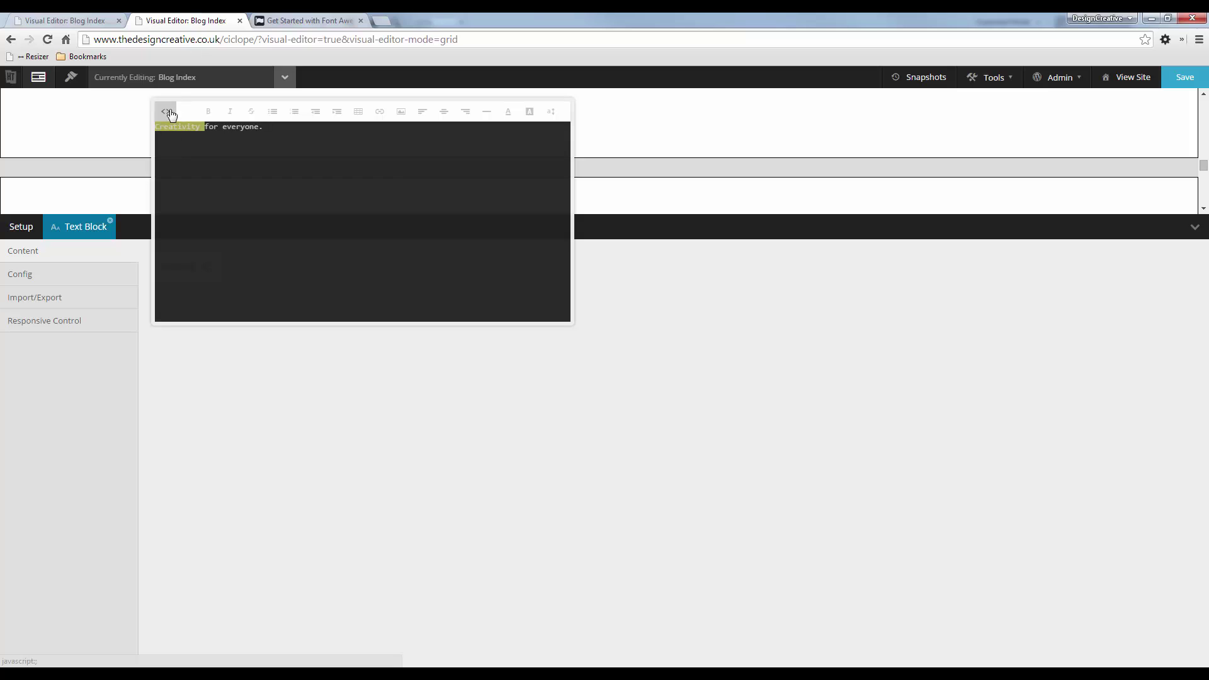
{"action": "left_click", "coordinate": [165, 112]}
Format "Creativity for everyone." as a large heading, centre it, and close the content editor.
{"action": "triple_click", "coordinate": [233, 134]}
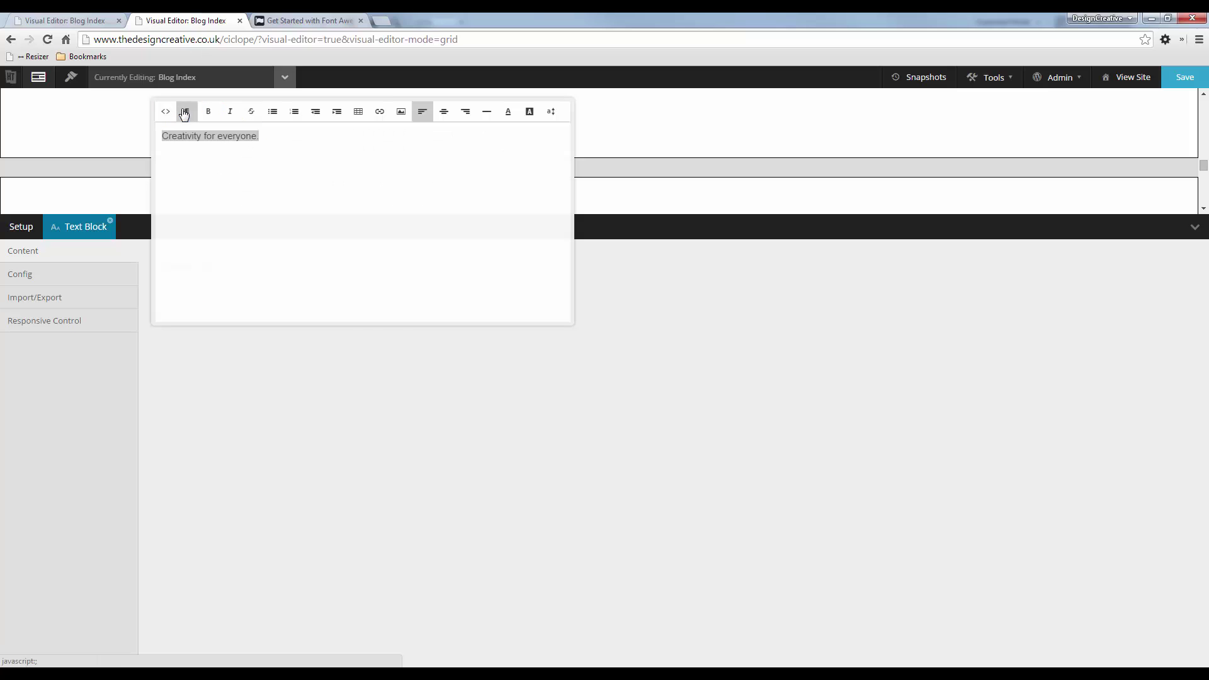
{"action": "left_click", "coordinate": [187, 112]}
{"action": "left_click", "coordinate": [218, 242]}
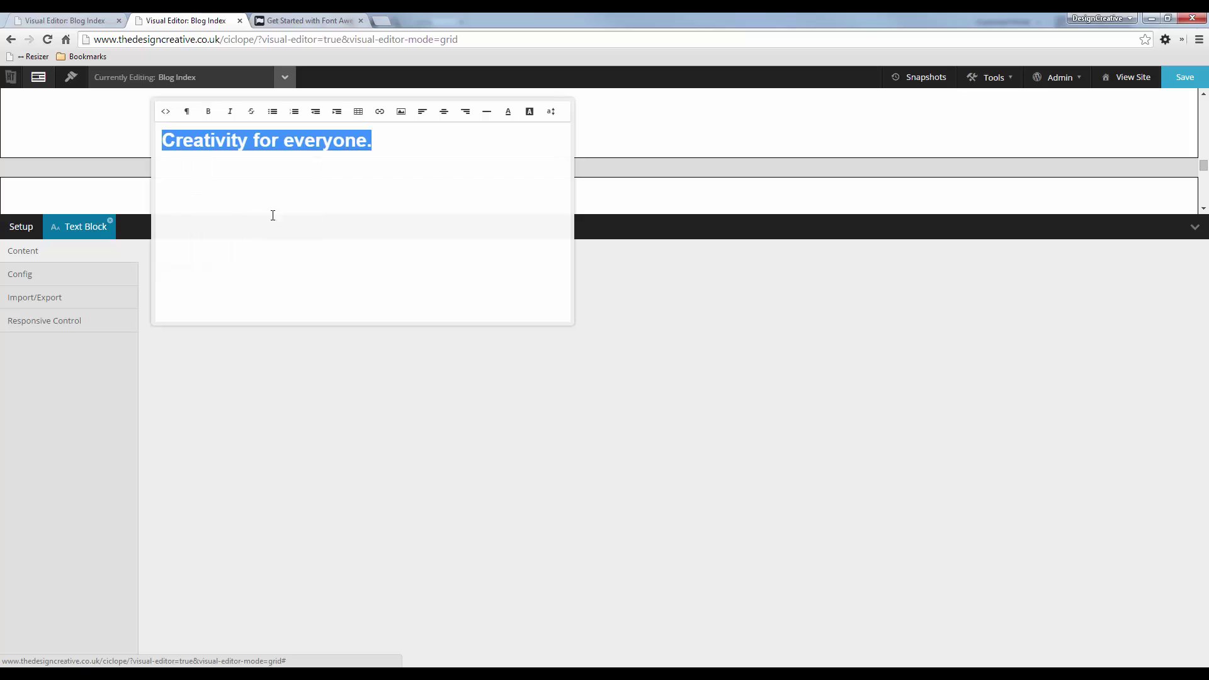
{"action": "left_click", "coordinate": [443, 112]}
{"action": "left_click", "coordinate": [453, 368]}
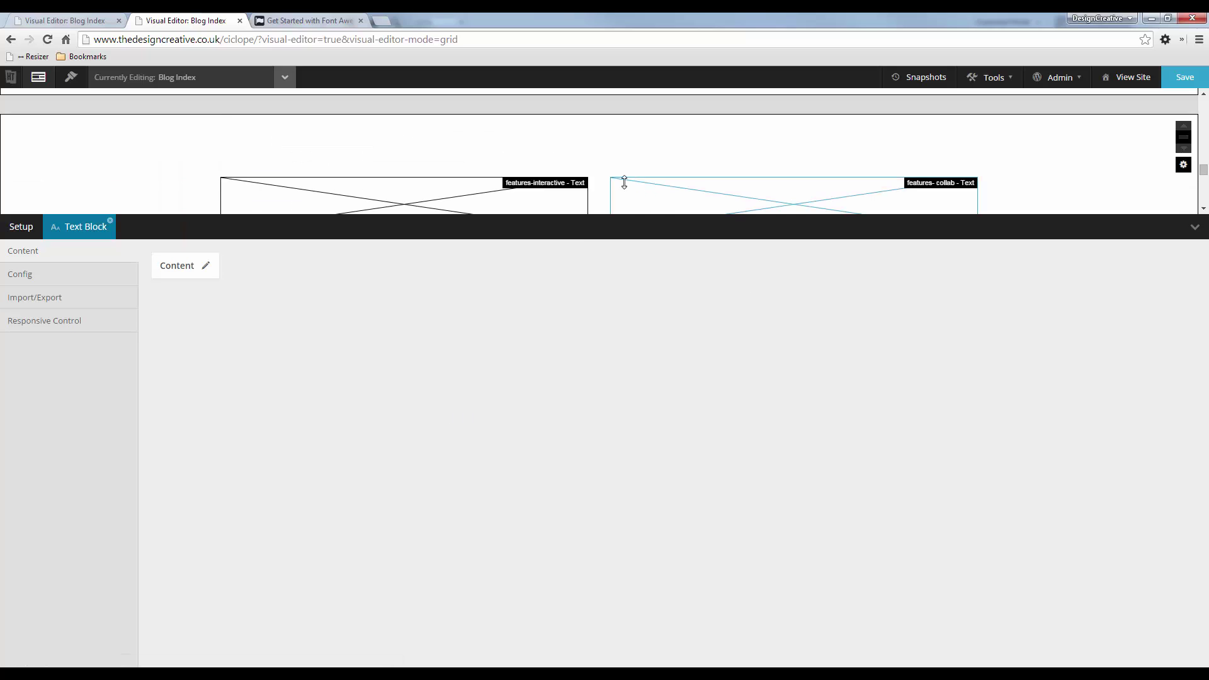
Make the new wrapper at the end of the layout much taller and move its Text block to the wrapper's upper edge.
{"action": "scroll", "coordinate": [621, 179], "scroll_direction": "down", "scroll_amount": 1}
{"action": "scroll", "coordinate": [622, 179], "scroll_direction": "up", "scroll_amount": 5}
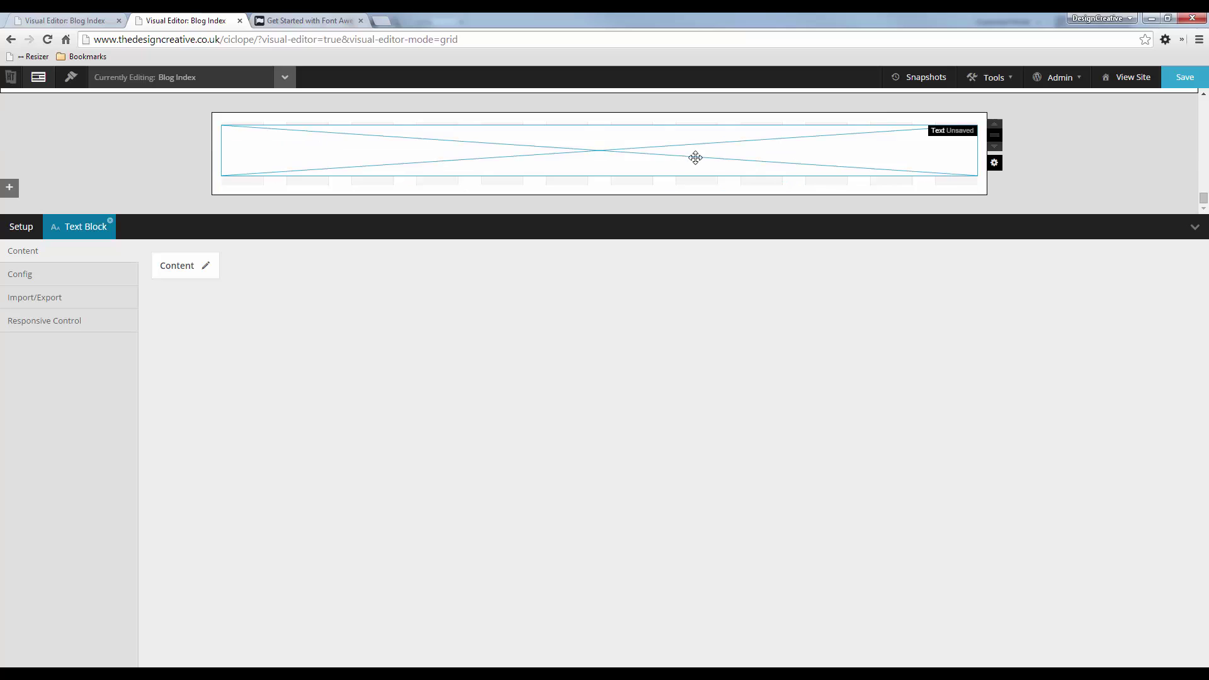
{"action": "left_click", "coordinate": [1194, 227]}
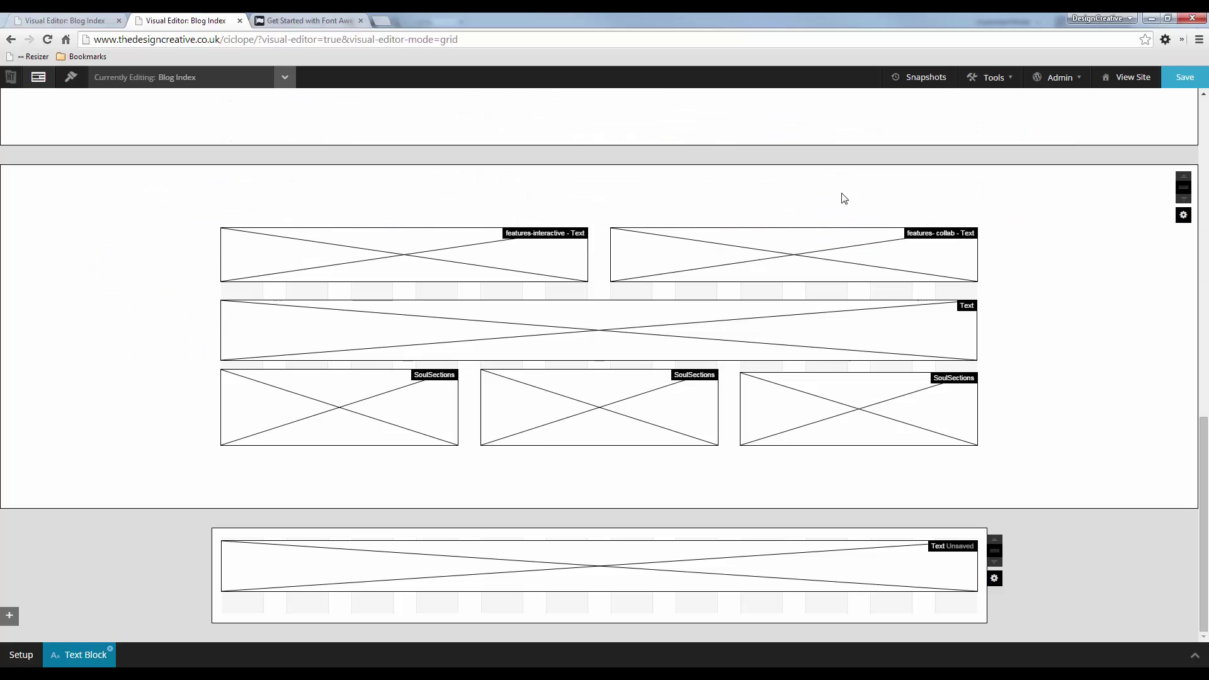
{"action": "key", "text": "Delete"}
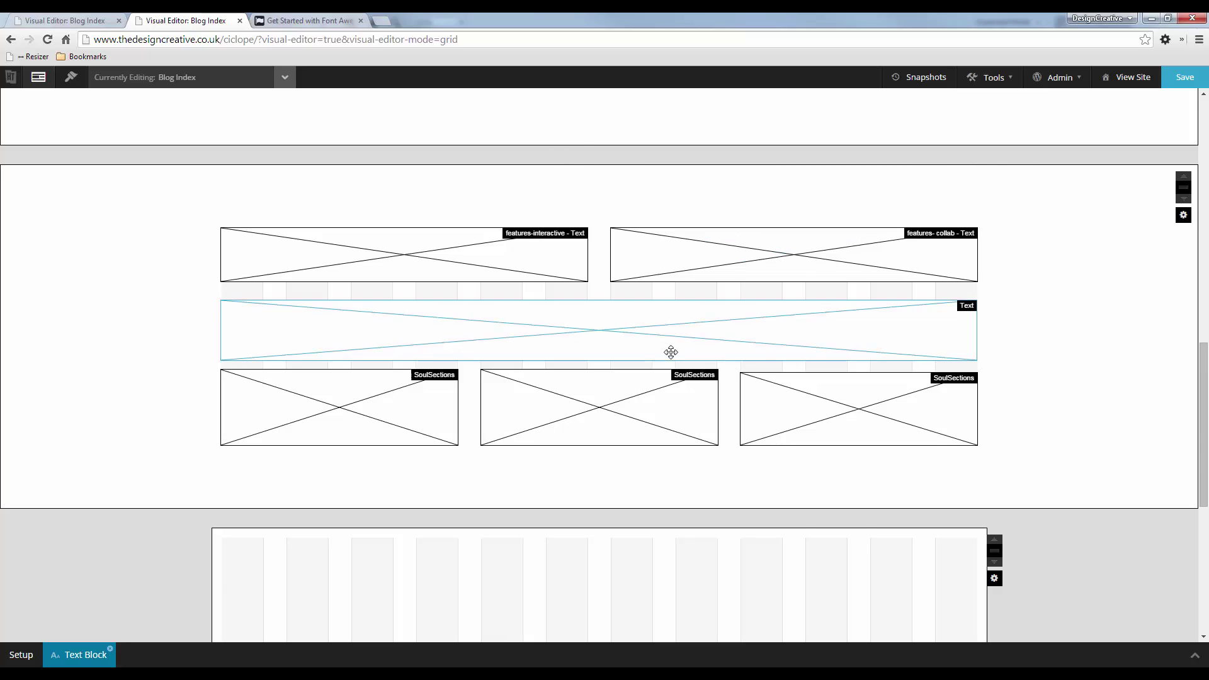
{"action": "scroll", "coordinate": [660, 361], "scroll_direction": "down", "scroll_amount": 6}
{"action": "scroll", "coordinate": [660, 361], "scroll_direction": "down", "scroll_amount": 1}
{"action": "left_click_drag", "start_coordinate": [570, 572], "coordinate": [567, 108]}
{"action": "scroll", "coordinate": [566, 109], "scroll_direction": "up", "scroll_amount": 2}
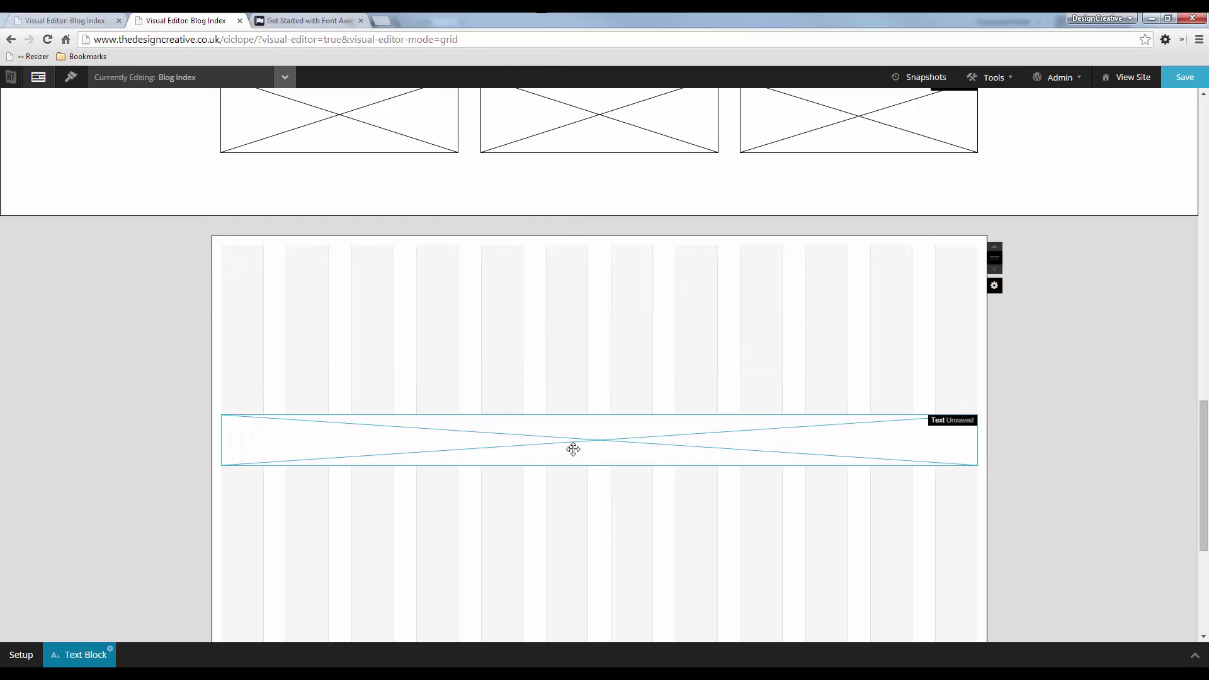
{"action": "left_click_drag", "start_coordinate": [573, 447], "coordinate": [558, 240]}
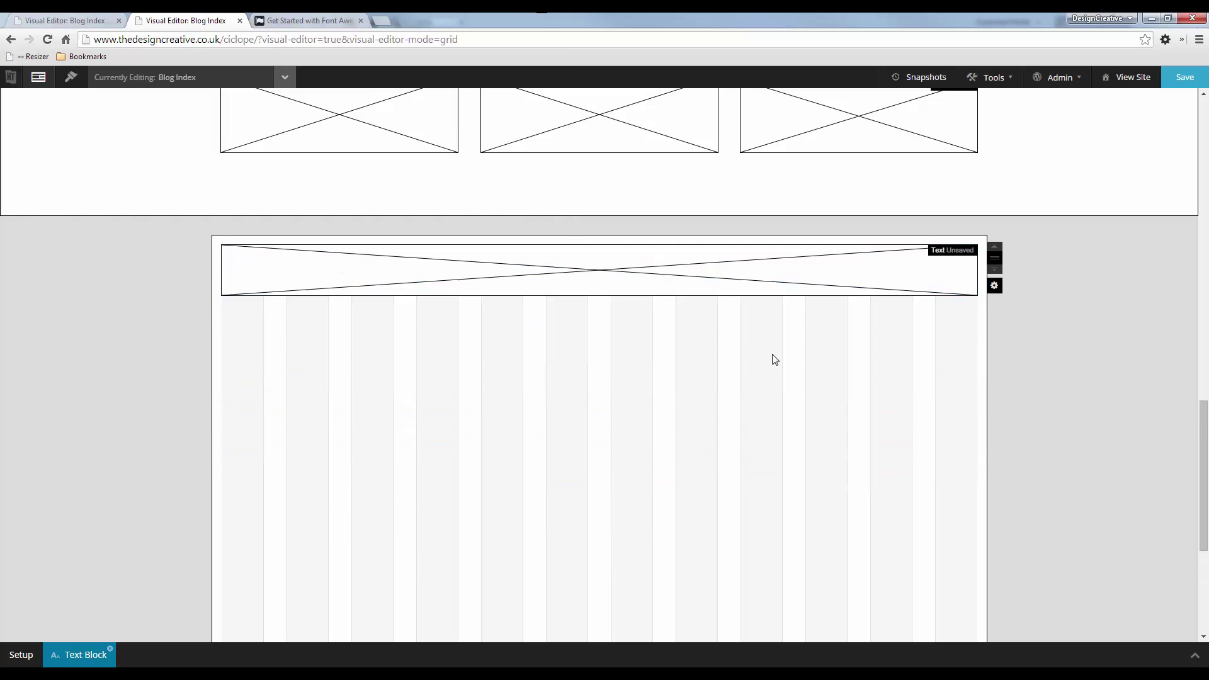
Check the mockup's icon columns in Fireworks, and draw a Text block about 273 px wide and 155 px high under the heading block in Chrome.
{"action": "key", "text": "alt+Tab"}
{"action": "scroll", "coordinate": [252, 368], "scroll_direction": "down", "scroll_amount": 3}
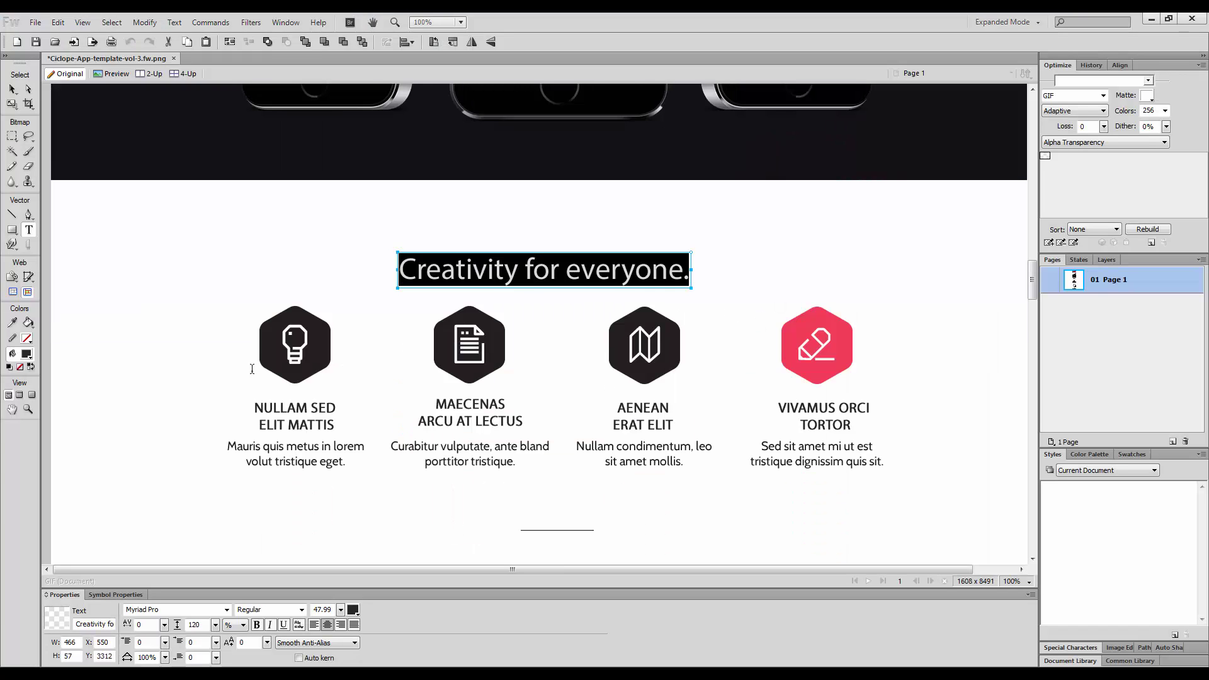
{"action": "key", "text": "Escape"}
{"action": "left_click", "coordinate": [281, 342]}
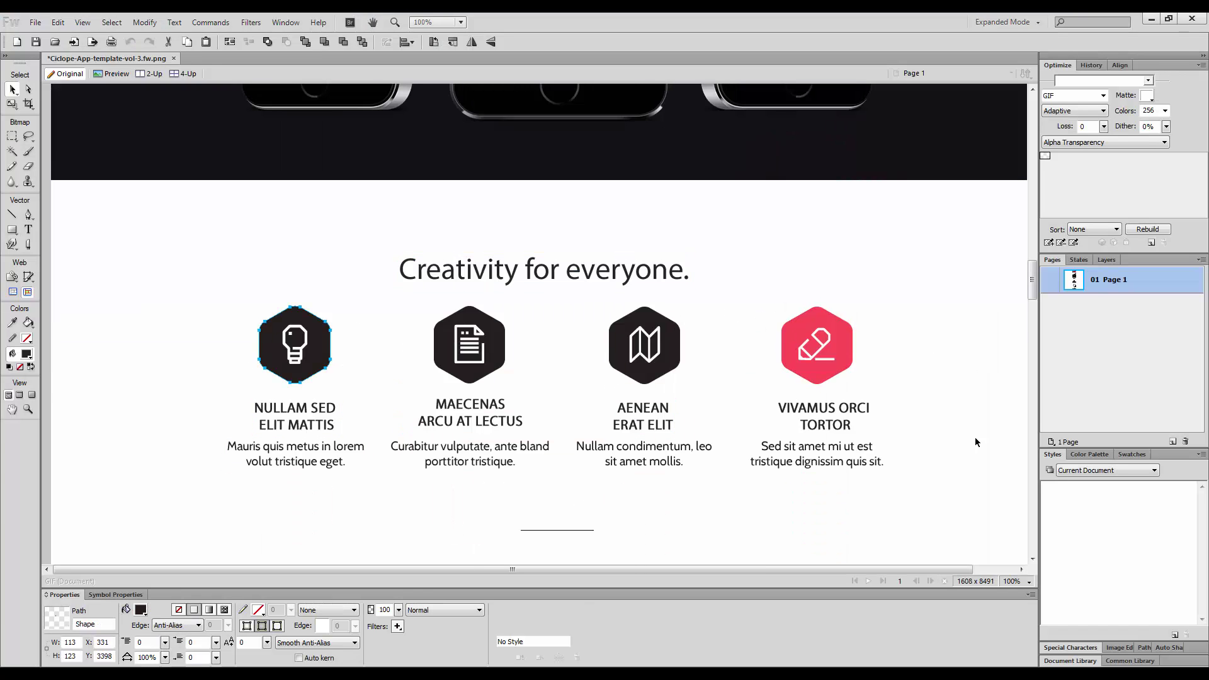
{"action": "key", "text": "alt+Tab"}
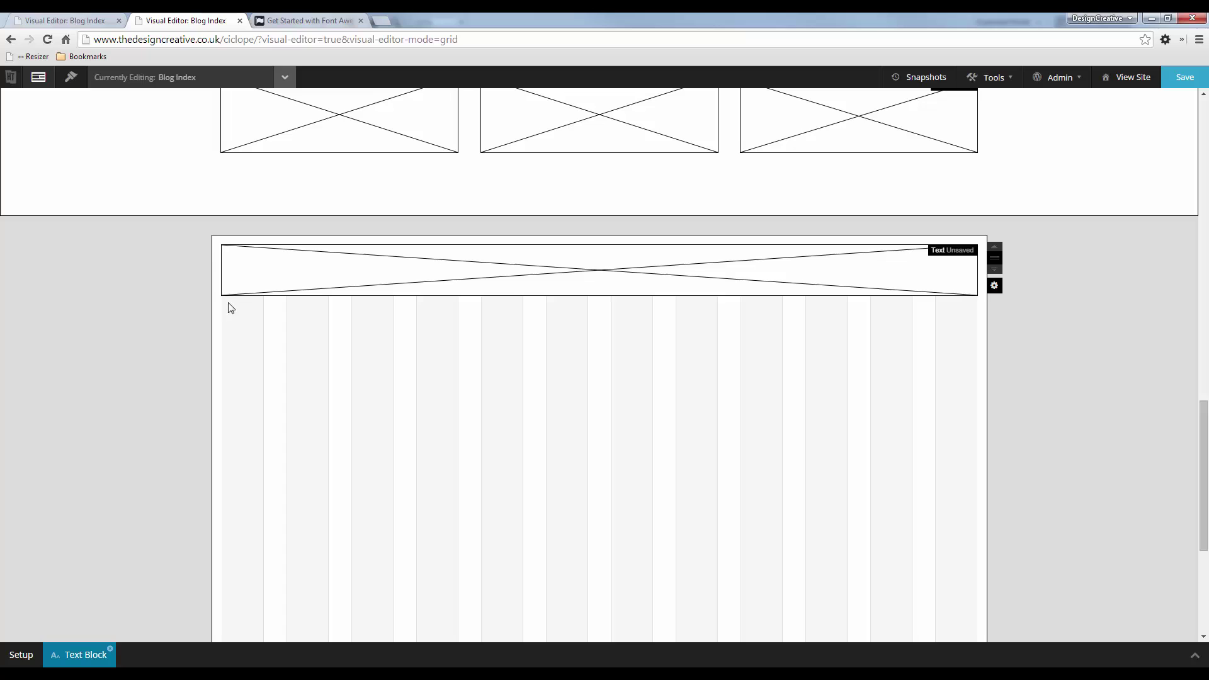
{"action": "left_click_drag", "start_coordinate": [227, 313], "coordinate": [433, 407]}
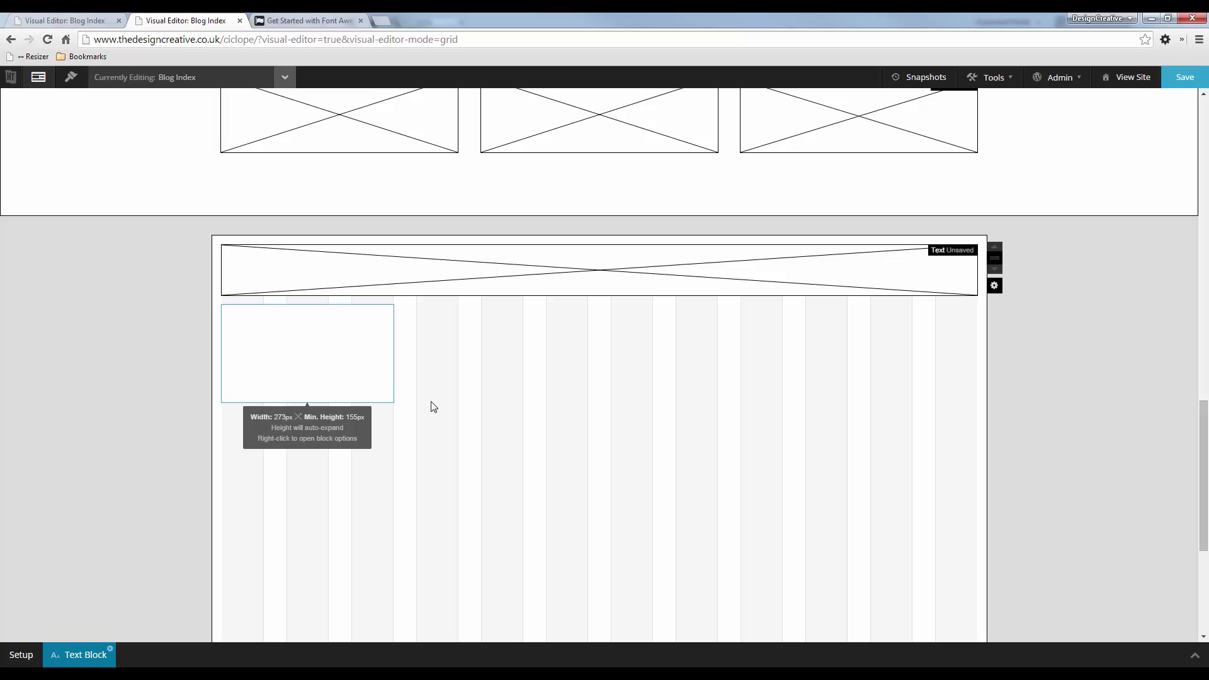
{"action": "left_click_drag", "start_coordinate": [433, 407], "coordinate": [433, 407]}
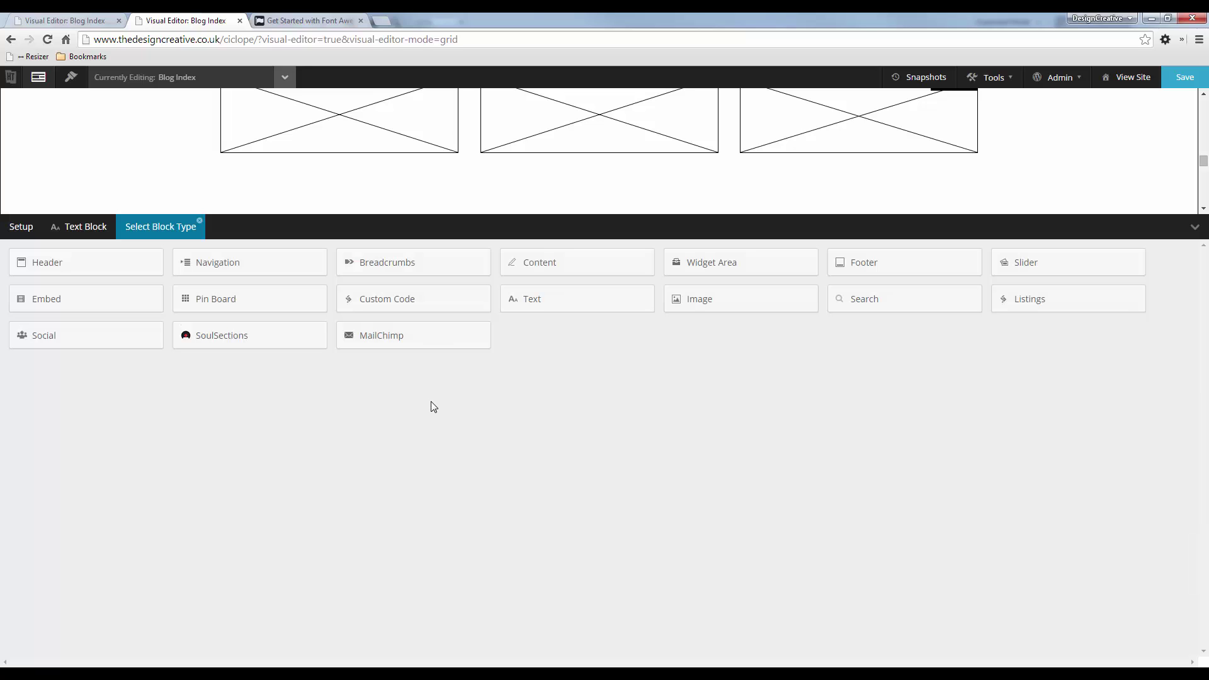
{"action": "left_click", "coordinate": [542, 305]}
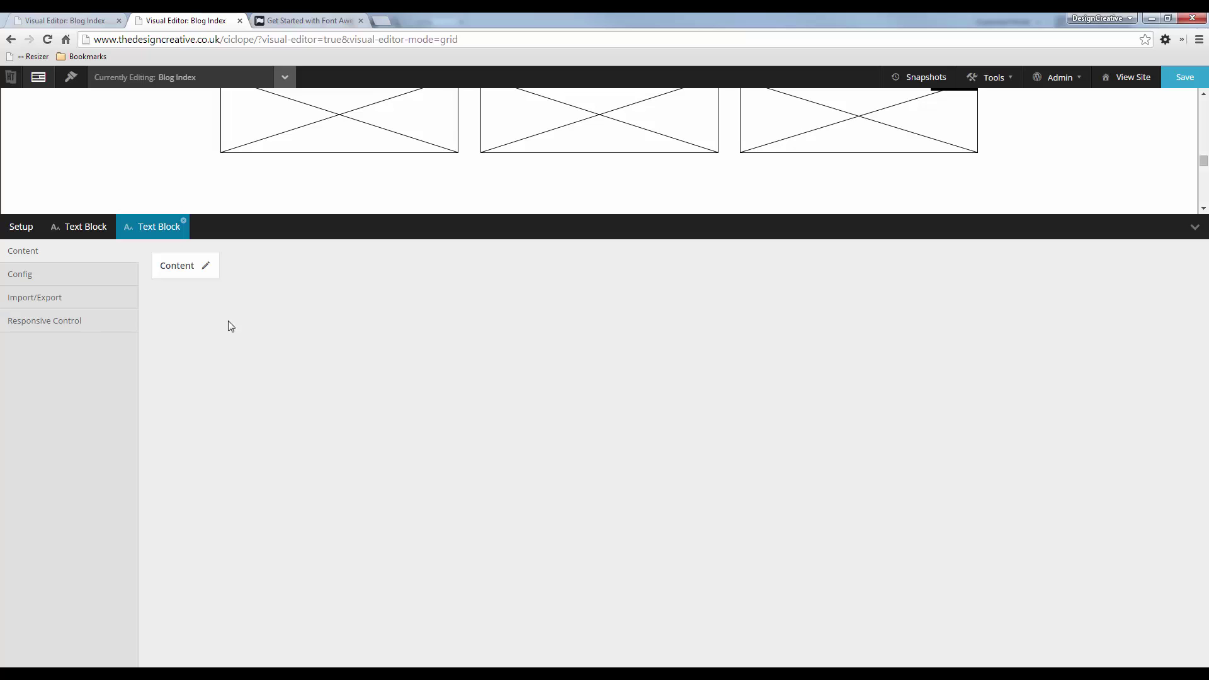
Open the new Text block's content for editing and check the first column's light bulb icon in the Fireworks mockup.
{"action": "left_click", "coordinate": [209, 269]}
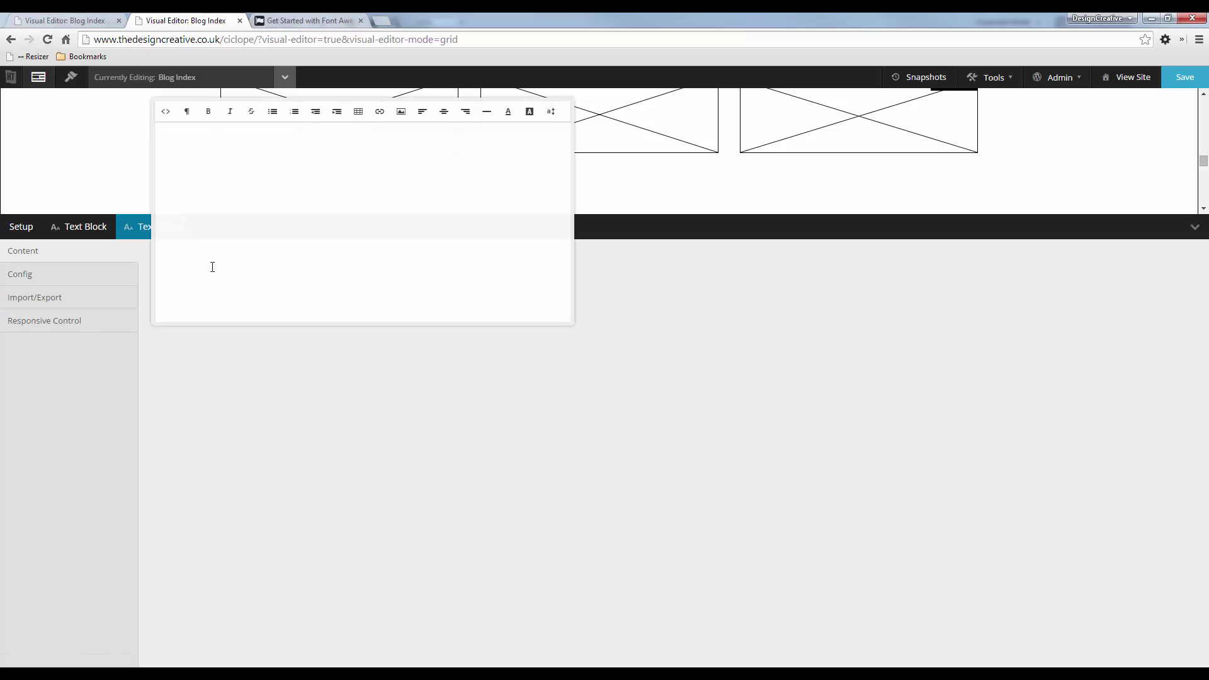
{"action": "key", "text": "alt+Tab"}
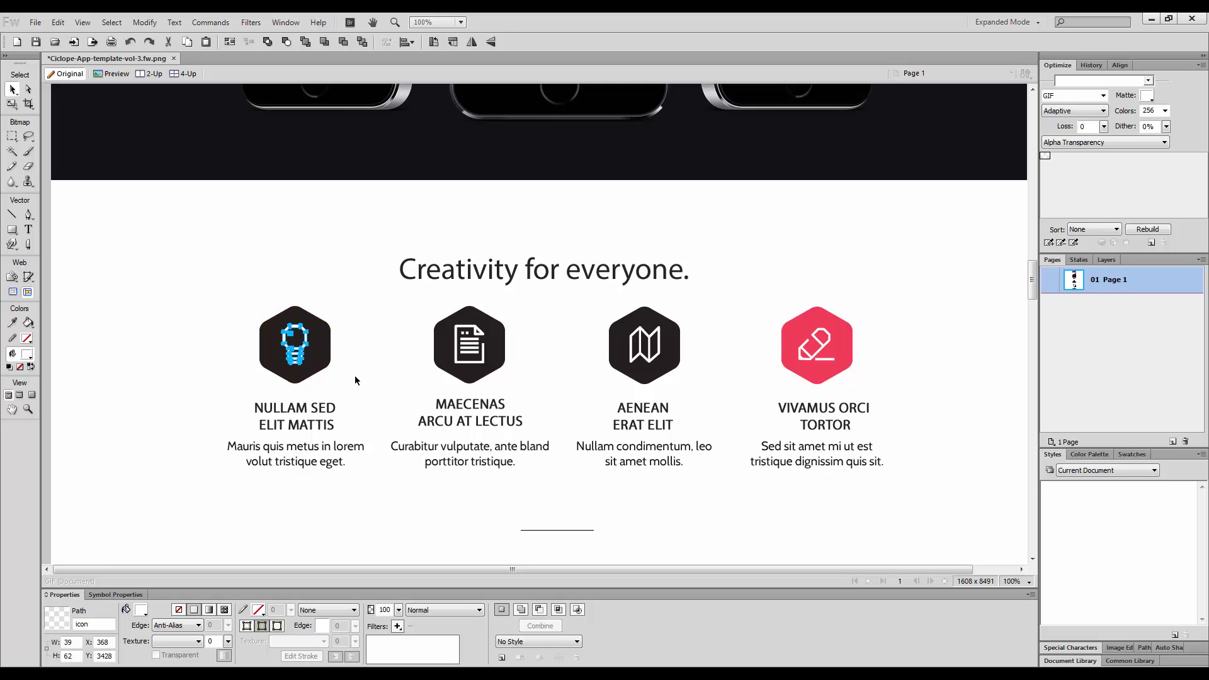
{"action": "key", "text": "ctrl+d"}
{"action": "key", "text": "alt+Tab"}
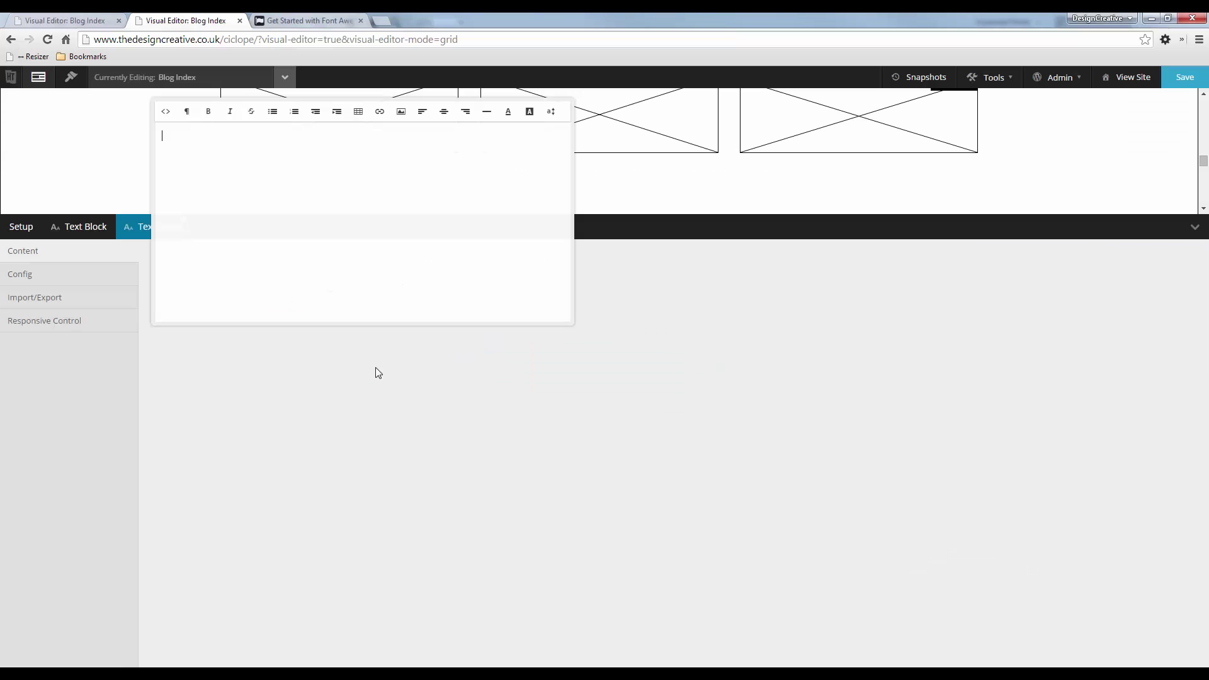
Open the icon list on the Font Awesome site, search for the light bulb, and open the fa-lightbulb-o icon page.
{"action": "left_click", "coordinate": [344, 21]}
{"action": "scroll", "coordinate": [351, 304], "scroll_direction": "up", "scroll_amount": 2}
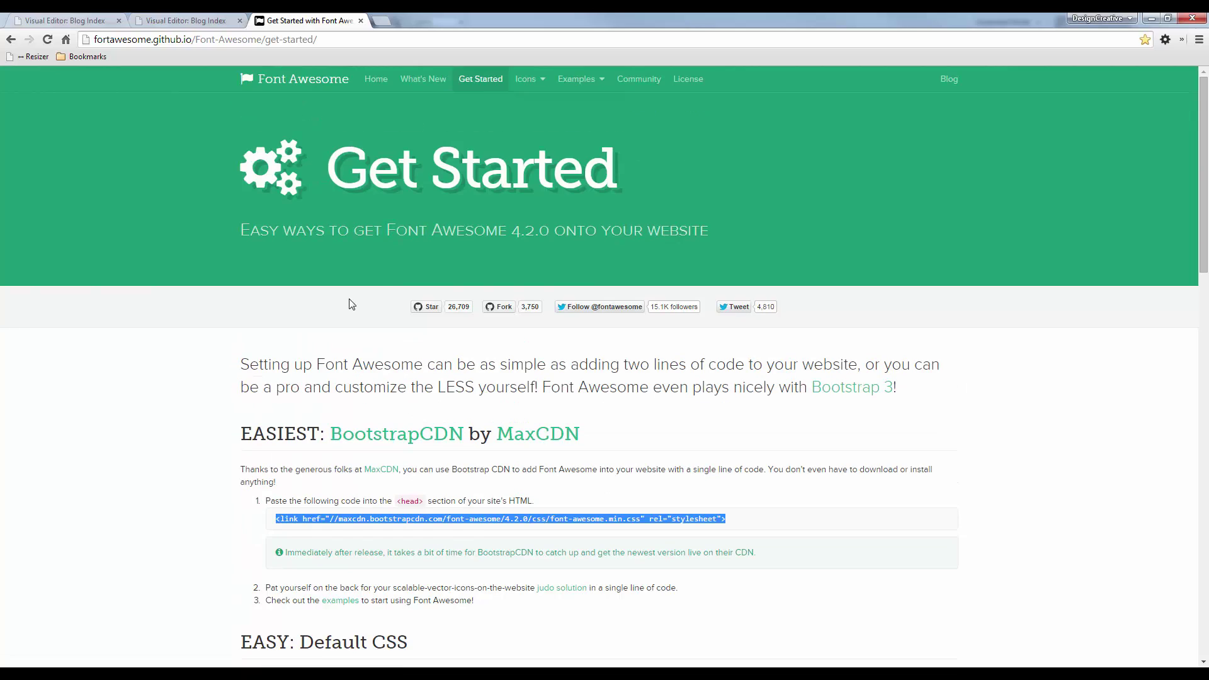
{"action": "left_click", "coordinate": [526, 78]}
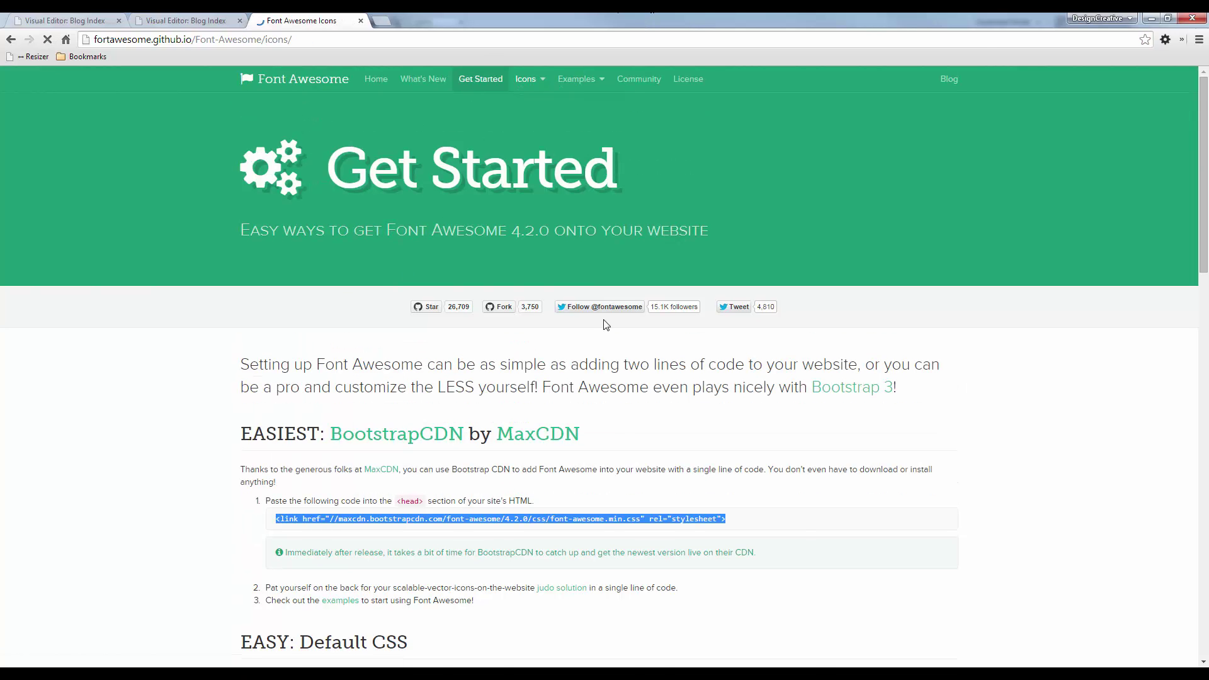
{"action": "key", "text": "ctrl+f"}
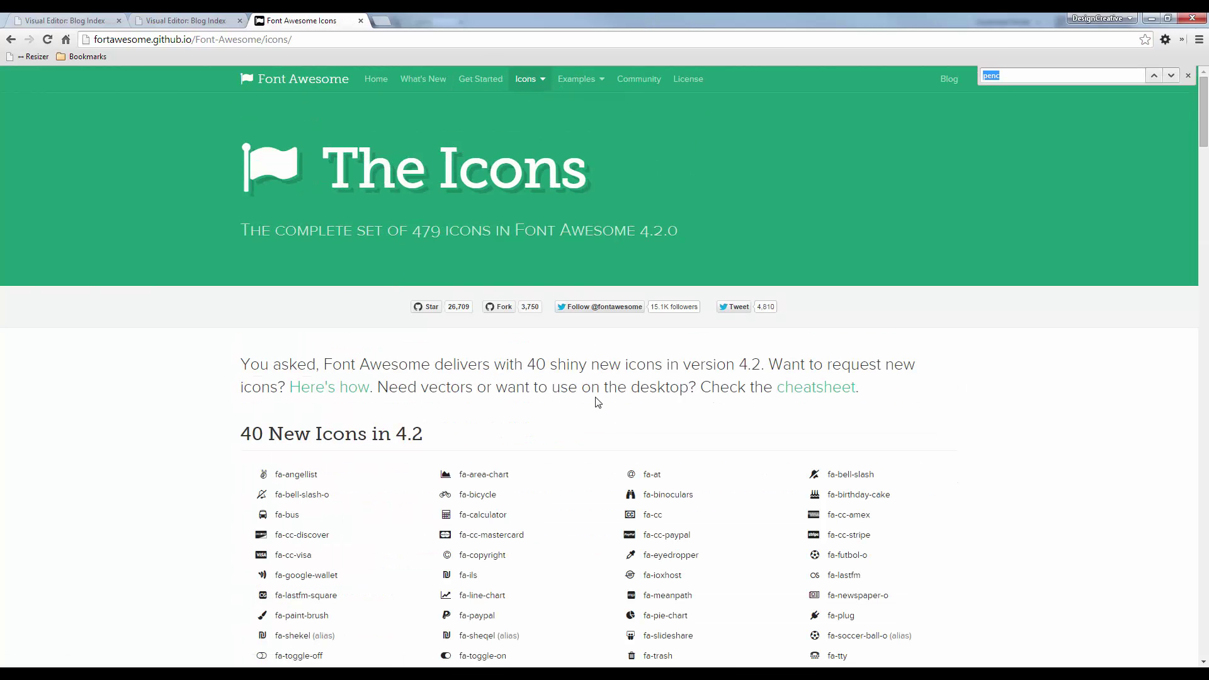
{"action": "type", "text": "lighbu"}
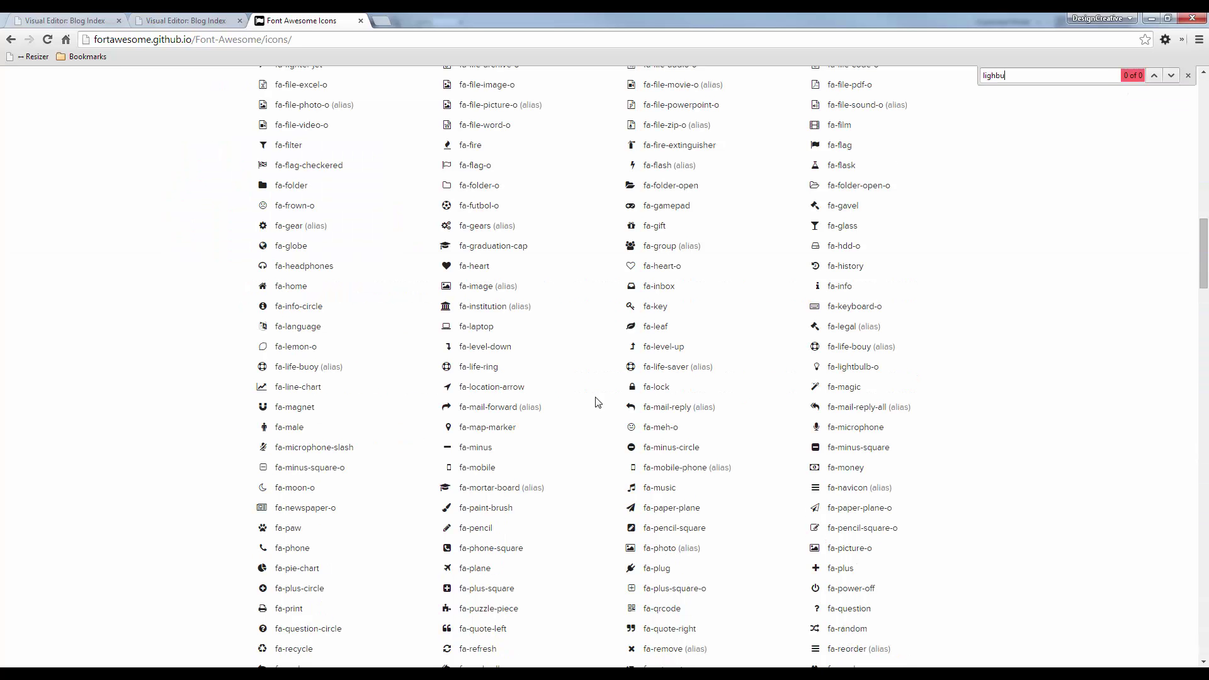
{"action": "key", "text": "BackSpace"}
{"action": "key", "text": "BackSpace"}
{"action": "type", "text": "t"}
{"action": "key", "text": "BackSpace"}
{"action": "left_click", "coordinate": [869, 375]}
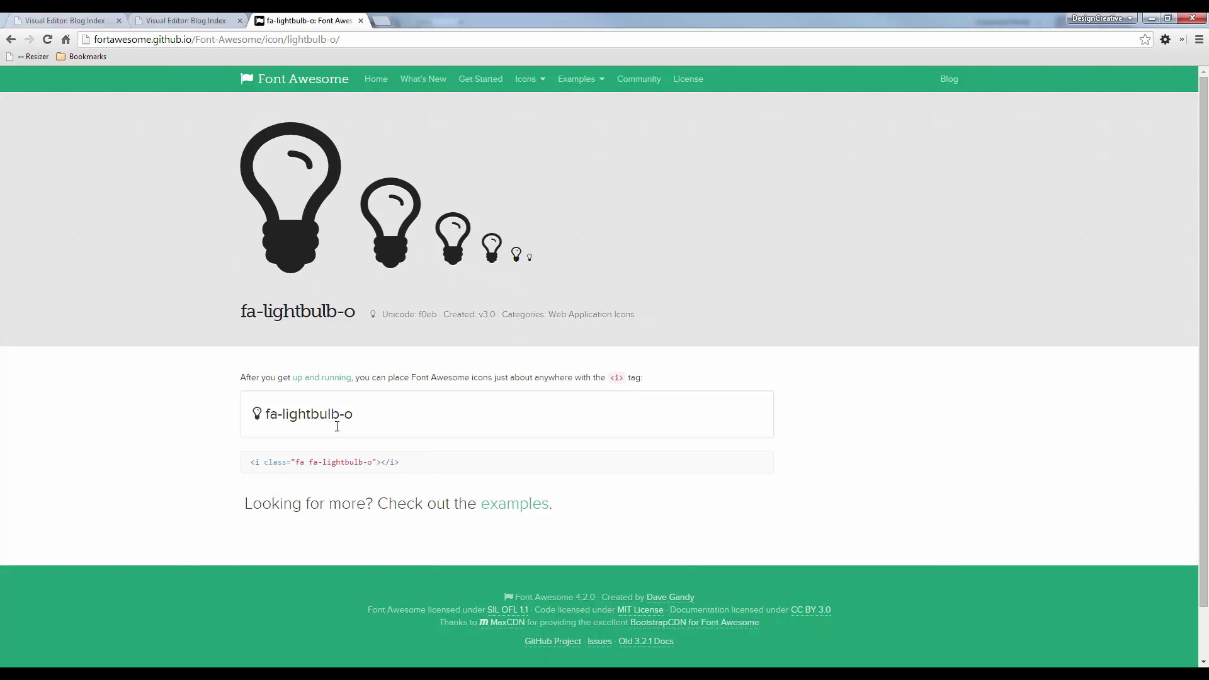
Copy the code <i class="fa fa-lightbulb-o"></i> from the icon page and return to the Visual Editor.
{"action": "left_click_drag", "start_coordinate": [403, 463], "coordinate": [251, 463]}
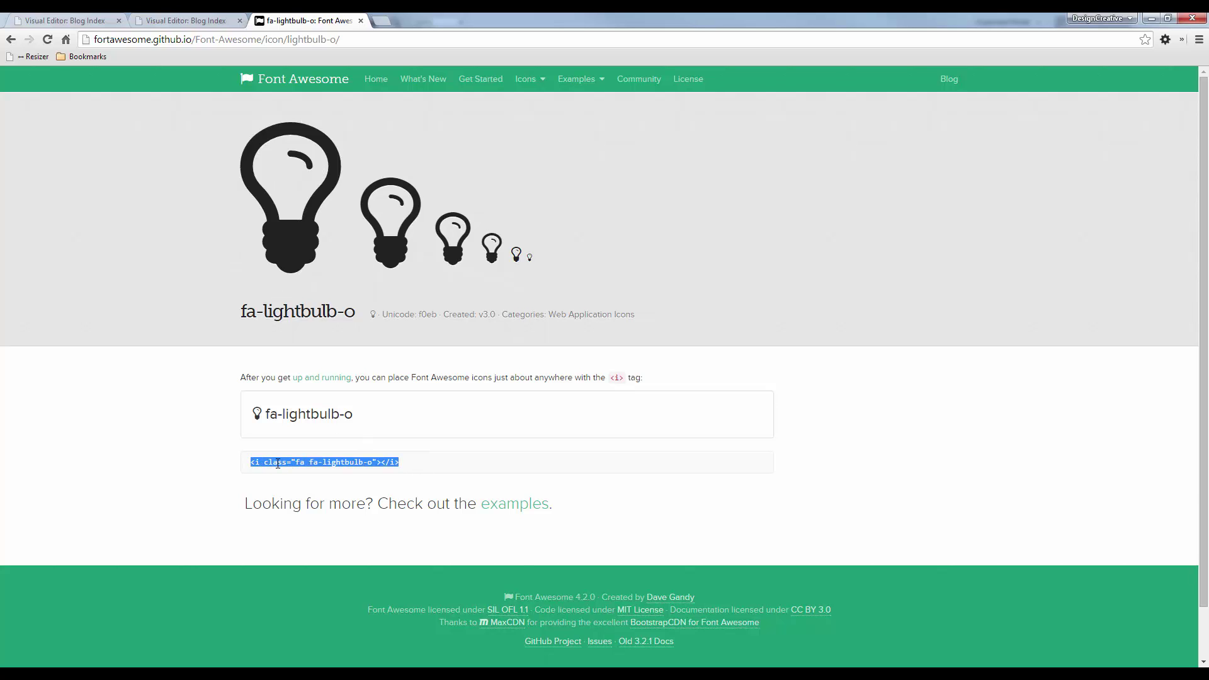
{"action": "right_click", "coordinate": [277, 463]}
{"action": "left_click", "coordinate": [334, 471]}
{"action": "left_click", "coordinate": [208, 21]}
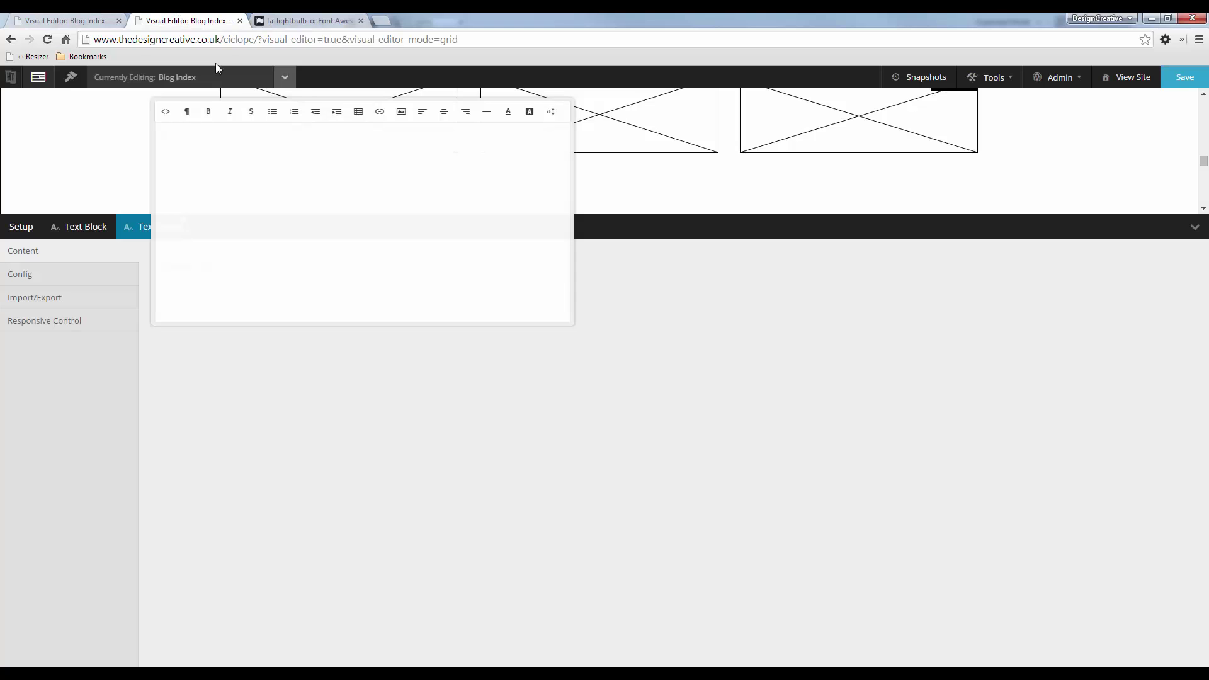
Paste the light bulb icon code into the new Text block's source code and add <br> after it.
{"action": "left_click", "coordinate": [170, 117]}
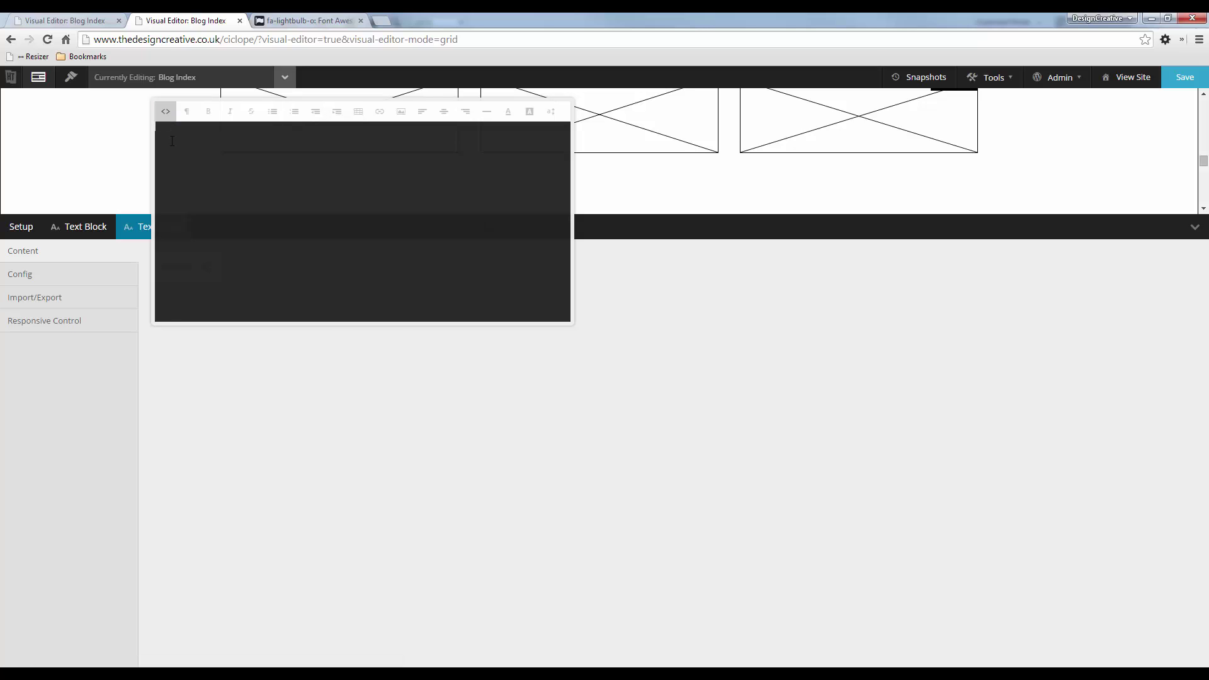
{"action": "right_click", "coordinate": [171, 140]}
{"action": "left_click", "coordinate": [206, 216]}
{"action": "type", "text": "<br"}
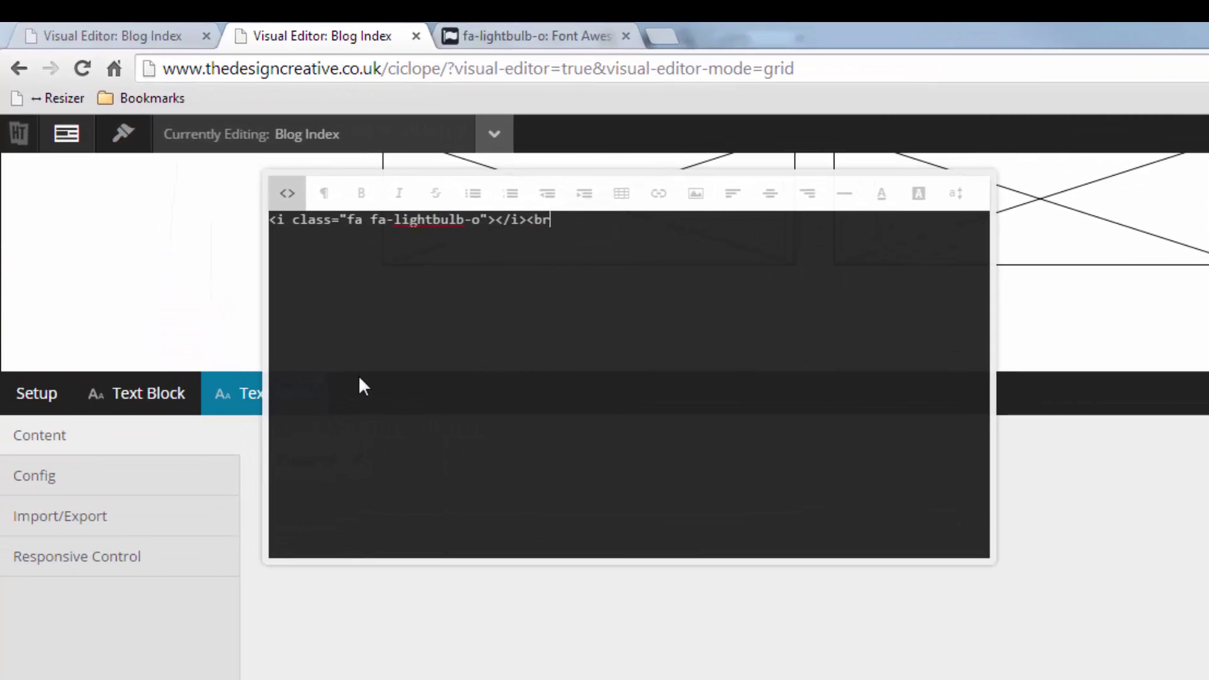
{"action": "type", "text": ">"}
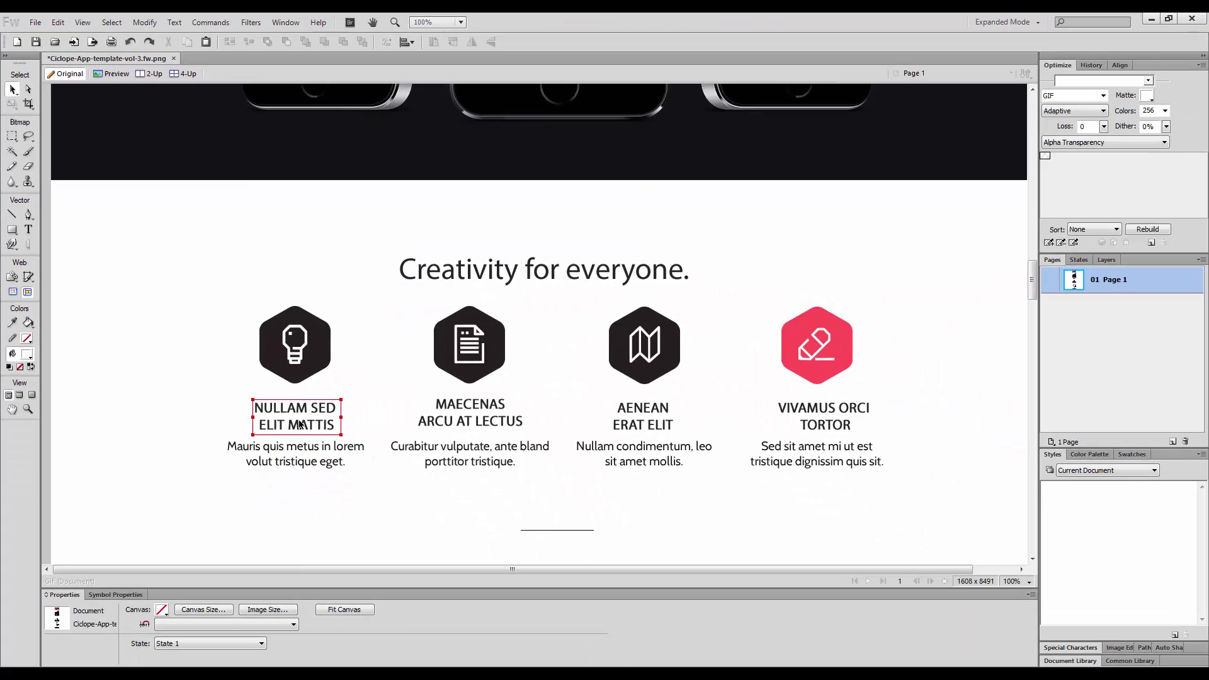
Copy the title "Nullam sed Elit mattis" from the Fireworks mockup, paste it after the icon code, and return to the visual view.
{"action": "double_click", "coordinate": [300, 424]}
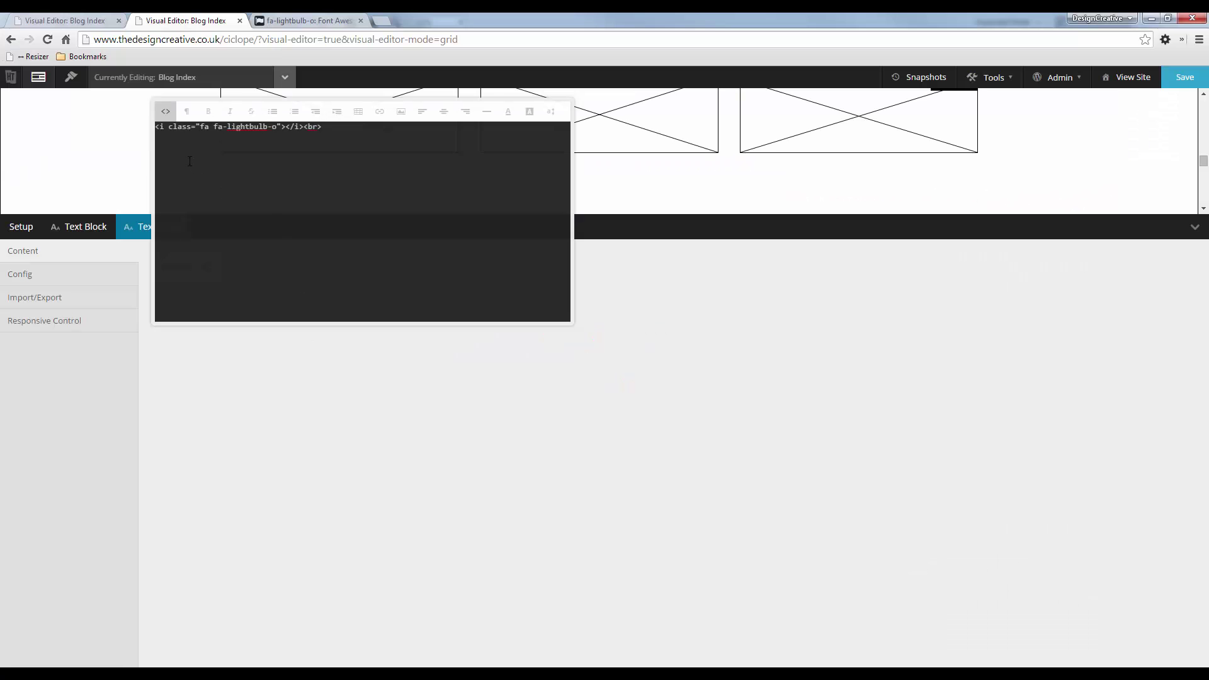
{"action": "key", "text": "ctrl+v"}
{"action": "left_click", "coordinate": [166, 117]}
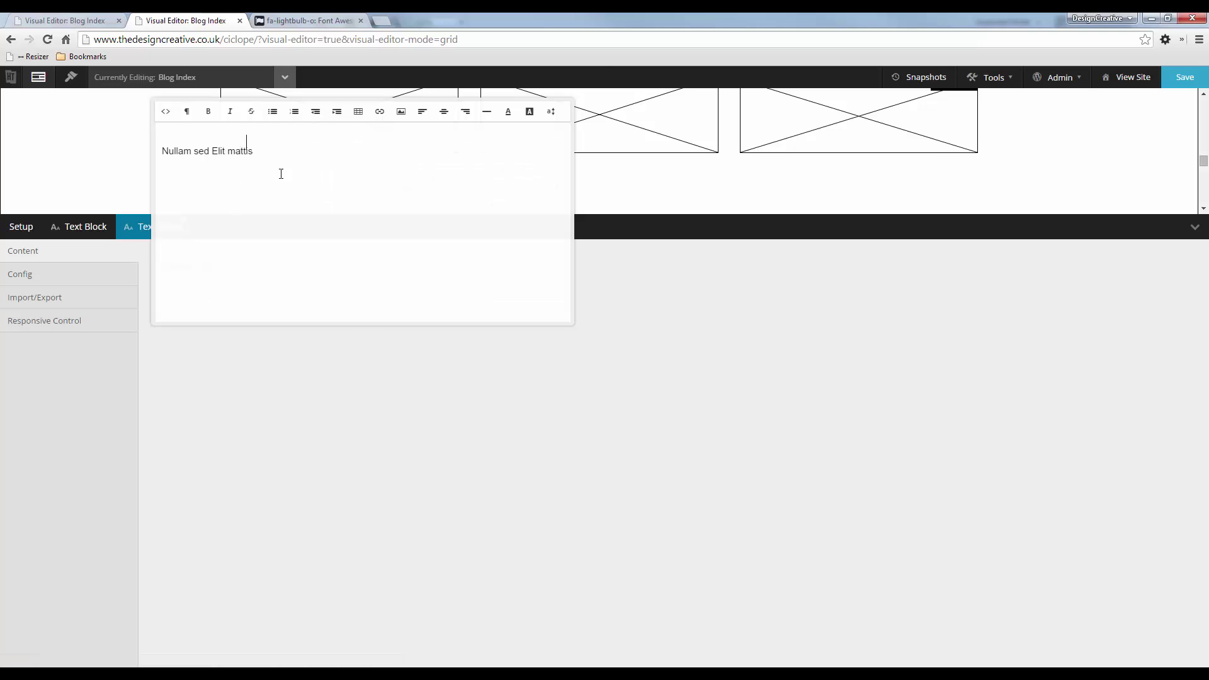
Add a new paragraph below the title with "Mauris quis metus in lorem volut tristique eget." copied from the Fireworks mockup.
{"action": "left_click", "coordinate": [267, 151]}
{"action": "key", "text": "Return"}
{"action": "key", "text": "alt+Tab"}
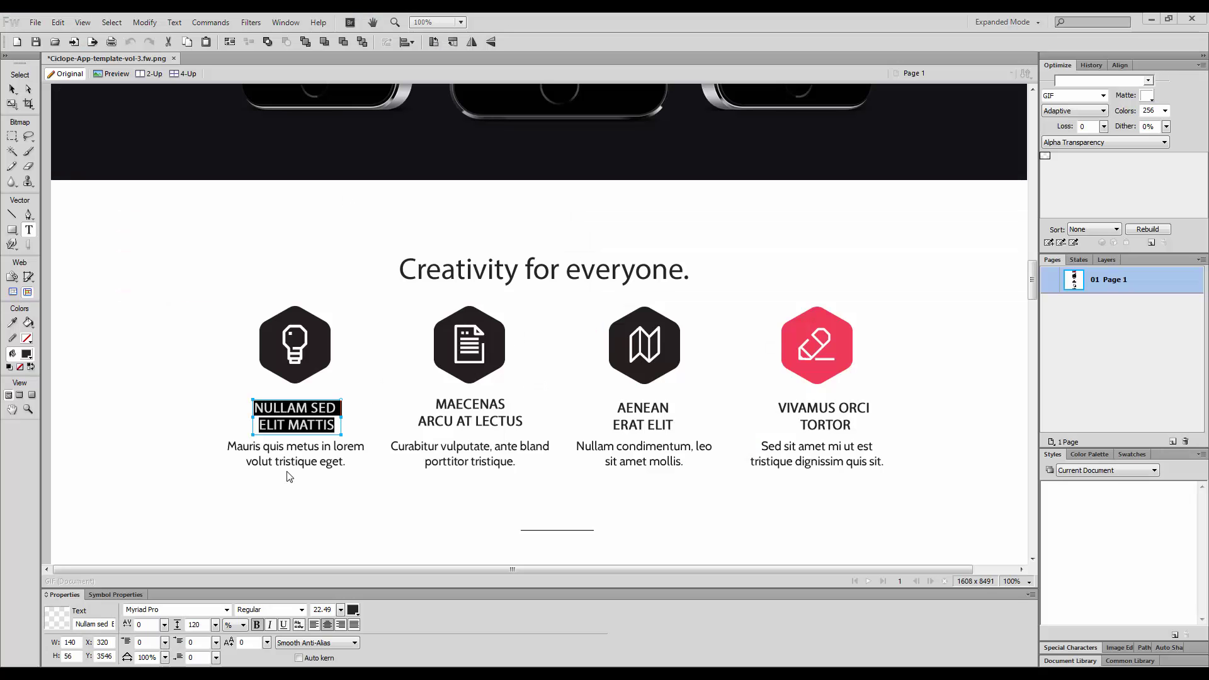
{"action": "double_click", "coordinate": [287, 447]}
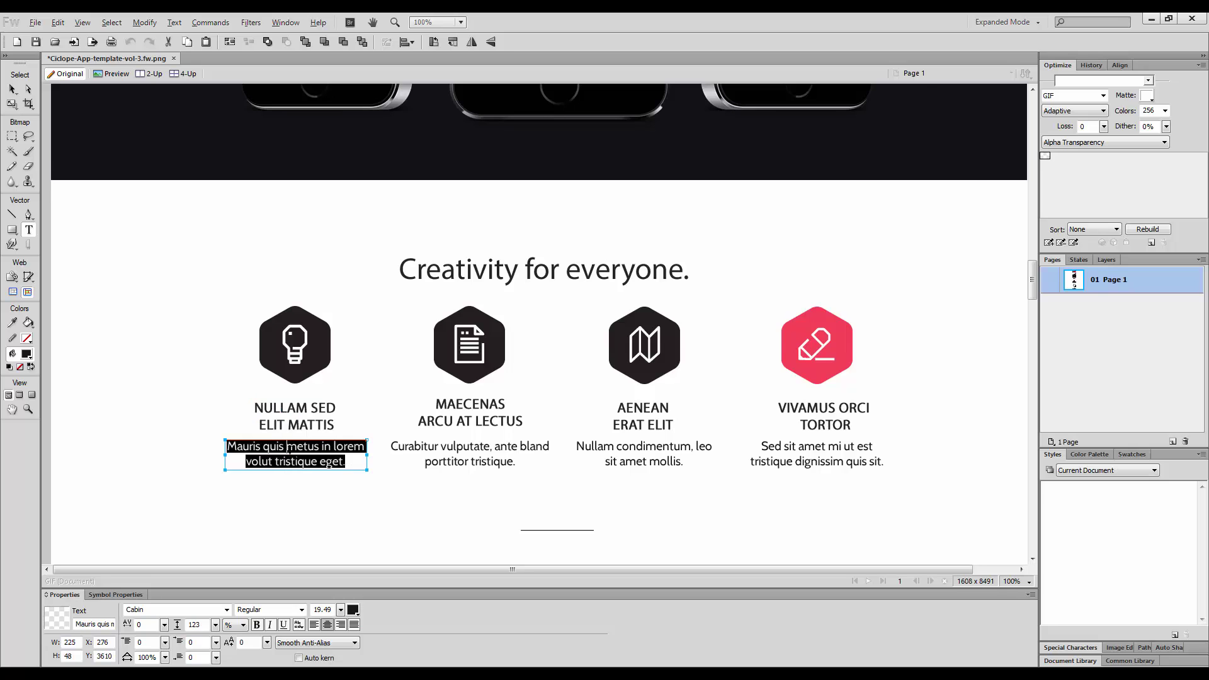
{"action": "key", "text": "alt+Tab"}
{"action": "key", "text": "ctrl+v"}
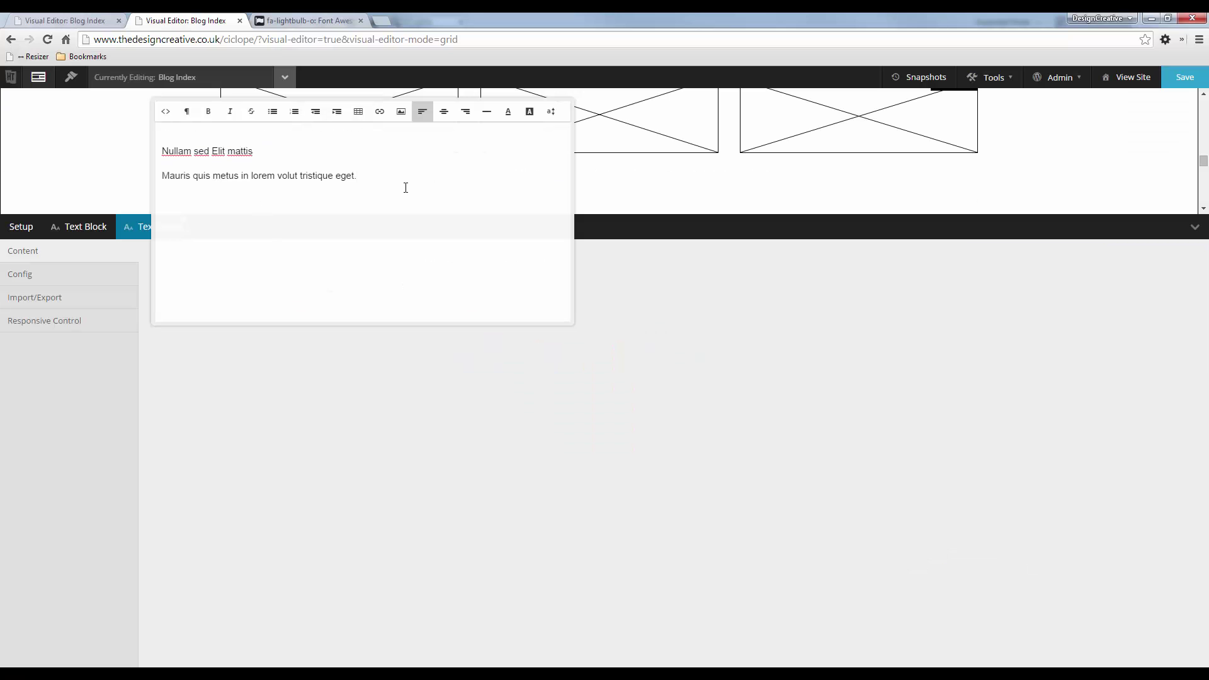
Check the HTML source of the light bulb Text block and return to the visual view.
{"action": "left_click", "coordinate": [166, 112]}
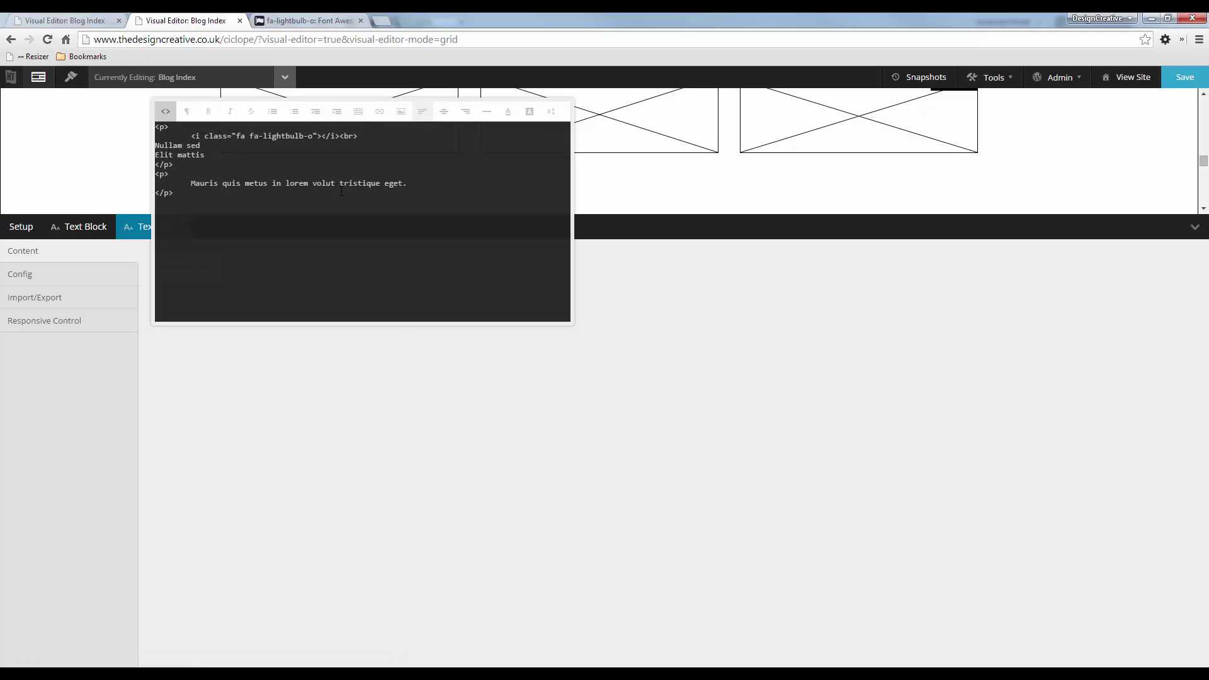
{"action": "left_click", "coordinate": [166, 113]}
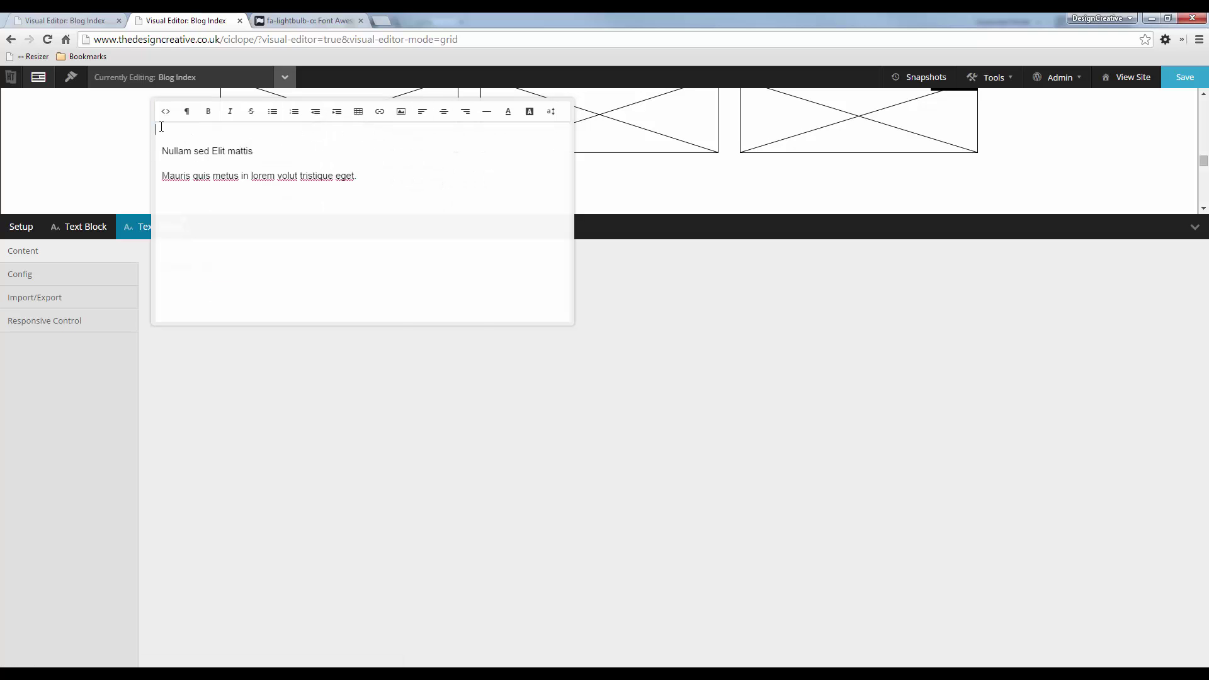
{"action": "left_click", "coordinate": [166, 114]}
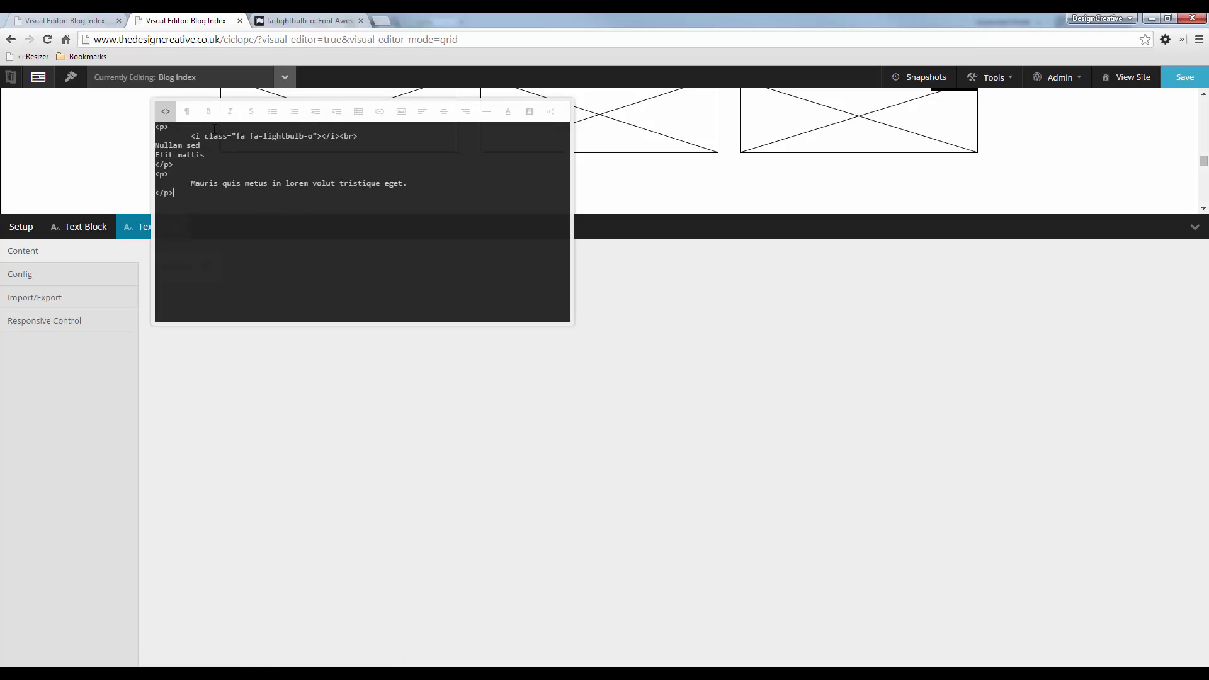
{"action": "left_click", "coordinate": [166, 112]}
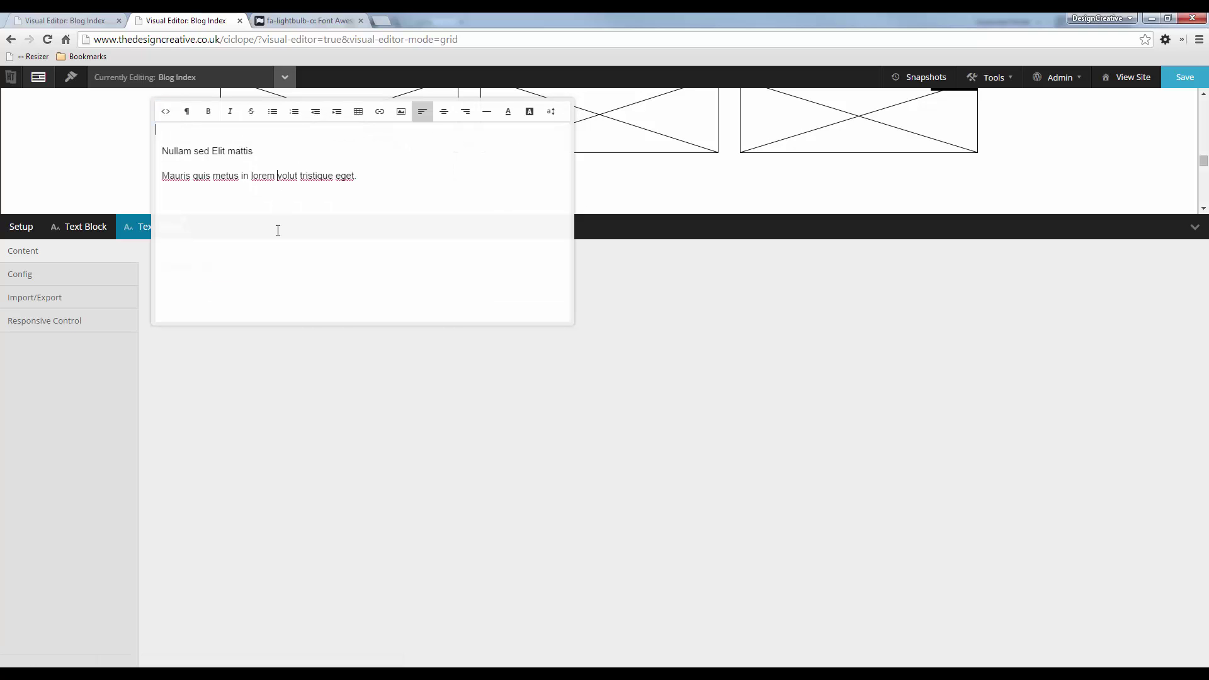
Centre-align the title and the paragraph in the Text block and check the resulting source code.
{"action": "key", "text": "ctrl+a"}
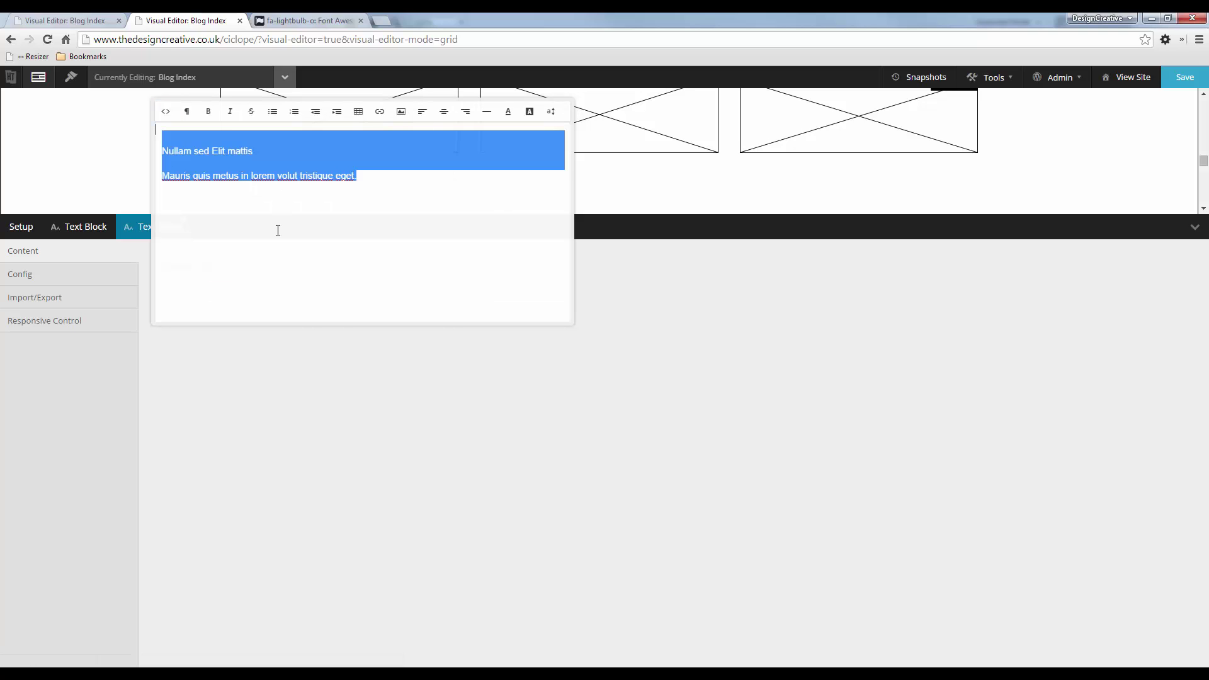
{"action": "left_click", "coordinate": [443, 111]}
{"action": "left_click", "coordinate": [426, 176]}
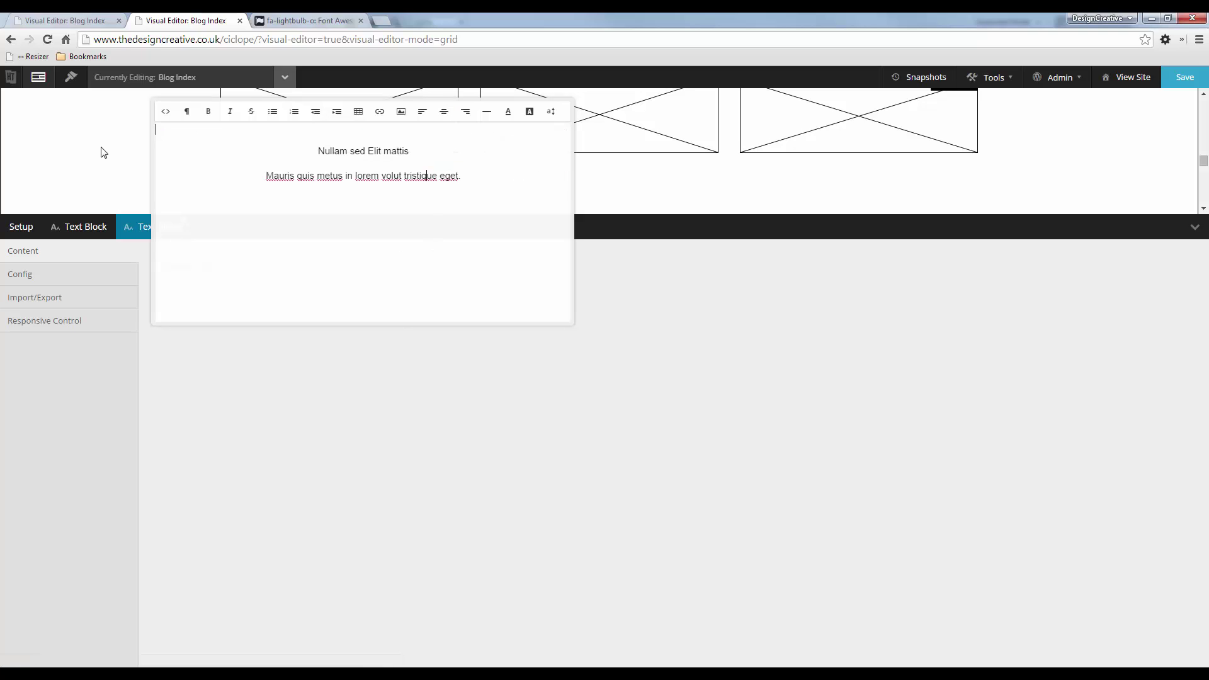
{"action": "left_click", "coordinate": [166, 111]}
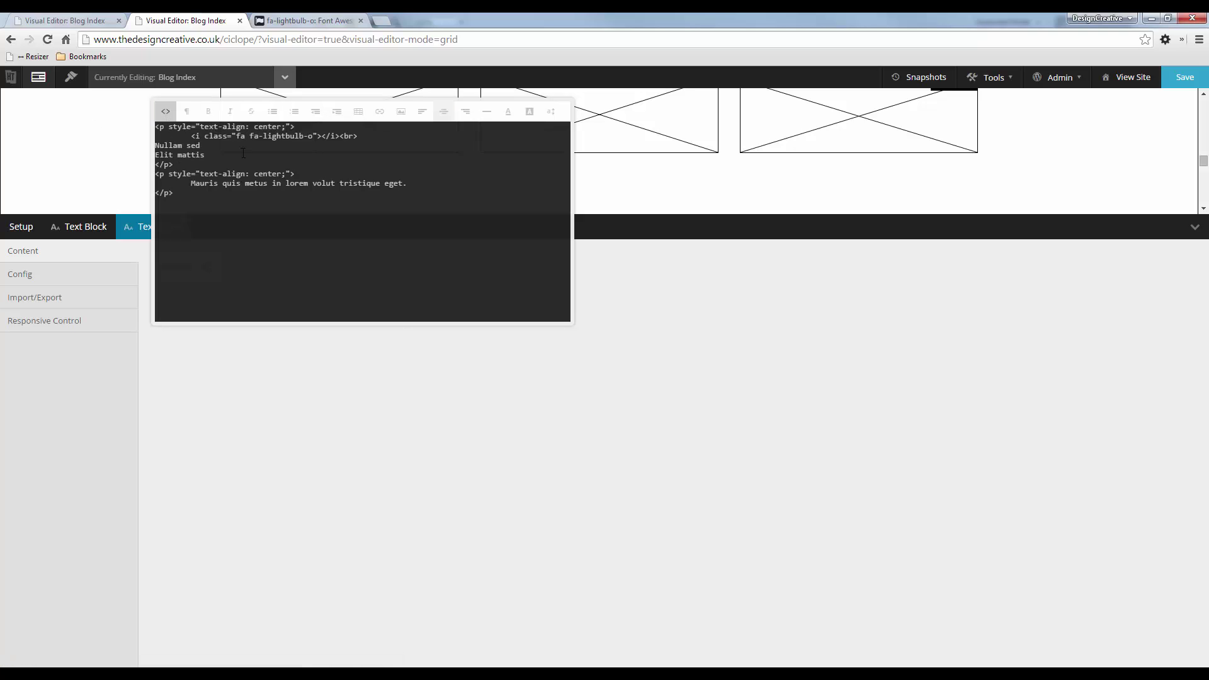
{"action": "left_click", "coordinate": [165, 112]}
Format the title "Nullam sed Elit mattis" as a heading, centre it again, and close the content editor.
{"action": "left_click_drag", "start_coordinate": [416, 151], "coordinate": [318, 152]}
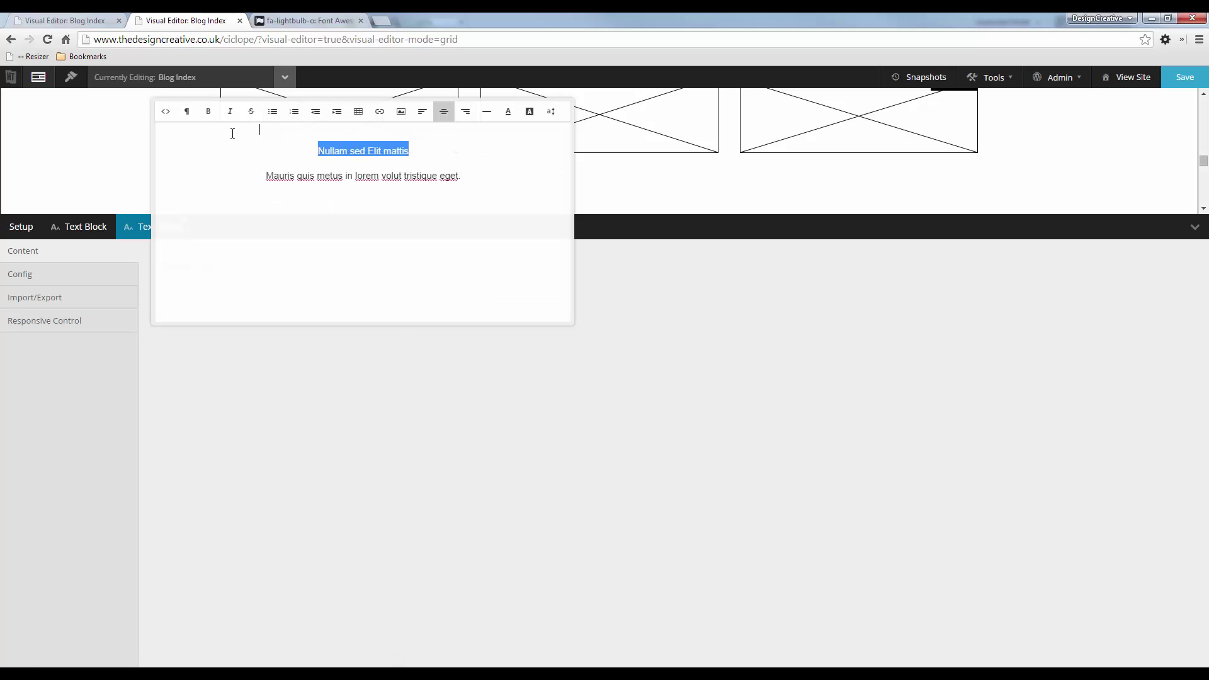
{"action": "left_click", "coordinate": [187, 111]}
{"action": "left_click", "coordinate": [248, 246]}
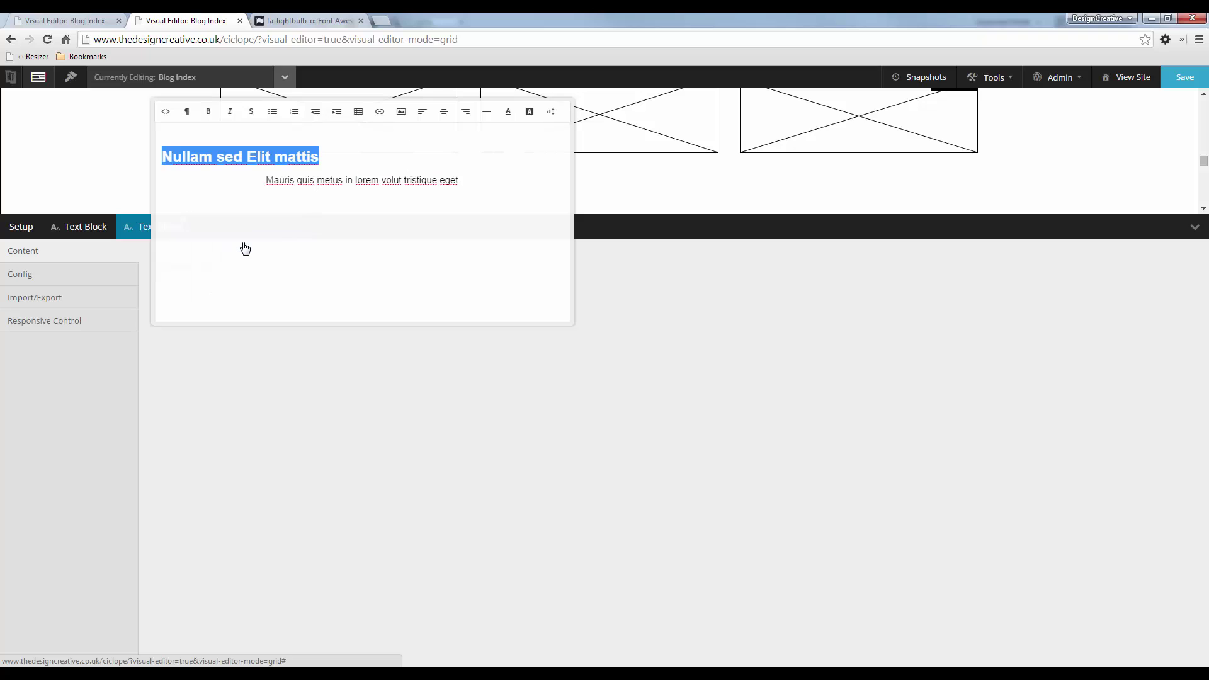
{"action": "left_click", "coordinate": [444, 112]}
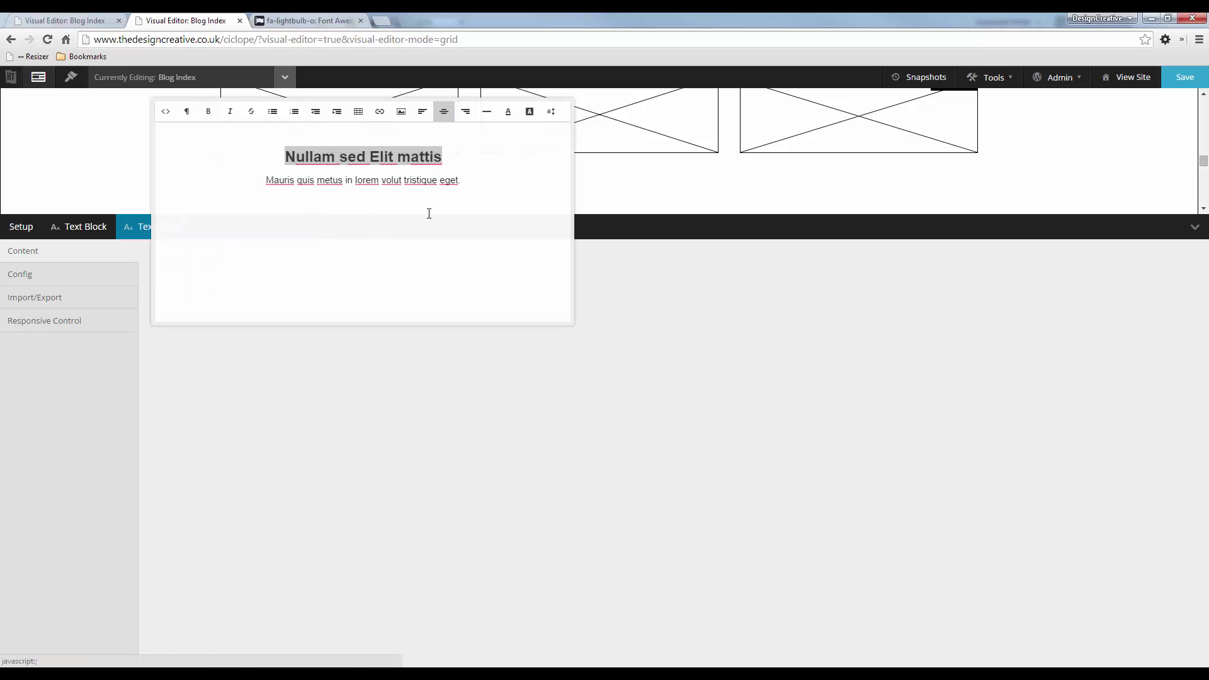
{"action": "left_click", "coordinate": [465, 361]}
Save the layout and inspect the new light bulb column under "Creativity for everyone." on the live site.
{"action": "left_click", "coordinate": [1166, 81]}
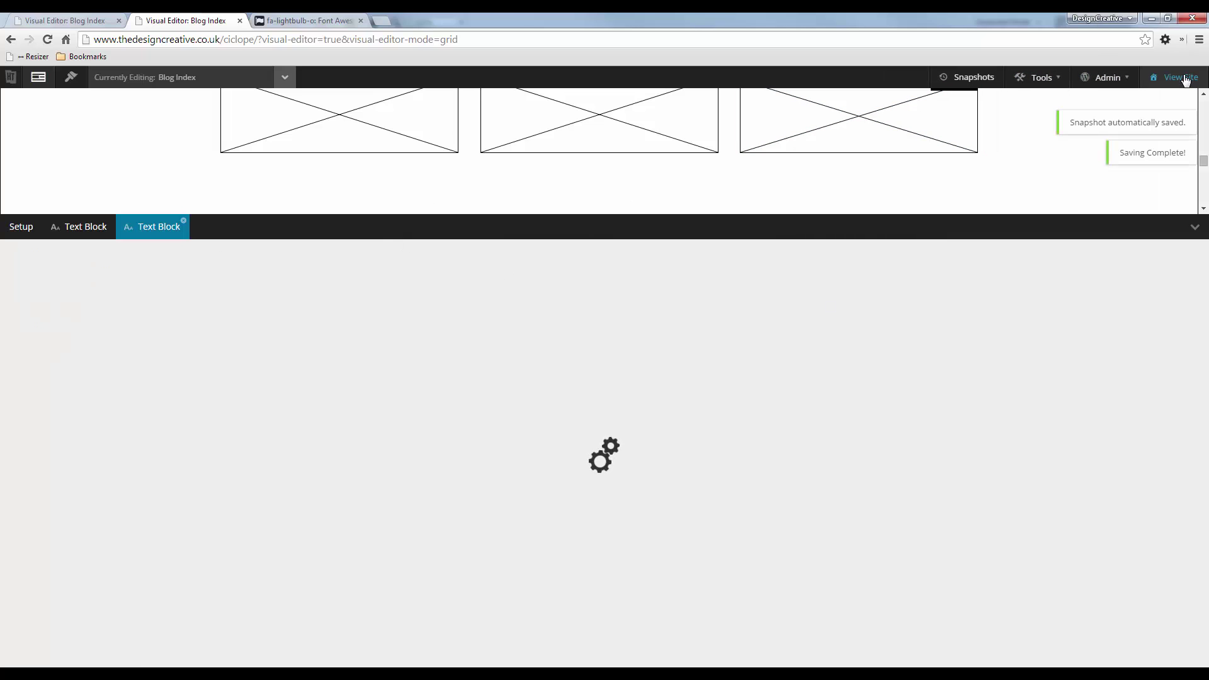
{"action": "left_click", "coordinate": [1127, 77]}
{"action": "scroll", "coordinate": [499, 302], "scroll_direction": "down", "scroll_amount": 10}
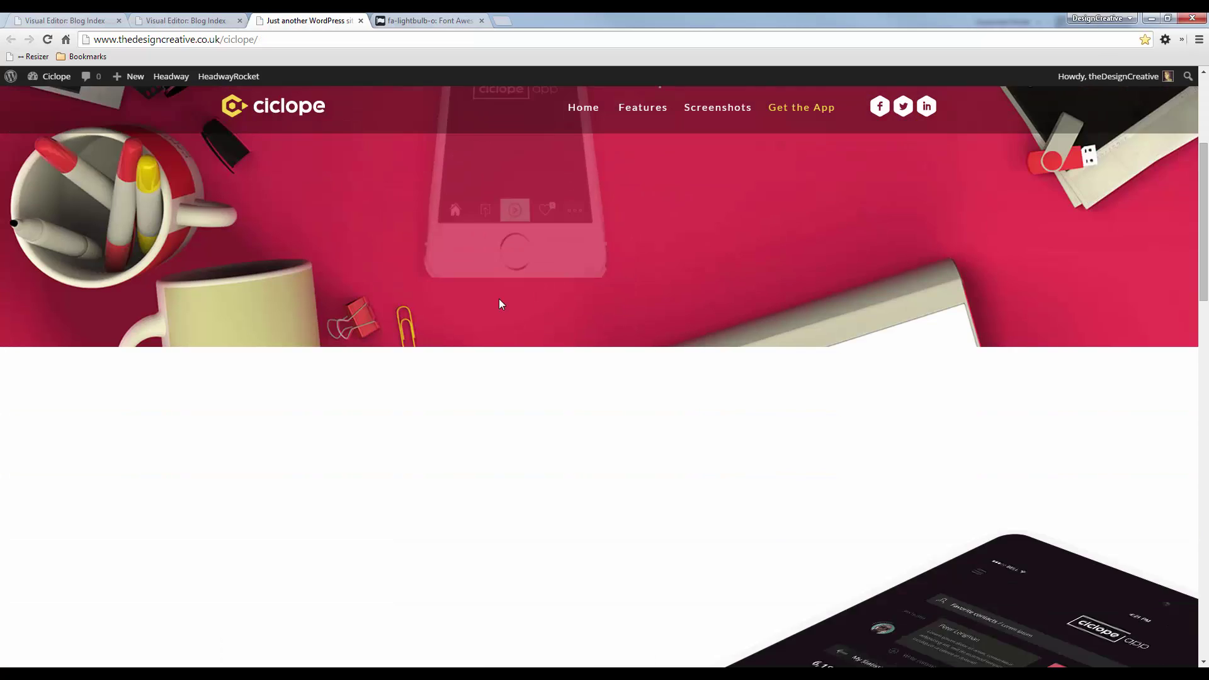
{"action": "scroll", "coordinate": [465, 278], "scroll_direction": "down", "scroll_amount": 10}
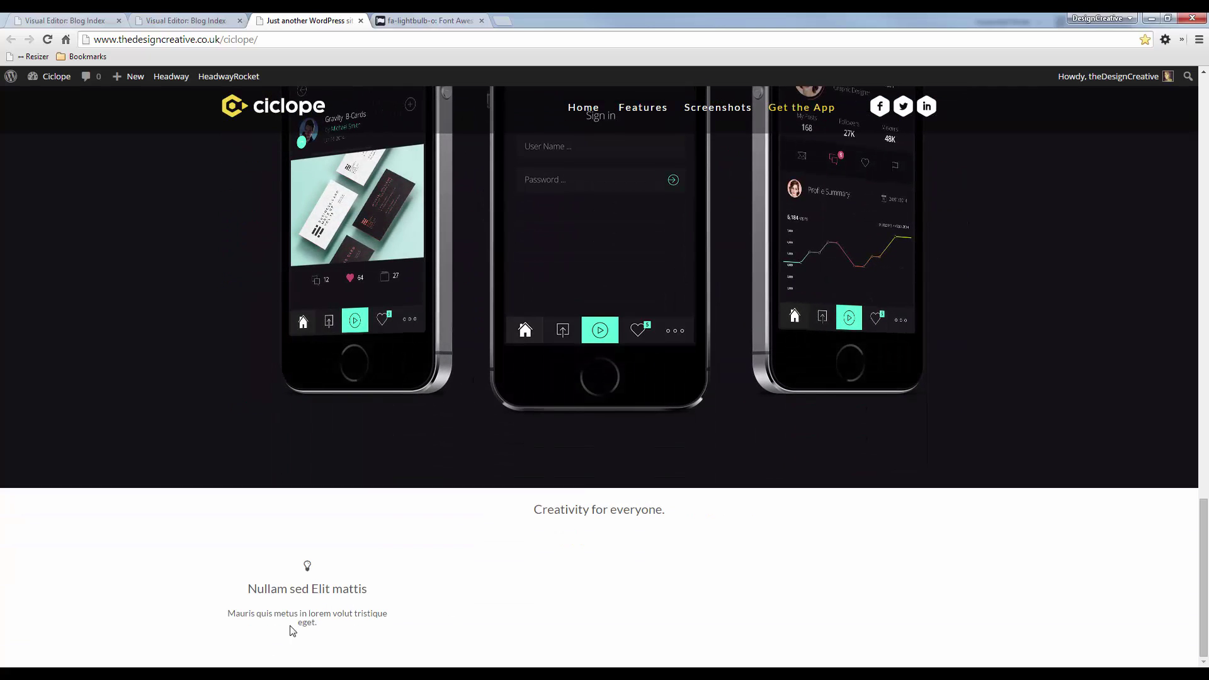
{"action": "left_click_drag", "start_coordinate": [318, 624], "coordinate": [335, 585]}
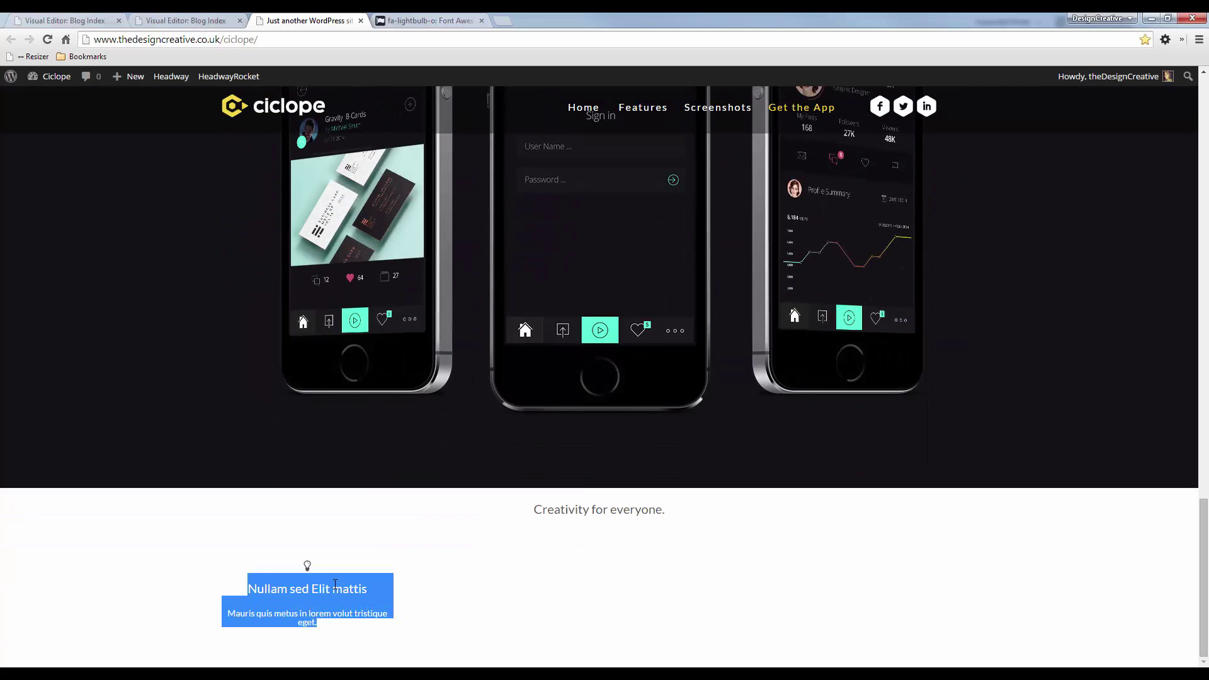
{"action": "left_click", "coordinate": [308, 584]}
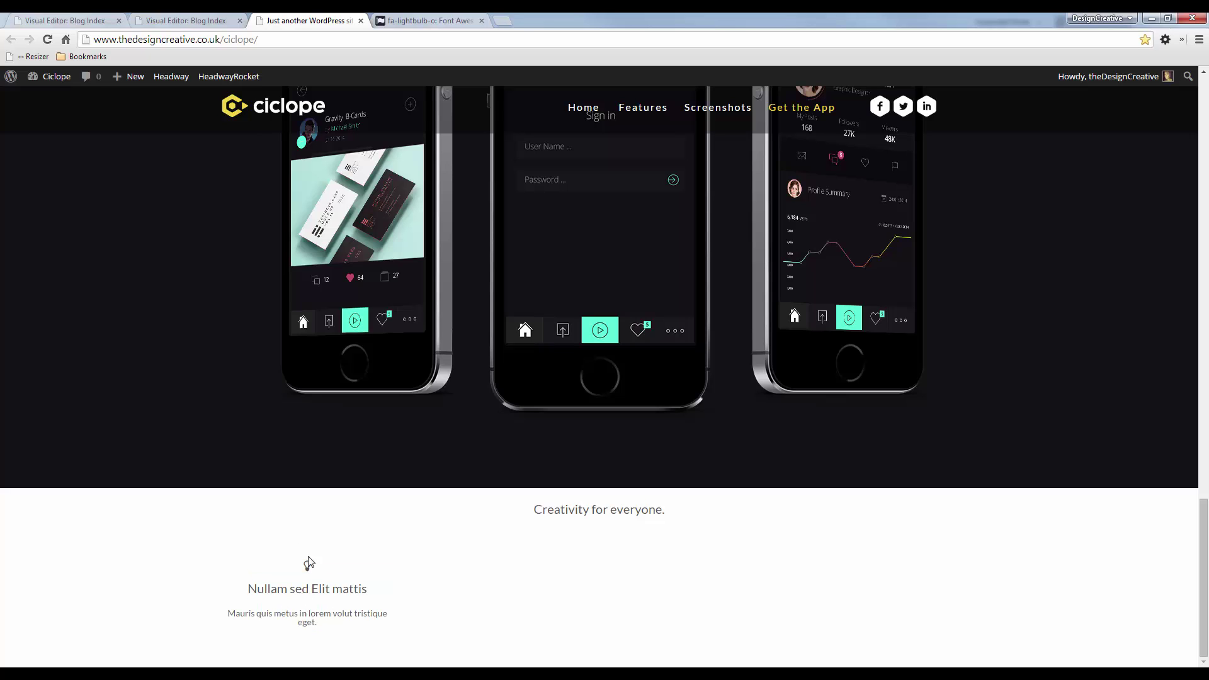
Return to the Visual Editor's grid and duplicate the light bulb Text block three times.
{"action": "left_click", "coordinate": [184, 20]}
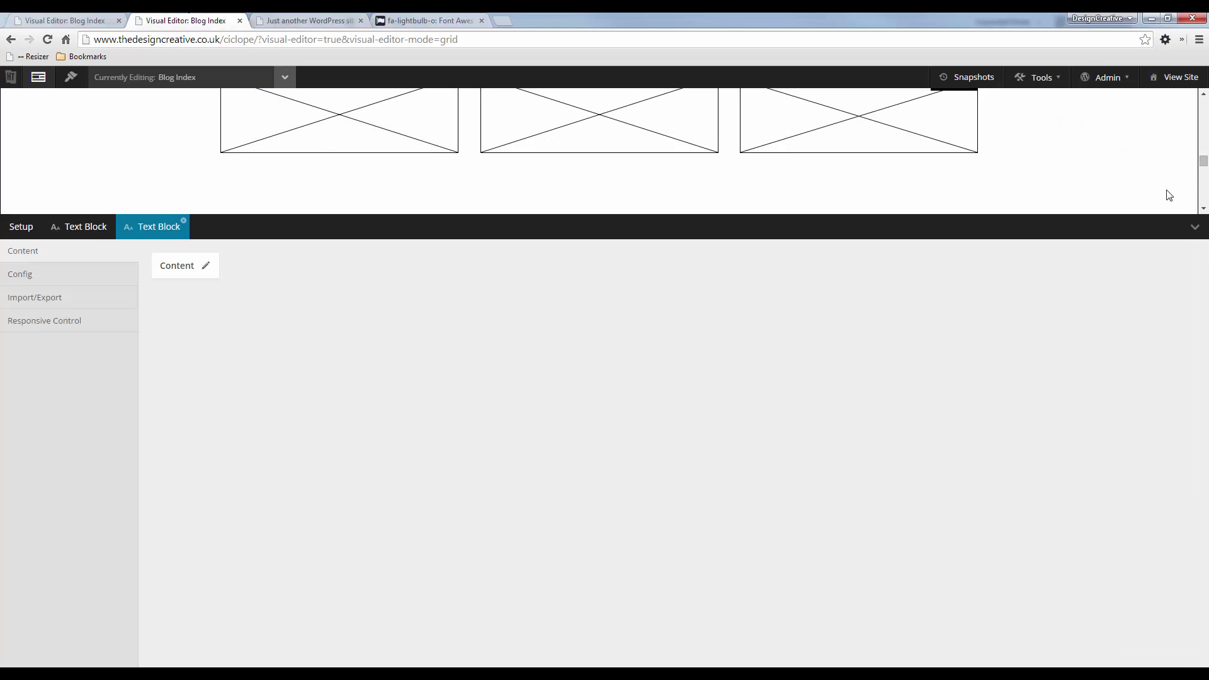
{"action": "left_click", "coordinate": [1195, 227]}
{"action": "right_click", "coordinate": [317, 352]}
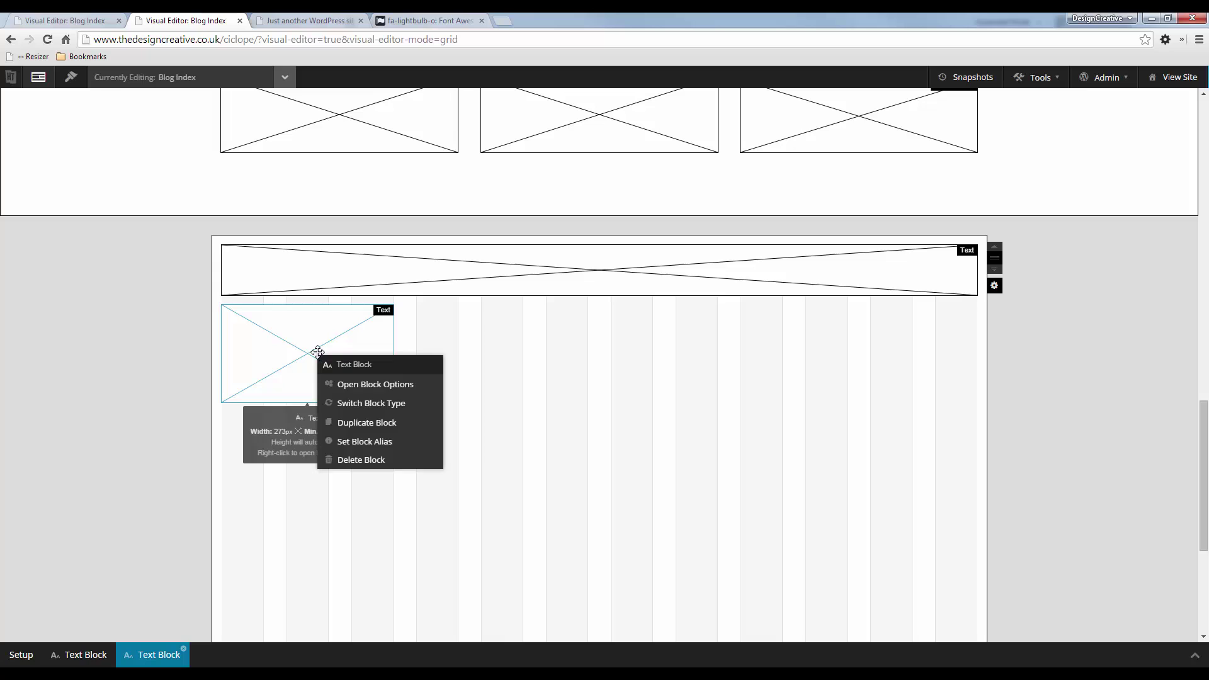
{"action": "left_click", "coordinate": [356, 423]}
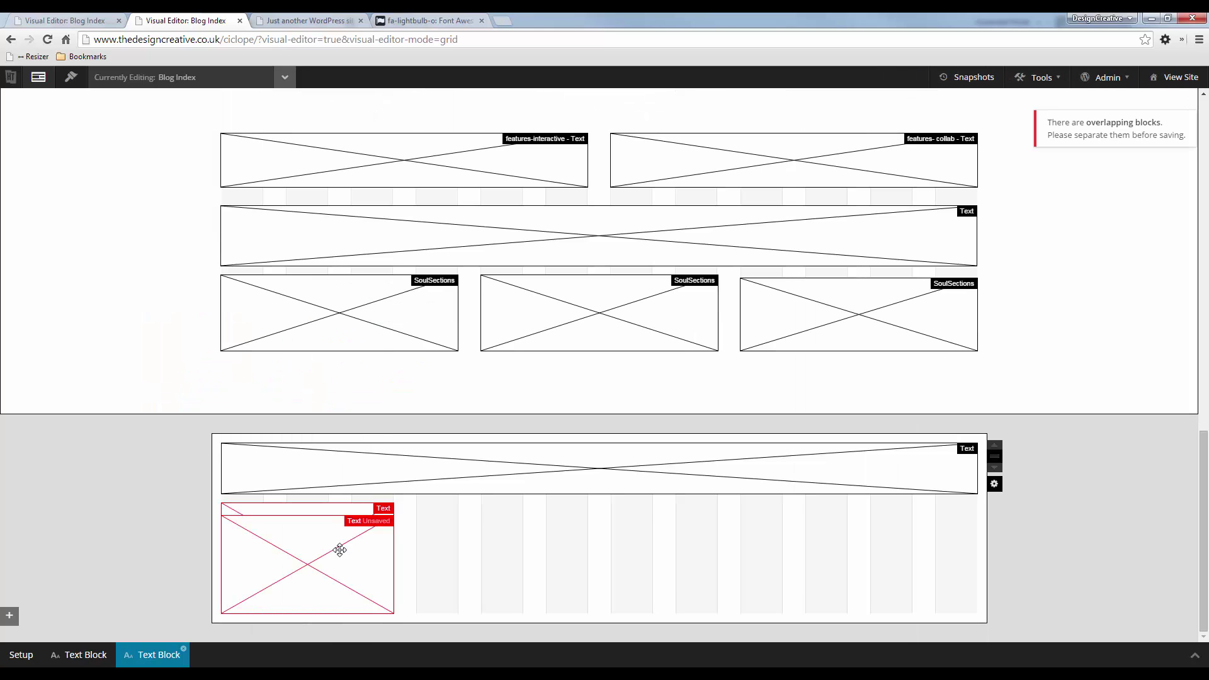
{"action": "right_click", "coordinate": [326, 542]}
{"action": "left_click", "coordinate": [407, 616]}
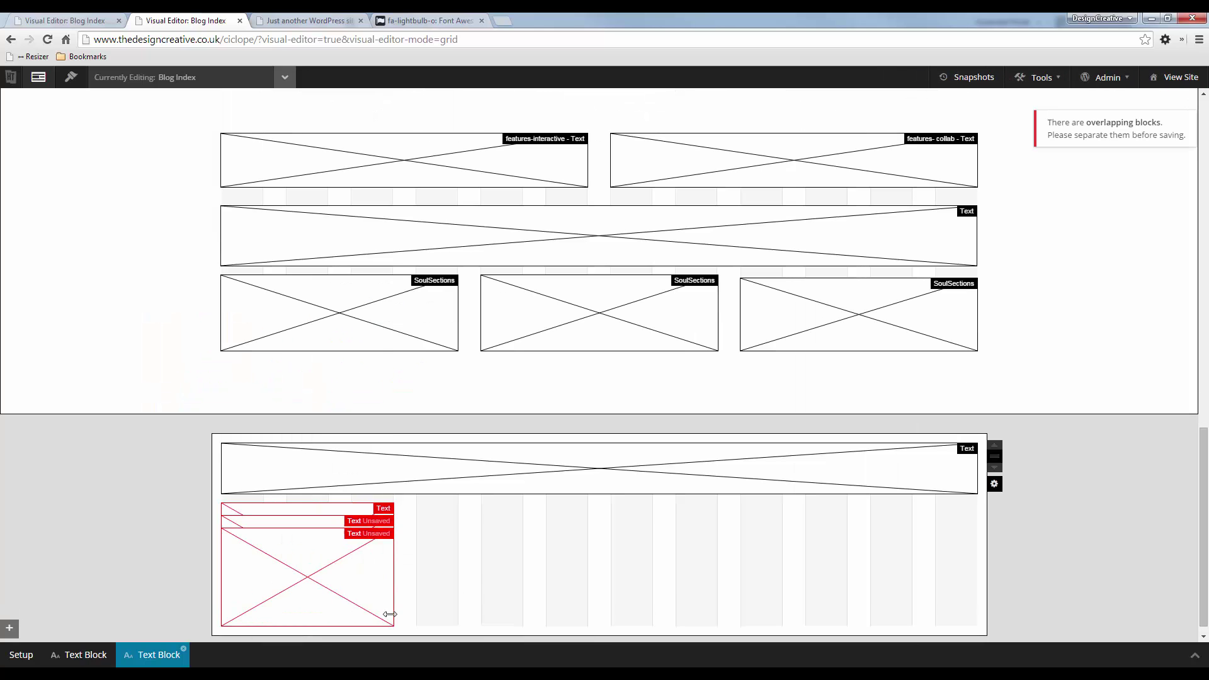
{"action": "right_click", "coordinate": [331, 542]}
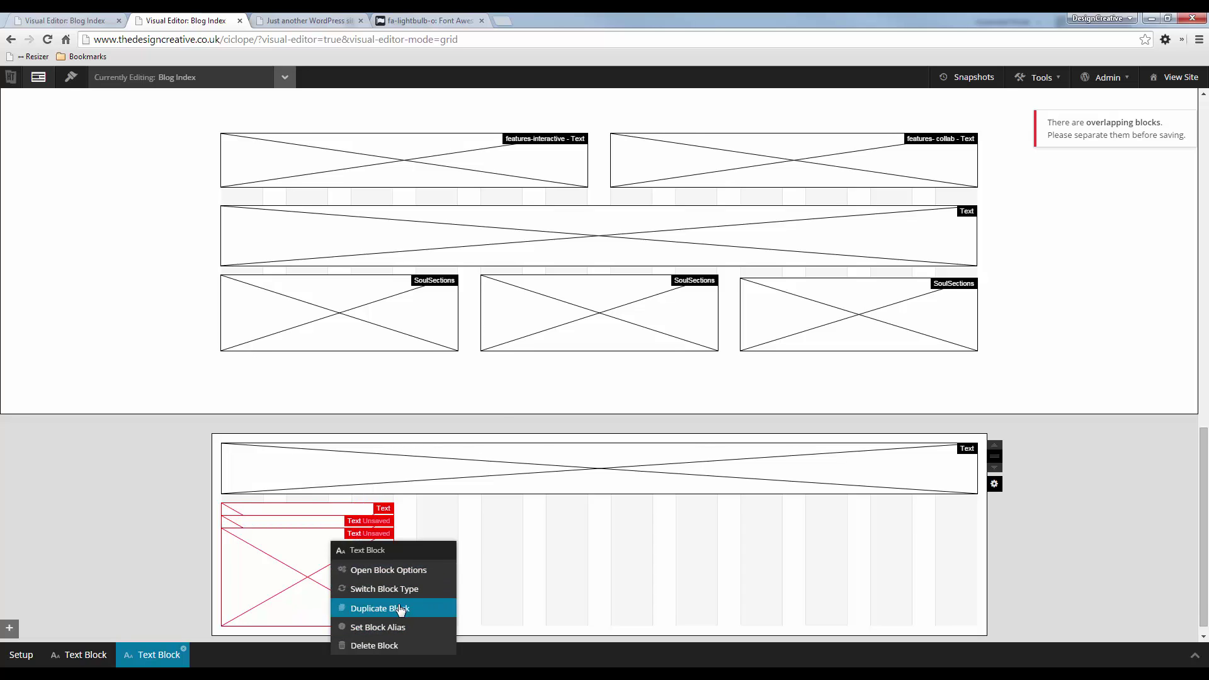
{"action": "left_click", "coordinate": [400, 609]}
Move the three duplicated Text blocks into one evenly spaced row beside the original and save the layout.
{"action": "left_click_drag", "start_coordinate": [340, 580], "coordinate": [553, 542]}
{"action": "left_click_drag", "start_coordinate": [381, 564], "coordinate": [741, 542]}
{"action": "left_click_drag", "start_coordinate": [366, 557], "coordinate": [941, 548]}
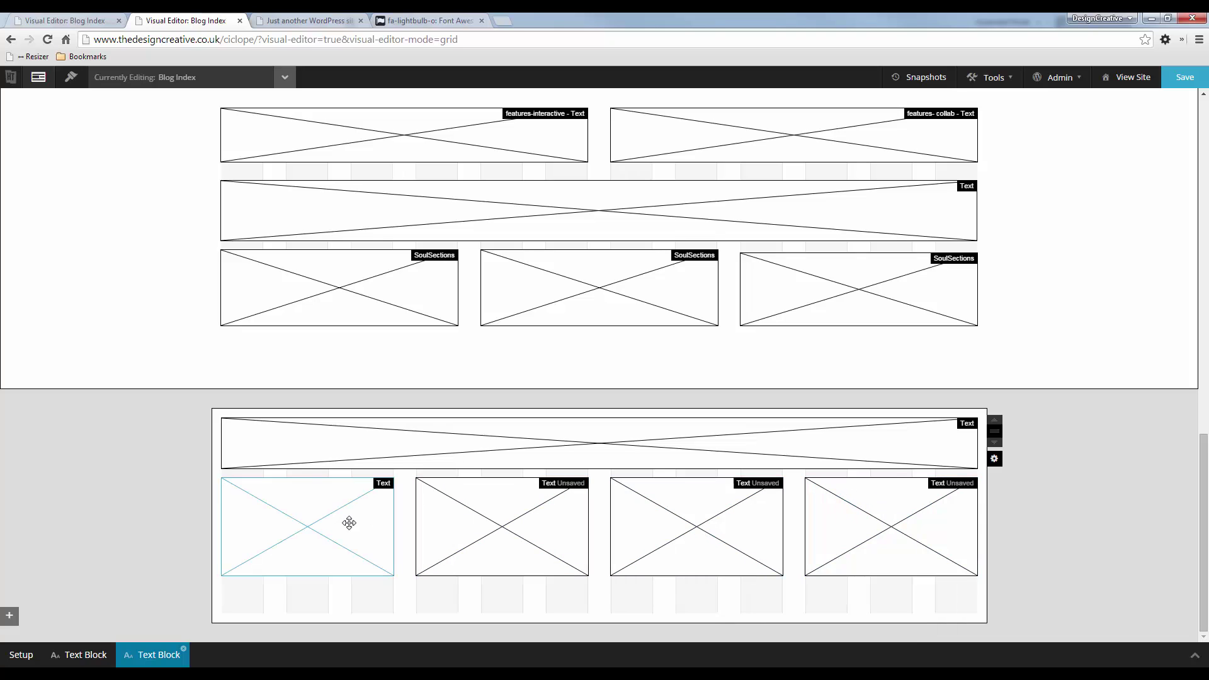
{"action": "left_click", "coordinate": [1183, 78]}
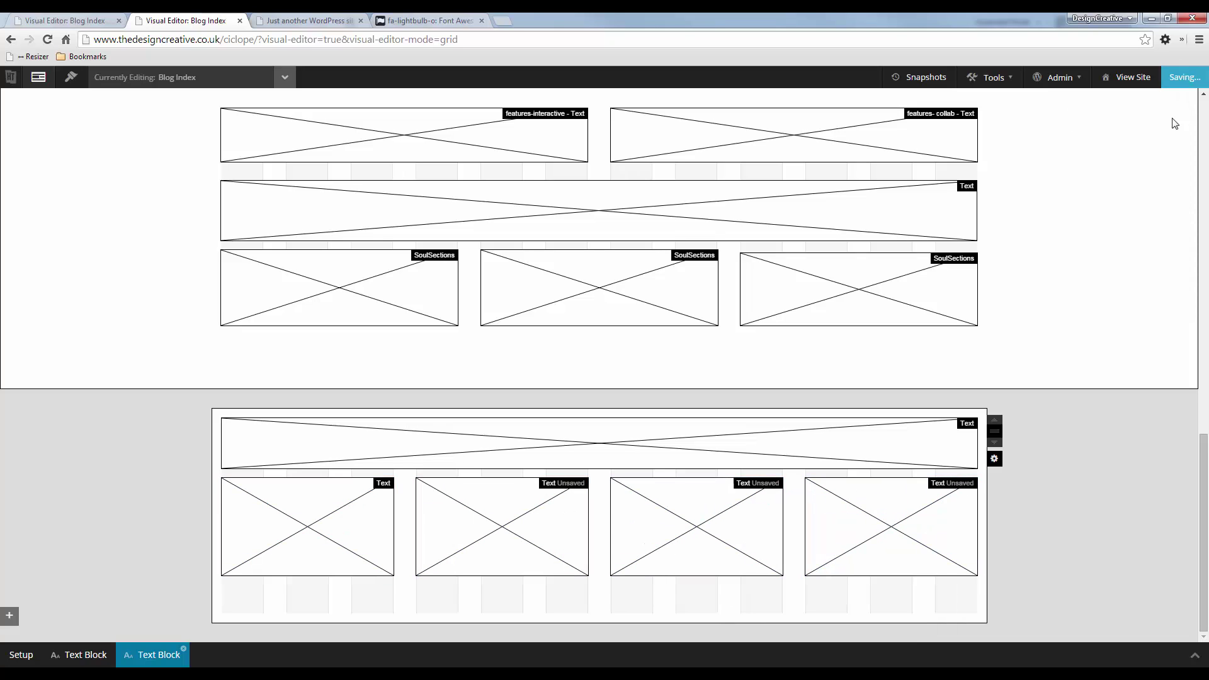
Extend the section wrapper's height slightly and reload the live page to check the icon columns.
{"action": "left_click_drag", "start_coordinate": [640, 614], "coordinate": [645, 634]}
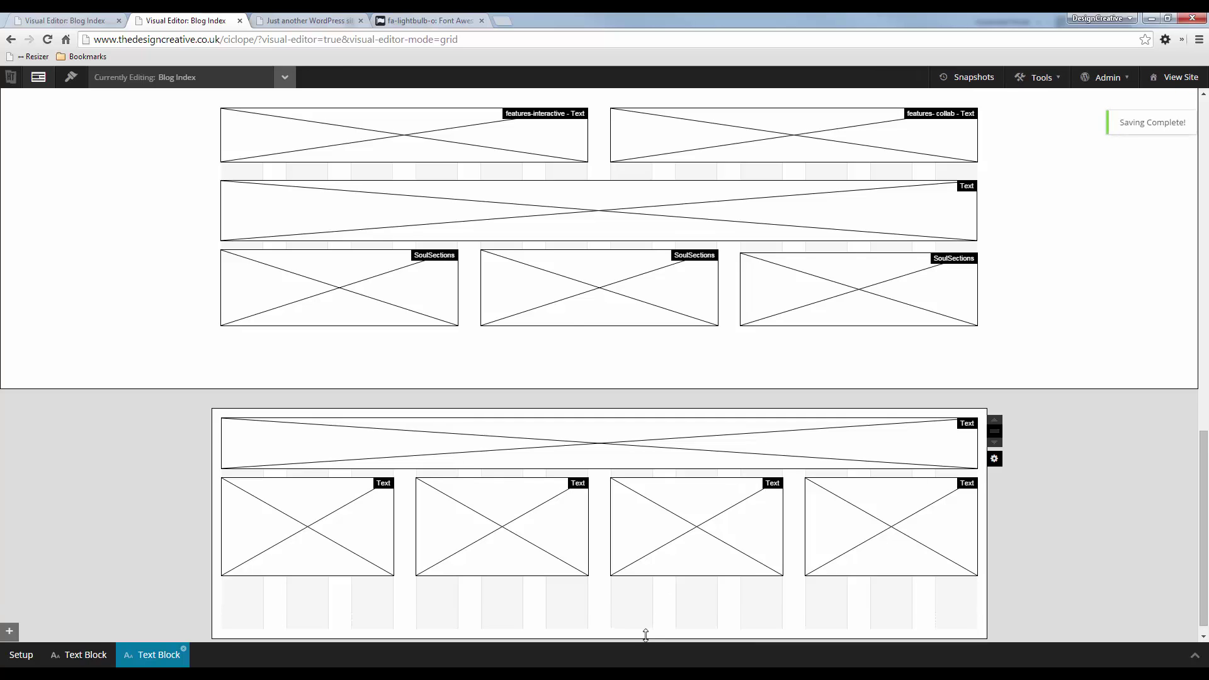
{"action": "left_click", "coordinate": [331, 19]}
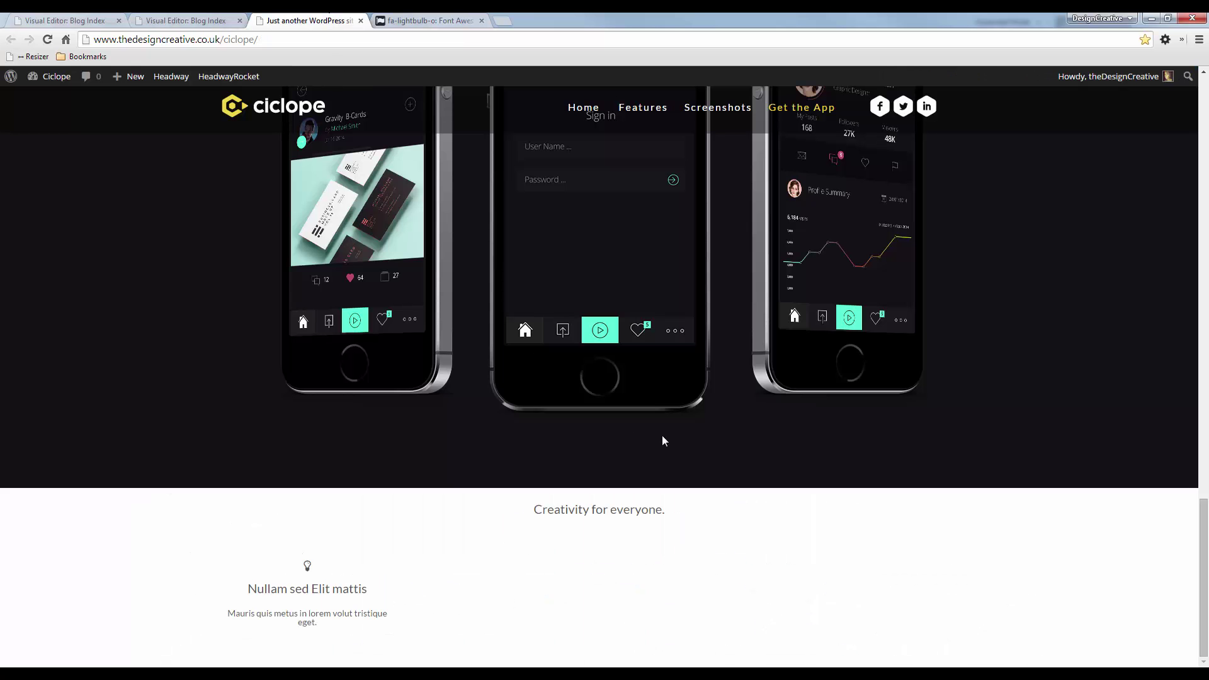
{"action": "key", "text": "F5"}
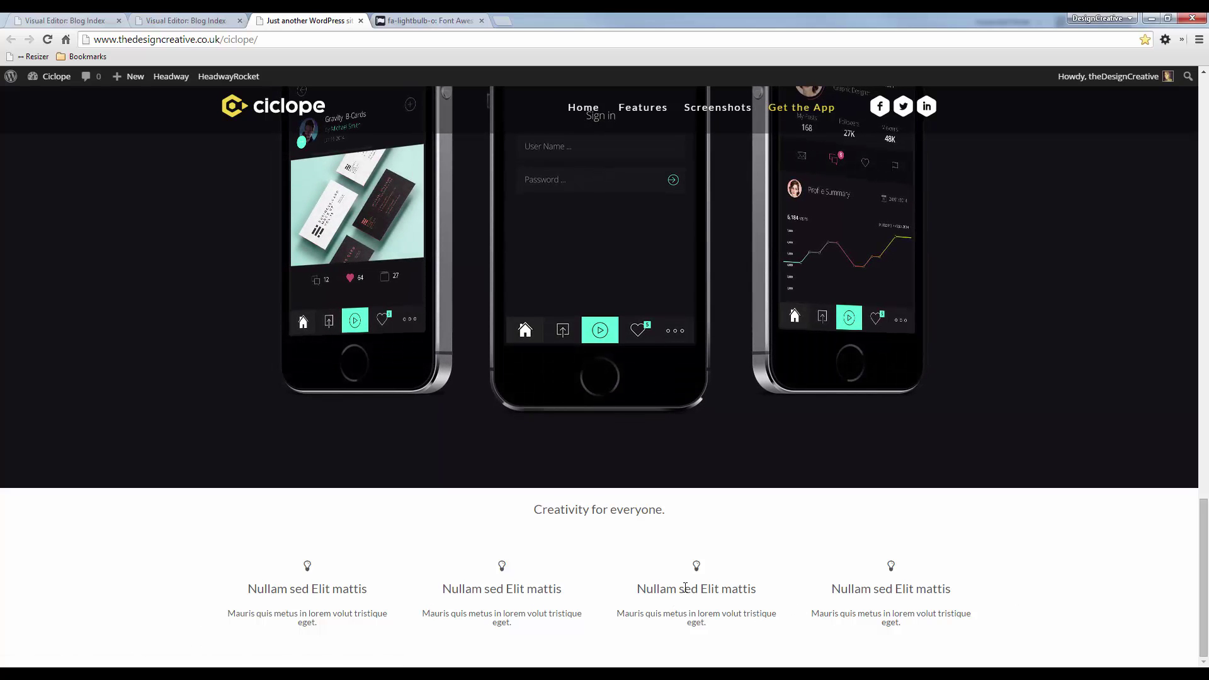
Open the Font Awesome icon list and check the second column's document icon in the Fireworks mockup.
{"action": "left_click", "coordinate": [409, 19]}
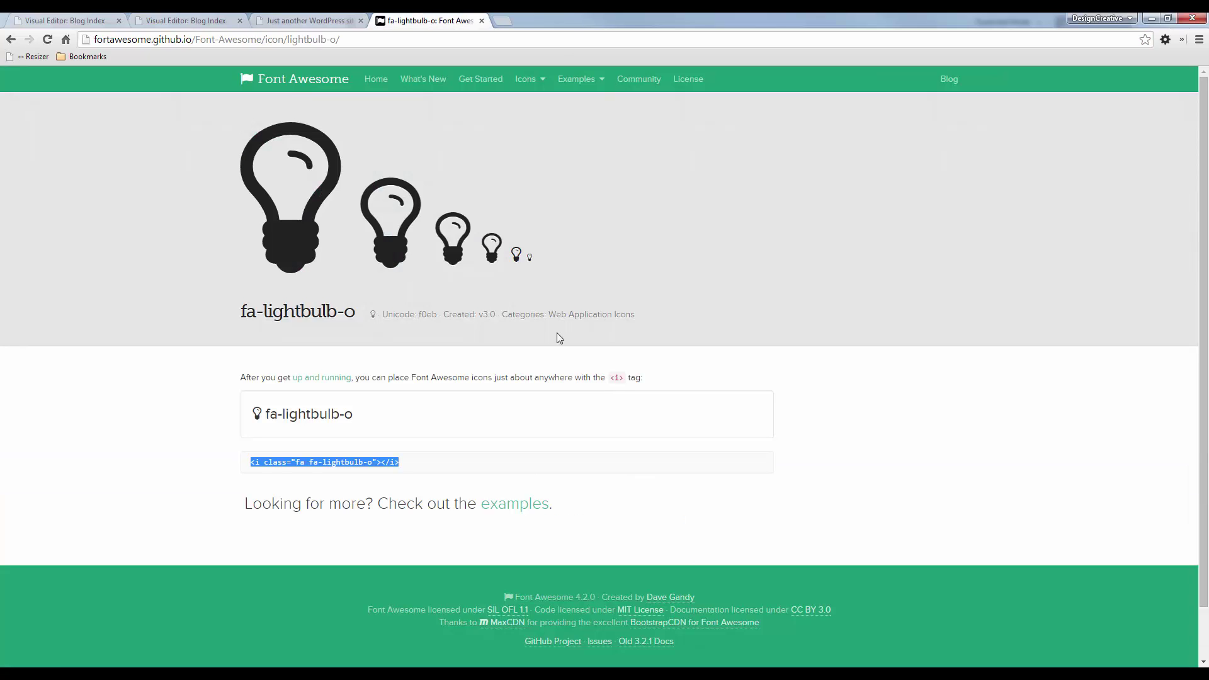
{"action": "left_click", "coordinate": [533, 82]}
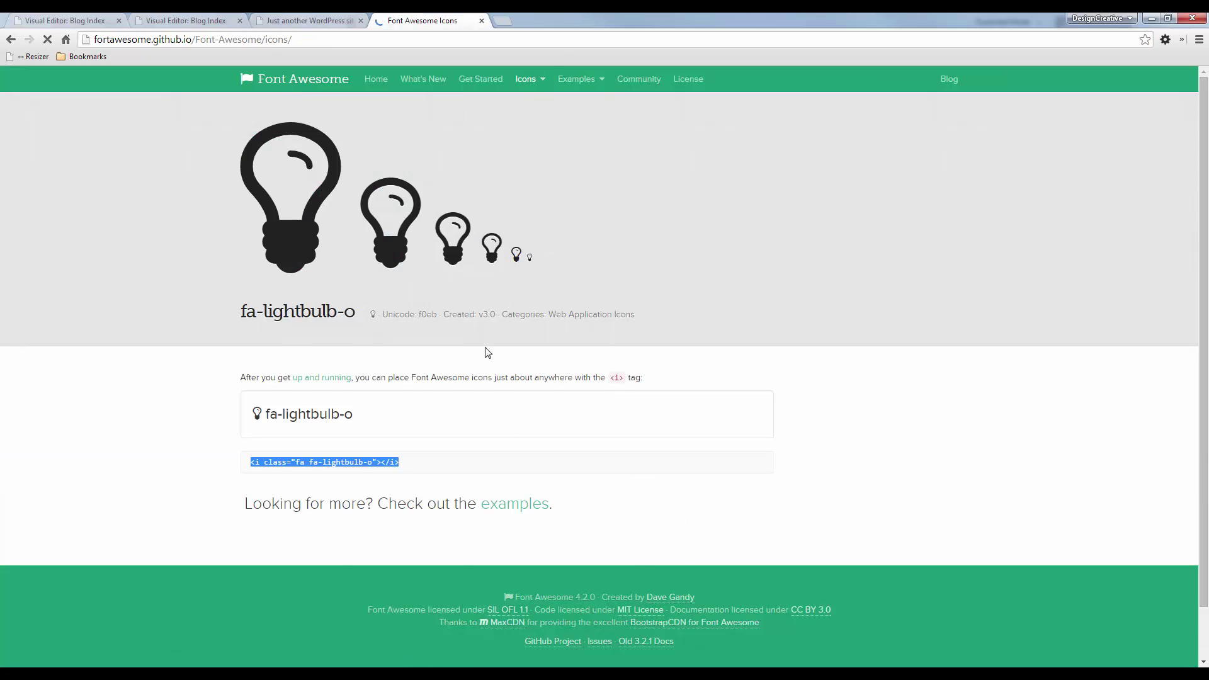
{"action": "scroll", "coordinate": [540, 395], "scroll_direction": "down", "scroll_amount": 3}
{"action": "scroll", "coordinate": [540, 395], "scroll_direction": "down", "scroll_amount": 1}
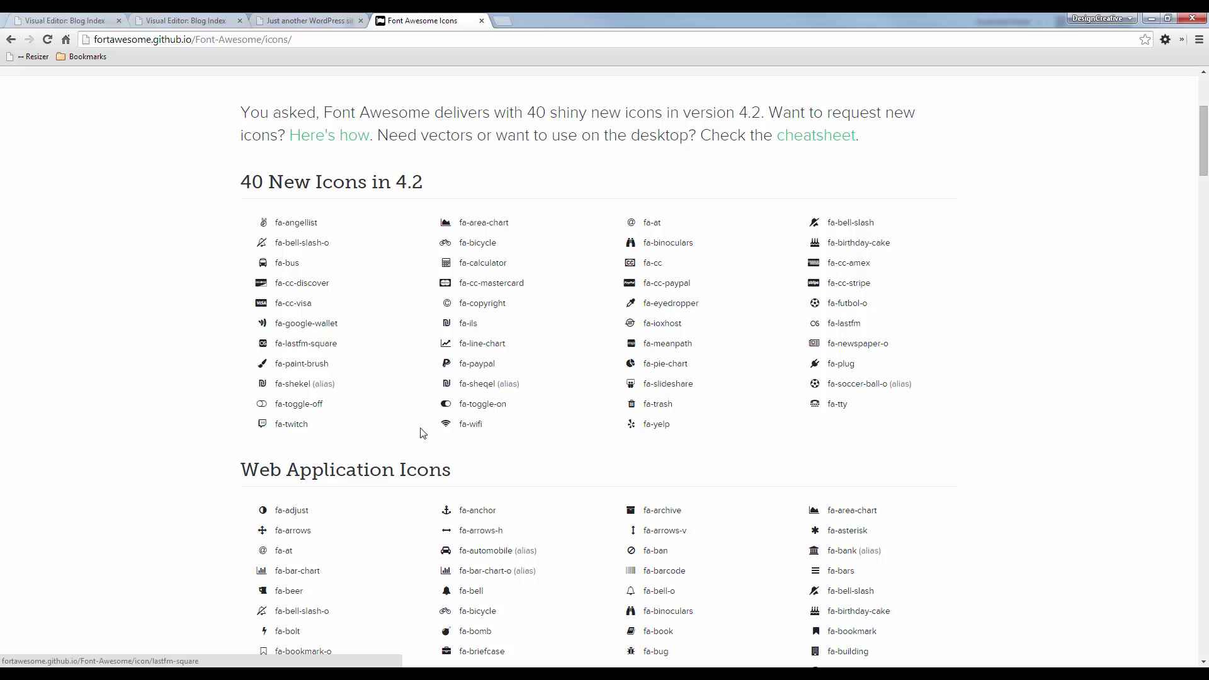
{"action": "key", "text": "alt+Tab"}
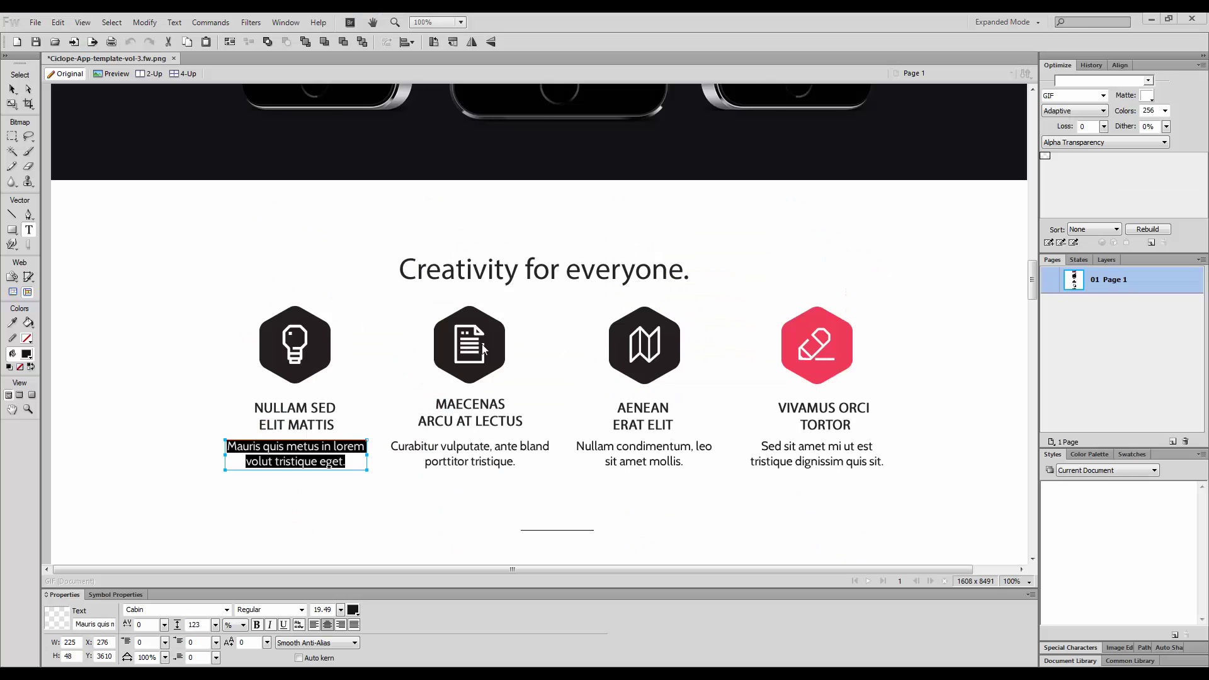
{"action": "left_click", "coordinate": [489, 354]}
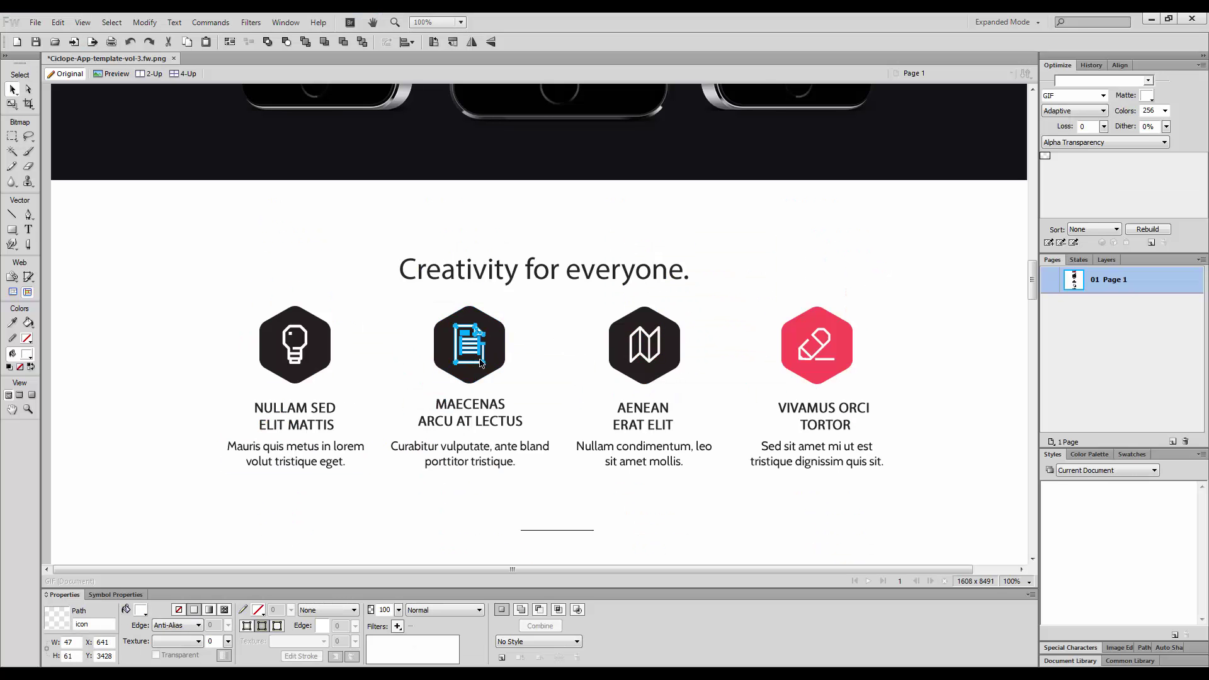
Compare the Font Awesome icon list with the mockup's document icon and open the fa-file-image-o icon page.
{"action": "key", "text": "alt+Tab"}
{"action": "scroll", "coordinate": [636, 424], "scroll_direction": "down", "scroll_amount": 5}
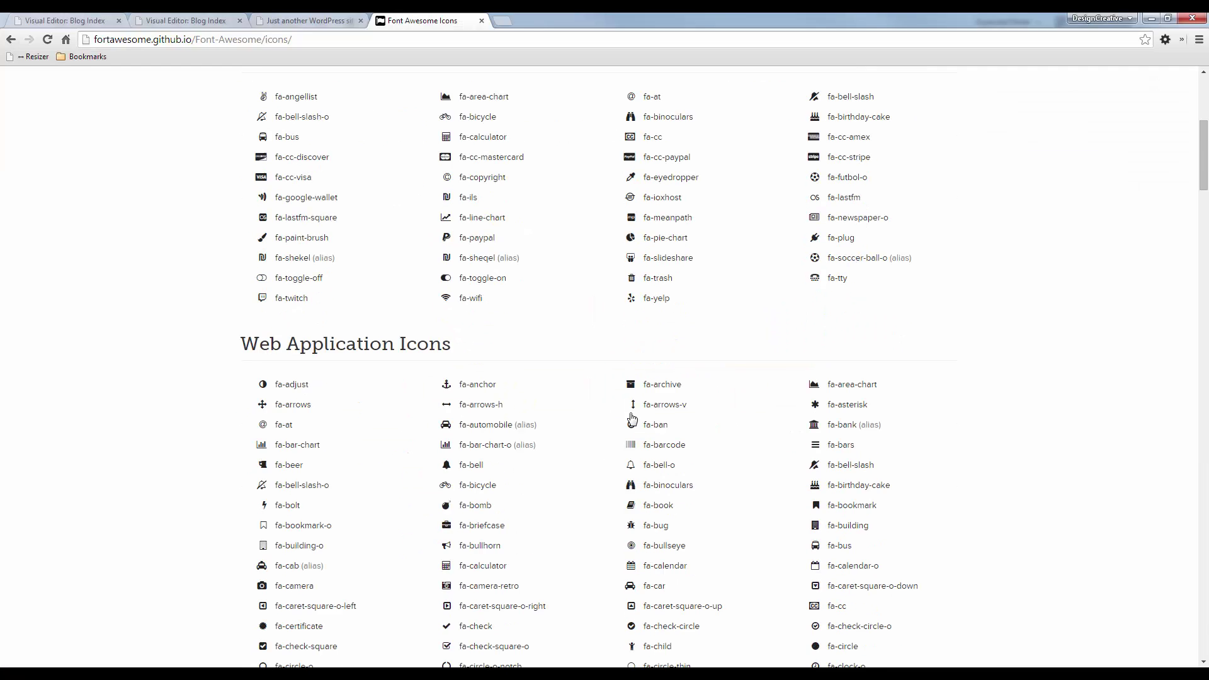
{"action": "key", "text": "alt+Tab"}
{"action": "left_click", "coordinate": [469, 410]}
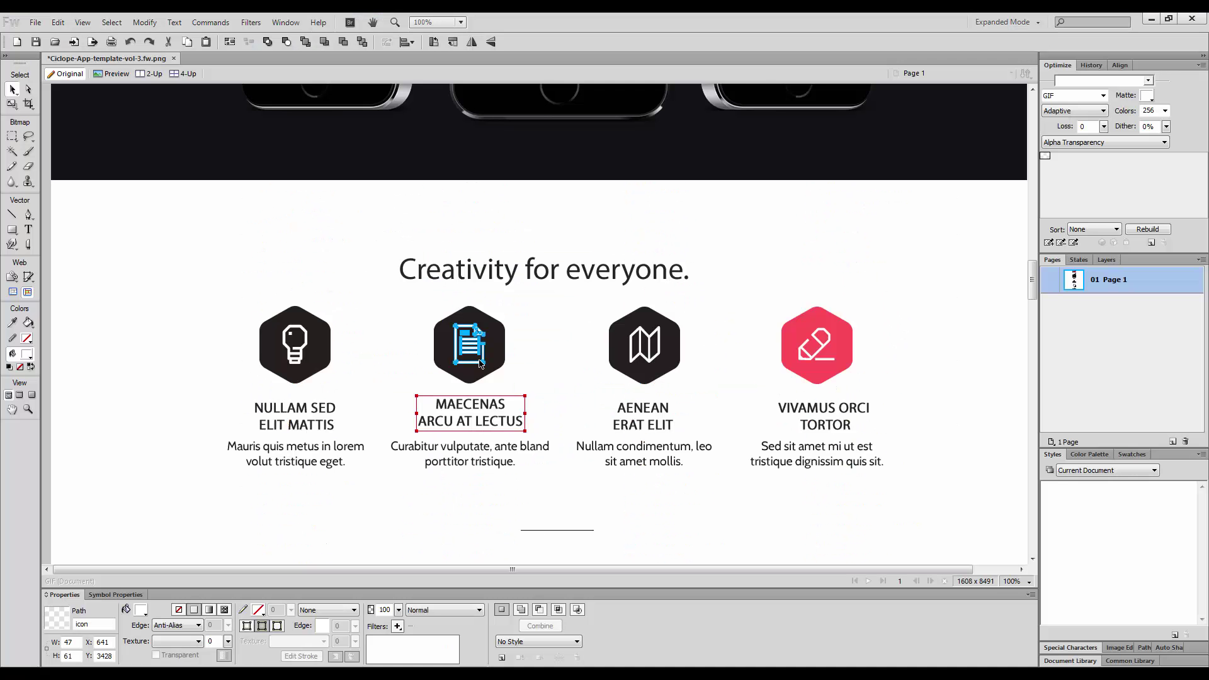
{"action": "key", "text": "alt+Tab"}
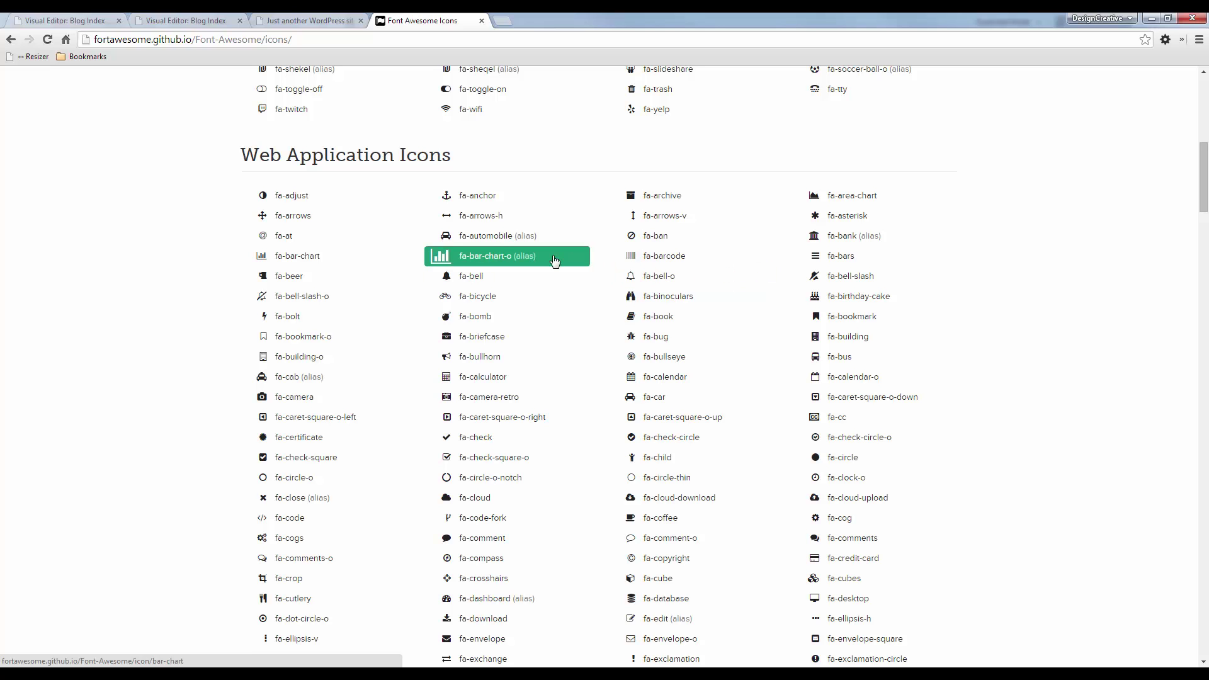
{"action": "scroll", "coordinate": [554, 261], "scroll_direction": "down", "scroll_amount": 6}
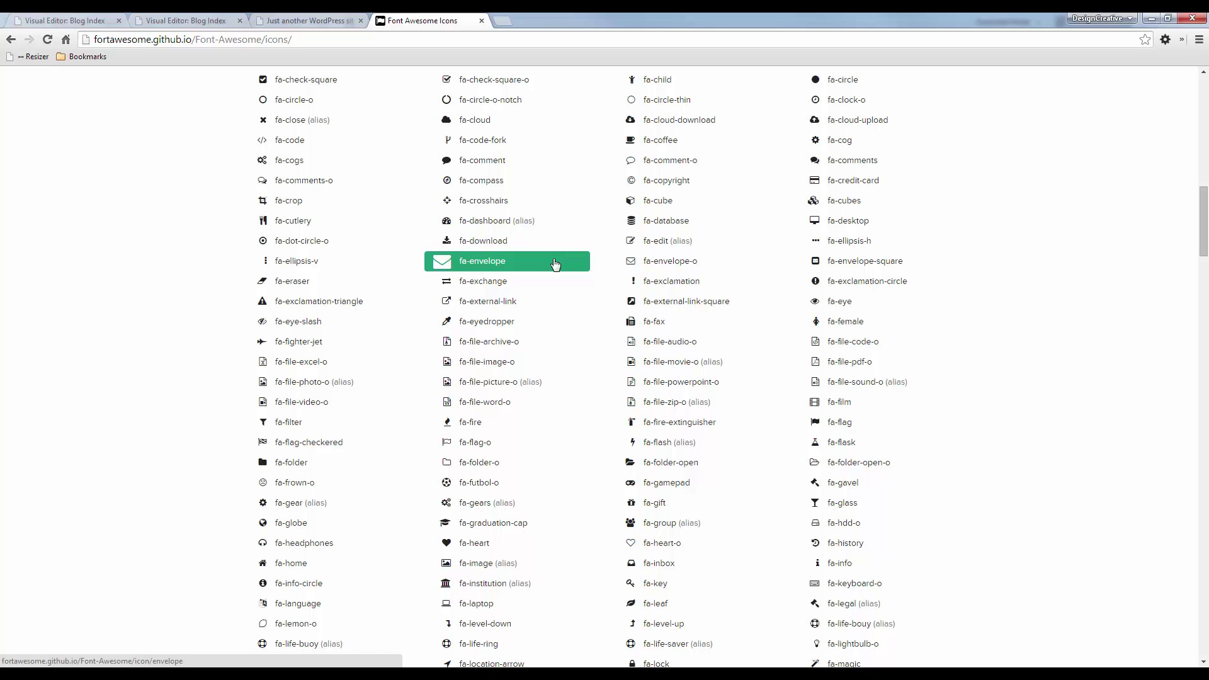
{"action": "left_click", "coordinate": [511, 370]}
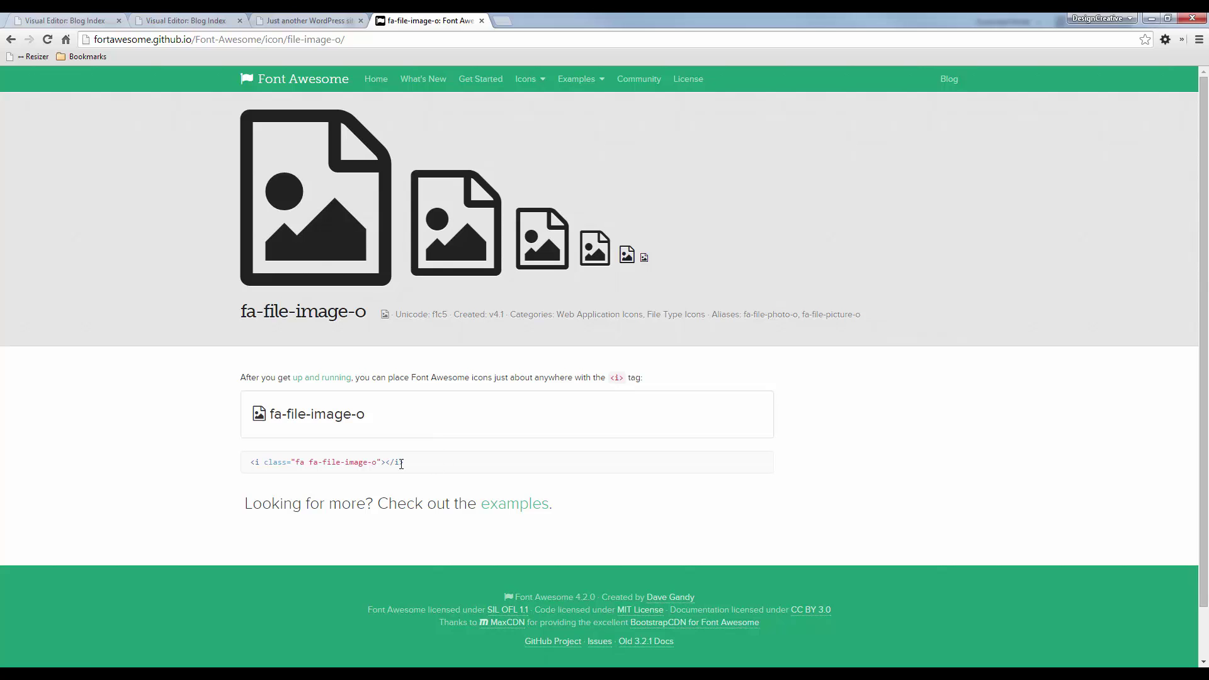
Copy the fa-file-image-o icon's HTML tag and return to the Visual Editor's Blog Index layout.
{"action": "left_click_drag", "start_coordinate": [403, 464], "coordinate": [230, 467]}
{"action": "key", "text": "ctrl+c"}
{"action": "left_click", "coordinate": [305, 21]}
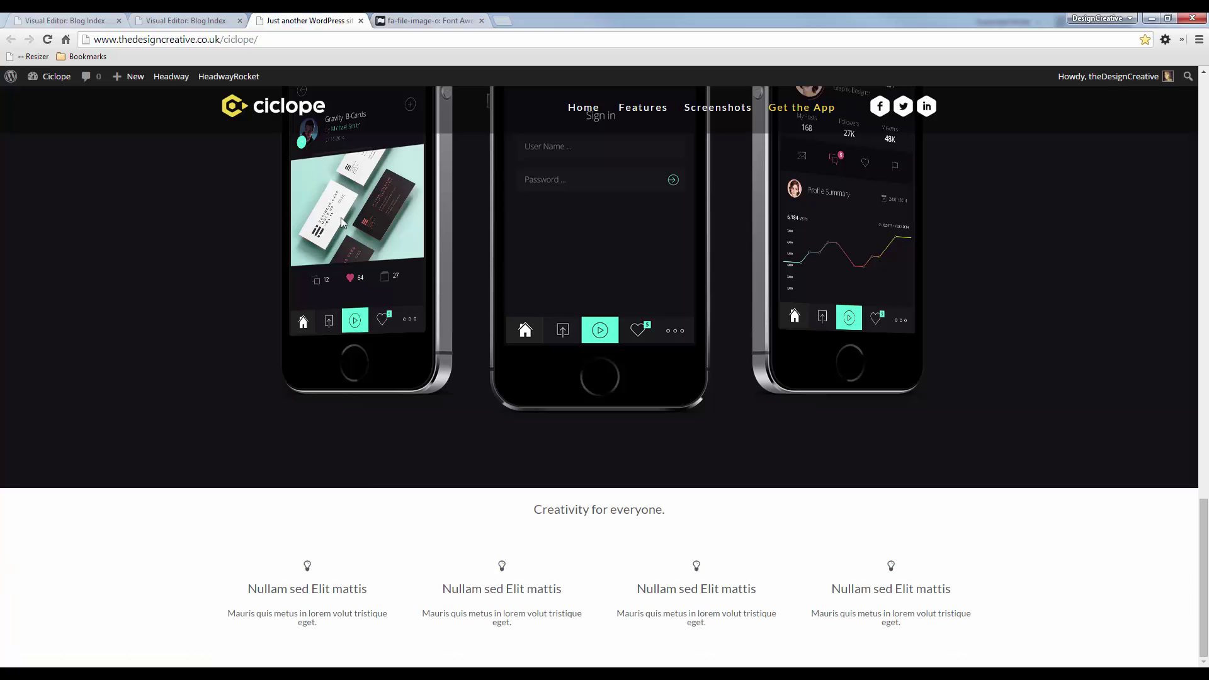
{"action": "left_click", "coordinate": [183, 20]}
Replace the lightbulb icon tag in the second column's Text block with the fa-file-image-o tag and save the layout.
{"action": "right_click", "coordinate": [438, 521]}
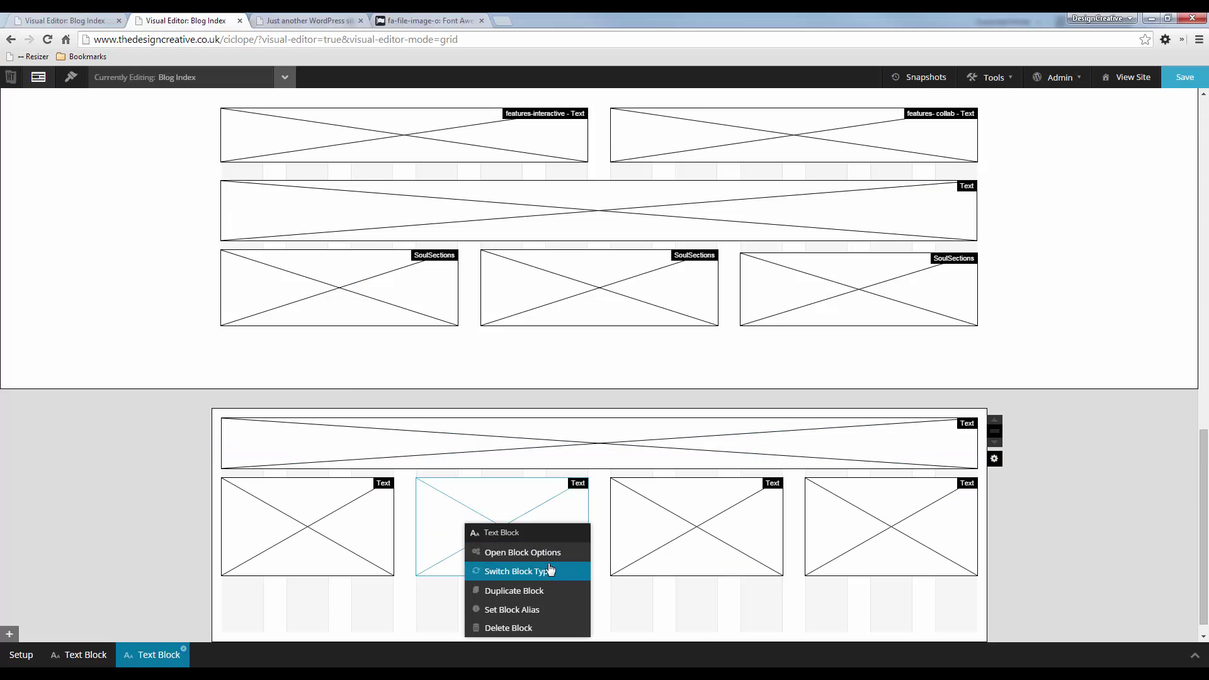
{"action": "left_click", "coordinate": [505, 547]}
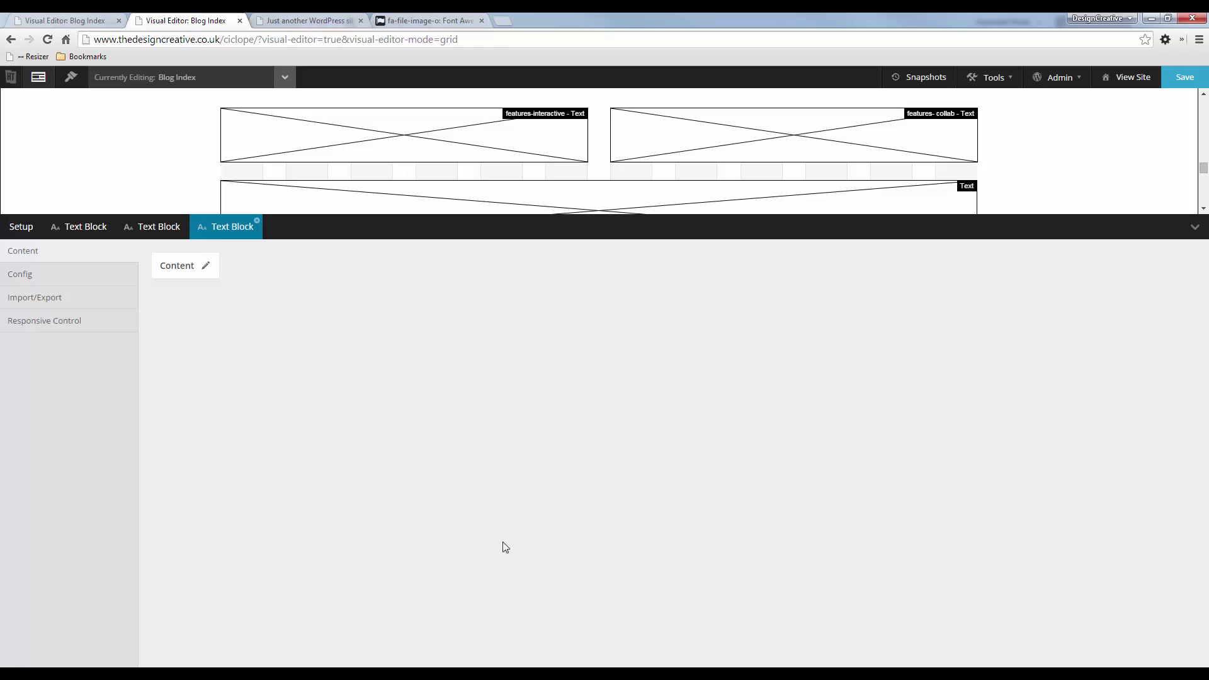
{"action": "left_click", "coordinate": [206, 267]}
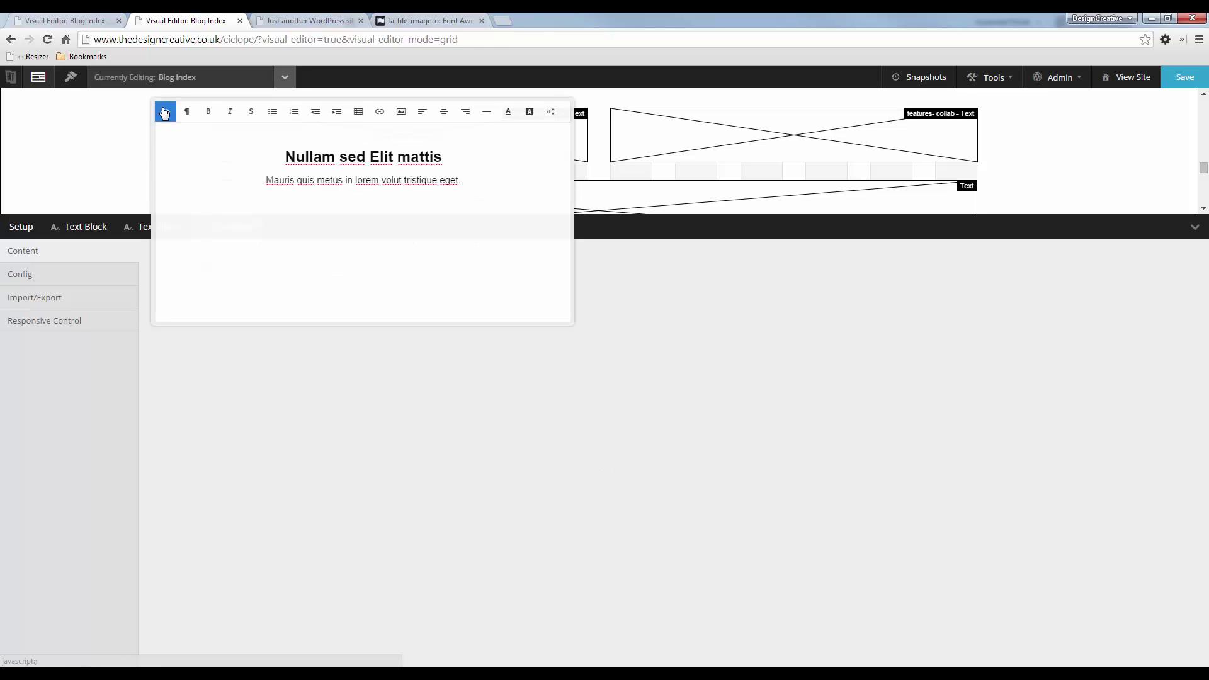
{"action": "left_click", "coordinate": [165, 113]}
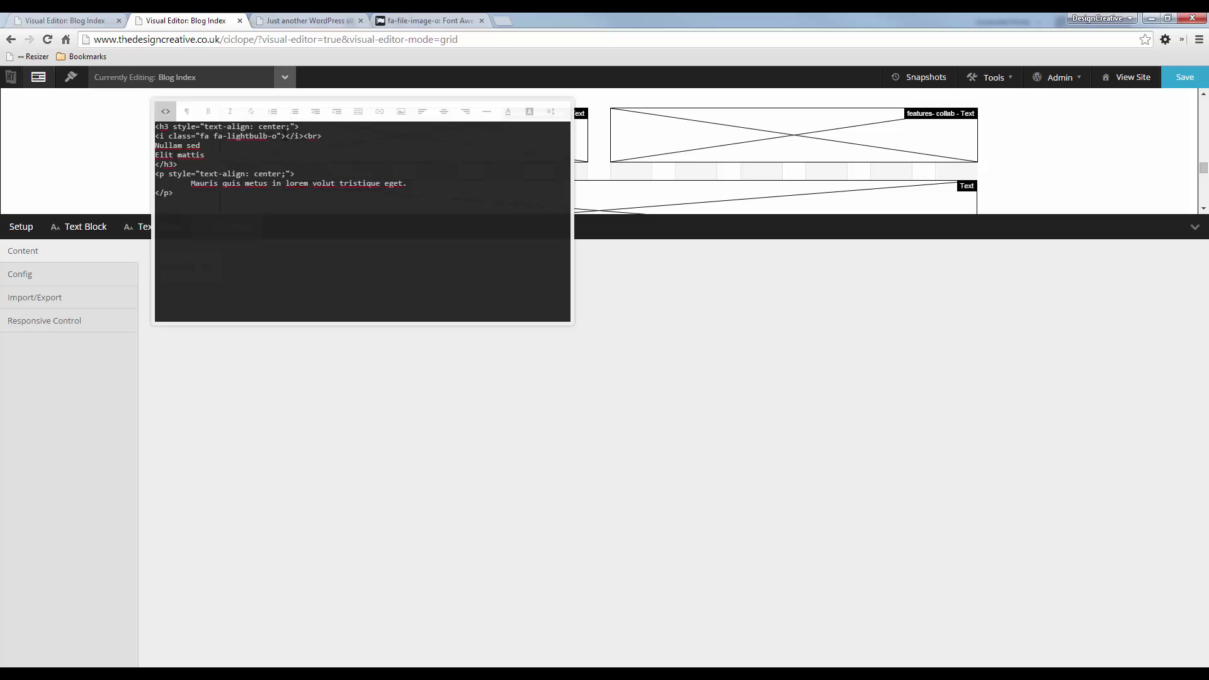
{"action": "left_click_drag", "start_coordinate": [304, 136], "coordinate": [168, 136]}
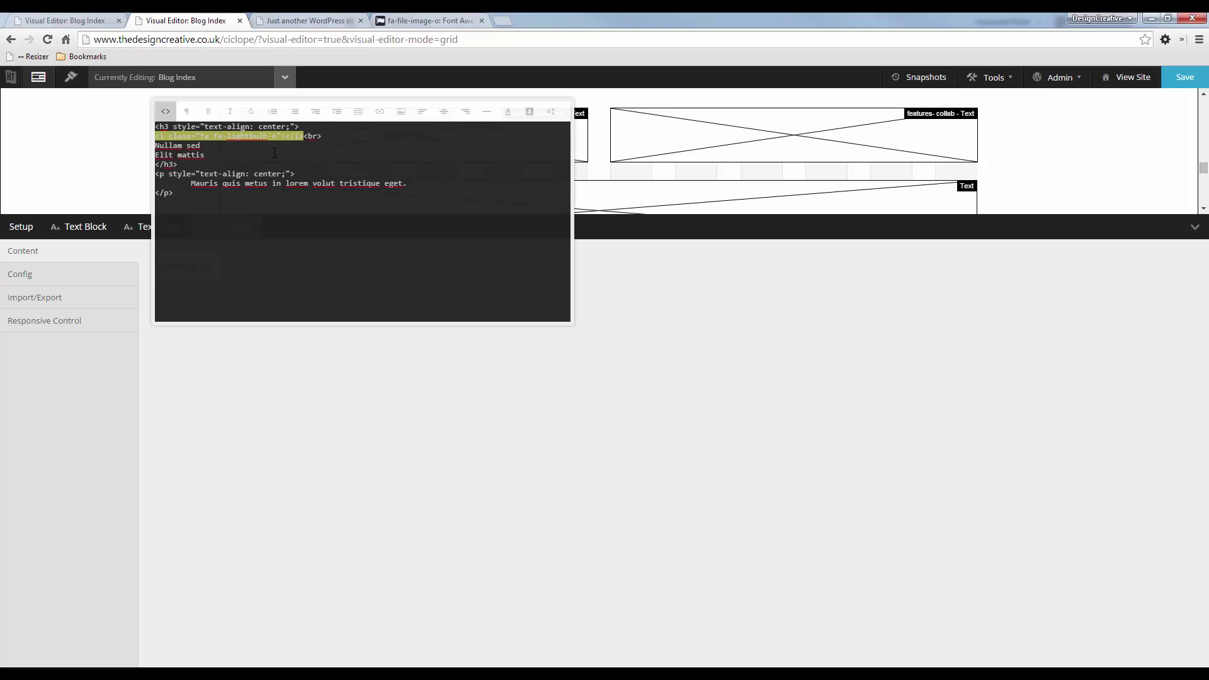
{"action": "key", "text": "ctrl+v"}
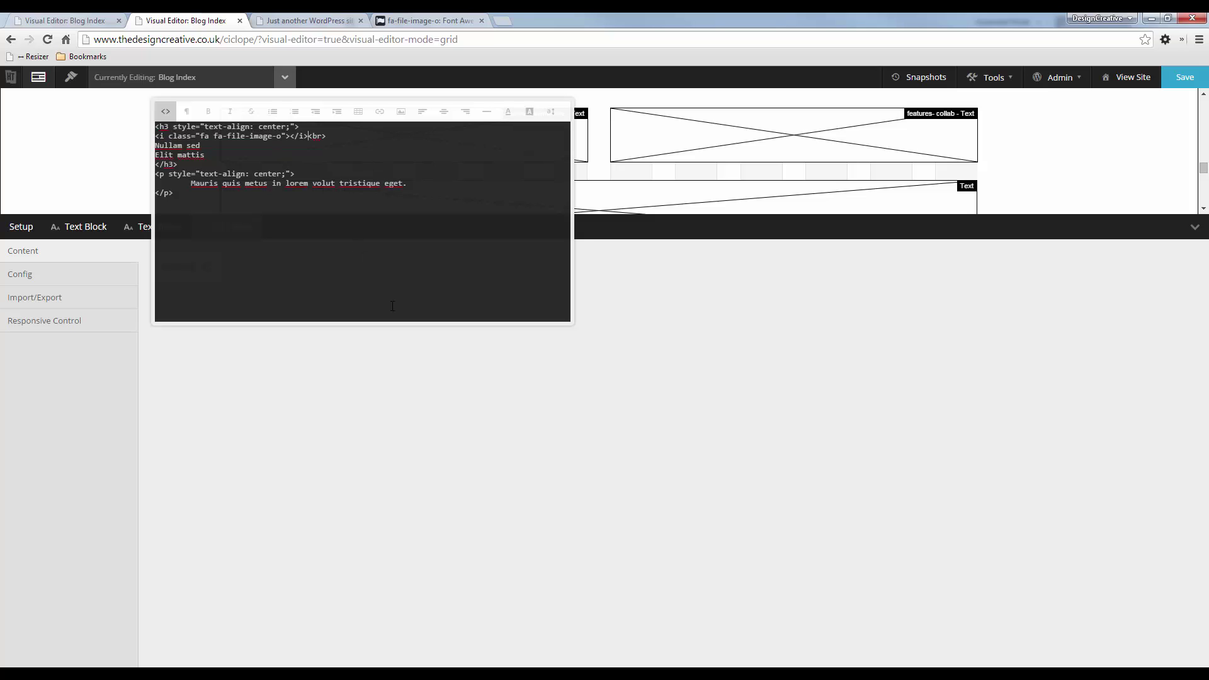
{"action": "left_click", "coordinate": [394, 393]}
{"action": "left_click", "coordinate": [1186, 78]}
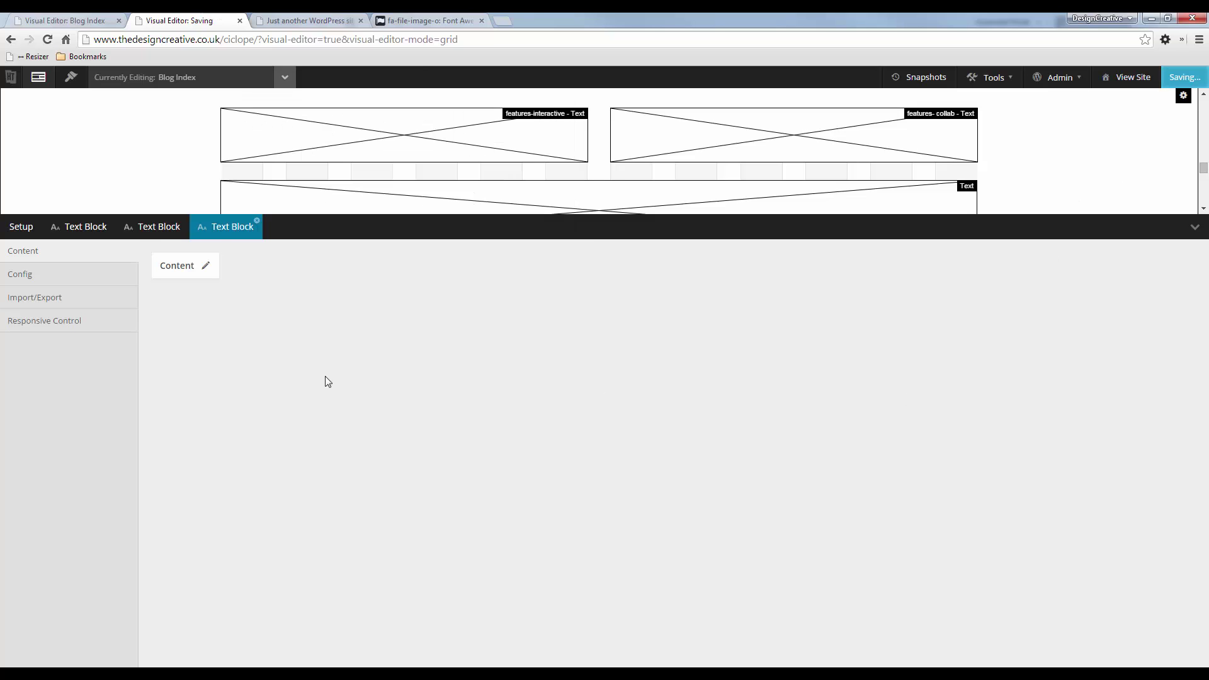
{"action": "left_click", "coordinate": [433, 20]}
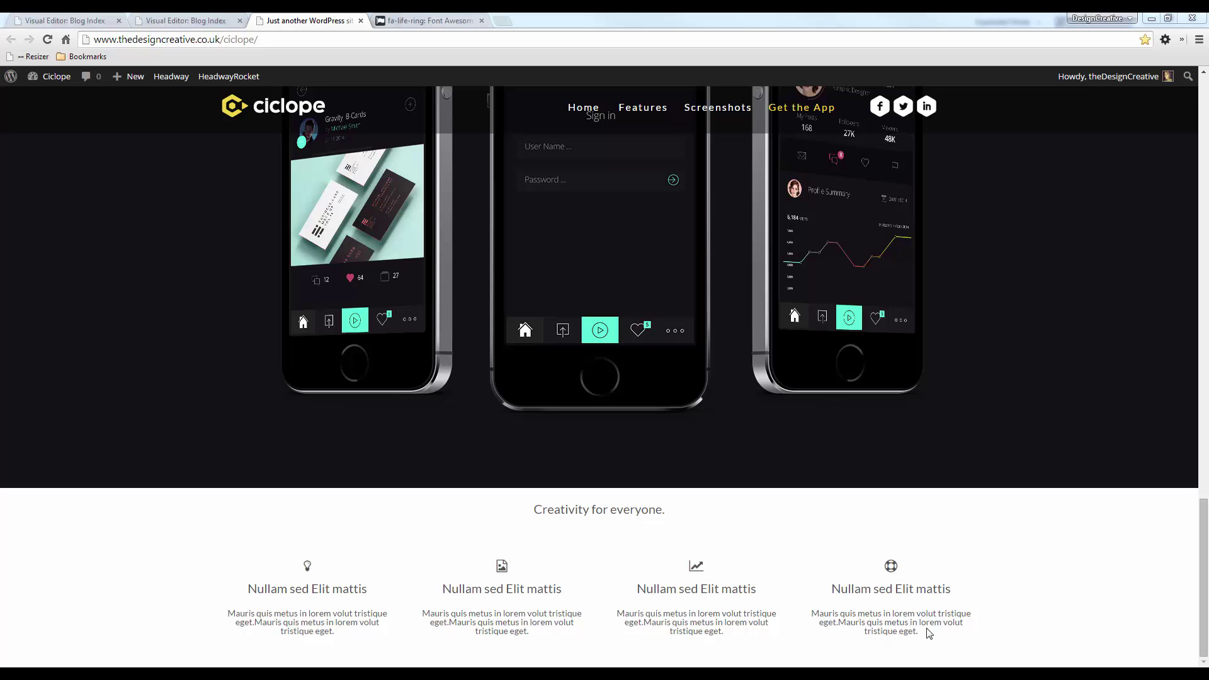
Examine the icon columns' paragraph text on the live page and the separator line below the columns in the Fireworks mockup.
{"action": "left_click_drag", "start_coordinate": [933, 634], "coordinate": [822, 613]}
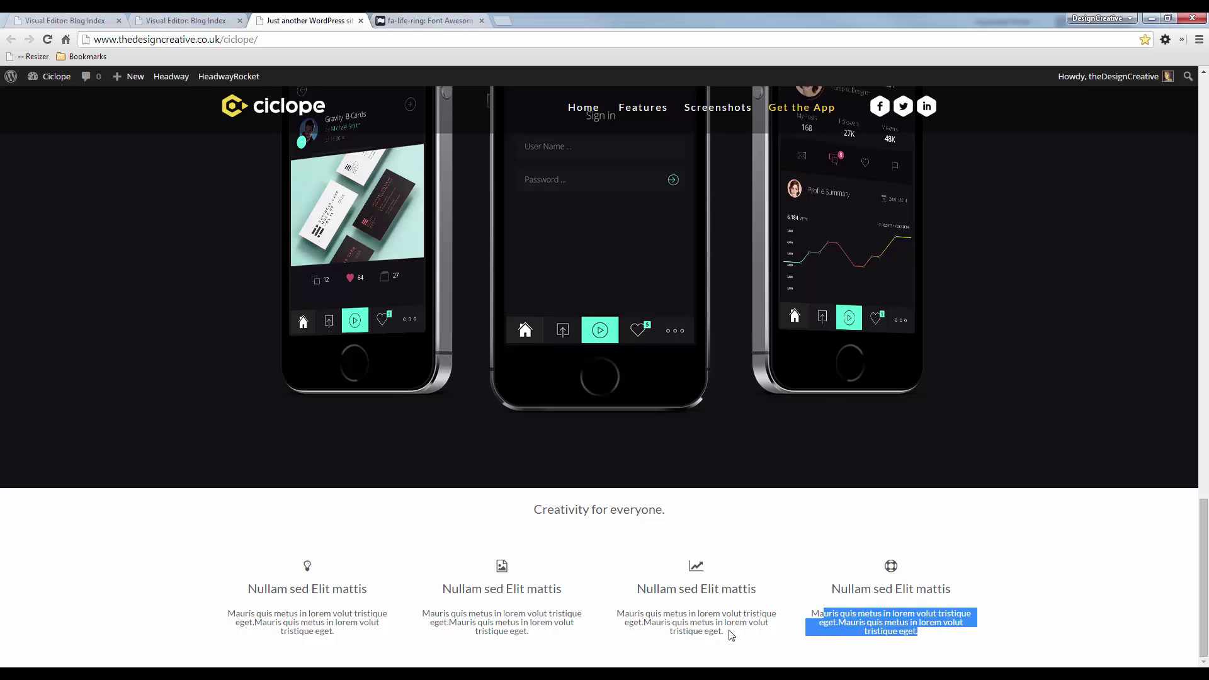
{"action": "left_click_drag", "start_coordinate": [729, 633], "coordinate": [615, 612]}
{"action": "left_click_drag", "start_coordinate": [529, 632], "coordinate": [483, 617]}
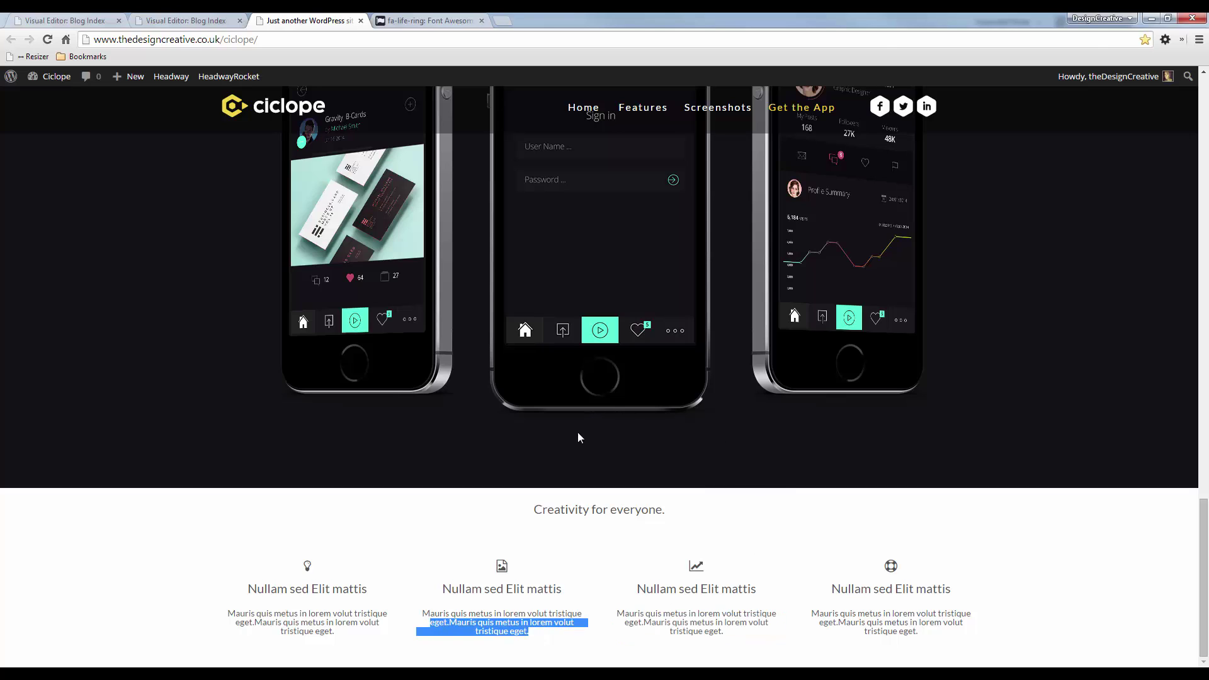
{"action": "left_click", "coordinate": [176, 17]}
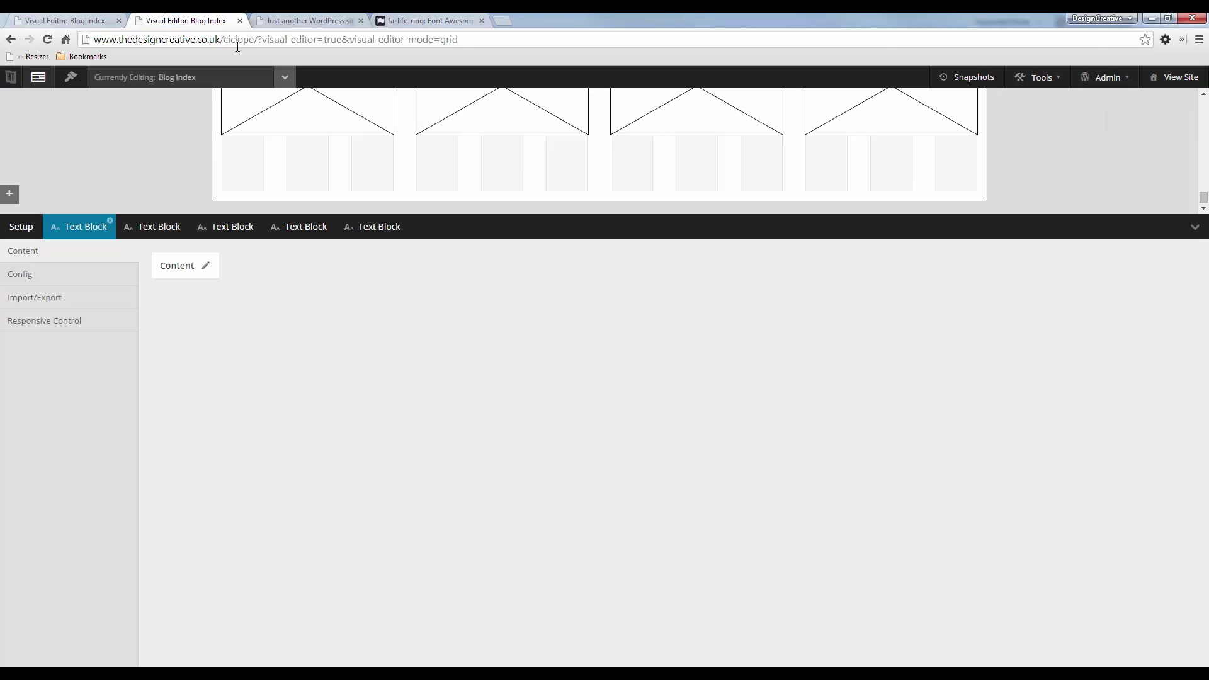
{"action": "key", "text": "alt+Tab"}
{"action": "mouse_move", "coordinate": [576, 536]}
{"action": "left_mouse_down"}
{"action": "mouse_move", "coordinate": [579, 520]}
{"action": "mouse_move", "coordinate": [585, 532]}
{"action": "left_mouse_up"}
{"action": "key", "text": "alt+Tab"}
Extend the section wrapper's height well beyond its blocks and place the heading Text block at the wrapper's upper edge.
{"action": "left_click", "coordinate": [1194, 227]}
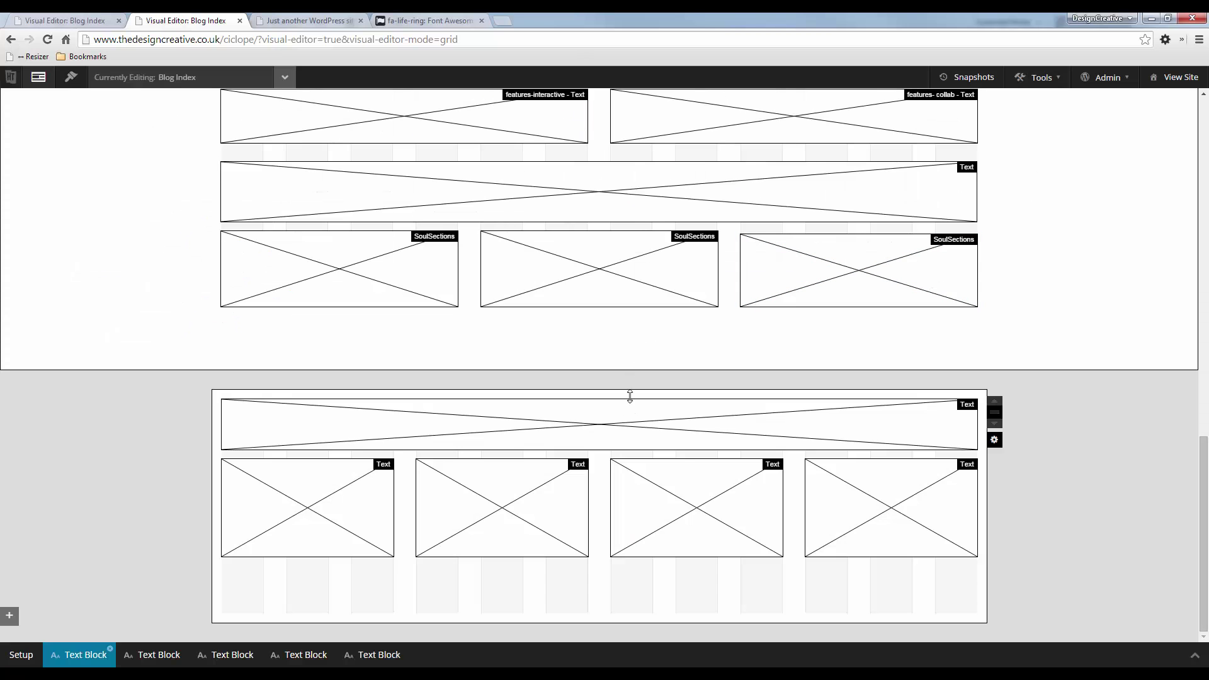
{"action": "left_click_drag", "start_coordinate": [616, 391], "coordinate": [535, 151]}
{"action": "scroll", "coordinate": [639, 256], "scroll_direction": "down", "scroll_amount": 3}
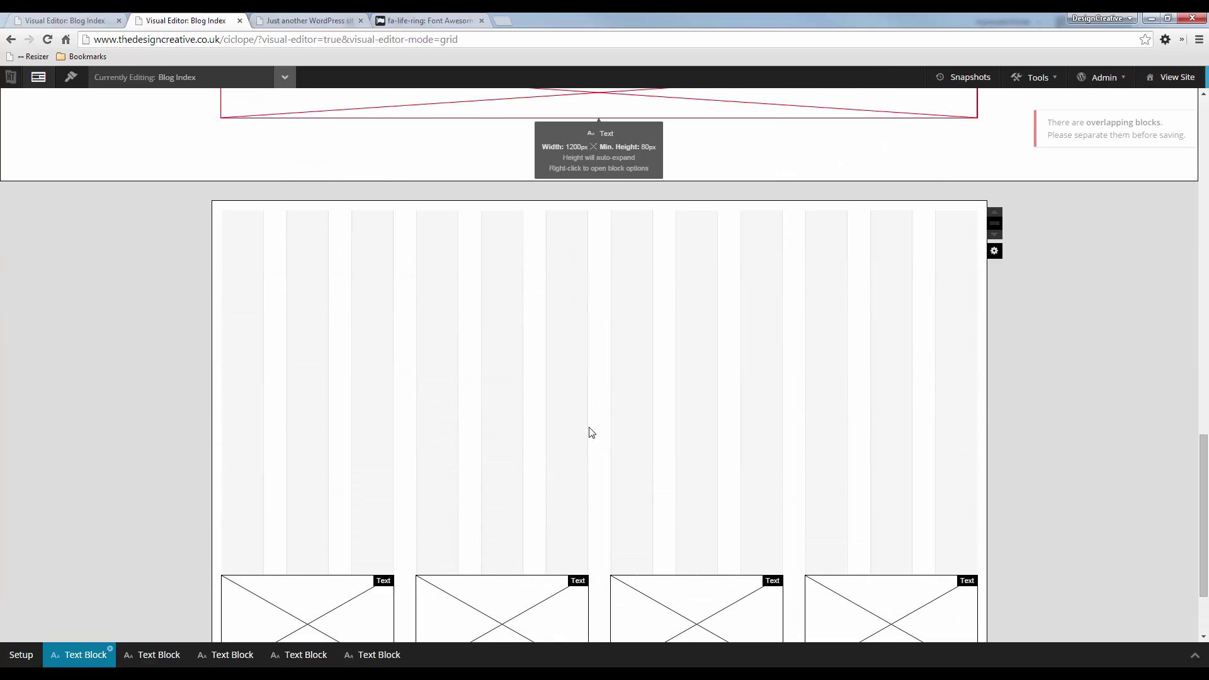
{"action": "scroll", "coordinate": [545, 267], "scroll_direction": "up", "scroll_amount": 2}
{"action": "left_click_drag", "start_coordinate": [559, 205], "coordinate": [561, 348]}
{"action": "scroll", "coordinate": [558, 440], "scroll_direction": "down", "scroll_amount": 3}
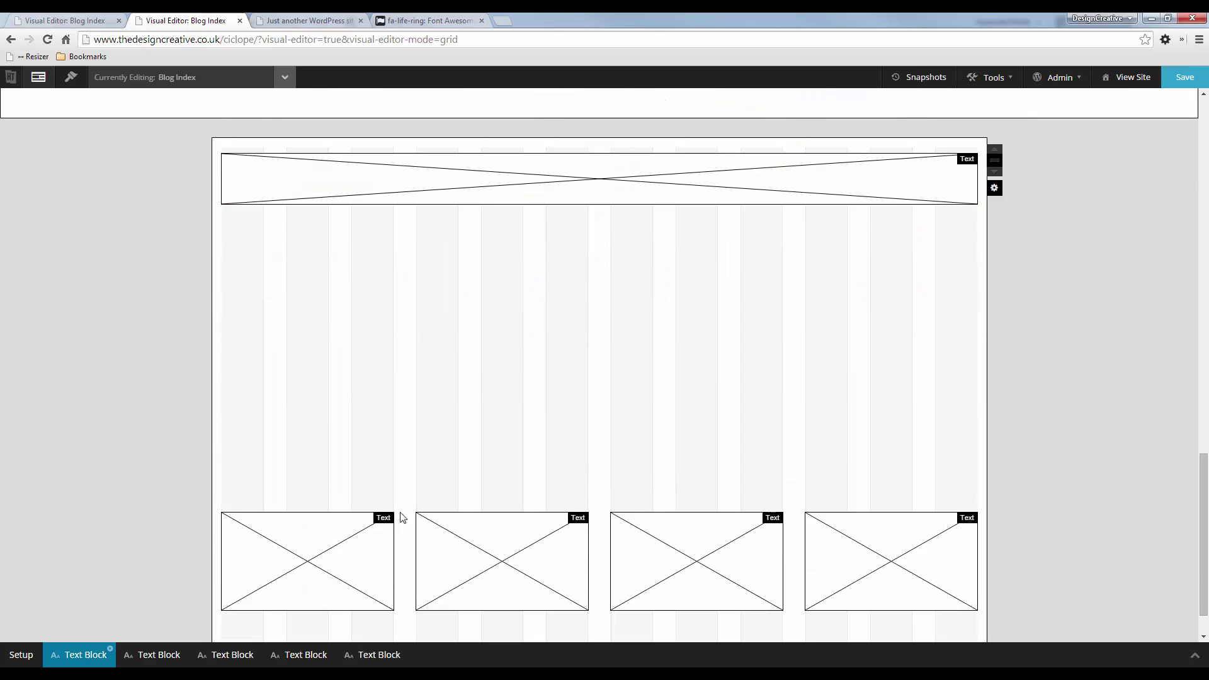
Move the four icon column Text blocks up into one aligned row directly beneath the heading block.
{"action": "left_click_drag", "start_coordinate": [353, 550], "coordinate": [294, 248]}
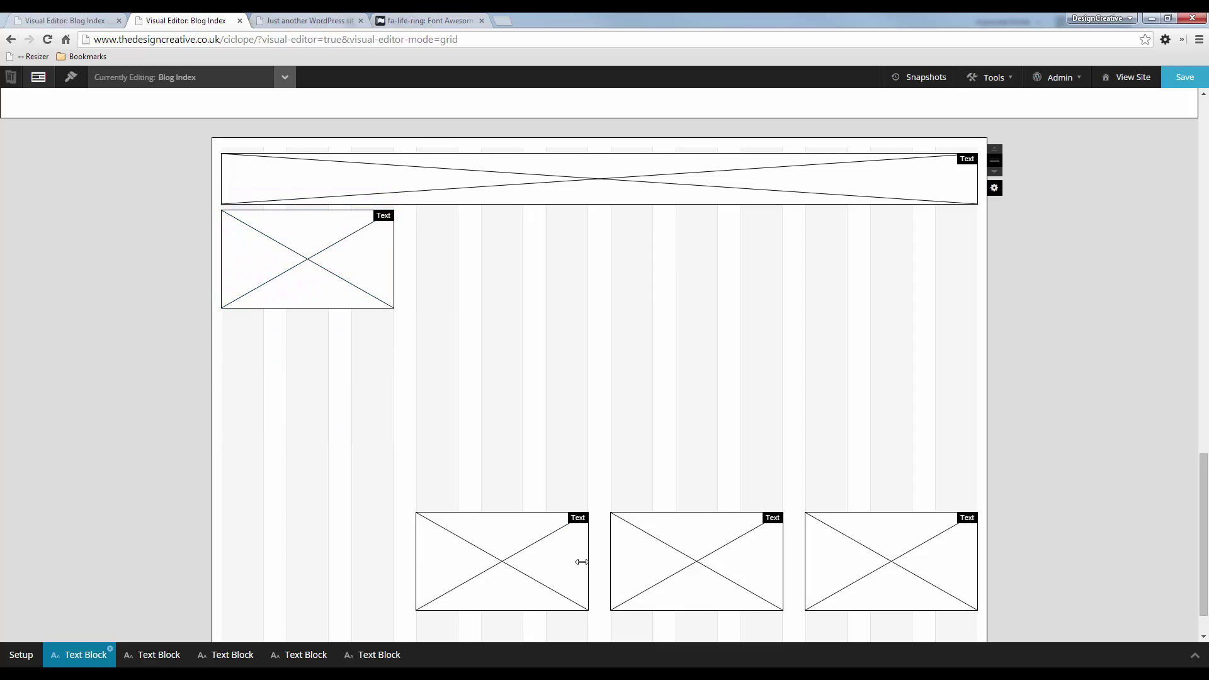
{"action": "left_click_drag", "start_coordinate": [574, 559], "coordinate": [569, 259]}
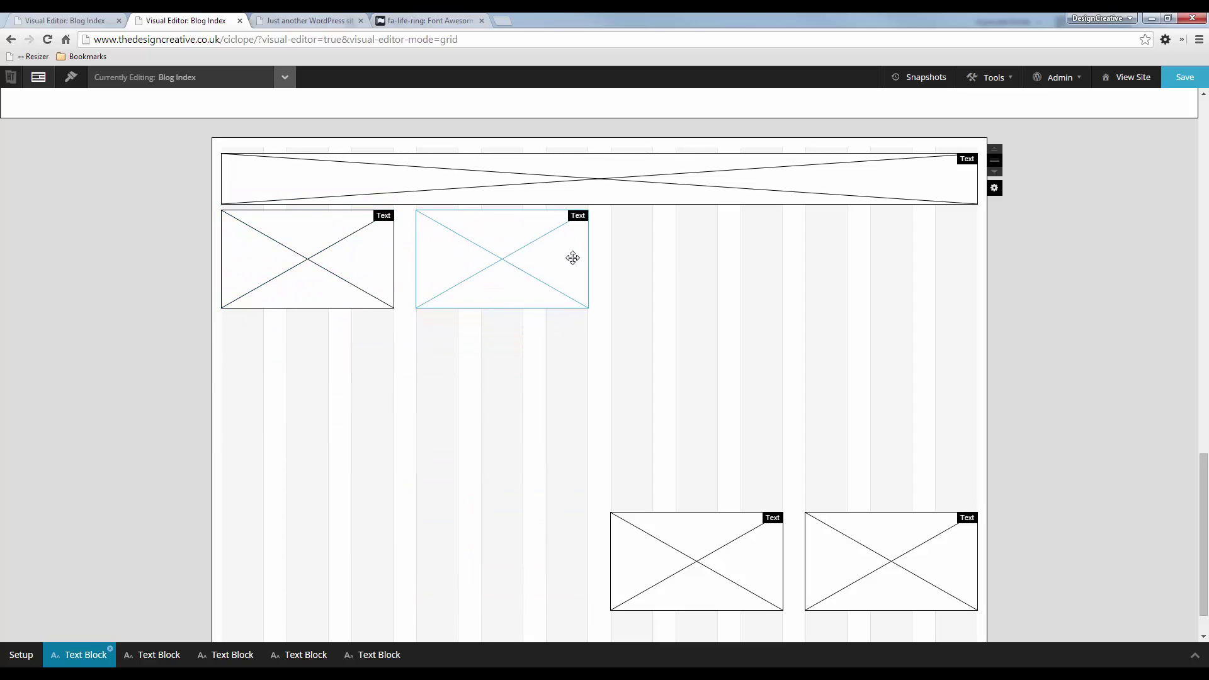
{"action": "left_click", "coordinate": [679, 579], "text": "ctrl"}
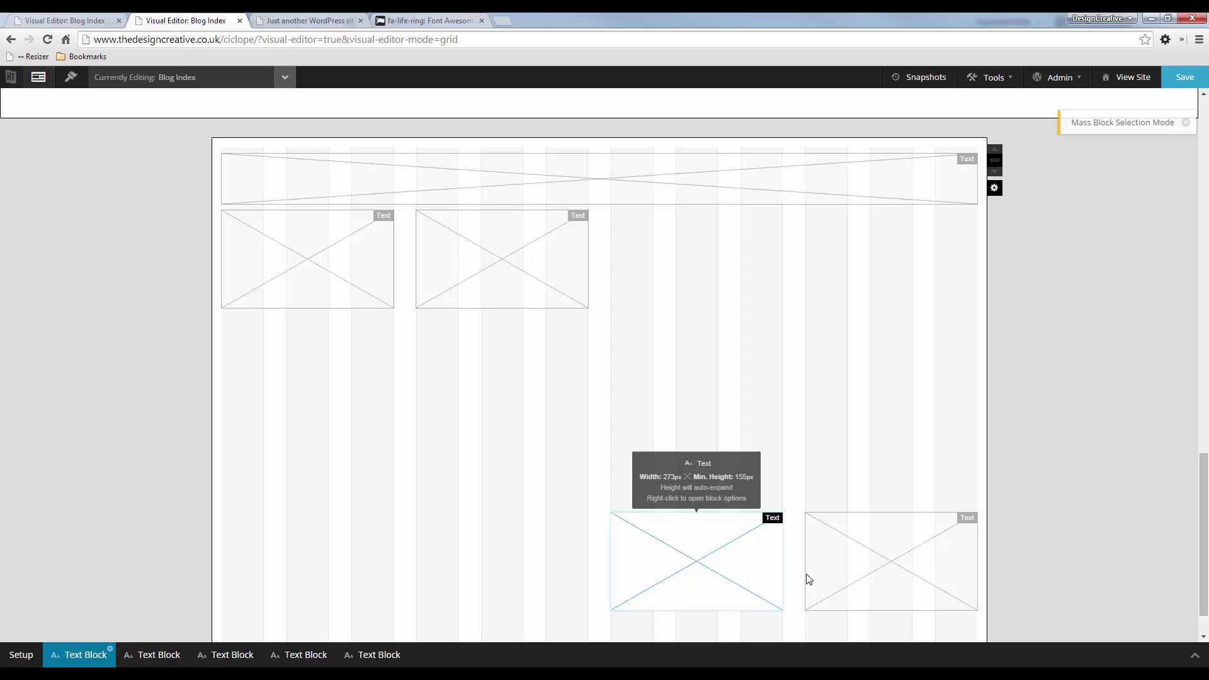
{"action": "left_click", "coordinate": [912, 547], "text": "ctrl"}
{"action": "left_click_drag", "start_coordinate": [877, 575], "coordinate": [869, 280]}
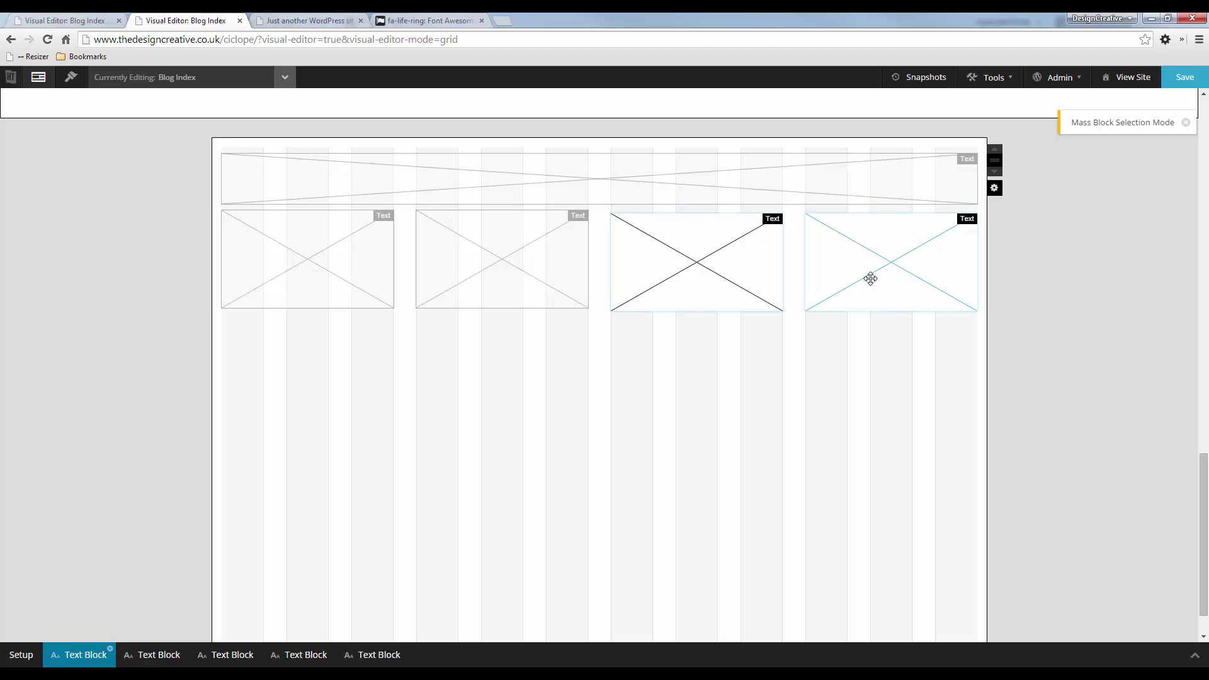
{"action": "left_click_drag", "start_coordinate": [870, 278], "coordinate": [869, 276]}
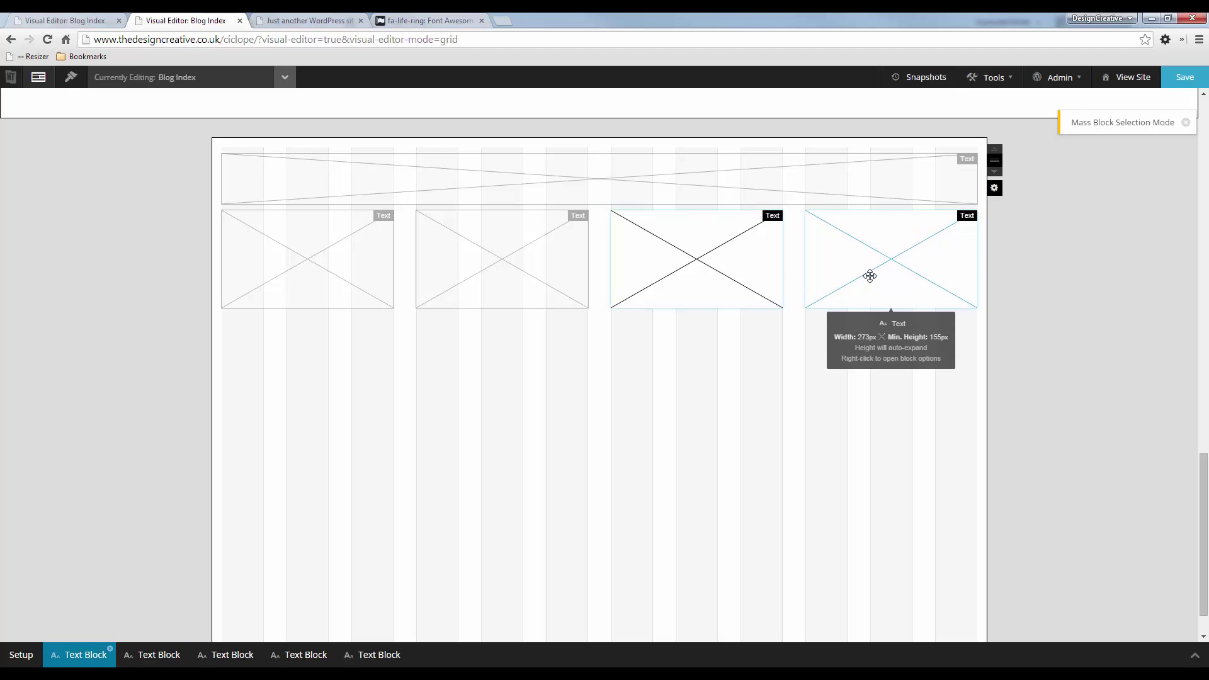
{"action": "key", "text": "Escape"}
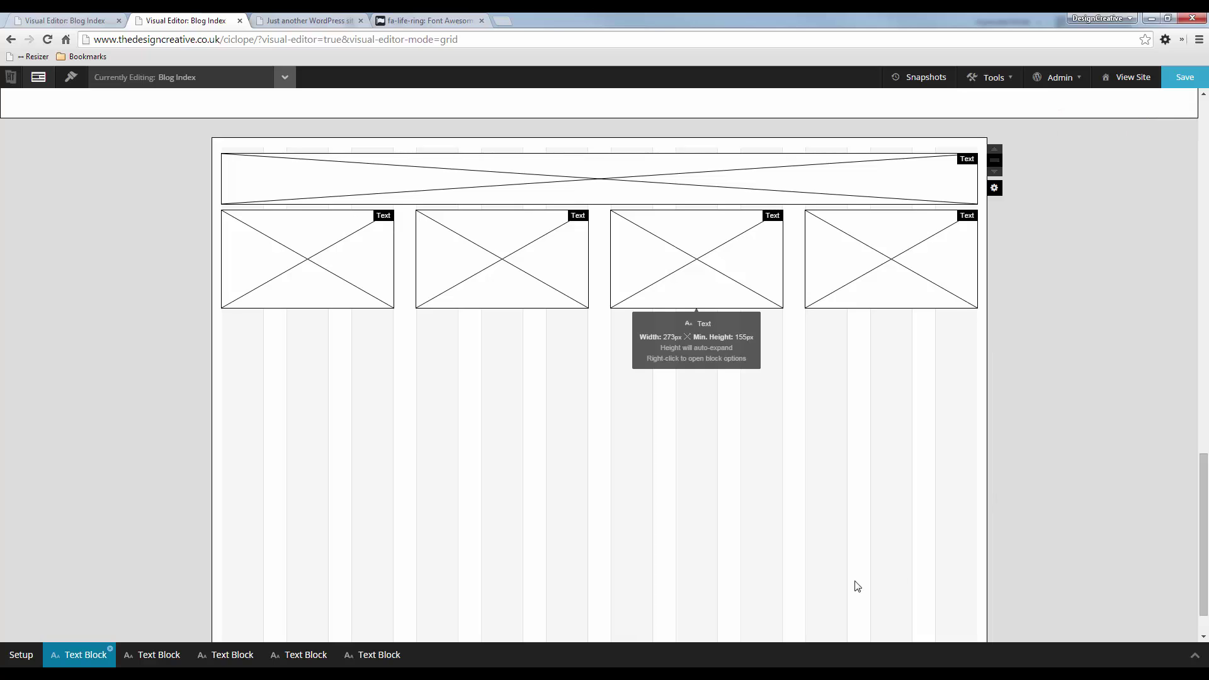
Check the separator line in the Fireworks mockup and add a small Custom Code block centred below the icon columns.
{"action": "key", "text": "alt+Tab"}
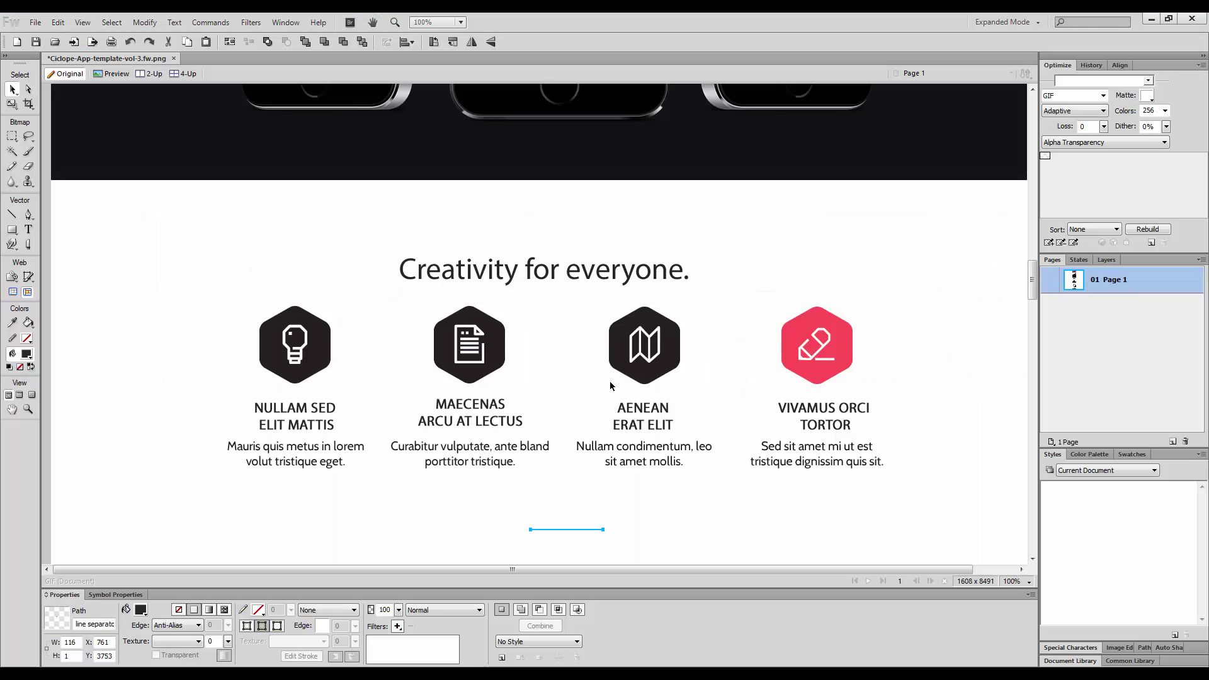
{"action": "left_click", "coordinate": [558, 539]}
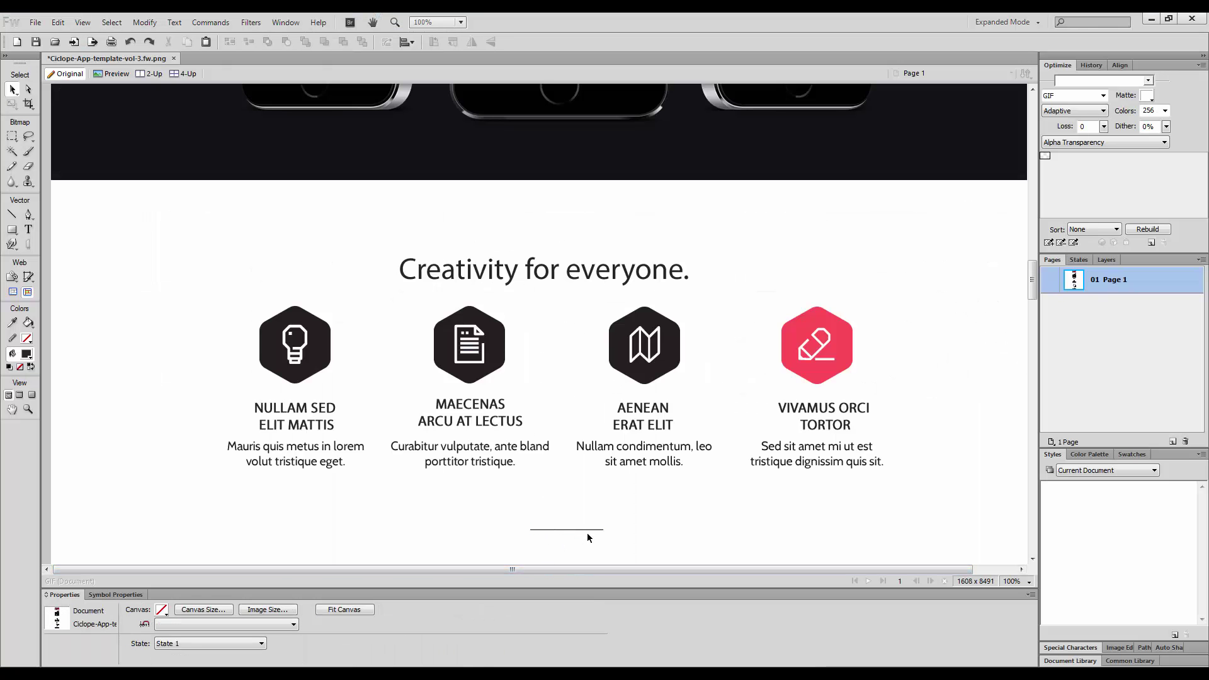
{"action": "key", "text": "alt+Tab"}
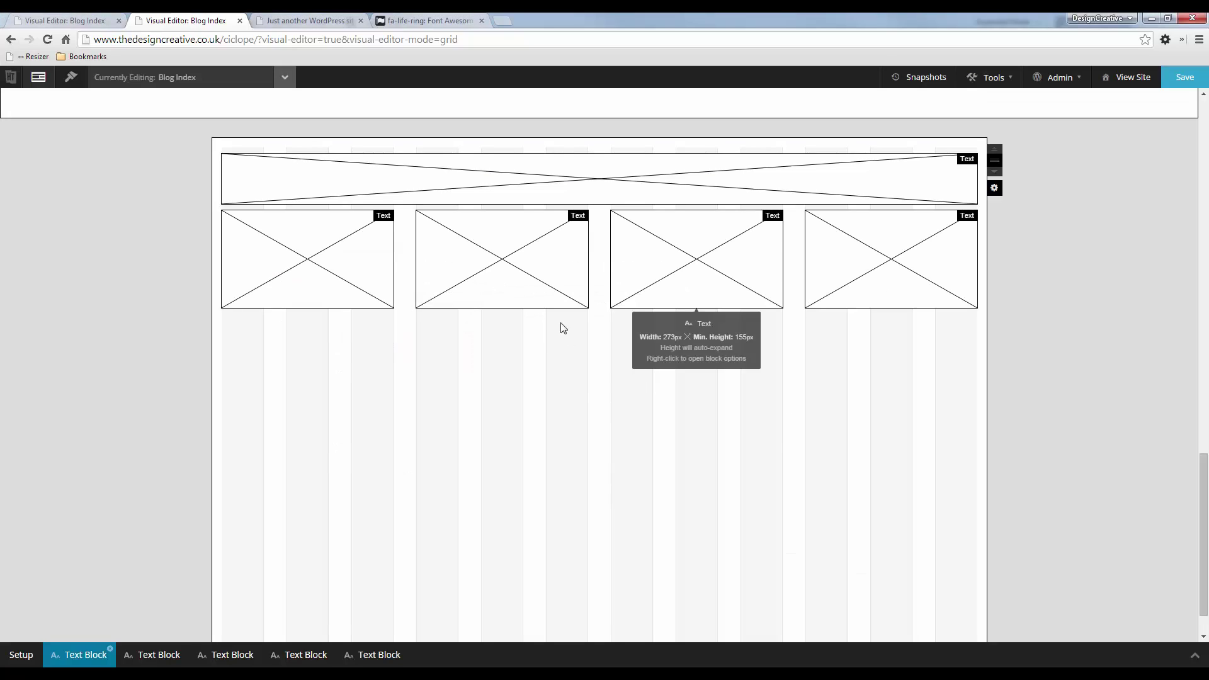
{"action": "left_click_drag", "start_coordinate": [563, 327], "coordinate": [673, 361]}
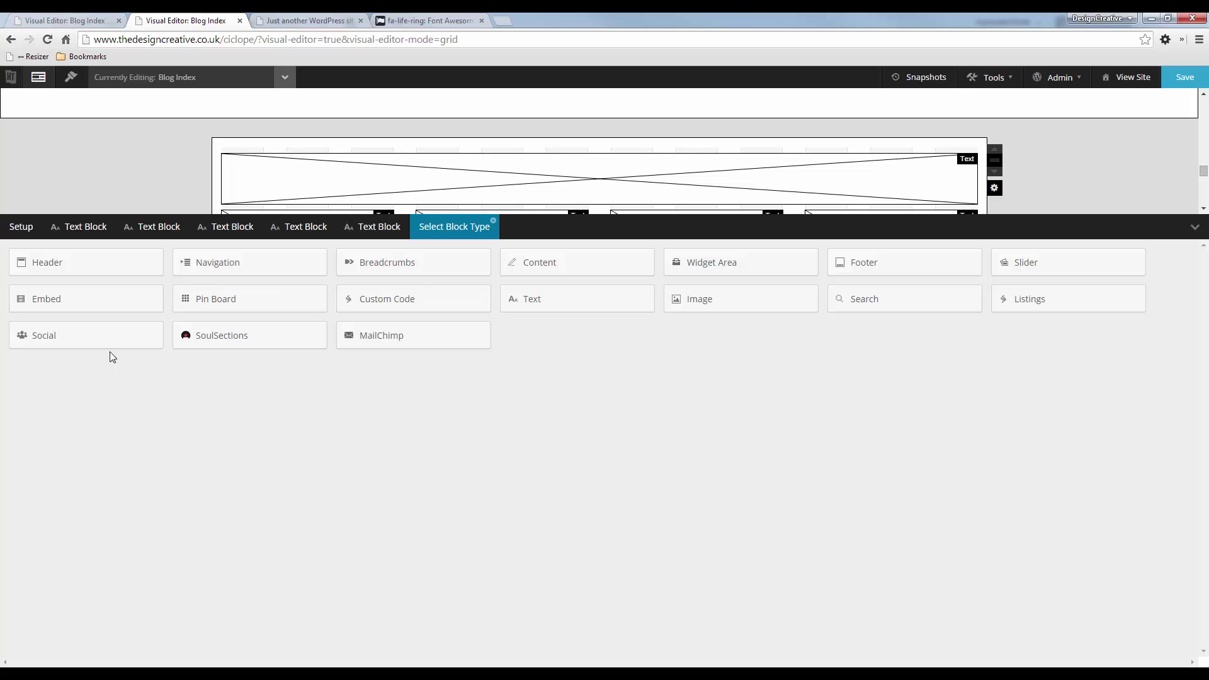
{"action": "left_click", "coordinate": [414, 307]}
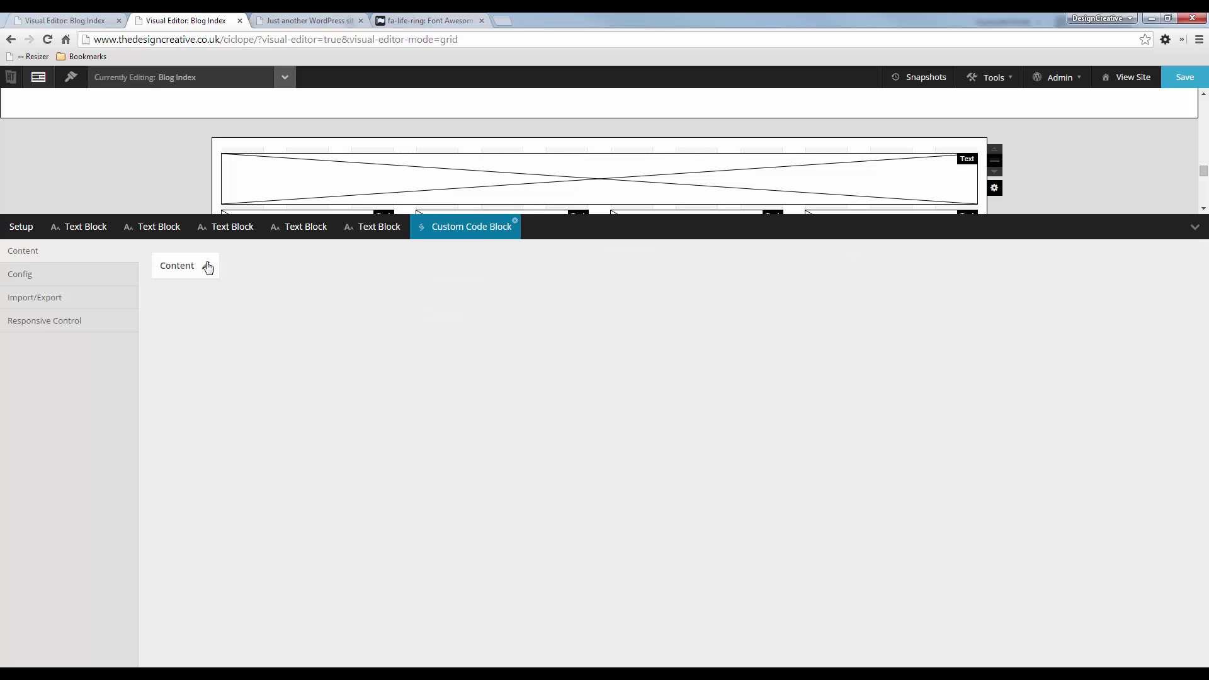
Enter <hr> as the Custom Code block's content, save the layout and close the code editor window.
{"action": "left_click", "coordinate": [227, 258]}
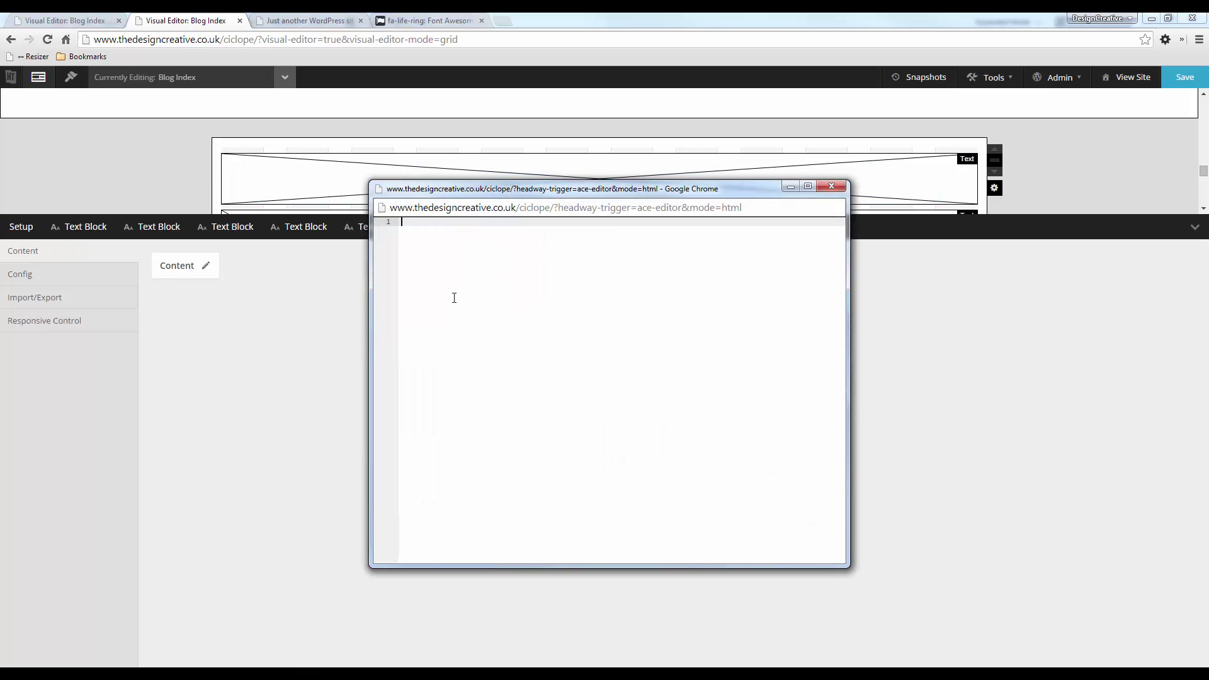
{"action": "type", "text": "<hr>"}
{"action": "left_click", "coordinate": [301, 367]}
{"action": "left_click", "coordinate": [1185, 77]}
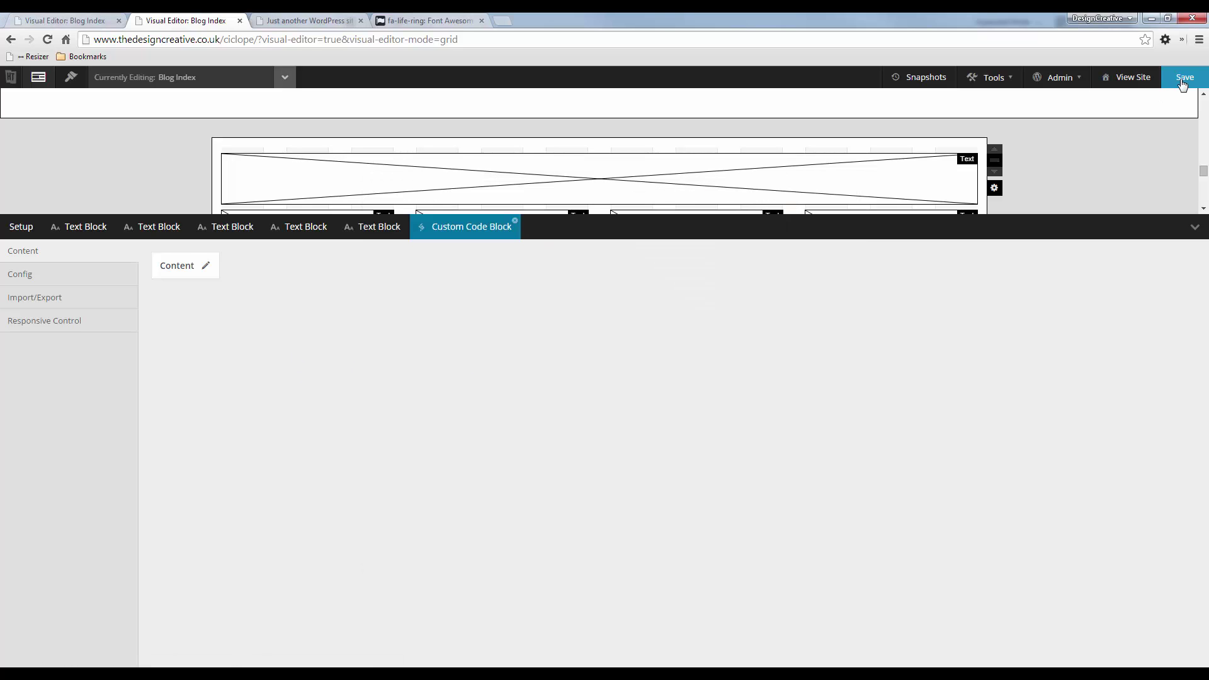
{"action": "left_click", "coordinate": [1194, 228]}
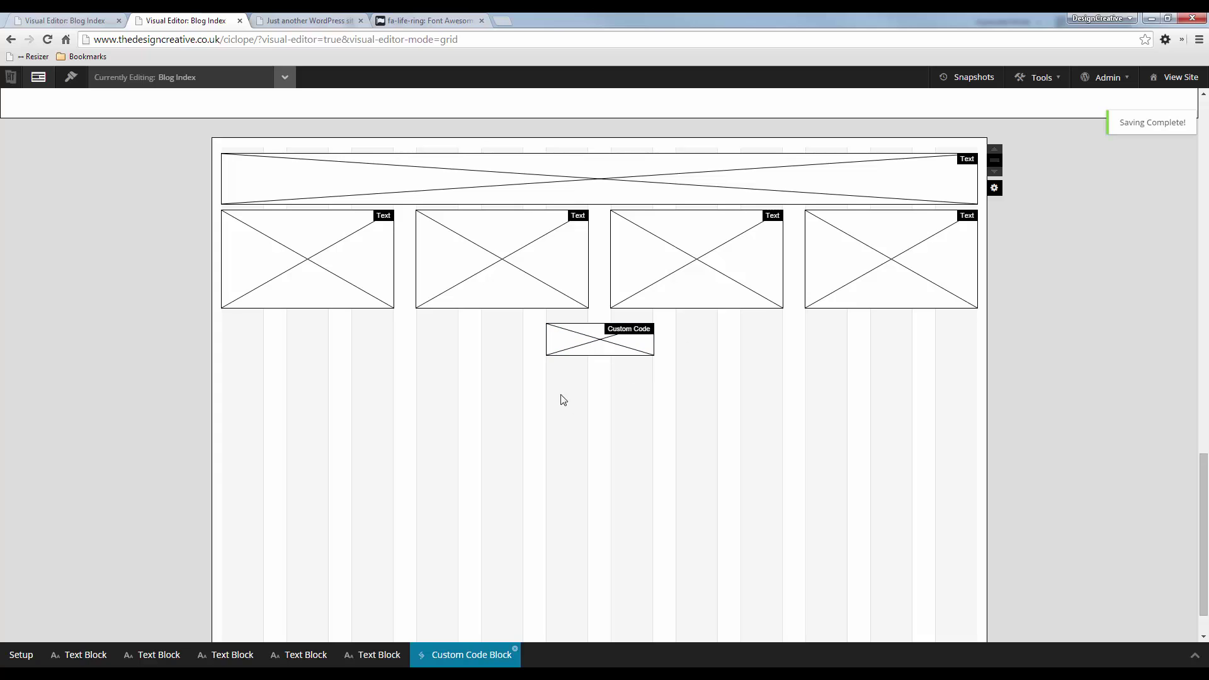
{"action": "key", "text": "alt+Tab"}
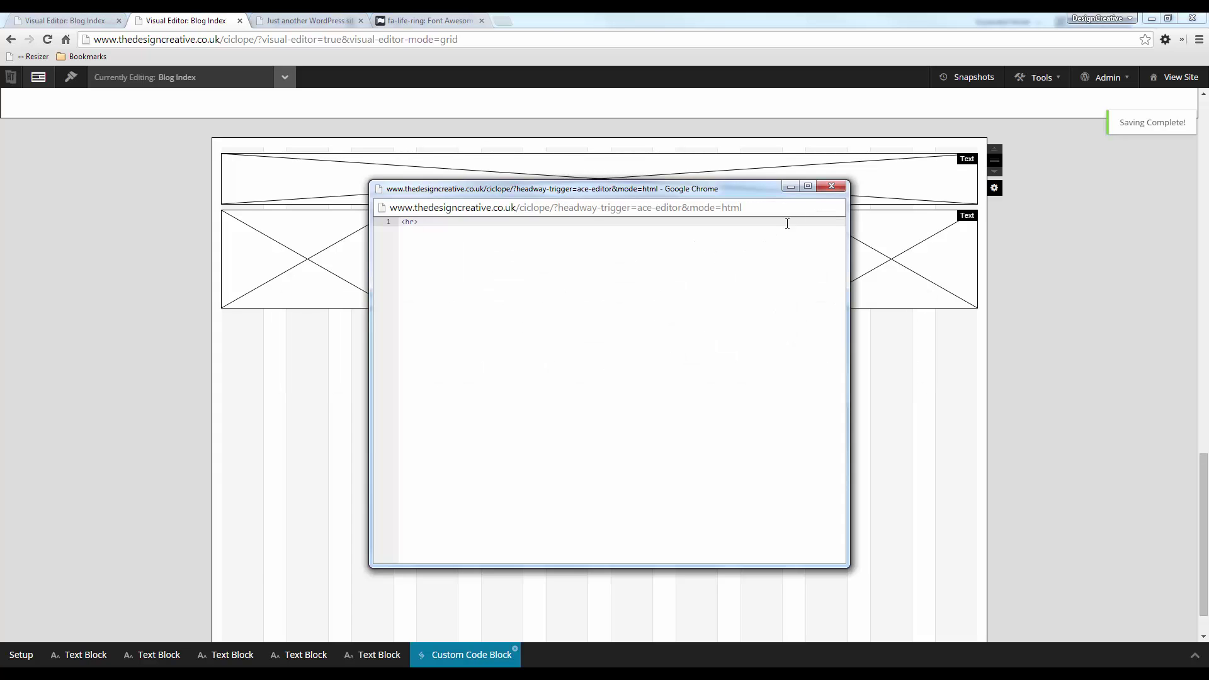
{"action": "left_click", "coordinate": [837, 186]}
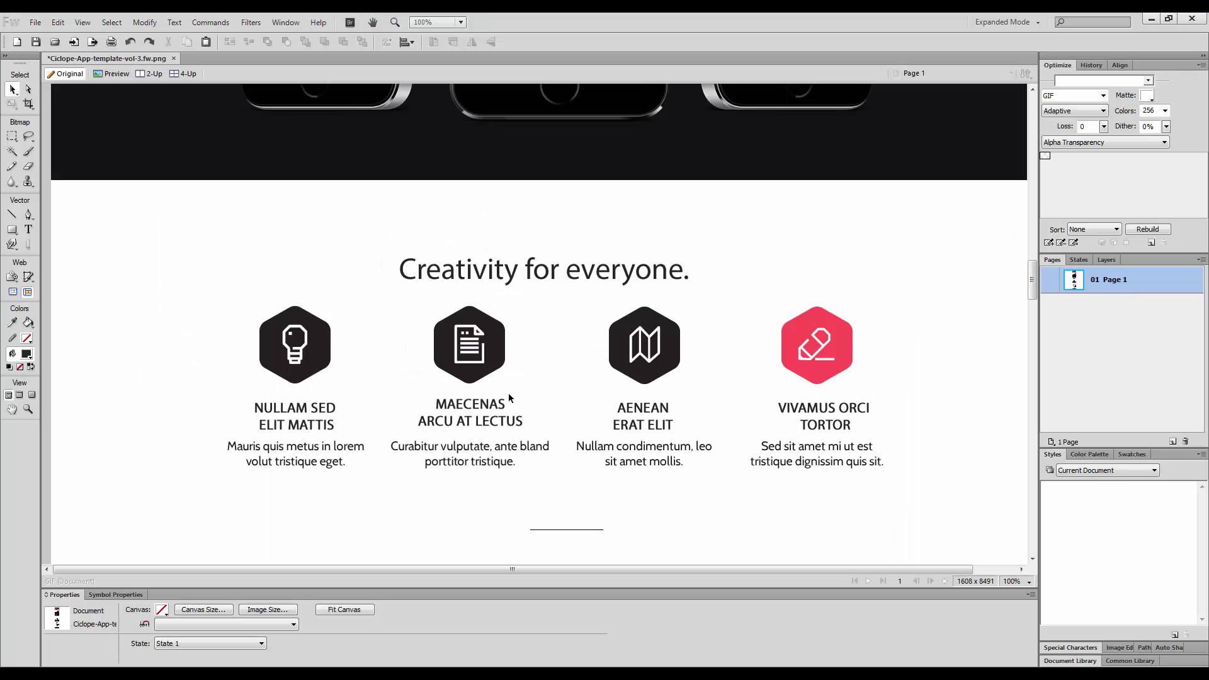
Add a full-width Text block below the Custom Code block and copy the heading "This is how inspiration looks like." from the Fireworks mockup.
{"action": "scroll", "coordinate": [510, 398], "scroll_direction": "down", "scroll_amount": 8}
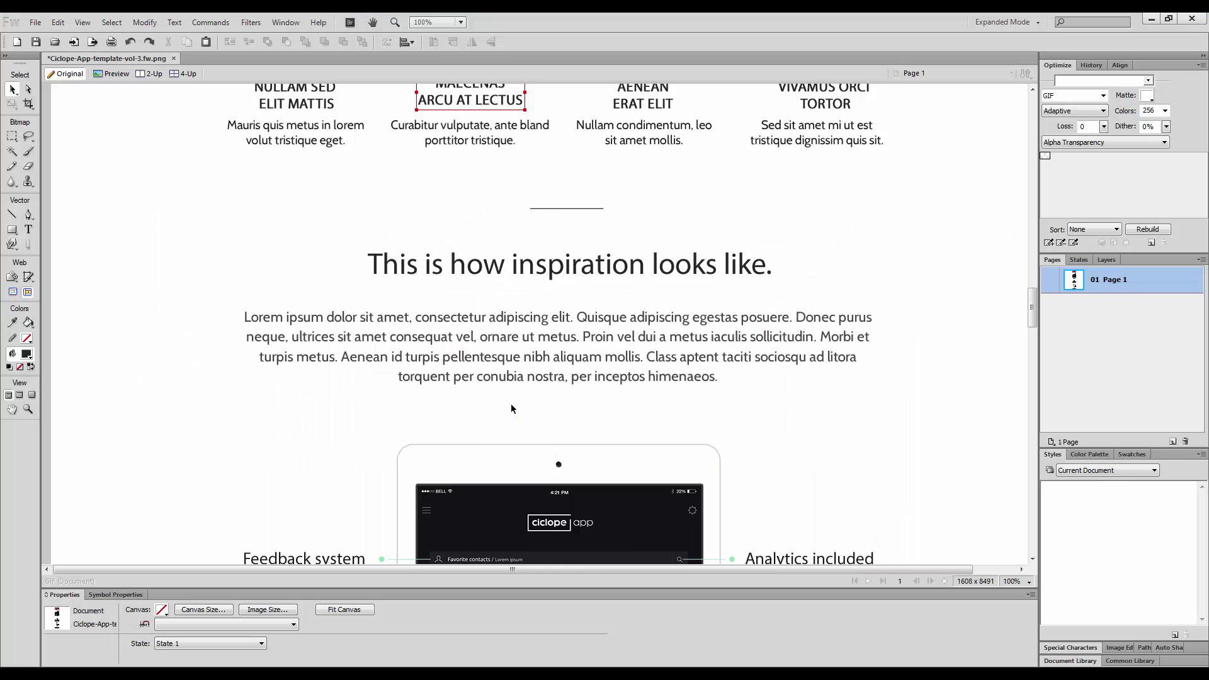
{"action": "scroll", "coordinate": [451, 342], "scroll_direction": "up", "scroll_amount": 3}
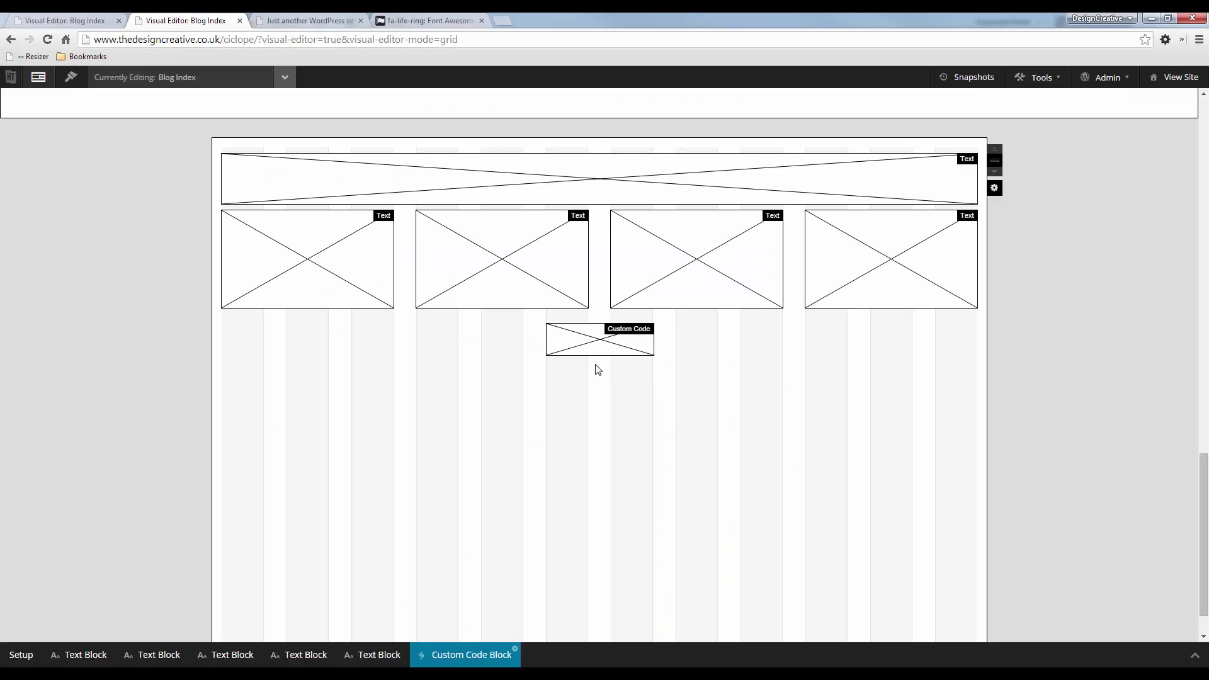
{"action": "left_click_drag", "start_coordinate": [223, 387], "coordinate": [999, 461]}
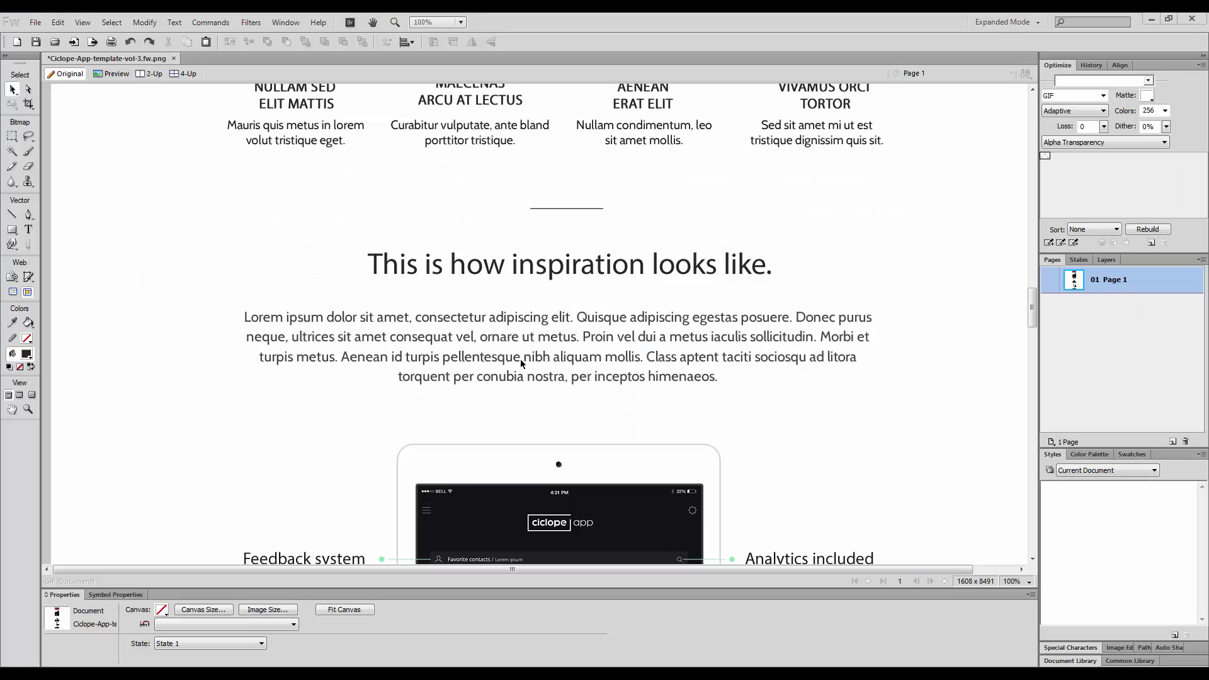
{"action": "left_click", "coordinate": [503, 269]}
{"action": "double_click", "coordinate": [503, 269]}
{"action": "key", "text": "ctrl+c"}
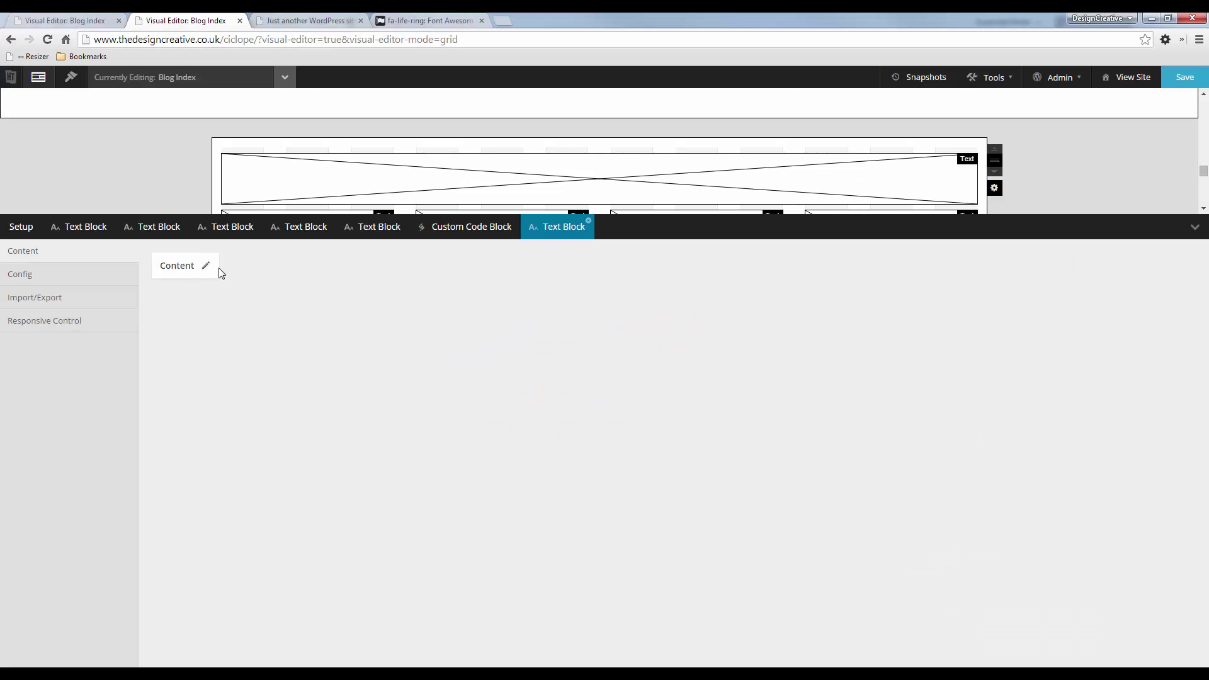
Paste the heading "This is how inspiration looks like." into the new Text block's content, format it as Header 2 and centre it.
{"action": "left_click", "coordinate": [204, 266]}
{"action": "left_click", "coordinate": [165, 112]}
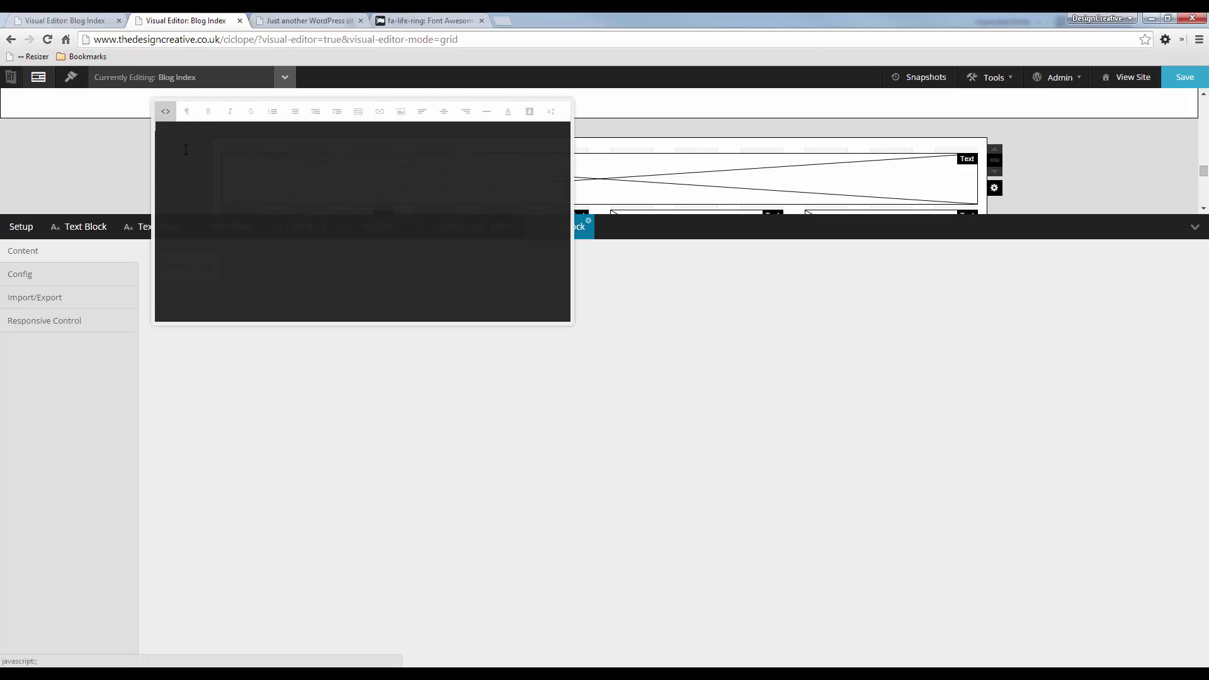
{"action": "key", "text": "ctrl+v"}
{"action": "left_click", "coordinate": [166, 112]}
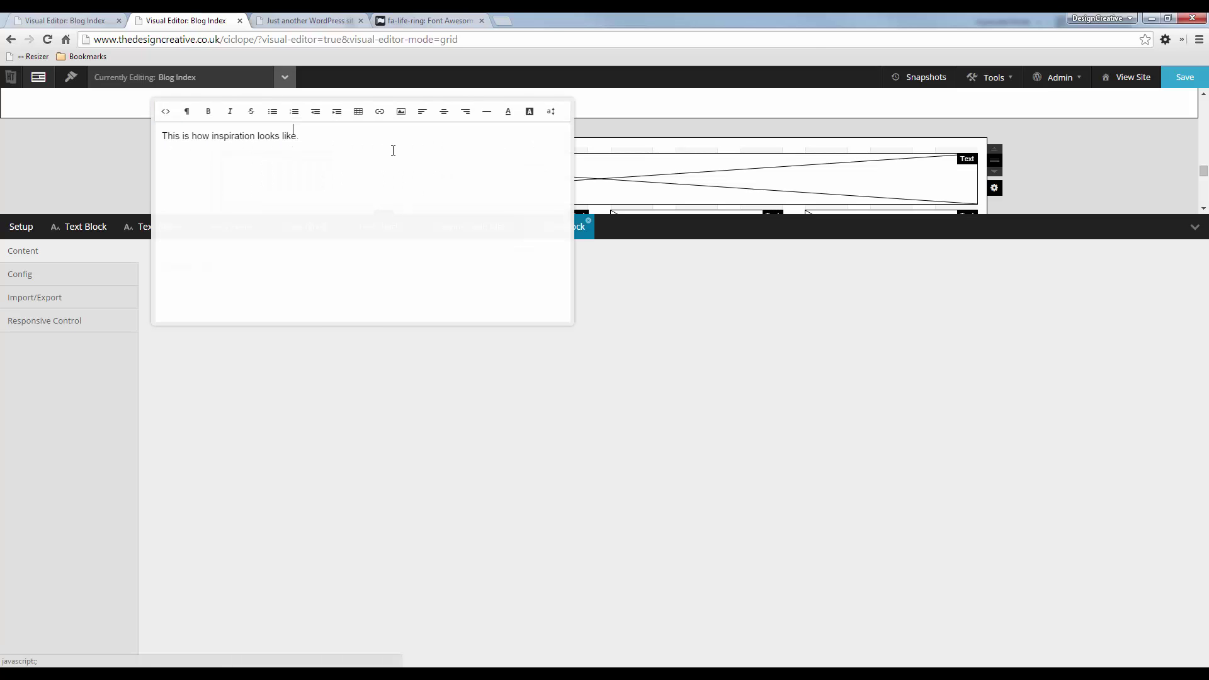
{"action": "left_click_drag", "start_coordinate": [302, 136], "coordinate": [161, 134]}
{"action": "left_click", "coordinate": [185, 113]}
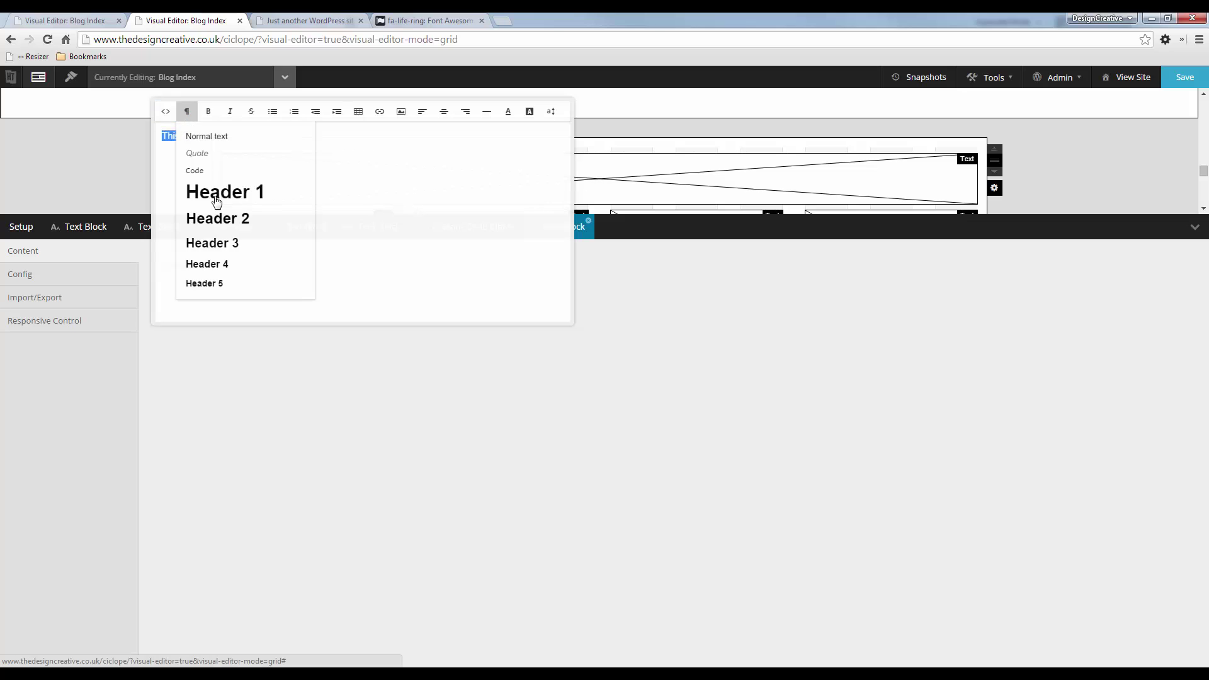
{"action": "left_click", "coordinate": [208, 219]}
{"action": "left_click", "coordinate": [444, 112]}
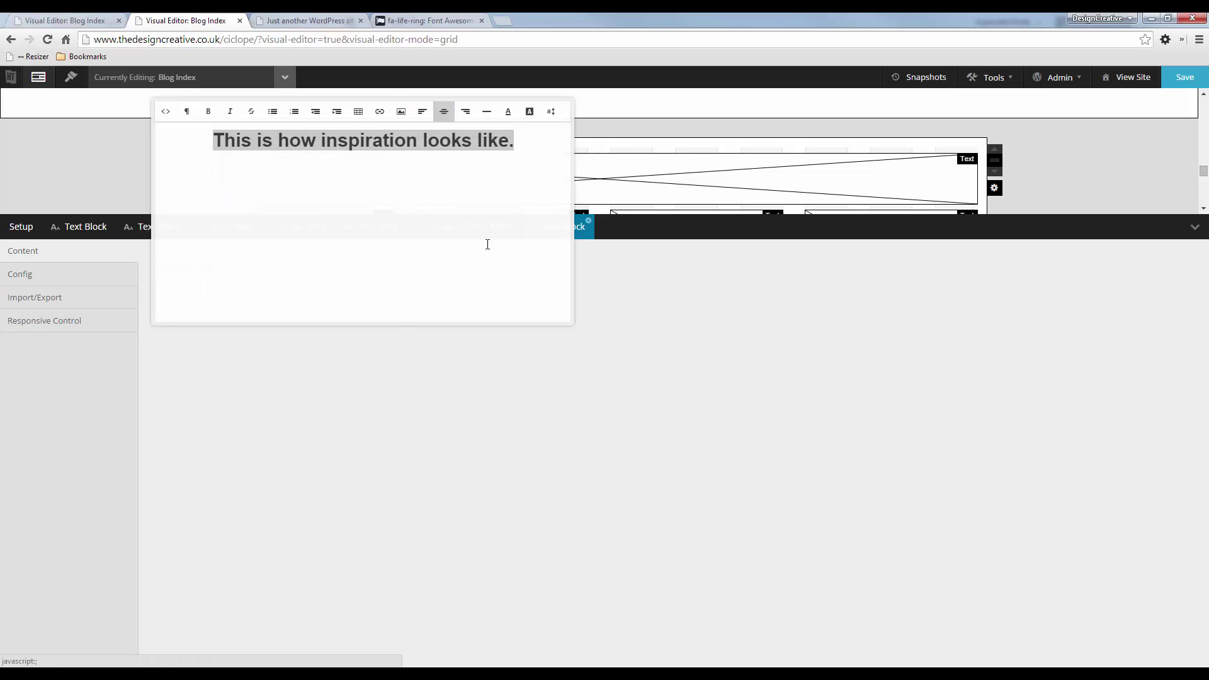
Copy the lorem ipsum paragraph from the Fireworks mockup, paste it below the heading in the Text block and centre all content.
{"action": "left_click", "coordinate": [519, 141]}
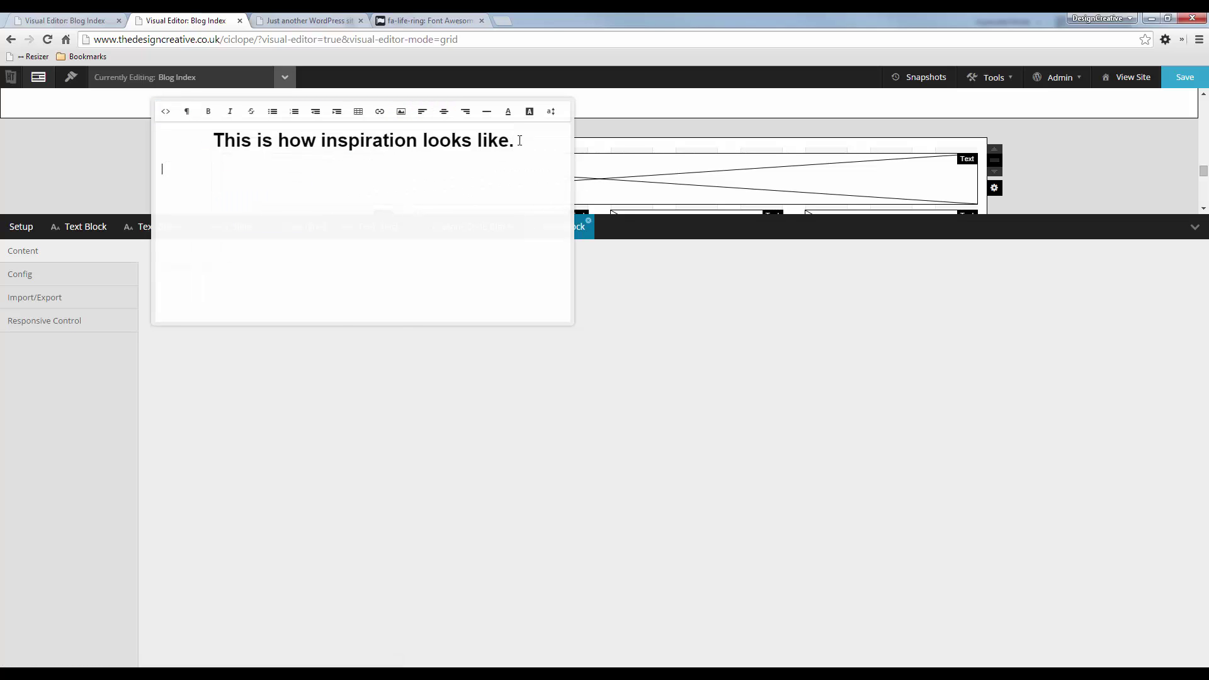
{"action": "key", "text": "alt+Tab"}
{"action": "triple_click", "coordinate": [617, 358]}
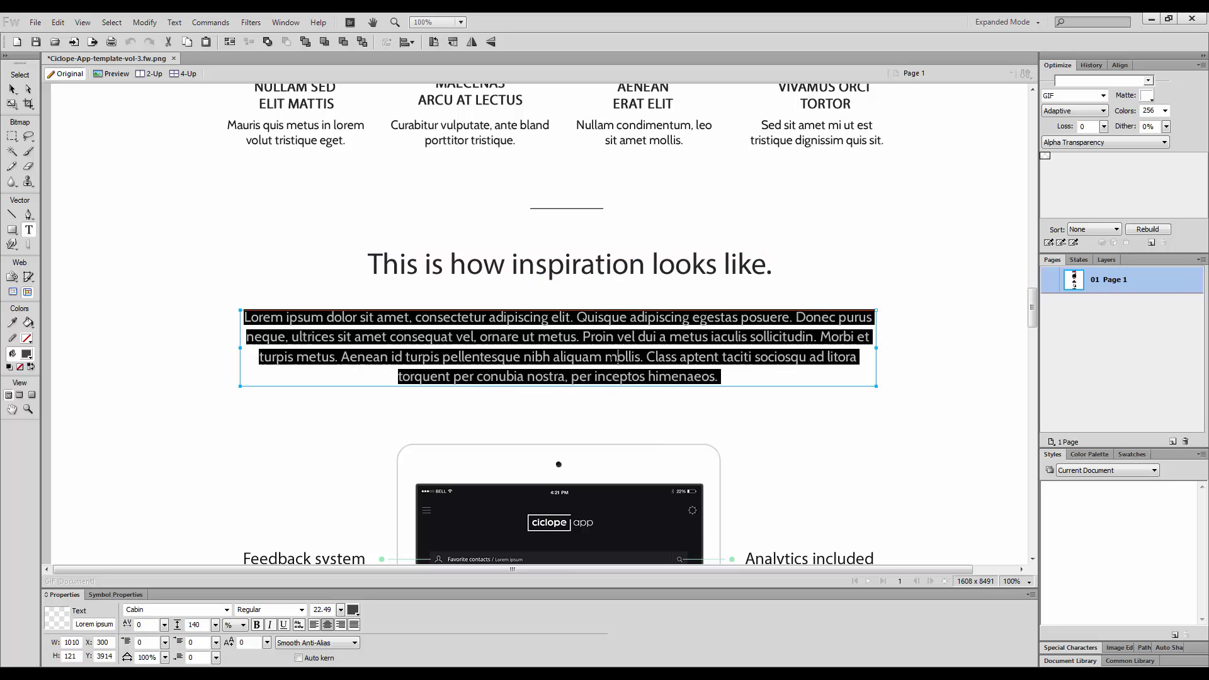
{"action": "key", "text": "ctrl+c"}
{"action": "key", "text": "alt+Tab"}
{"action": "key", "text": "Return"}
{"action": "key", "text": "ctrl+v"}
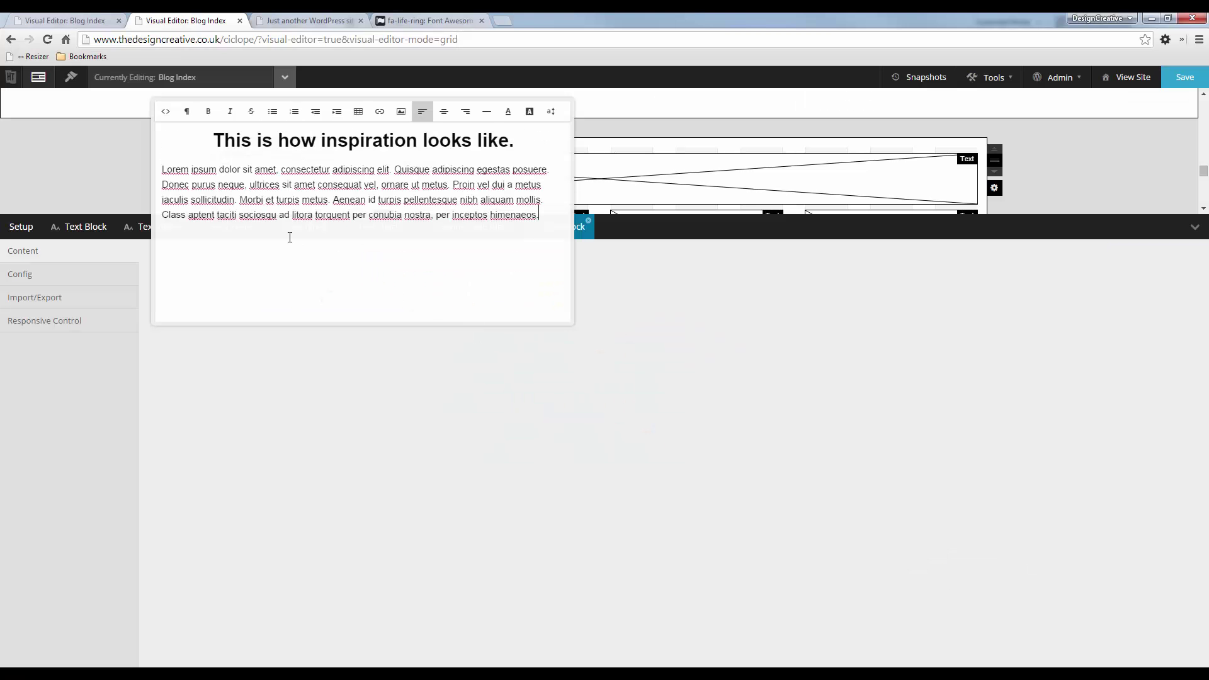
{"action": "key", "text": "ctrl+a"}
{"action": "left_click", "coordinate": [444, 111]}
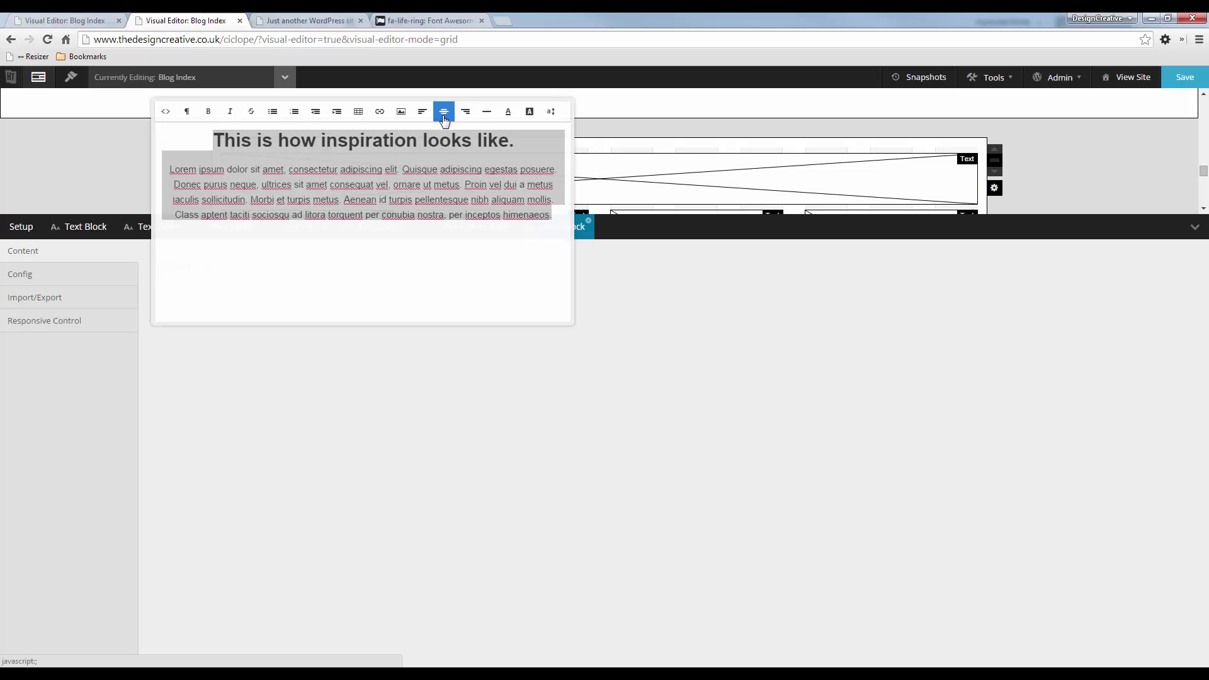
Save the layout and reload the live site to check the new heading section beneath the separator line.
{"action": "left_click", "coordinate": [1184, 76]}
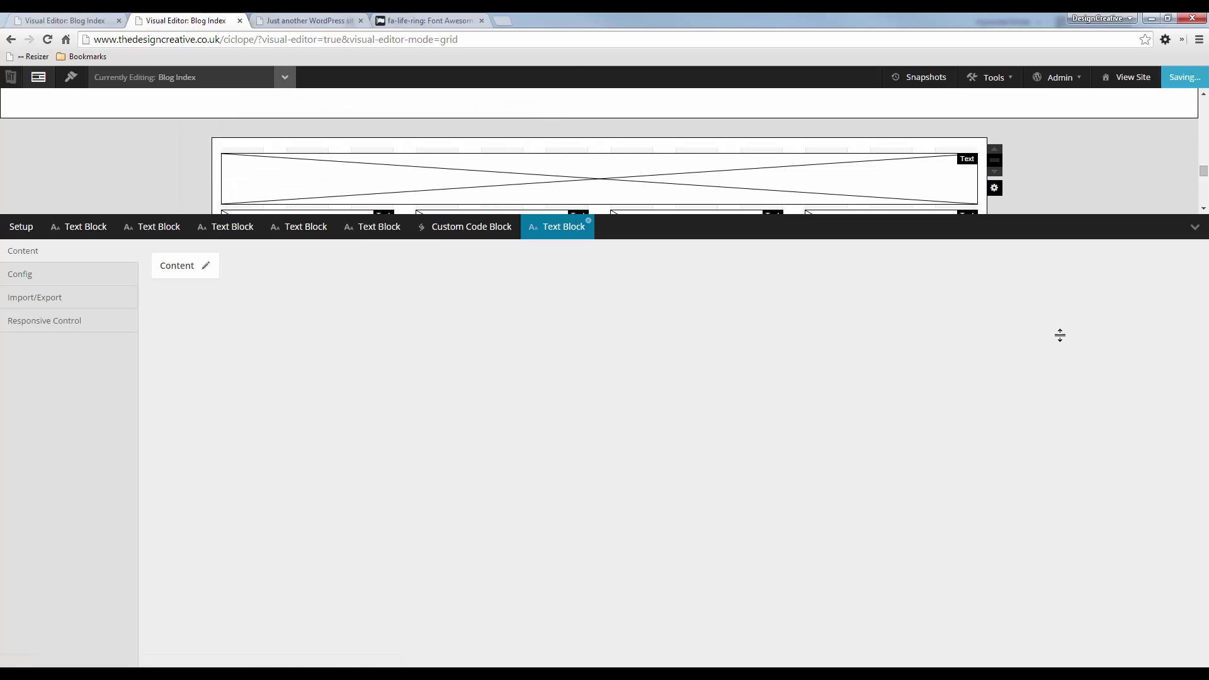
{"action": "left_click", "coordinate": [309, 20]}
{"action": "key", "text": "F5"}
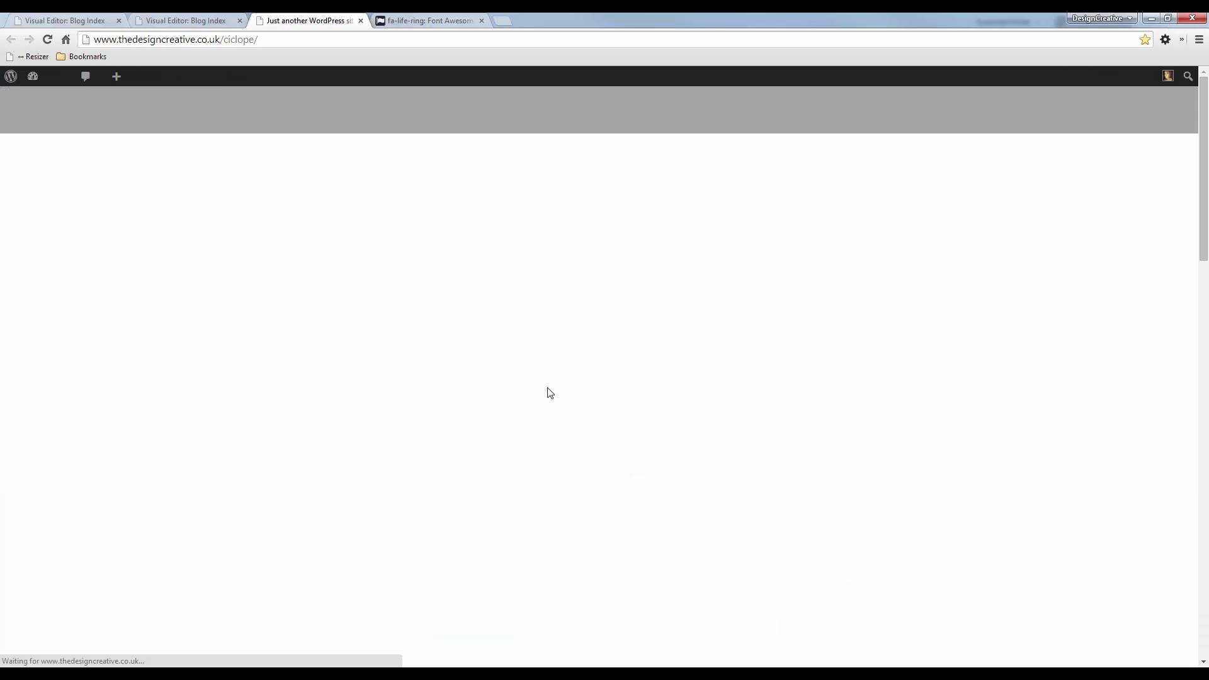
{"action": "scroll", "coordinate": [526, 383], "scroll_direction": "down", "scroll_amount": 2}
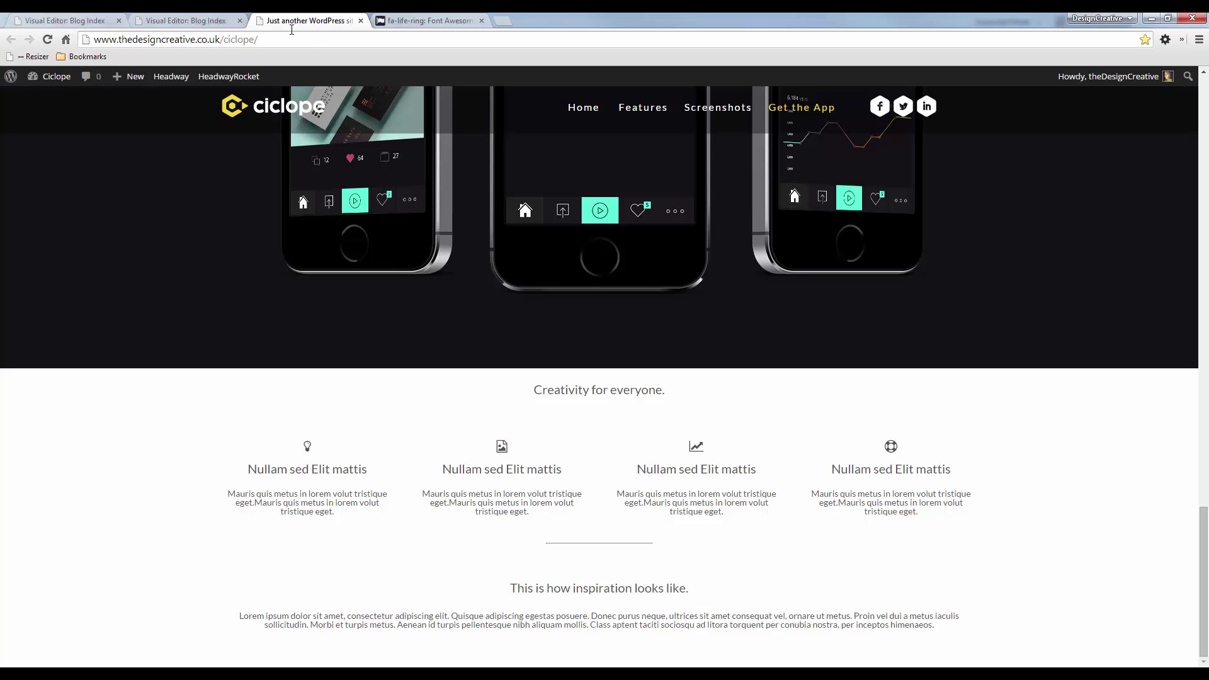
{"action": "left_click", "coordinate": [176, 23]}
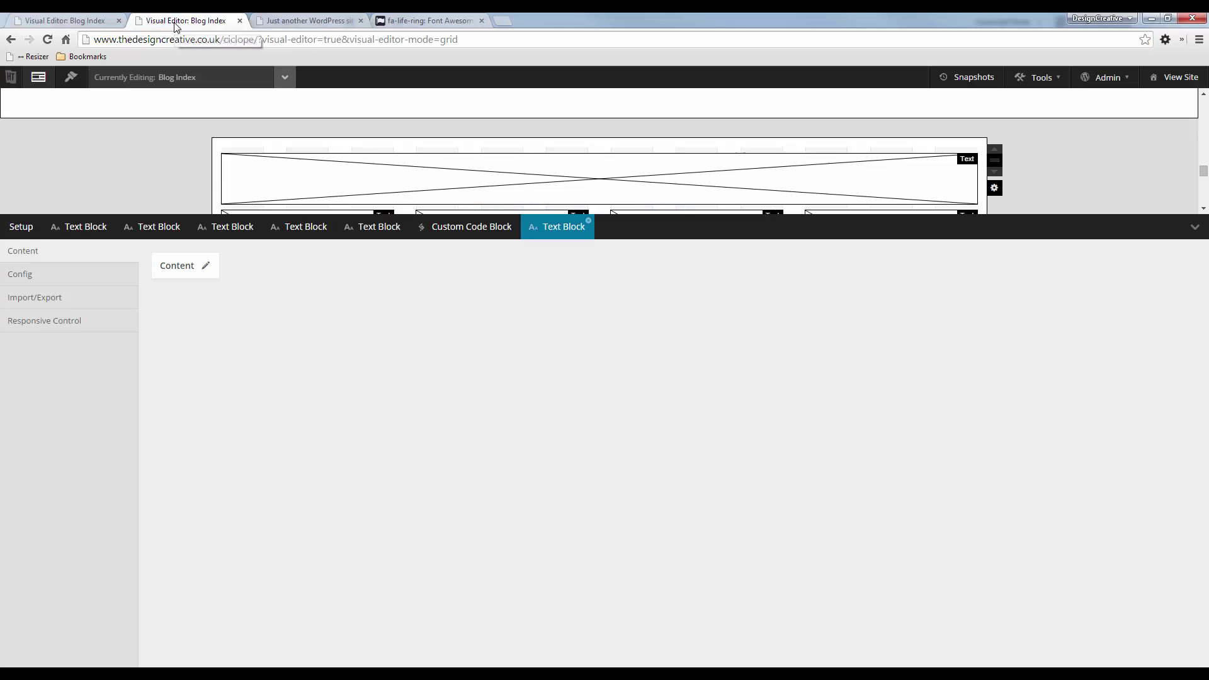
Examine the tablet section of the Fireworks mockup and the four feature titles and descriptions placed around the device.
{"action": "key", "text": "alt+Tab"}
{"action": "key", "text": "Escape"}
{"action": "scroll", "coordinate": [711, 422], "scroll_direction": "down", "scroll_amount": 8}
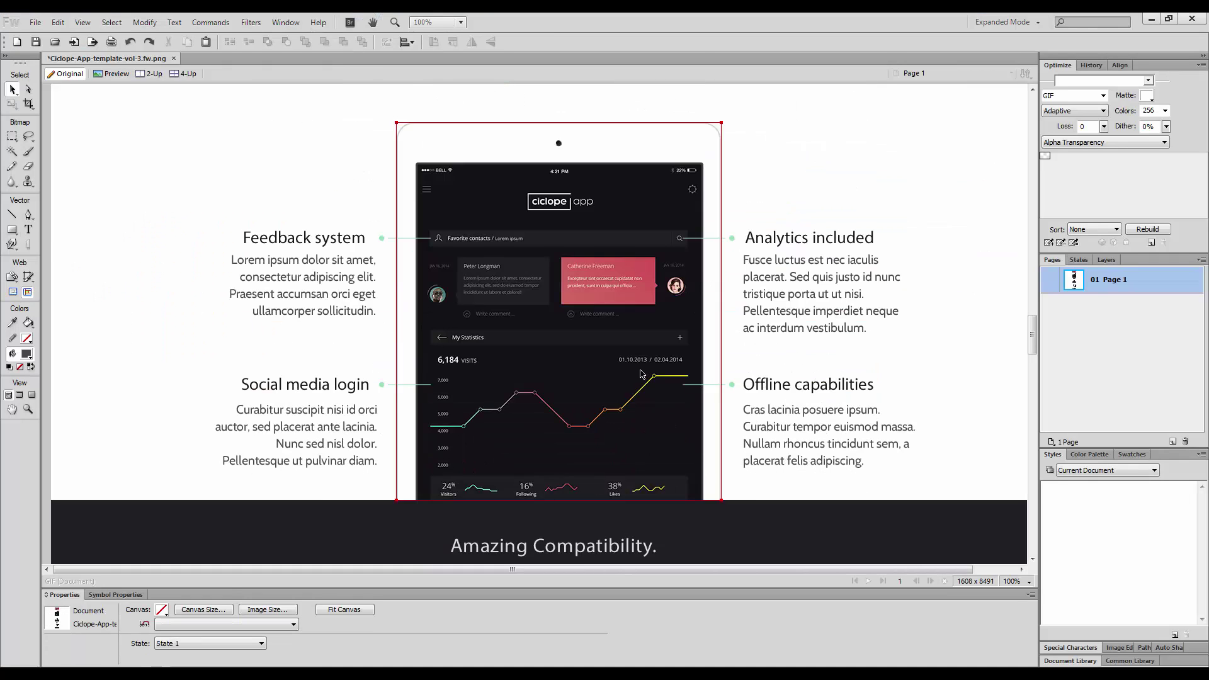
{"action": "scroll", "coordinate": [407, 212], "scroll_direction": "up", "scroll_amount": 3}
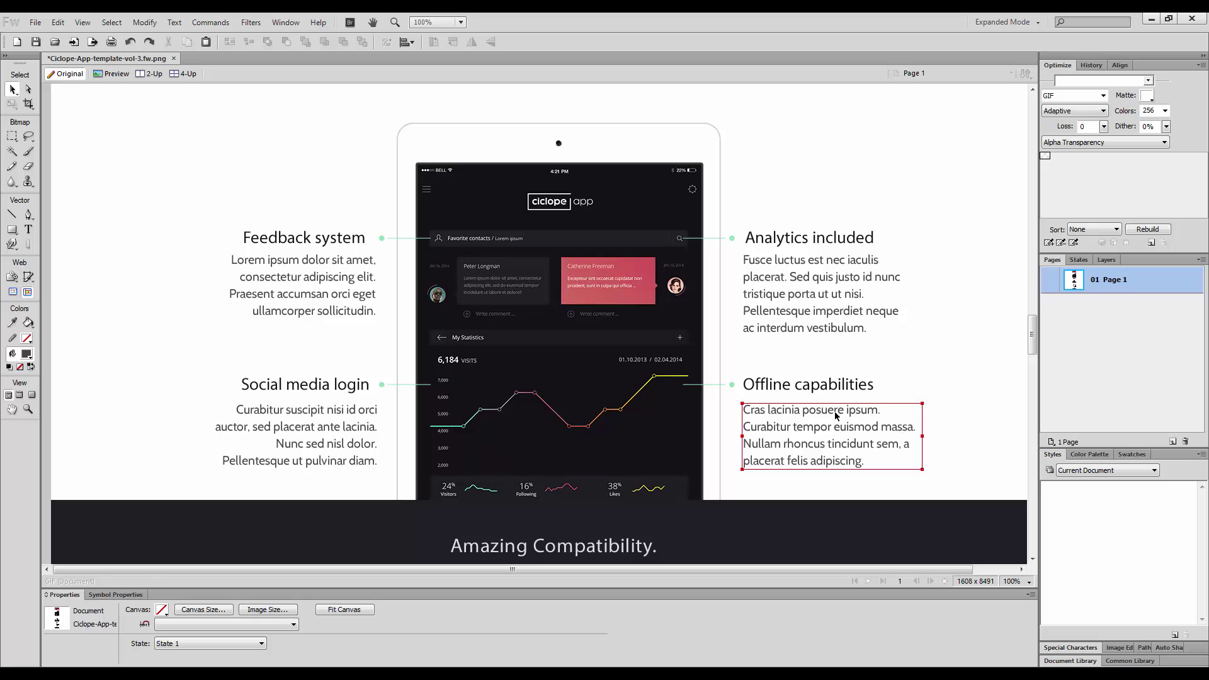
{"action": "left_click", "coordinate": [812, 447]}
{"action": "left_click", "coordinate": [304, 308]}
{"action": "key", "text": "ctrl+d"}
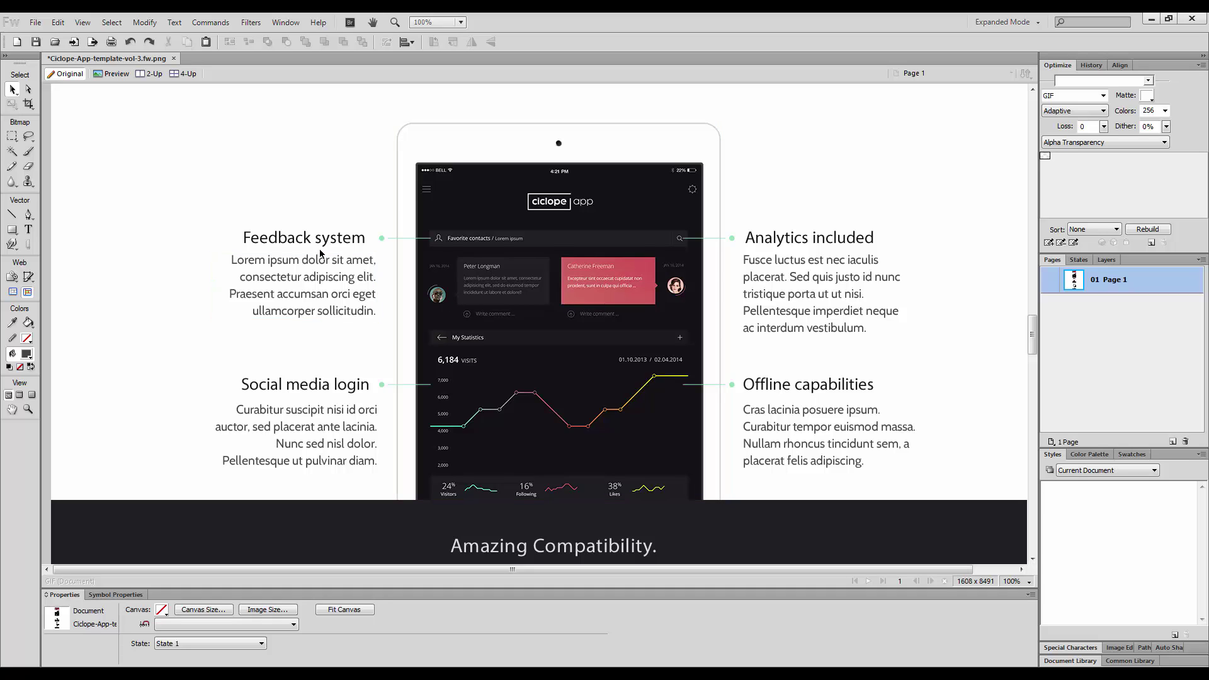
{"action": "left_click", "coordinate": [904, 327]}
{"action": "left_click", "coordinate": [867, 341]}
Add a SoulSections block below the full-width Text block in Headway and open its Breakpoint and Section Settings.
{"action": "key", "text": "alt+Tab"}
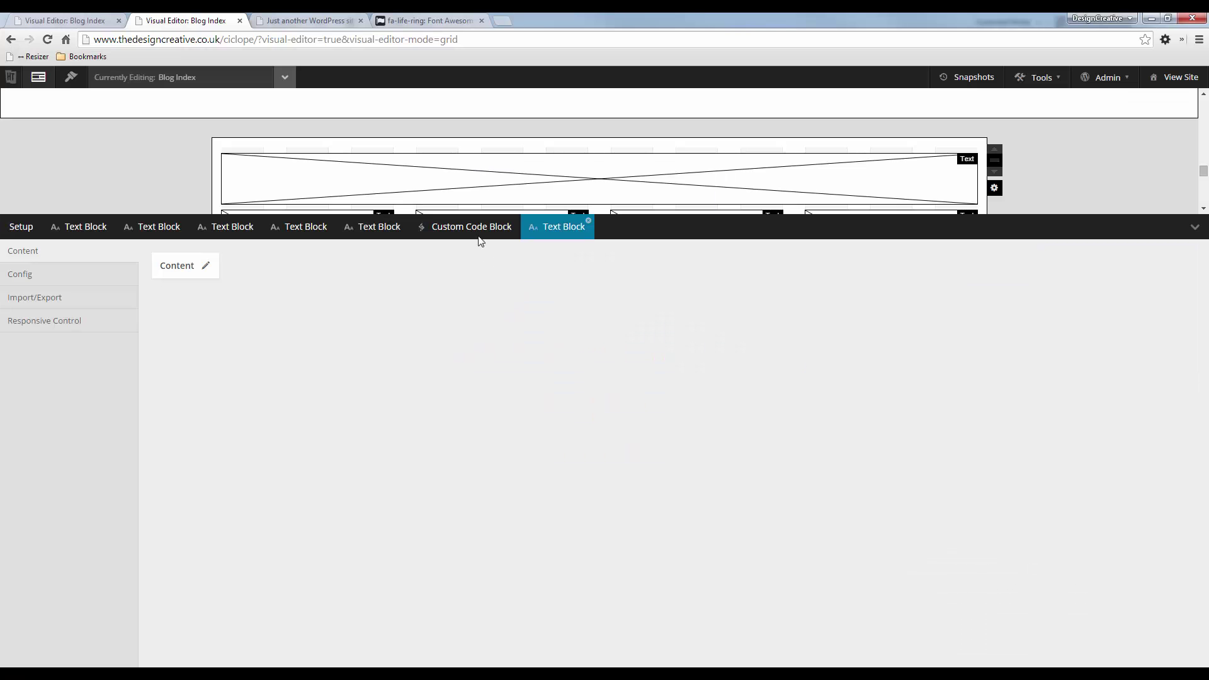
{"action": "left_click", "coordinate": [1194, 226]}
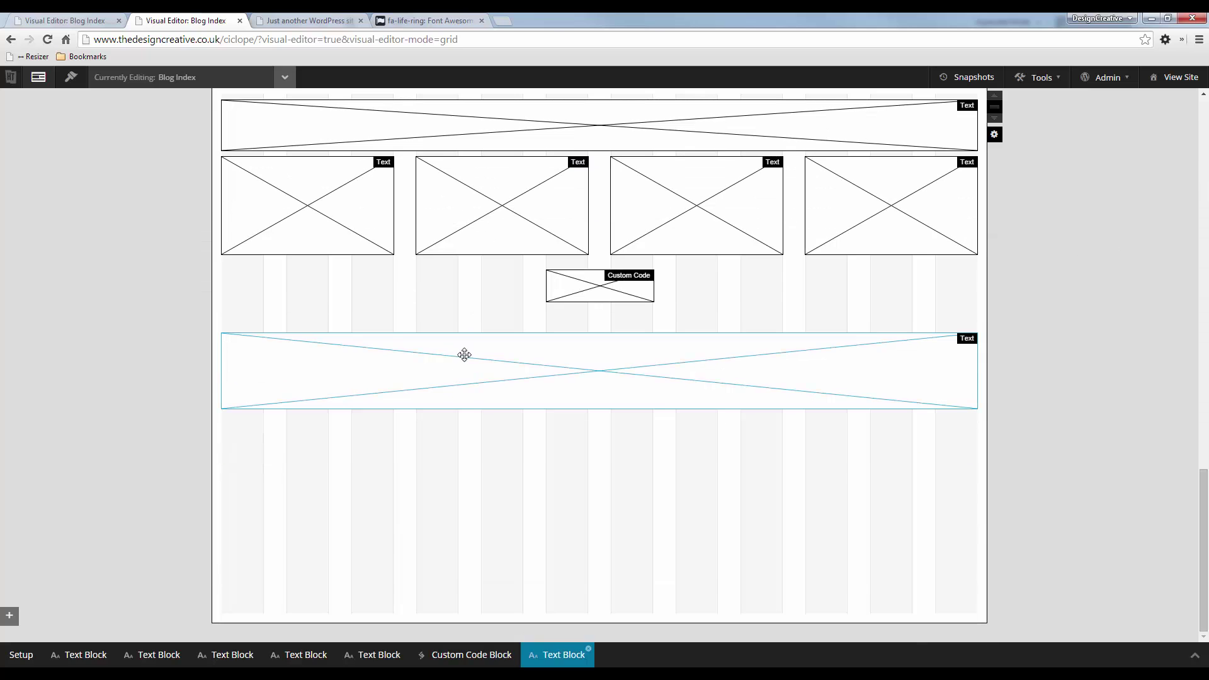
{"action": "left_click_drag", "start_coordinate": [222, 416], "coordinate": [485, 650]}
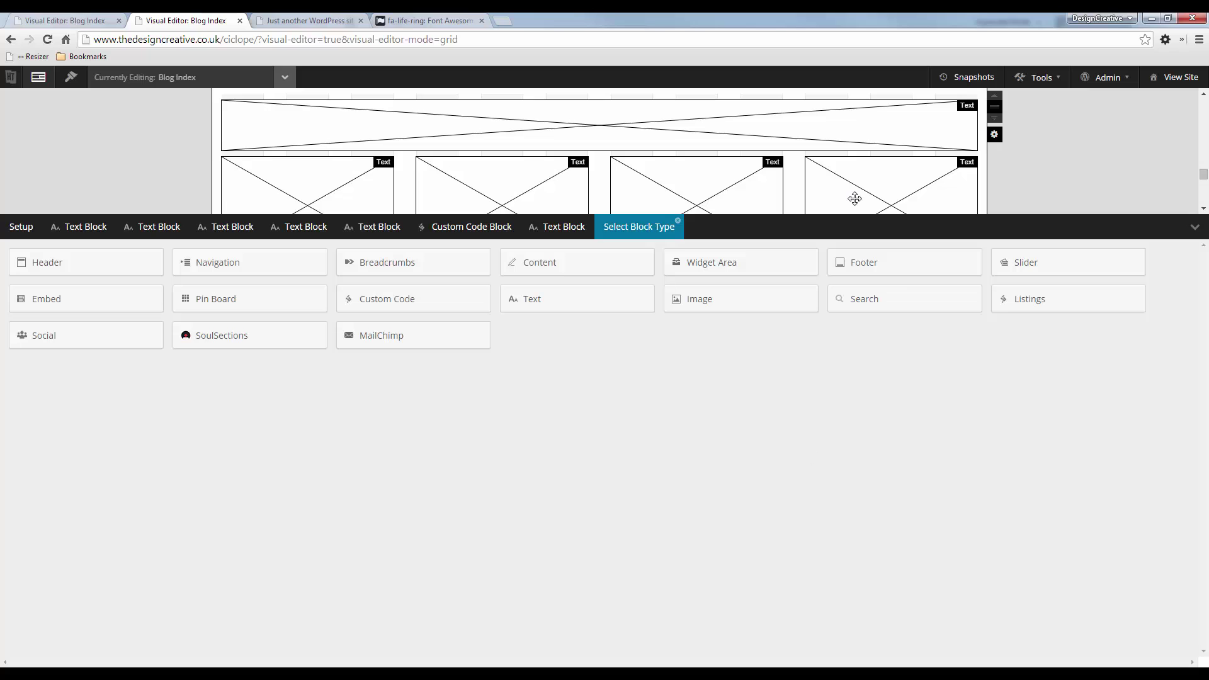
{"action": "left_click", "coordinate": [271, 344]}
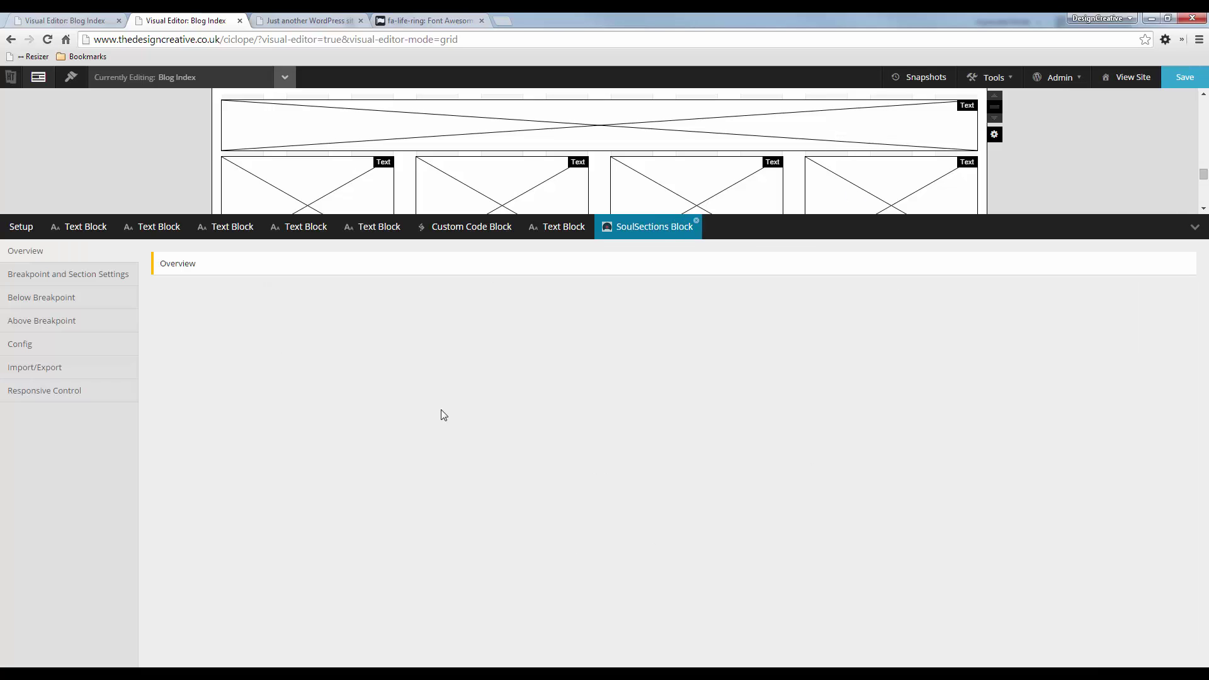
{"action": "left_click", "coordinate": [113, 283]}
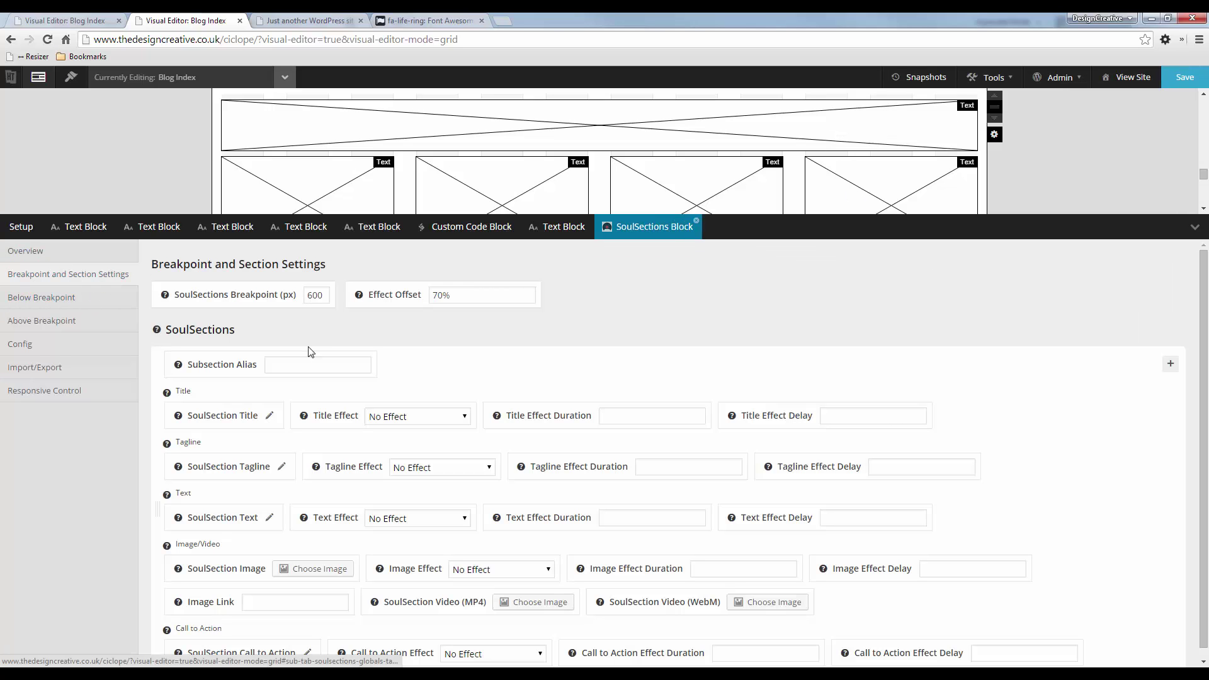
Copy "Feedback system" from the Fireworks mockup and enter it as the first subsection's SoulSection Title.
{"action": "key", "text": "alt+Tab"}
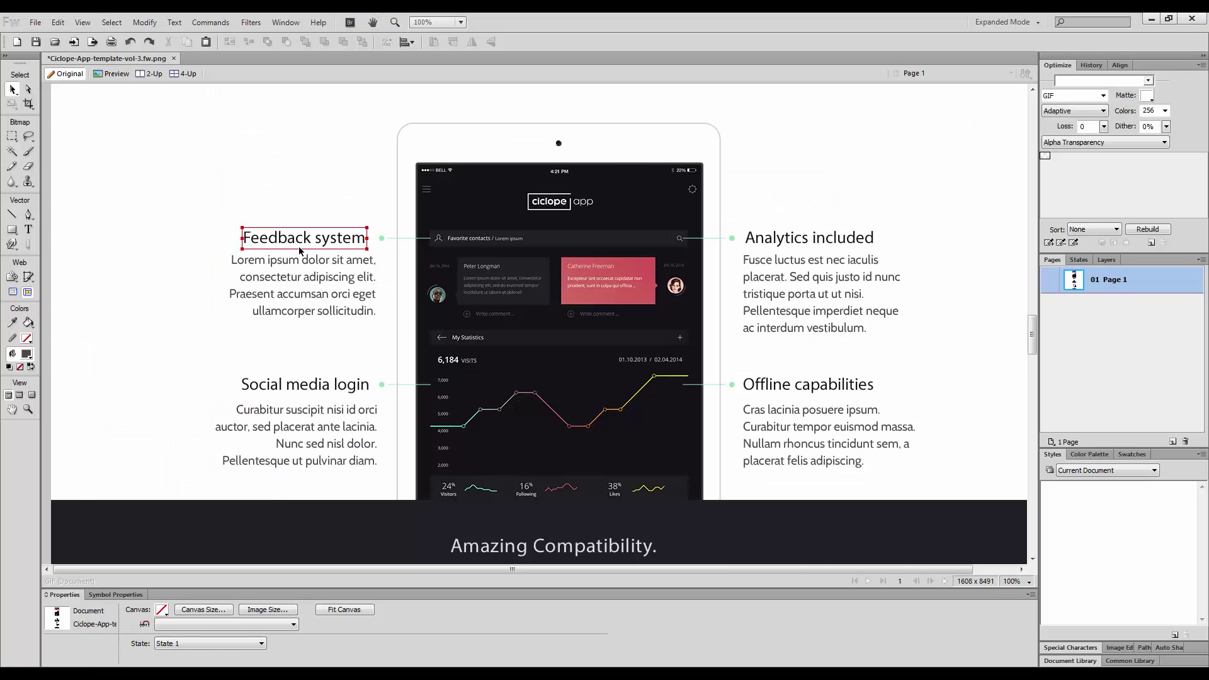
{"action": "double_click", "coordinate": [298, 242]}
{"action": "key", "text": "alt+Tab"}
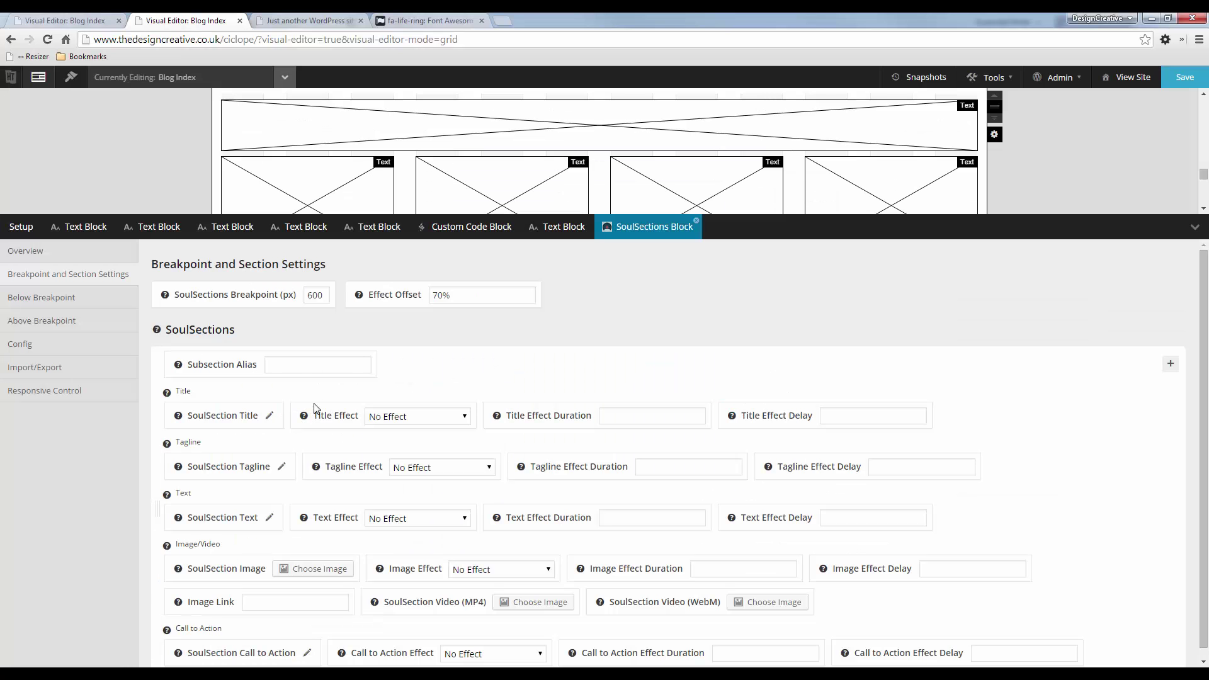
{"action": "left_click", "coordinate": [270, 416]}
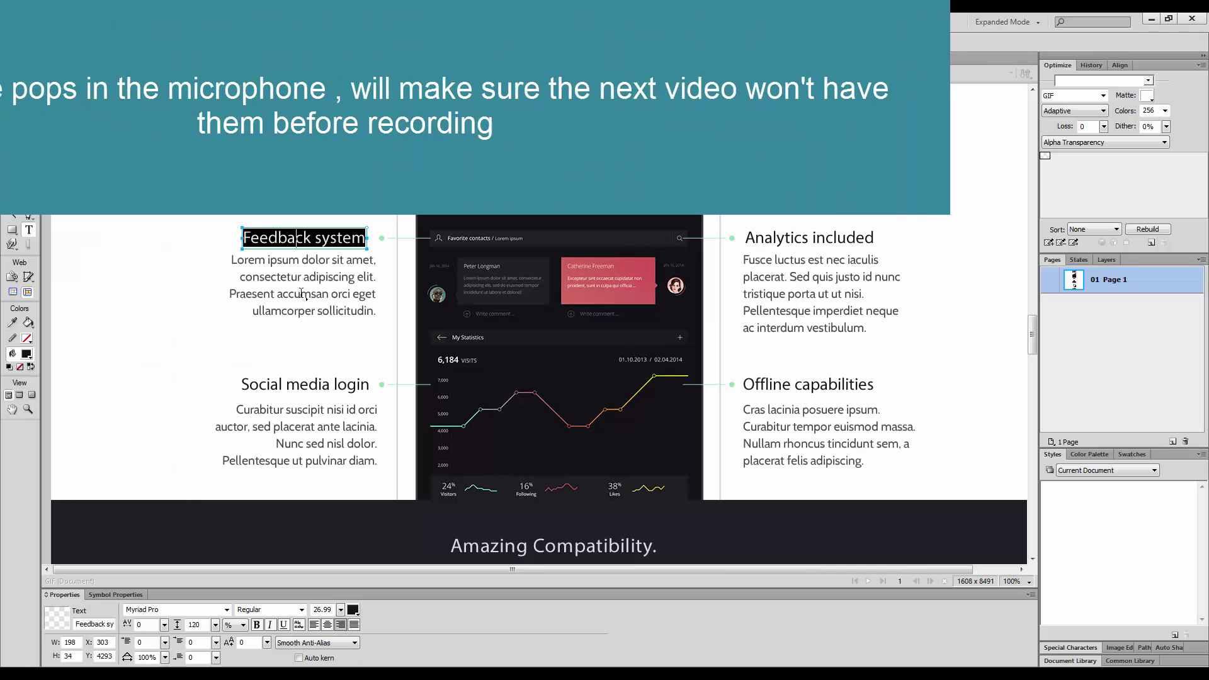
Copy the Feedback system description from the Fireworks mockup and enter it as the first subsection's SoulSection Tagline.
{"action": "double_click", "coordinate": [304, 294]}
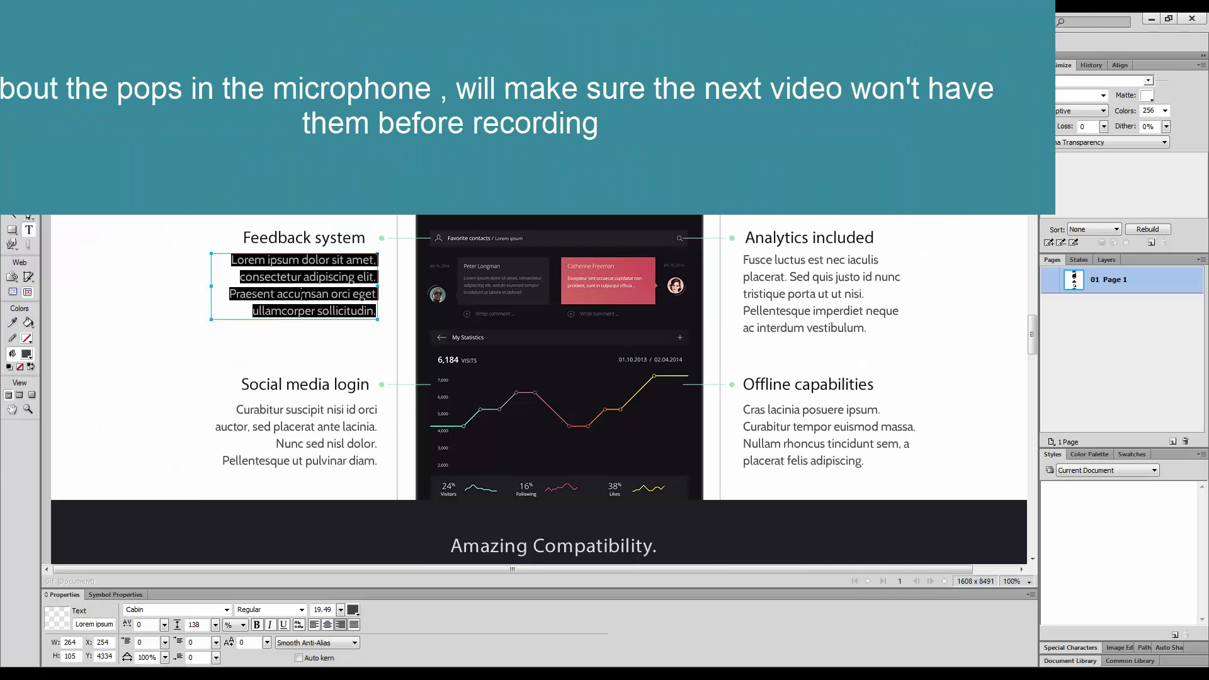
{"action": "key", "text": "alt+Tab"}
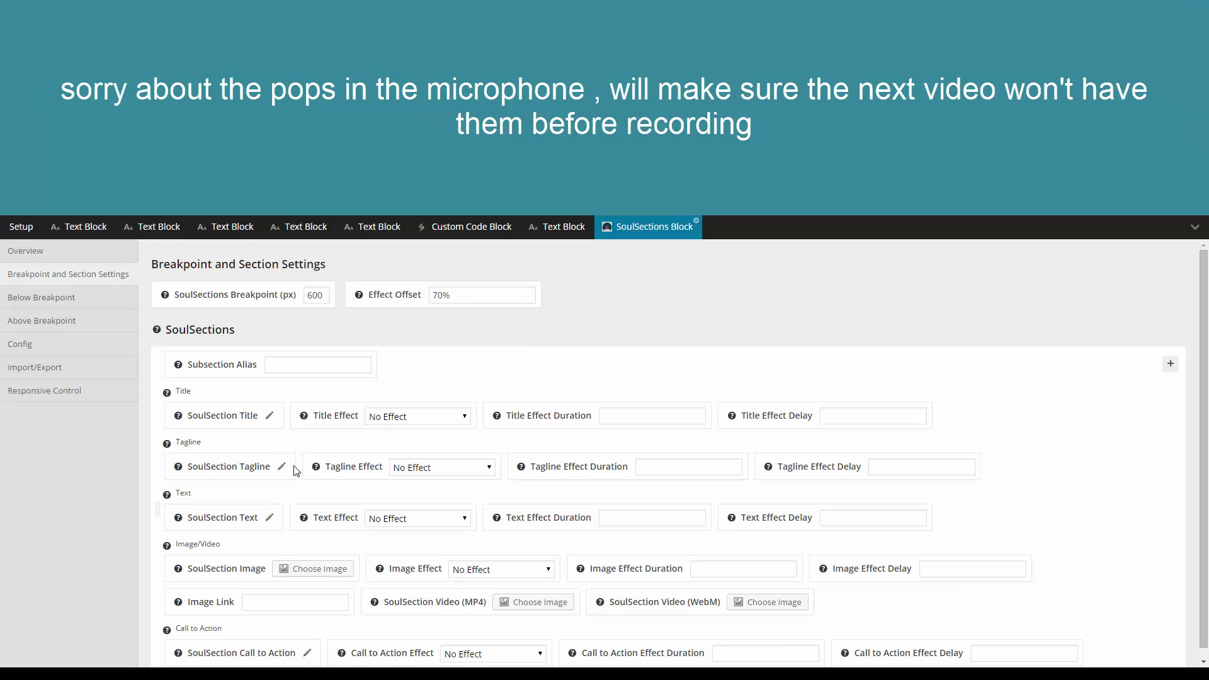
{"action": "left_click", "coordinate": [282, 466]}
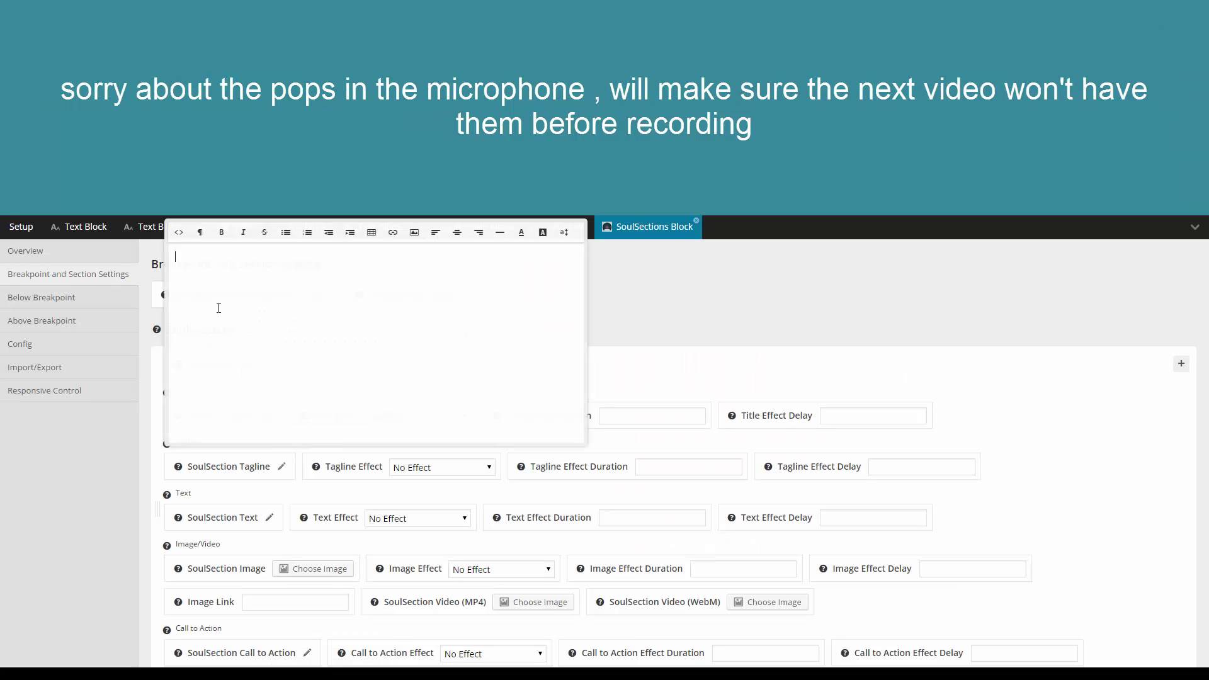
{"action": "left_click", "coordinate": [179, 233]}
{"action": "left_click", "coordinate": [304, 506]}
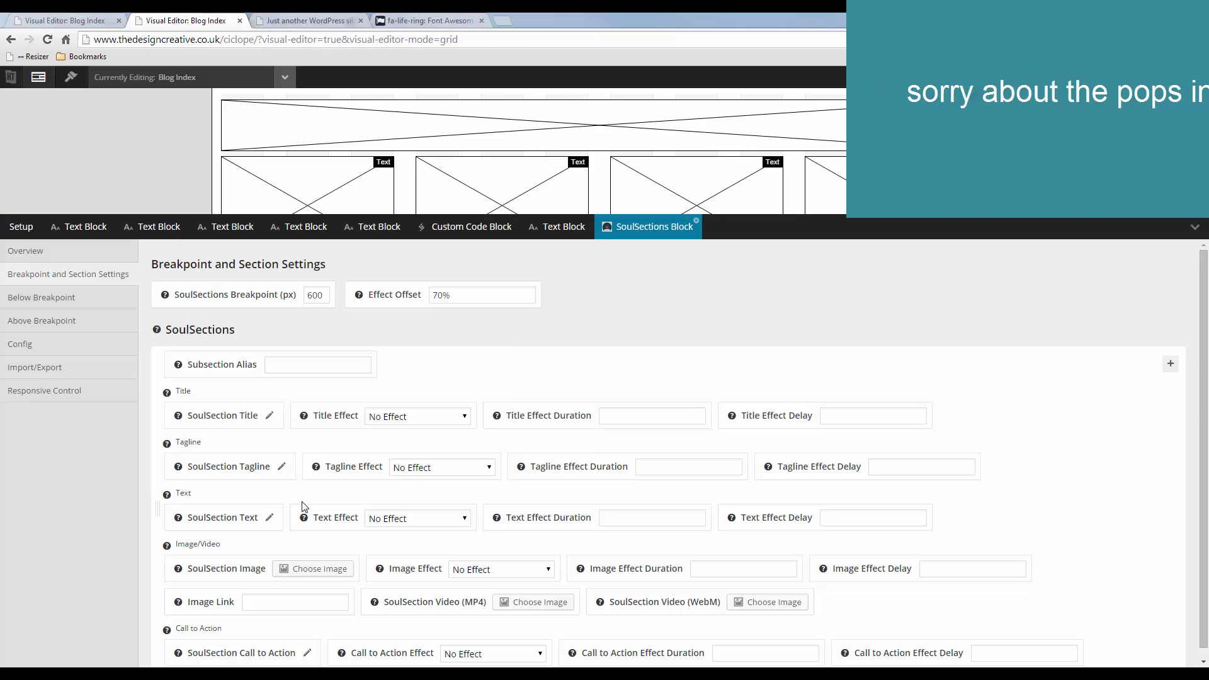
{"action": "mouse_move", "coordinate": [314, 469]}
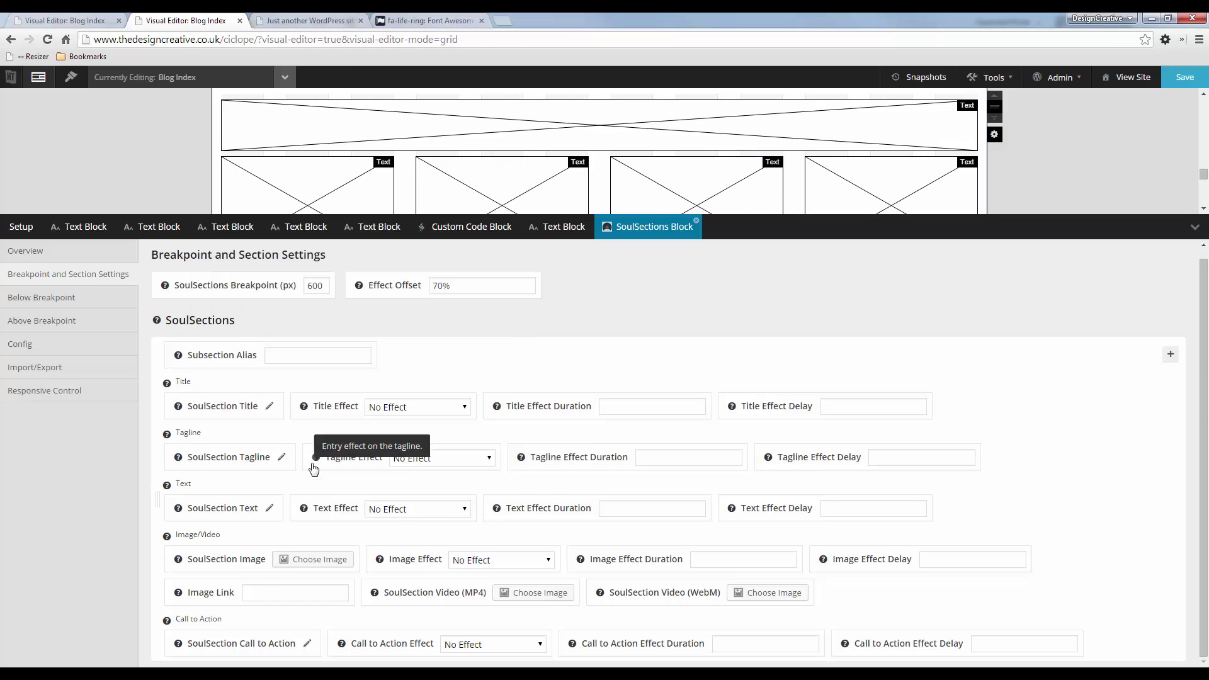
Add another SoulSections subsection and paste the copied "Lorem ipsum dolor sit amet" description into its SoulSection Tagline.
{"action": "left_click", "coordinate": [1171, 355]}
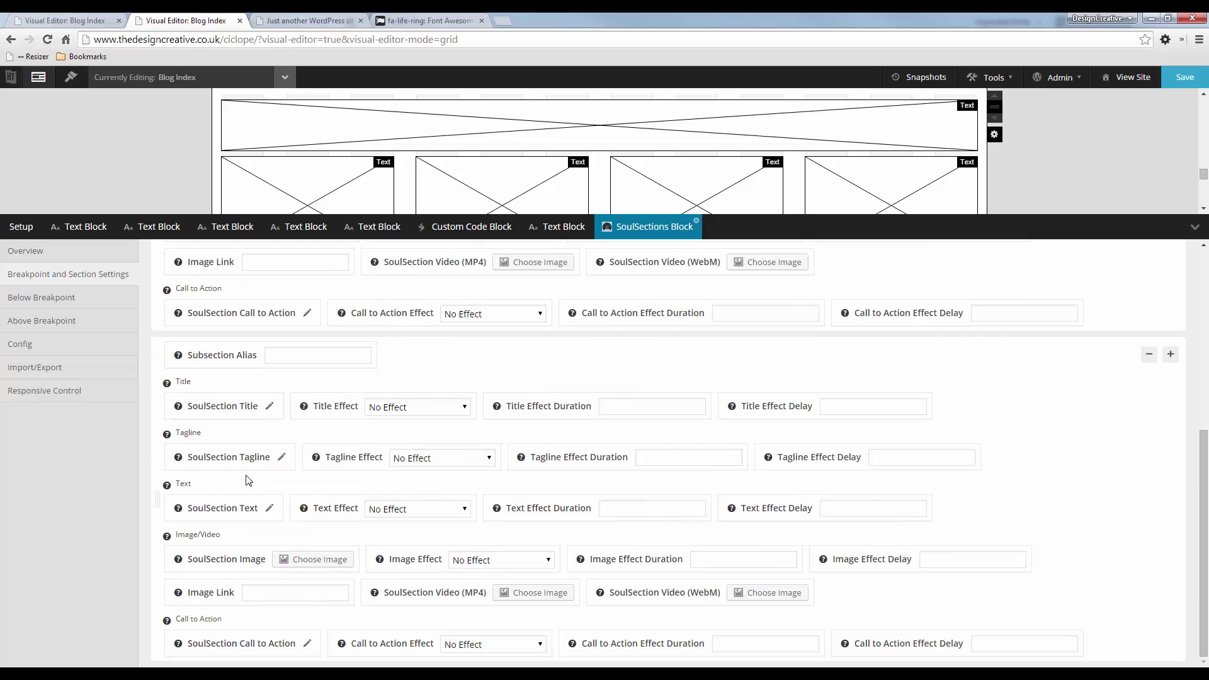
{"action": "left_click", "coordinate": [281, 457]}
{"action": "left_click", "coordinate": [179, 223]}
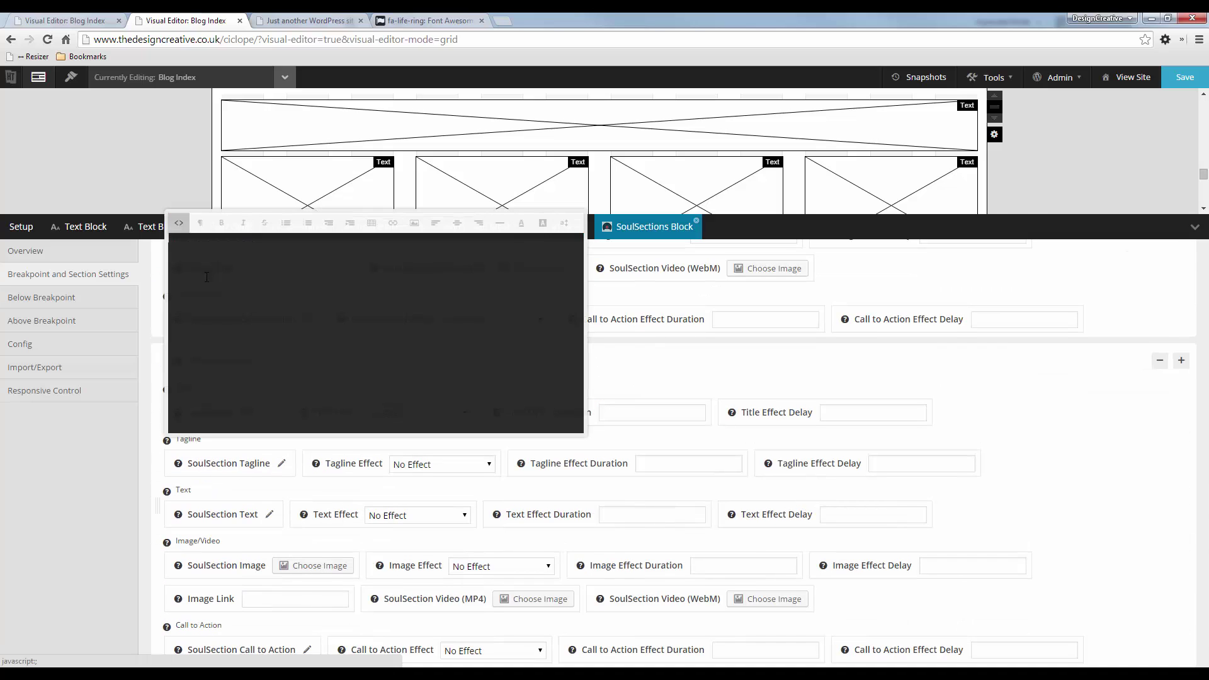
{"action": "key", "text": "ctrl+v"}
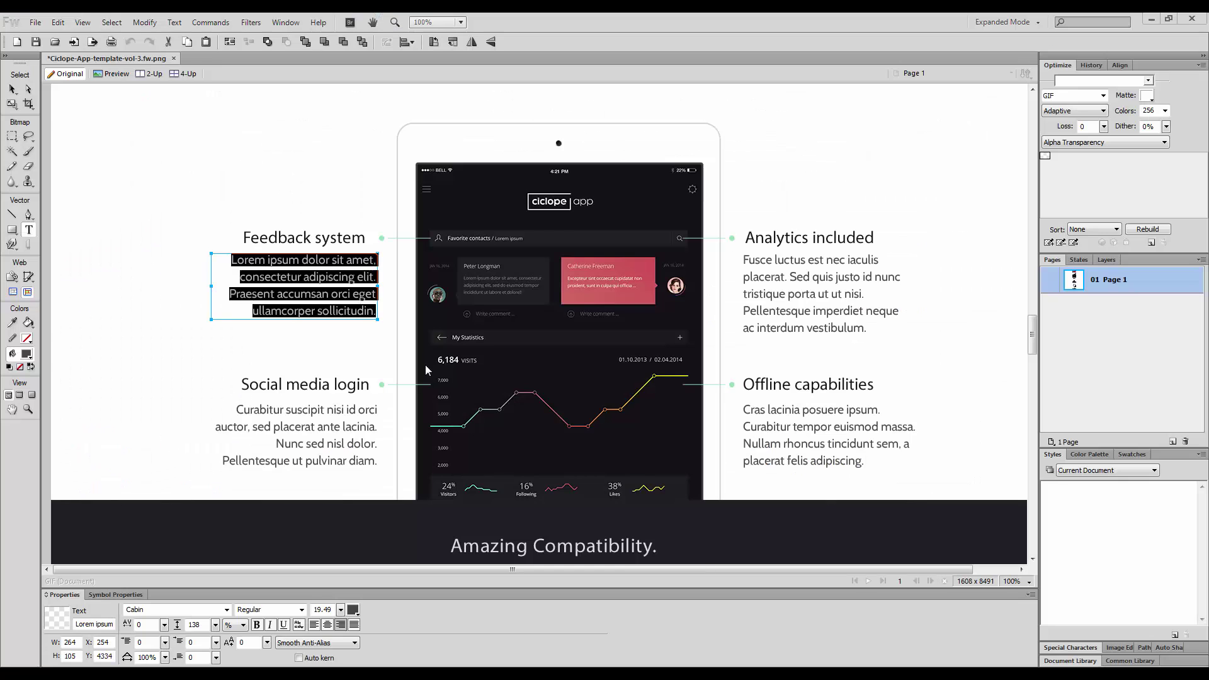
Copy "Social media login" from the Fireworks mockup and paste it as the SoulSection Title.
{"action": "triple_click", "coordinate": [310, 386]}
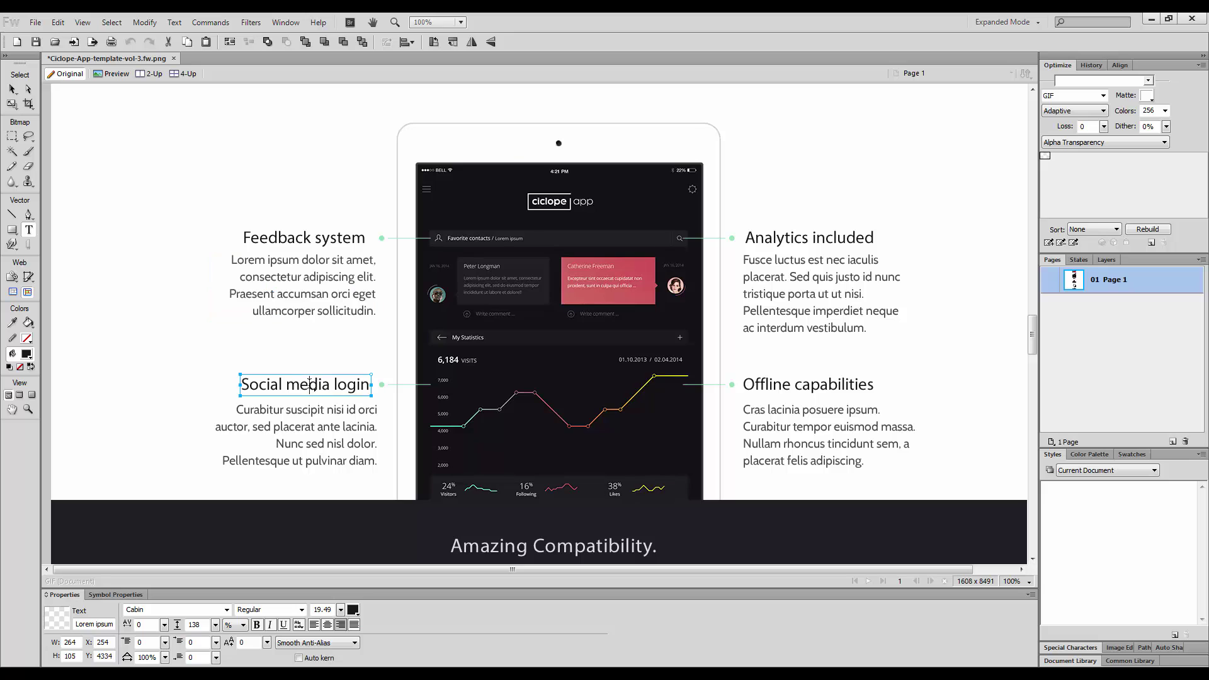
{"action": "key", "text": "alt+Tab"}
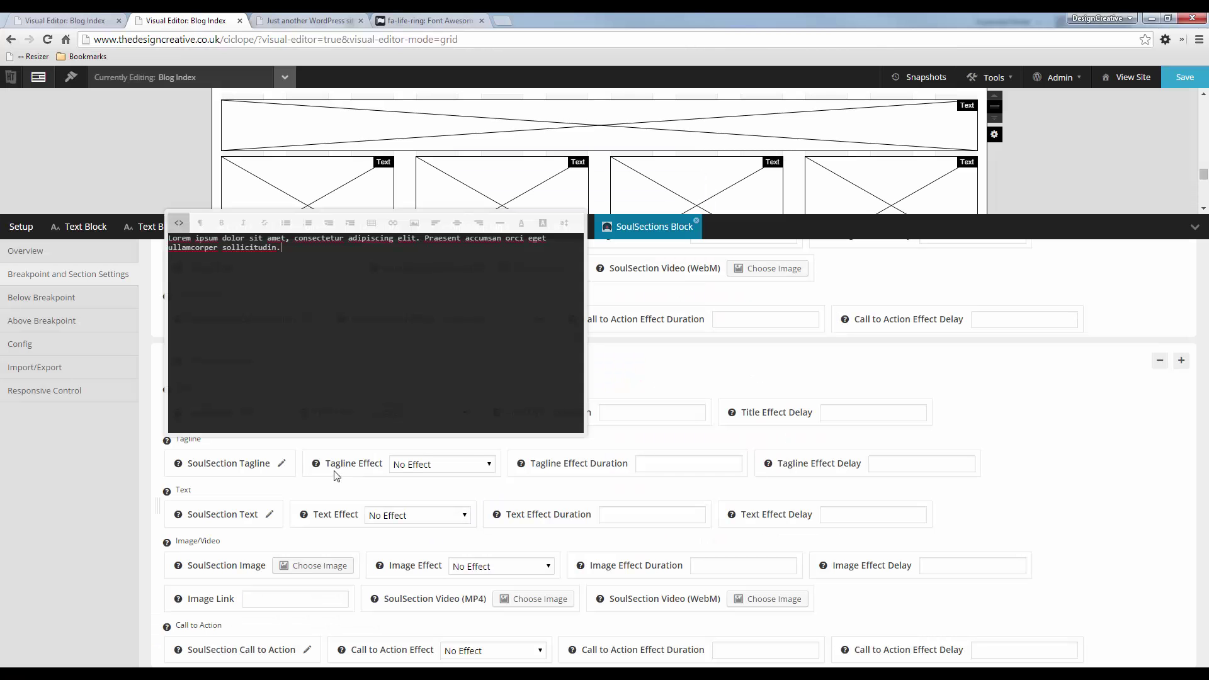
{"action": "left_click", "coordinate": [725, 386]}
{"action": "left_click", "coordinate": [270, 415]}
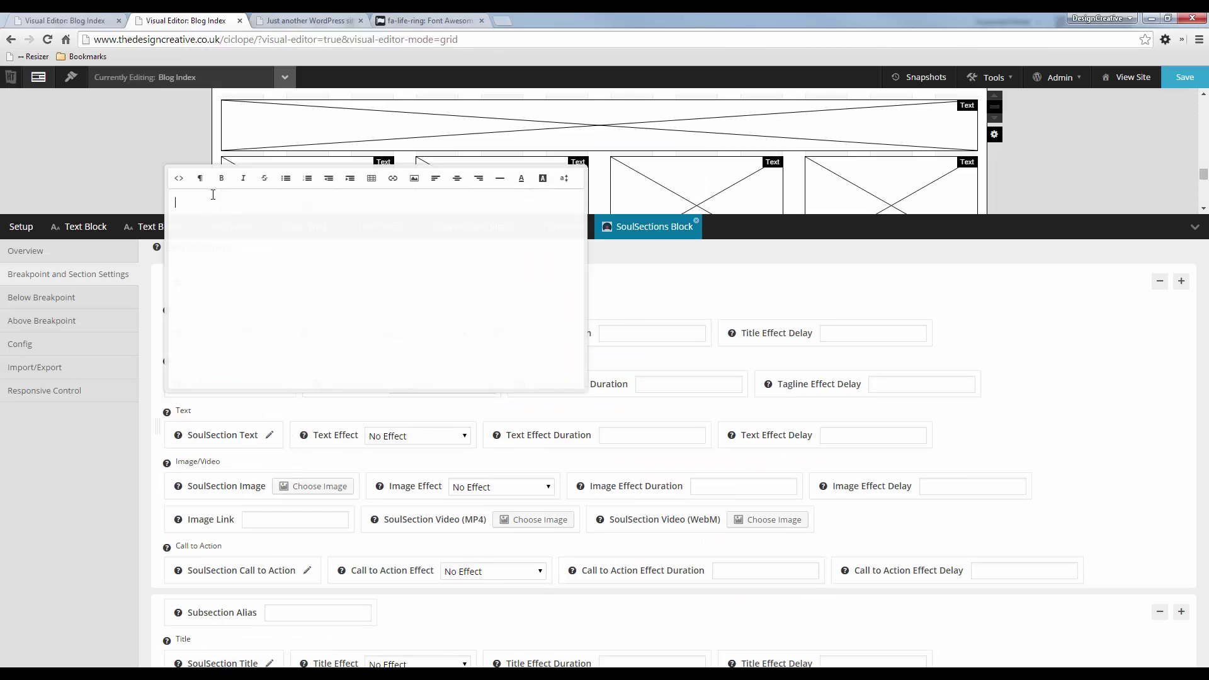
{"action": "left_click", "coordinate": [180, 180]}
{"action": "left_click", "coordinate": [182, 180]}
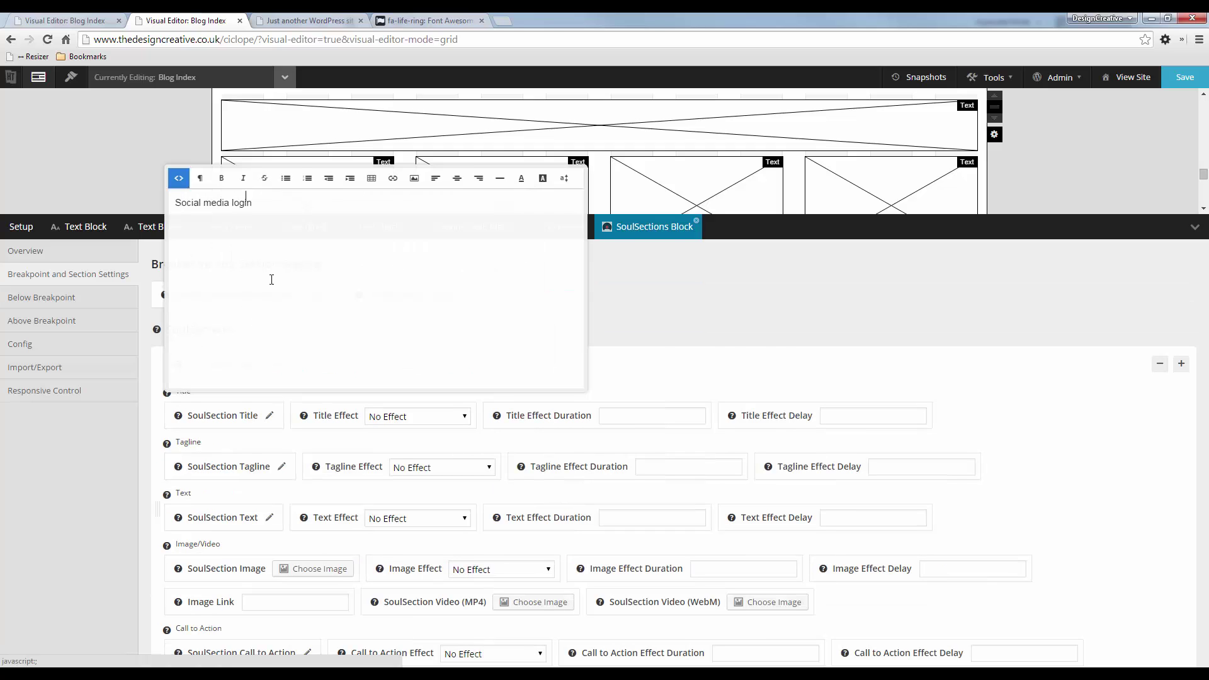
Set the block's section style above the breakpoint to Text Content Only and its orientation to Vertical.
{"action": "left_click", "coordinate": [772, 353]}
{"action": "scroll", "coordinate": [716, 388], "scroll_direction": "down", "scroll_amount": 3}
{"action": "scroll", "coordinate": [715, 388], "scroll_direction": "down", "scroll_amount": 1}
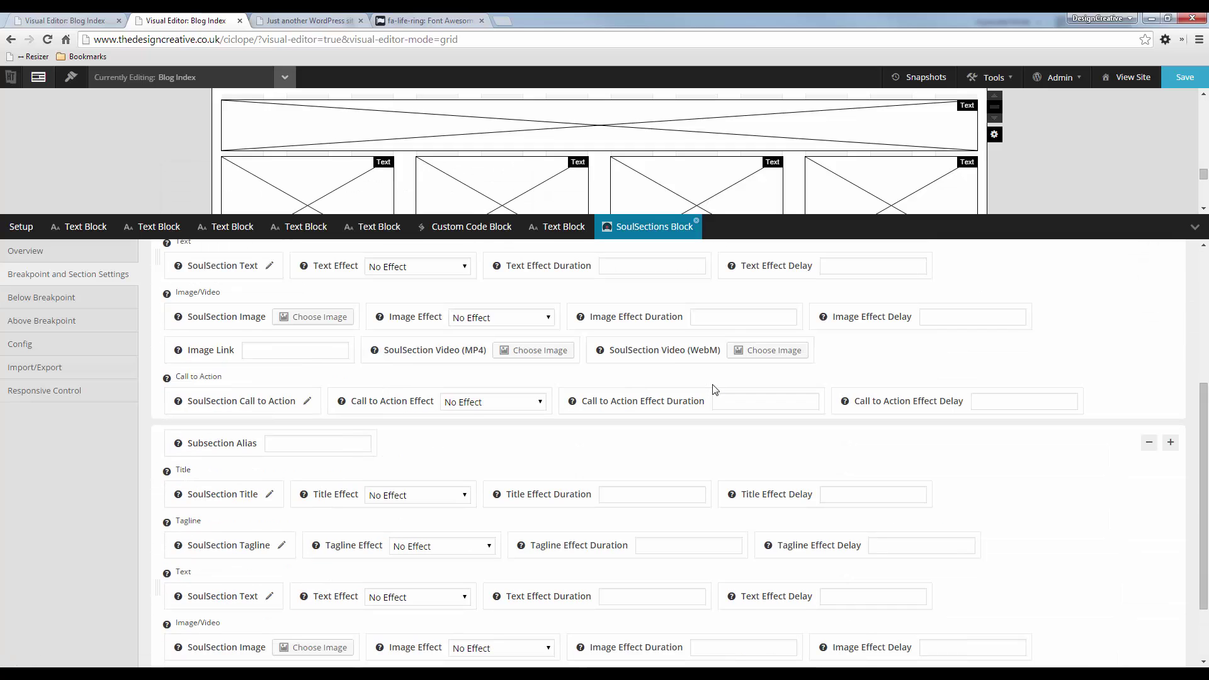
{"action": "scroll", "coordinate": [715, 388], "scroll_direction": "up", "scroll_amount": 4}
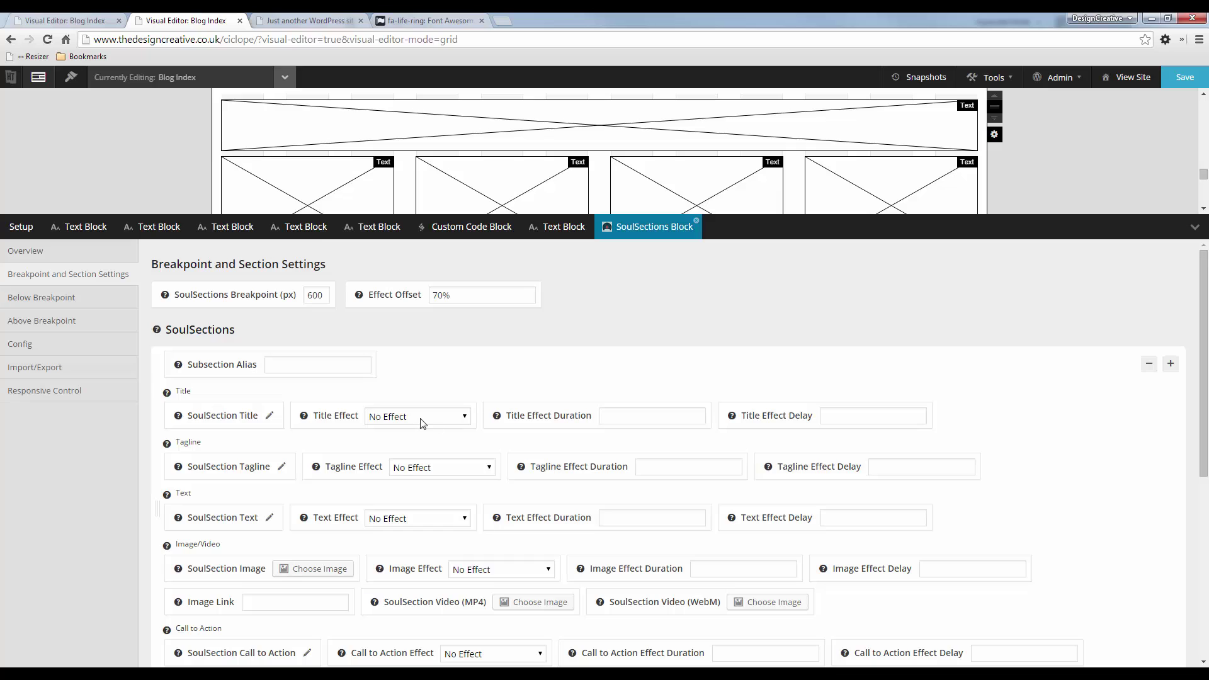
{"action": "left_click", "coordinate": [73, 326]}
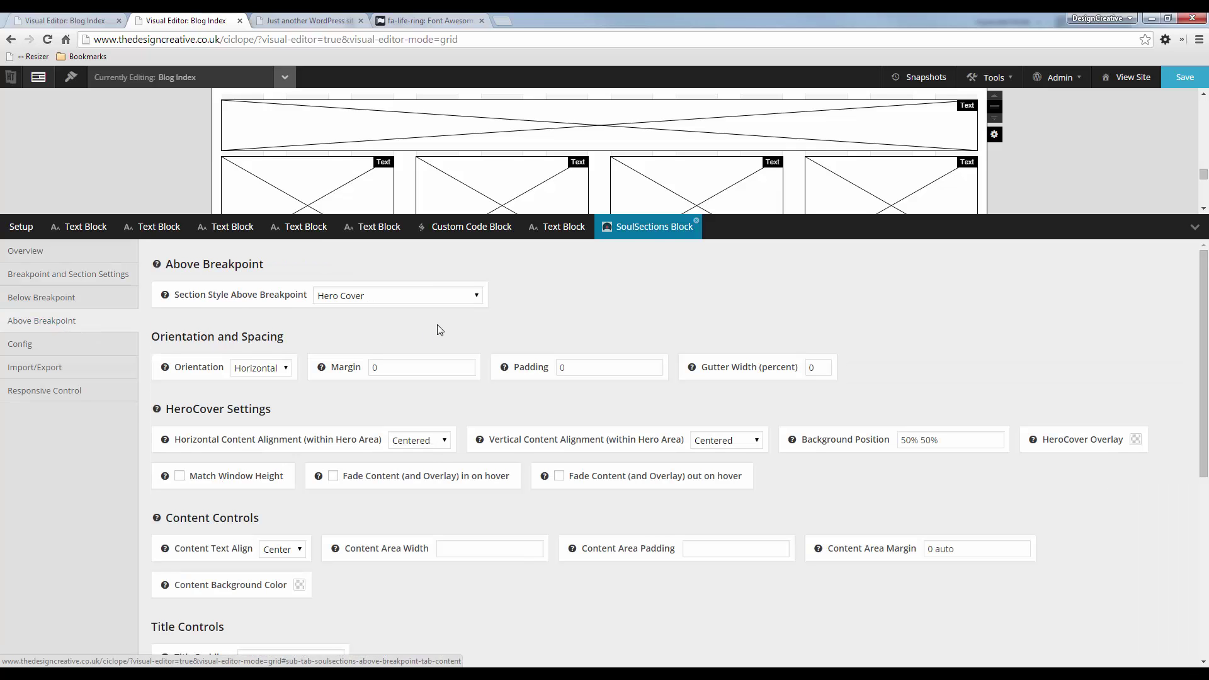
{"action": "left_click", "coordinate": [386, 297]}
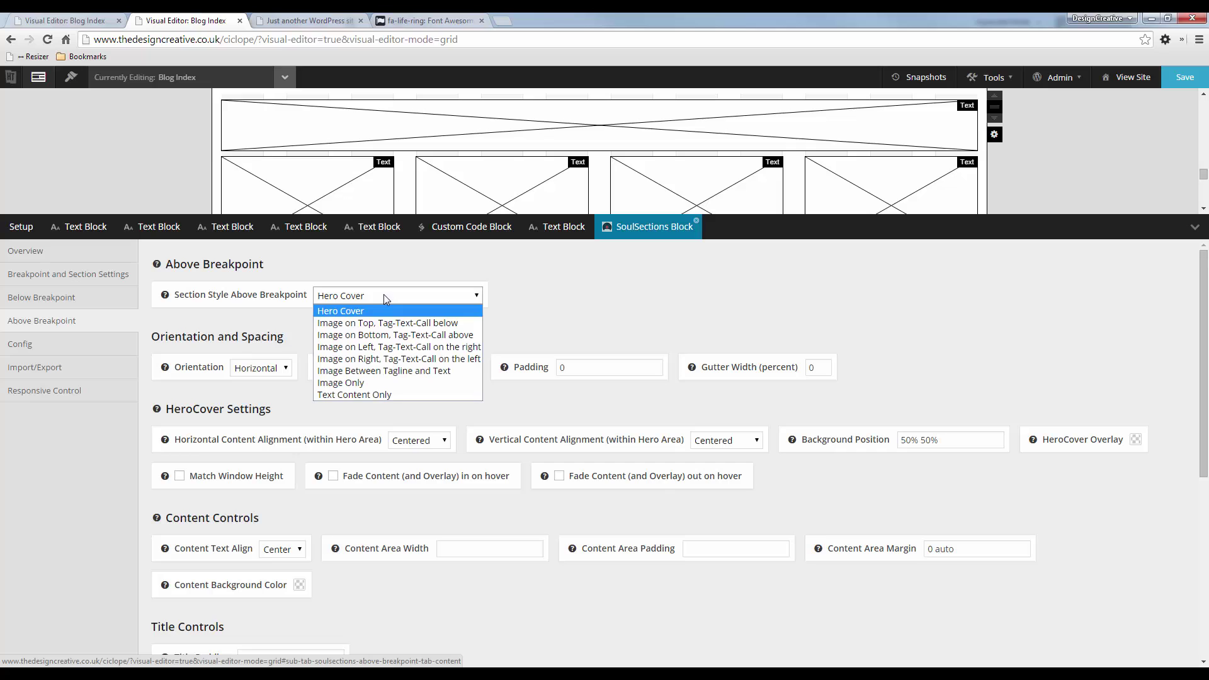
{"action": "left_click", "coordinate": [391, 393]}
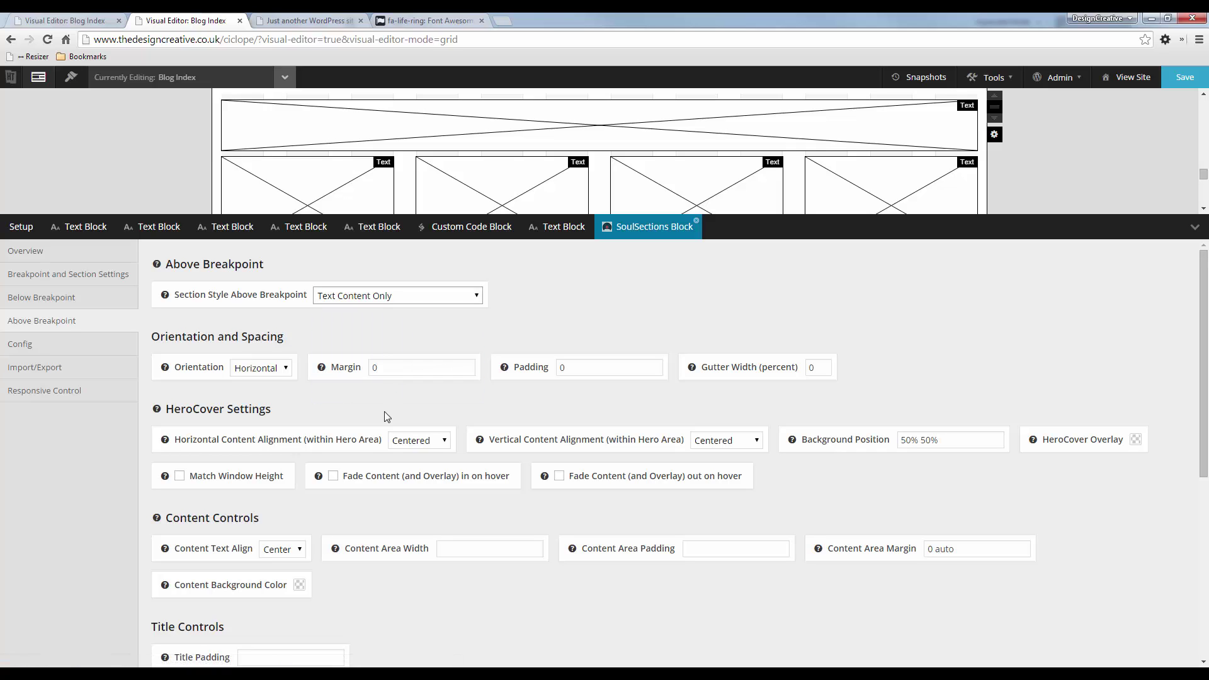
{"action": "left_click", "coordinate": [278, 370]}
{"action": "left_click", "coordinate": [280, 386]}
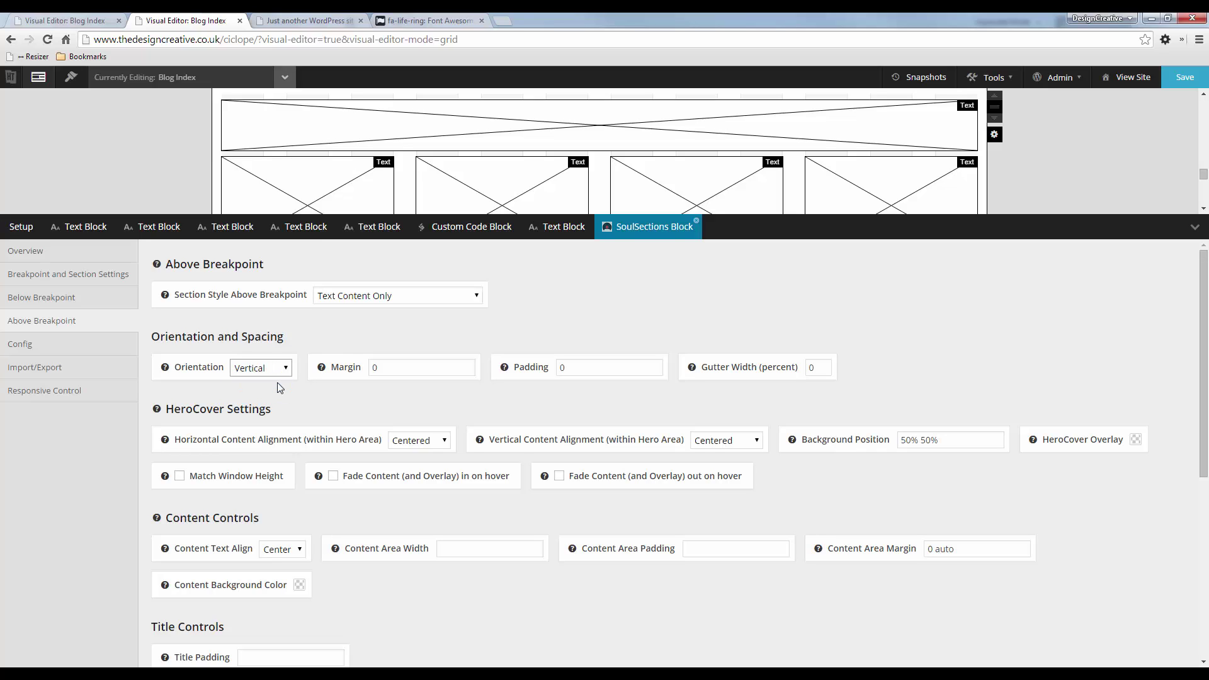
Set the content text alignment above the breakpoint to Right and save the layout.
{"action": "left_click", "coordinate": [298, 550]}
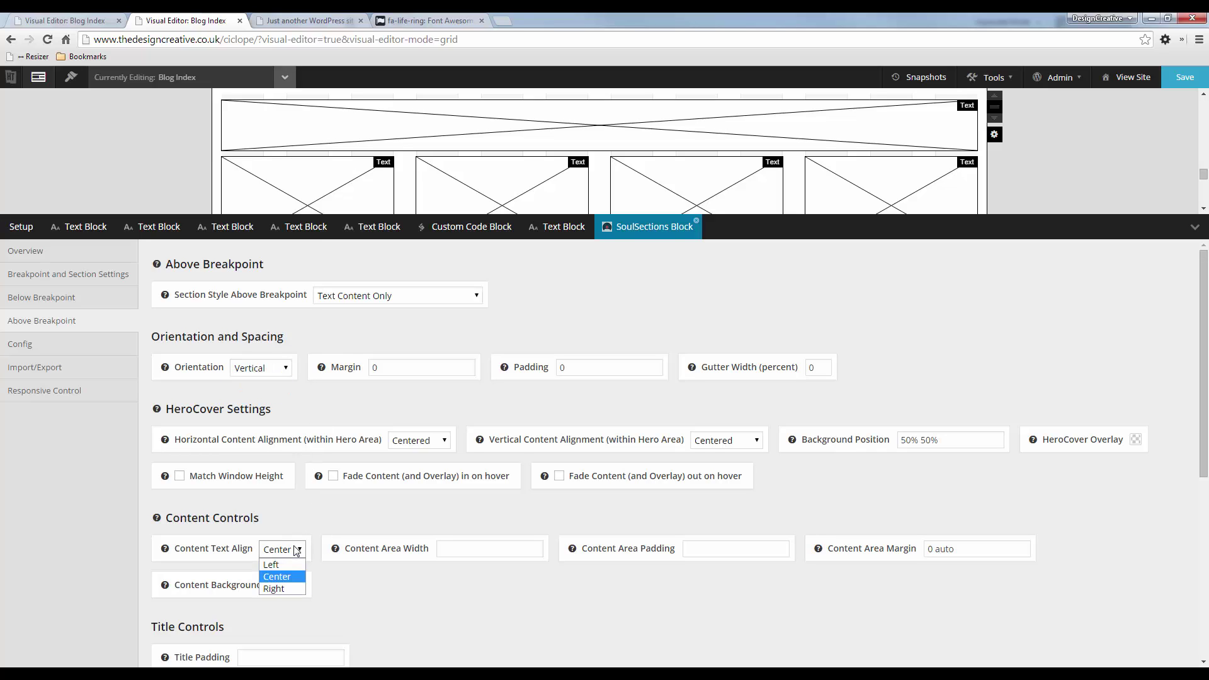
{"action": "left_click", "coordinate": [277, 588]}
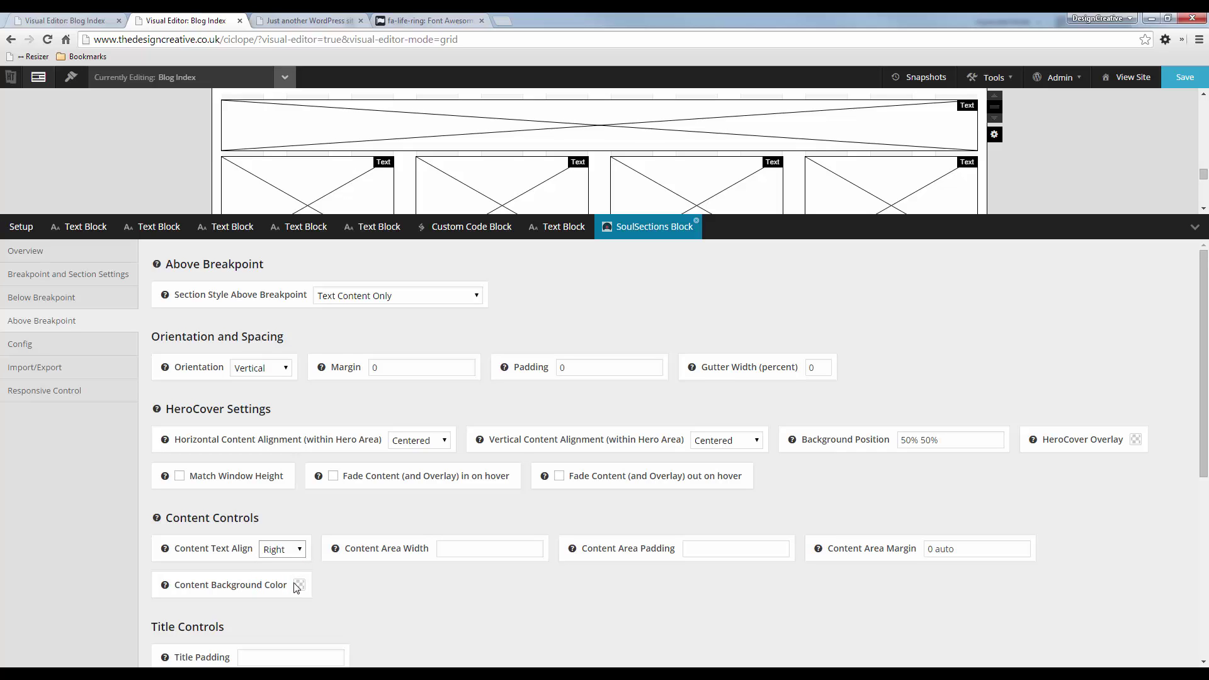
{"action": "key", "text": "ctrl+s"}
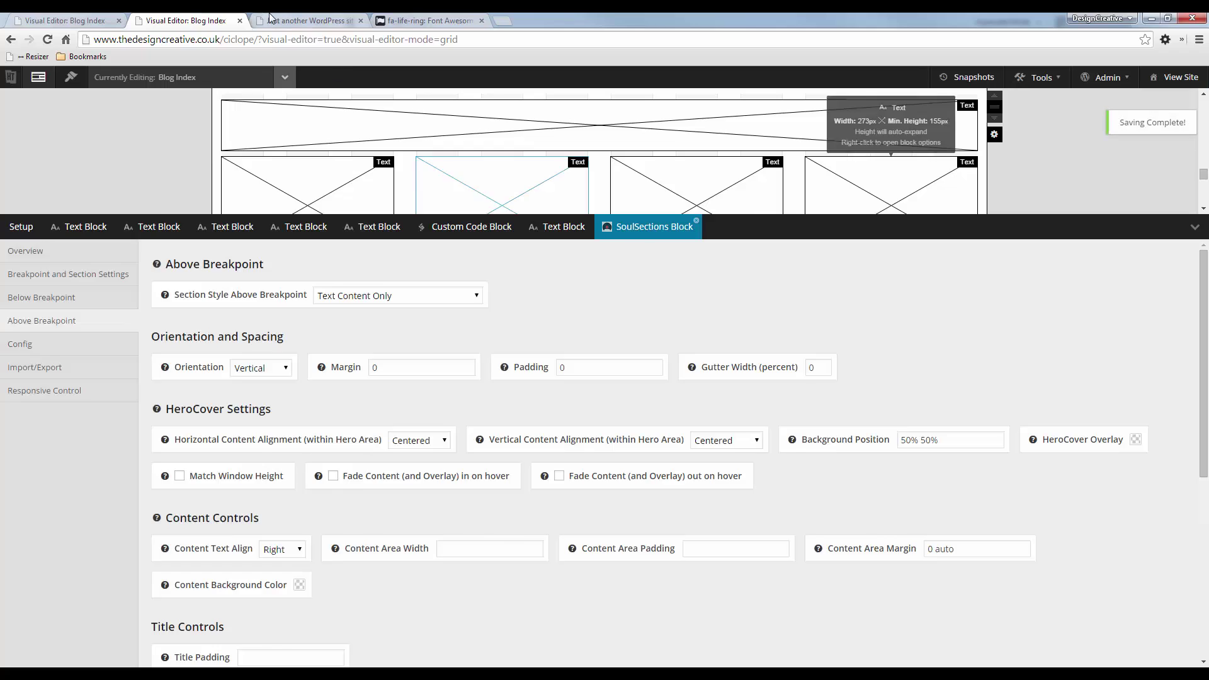
Reload the live Ciclope page and check the Feedback system and Social media login texts below the inspiration section.
{"action": "key", "text": "ctrl+Tab"}
{"action": "key", "text": "F5"}
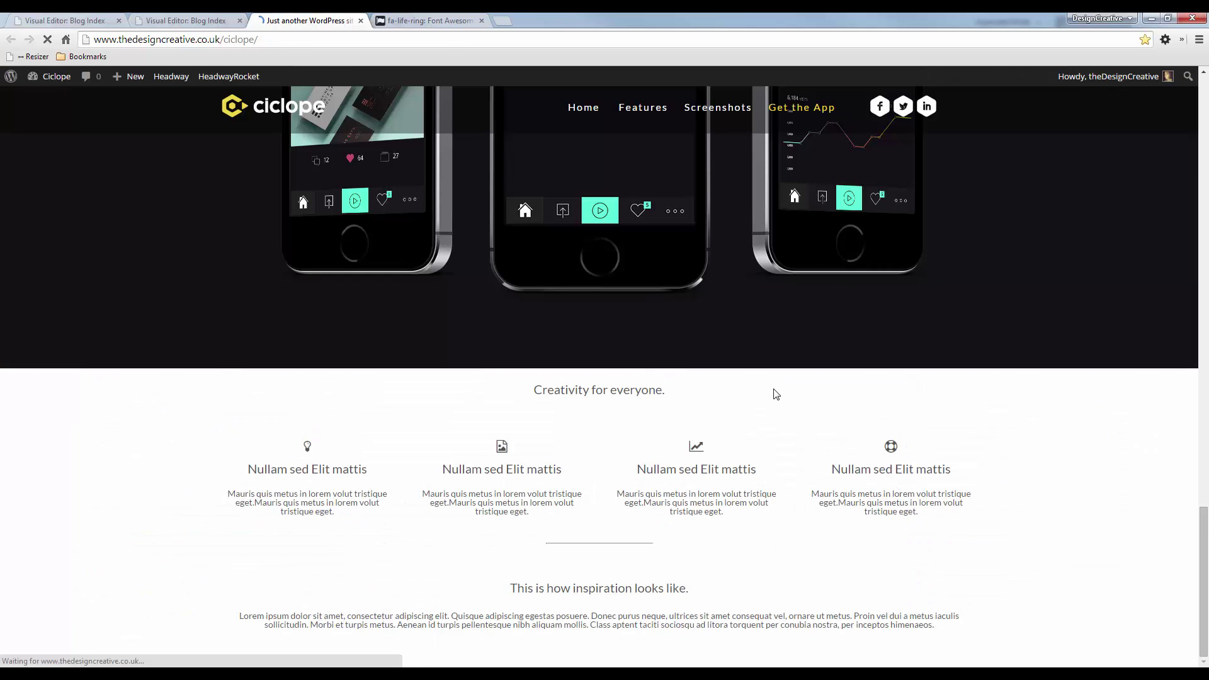
{"action": "scroll", "coordinate": [549, 325], "scroll_direction": "down", "scroll_amount": 2}
{"action": "scroll", "coordinate": [549, 325], "scroll_direction": "down", "scroll_amount": 1}
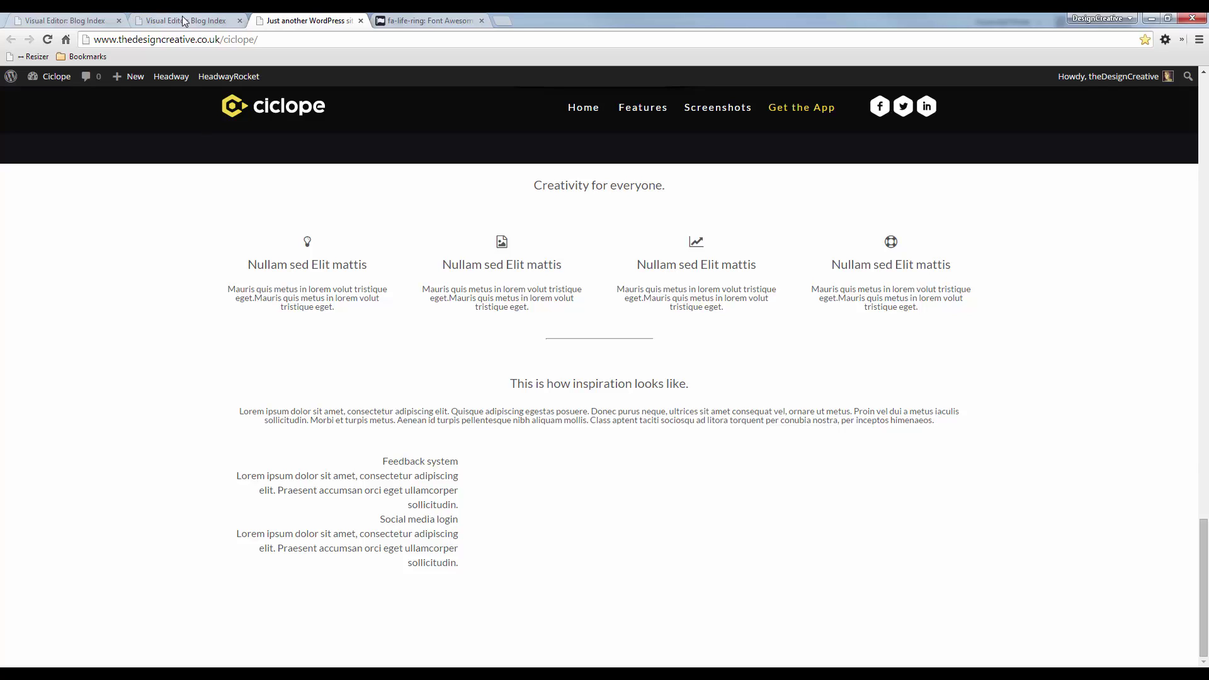
{"action": "left_click_drag", "start_coordinate": [381, 461], "coordinate": [440, 506]}
{"action": "left_click", "coordinate": [464, 517]}
{"action": "triple_click", "coordinate": [461, 505]}
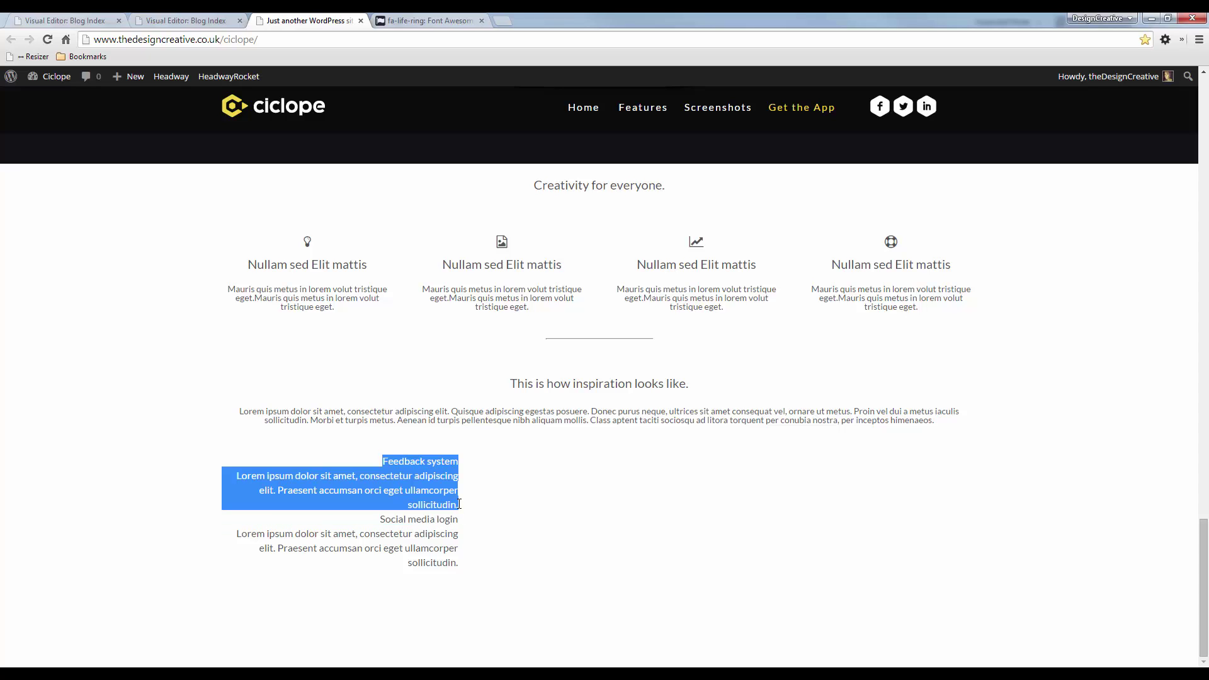
Return to the Visual Editor and give the first SoulSections subsection the alias "feedback".
{"action": "left_click", "coordinate": [192, 19]}
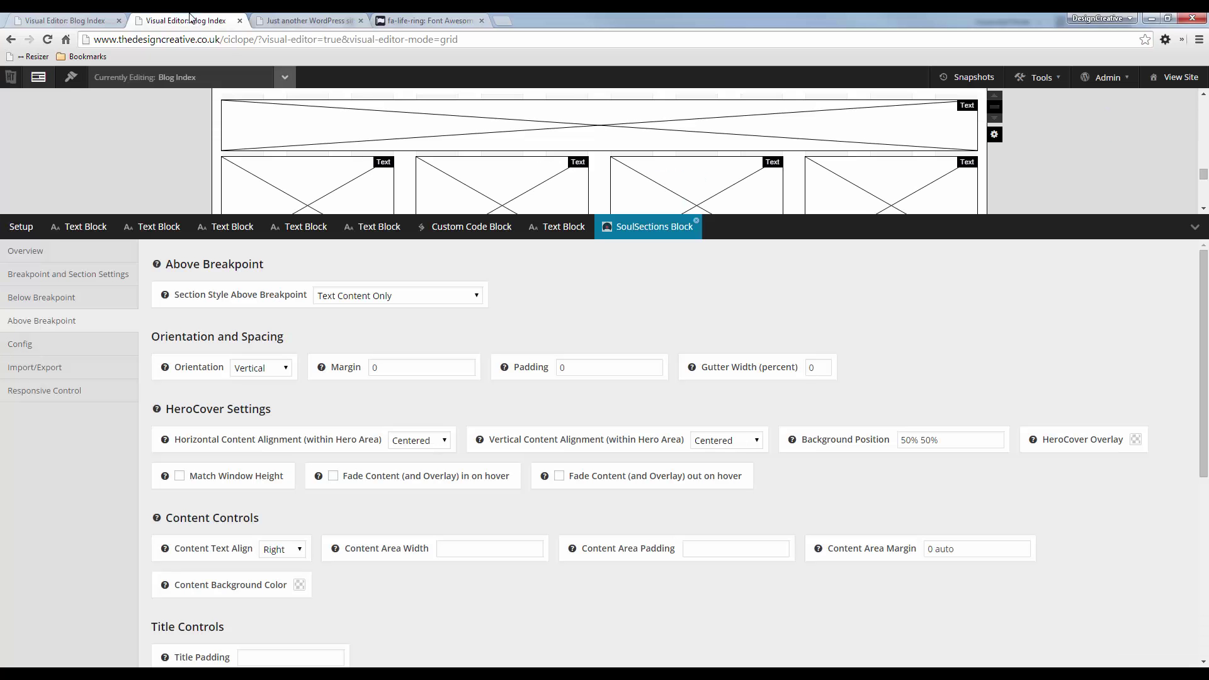
{"action": "scroll", "coordinate": [288, 398], "scroll_direction": "down", "scroll_amount": 1}
{"action": "scroll", "coordinate": [288, 403], "scroll_direction": "up", "scroll_amount": 1}
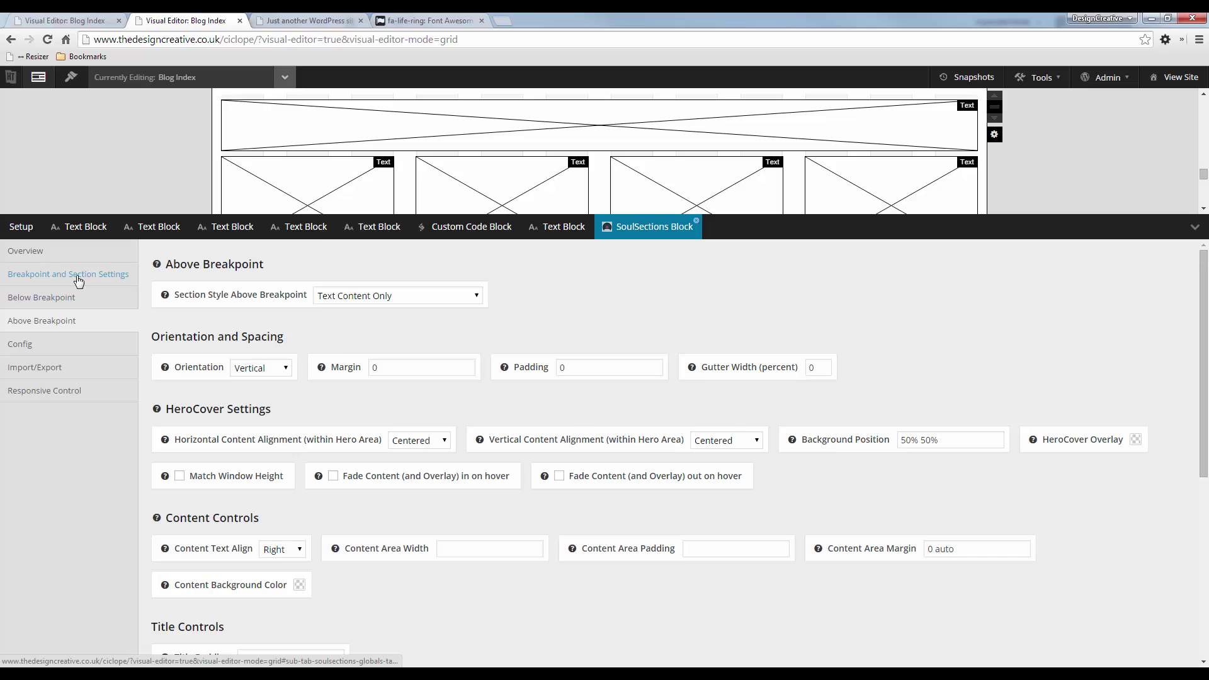
{"action": "left_click", "coordinate": [81, 275]}
{"action": "left_click", "coordinate": [312, 366]}
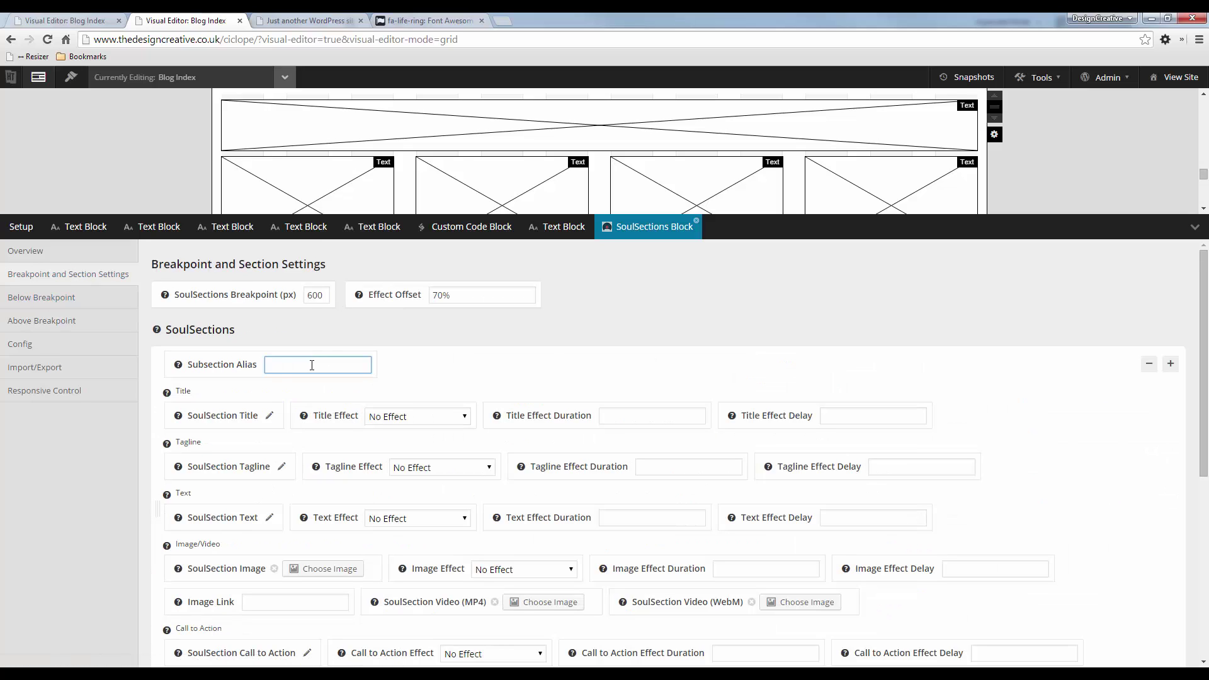
{"action": "mouse_move", "coordinate": [182, 370]}
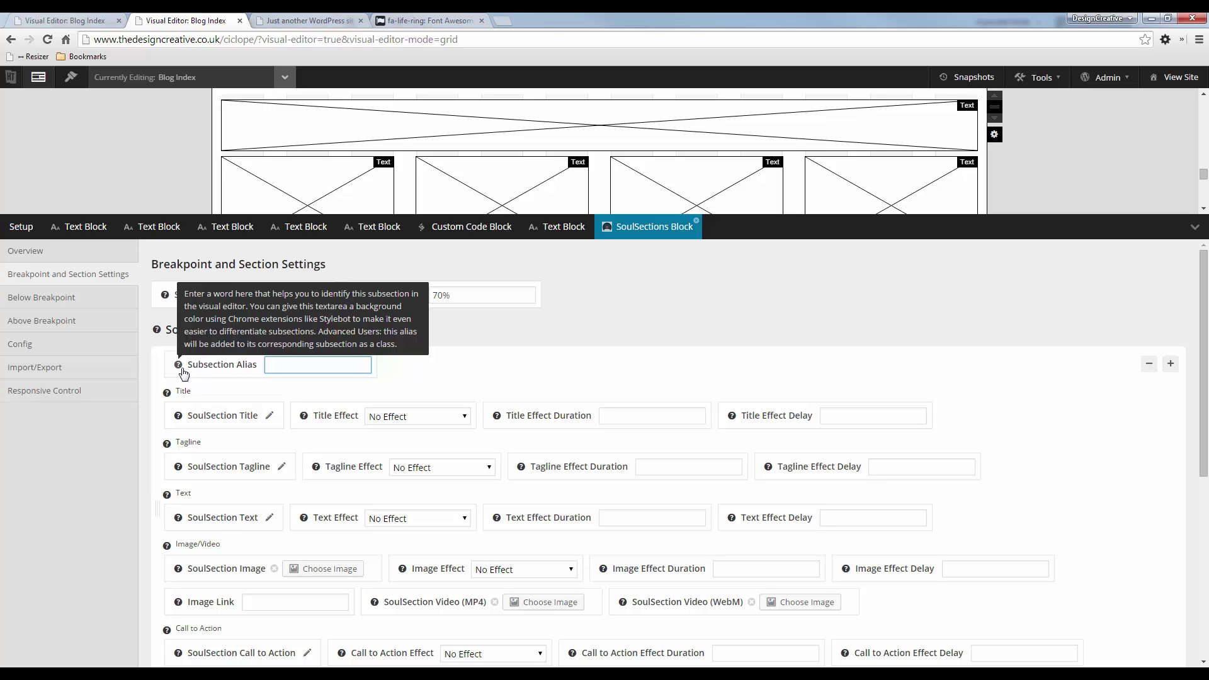
{"action": "key", "text": "alt+Tab"}
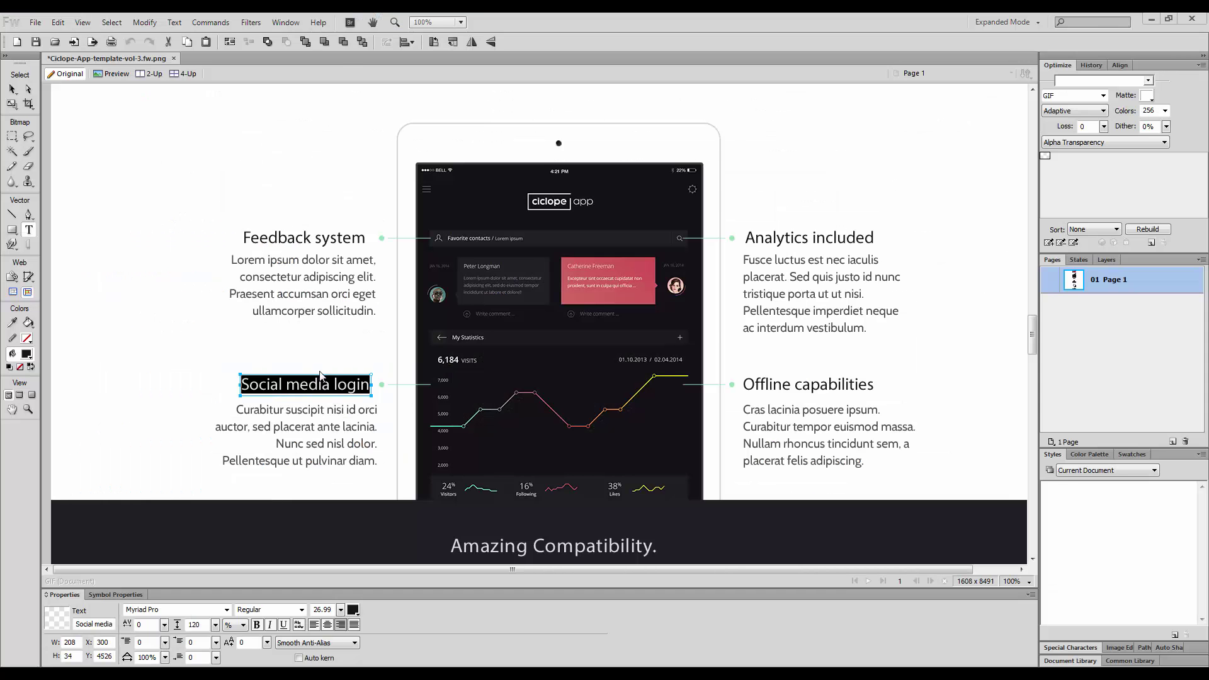
{"action": "key", "text": "alt+Tab"}
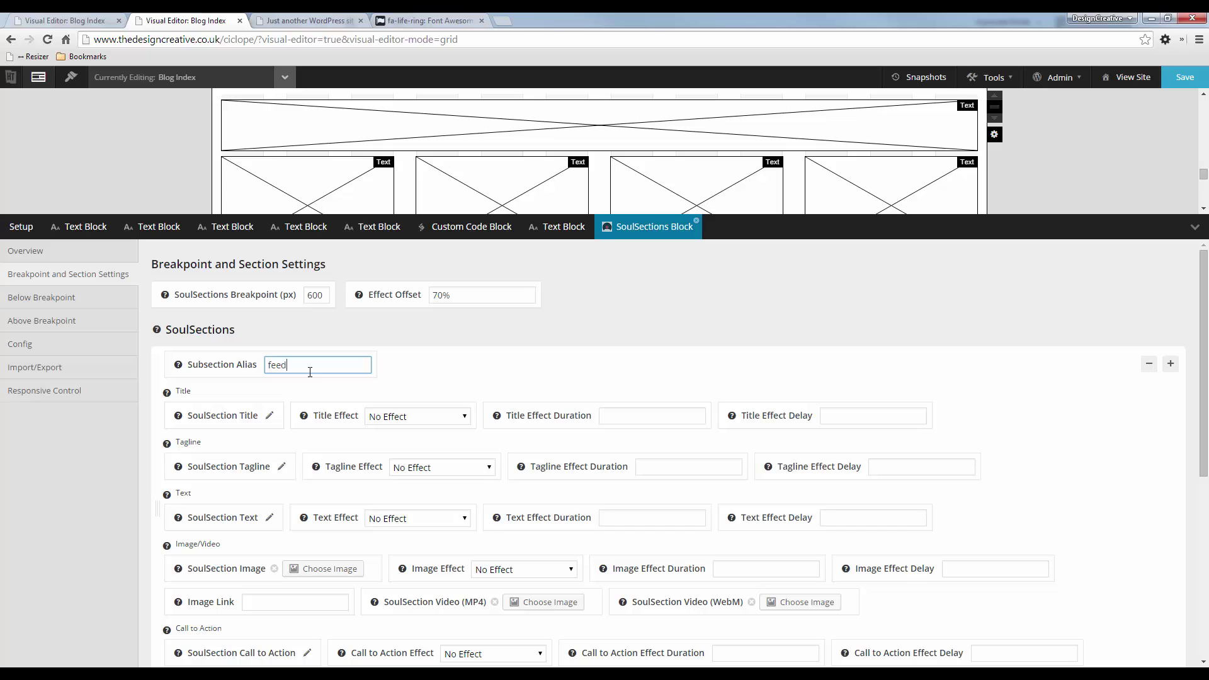
{"action": "scroll", "coordinate": [312, 374], "scroll_direction": "down", "scroll_amount": 3}
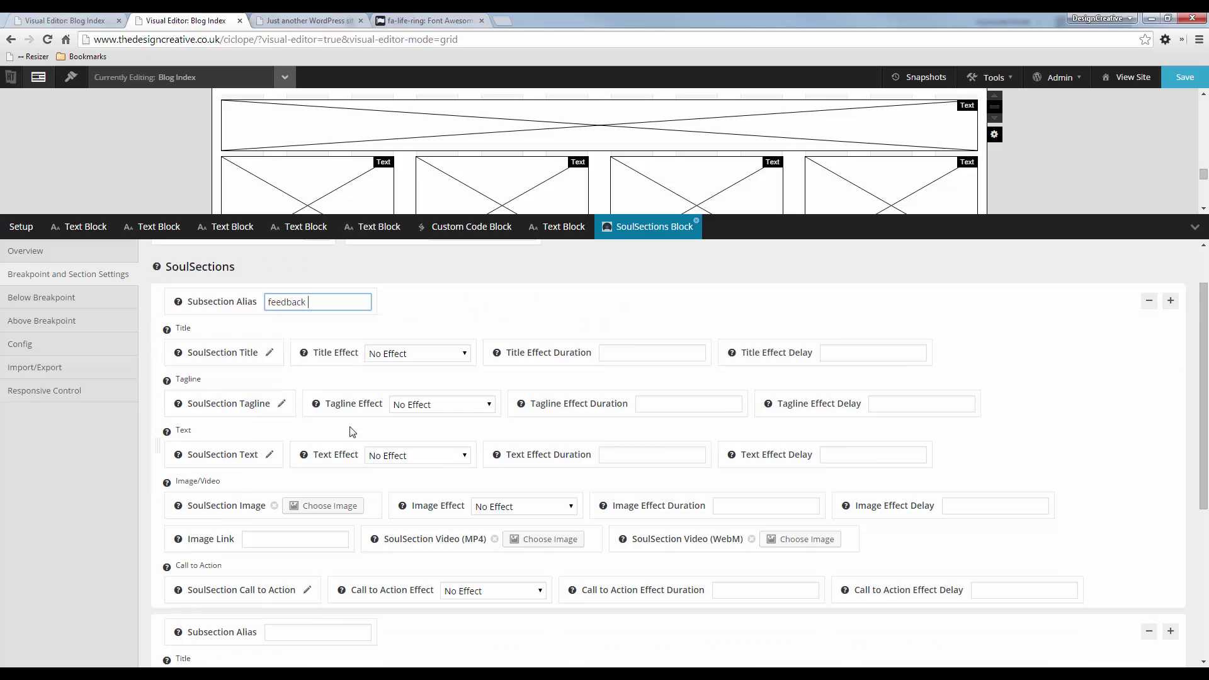
Give the second SoulSections subsection the alias "social" and save the layout.
{"action": "key", "text": "alt+Tab"}
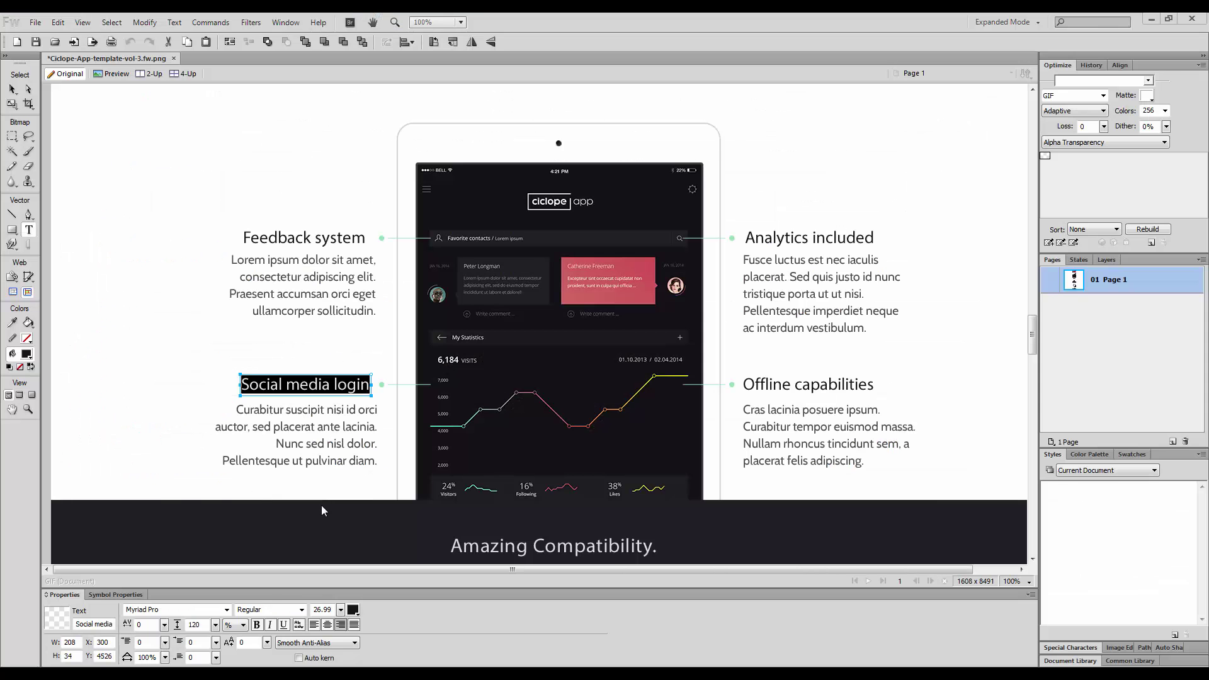
{"action": "key", "text": "alt+Tab"}
{"action": "left_click", "coordinate": [321, 505]}
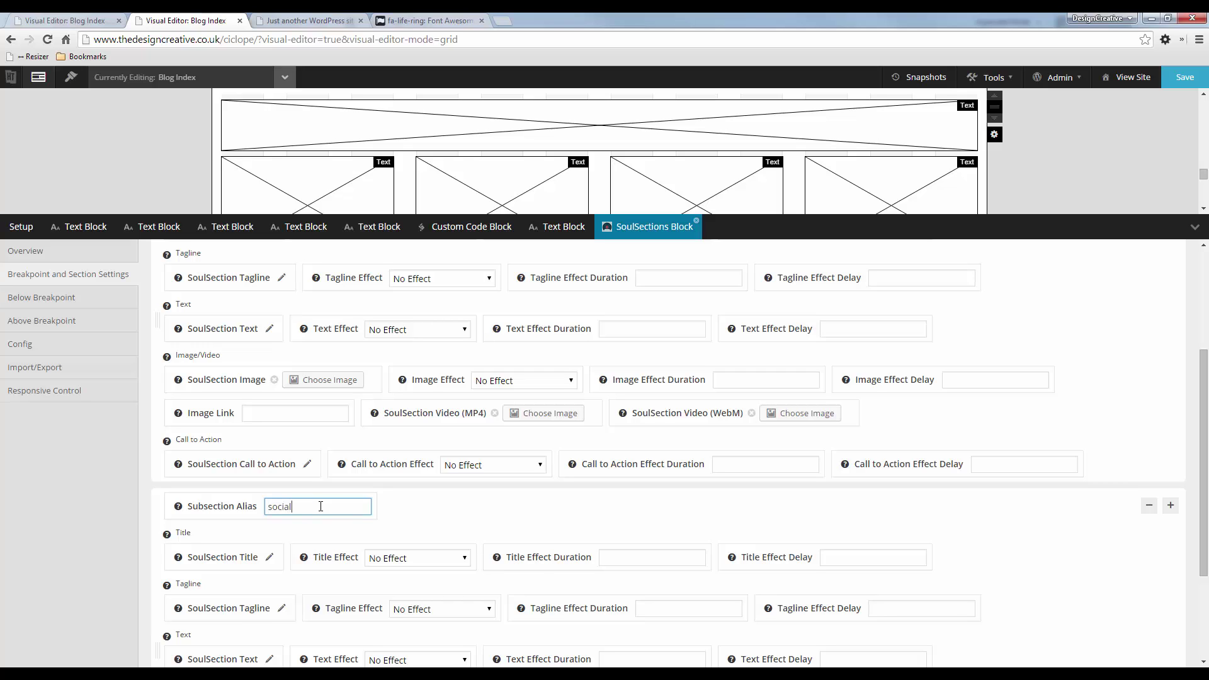
{"action": "scroll", "coordinate": [347, 428], "scroll_direction": "up", "scroll_amount": 3}
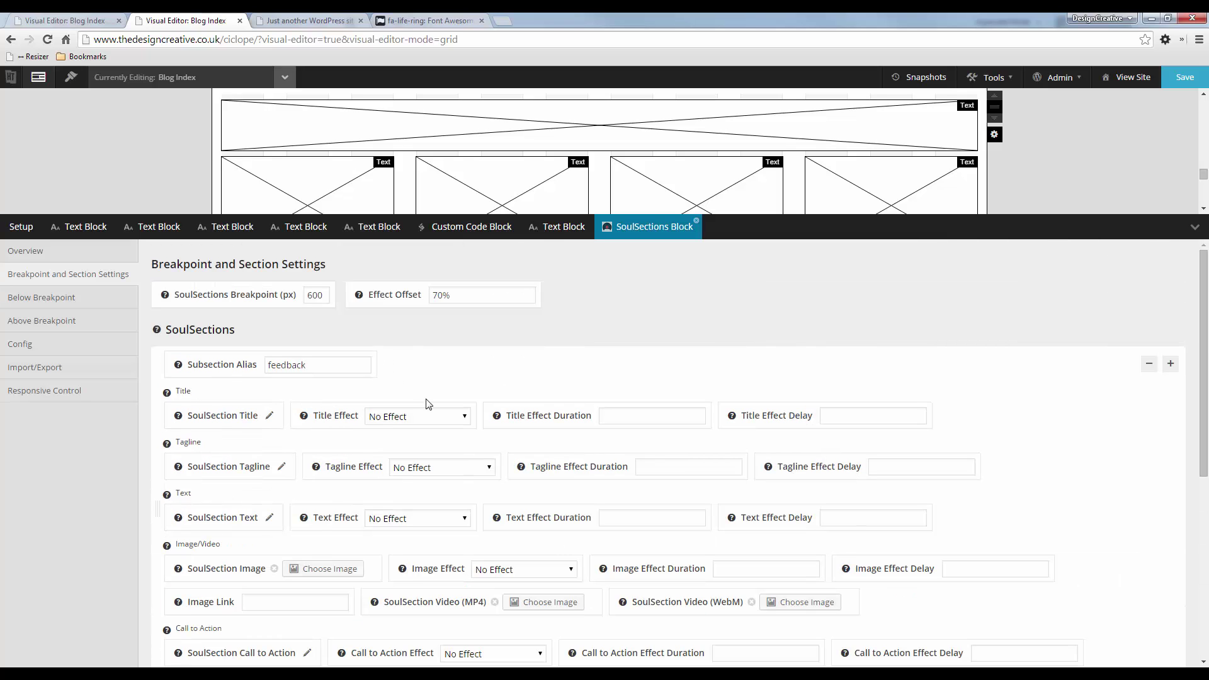
{"action": "left_click", "coordinate": [1184, 77]}
Collapse the block options and duplicate the SoulSections block in the grid.
{"action": "left_click", "coordinate": [1194, 227]}
{"action": "right_click", "coordinate": [327, 502]}
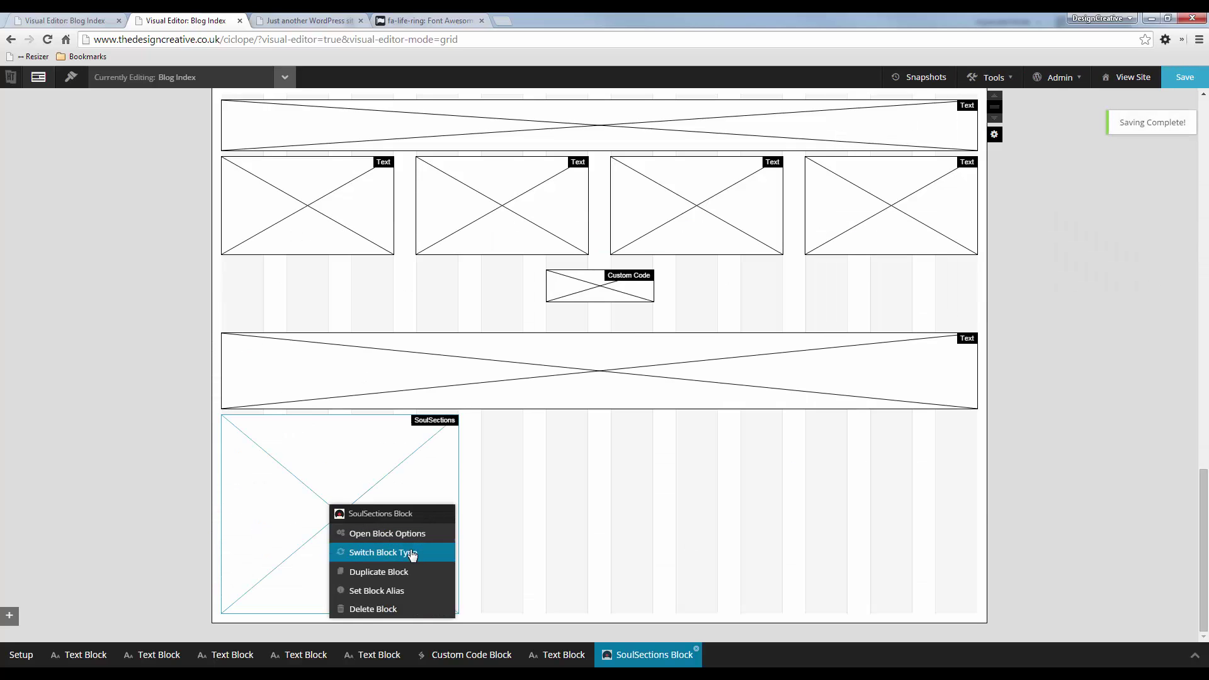
{"action": "left_click", "coordinate": [397, 571]}
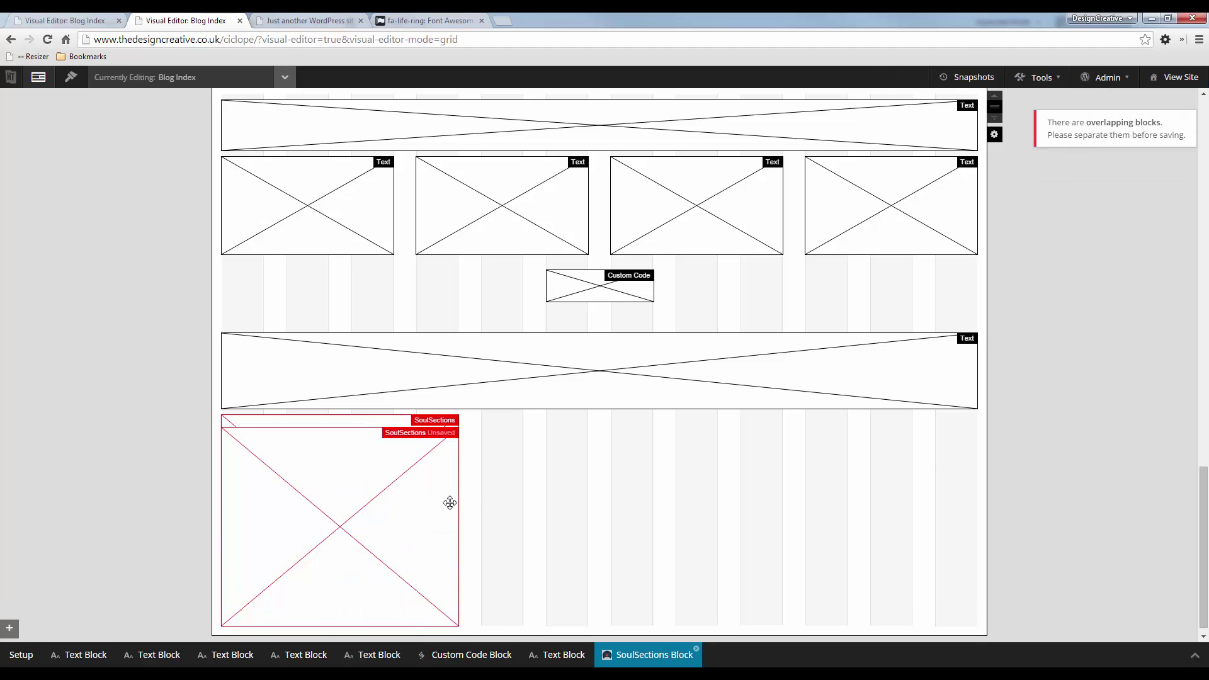
Move the duplicate to the grid's right edge, level with the original, and narrow both SoulSections blocks to 273 px.
{"action": "left_click_drag", "start_coordinate": [448, 503], "coordinate": [925, 510]}
{"action": "left_click_drag", "start_coordinate": [746, 498], "coordinate": [812, 499]}
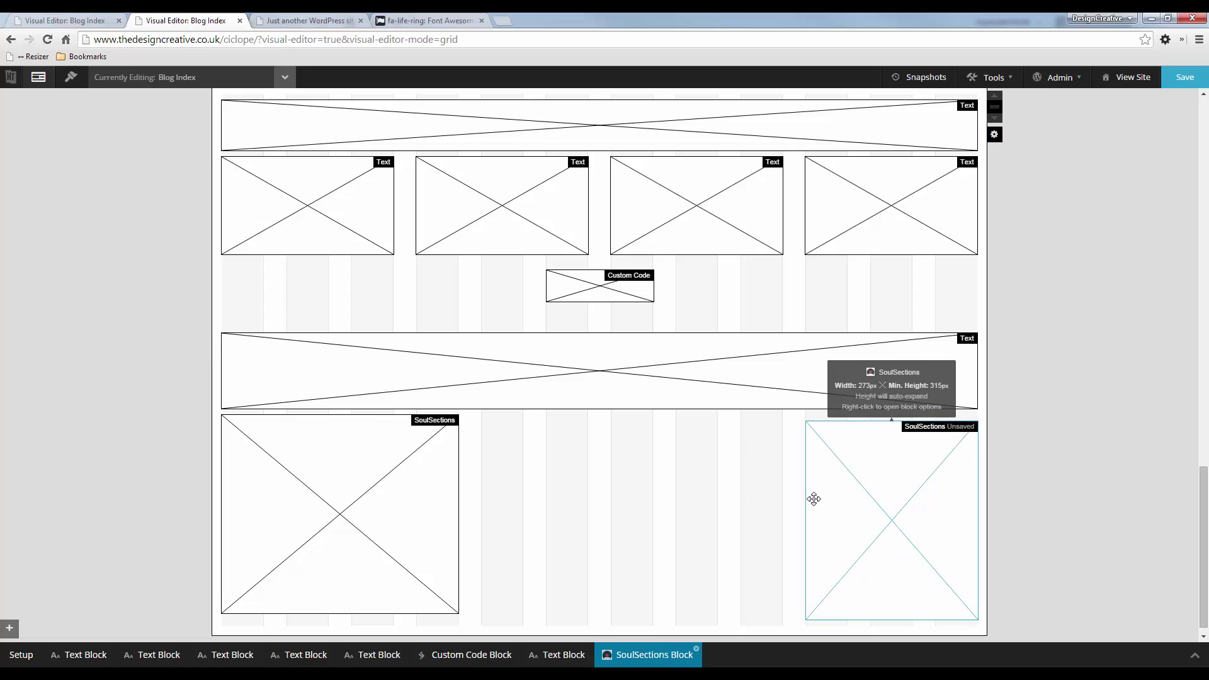
{"action": "left_click_drag", "start_coordinate": [452, 500], "coordinate": [416, 500]}
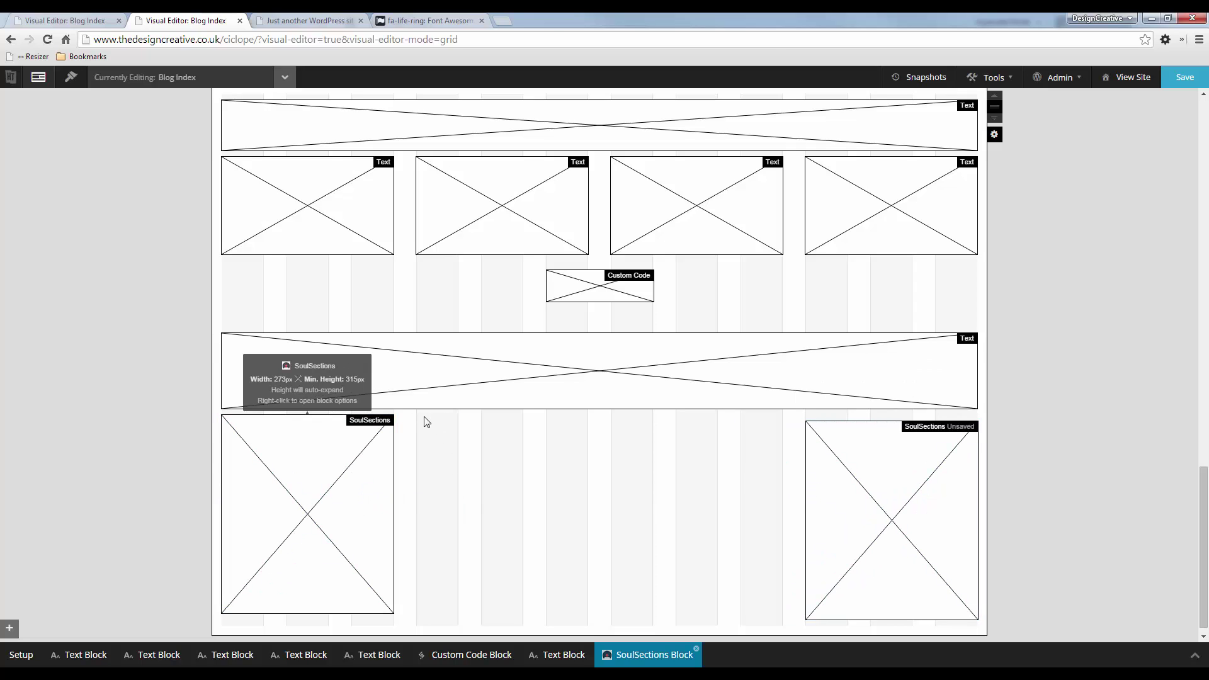
Set the duplicated SoulSections block's content text alignment above the breakpoint to Left.
{"action": "right_click", "coordinate": [878, 484]}
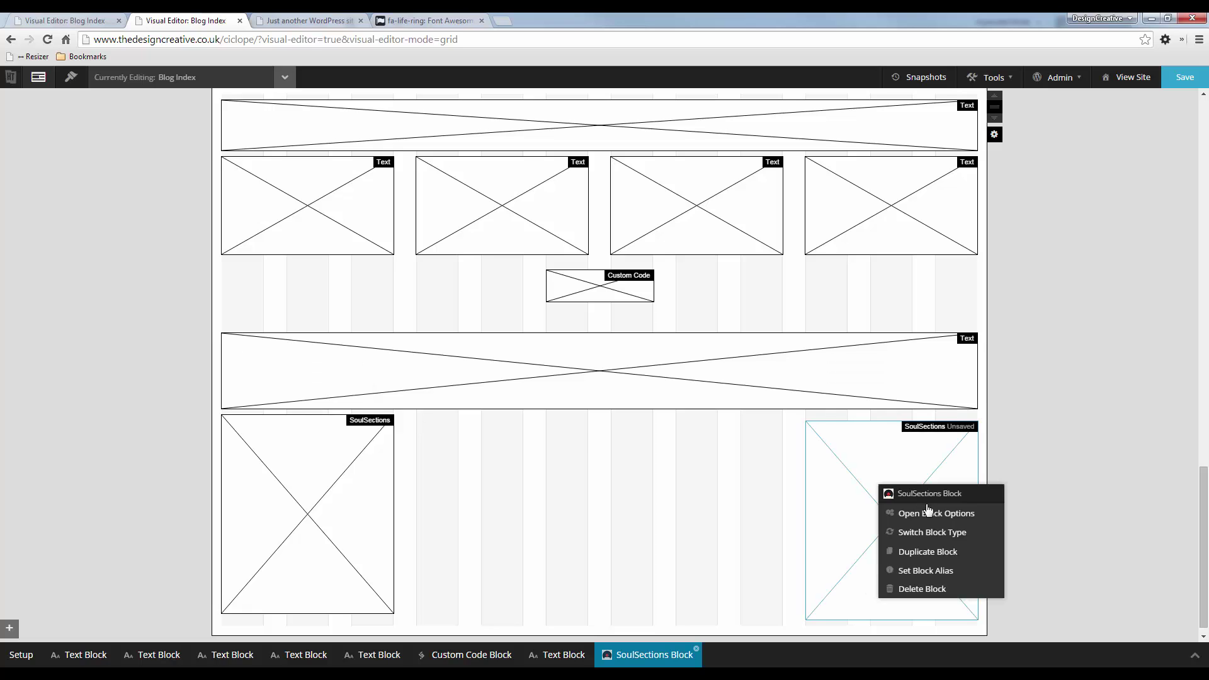
{"action": "left_click", "coordinate": [928, 511]}
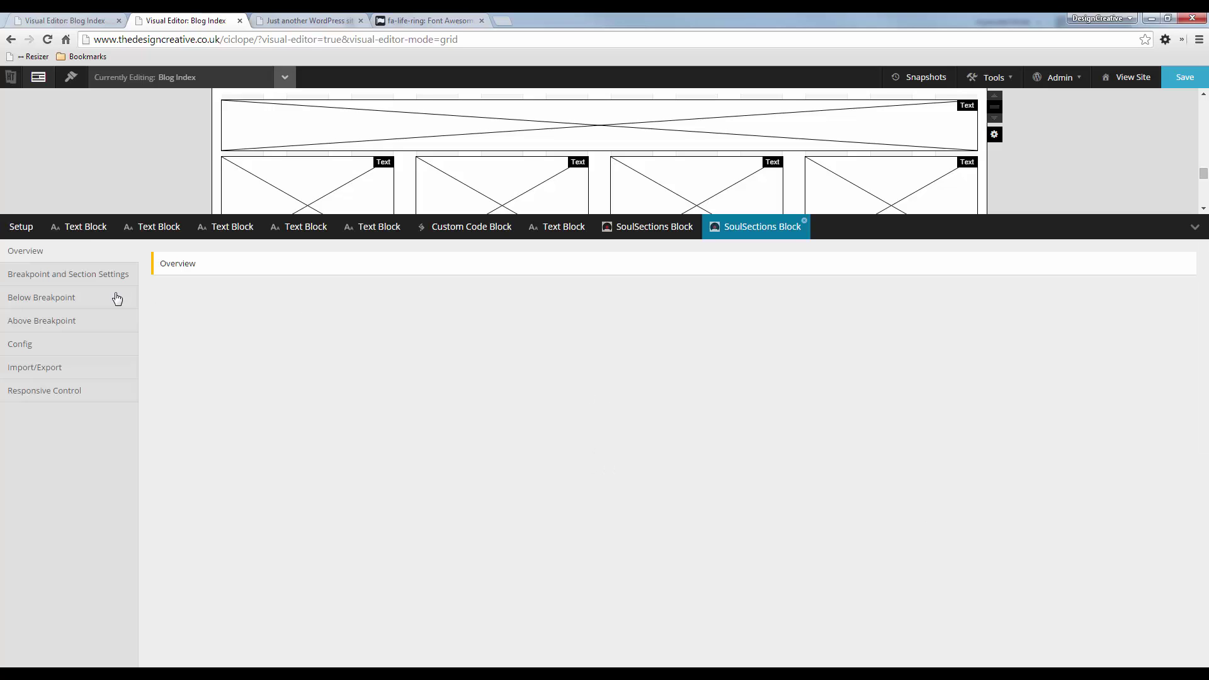
{"action": "left_click", "coordinate": [84, 323]}
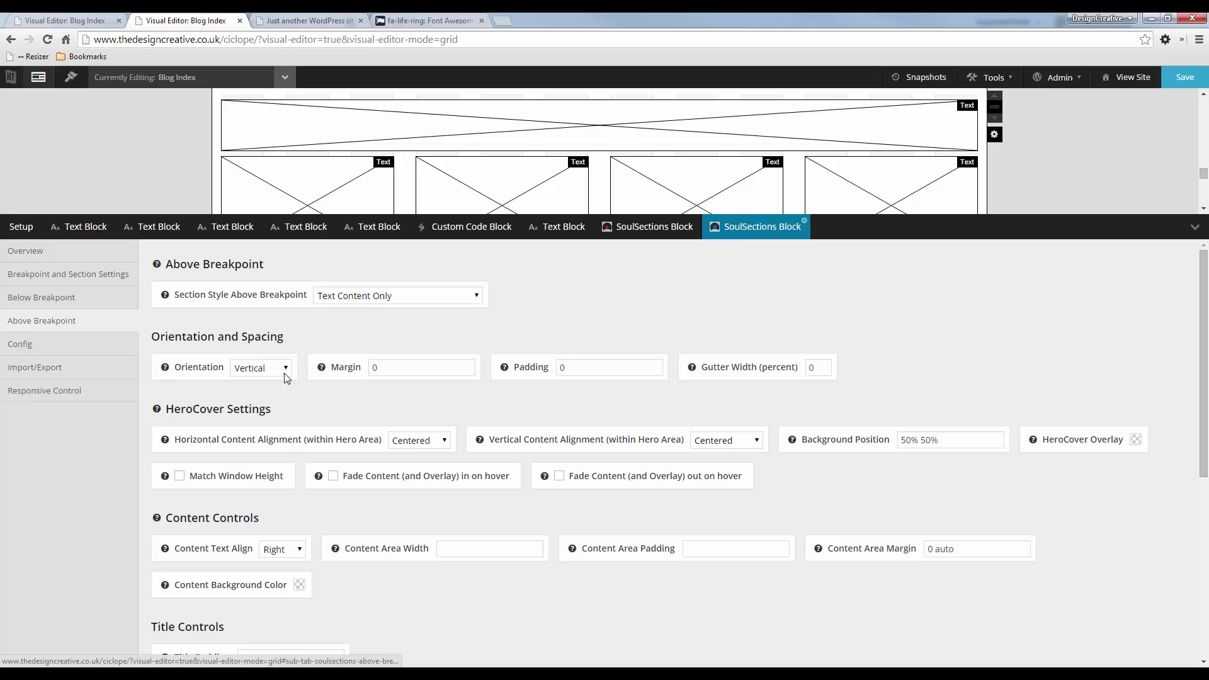
{"action": "left_click", "coordinate": [290, 550]}
{"action": "left_click", "coordinate": [287, 563]}
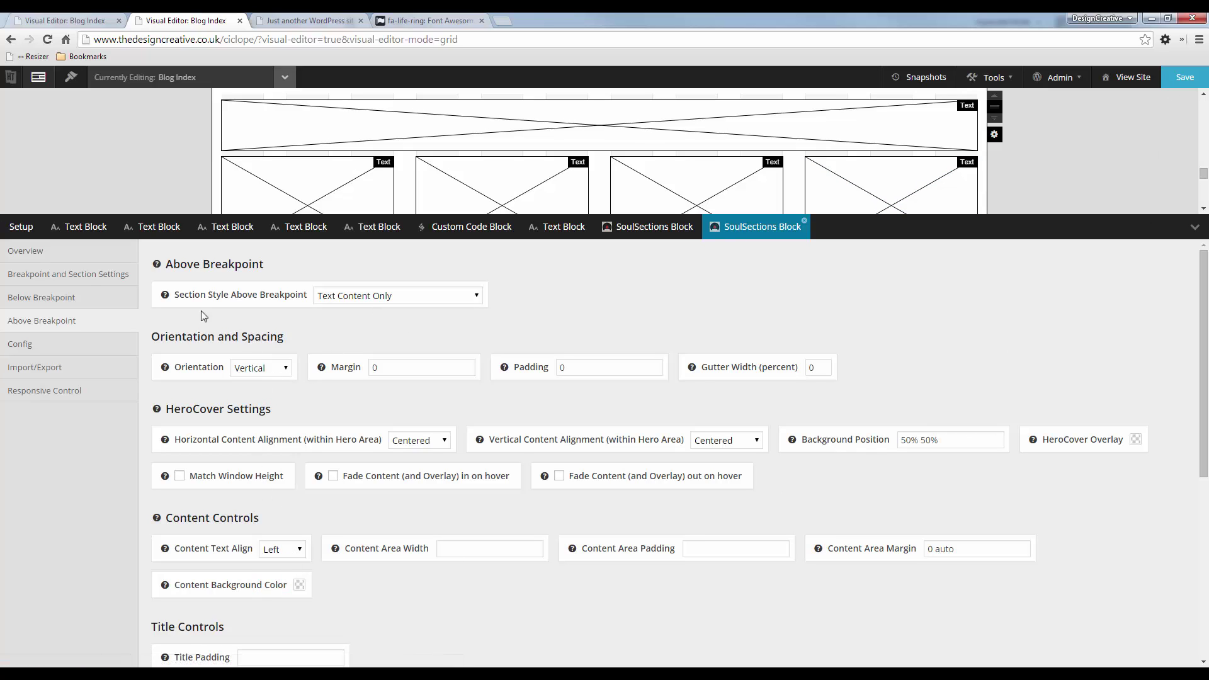
Change the first subsection's alias in the duplicated block to "analytics".
{"action": "left_click", "coordinate": [84, 275]}
{"action": "double_click", "coordinate": [319, 363]}
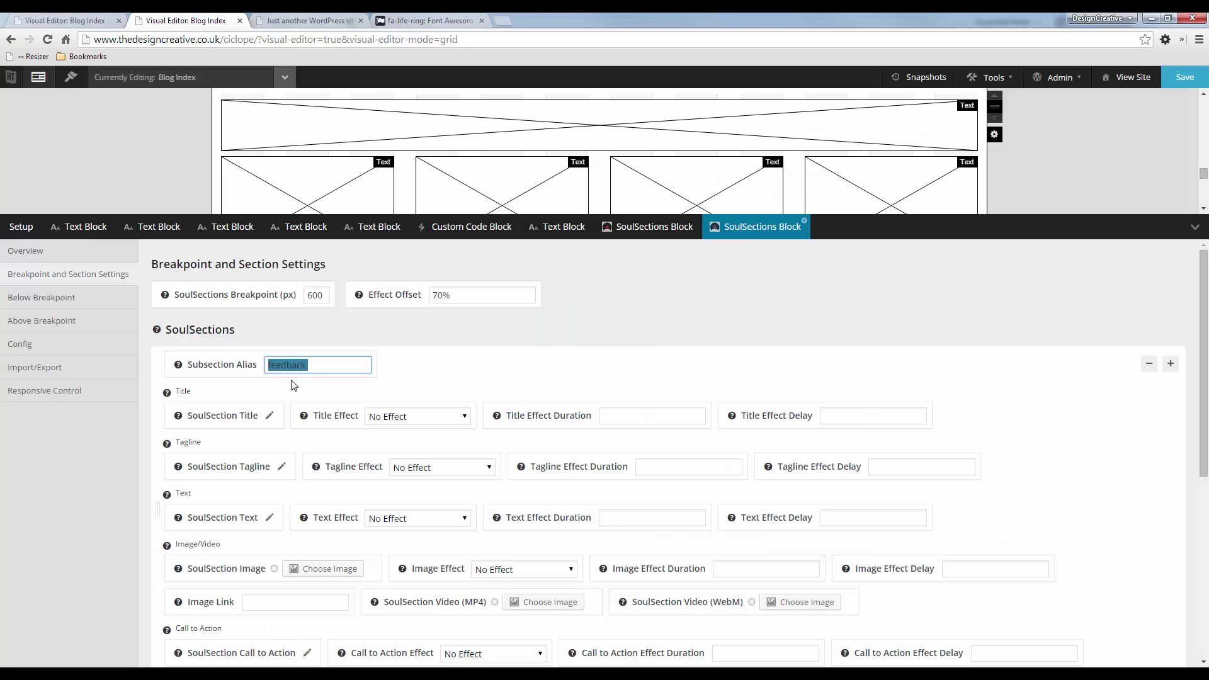
{"action": "type", "text": "analytics"}
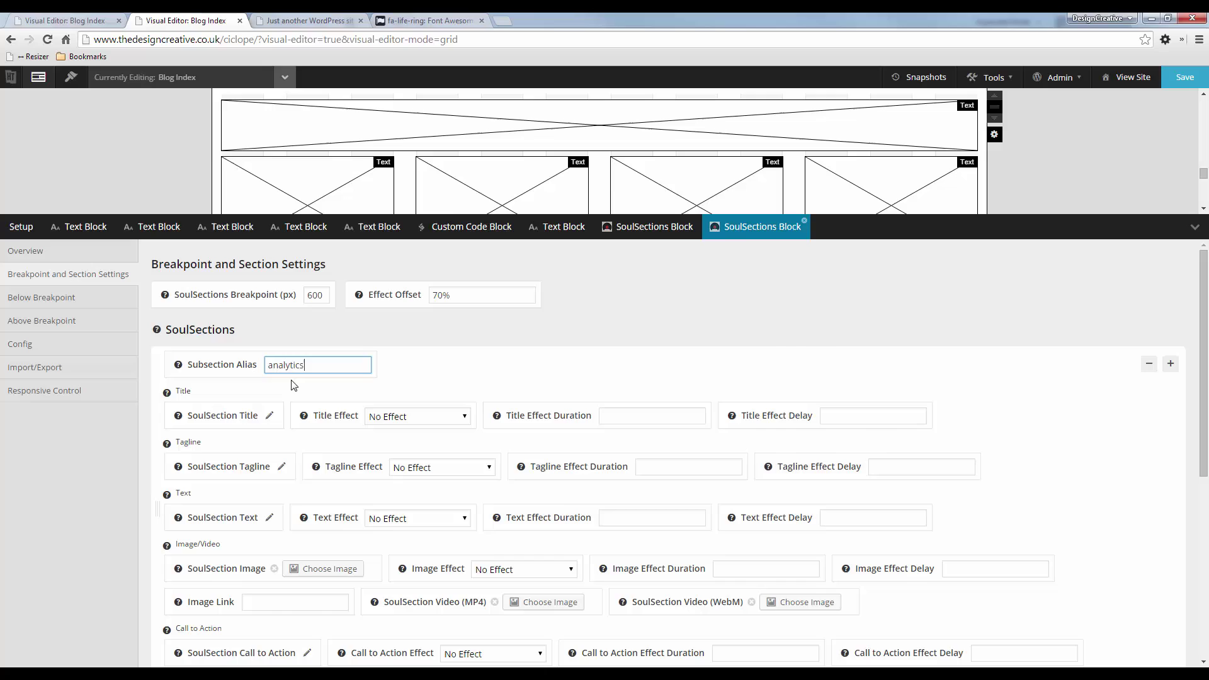
Replace the first subsection's title in the duplicated block with "Analytics included", copied from the mockup in Fireworks.
{"action": "key", "text": "alt+Tab"}
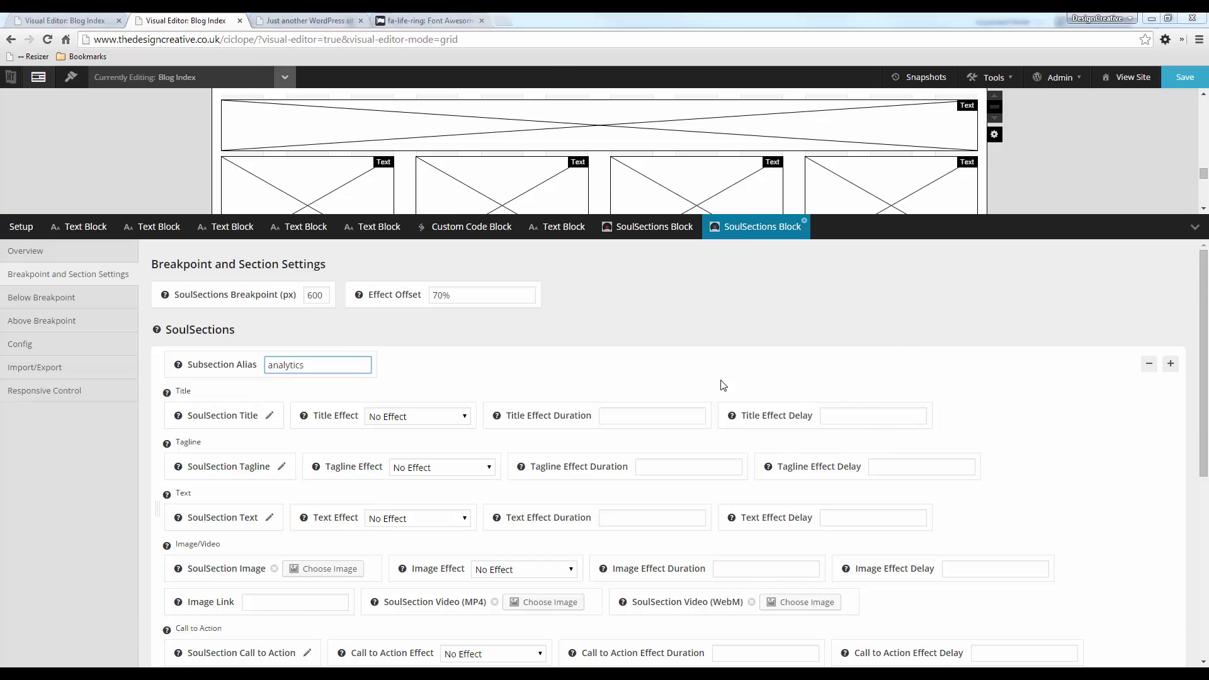
{"action": "triple_click", "coordinate": [828, 243]}
{"action": "key", "text": "BackSpace"}
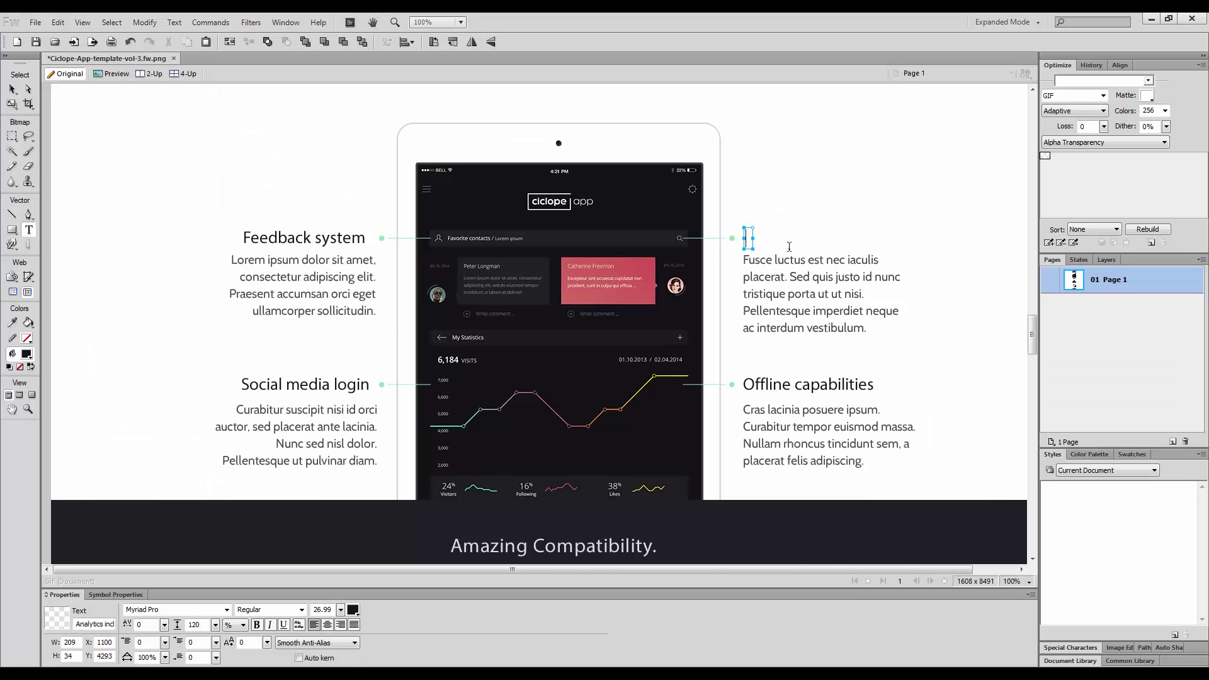
{"action": "key", "text": "ctrl+z"}
{"action": "key", "text": "ctrl+c"}
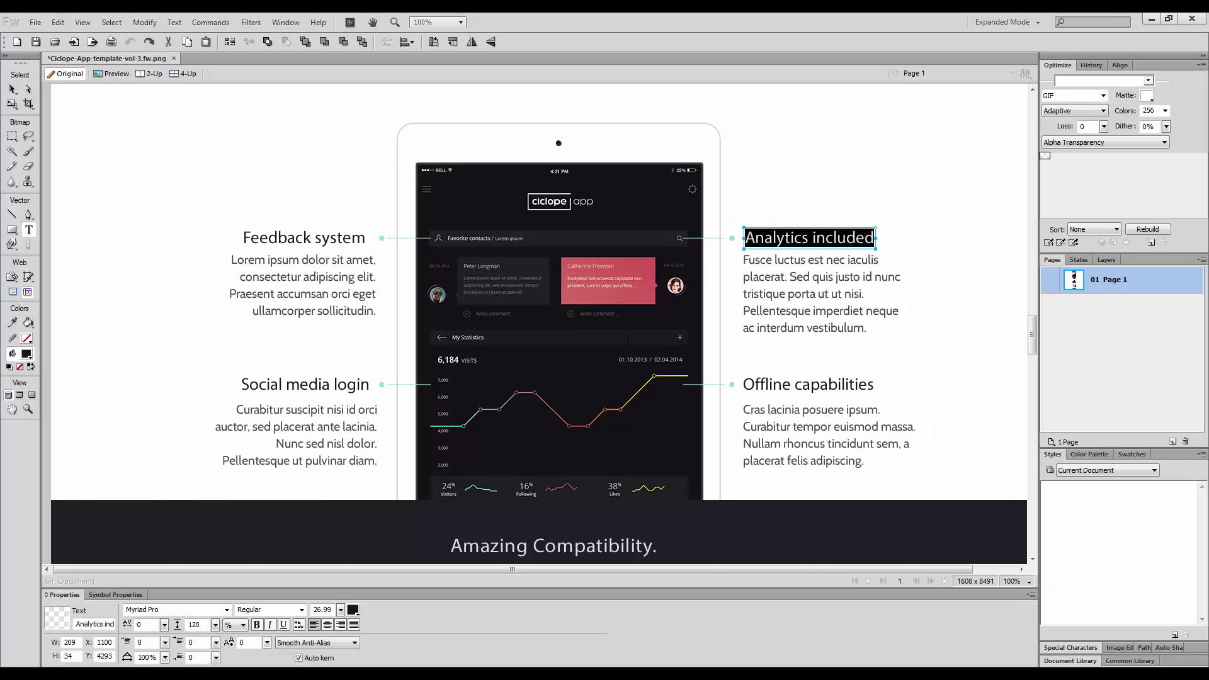
{"action": "key", "text": "alt+Tab"}
{"action": "left_click", "coordinate": [269, 416]}
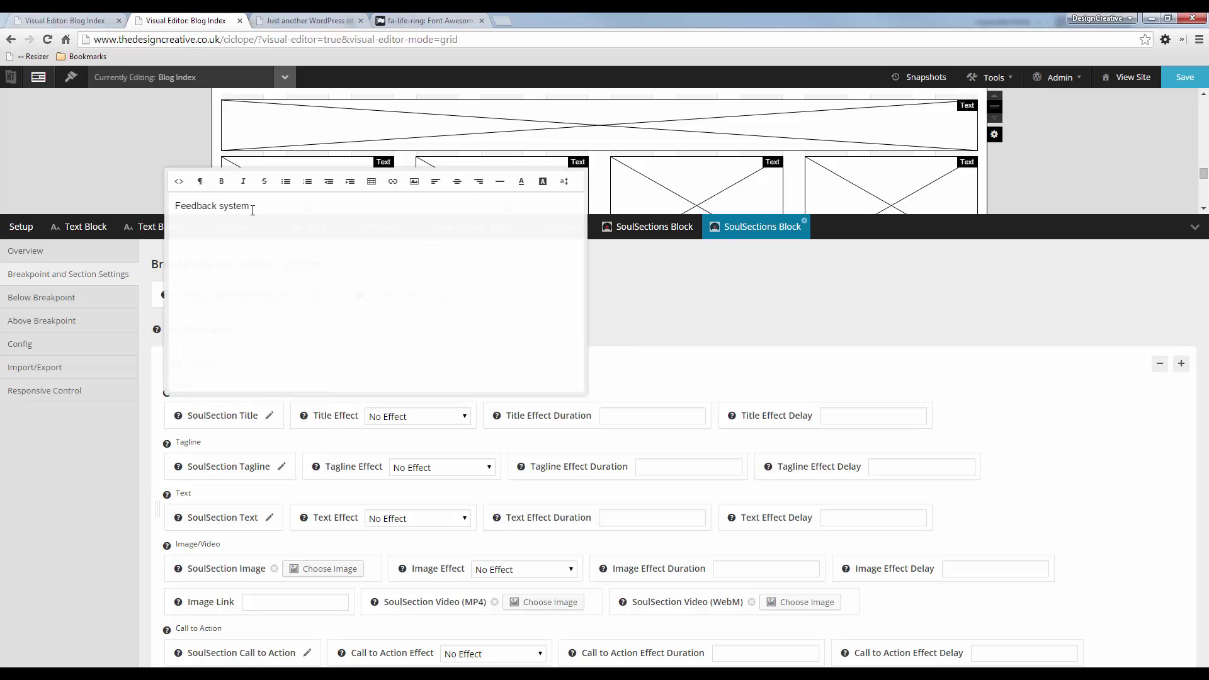
{"action": "left_click", "coordinate": [179, 181]}
{"action": "left_click_drag", "start_coordinate": [284, 206], "coordinate": [204, 206]}
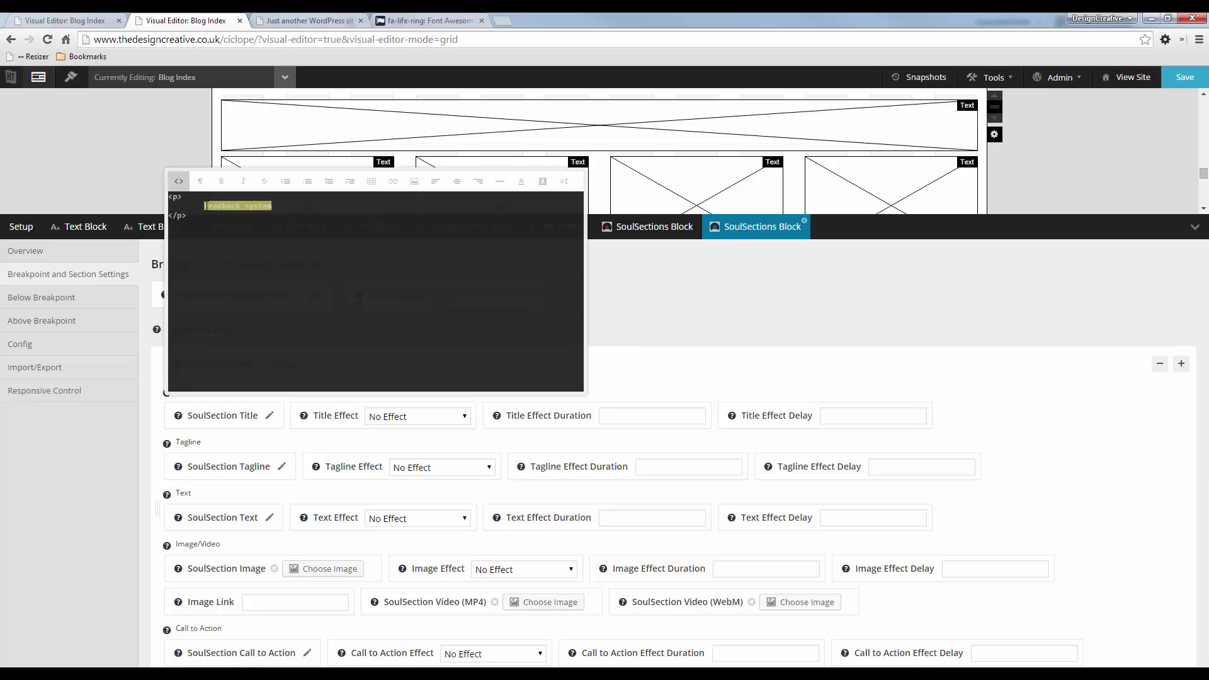
{"action": "key", "text": "ctrl+v"}
{"action": "left_click", "coordinate": [700, 313]}
Replace the second subsection's title in the duplicated block with "Offline capabilities", copied from the mockup in Fireworks.
{"action": "scroll", "coordinate": [440, 440], "scroll_direction": "down", "scroll_amount": 5}
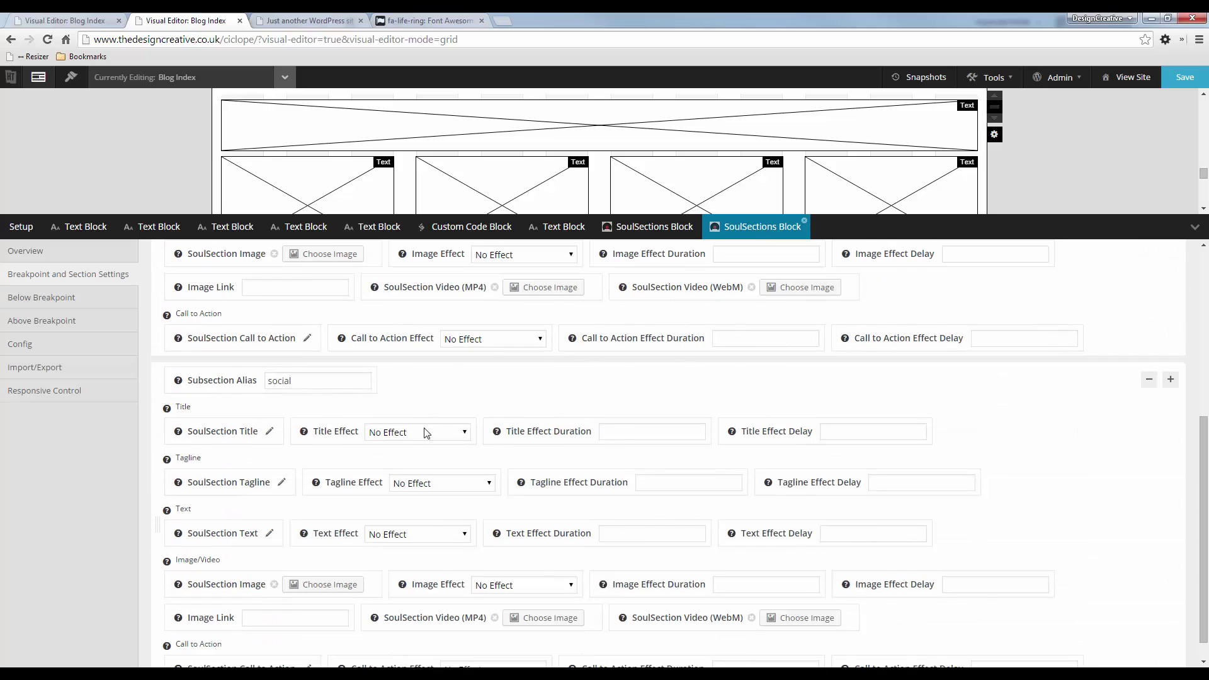
{"action": "key", "text": "alt+Tab"}
{"action": "triple_click", "coordinate": [809, 384]}
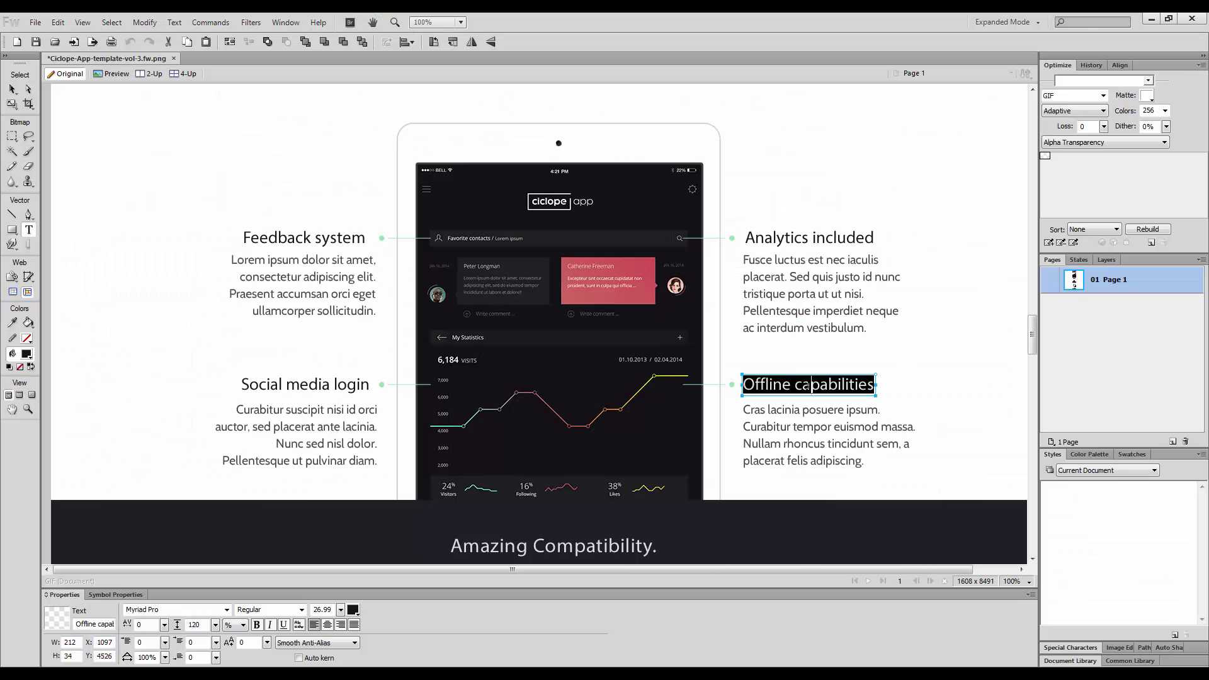
{"action": "key", "text": "alt+Tab"}
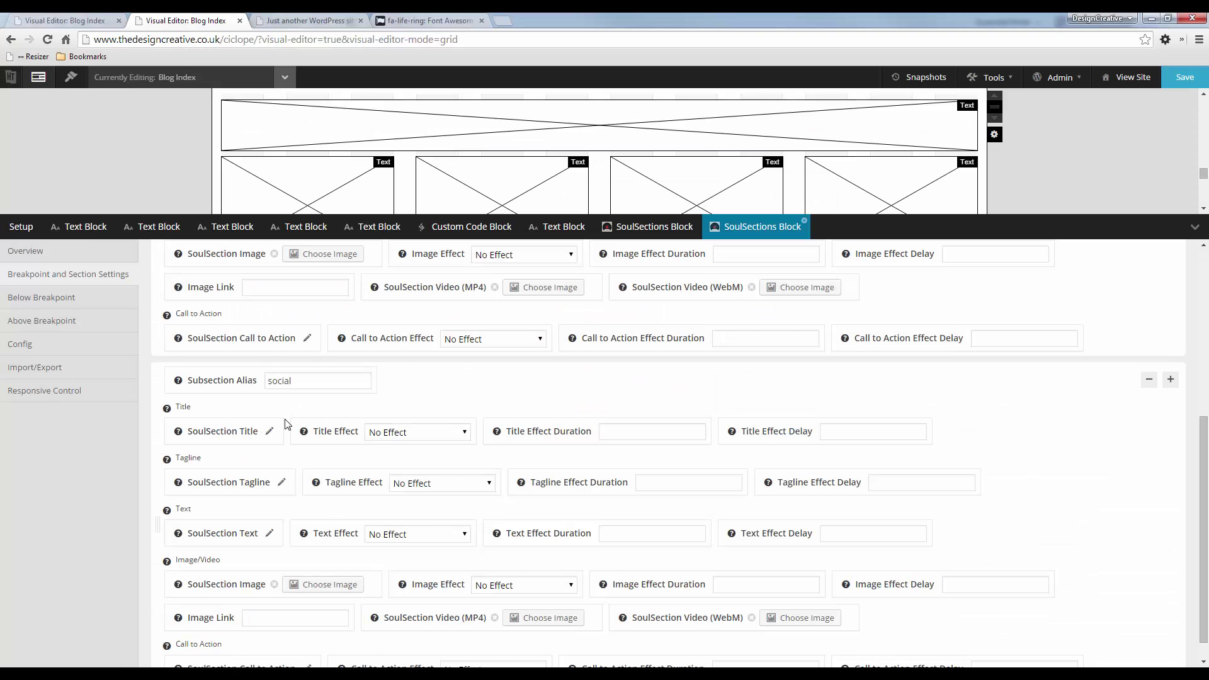
{"action": "left_click", "coordinate": [270, 433]}
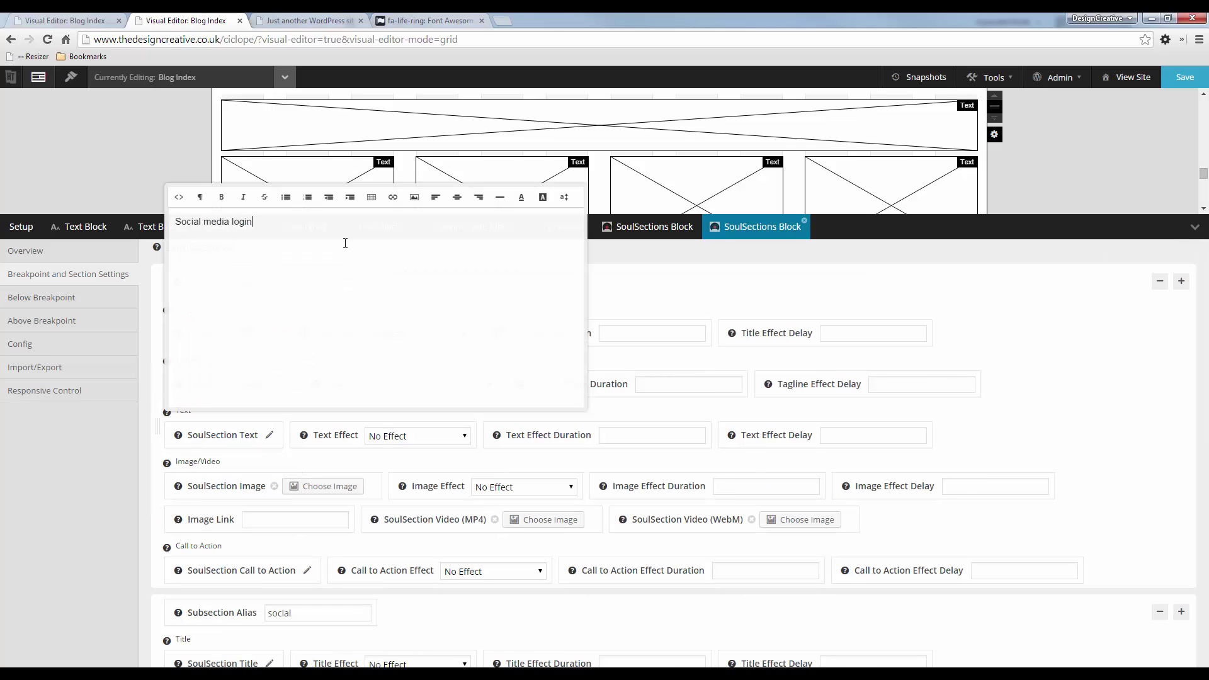
{"action": "left_click", "coordinate": [179, 197]}
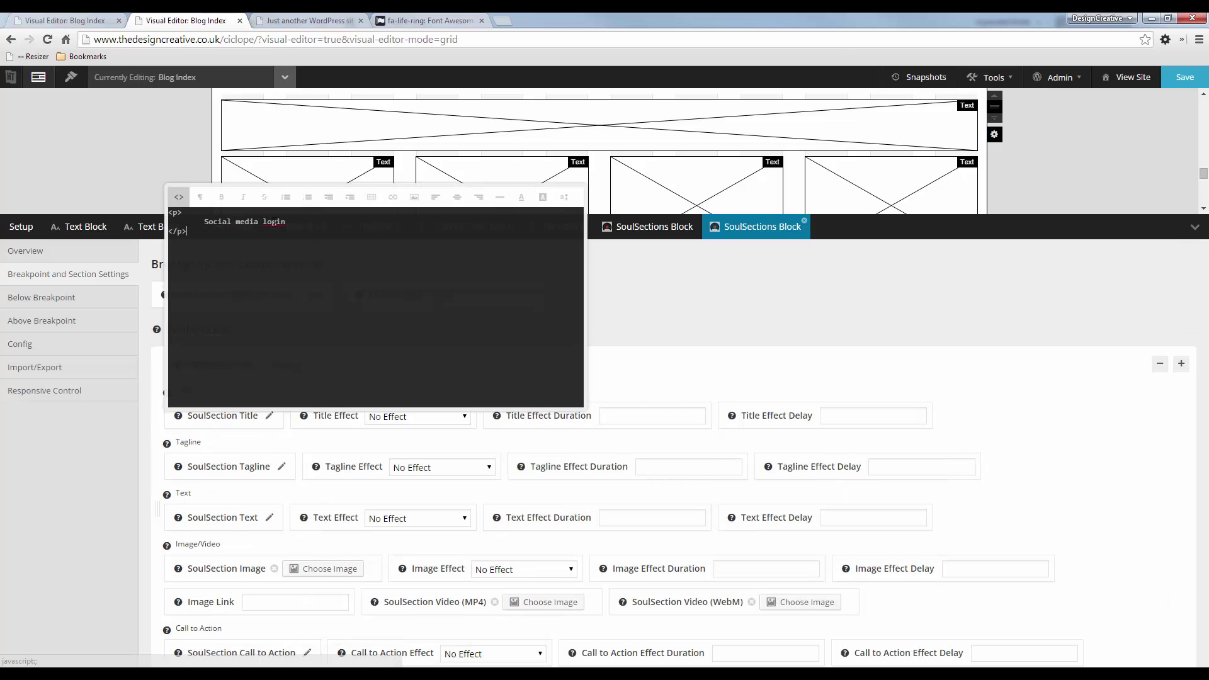
{"action": "left_click_drag", "start_coordinate": [285, 222], "coordinate": [198, 228]}
{"action": "key", "text": "ctrl+v"}
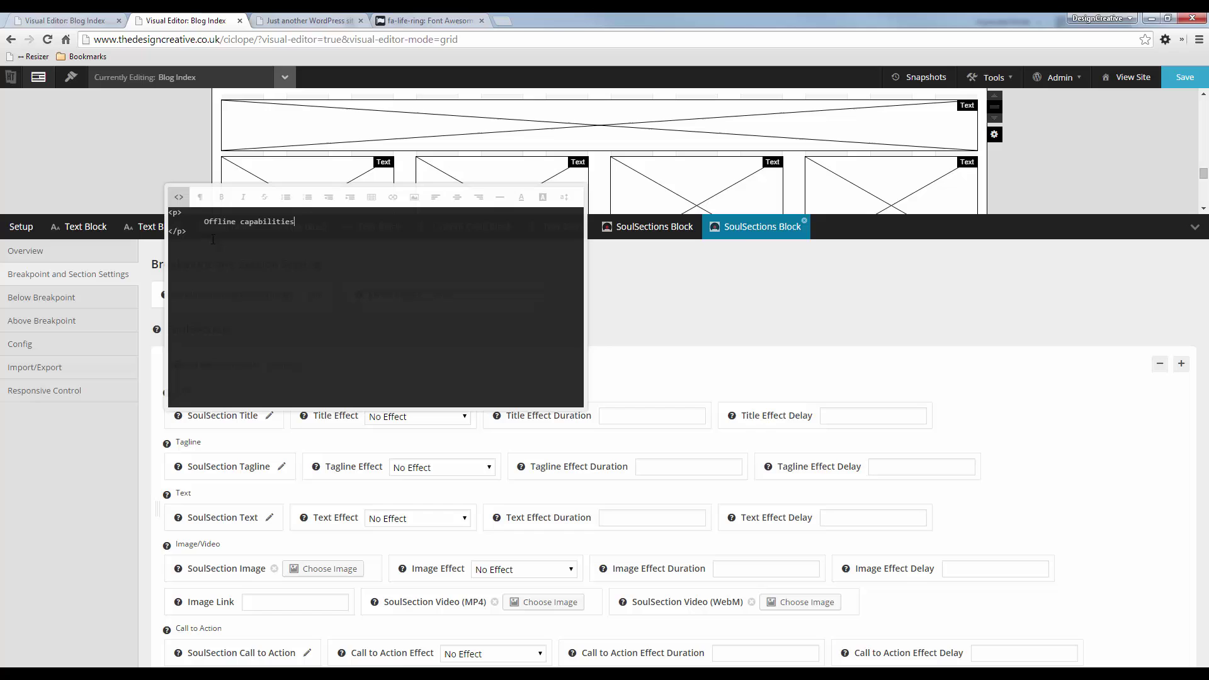
{"action": "left_click", "coordinate": [179, 197]}
{"action": "left_click", "coordinate": [282, 463]}
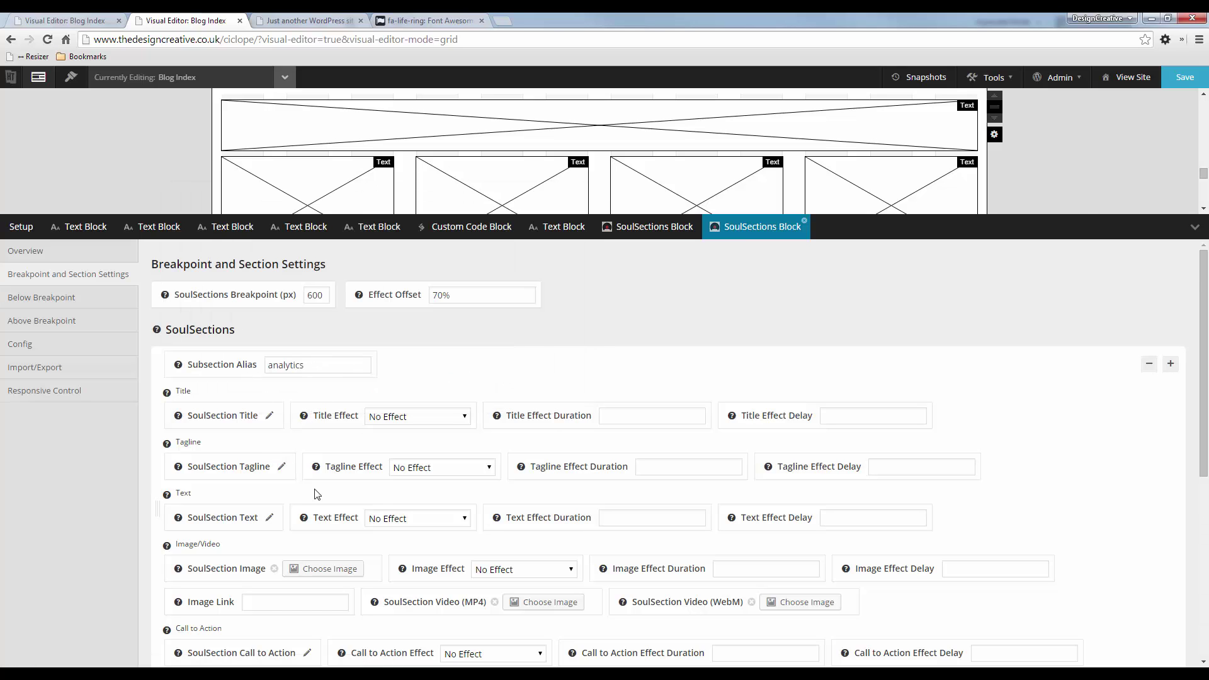
Change the second subsection's alias in the duplicated block to "offline".
{"action": "scroll", "coordinate": [317, 494], "scroll_direction": "down", "scroll_amount": 5}
{"action": "left_click_drag", "start_coordinate": [302, 367], "coordinate": [227, 359]}
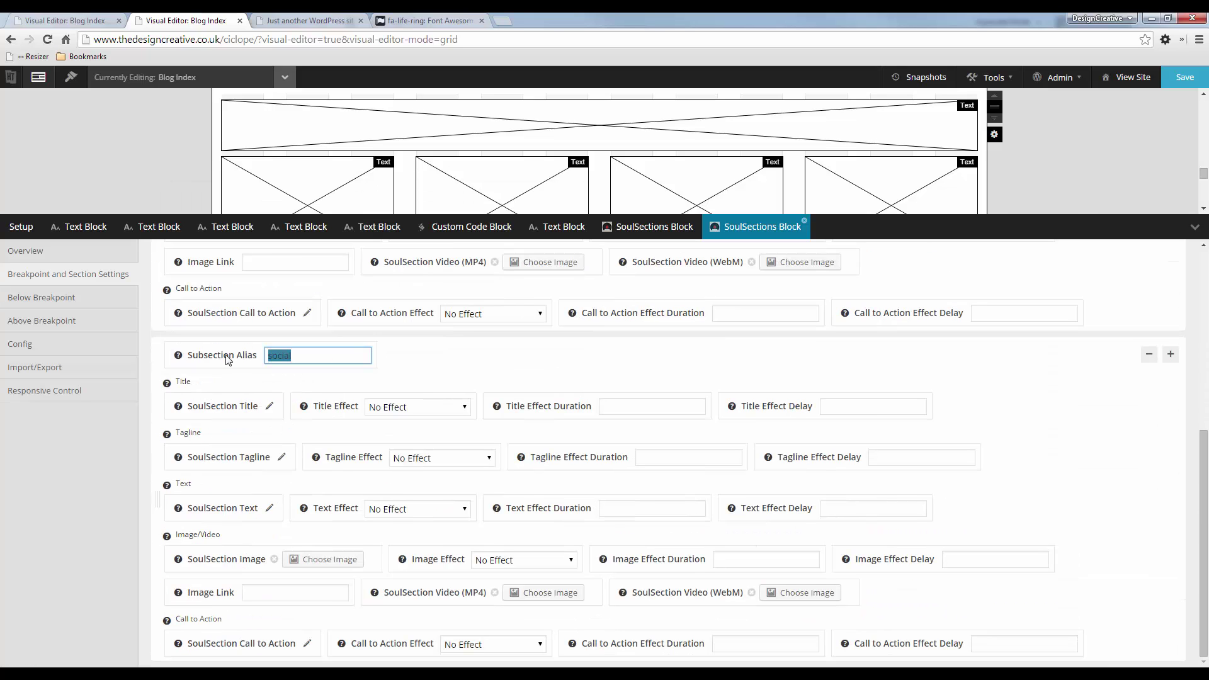
{"action": "type", "text": "offline"}
Save the layout changes and reload the live Ciclope page to check the two feature columns.
{"action": "left_click", "coordinate": [1185, 77]}
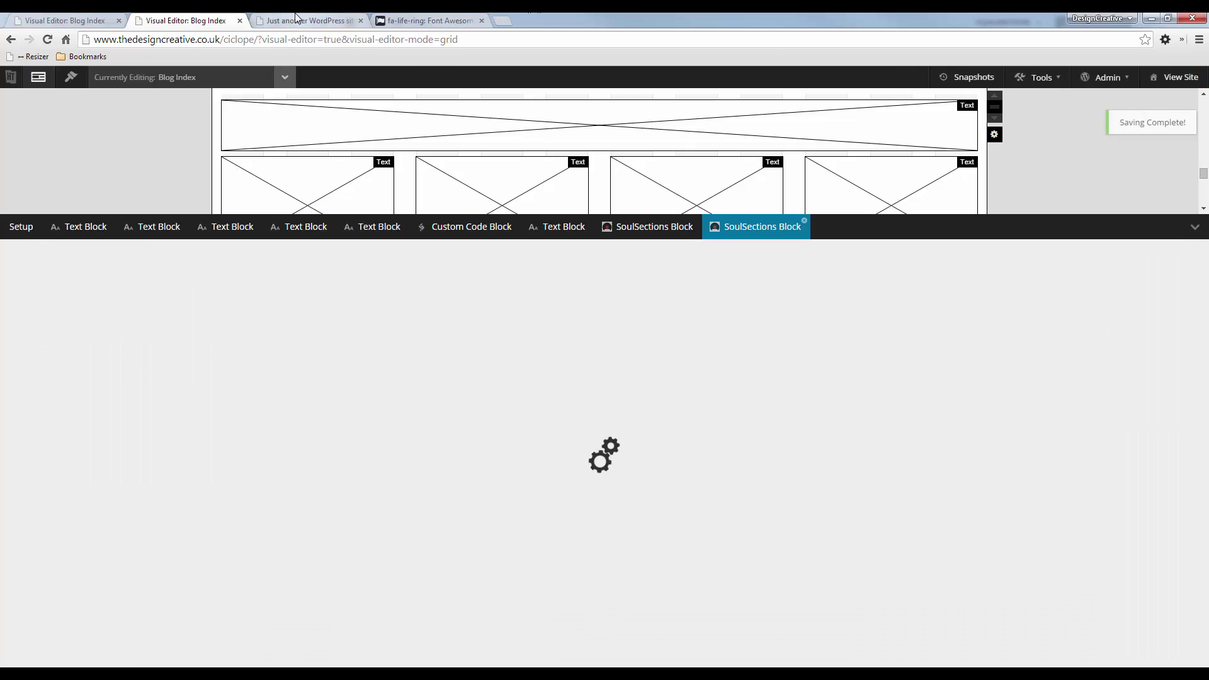
{"action": "left_click", "coordinate": [301, 21]}
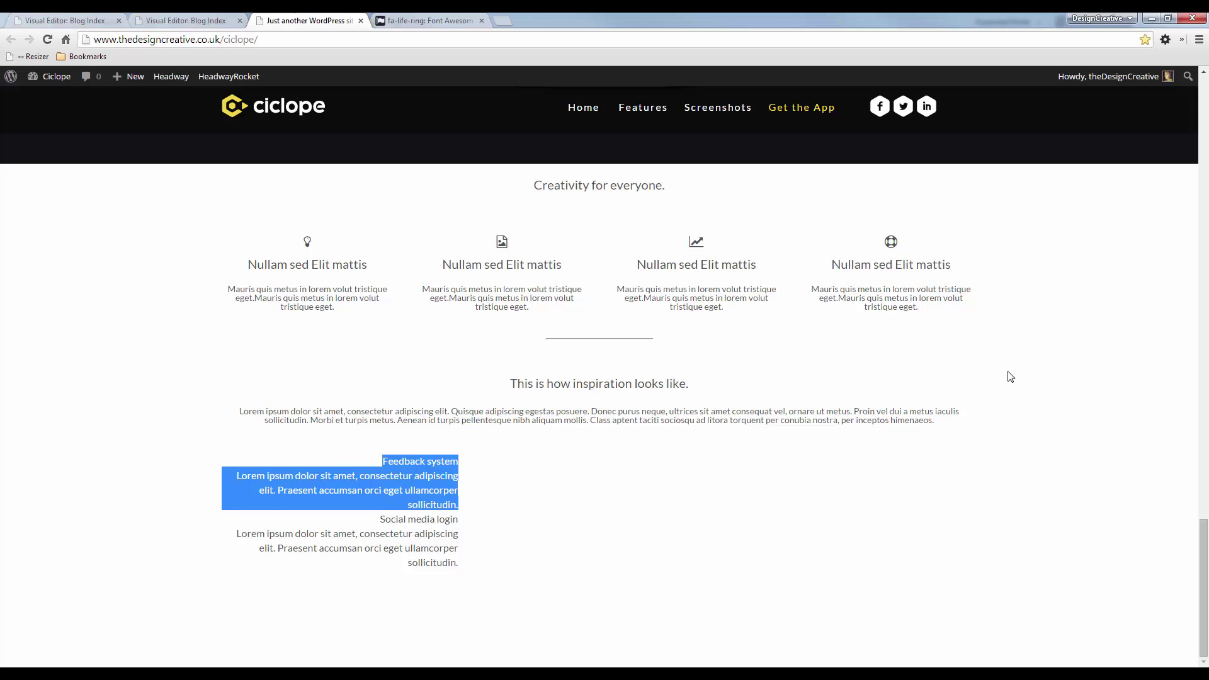
{"action": "key", "text": "F5"}
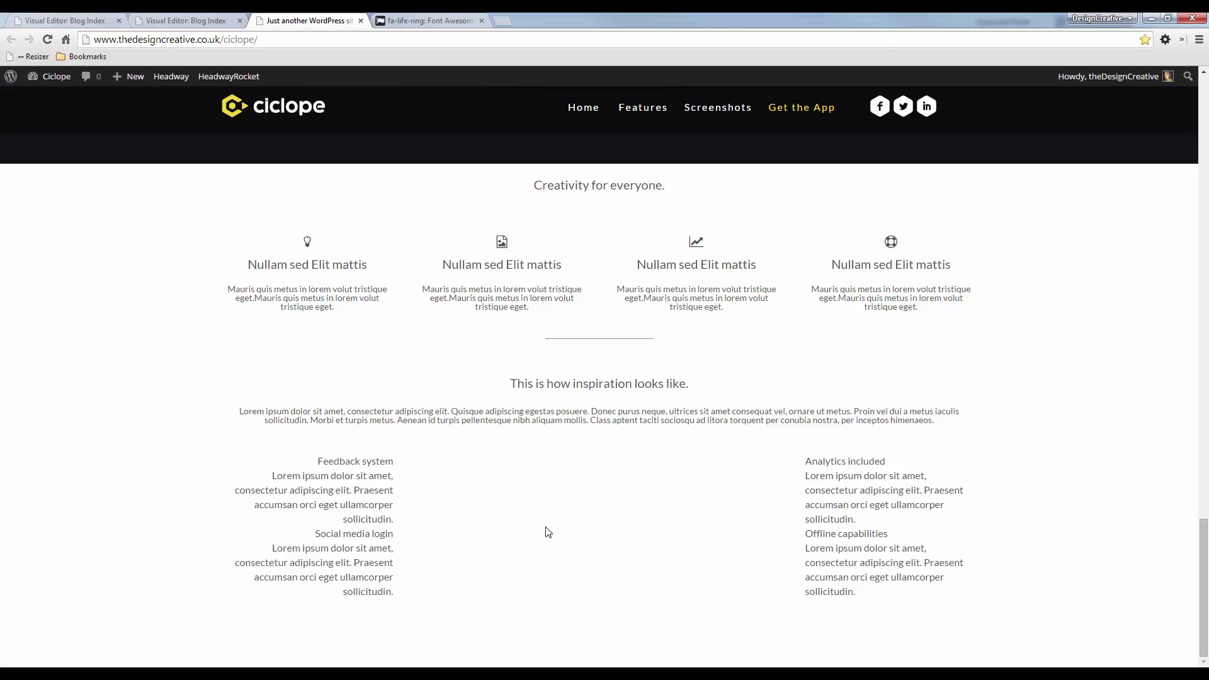
Draw a new SoulSections block in the grid, filling the gap between the two existing SoulSections blocks.
{"action": "left_click", "coordinate": [172, 19]}
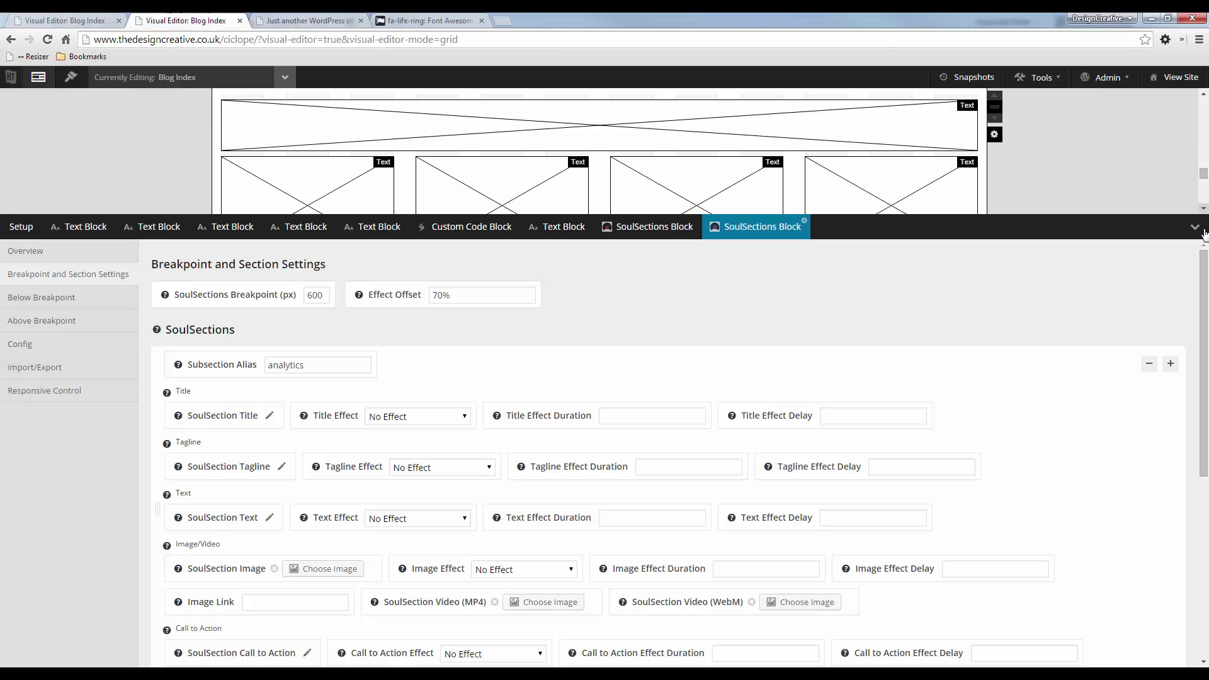
{"action": "left_click", "coordinate": [1195, 228]}
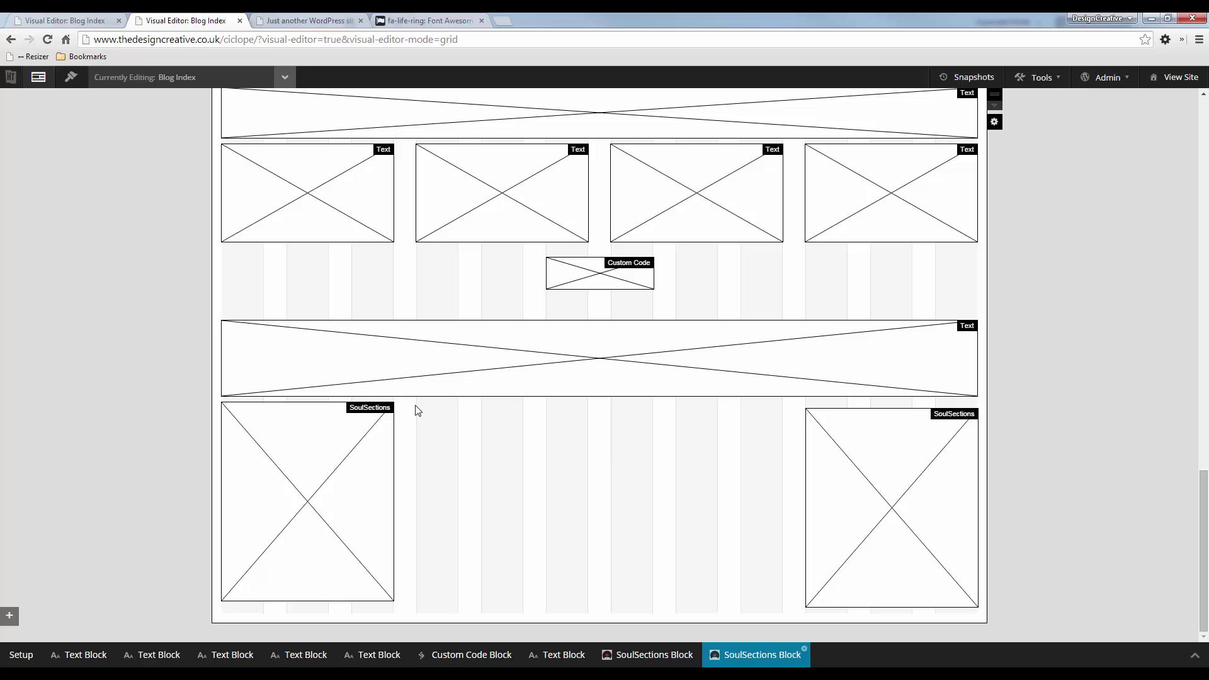
{"action": "left_click_drag", "start_coordinate": [409, 410], "coordinate": [807, 603]}
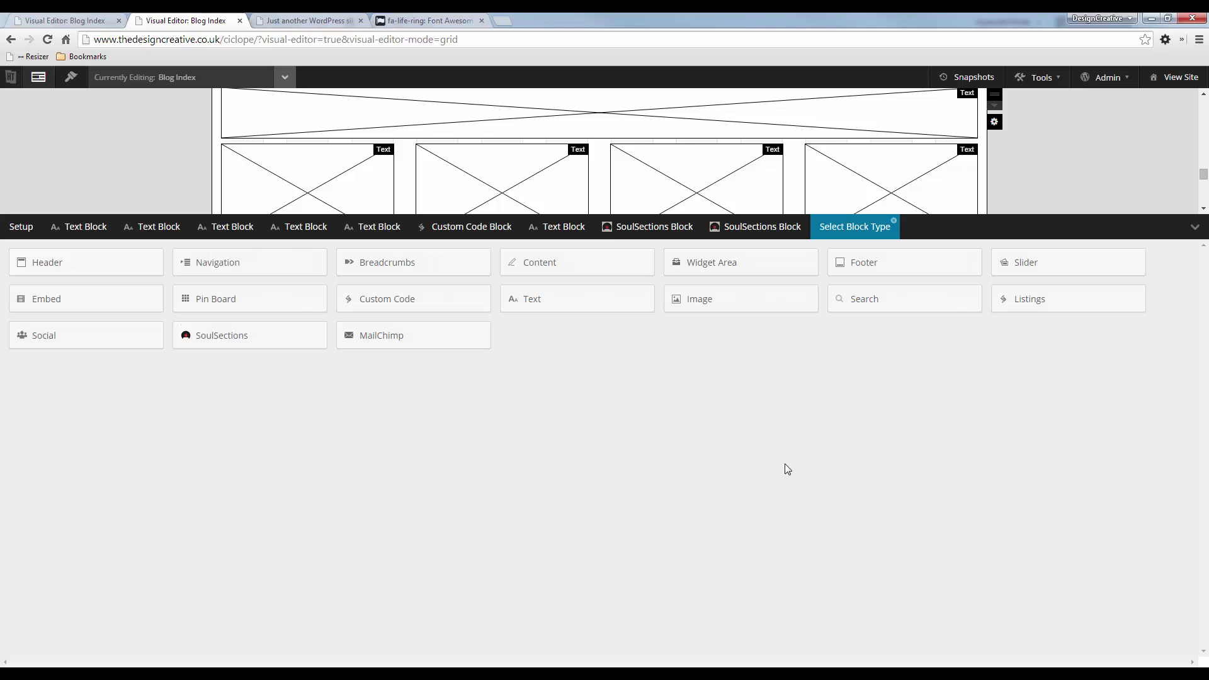
{"action": "left_click", "coordinate": [217, 336]}
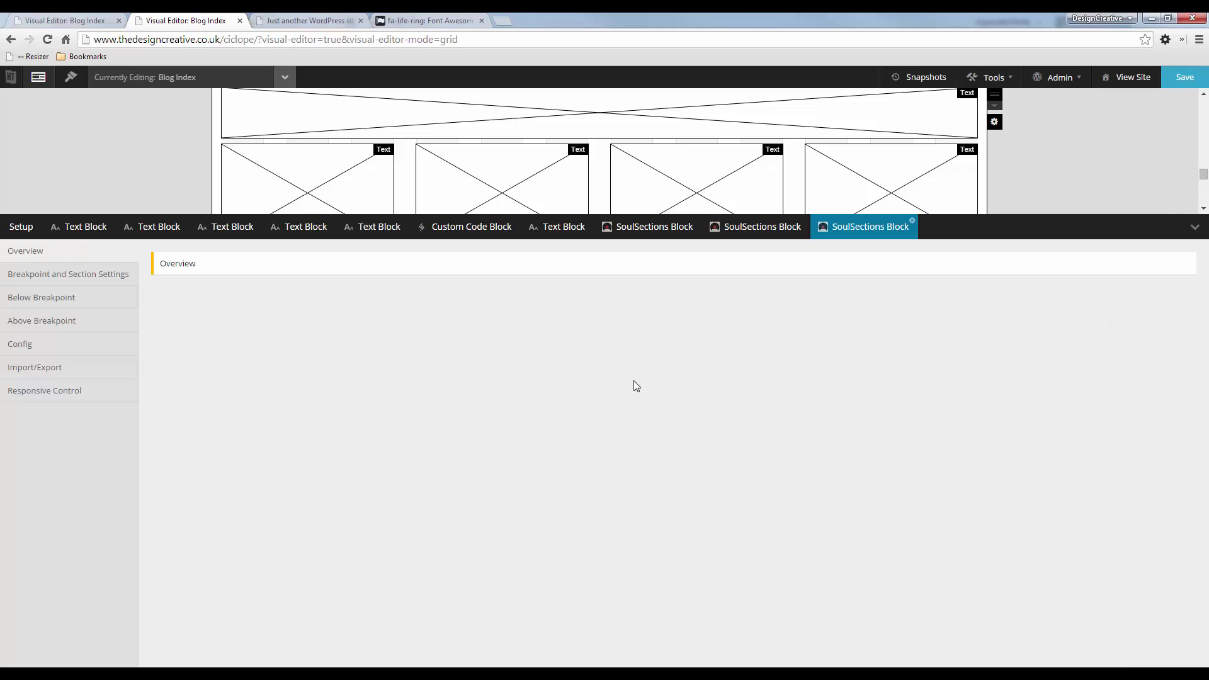
Assign create-pad1.gif from the media library as the new block's SoulSection image and choose an image effect.
{"action": "left_click", "coordinate": [61, 282]}
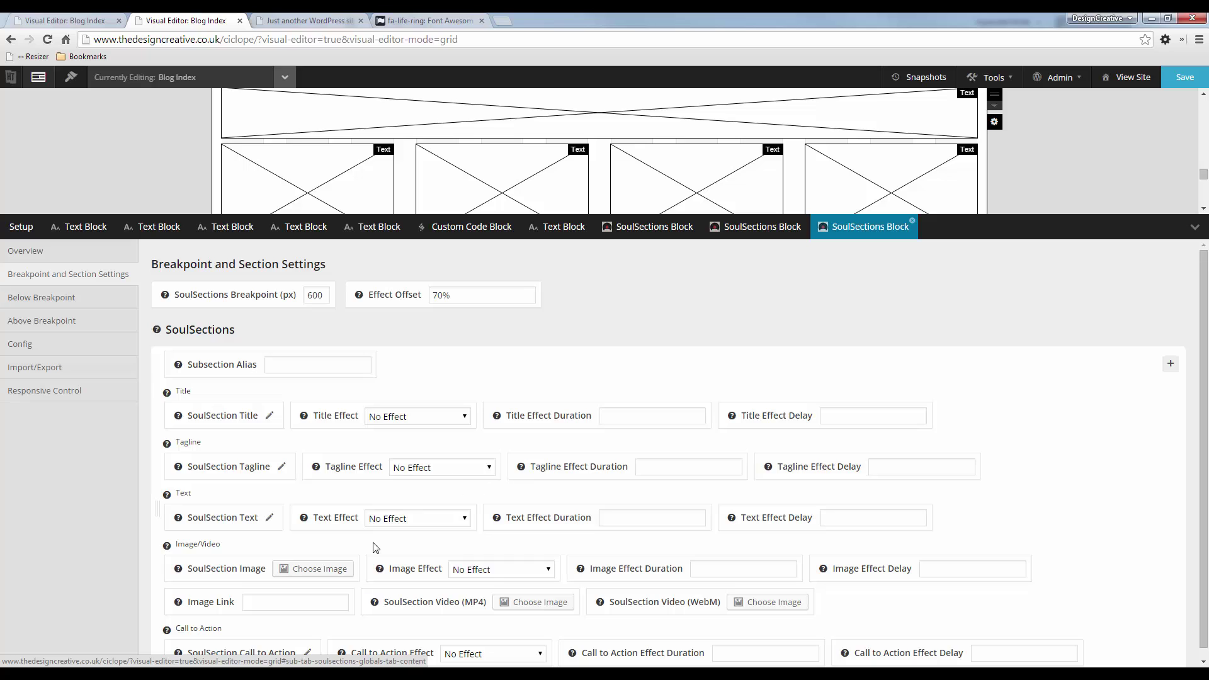
{"action": "left_click", "coordinate": [303, 569]}
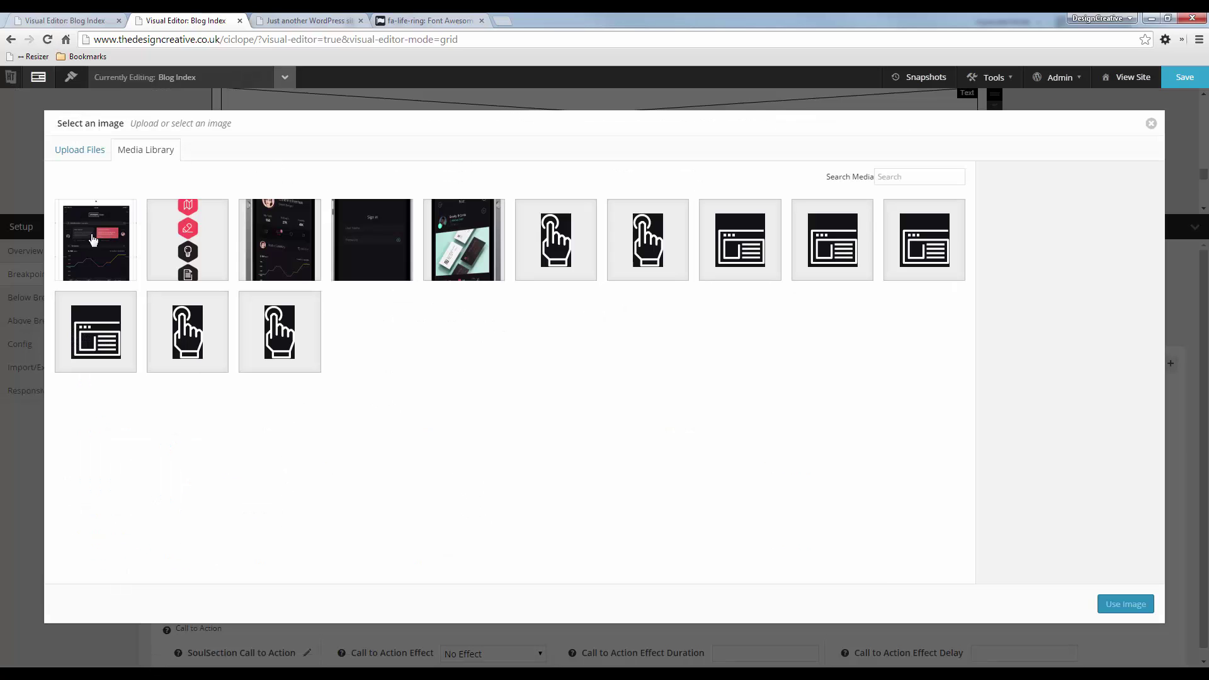
{"action": "left_click", "coordinate": [92, 241]}
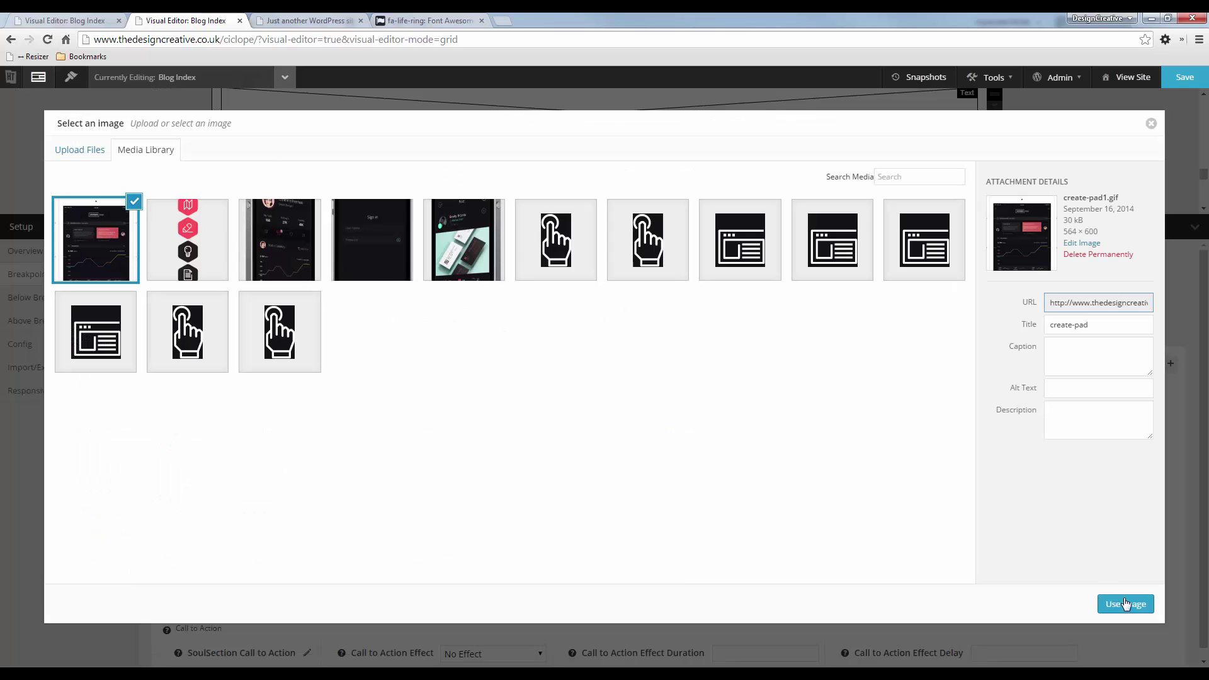
{"action": "left_click", "coordinate": [1124, 609]}
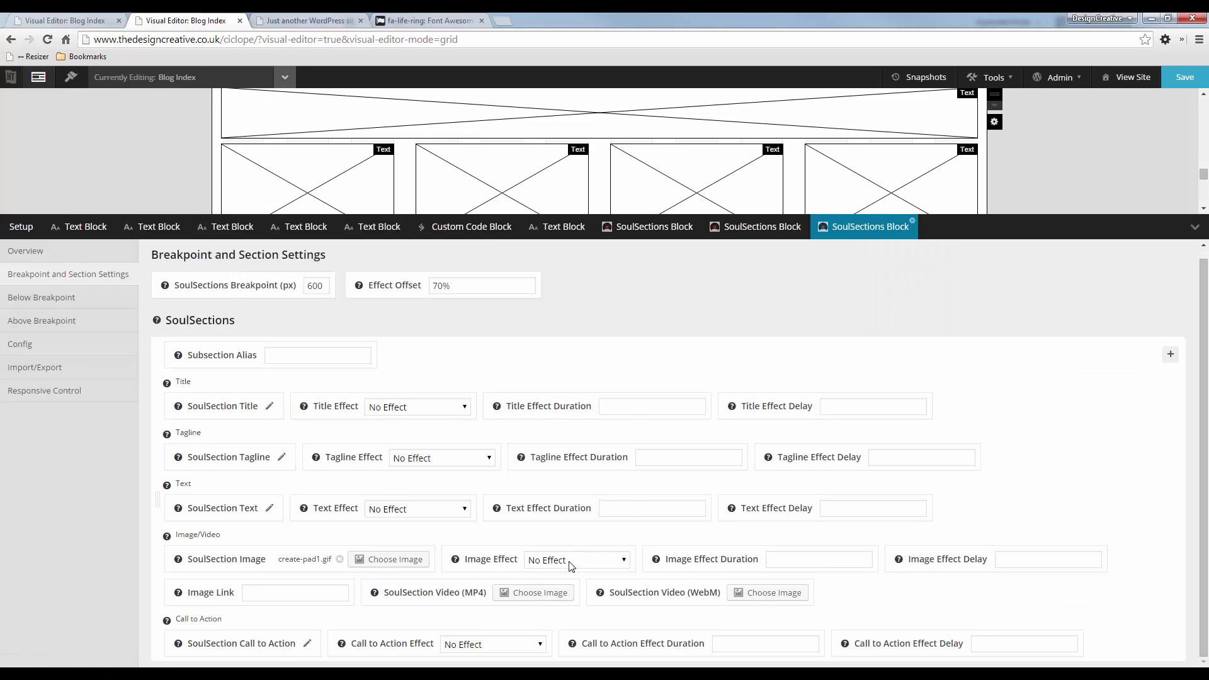
{"action": "left_click", "coordinate": [571, 560]}
{"action": "left_click", "coordinate": [567, 423]}
Set the new block's section style above the breakpoint to Image Only and its image area width to 100%.
{"action": "left_click", "coordinate": [89, 322]}
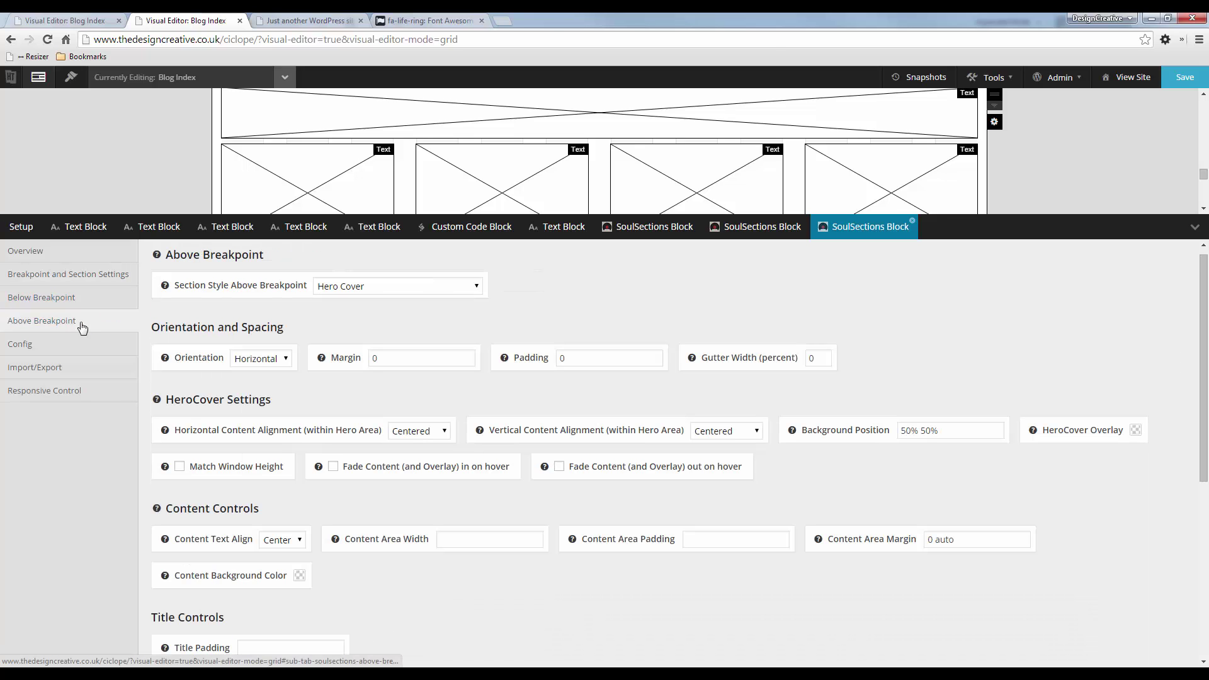
{"action": "left_click", "coordinate": [390, 286]}
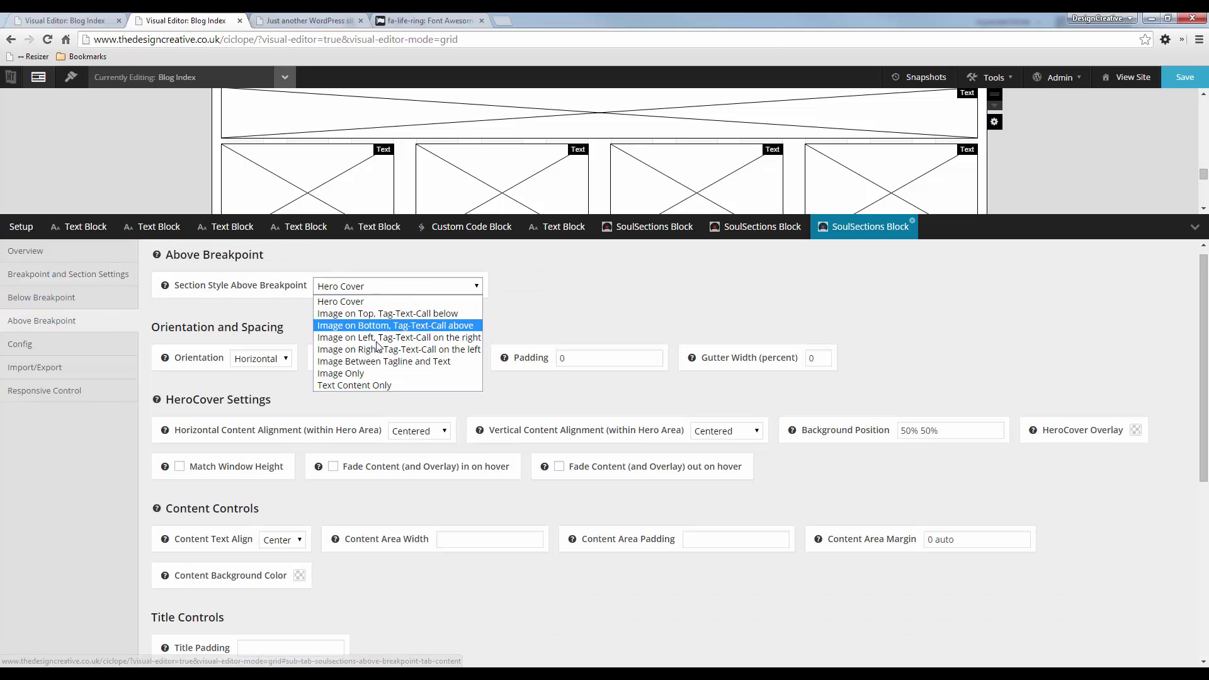
{"action": "left_click", "coordinate": [372, 378]}
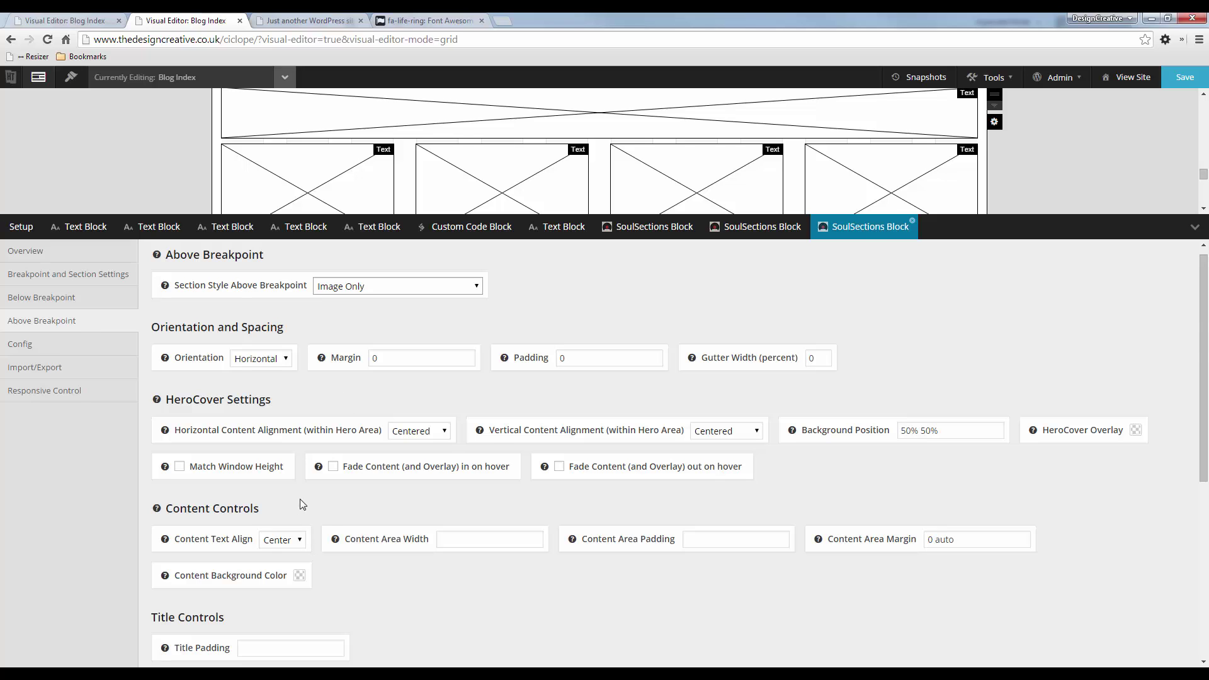
{"action": "scroll", "coordinate": [299, 499], "scroll_direction": "down", "scroll_amount": 5}
{"action": "left_click_drag", "start_coordinate": [442, 608], "coordinate": [383, 617]}
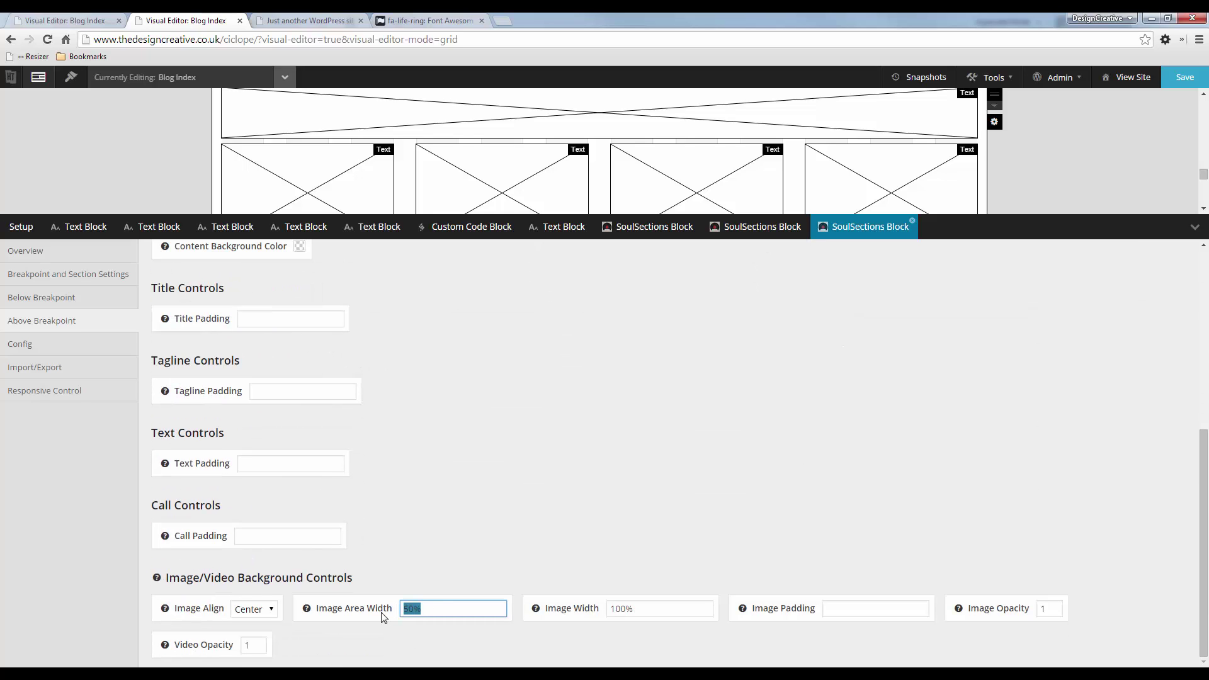
{"action": "type", "text": "100"}
{"action": "left_click", "coordinate": [402, 477]}
Save the new tablet block and review the inspiration section on the reloaded live page.
{"action": "left_click", "coordinate": [1186, 76]}
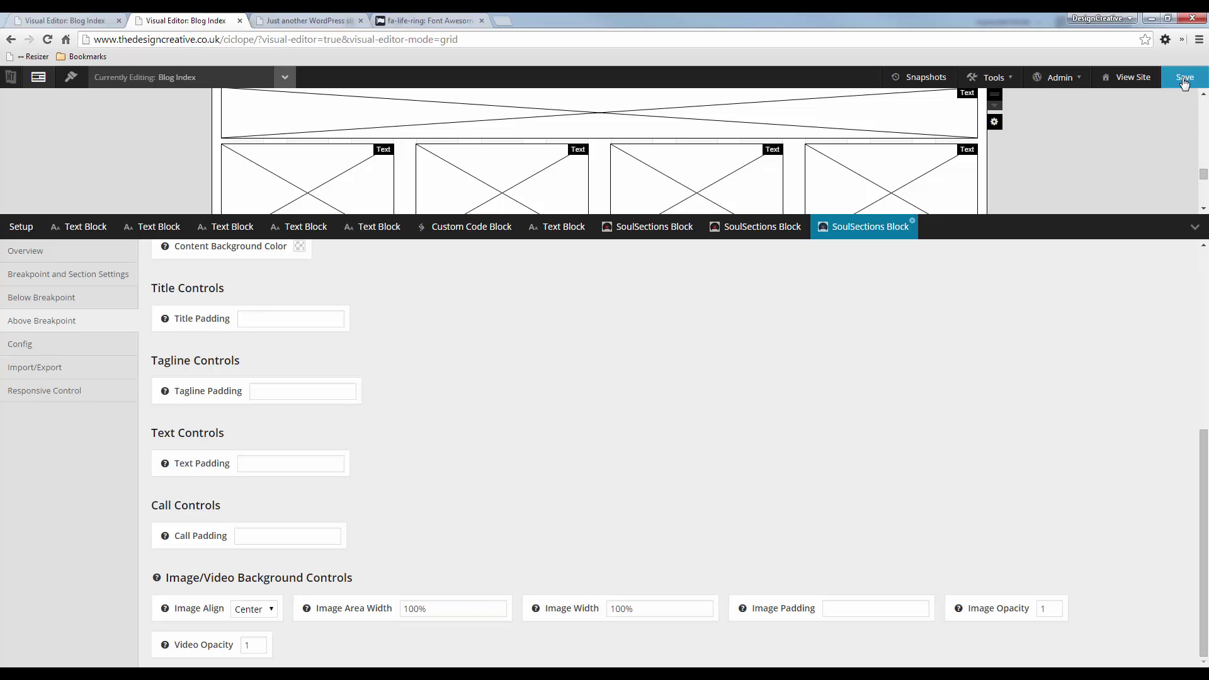
{"action": "left_click", "coordinate": [307, 20]}
{"action": "key", "text": "F5"}
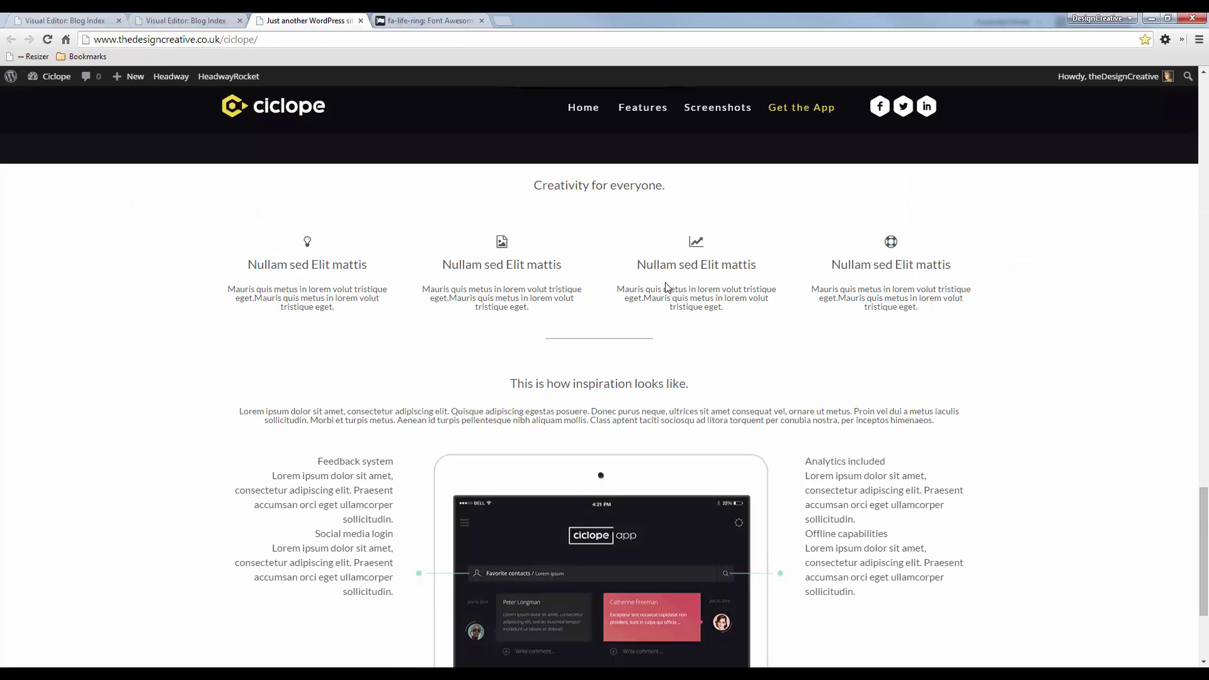
{"action": "scroll", "coordinate": [664, 289], "scroll_direction": "down", "scroll_amount": 3}
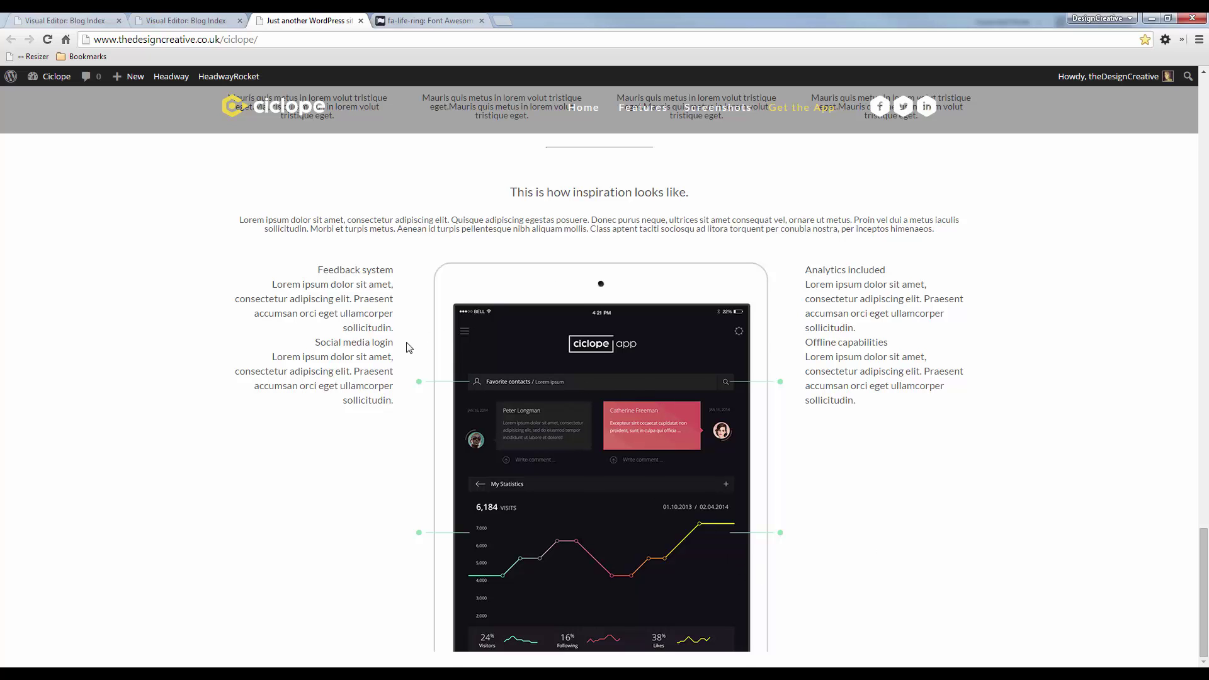
{"action": "scroll", "coordinate": [408, 347], "scroll_direction": "up", "scroll_amount": 4}
Collapse the block options in the Visual Editor and save a snapshot named "creativity grid".
{"action": "left_click", "coordinate": [175, 19]}
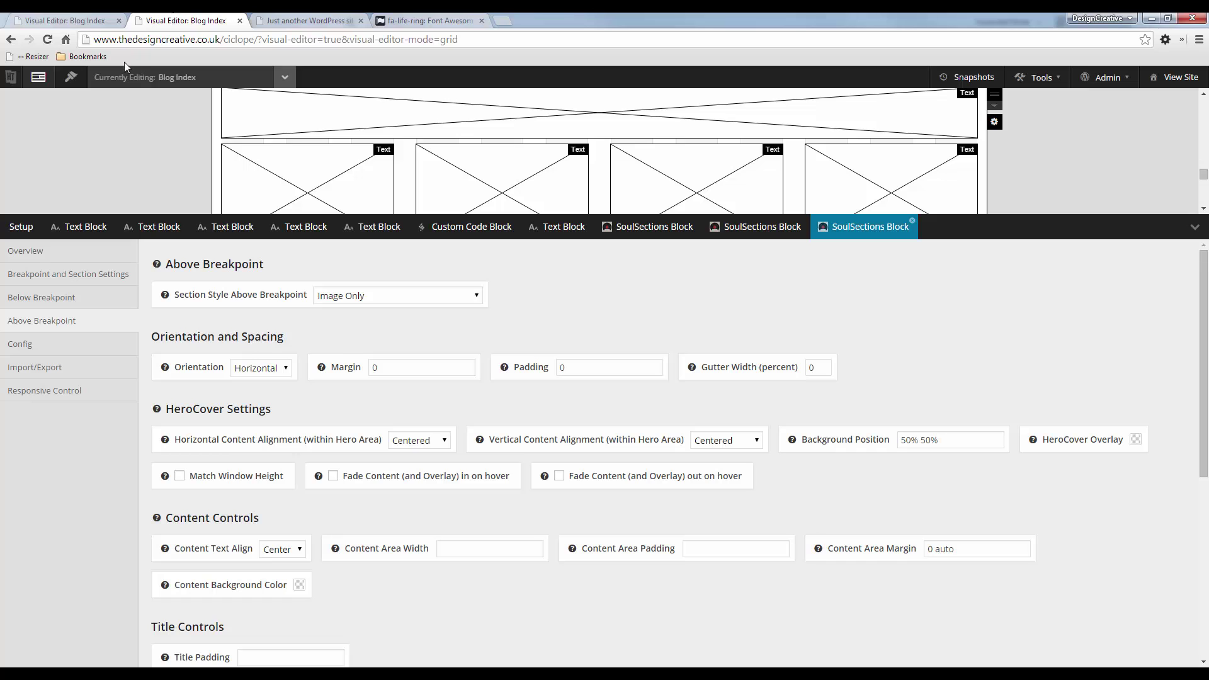
{"action": "left_click", "coordinate": [1195, 226]}
{"action": "left_click", "coordinate": [966, 81]}
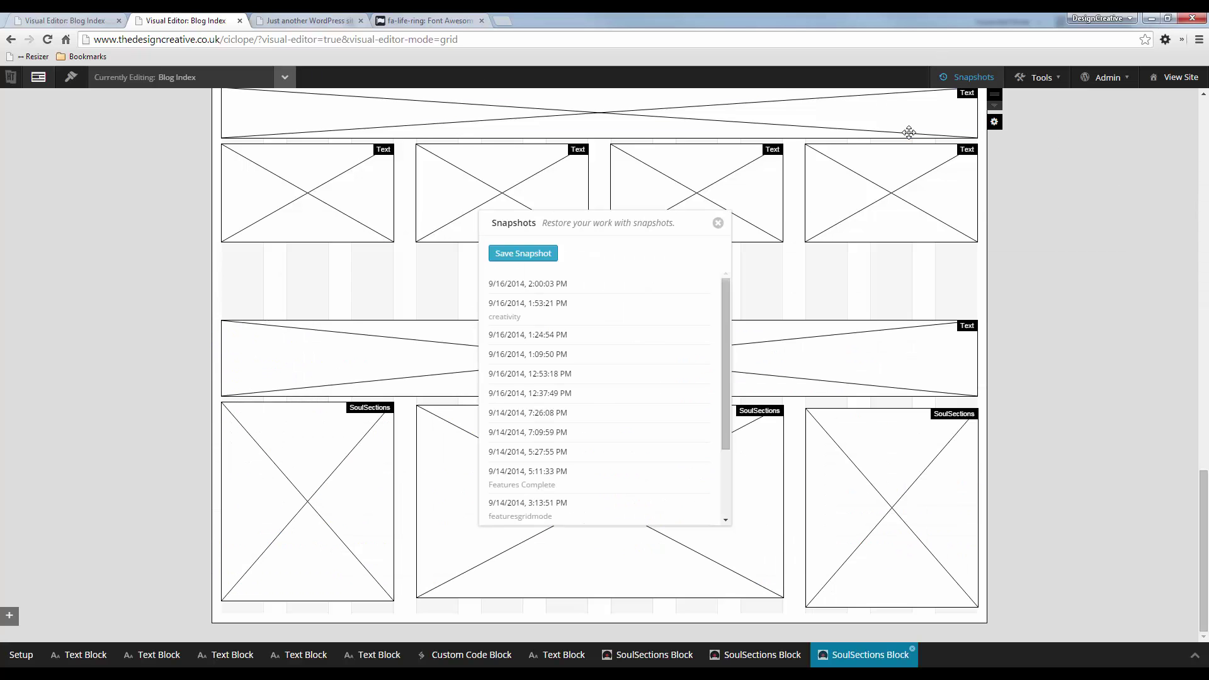
{"action": "left_click", "coordinate": [545, 256]}
{"action": "type", "text": "creativity grid"}
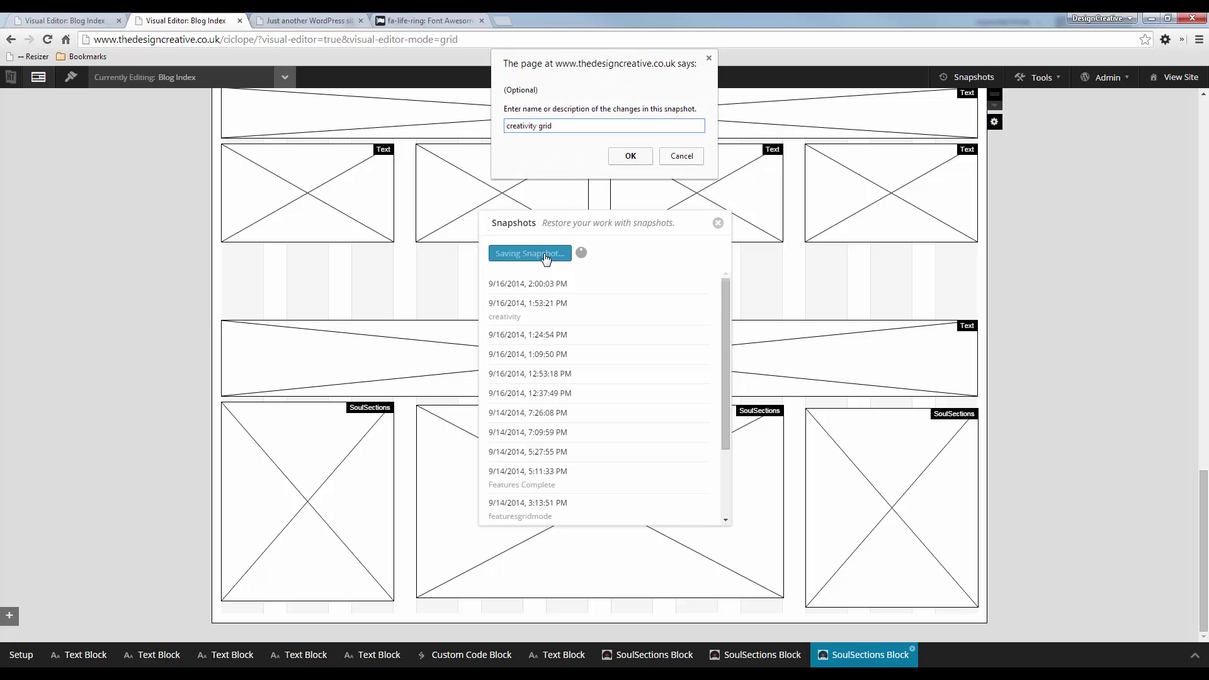
{"action": "key", "text": "Return"}
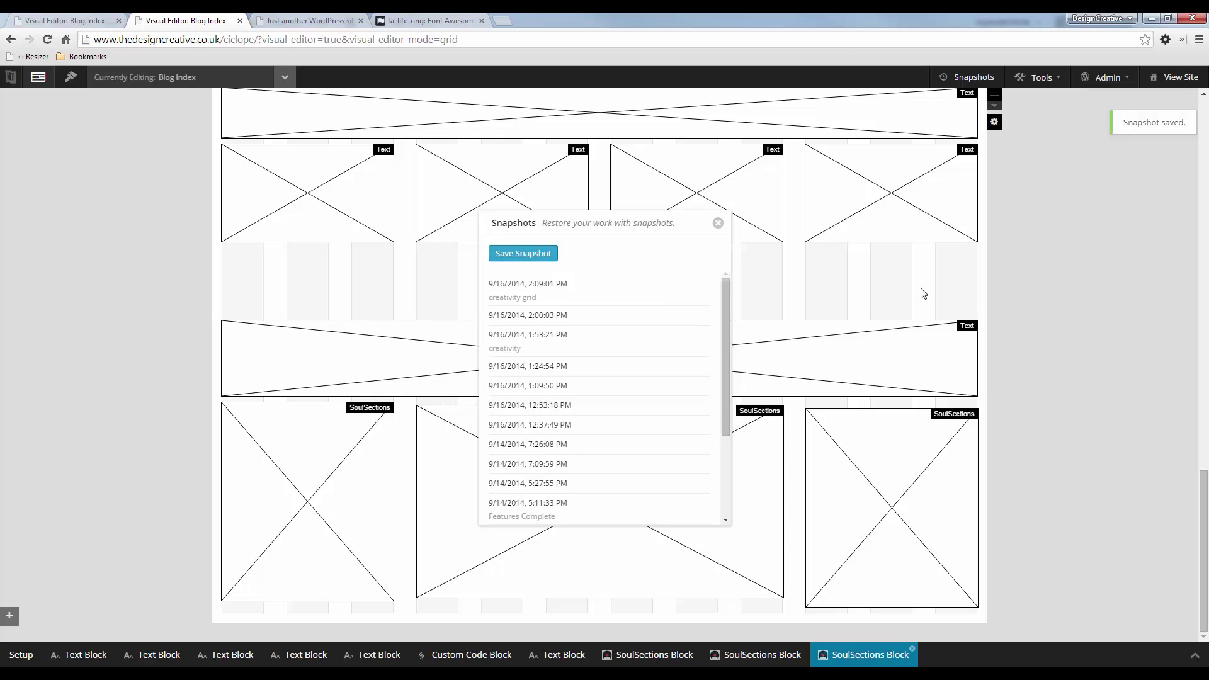
Close the snapshots dialog and switch the Visual Editor to Design mode, working on the creativity and inspiration sections.
{"action": "left_click", "coordinate": [718, 223]}
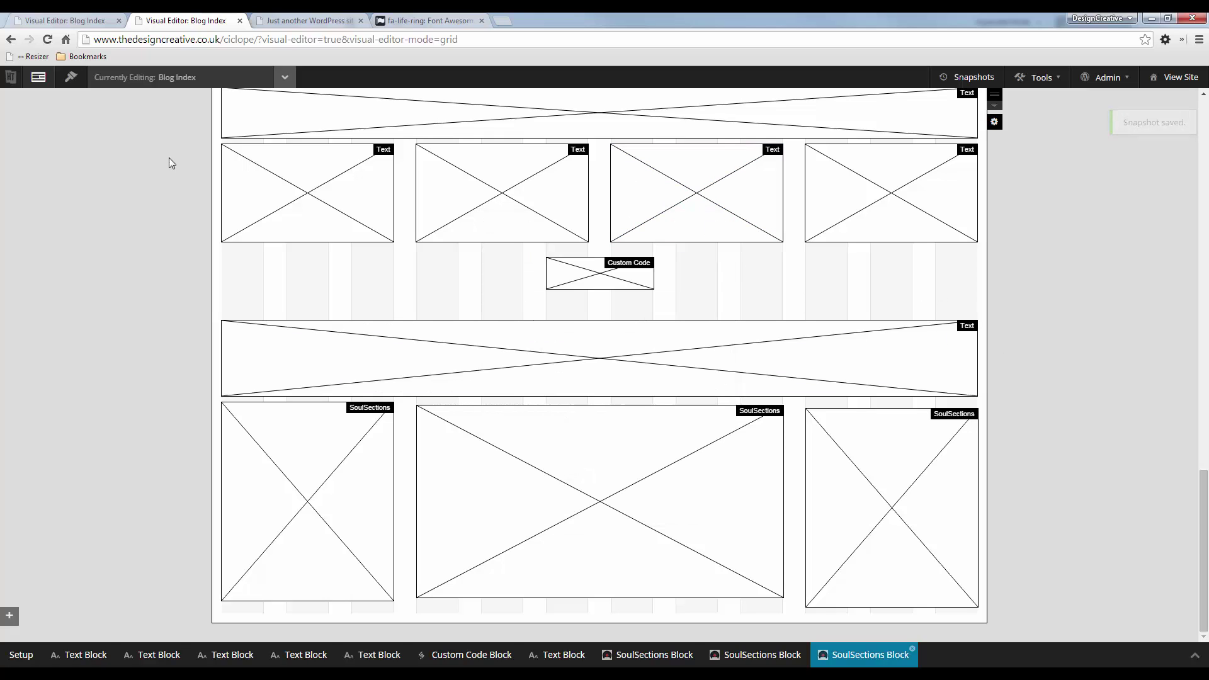
{"action": "left_click", "coordinate": [72, 78]}
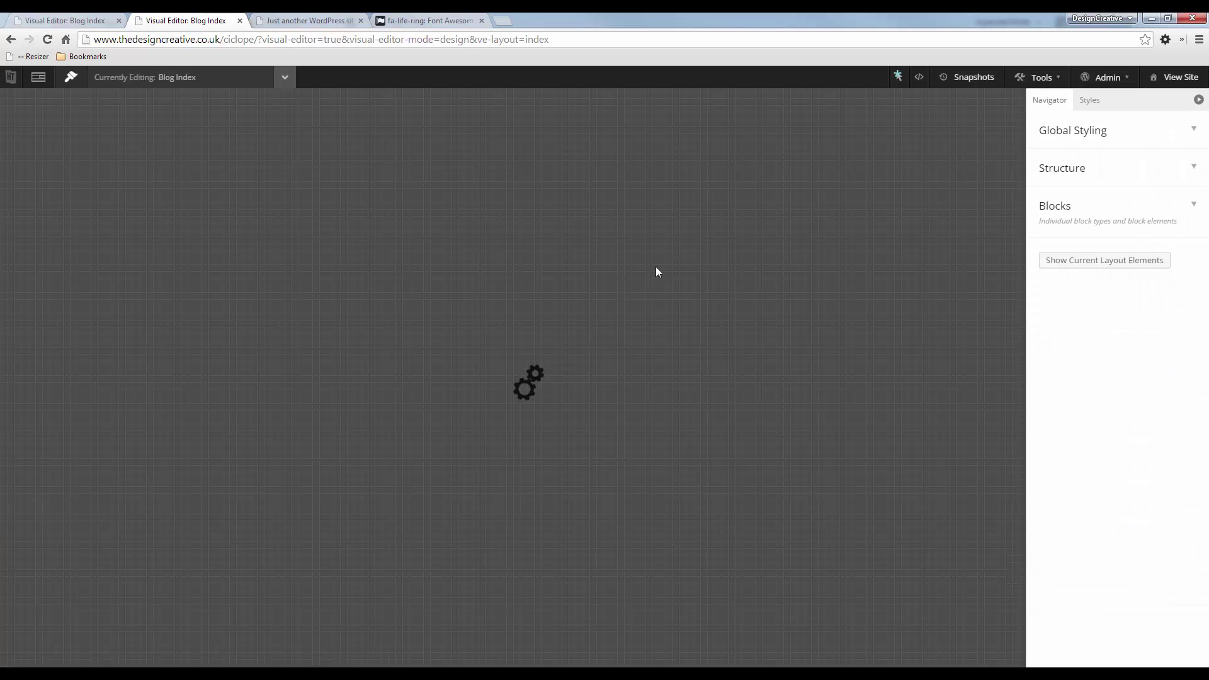
{"action": "scroll", "coordinate": [632, 281], "scroll_direction": "down", "scroll_amount": 6}
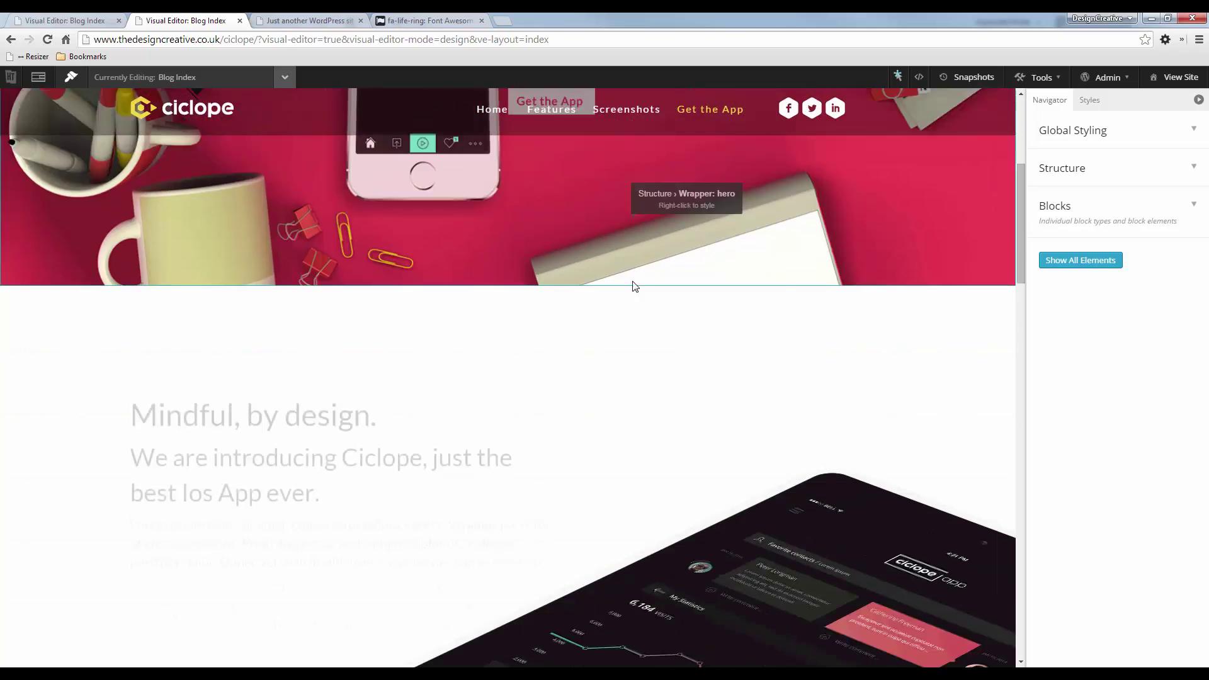
{"action": "scroll", "coordinate": [630, 282], "scroll_direction": "down", "scroll_amount": 15}
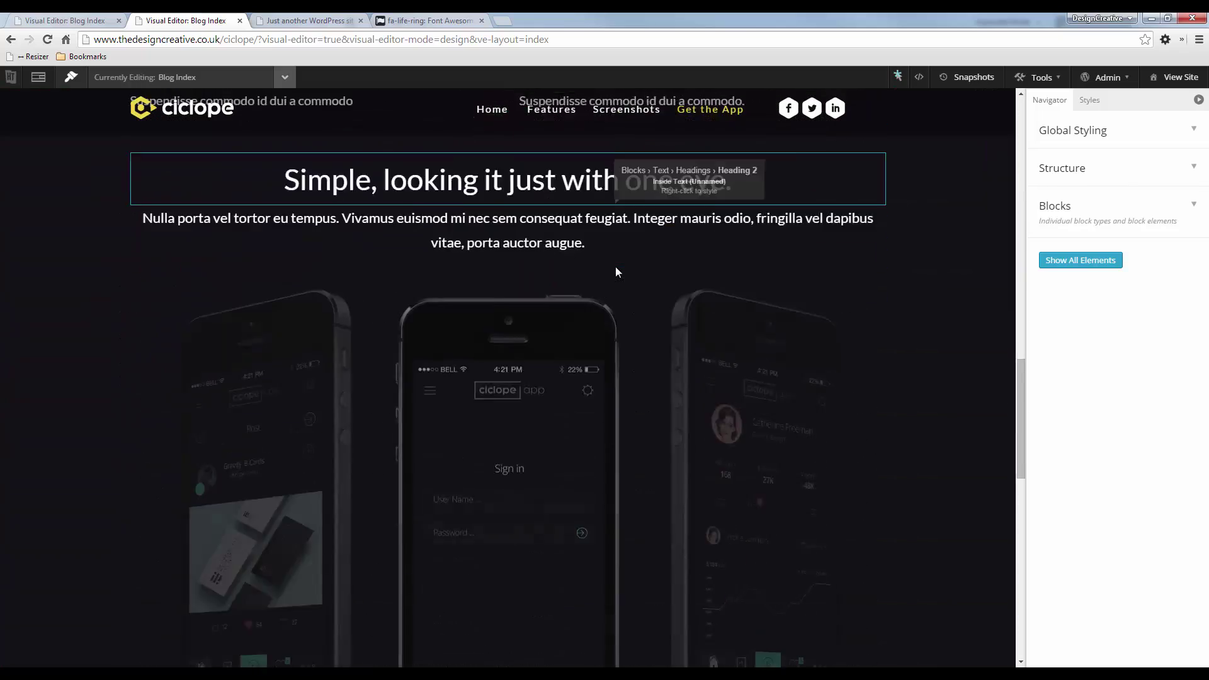
{"action": "scroll", "coordinate": [613, 268], "scroll_direction": "down", "scroll_amount": 8}
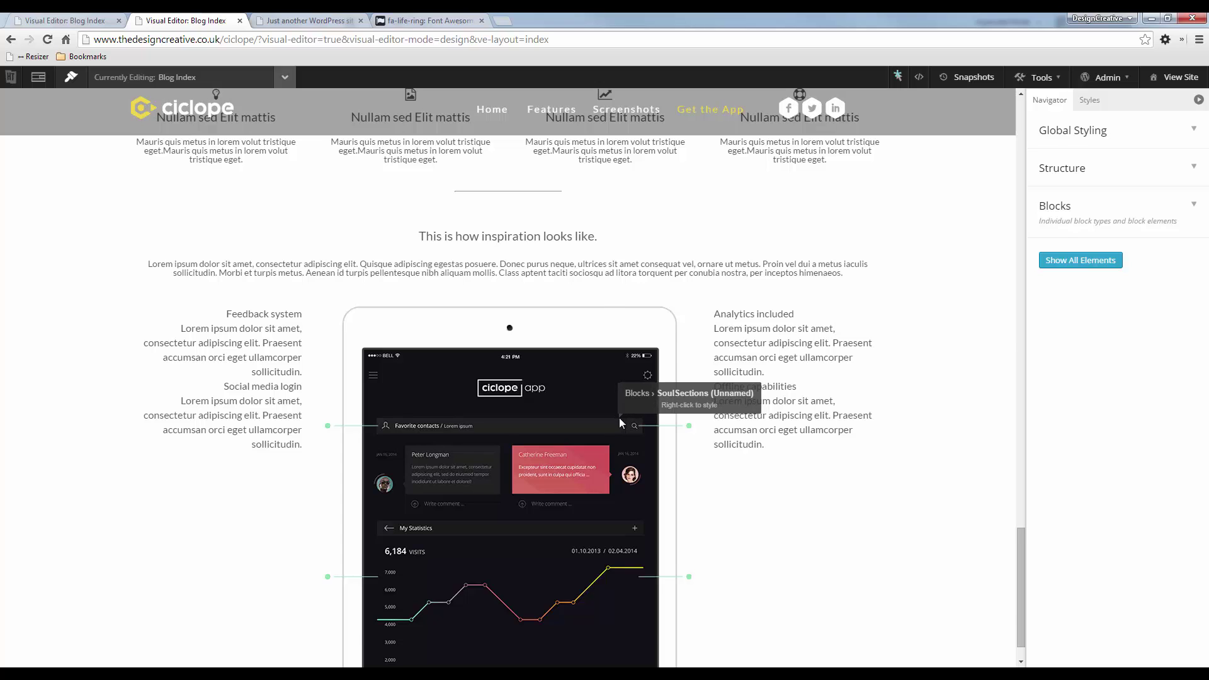
{"action": "left_click", "coordinate": [618, 417]}
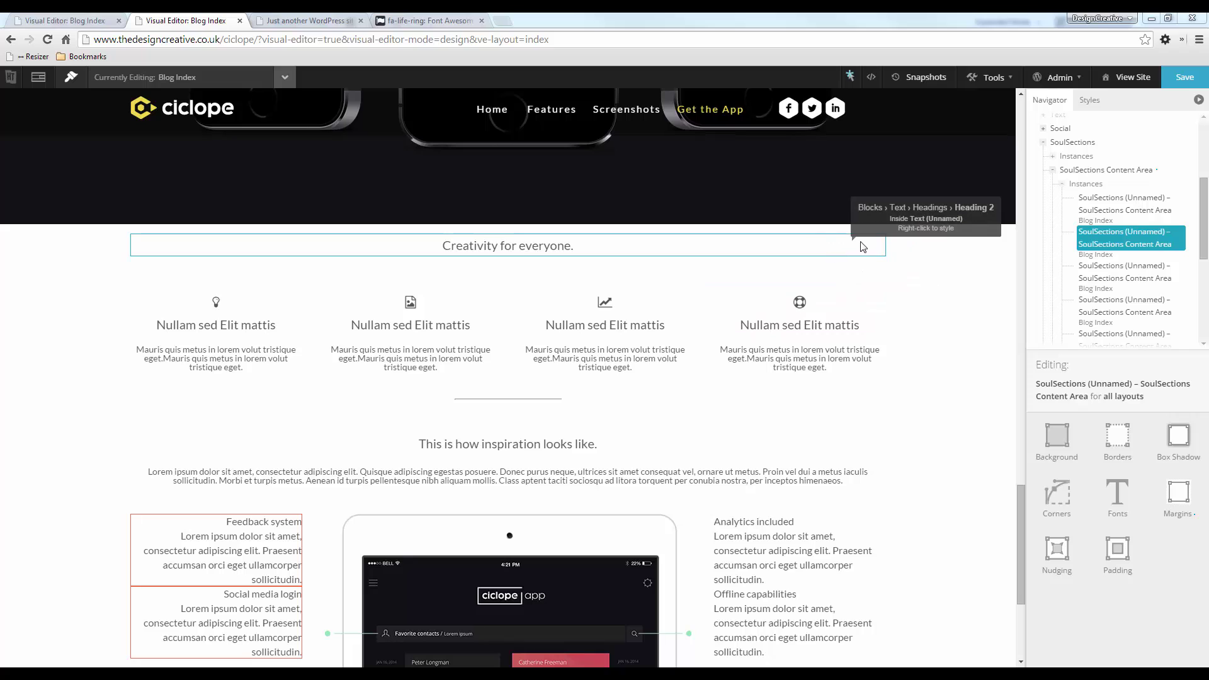
Edit the unnamed wrapper instance around the creativity section and set its top padding to 90 px.
{"action": "right_click", "coordinate": [894, 245]}
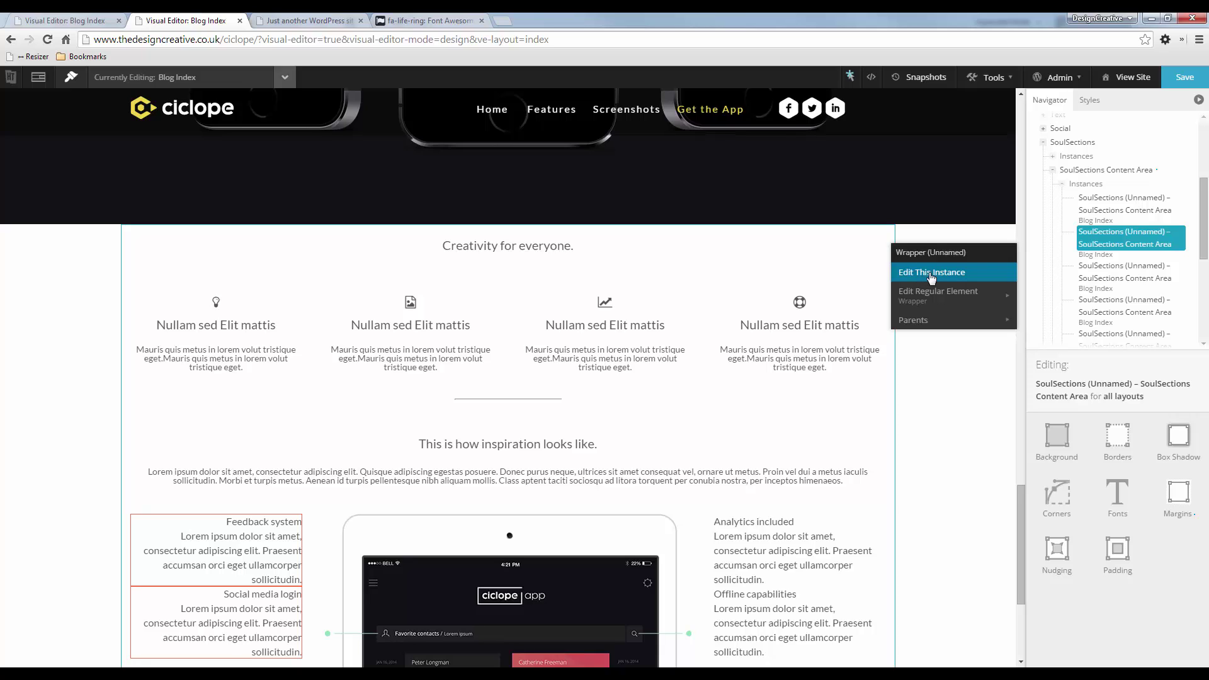
{"action": "left_click", "coordinate": [931, 273]}
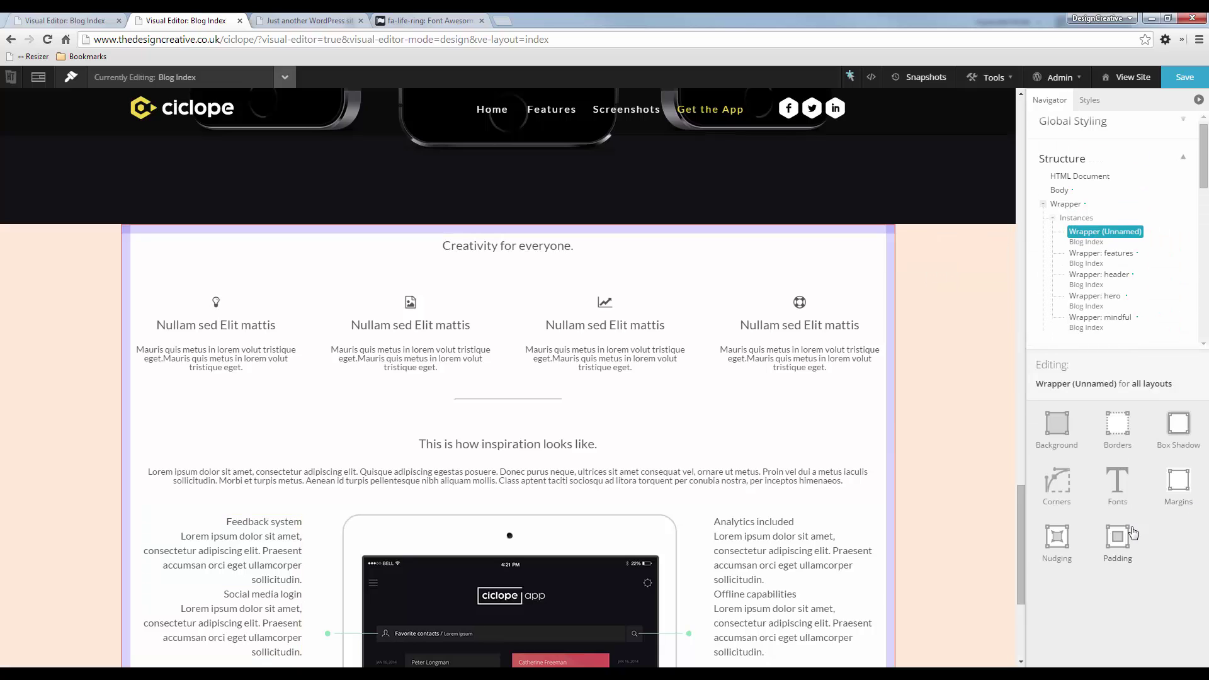
{"action": "left_click", "coordinate": [1131, 536]}
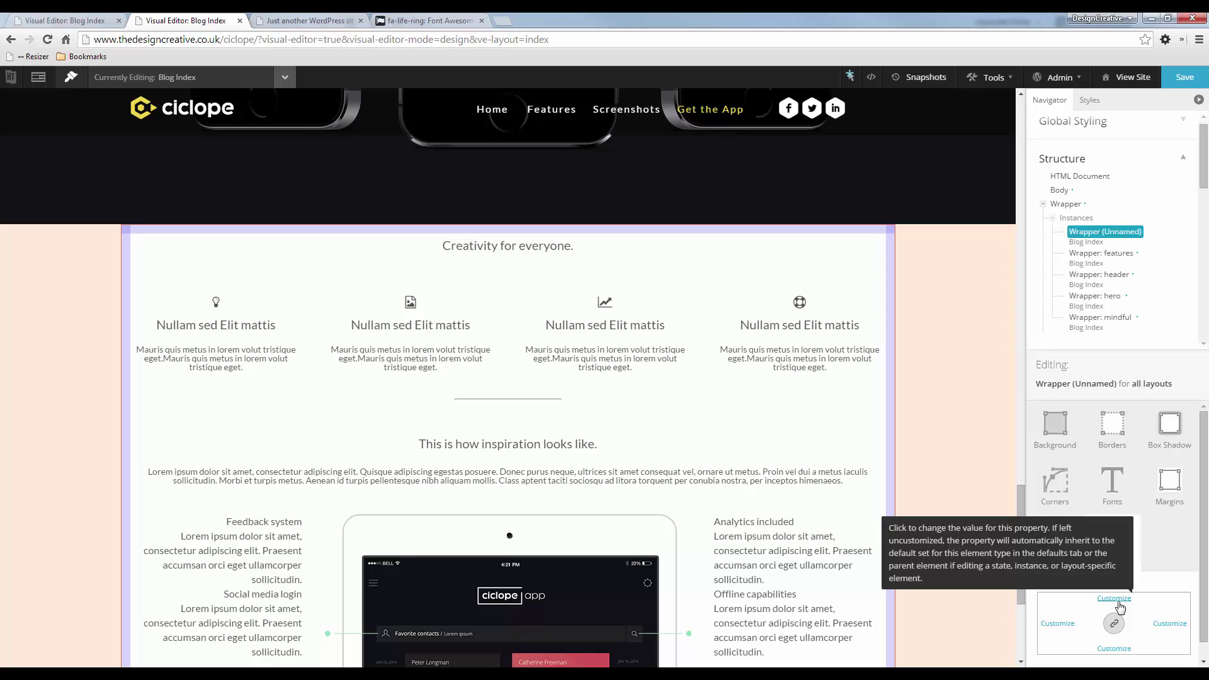
{"action": "left_click", "coordinate": [1115, 600]}
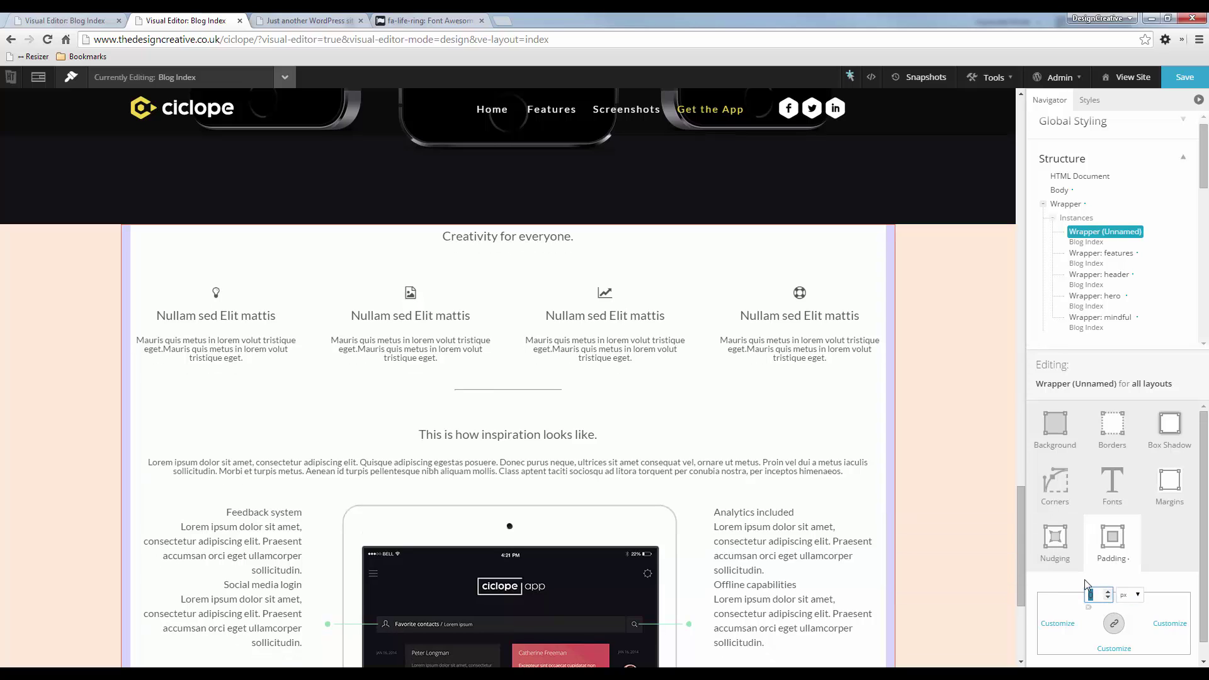
{"action": "type", "text": "90"}
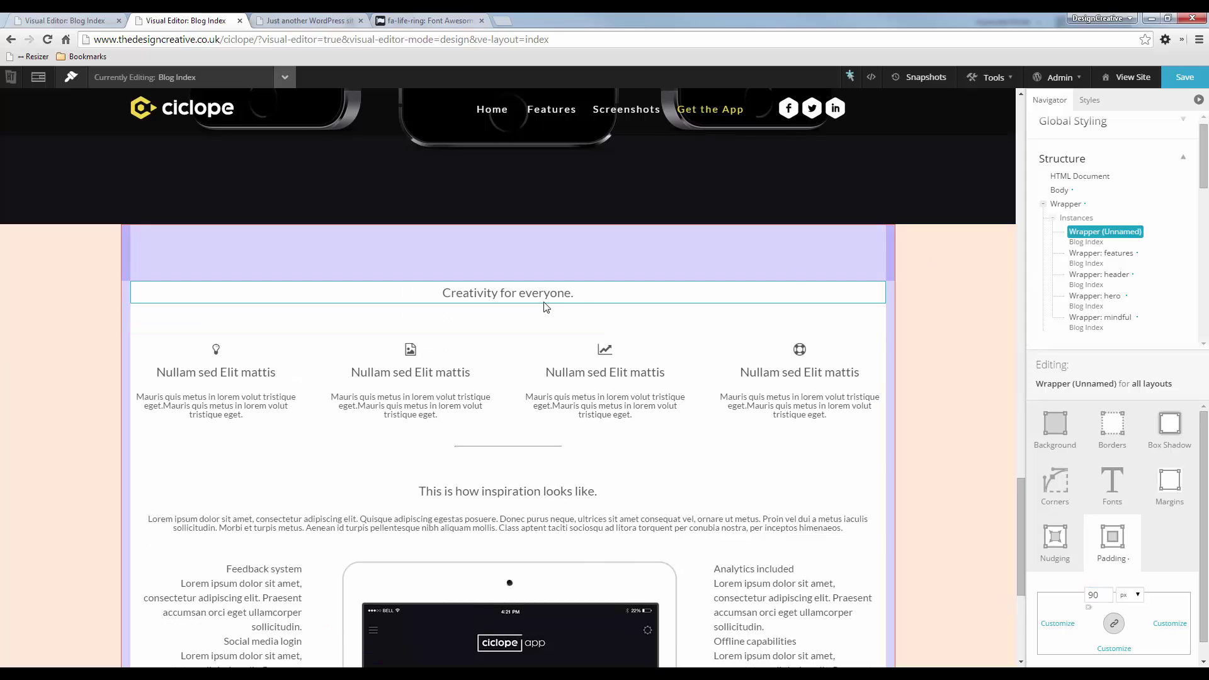
Copy the style of the "Simple, looking it just with one eye." heading and paste it onto the "Creativity for everyone." heading instance.
{"action": "scroll", "coordinate": [543, 305], "scroll_direction": "up", "scroll_amount": 2}
{"action": "scroll", "coordinate": [543, 300], "scroll_direction": "up", "scroll_amount": 6}
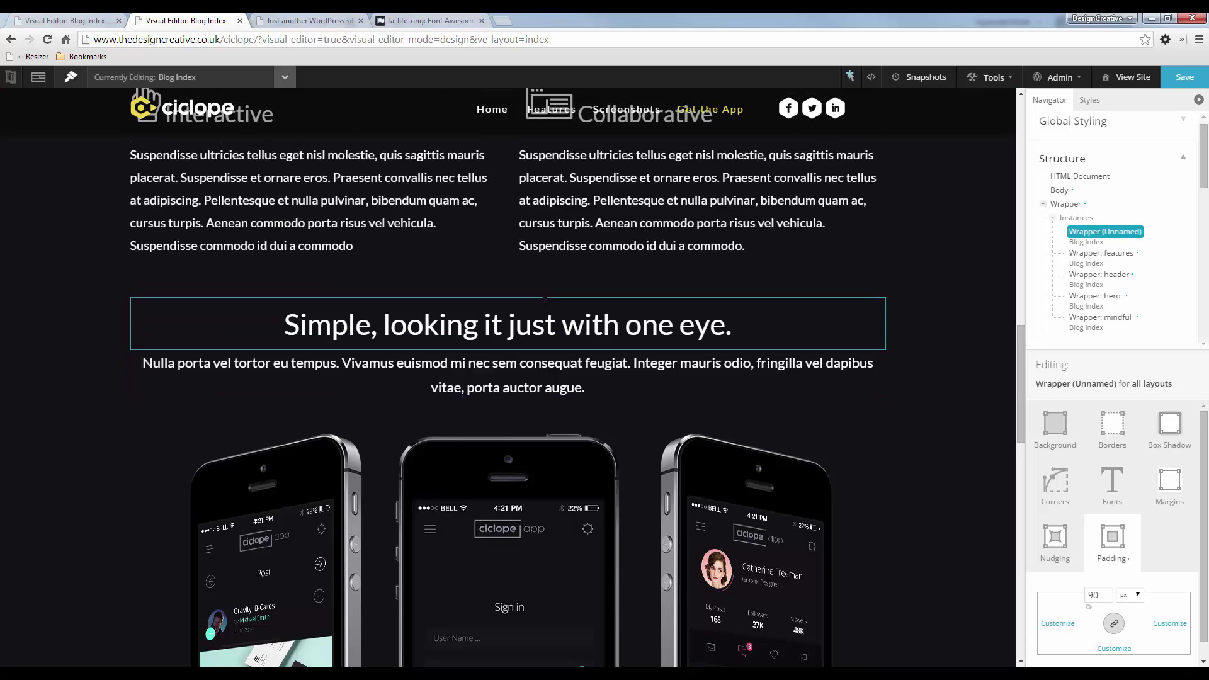
{"action": "right_click", "coordinate": [538, 329]}
{"action": "left_click", "coordinate": [544, 359]}
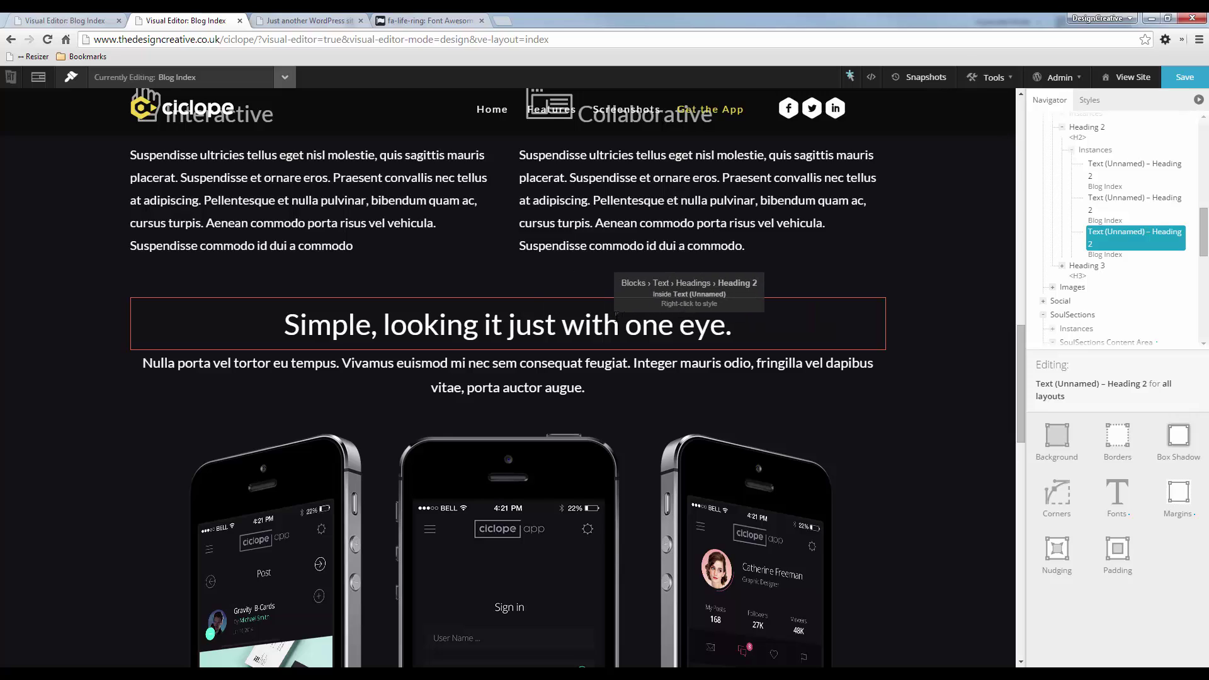
{"action": "key", "text": "ctrl+c"}
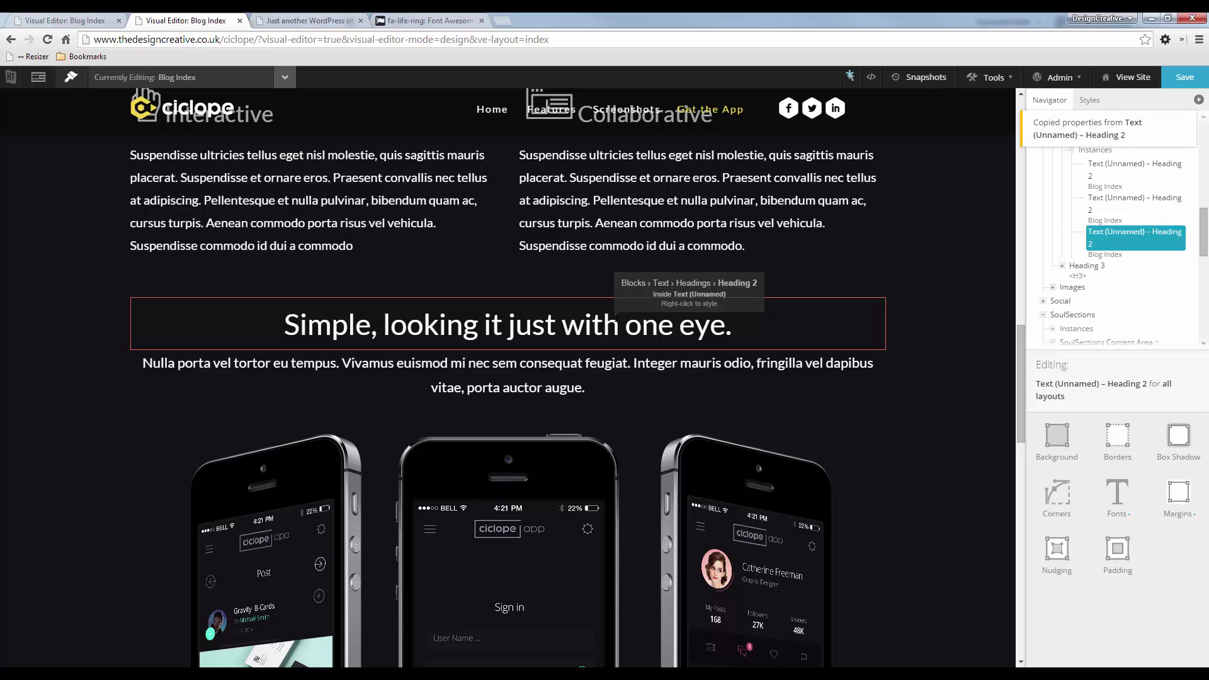
{"action": "scroll", "coordinate": [616, 314], "scroll_direction": "down", "scroll_amount": 10}
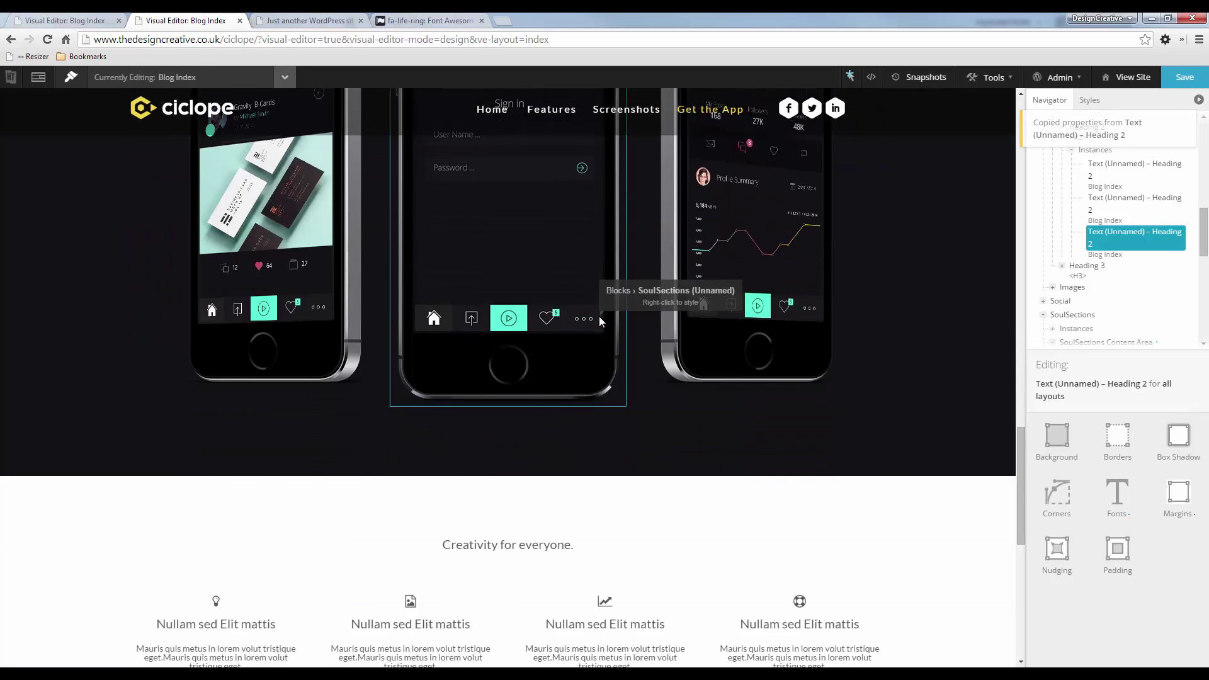
{"action": "right_click", "coordinate": [563, 429]}
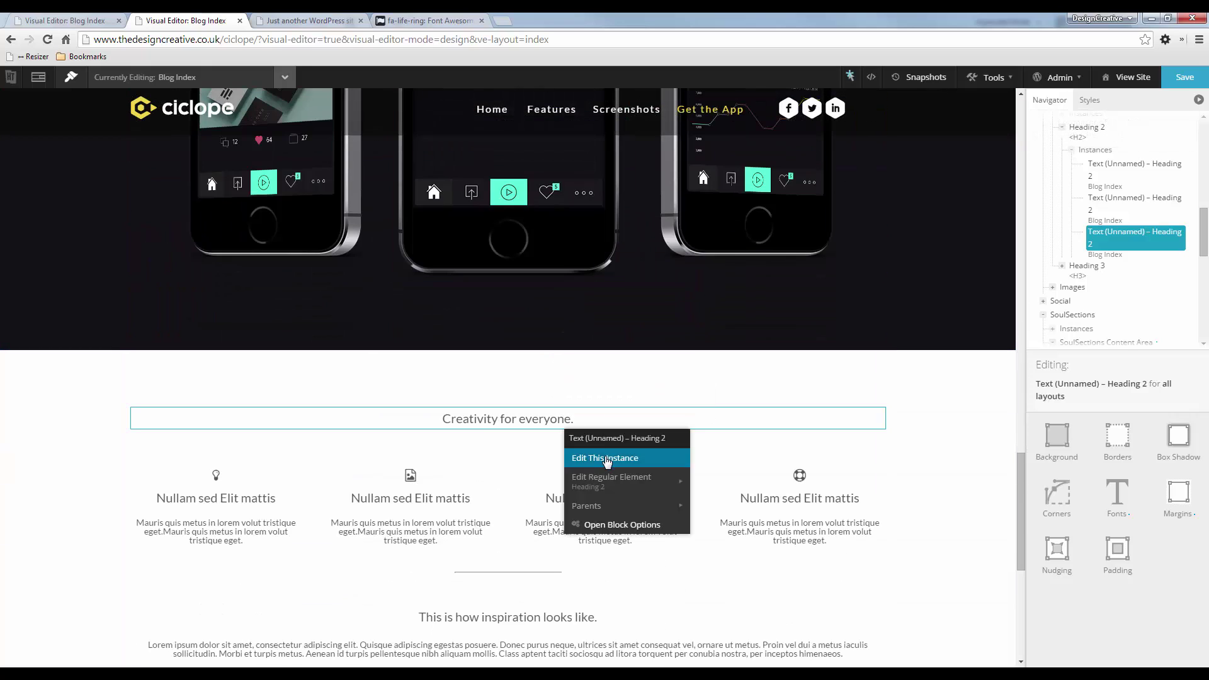
{"action": "left_click", "coordinate": [607, 461]}
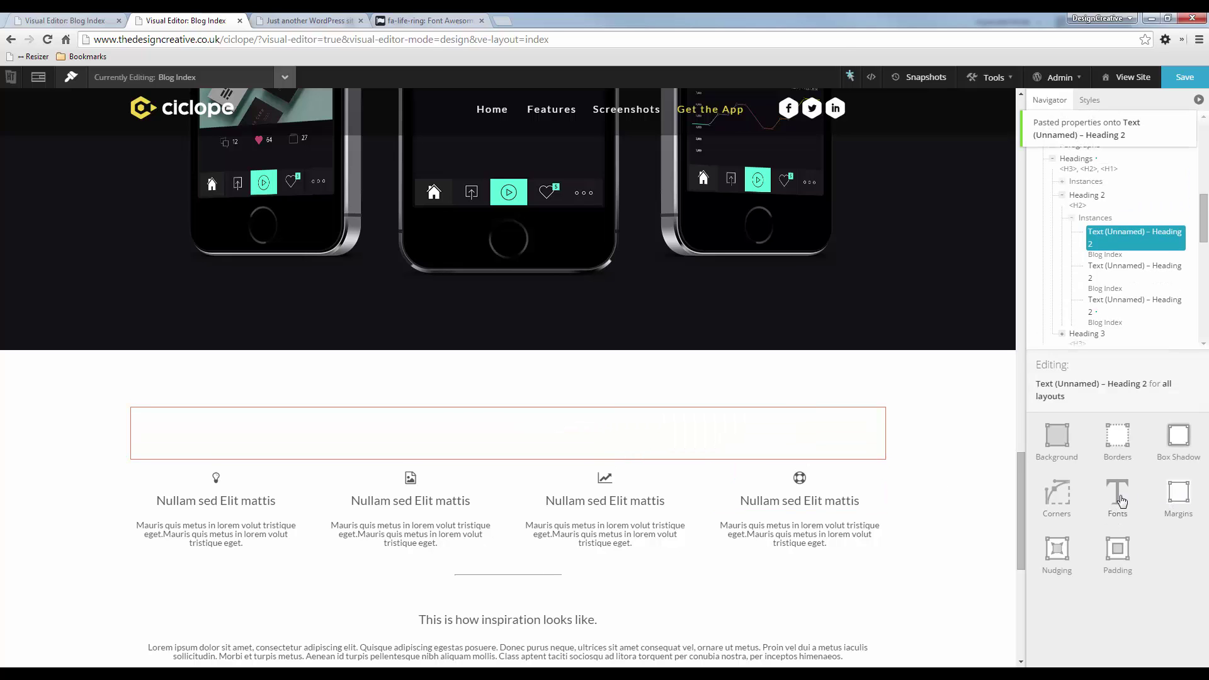
Change the font color of the "Creativity for everyone." heading to a near-black saved swatch.
{"action": "left_click", "coordinate": [1119, 497]}
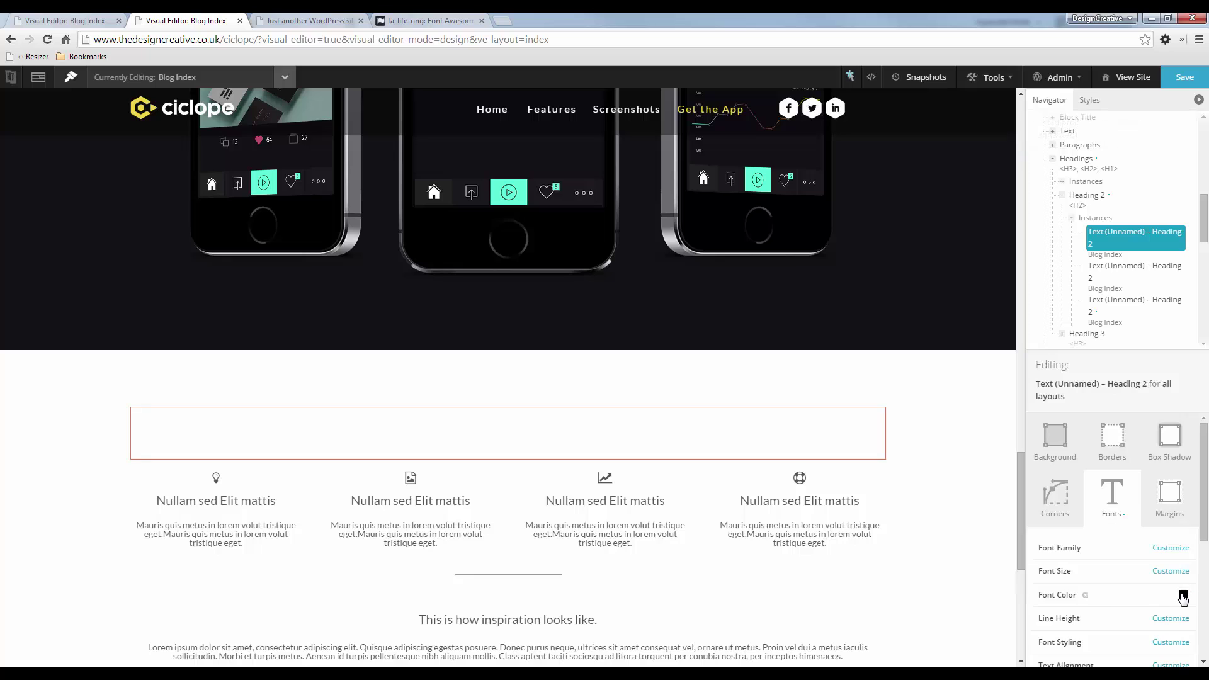
{"action": "left_click", "coordinate": [1182, 596]}
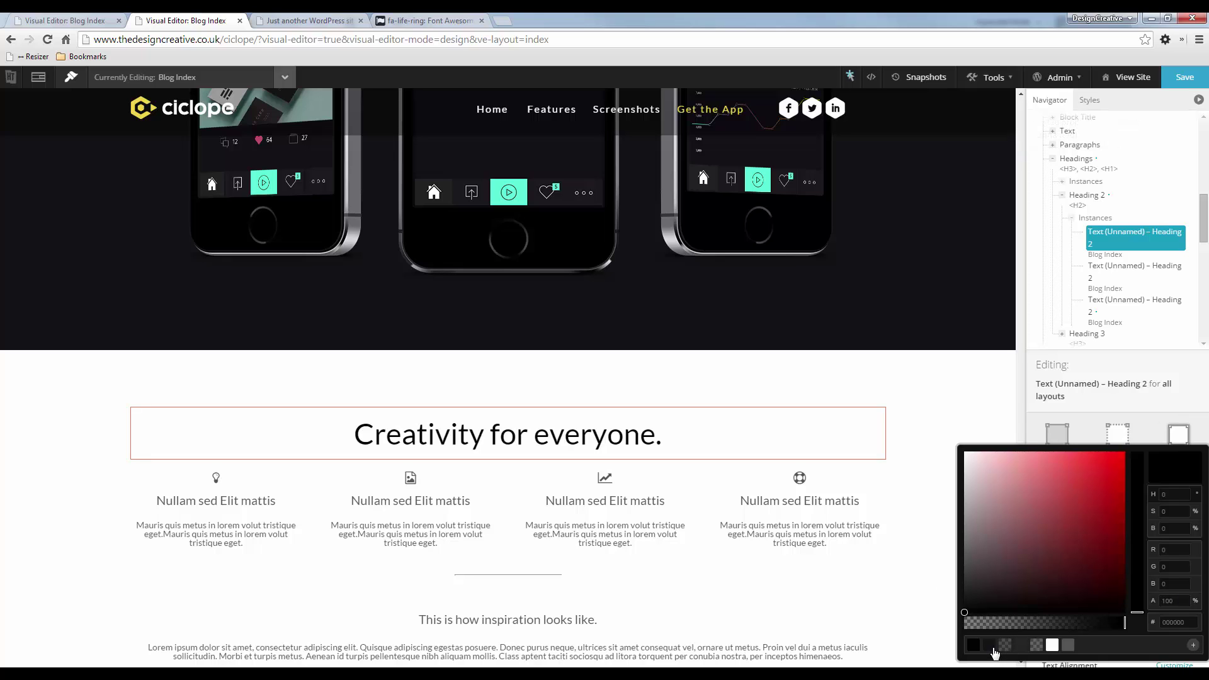
{"action": "left_click", "coordinate": [994, 644]}
{"action": "left_click", "coordinate": [1155, 437]}
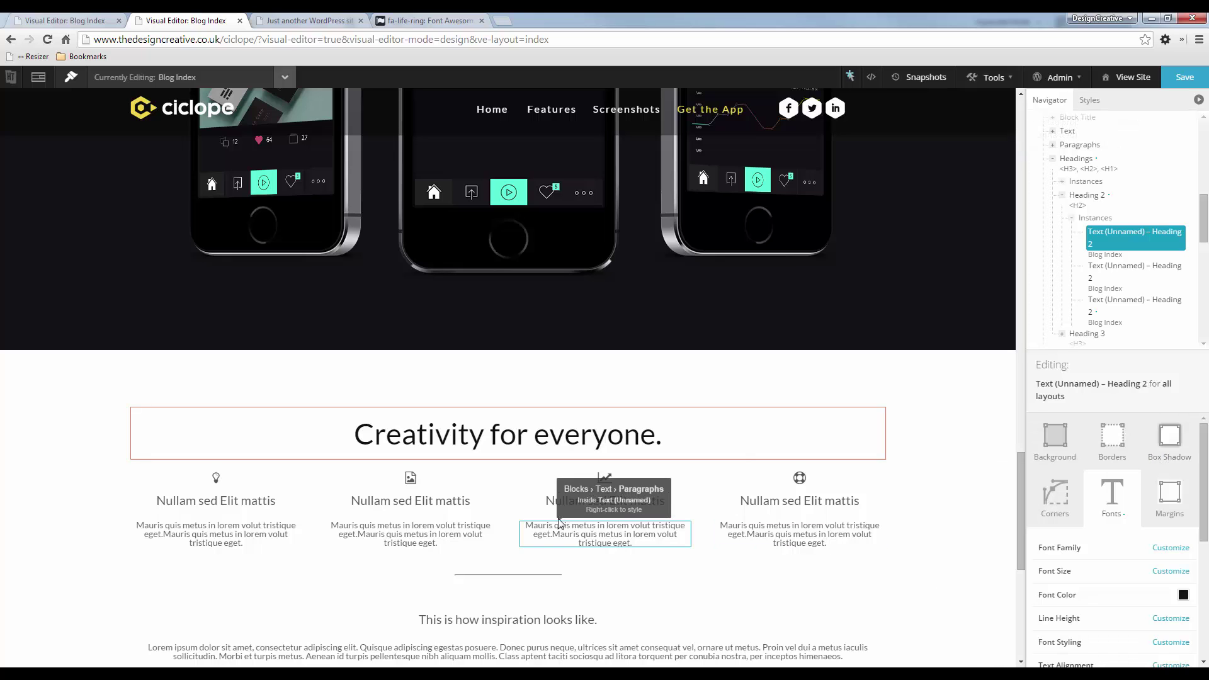
Set the "Creativity for everyone." heading's bottom margin to 30 px and save the layout.
{"action": "left_click", "coordinate": [1171, 500]}
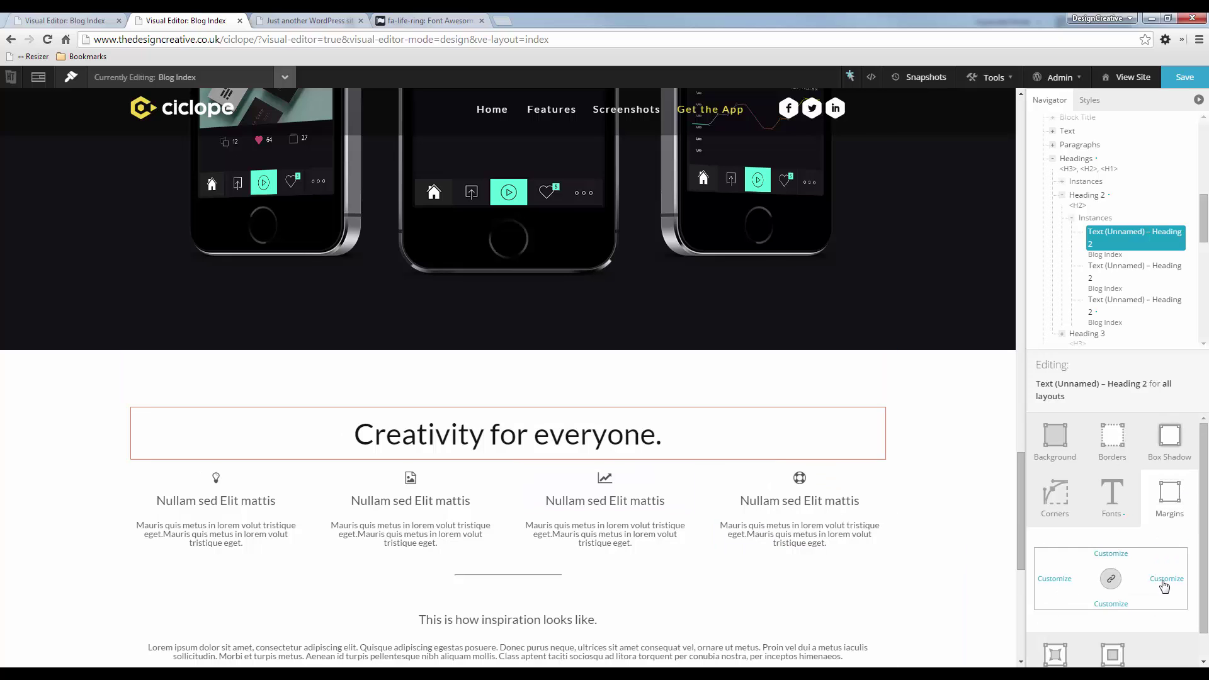
{"action": "left_click", "coordinate": [1111, 603]}
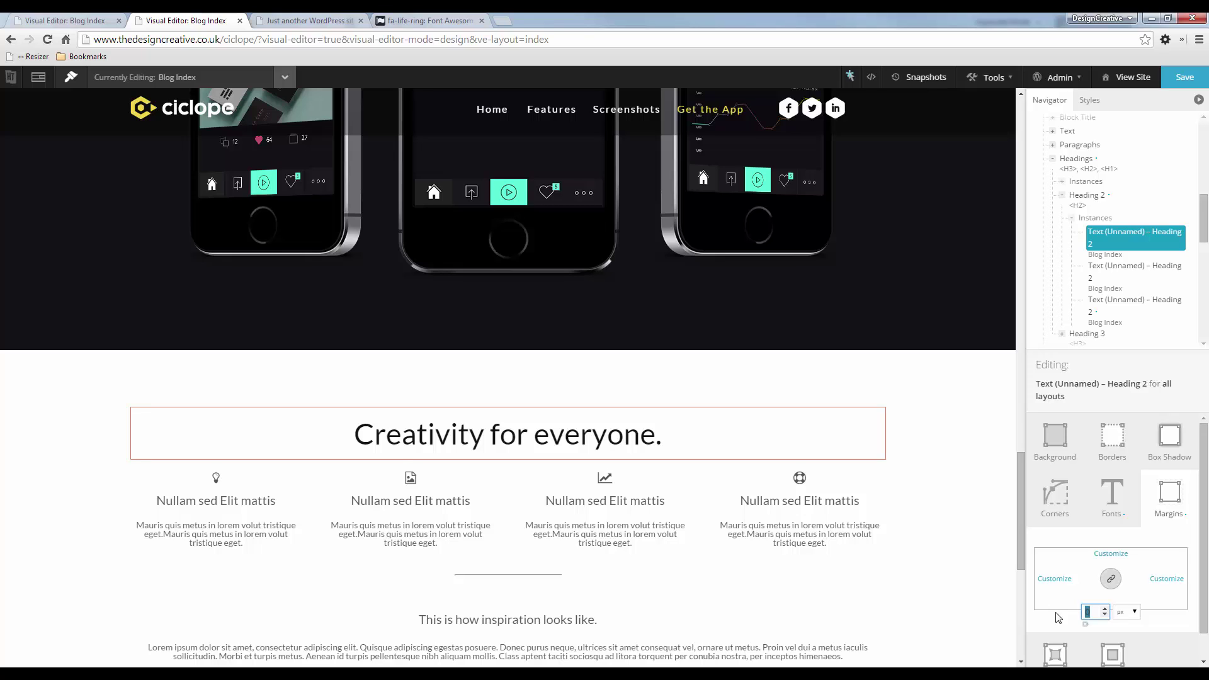
{"action": "type", "text": "30"}
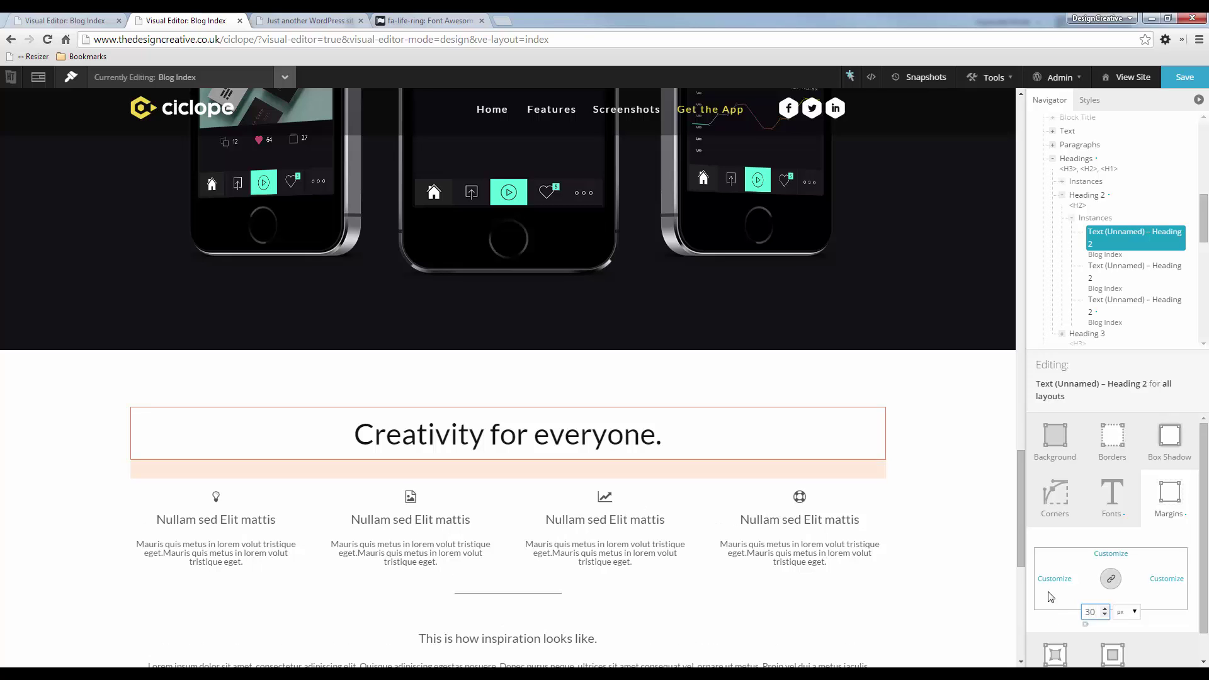
{"action": "left_click", "coordinate": [1185, 78]}
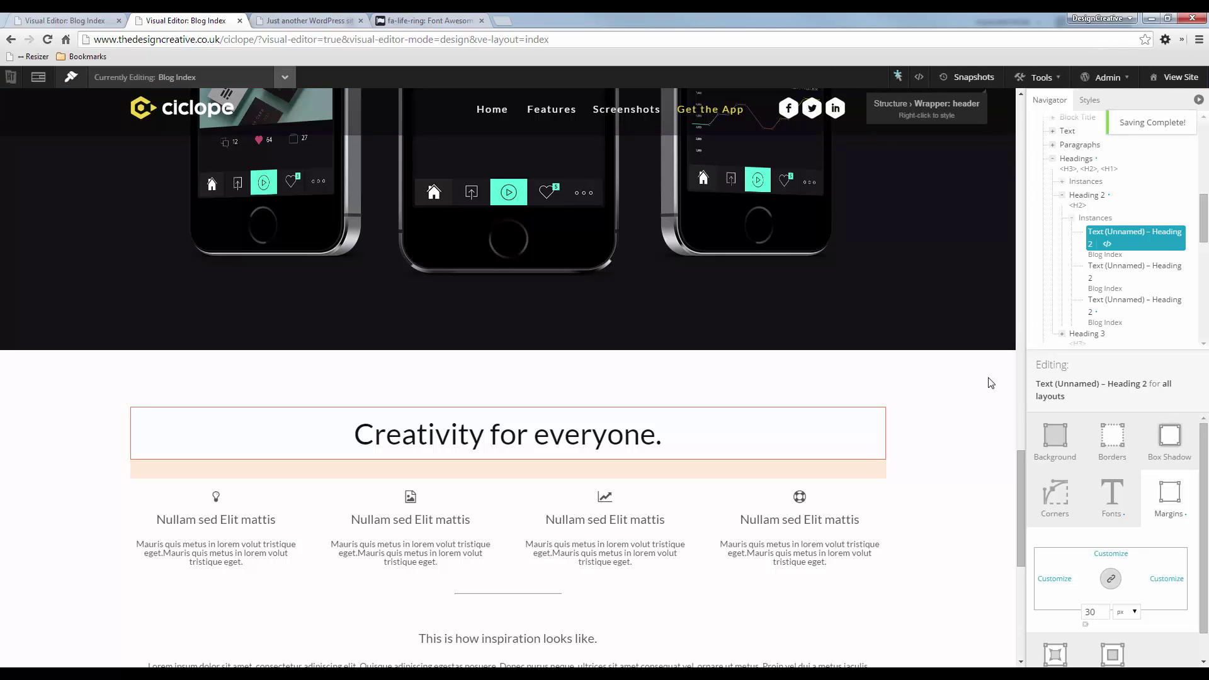
Examine the feature icons in the layout and on the live page, and the fa-life-ring class code on the Font Awesome page.
{"action": "scroll", "coordinate": [293, 425], "scroll_direction": "down", "scroll_amount": 3}
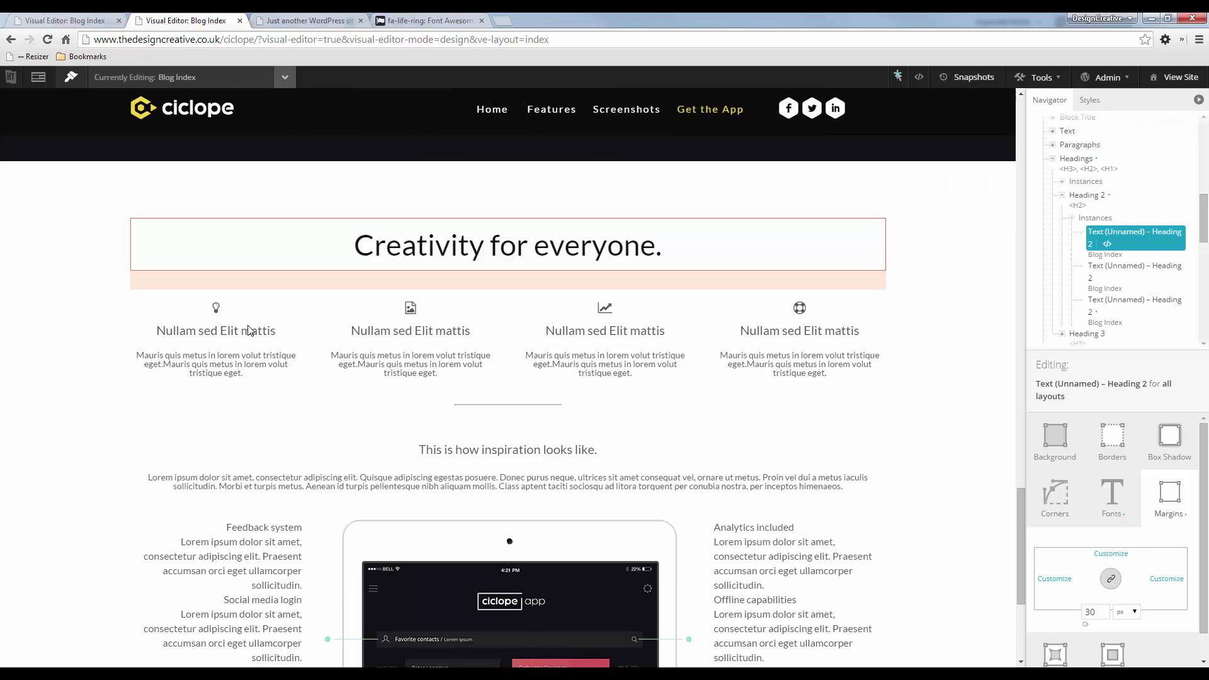
{"action": "left_click", "coordinate": [425, 21]}
{"action": "left_click", "coordinate": [305, 472]}
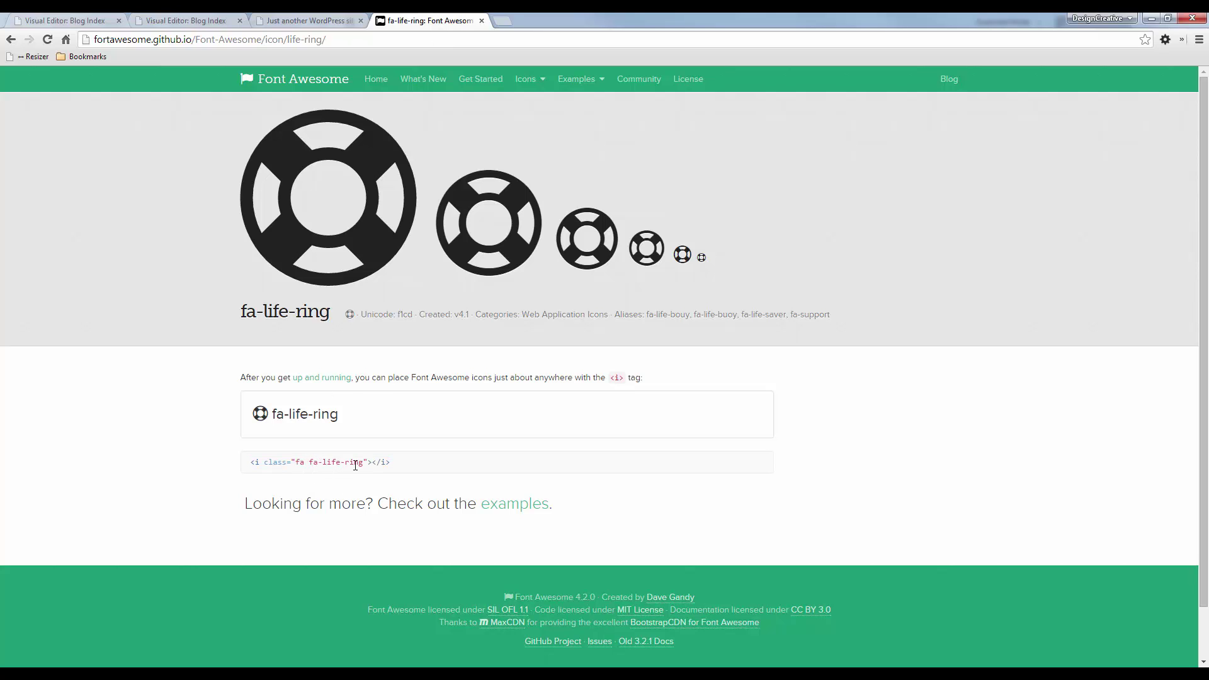
{"action": "left_click", "coordinate": [197, 19]}
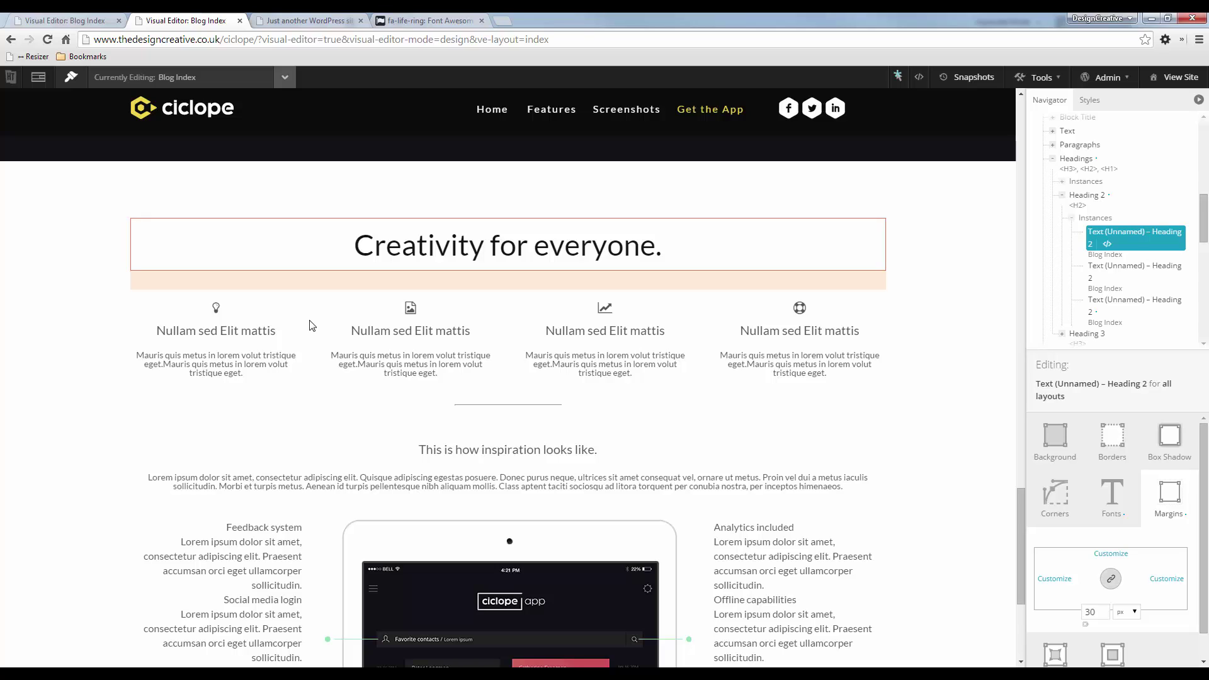
{"action": "left_click", "coordinate": [289, 19]}
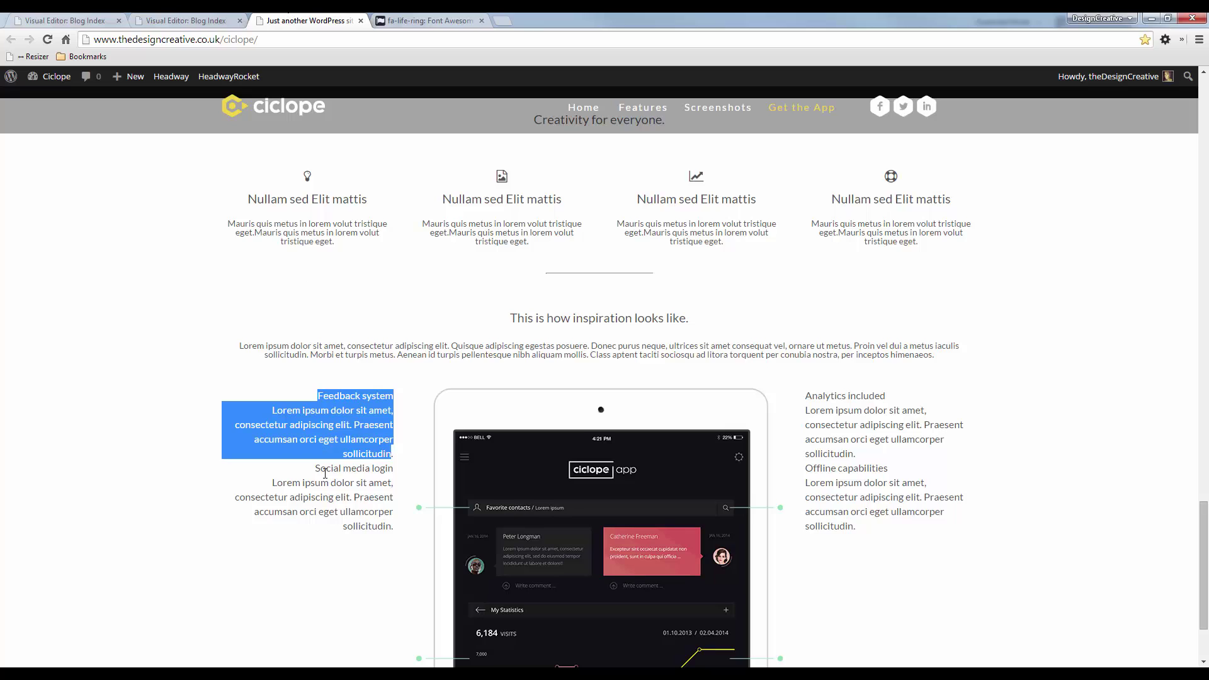
{"action": "key", "text": "ctrl+Tab"}
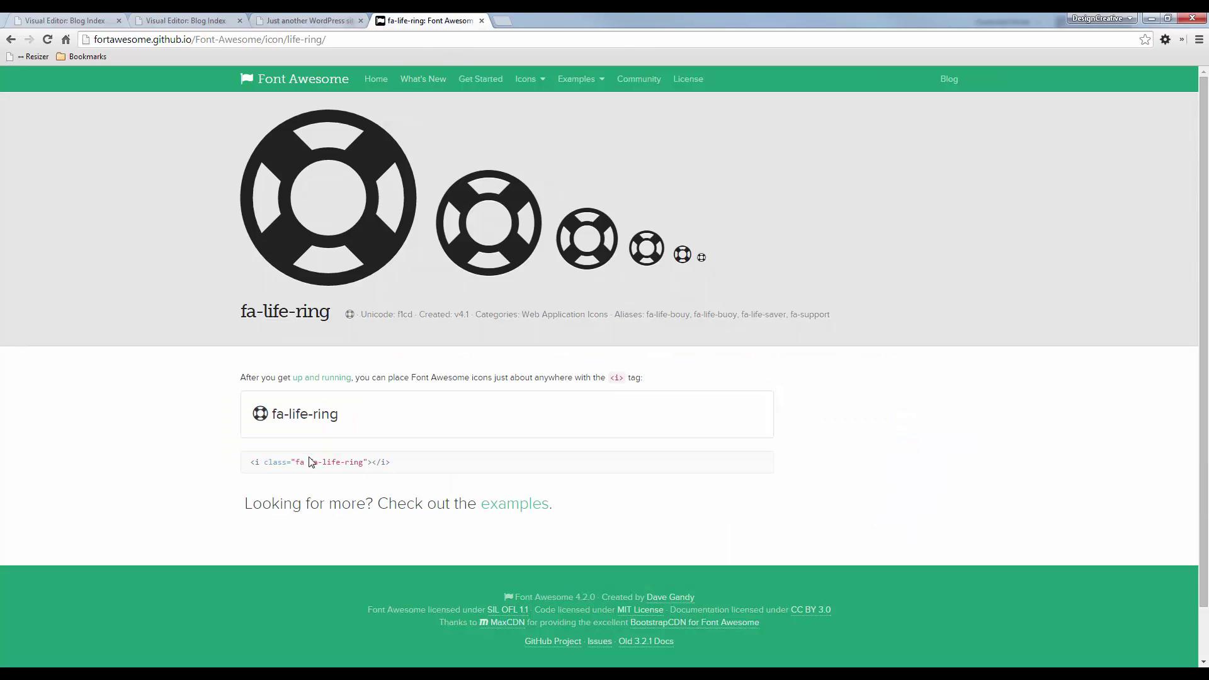
{"action": "left_click_drag", "start_coordinate": [309, 461], "coordinate": [368, 464]}
{"action": "left_click", "coordinate": [191, 17]}
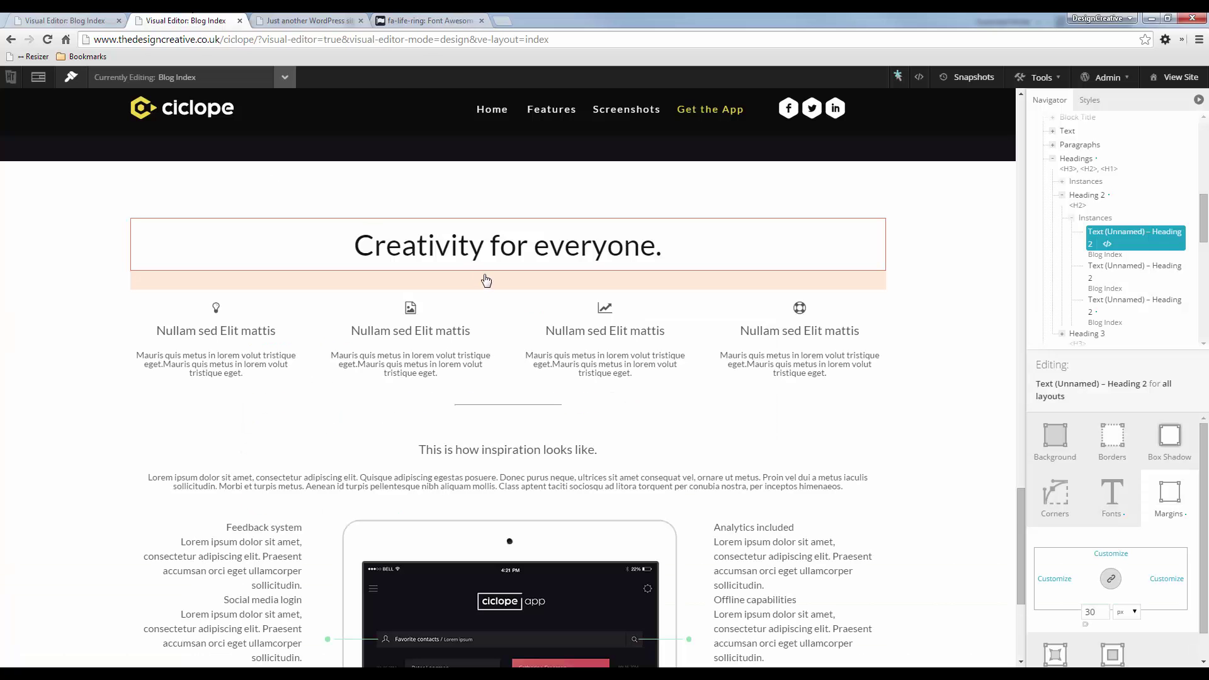
Add the class "circle" to the fa-lightbulb-o icon in the HTML content of the first creativity text block.
{"action": "right_click", "coordinate": [231, 351]}
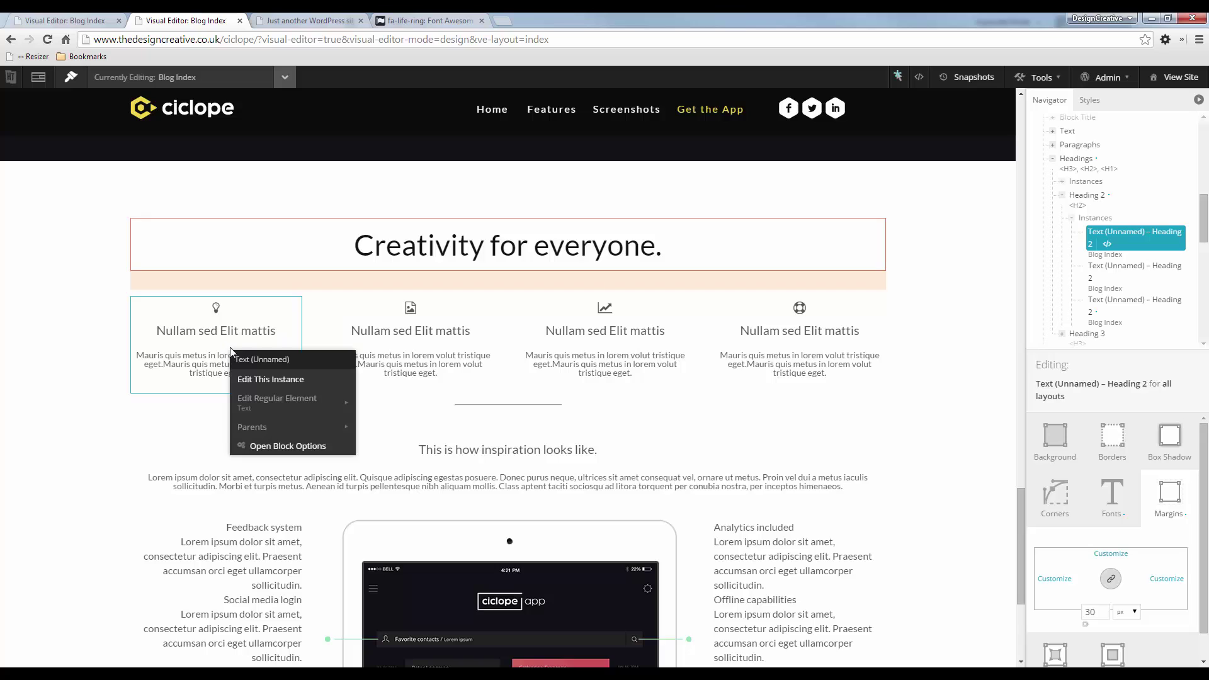
{"action": "left_click", "coordinate": [292, 447]}
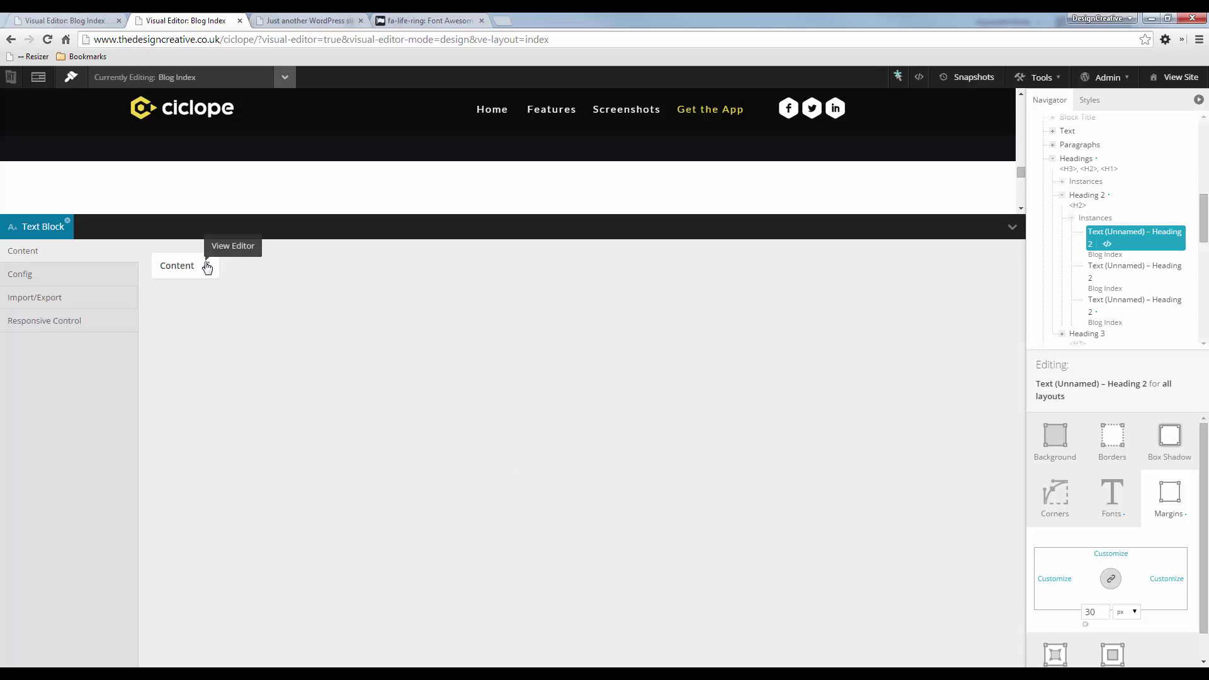
{"action": "left_click", "coordinate": [204, 263]}
{"action": "left_click", "coordinate": [166, 113]}
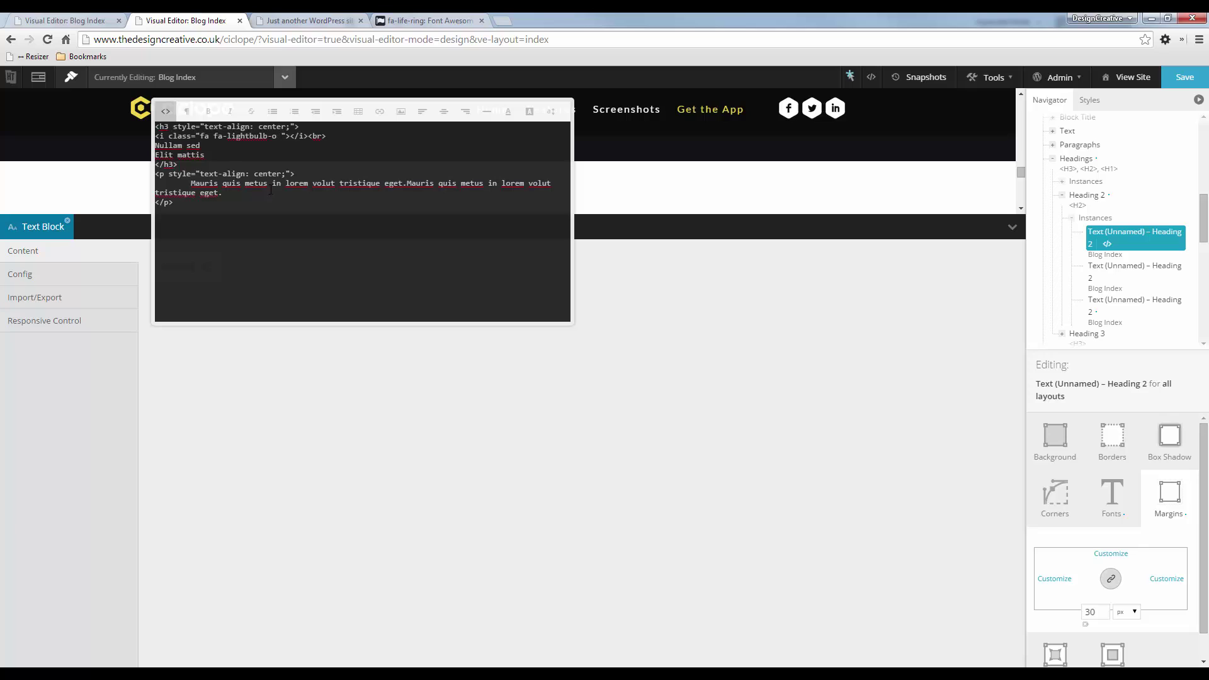
{"action": "type", "text": "circle"}
{"action": "left_click", "coordinate": [263, 358]}
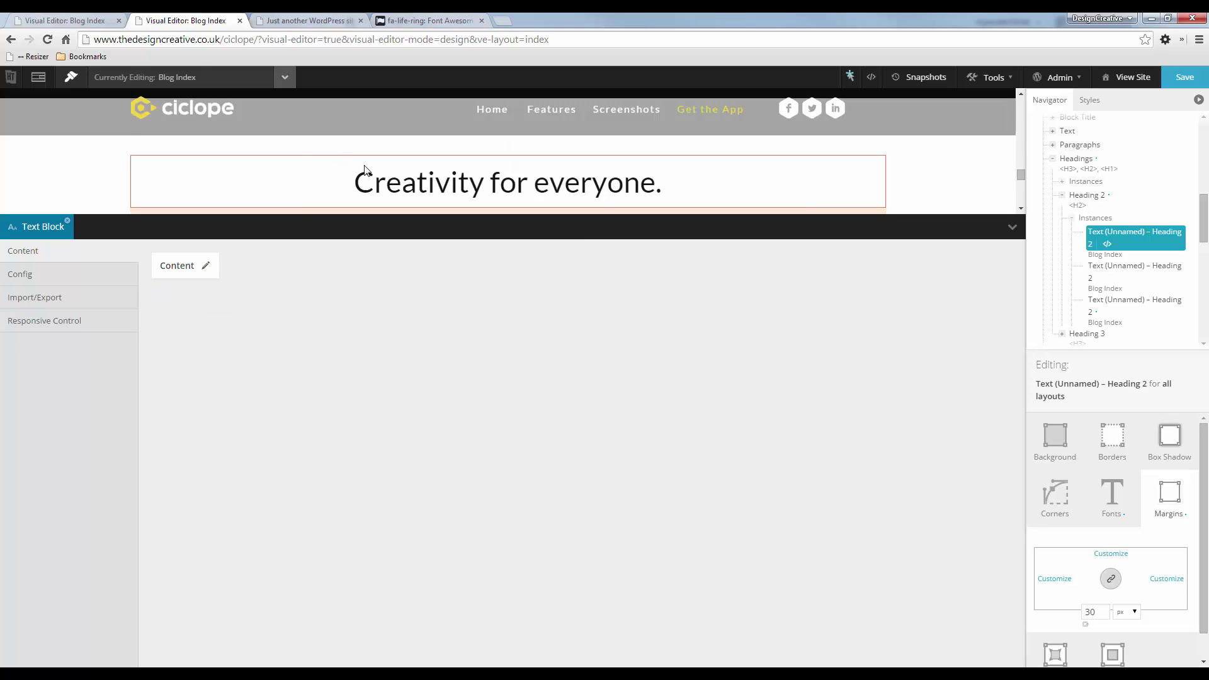
{"action": "scroll", "coordinate": [365, 170], "scroll_direction": "down", "scroll_amount": 1}
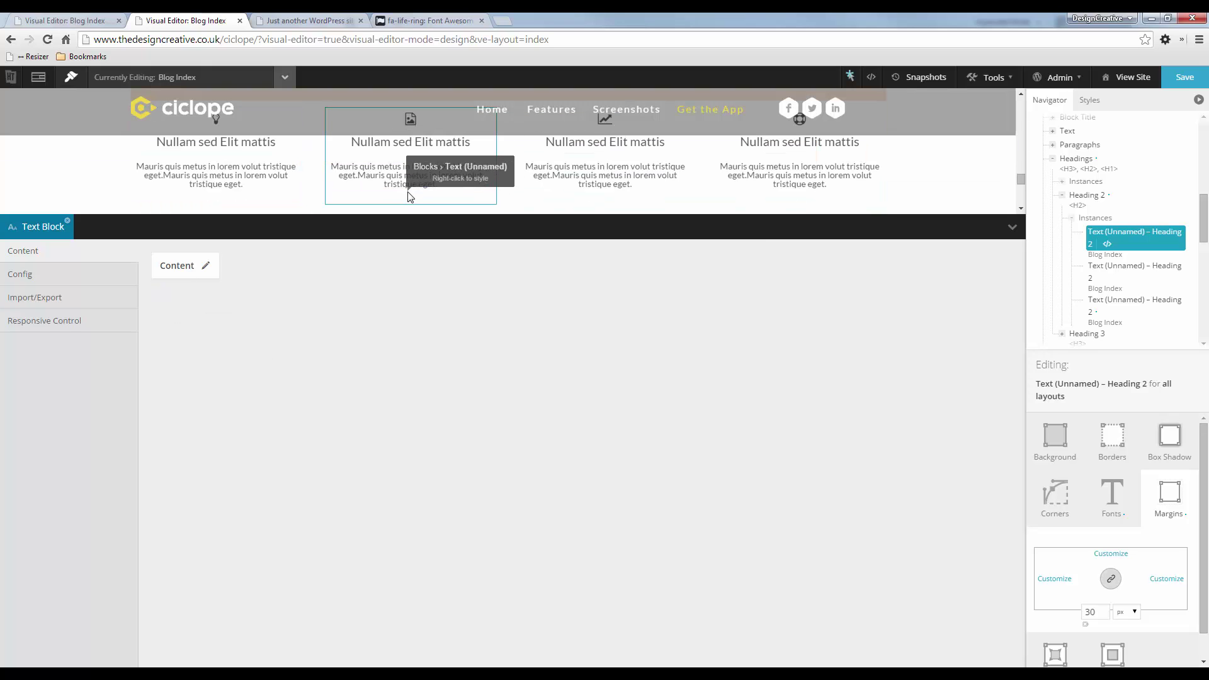
Add the class "circle" to the fa-file-image-o icon in the second creativity text block's HTML content and save the layout.
{"action": "right_click", "coordinate": [408, 194]}
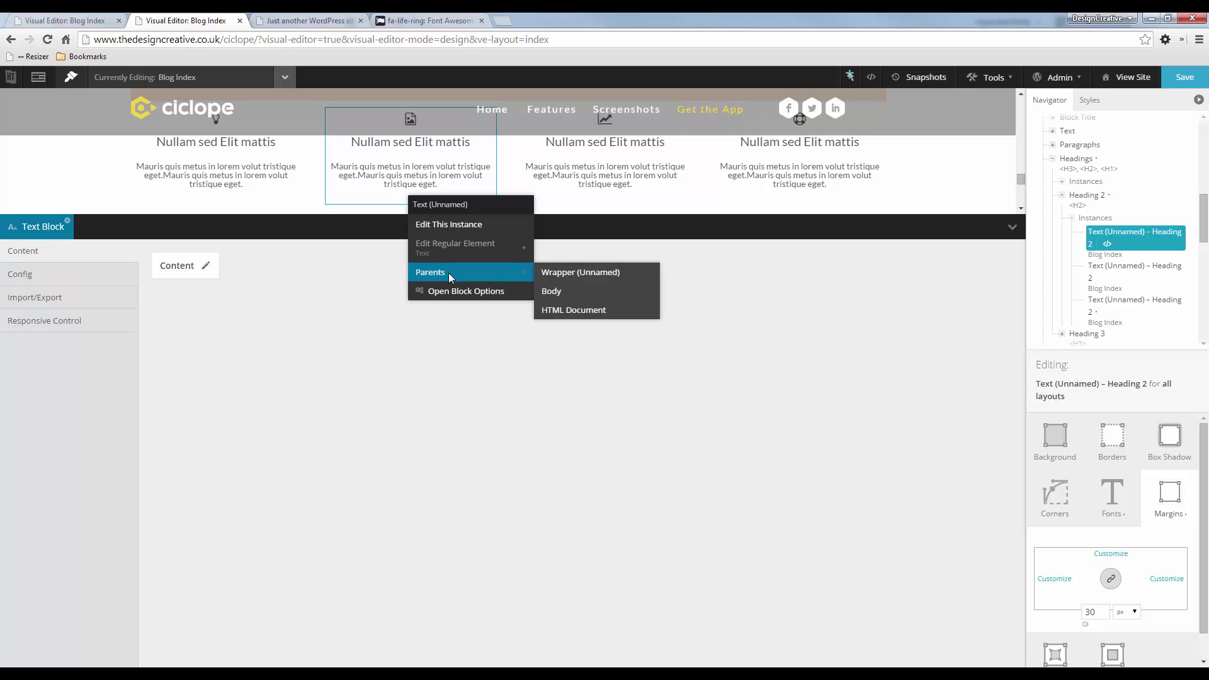
{"action": "left_click", "coordinate": [453, 291]}
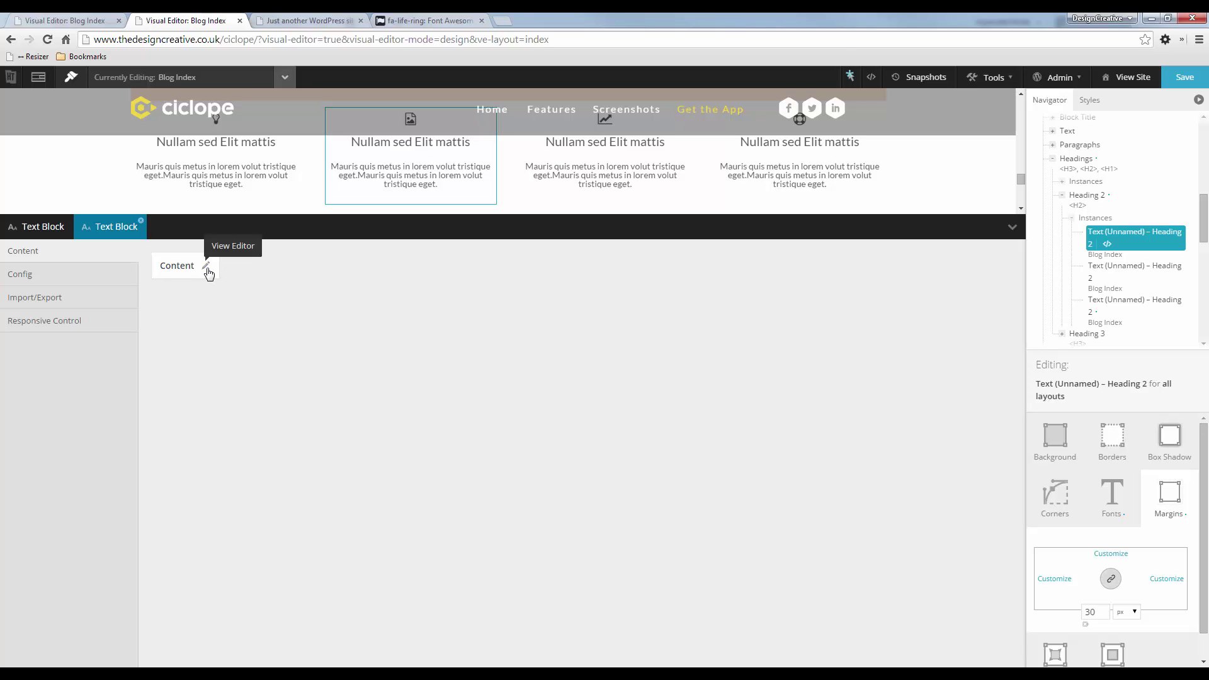
{"action": "left_click", "coordinate": [207, 268]}
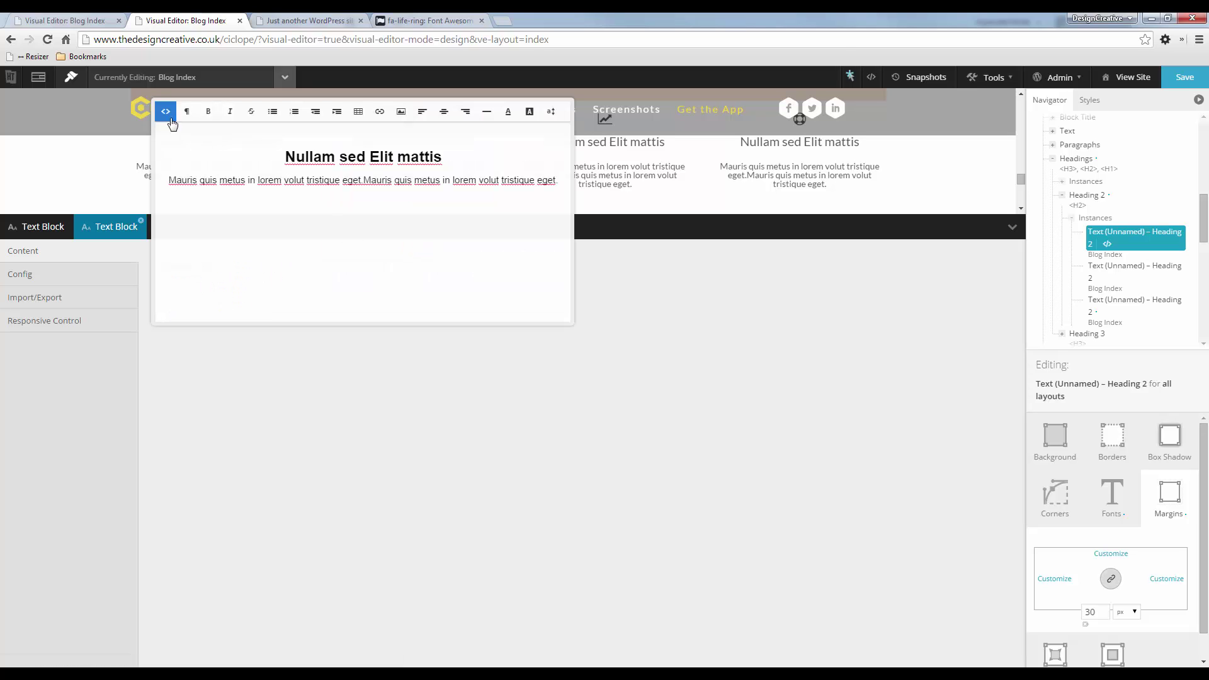
{"action": "left_click", "coordinate": [166, 111]}
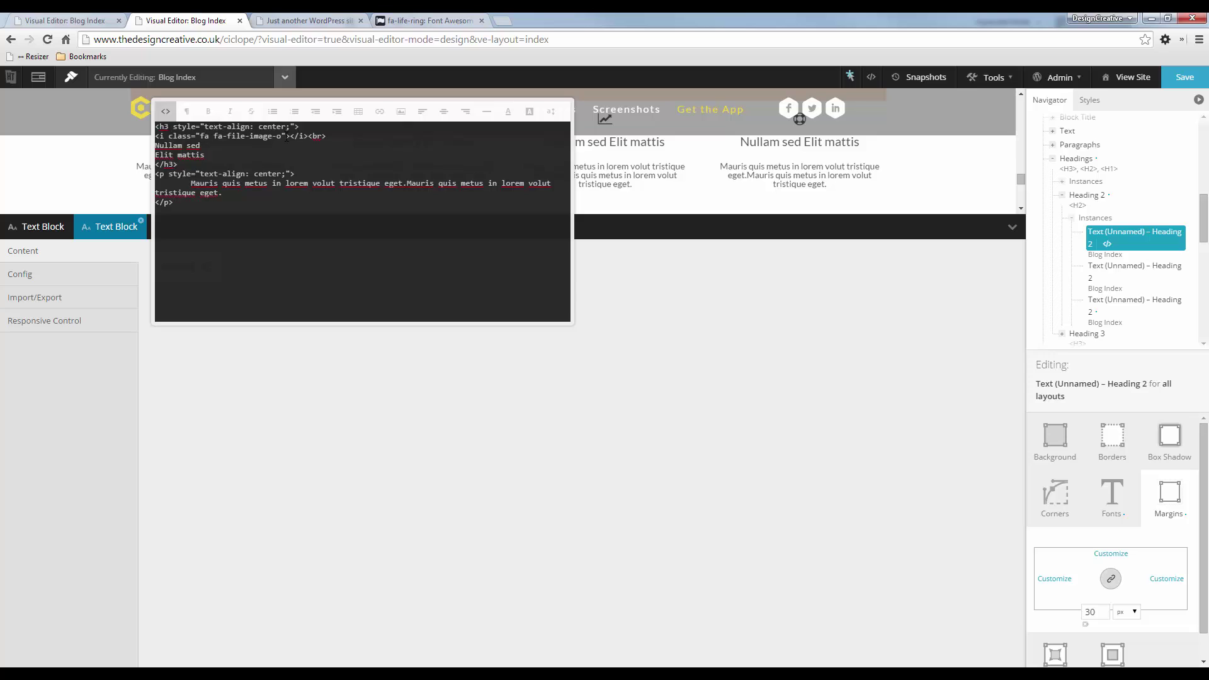
{"action": "type", "text": "circle"}
{"action": "left_click", "coordinate": [378, 428]}
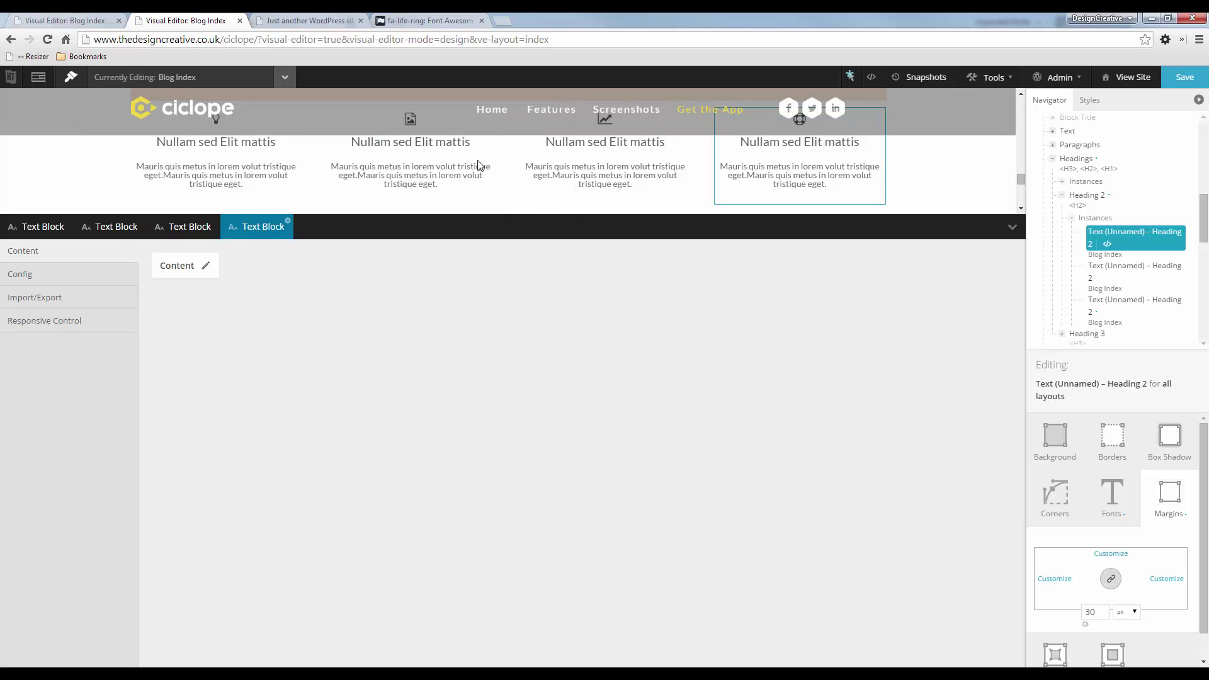
{"action": "left_click", "coordinate": [1012, 227]}
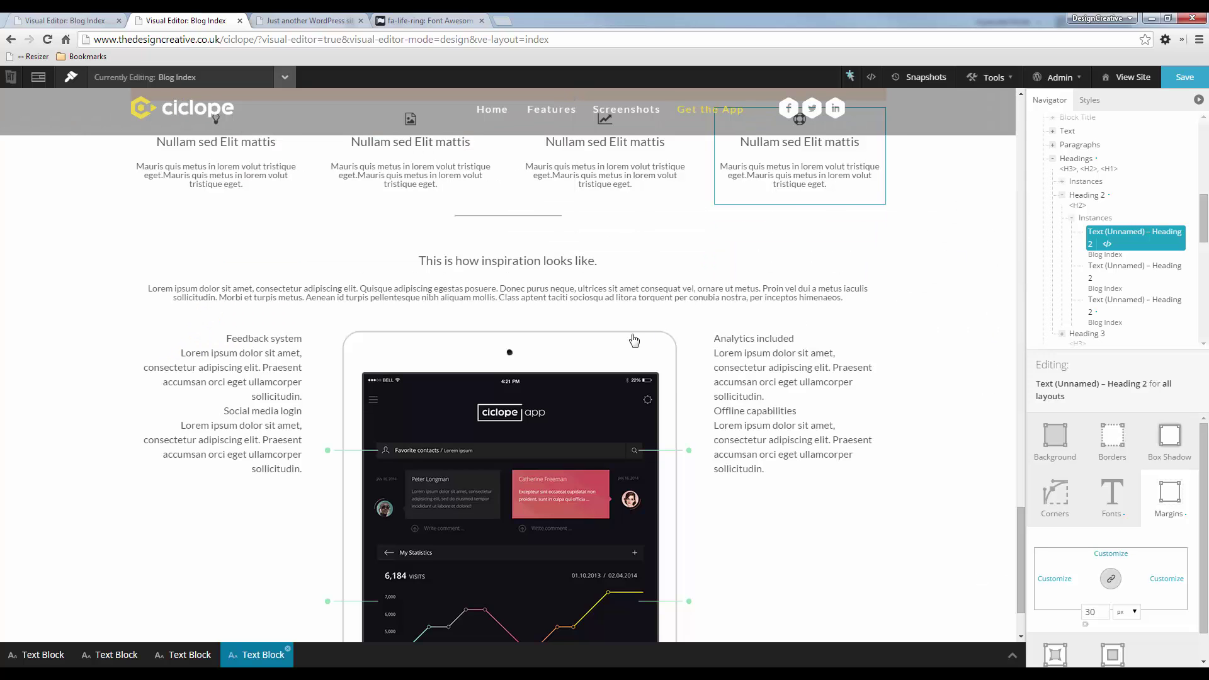
{"action": "left_click", "coordinate": [1182, 78]}
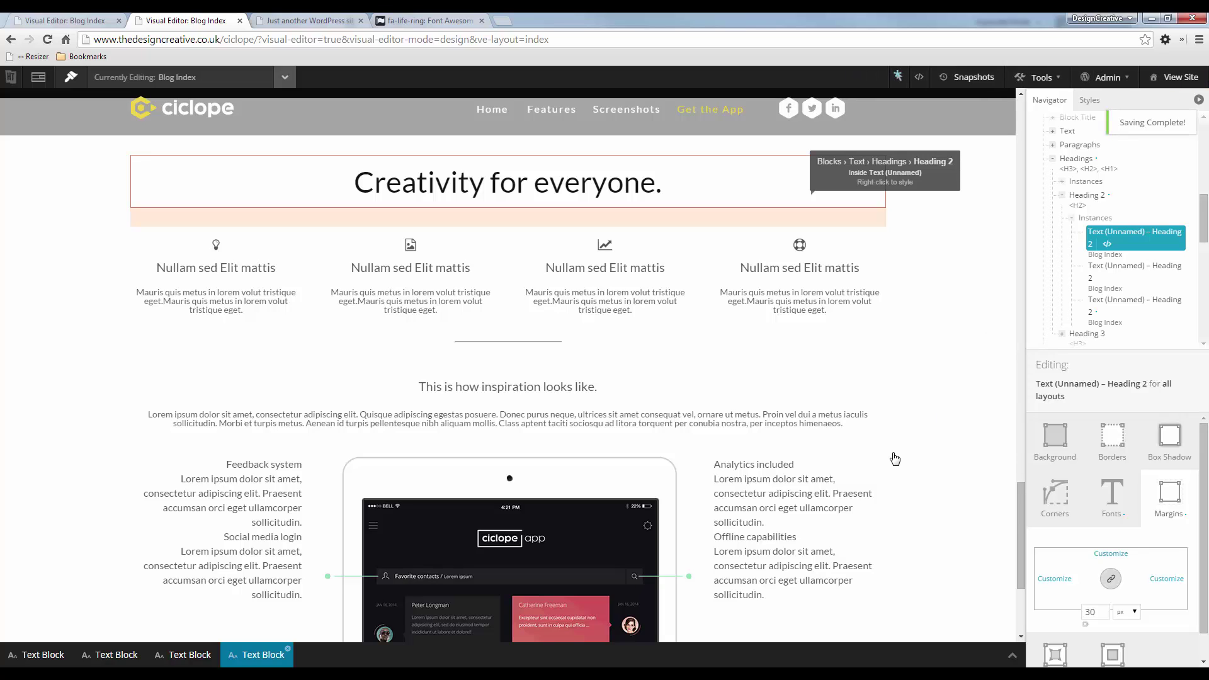
Close all other browser tabs and reload the Visual Editor.
{"action": "right_click", "coordinate": [180, 21]}
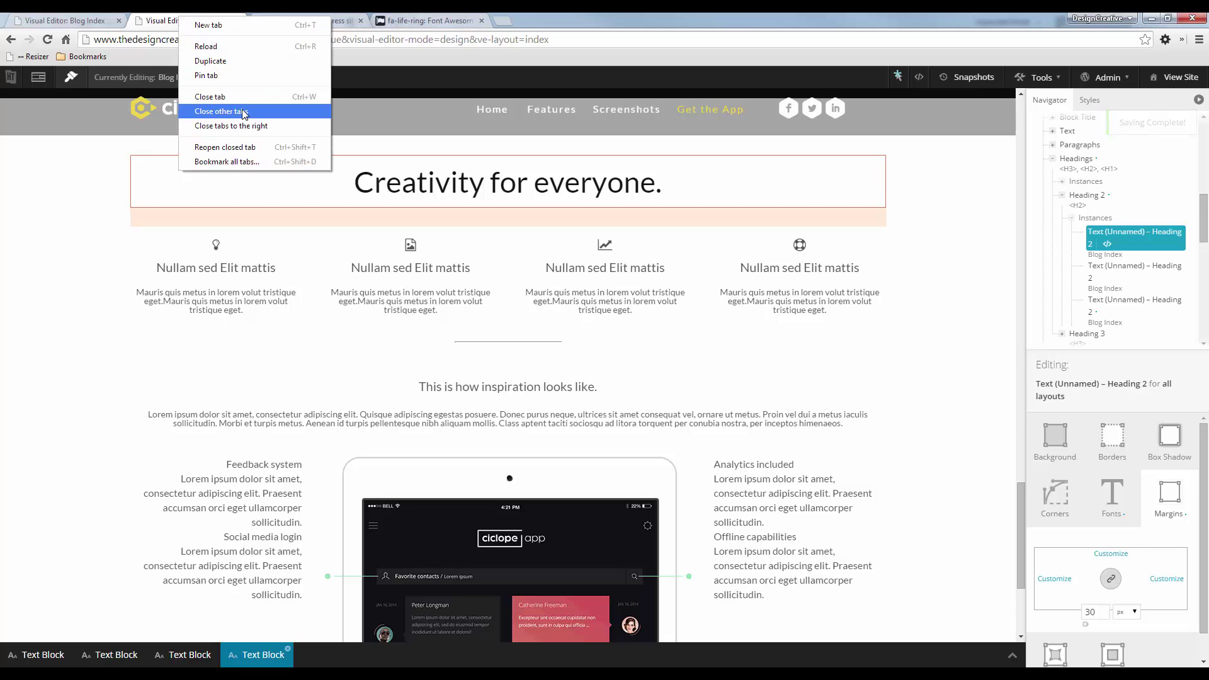
{"action": "left_click", "coordinate": [244, 112]}
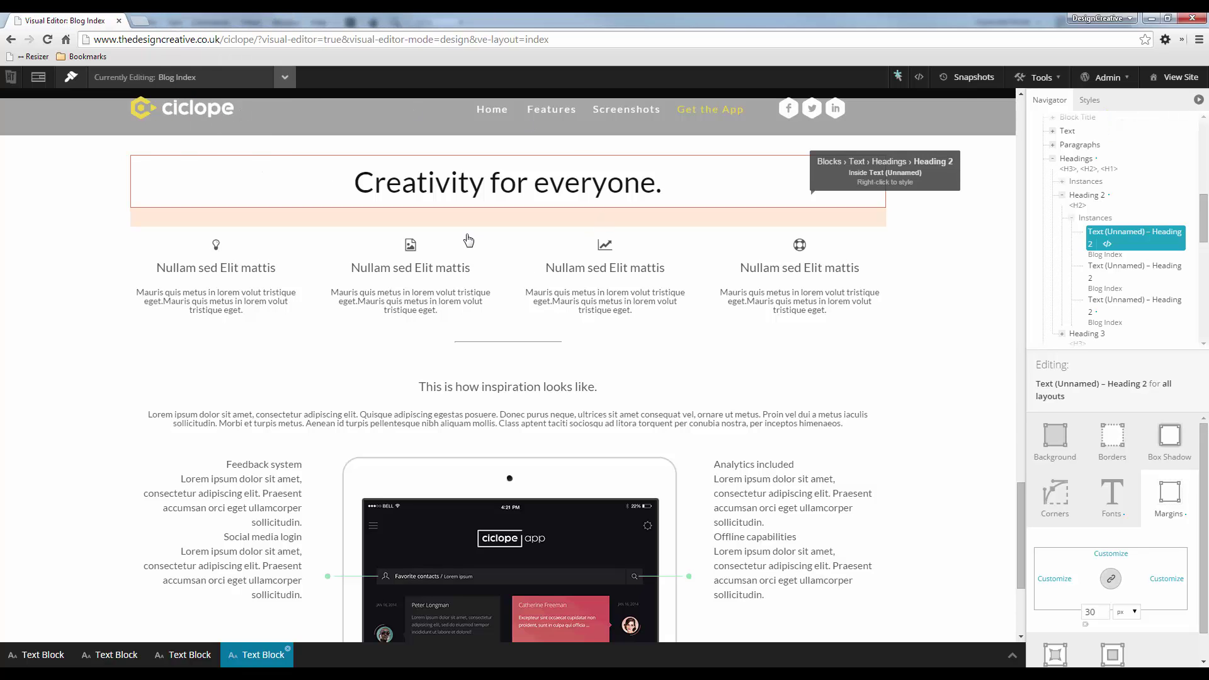
{"action": "key", "text": "F5"}
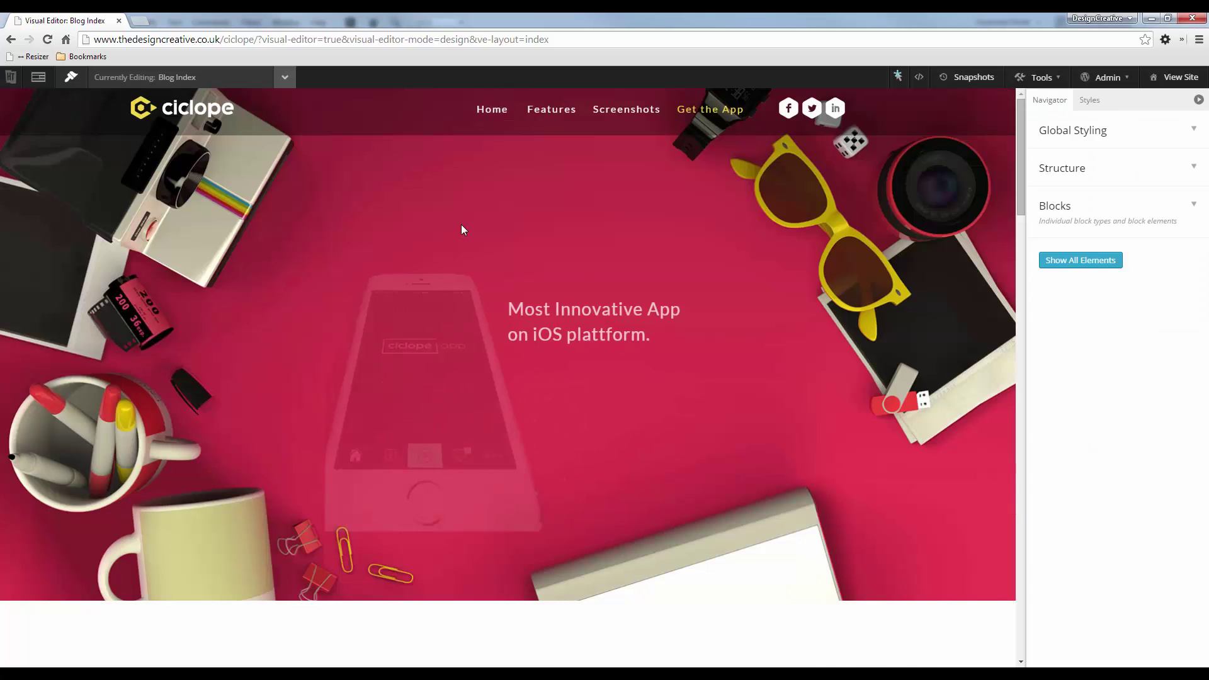
Open the Live CSS editor over the creativity section and review the existing rules.
{"action": "scroll", "coordinate": [460, 229], "scroll_direction": "down", "scroll_amount": 15}
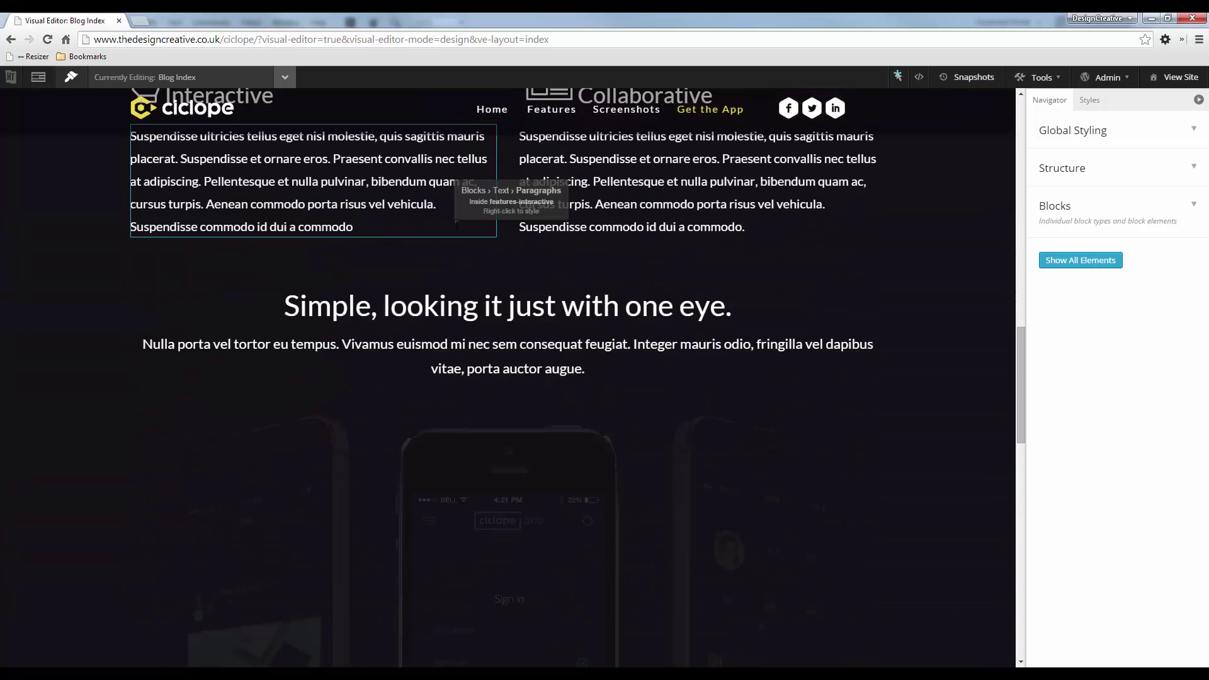
{"action": "scroll", "coordinate": [455, 223], "scroll_direction": "down", "scroll_amount": 10}
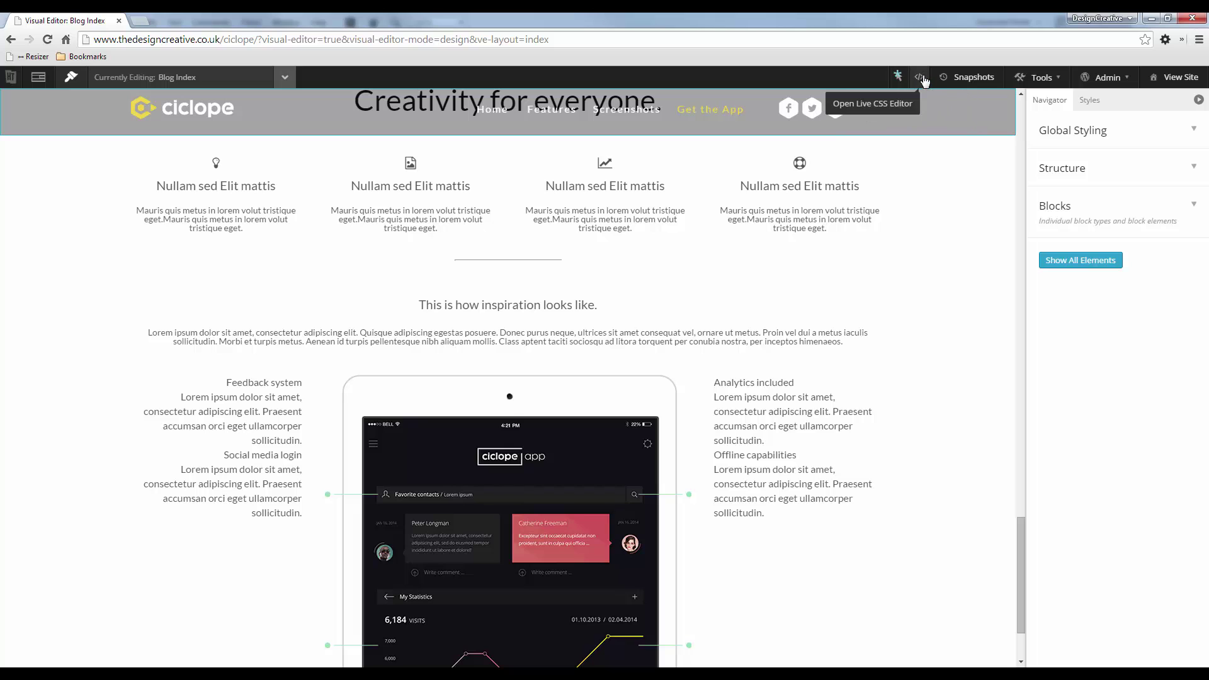
{"action": "left_click", "coordinate": [920, 77]}
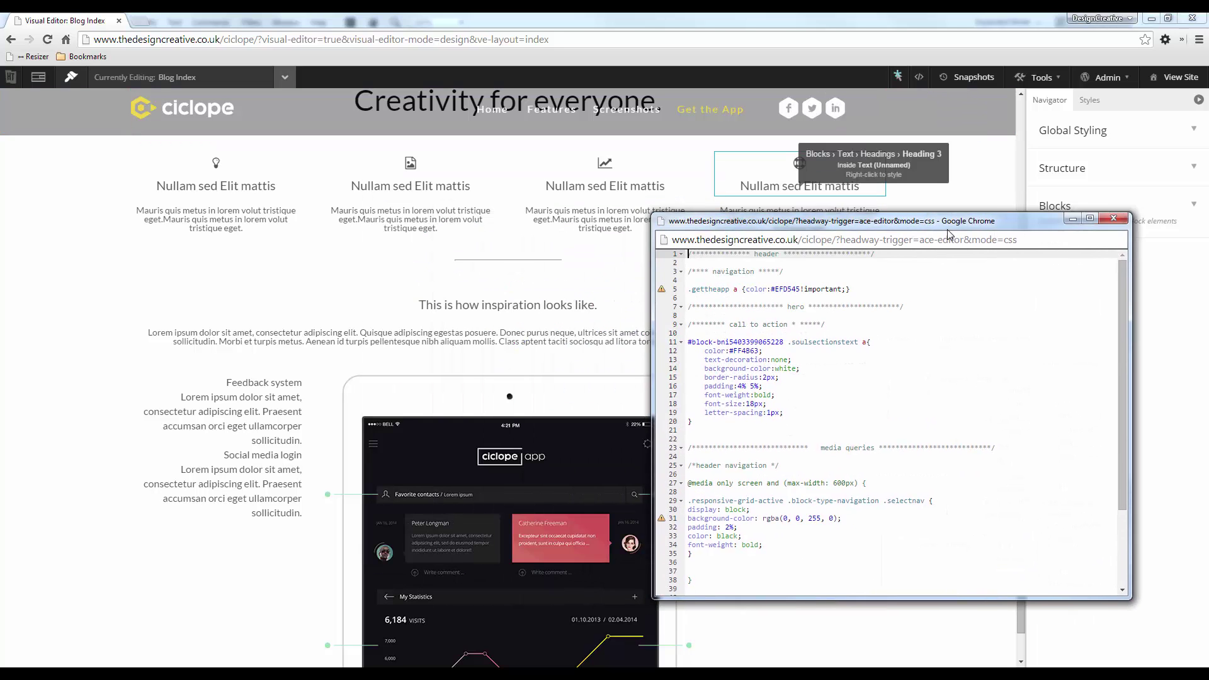
{"action": "scroll", "coordinate": [942, 365], "scroll_direction": "down", "scroll_amount": 3}
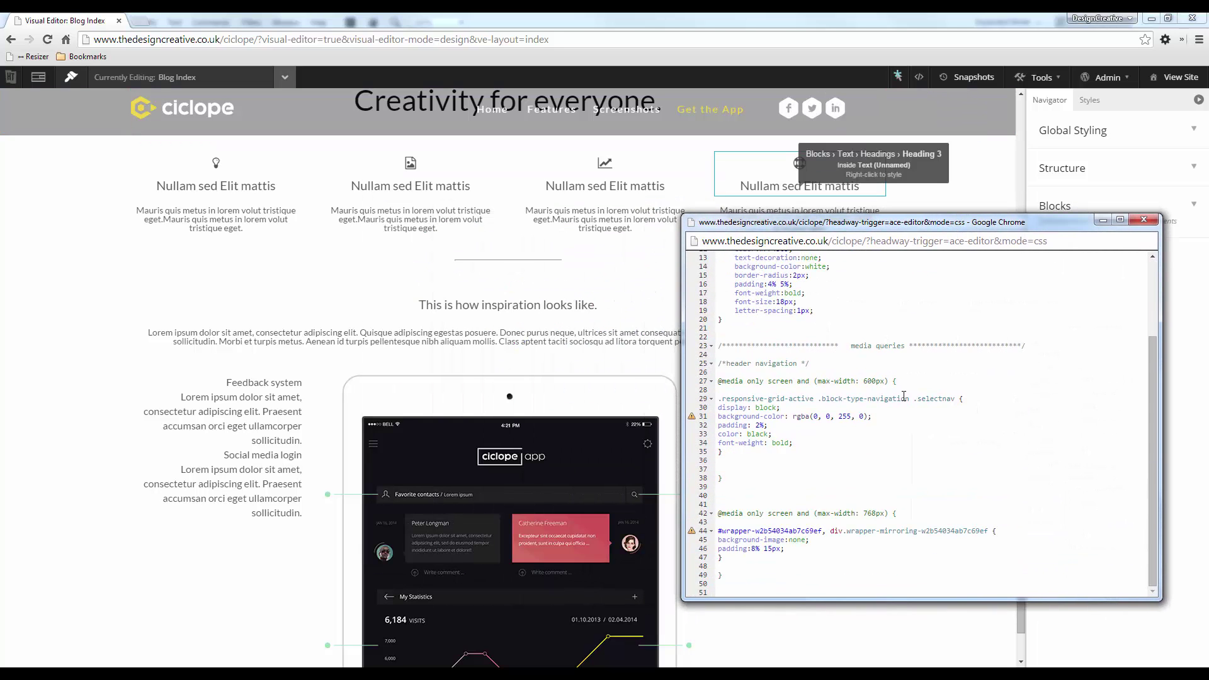
{"action": "scroll", "coordinate": [881, 378], "scroll_direction": "up", "scroll_amount": 2}
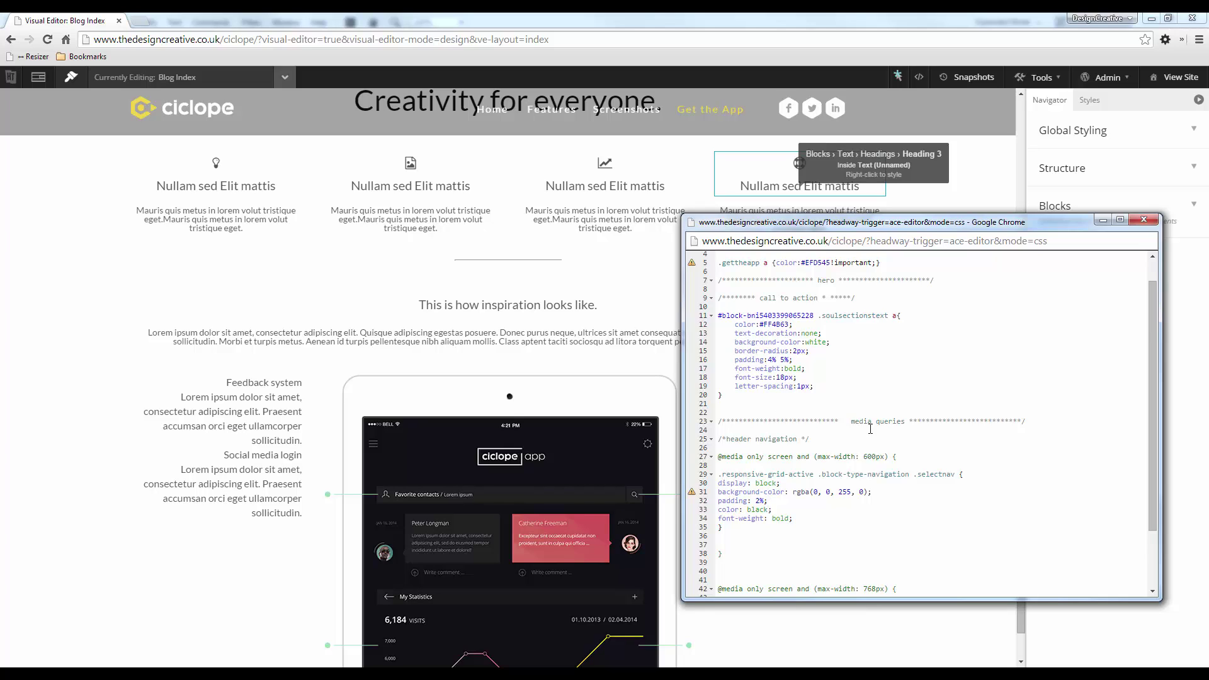
{"action": "scroll", "coordinate": [870, 428], "scroll_direction": "down", "scroll_amount": 3}
{"action": "scroll", "coordinate": [850, 425], "scroll_direction": "up", "scroll_amount": 4}
Insert blank lines after the call to action rule and add the comment "/**************** creativity ************/" above the media queries.
{"action": "left_click", "coordinate": [751, 427]}
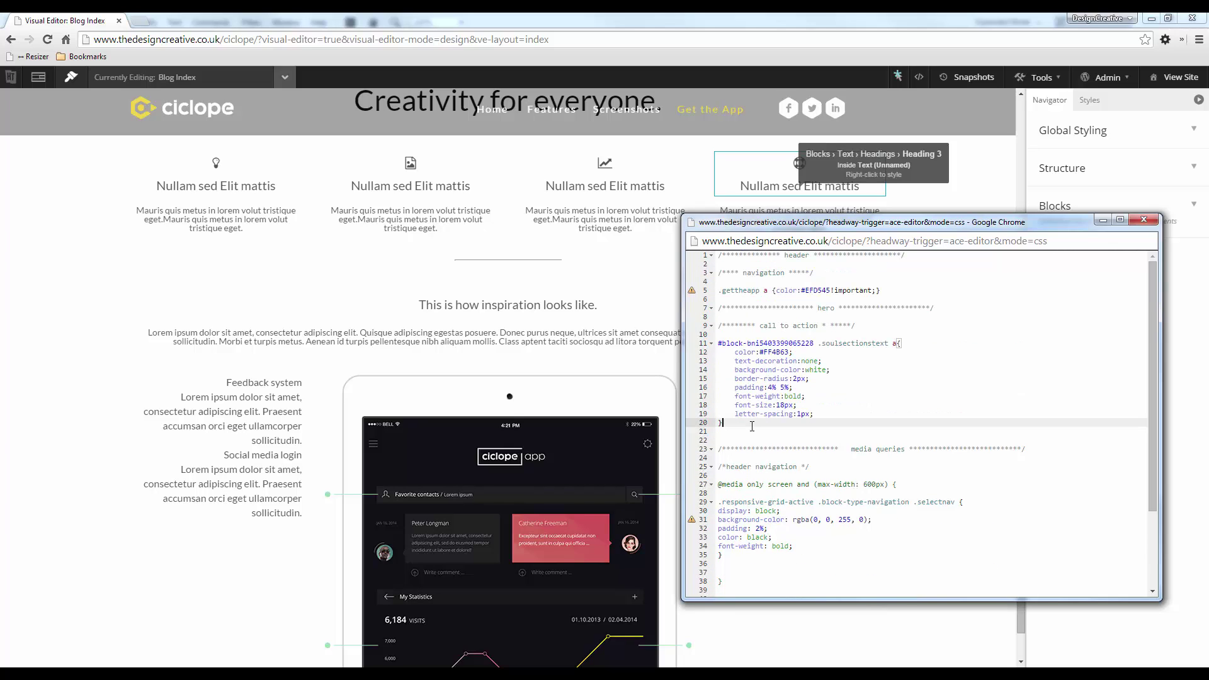
{"action": "key", "text": "Return"}
{"action": "key", "text": "Return"}
{"action": "key", "text": "Return"}
{"action": "key", "text": "Return"}
{"action": "key", "text": "Return"}
{"action": "key", "text": "Return"}
{"action": "key", "text": "Return"}
{"action": "key", "text": "Return"}
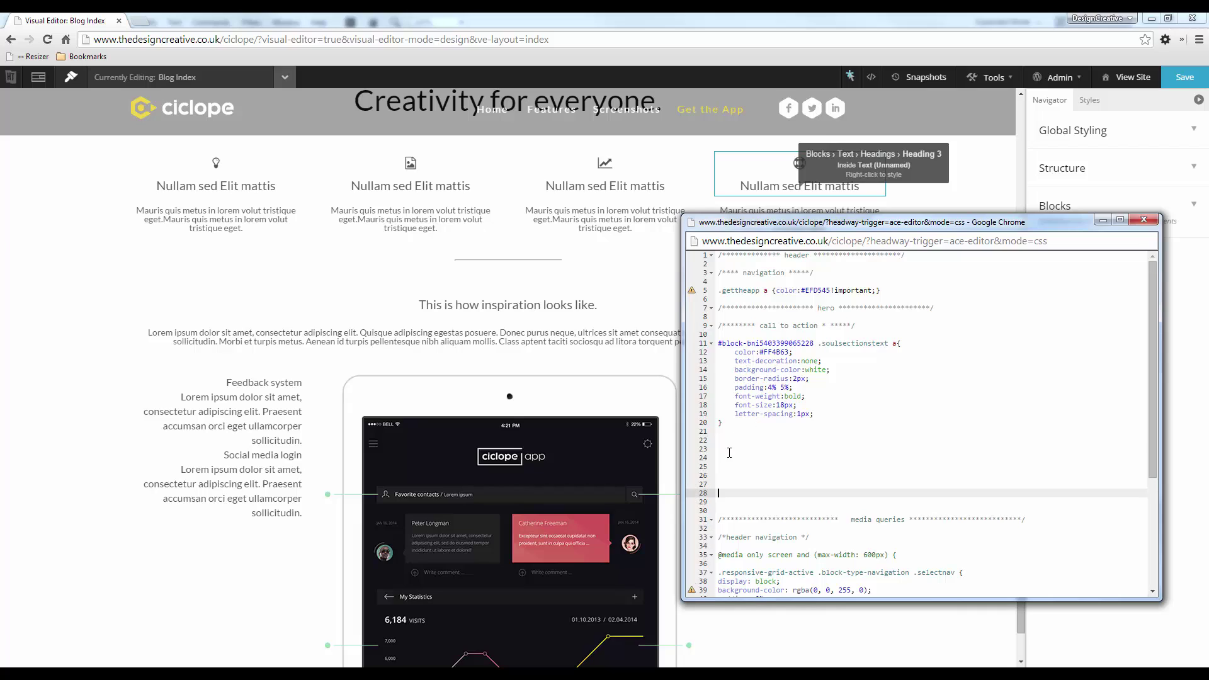
{"action": "left_click", "coordinate": [729, 452]}
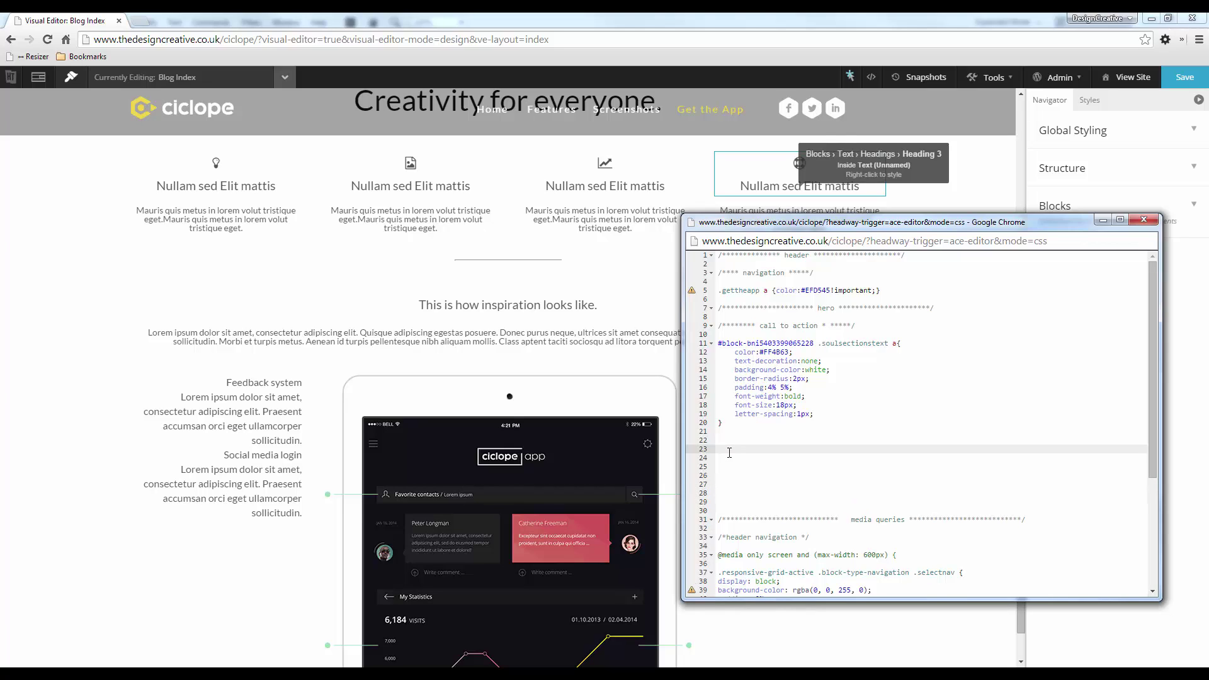
{"action": "type", "text": "/**************** creativity ************/"}
{"action": "key", "text": "Return"}
{"action": "key", "text": "Return"}
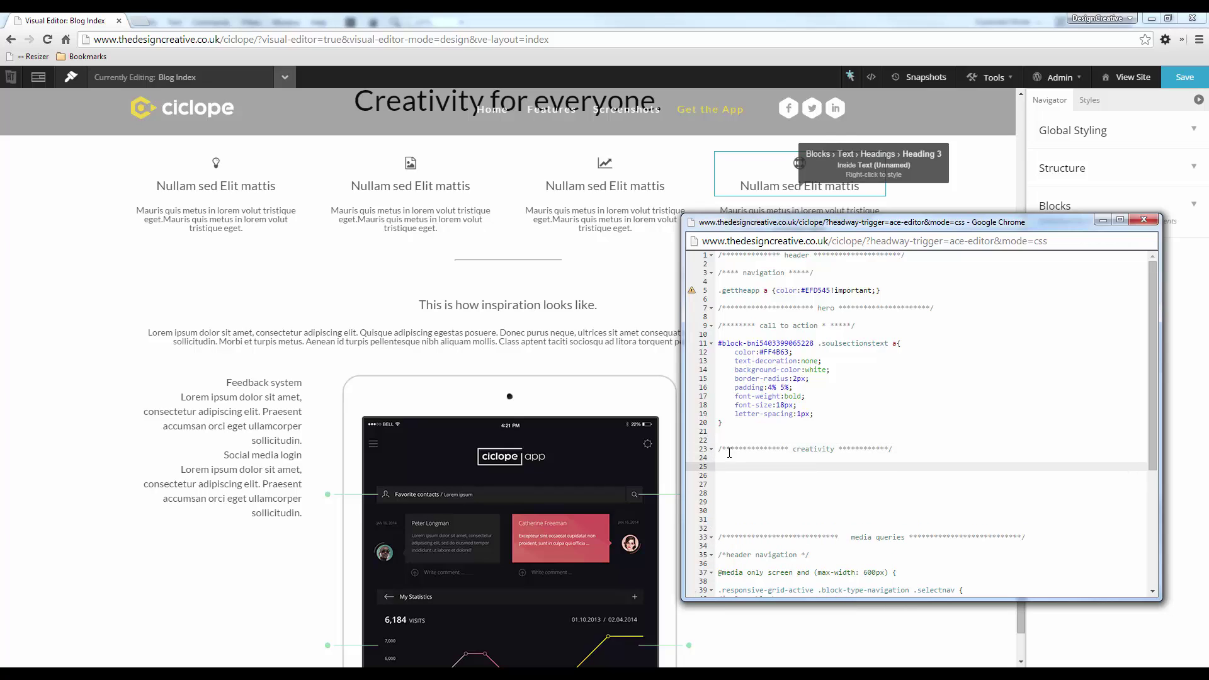
Add an "/*icons*/" comment under the creativity comment, followed by an empty .circle rule.
{"action": "type", "text": "/*icons*/"}
{"action": "key", "text": "Return"}
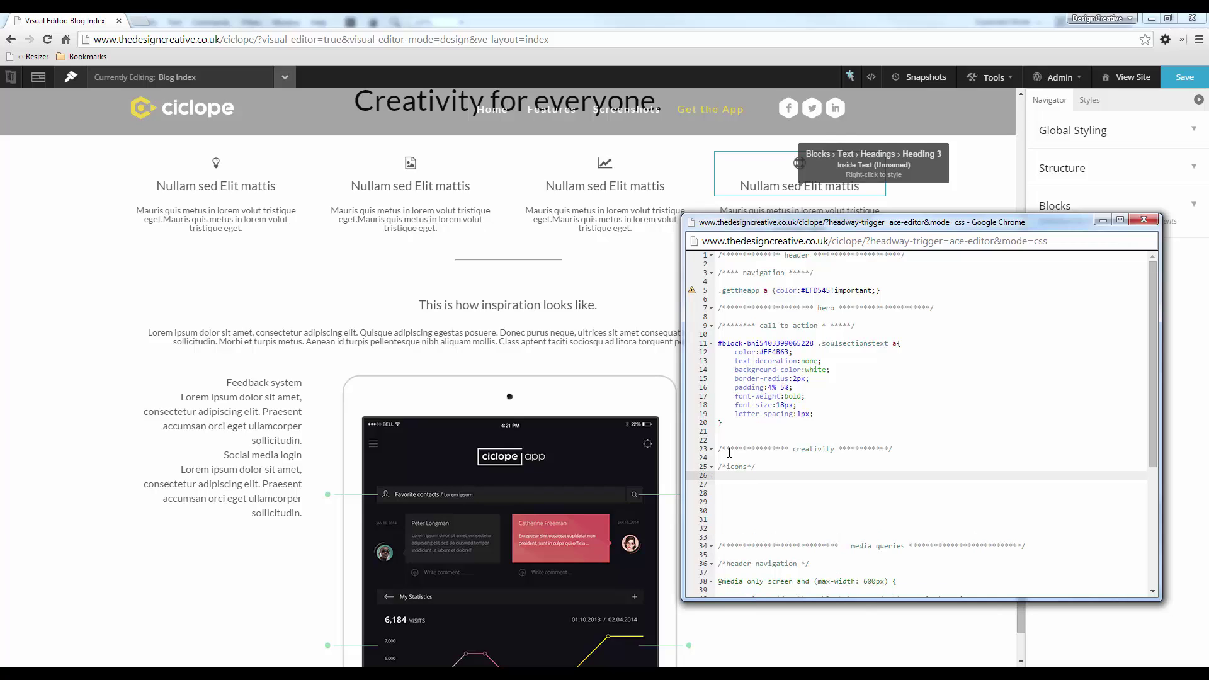
{"action": "key", "text": "Return"}
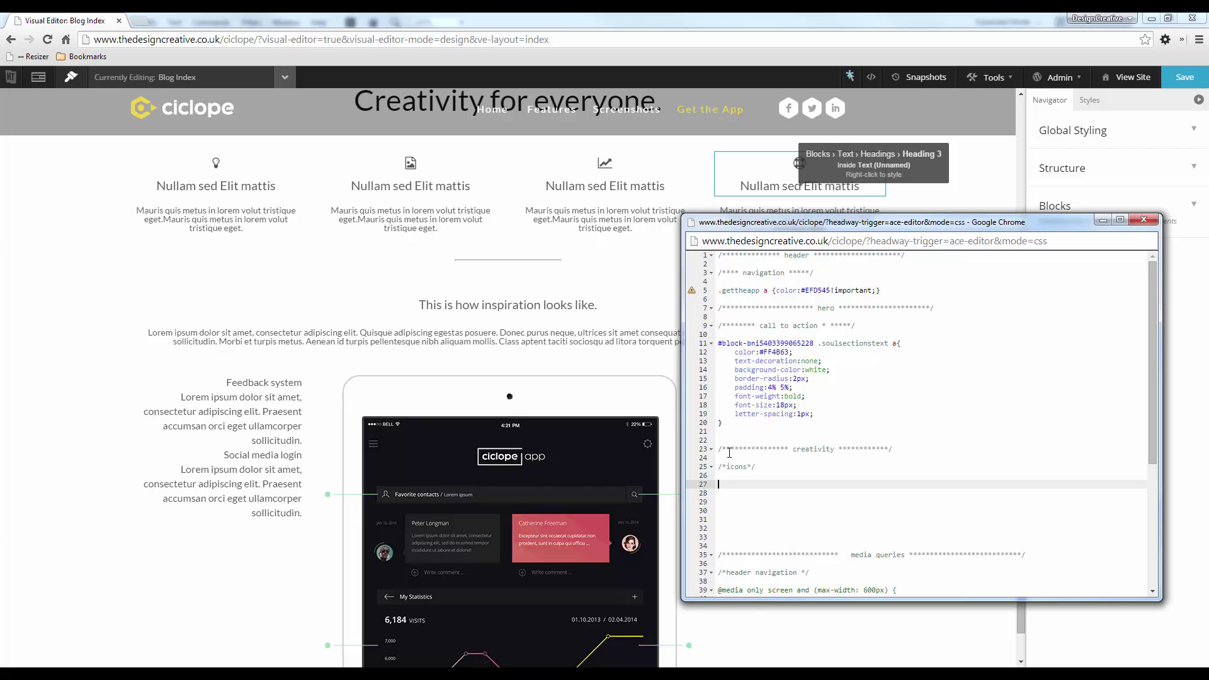
{"action": "type", "text": ".circl"}
{"action": "type", "text": "e"}
{"action": "type", "text": " {}"}
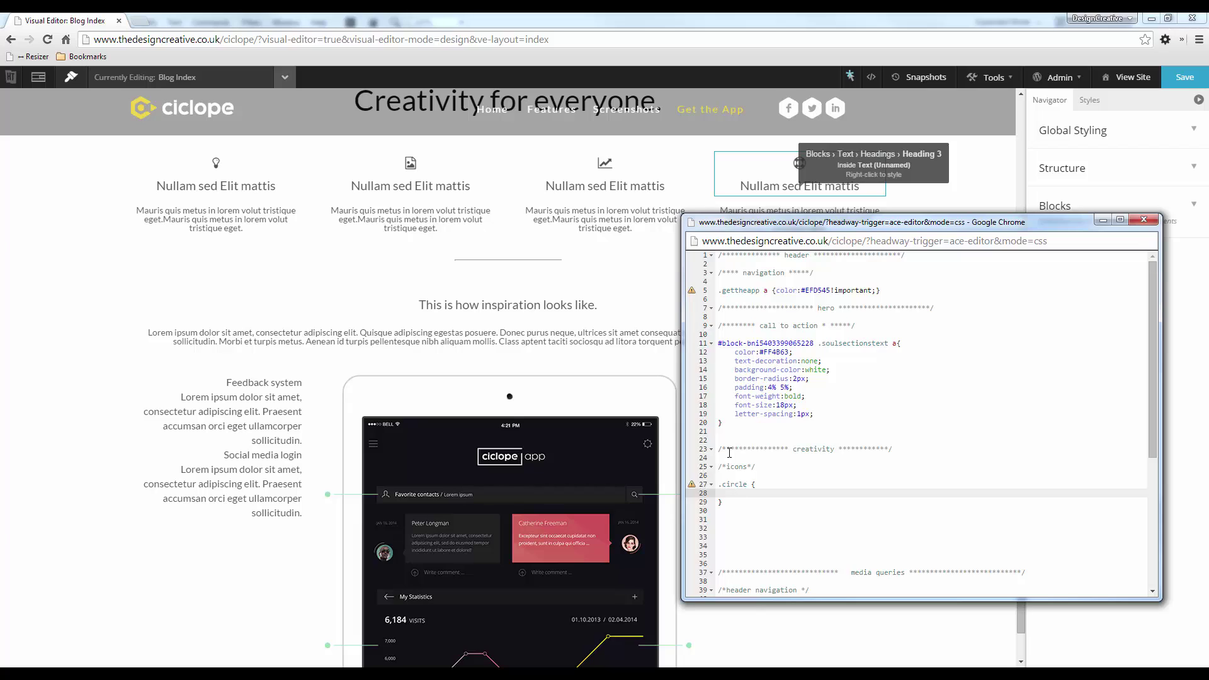
{"action": "key", "text": "Return"}
{"action": "key", "text": "Up"}
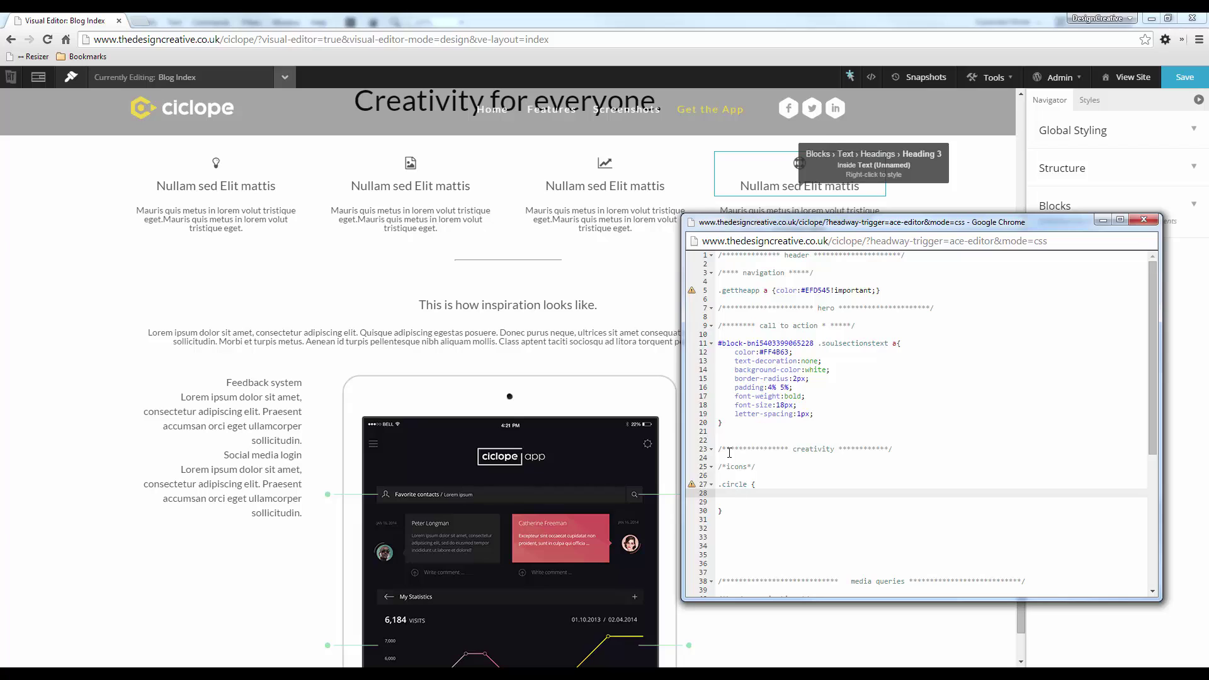
Give the .circle rule the declaration "font-size:48px!important;".
{"action": "type", "text": "font-size:18px!important;"}
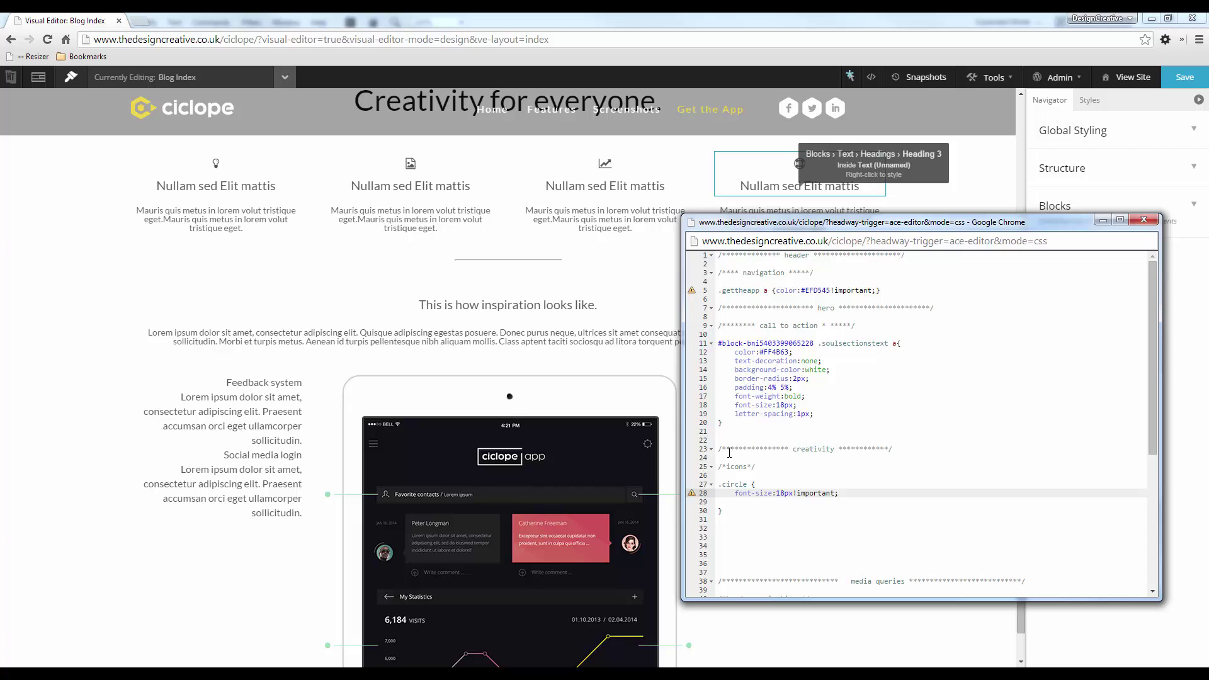
{"action": "left_click", "coordinate": [786, 494]}
{"action": "key", "text": "BackSpace"}
{"action": "type", "text": "3"}
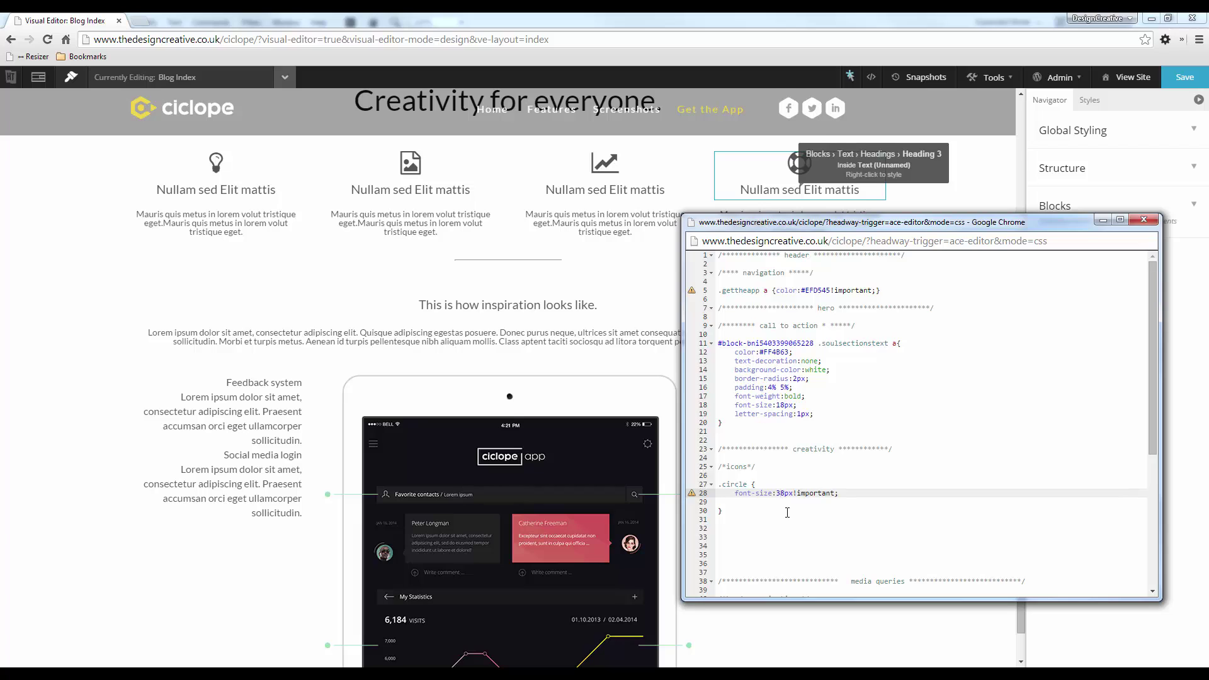
{"action": "key", "text": "BackSpace"}
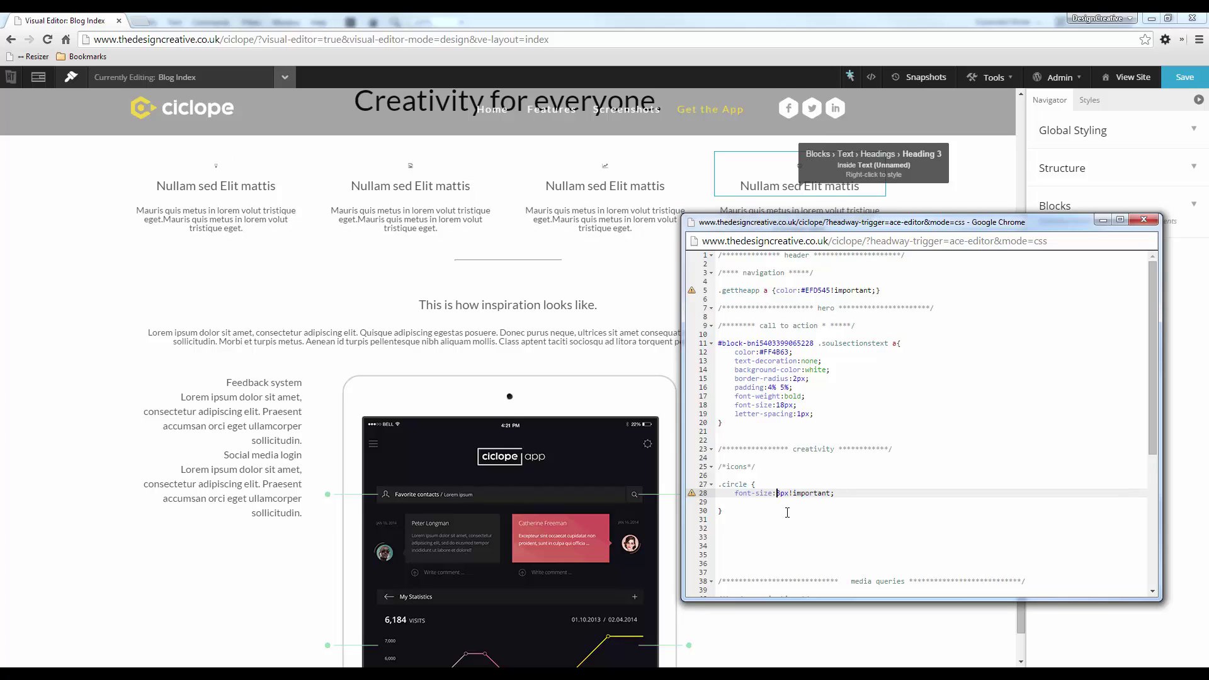
{"action": "type", "text": "4"}
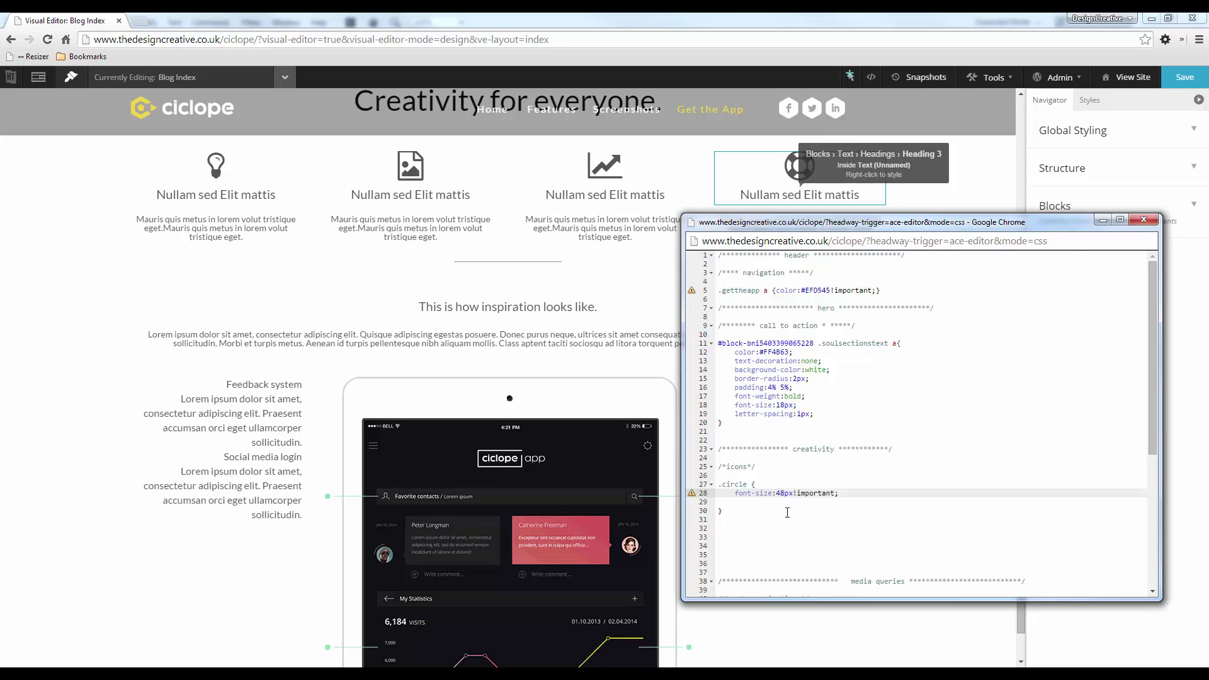
Start a "background-color:" declaration on a new line below the font size in the .circle rule.
{"action": "right_click", "coordinate": [787, 512]}
{"action": "left_click", "coordinate": [863, 498]}
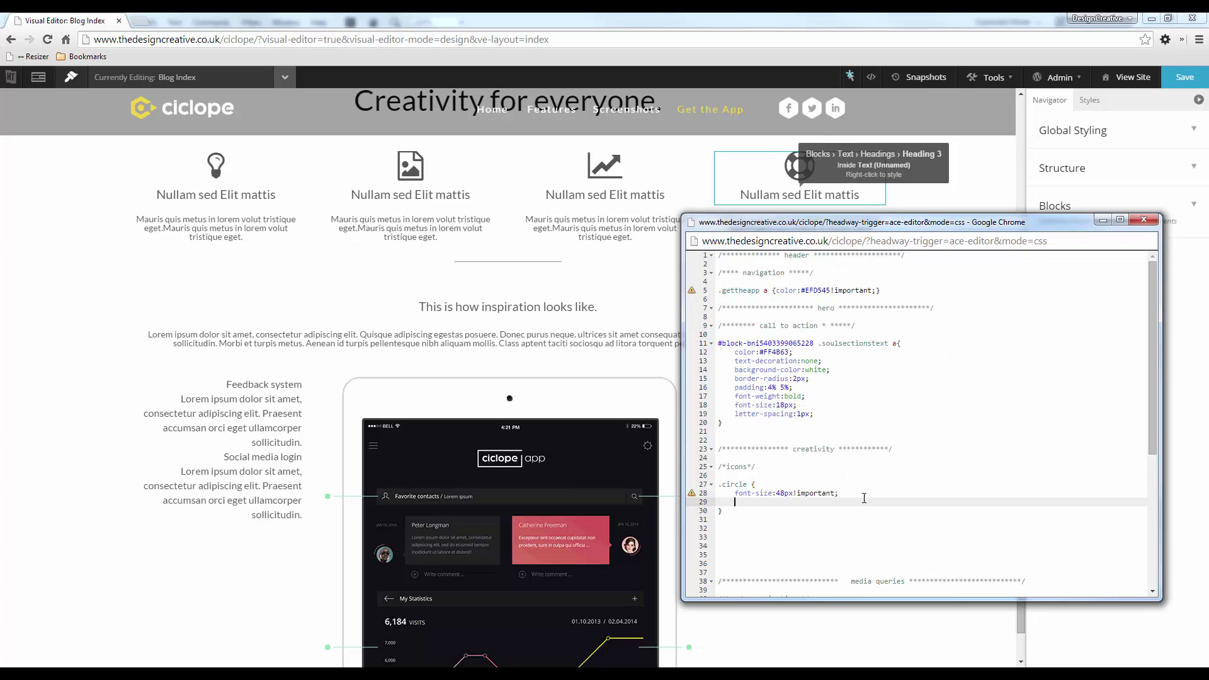
{"action": "key", "text": "Return"}
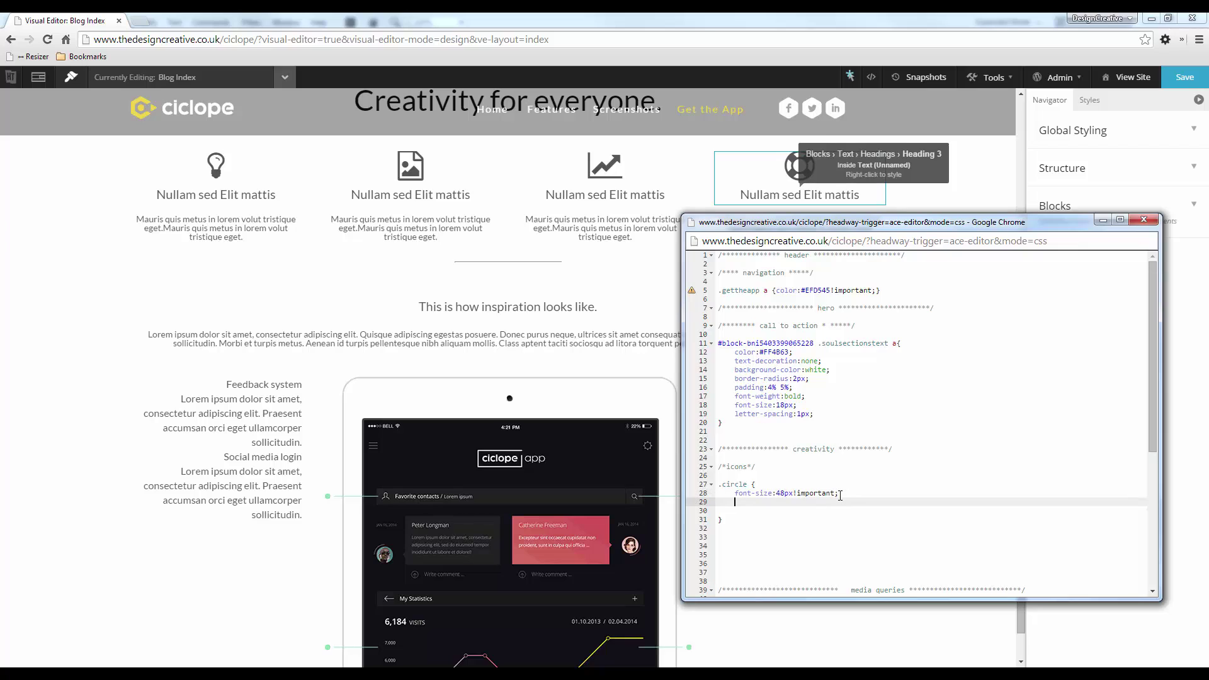
{"action": "type", "text": "background-color:"}
Switch to the Fireworks mock-up, sample the dark hexagon's fill, copy its hex code #231F1F, and return to the CSS editor.
{"action": "key", "text": "alt+Tab"}
{"action": "key", "text": "alt+Tab"}
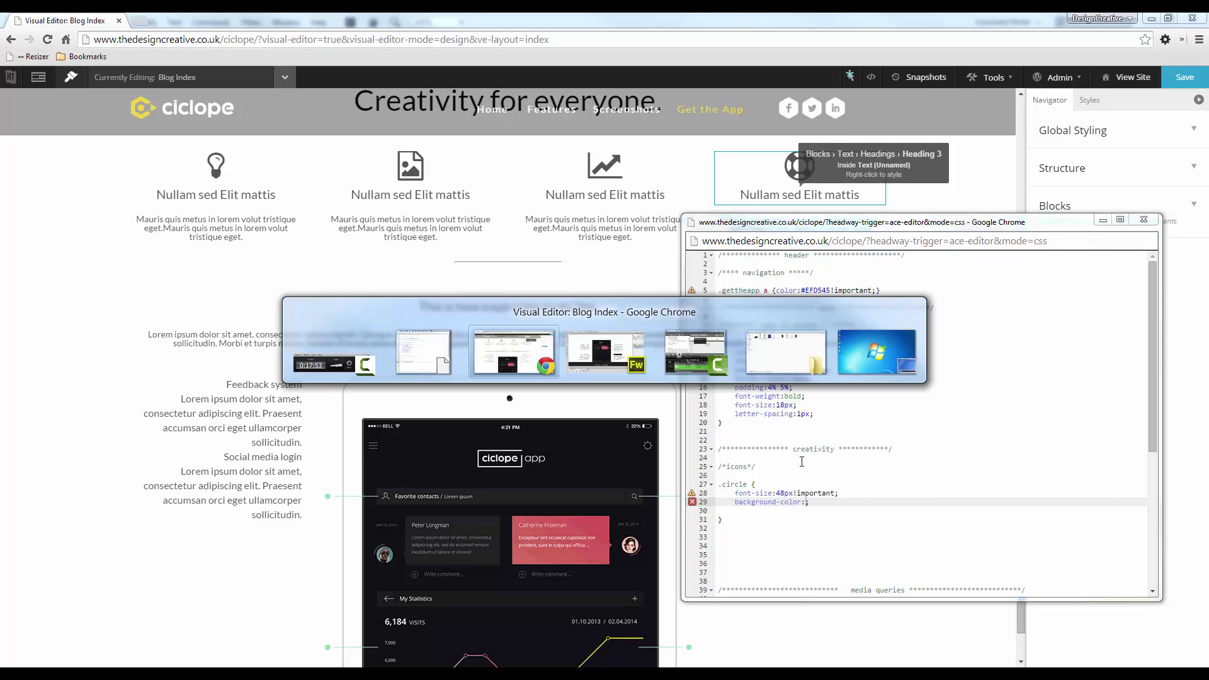
{"action": "scroll", "coordinate": [345, 336], "scroll_direction": "up", "scroll_amount": 10}
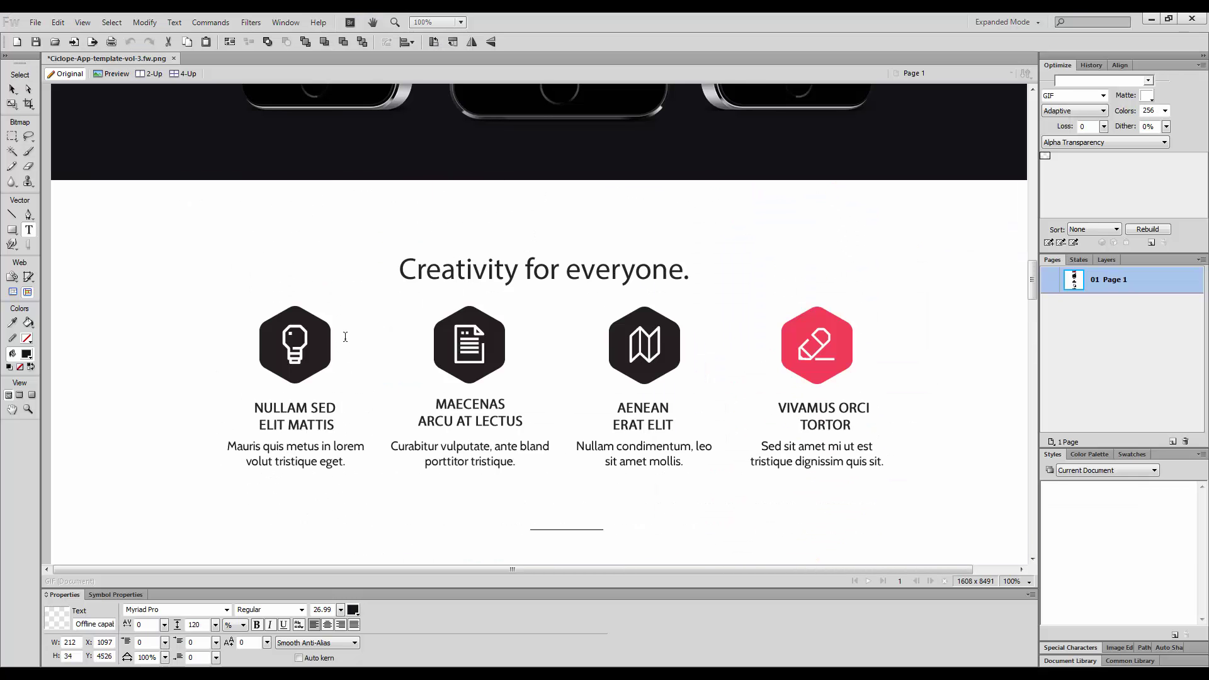
{"action": "scroll", "coordinate": [306, 326], "scroll_direction": "down", "scroll_amount": 10}
{"action": "scroll", "coordinate": [304, 279], "scroll_direction": "up", "scroll_amount": 4}
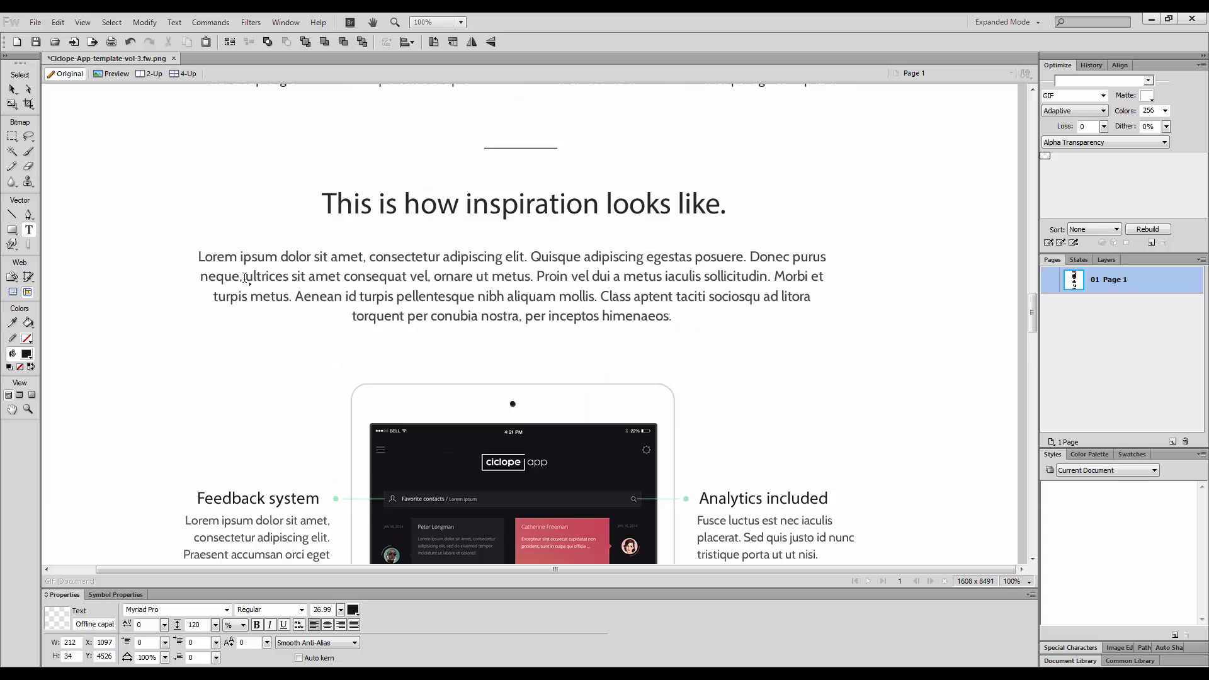
{"action": "left_click", "coordinate": [250, 279]}
{"action": "scroll", "coordinate": [328, 250], "scroll_direction": "up", "scroll_amount": 3}
{"action": "scroll", "coordinate": [328, 250], "scroll_direction": "up", "scroll_amount": 5}
{"action": "key", "text": "i"}
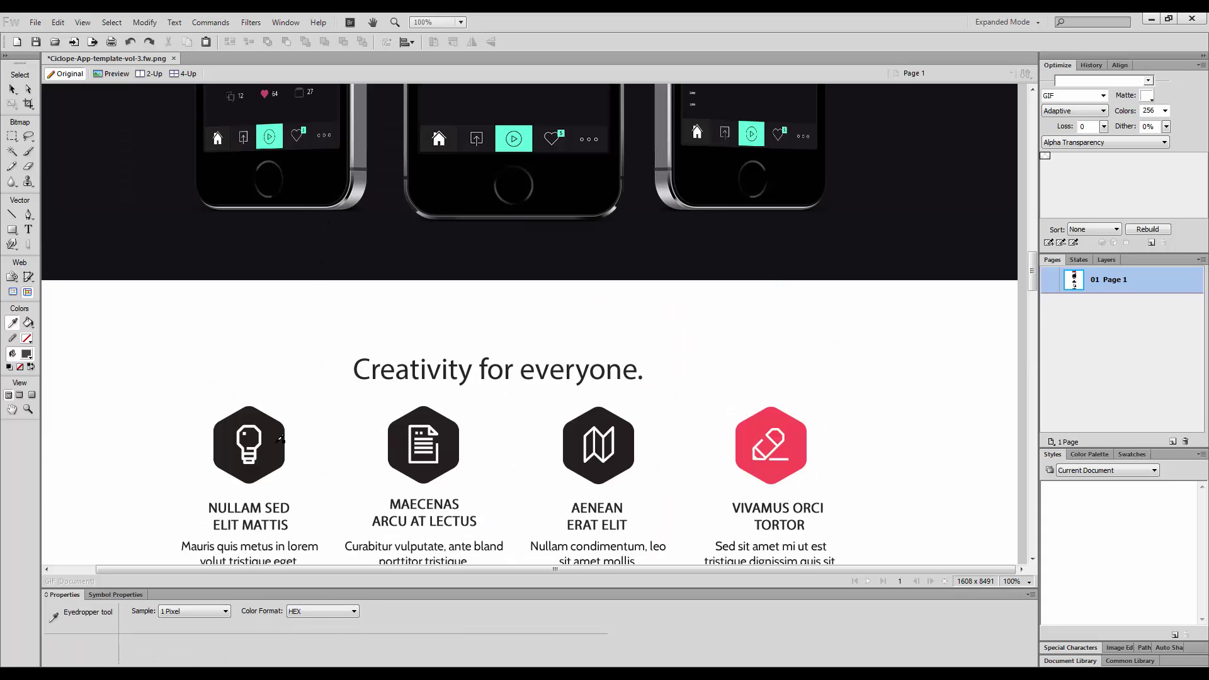
{"action": "left_click", "coordinate": [29, 357]}
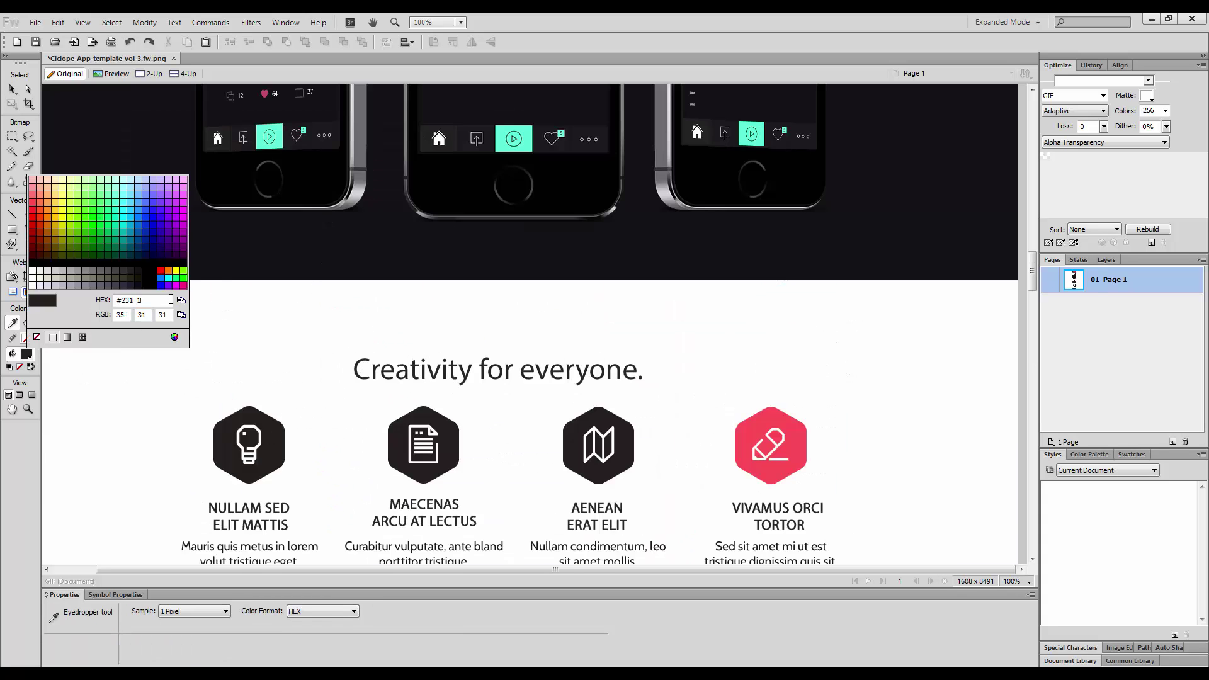
{"action": "key", "text": "alt+Tab"}
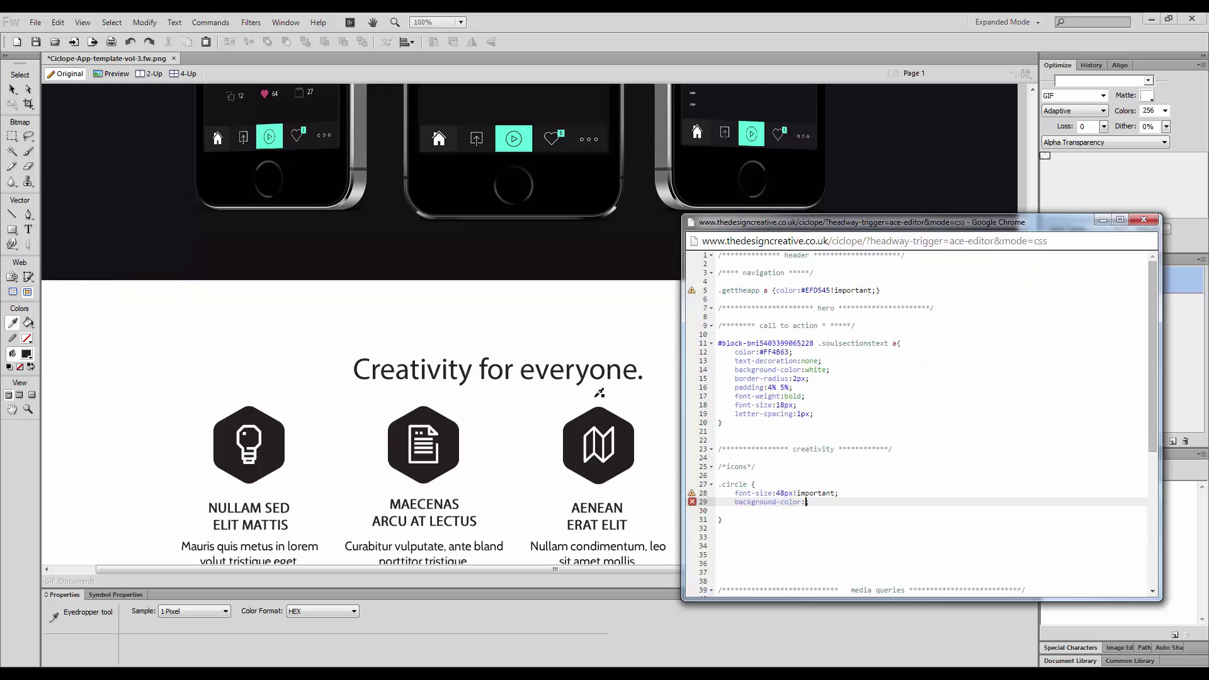
Switch to the Headway Visual Editor in Chrome and give the .circle rule the background colour #231F1F and "color:white;".
{"action": "key", "text": "alt+Tab"}
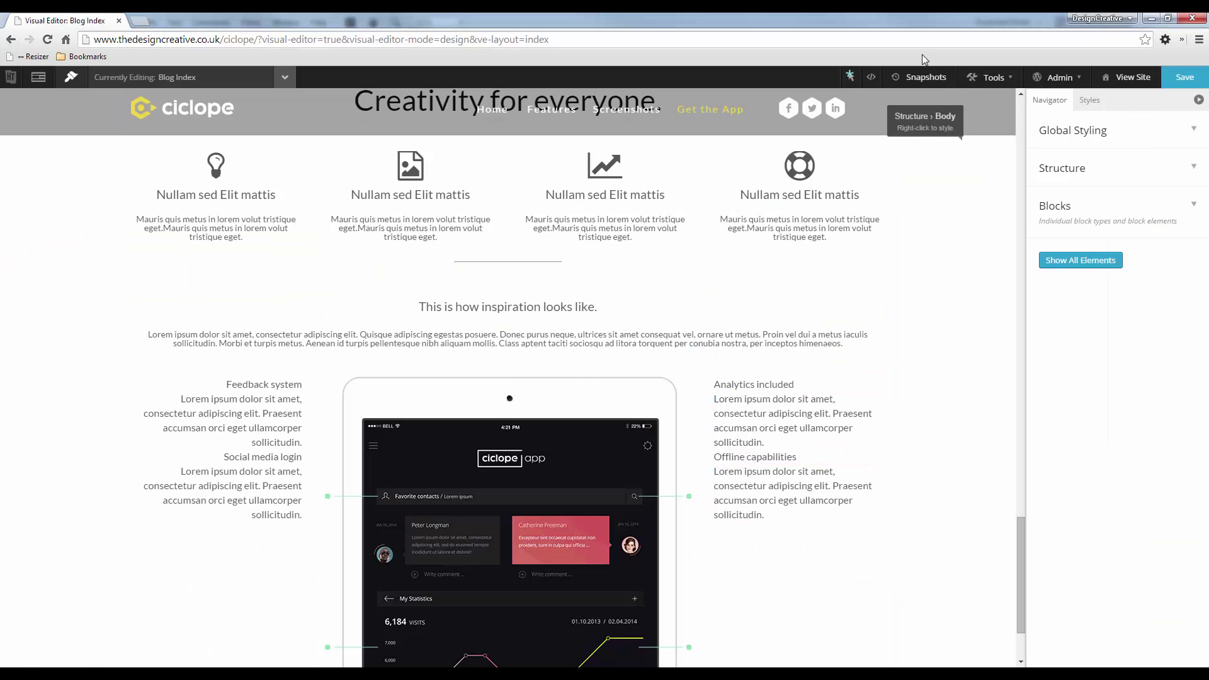
{"action": "left_click", "coordinate": [871, 77]}
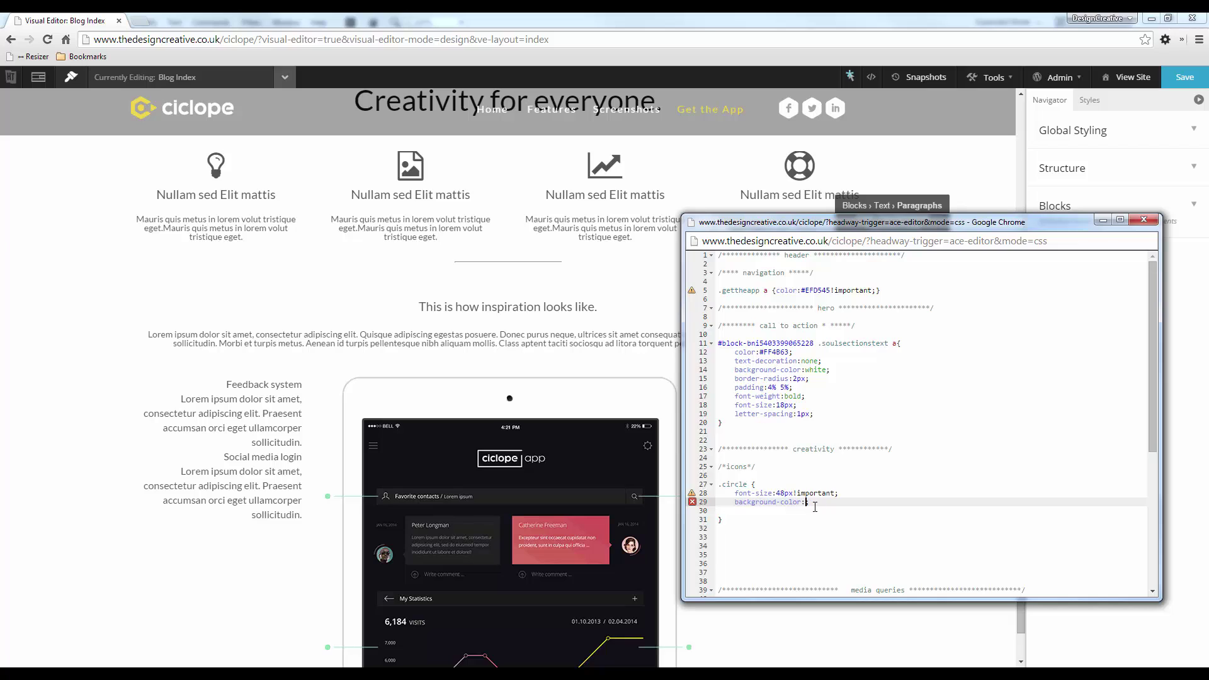
{"action": "type", "text": "#231F1F"}
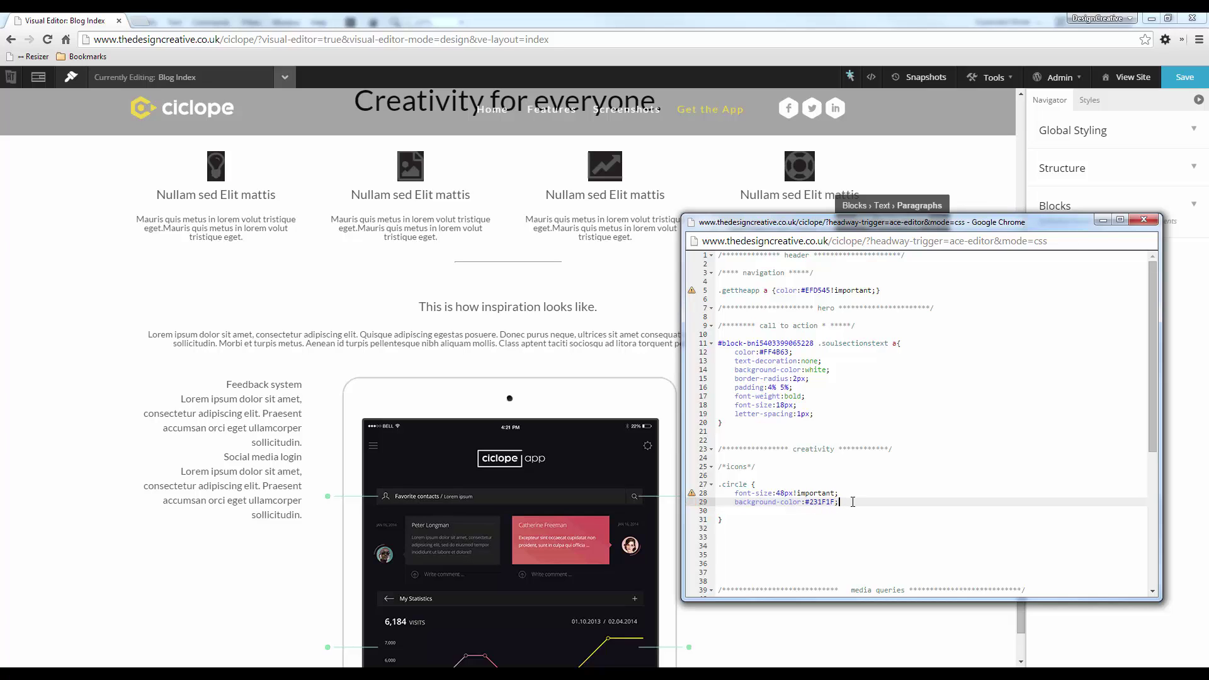
{"action": "key", "text": "Return"}
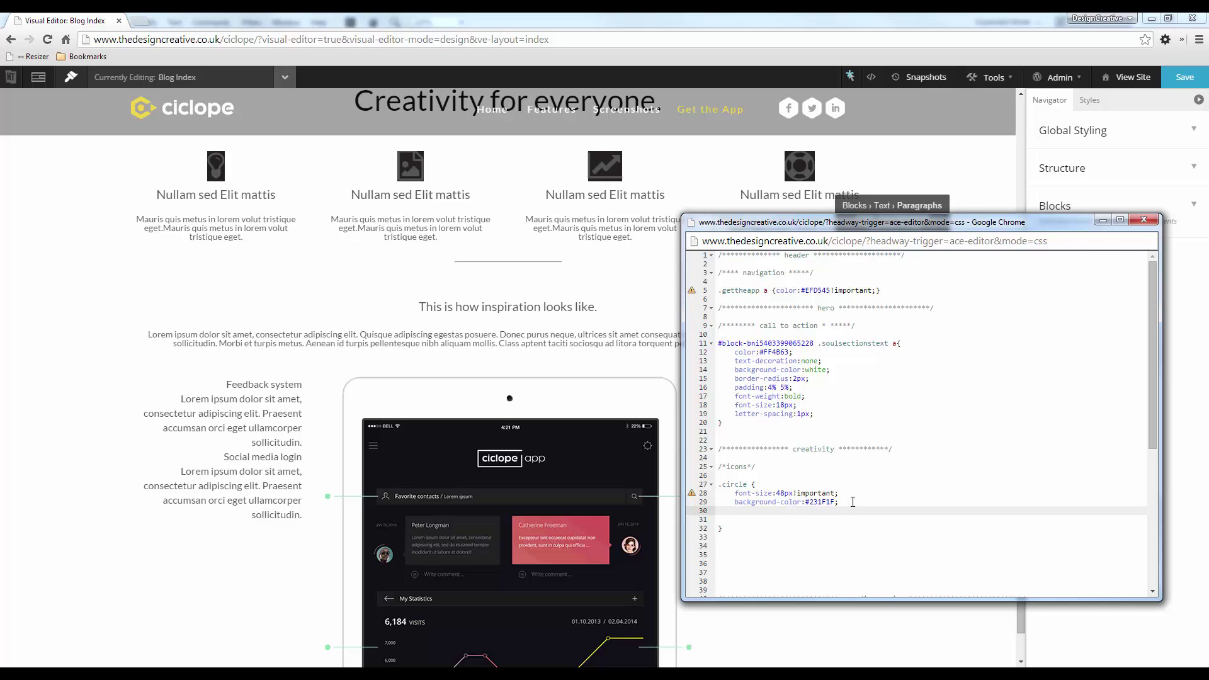
{"action": "type", "text": "color:white;"}
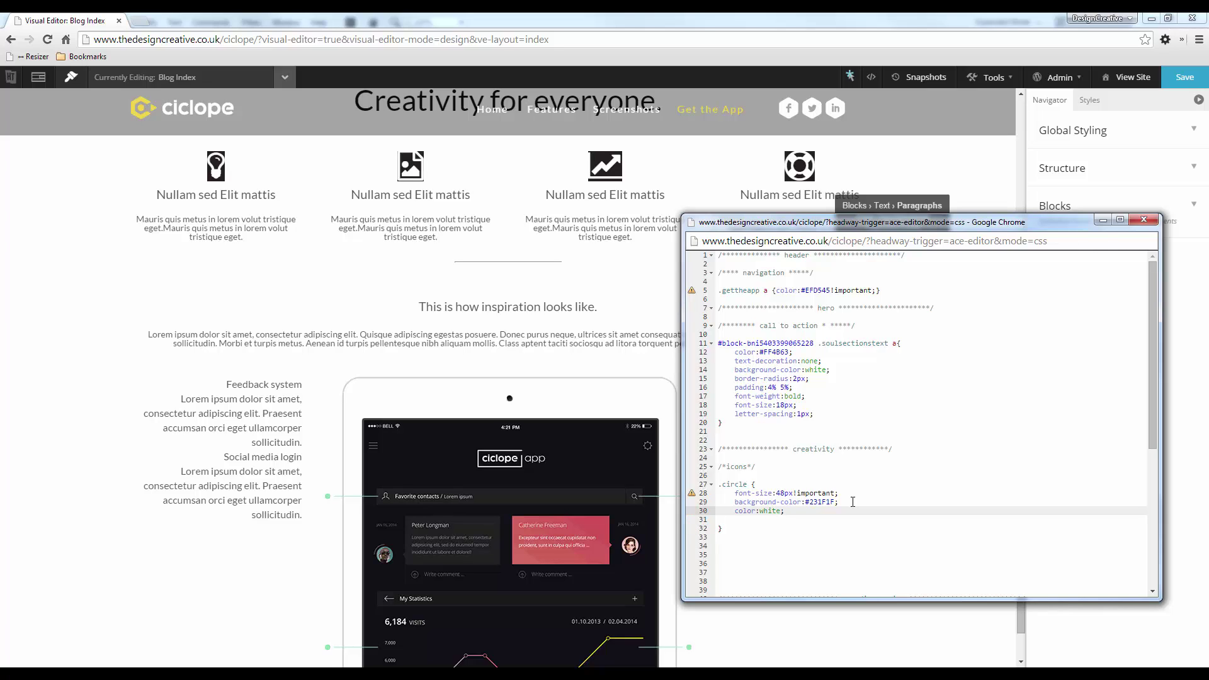
Size the .circle icons by adding "height:100px;" and "width:100px;" below the color declaration.
{"action": "key", "text": "Return"}
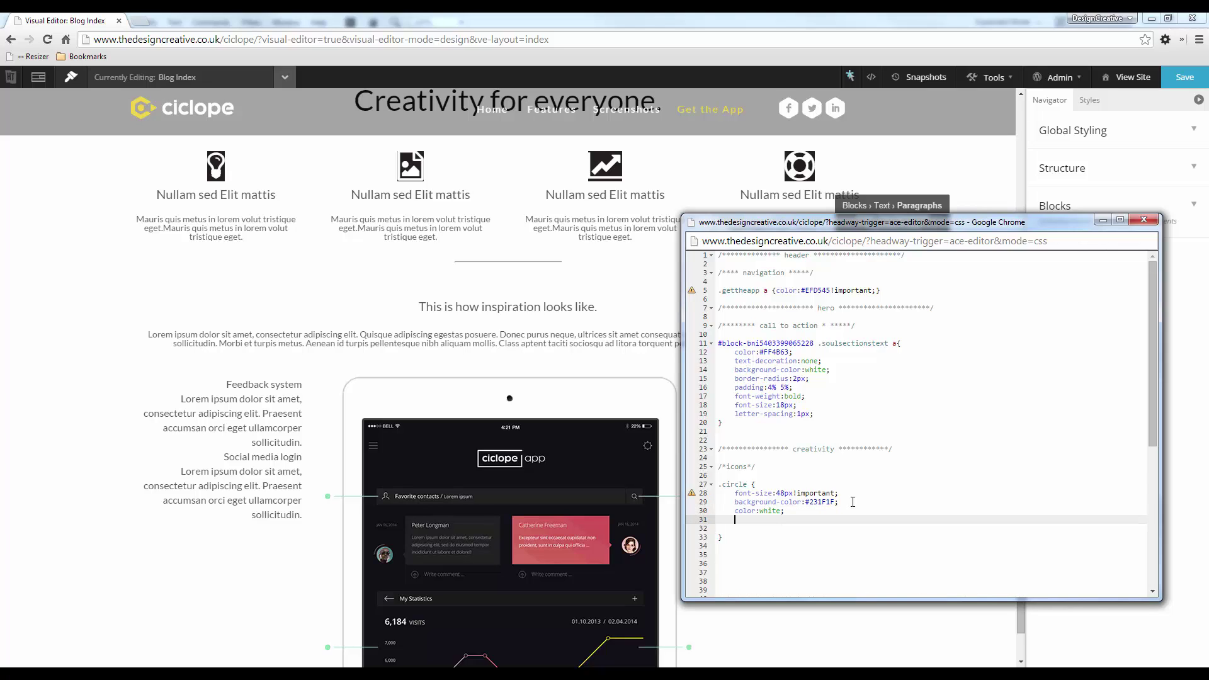
{"action": "type", "text": "height:100px;"}
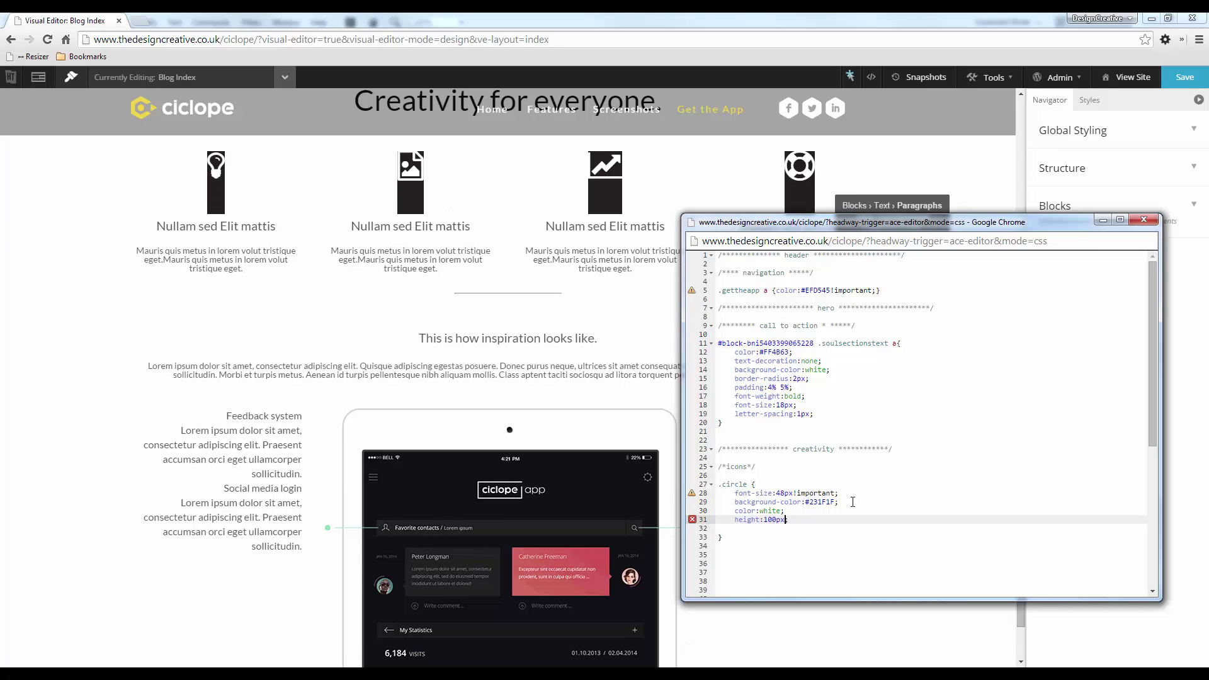
{"action": "key", "text": "Return"}
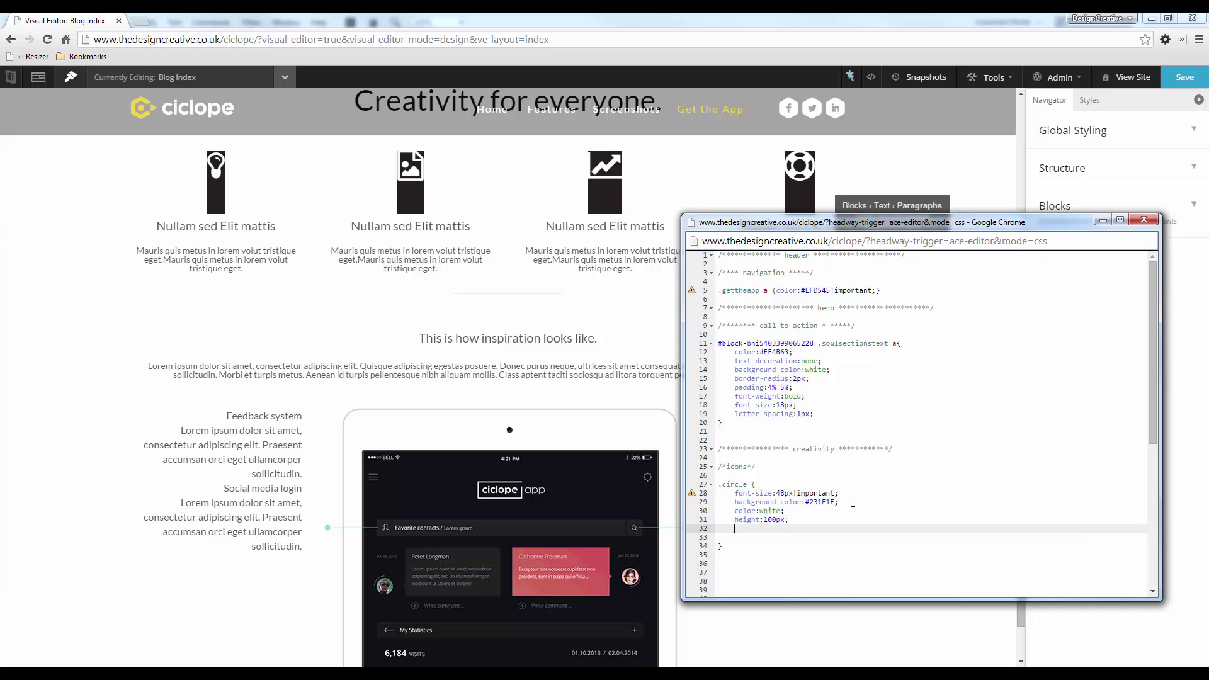
{"action": "type", "text": "width:100px;"}
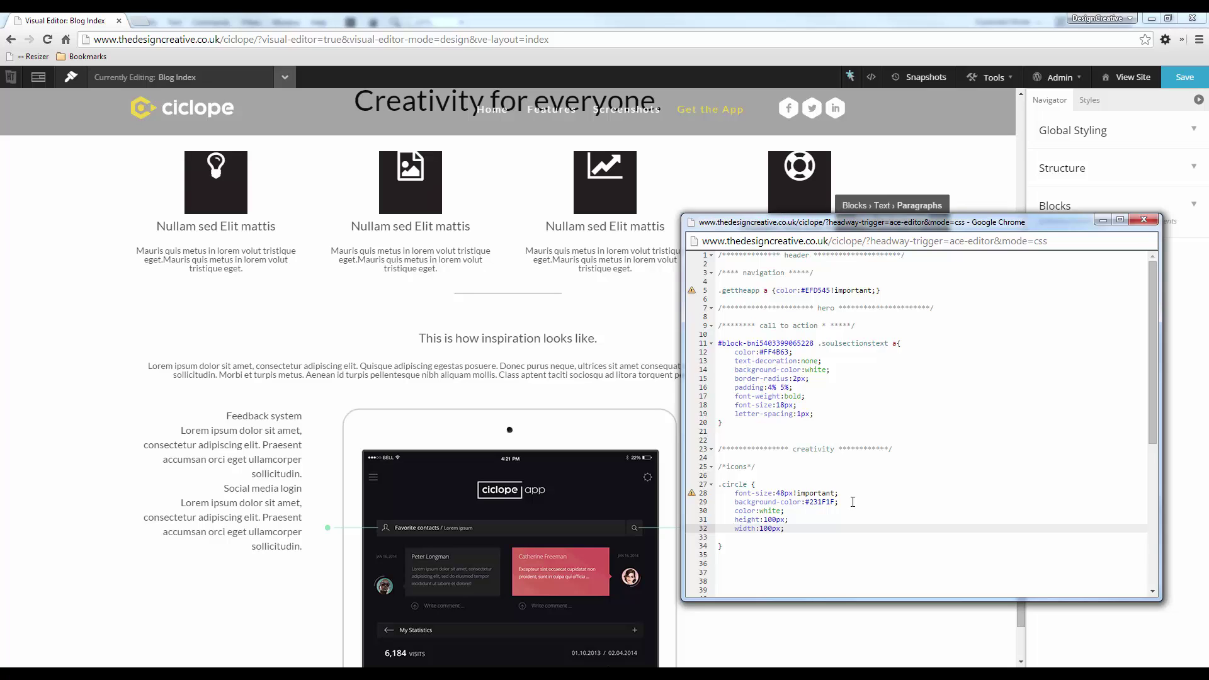
Start a "border" declaration on a new line below the width in the .circle rule.
{"action": "key", "text": "Return"}
{"action": "type", "text": "border"}
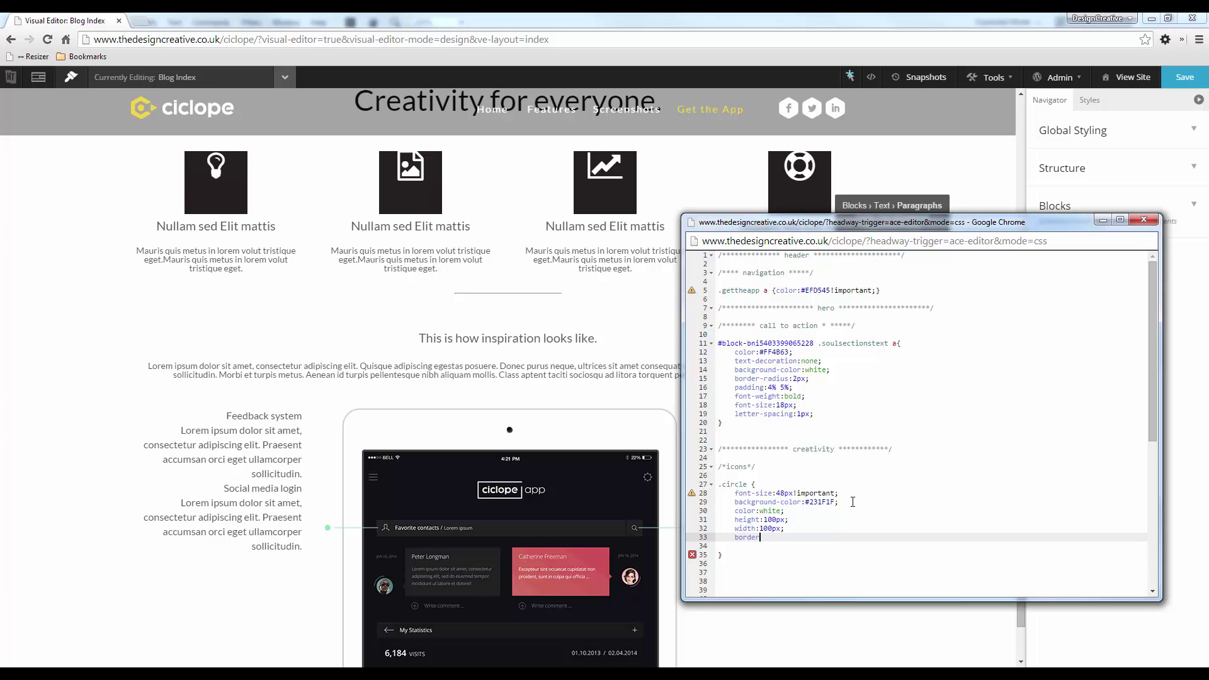
Complete the .circle rule with border-radius:50% and line-height:100px!important.
{"action": "type", "text": "-radius:50%;"}
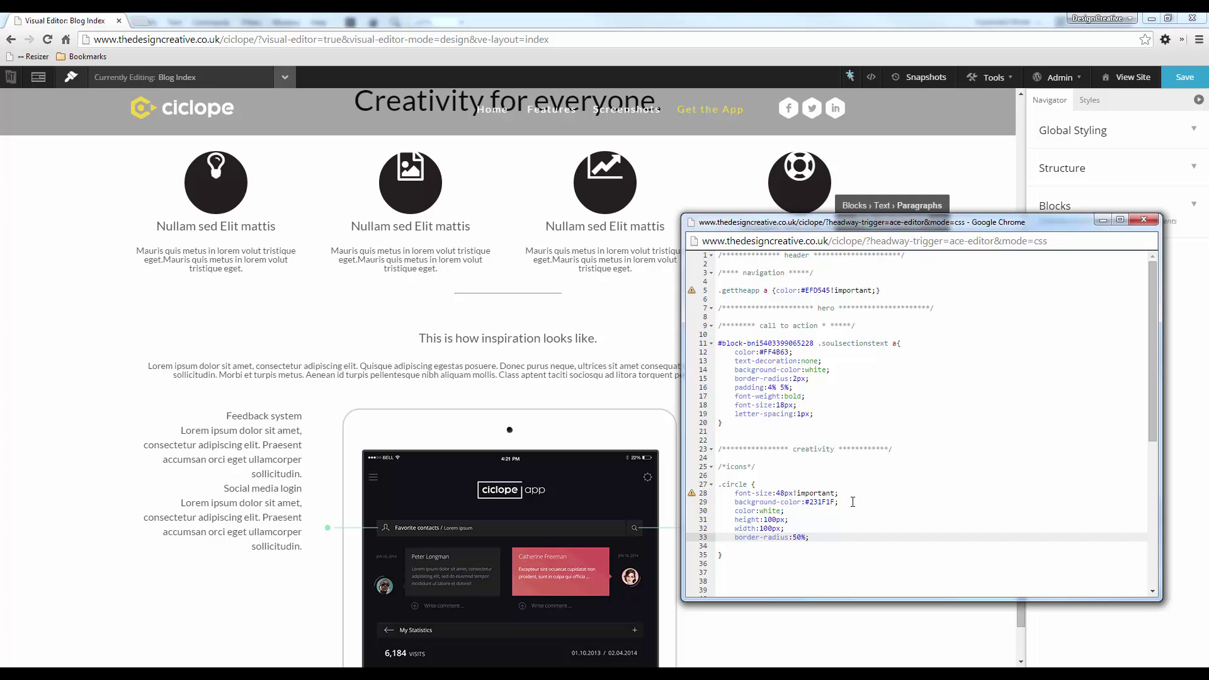
{"action": "key", "text": "Return"}
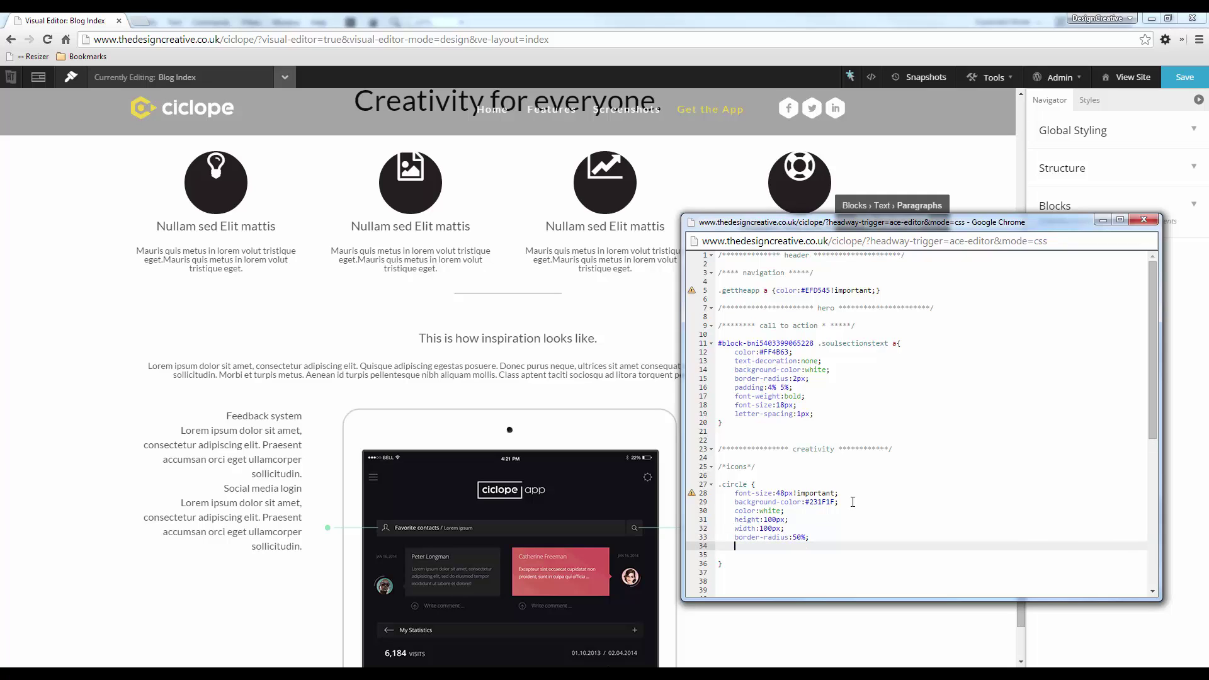
{"action": "type", "text": "line-height:100px!important"}
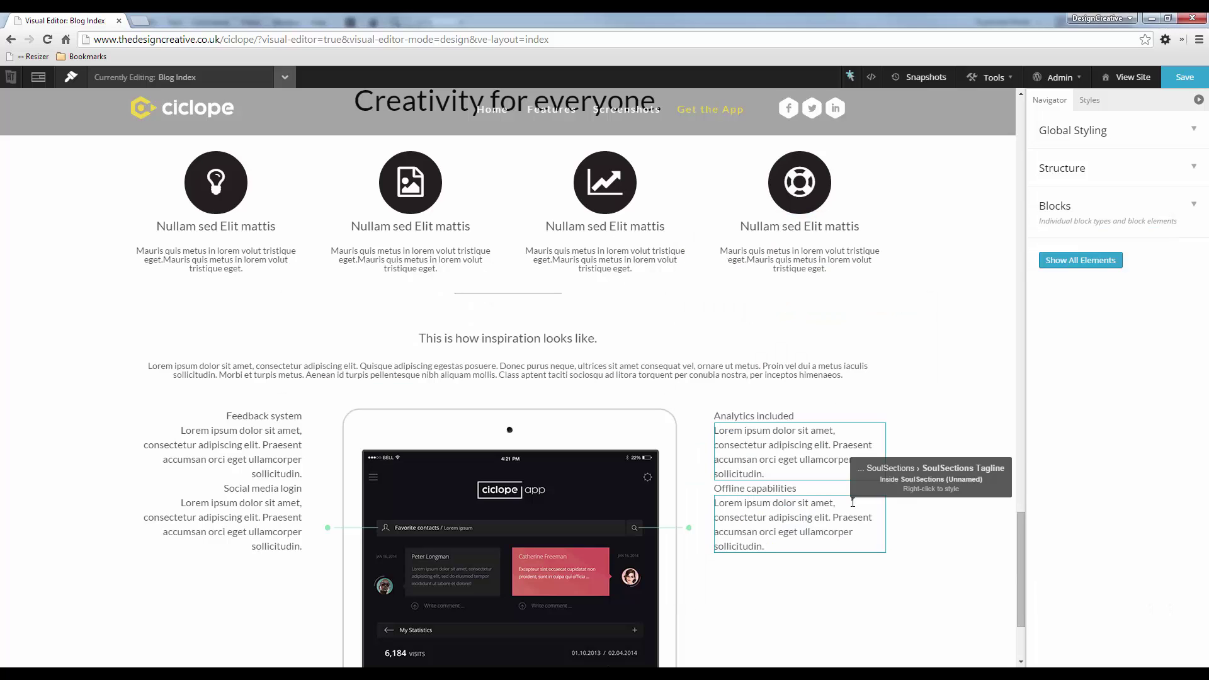
{"action": "scroll", "coordinate": [328, 261], "scroll_direction": "up", "scroll_amount": 1}
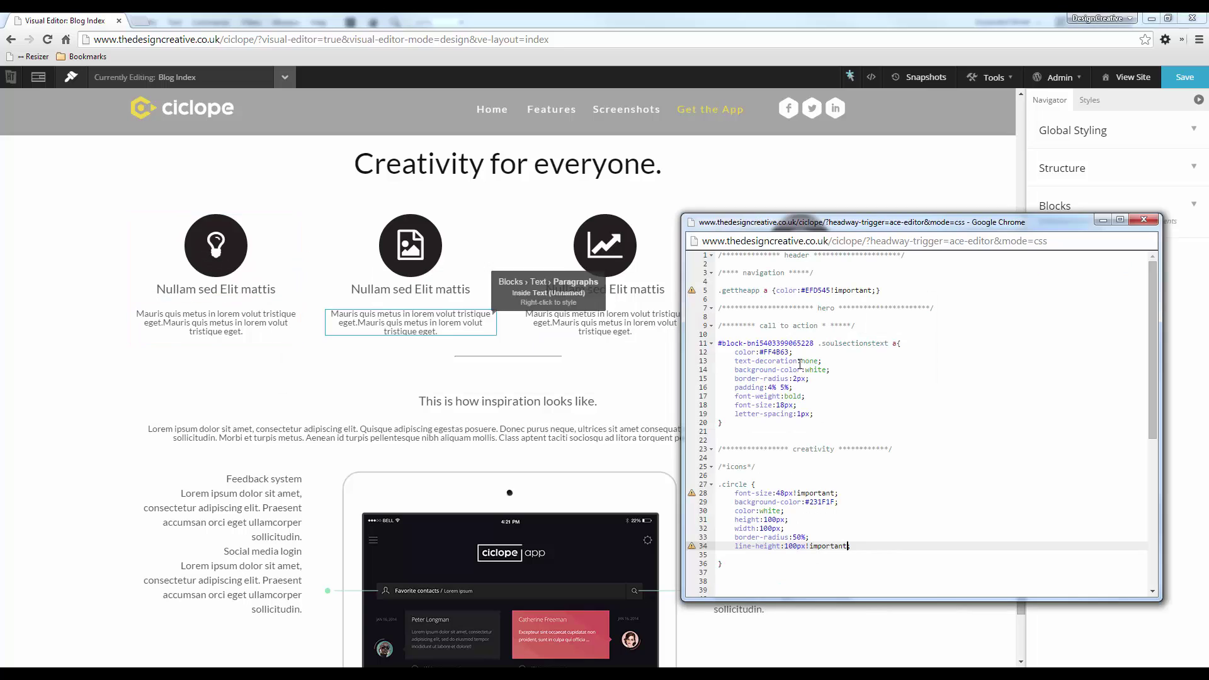
{"action": "type", "text": ";"}
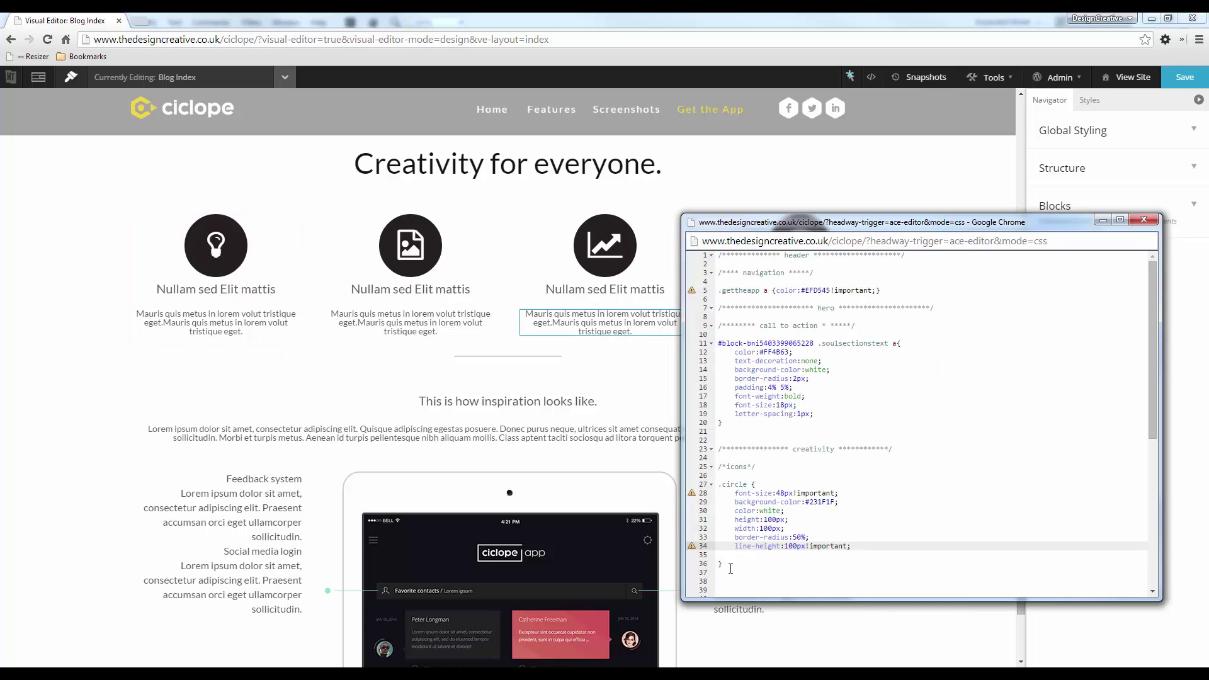
Add a .circle:hover rule below the .circle rule and begin a background-color declaration in it.
{"action": "left_click", "coordinate": [725, 582]}
{"action": "type", "text": "."}
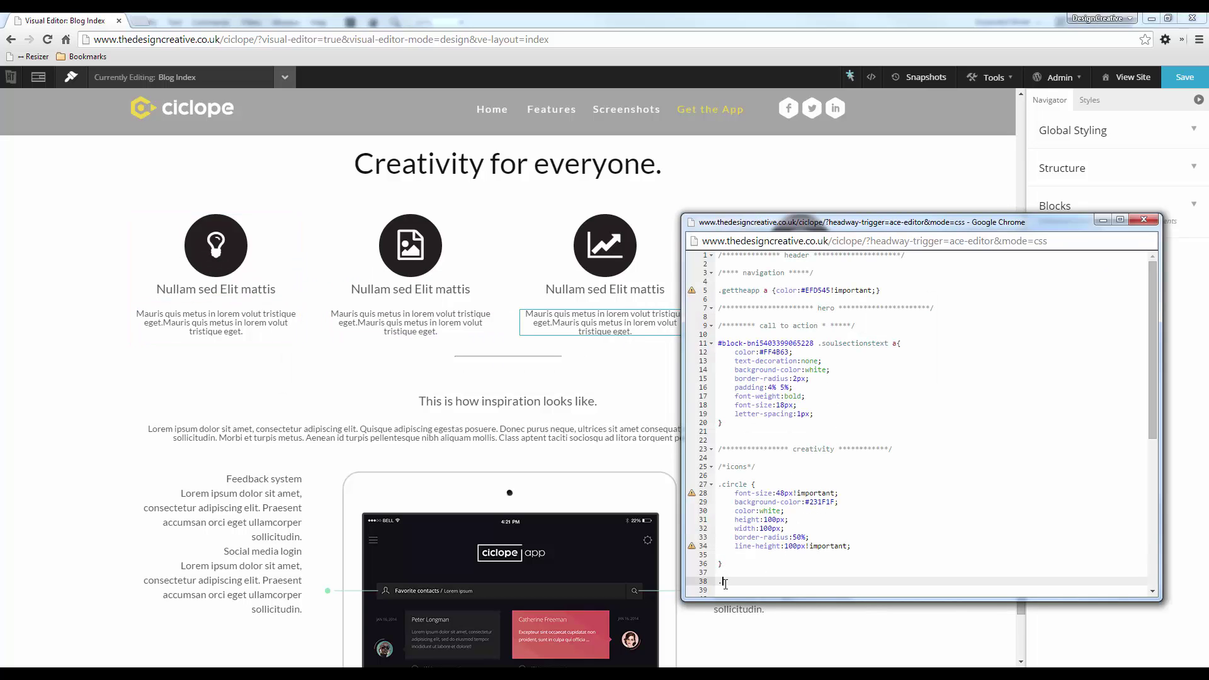
{"action": "type", "text": "circle:hover {"}
{"action": "key", "text": "Return"}
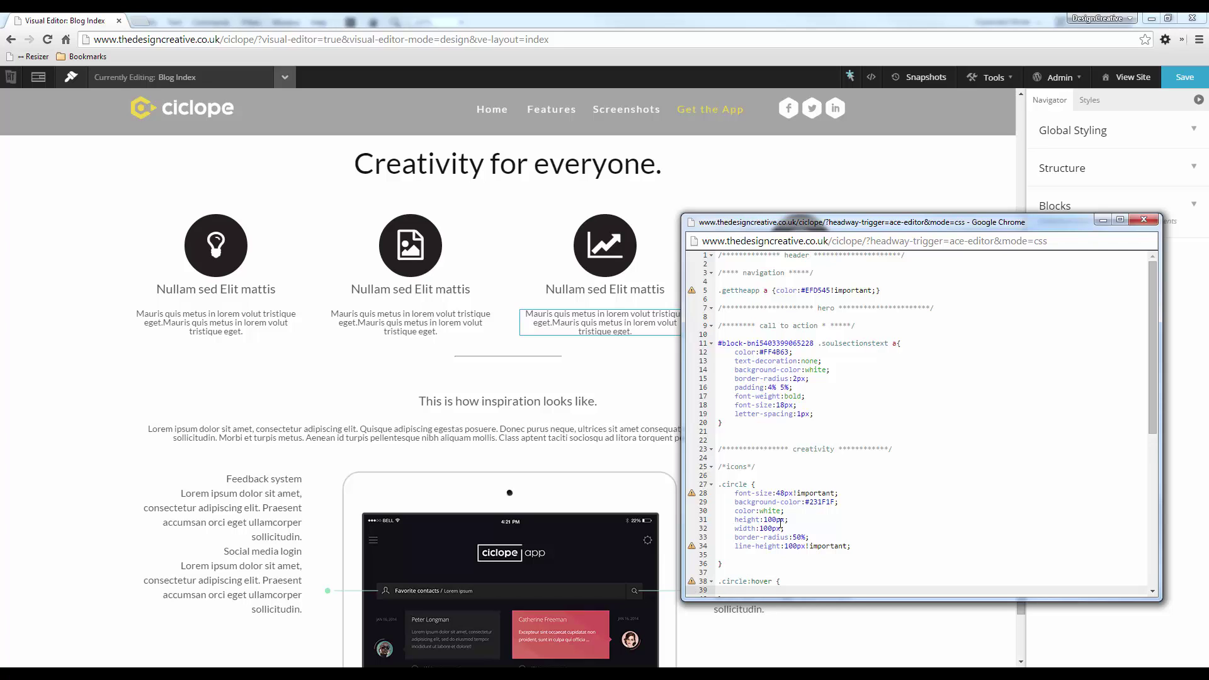
{"action": "scroll", "coordinate": [780, 506], "scroll_direction": "down", "scroll_amount": 1}
{"action": "type", "text": "back"}
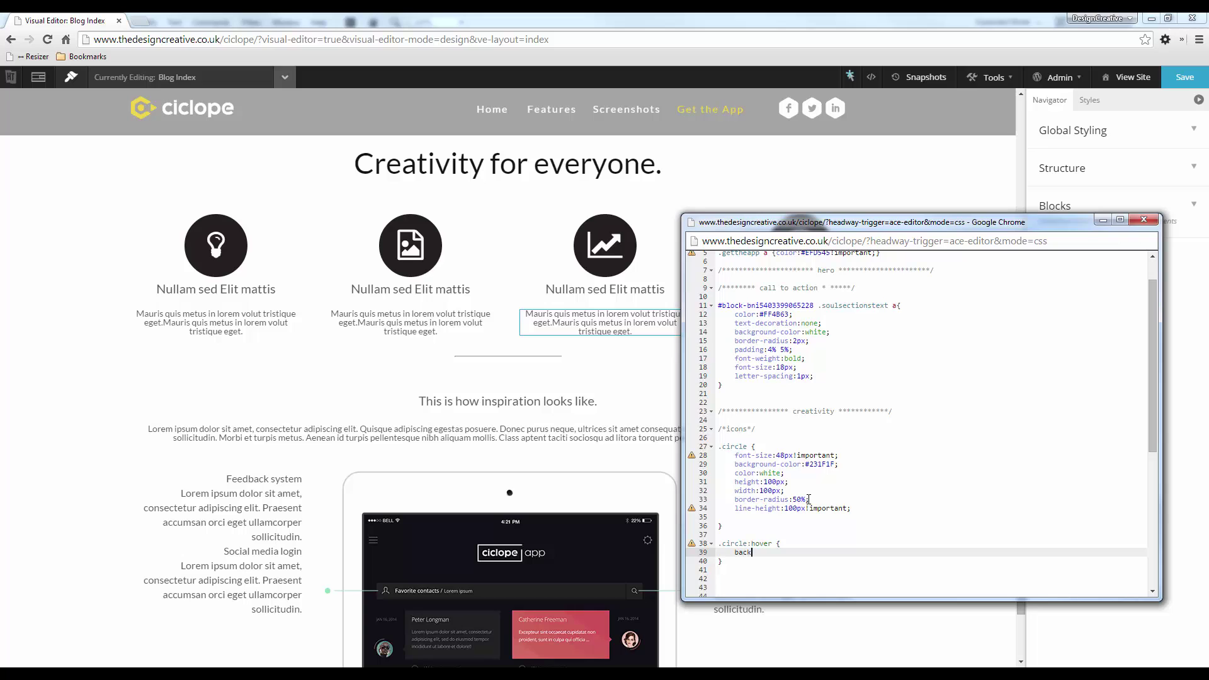
{"action": "type", "text": "ground-color:"}
Sample the pink hexagon icon's colour in the Fireworks mockup, and set the .circle:hover background-color to #FF4D57 in the Chrome CSS editor.
{"action": "key", "text": "alt+Tab"}
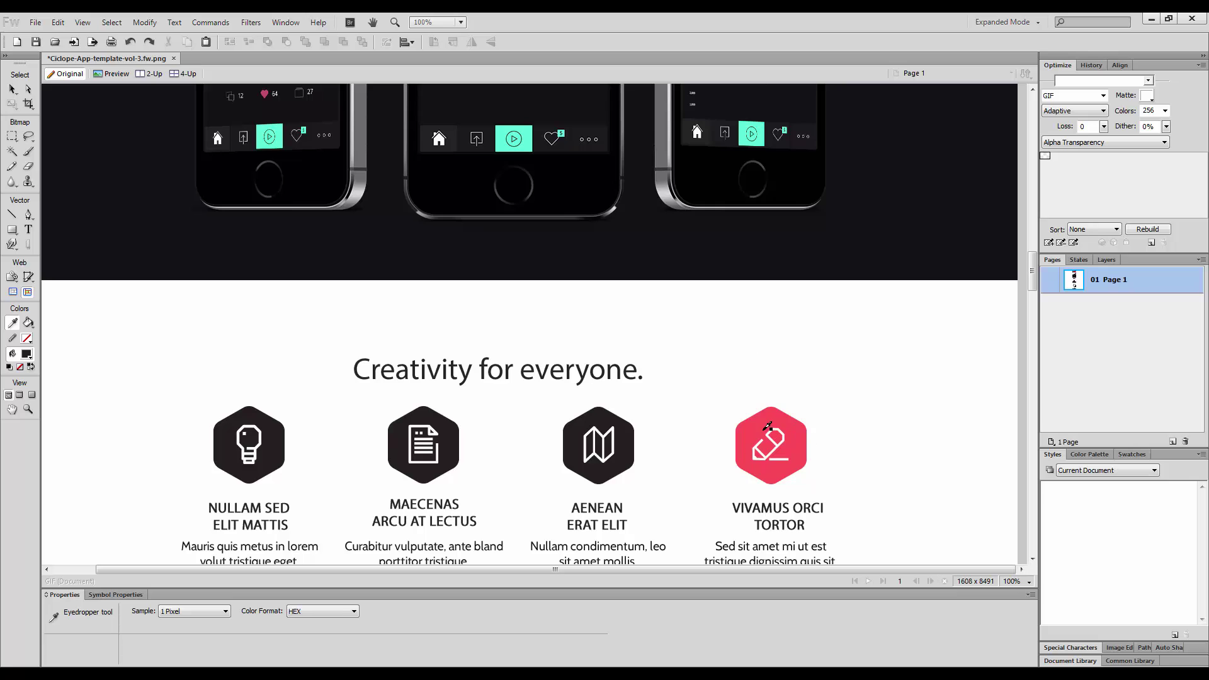
{"action": "left_click", "coordinate": [765, 430]}
{"action": "left_click", "coordinate": [29, 350]}
{"action": "left_click", "coordinate": [26, 353]}
{"action": "left_click", "coordinate": [179, 301]}
{"action": "key", "text": "alt+Tab"}
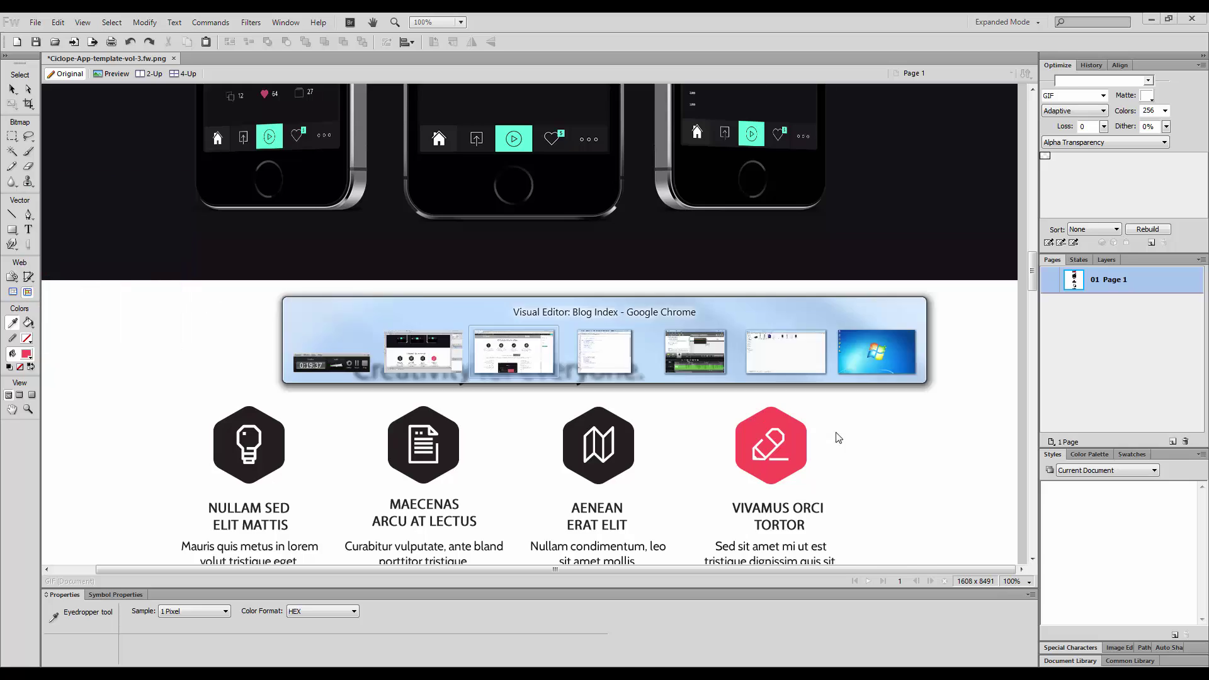
{"action": "key", "text": "alt+Tab"}
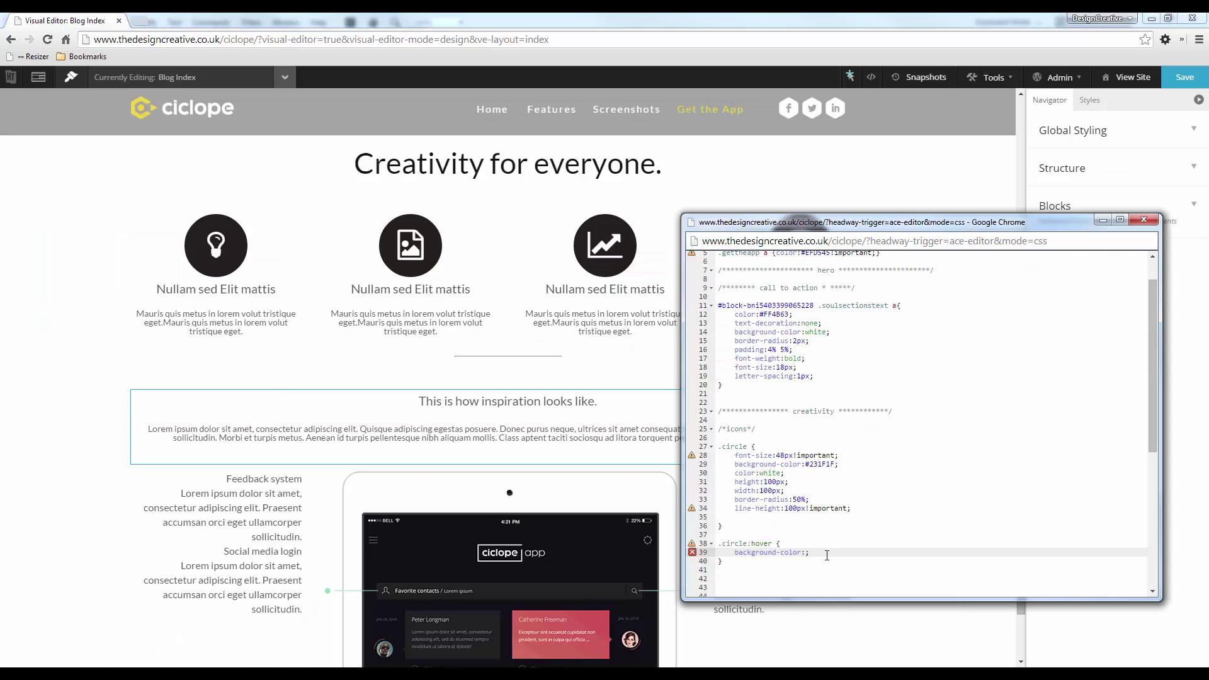
{"action": "type", "text": "#FF4D57"}
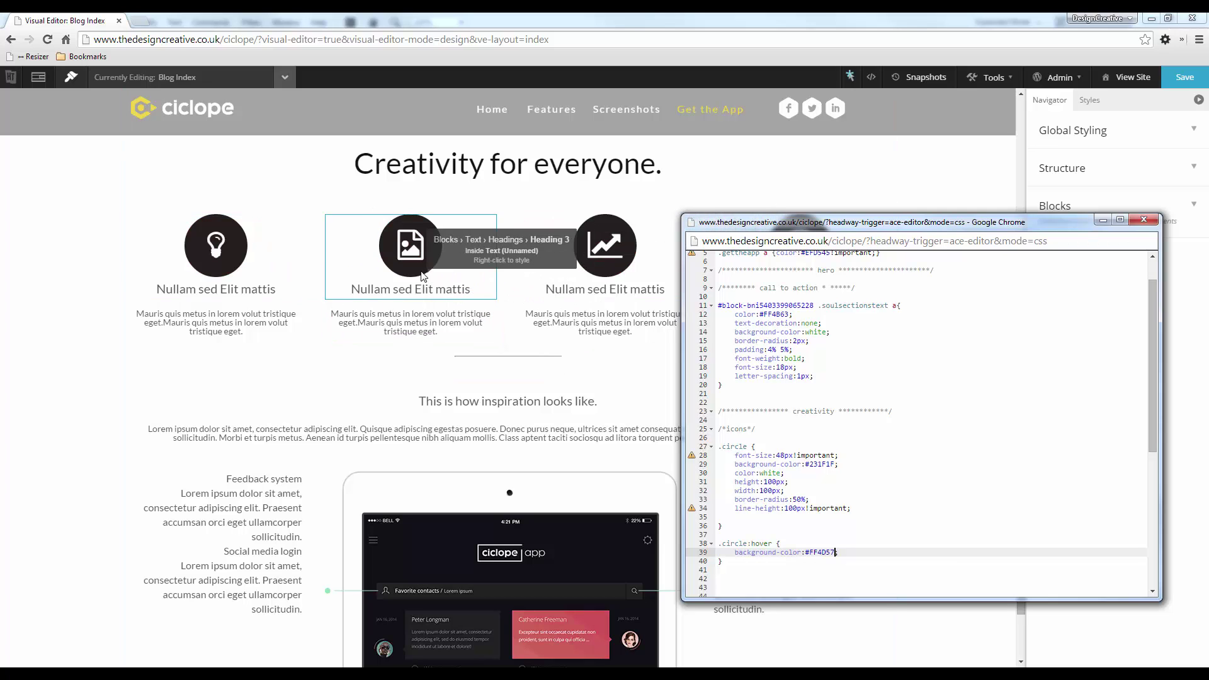
{"action": "left_click", "coordinate": [846, 552]}
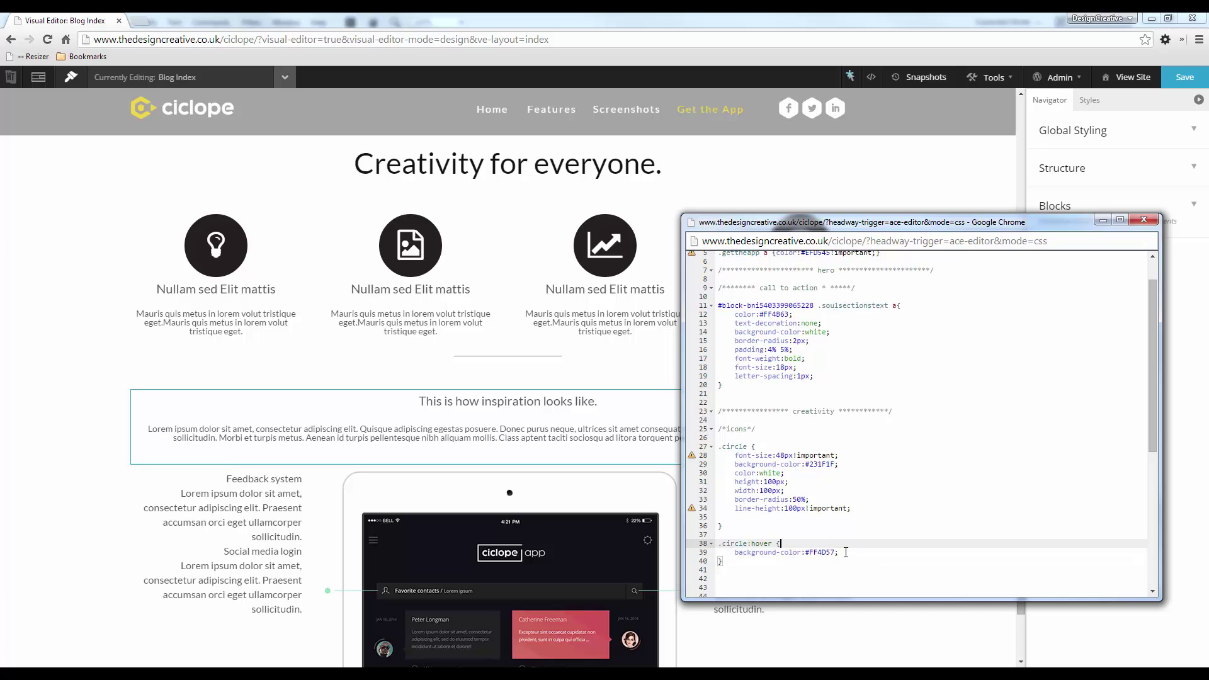
Try adding color:#231F1F to the .circle:hover rule, copying the value from the .circle background, and remove the declaration again.
{"action": "key", "text": "Return"}
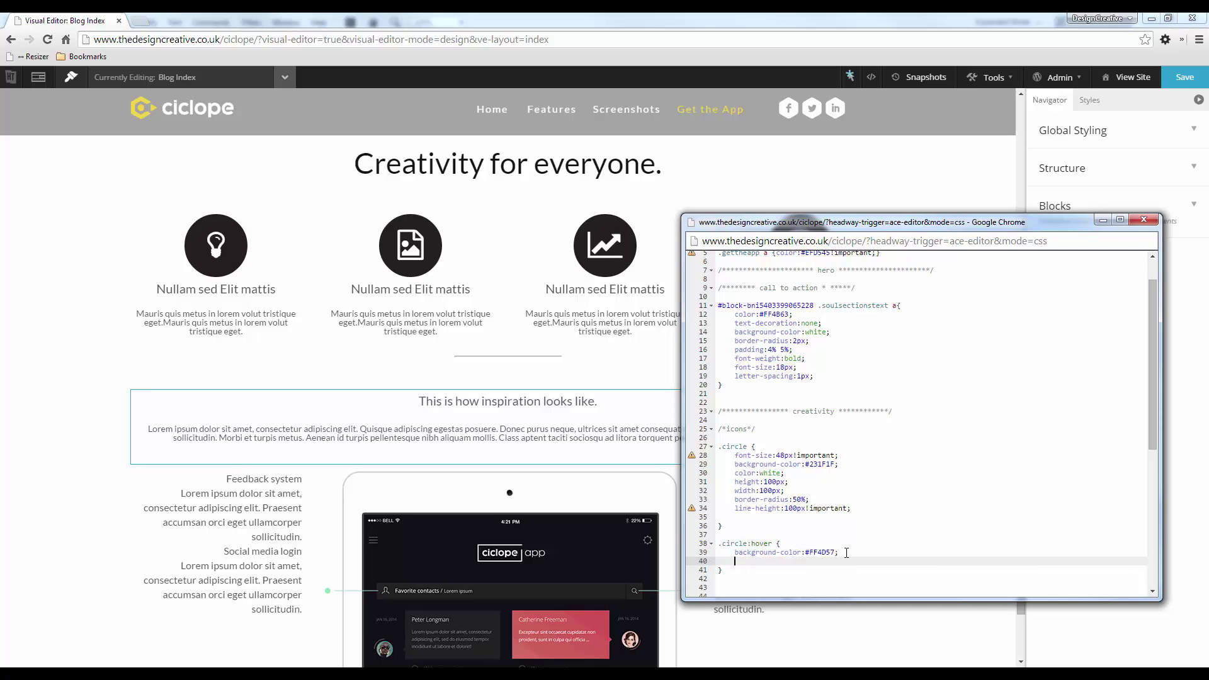
{"action": "type", "text": "color:;"}
{"action": "left_click_drag", "start_coordinate": [834, 465], "coordinate": [805, 466]}
{"action": "key", "text": "ctrl+c"}
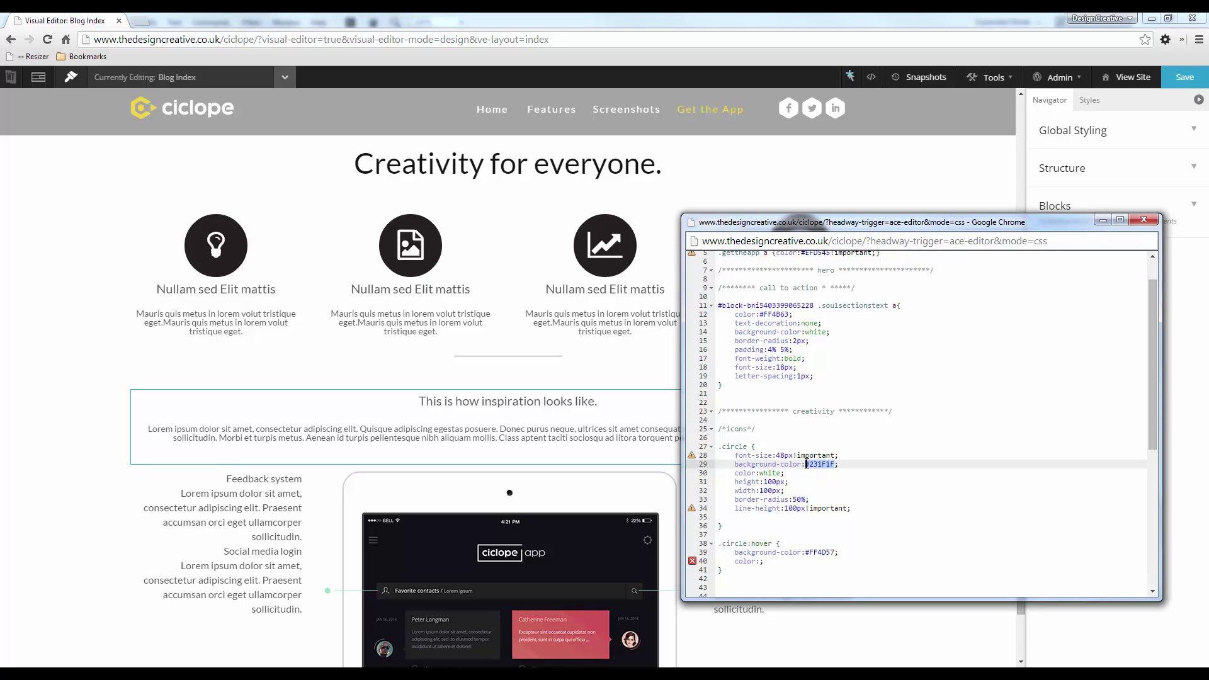
{"action": "left_click", "coordinate": [758, 560]}
{"action": "key", "text": "ctrl+v"}
{"action": "key", "text": "Down"}
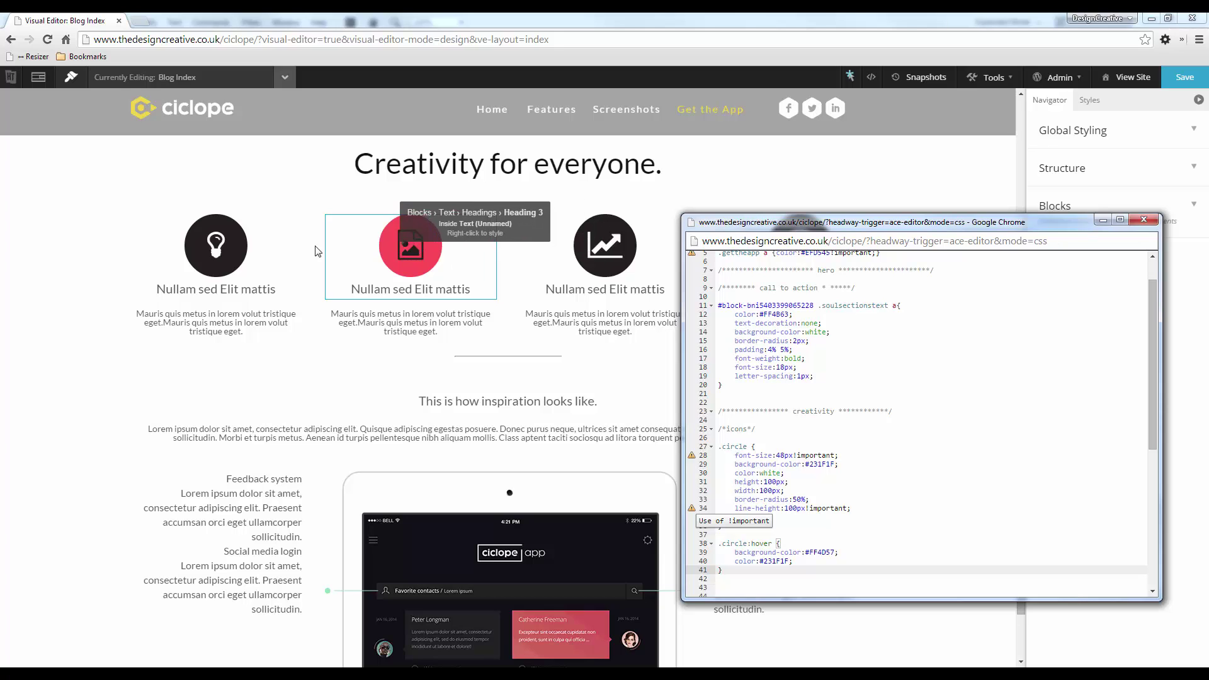
{"action": "left_click_drag", "start_coordinate": [794, 561], "coordinate": [734, 561]}
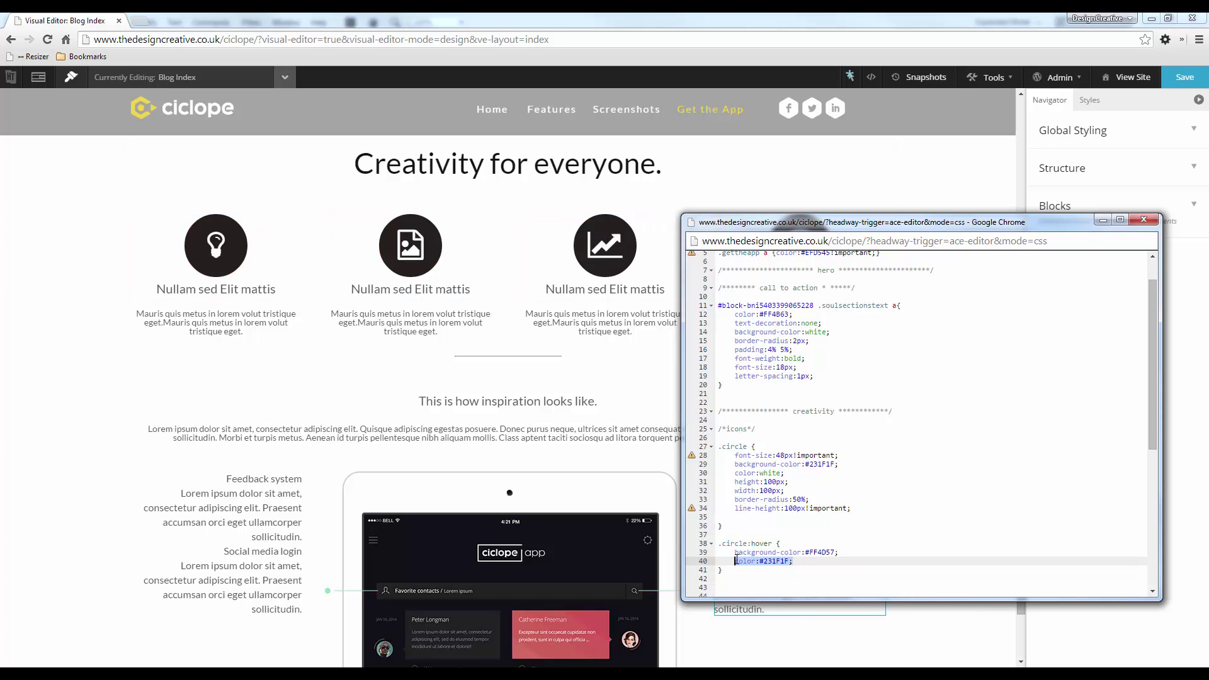
{"action": "key", "text": "Delete"}
Save the site changes and set the font styling of the first icon column's heading to Bold.
{"action": "left_click", "coordinate": [1180, 78]}
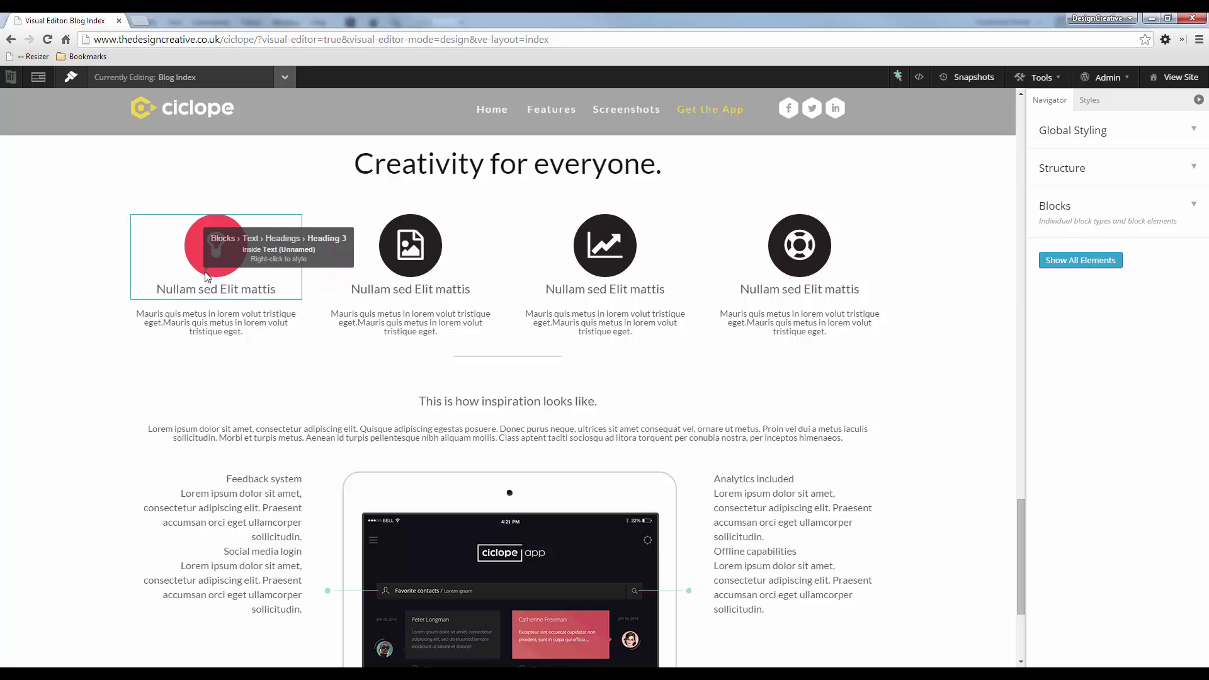
{"action": "right_click", "coordinate": [236, 293]}
{"action": "left_click", "coordinate": [283, 321]}
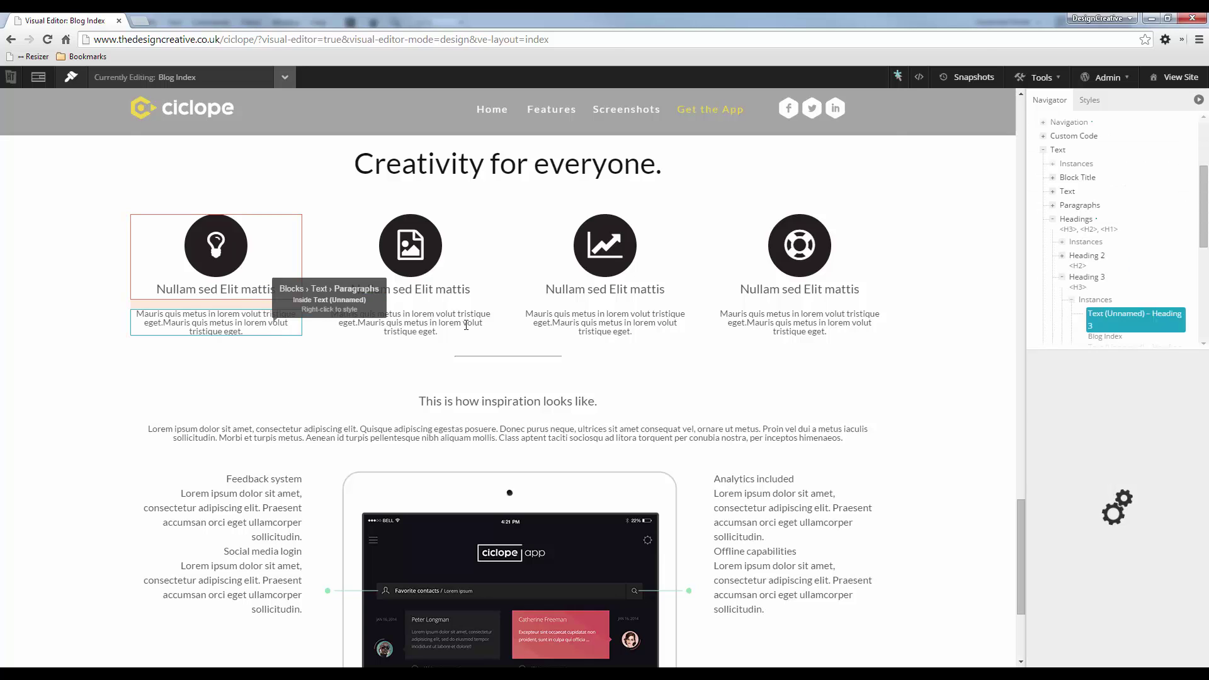
{"action": "left_click", "coordinate": [1122, 505]}
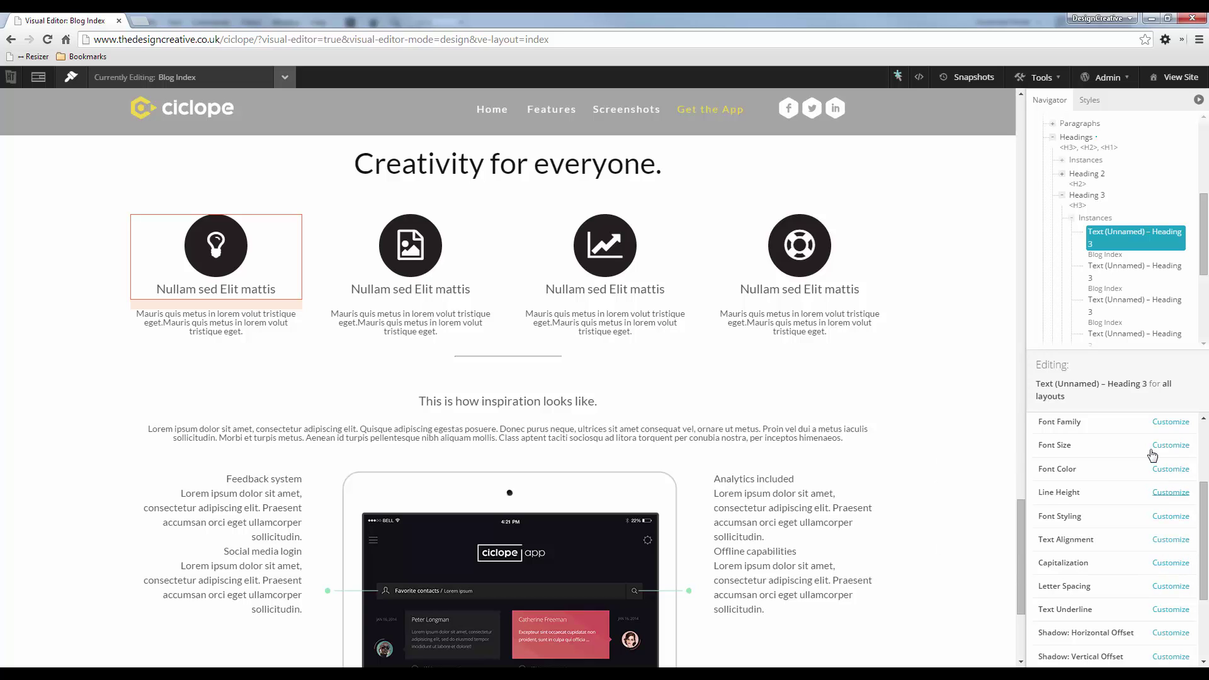
{"action": "left_click", "coordinate": [1170, 516]}
{"action": "left_click", "coordinate": [1160, 518]}
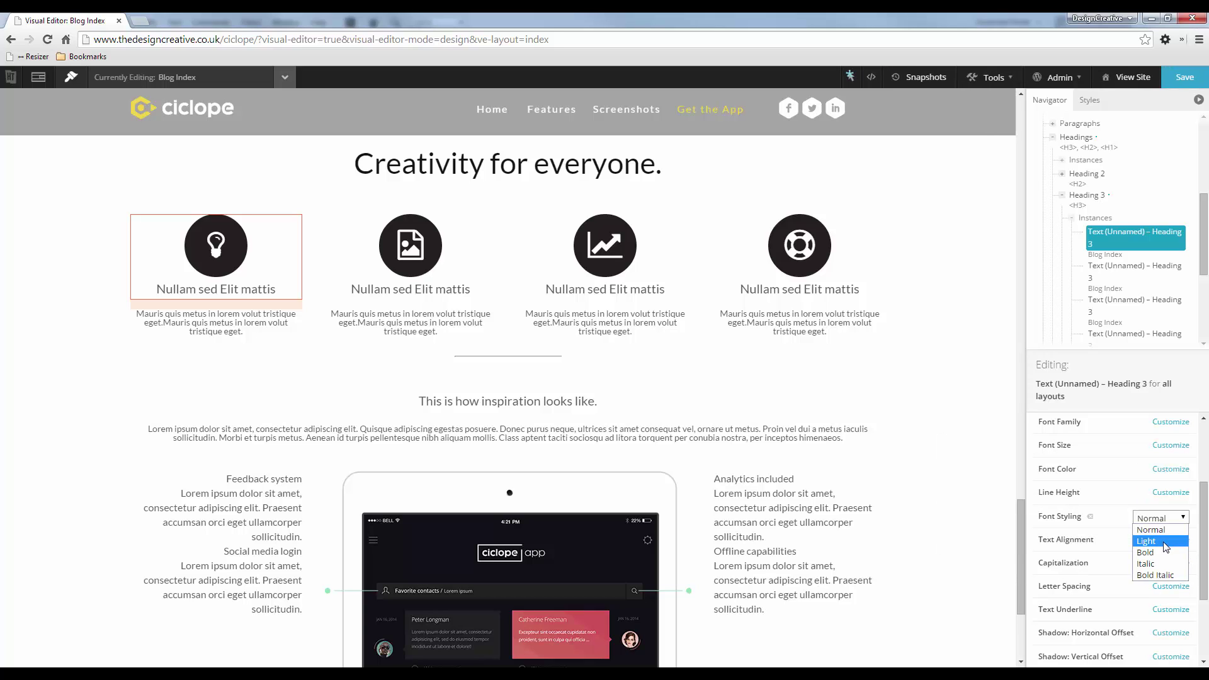
{"action": "left_click", "coordinate": [1161, 552]}
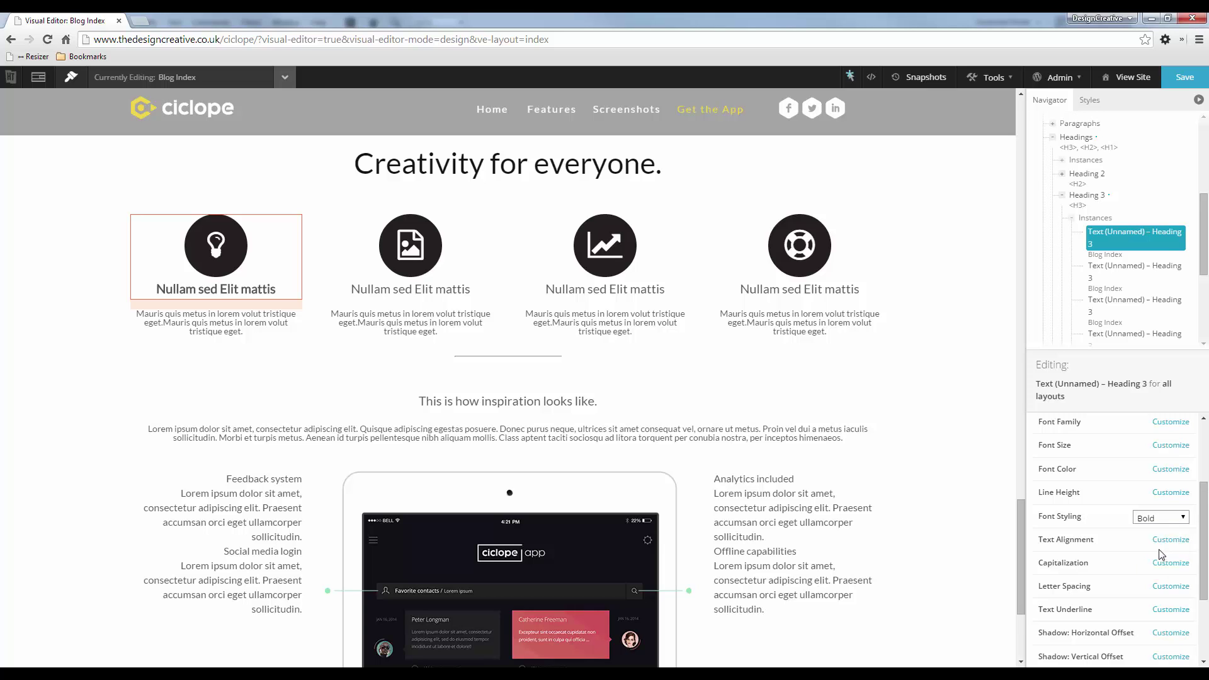
Inspect the text properties of the "Nullam sed Elit mattis" heading in the Fireworks mockup and return to the Chrome visual editor.
{"action": "key", "text": "alt+Tab"}
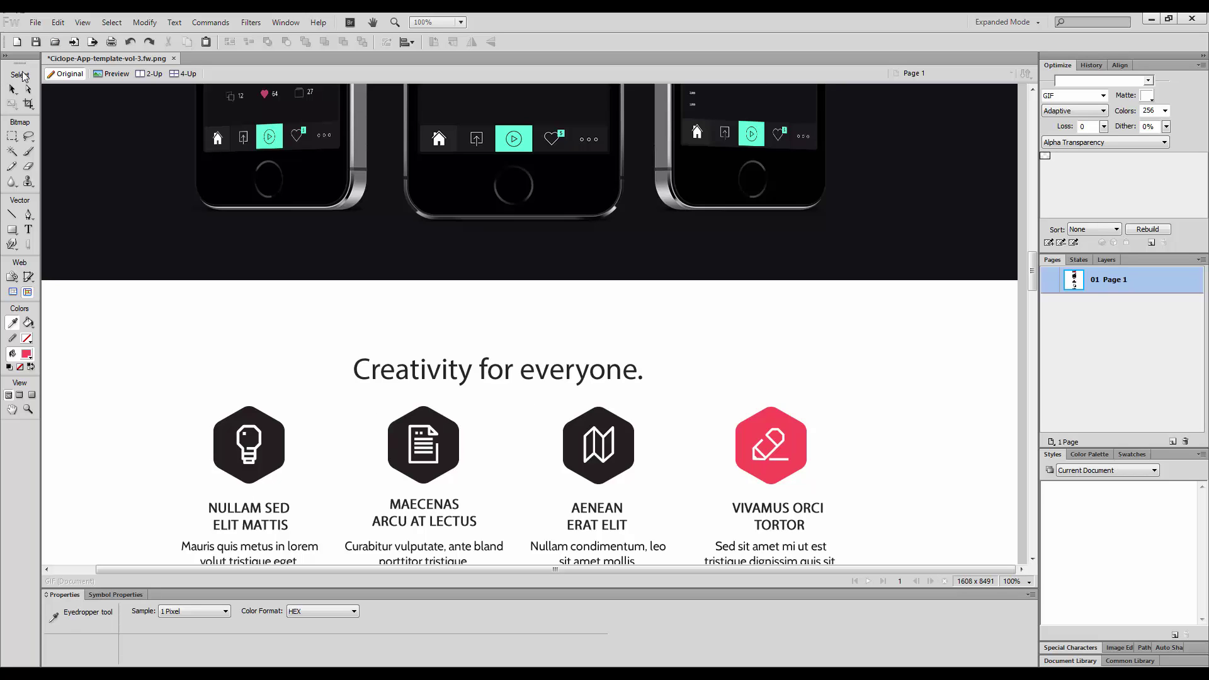
{"action": "key", "text": "t"}
{"action": "left_click", "coordinate": [262, 511]}
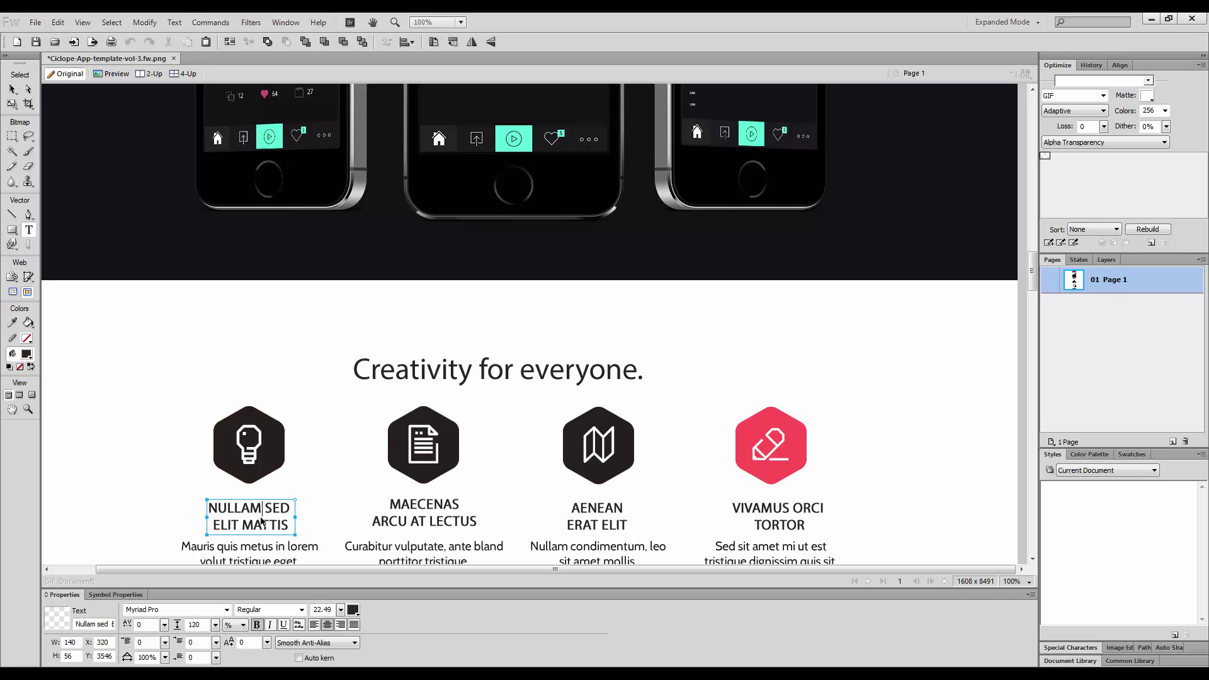
{"action": "key", "text": "alt+Tab"}
{"action": "key", "text": "alt+Tab"}
{"action": "key", "text": "Tab"}
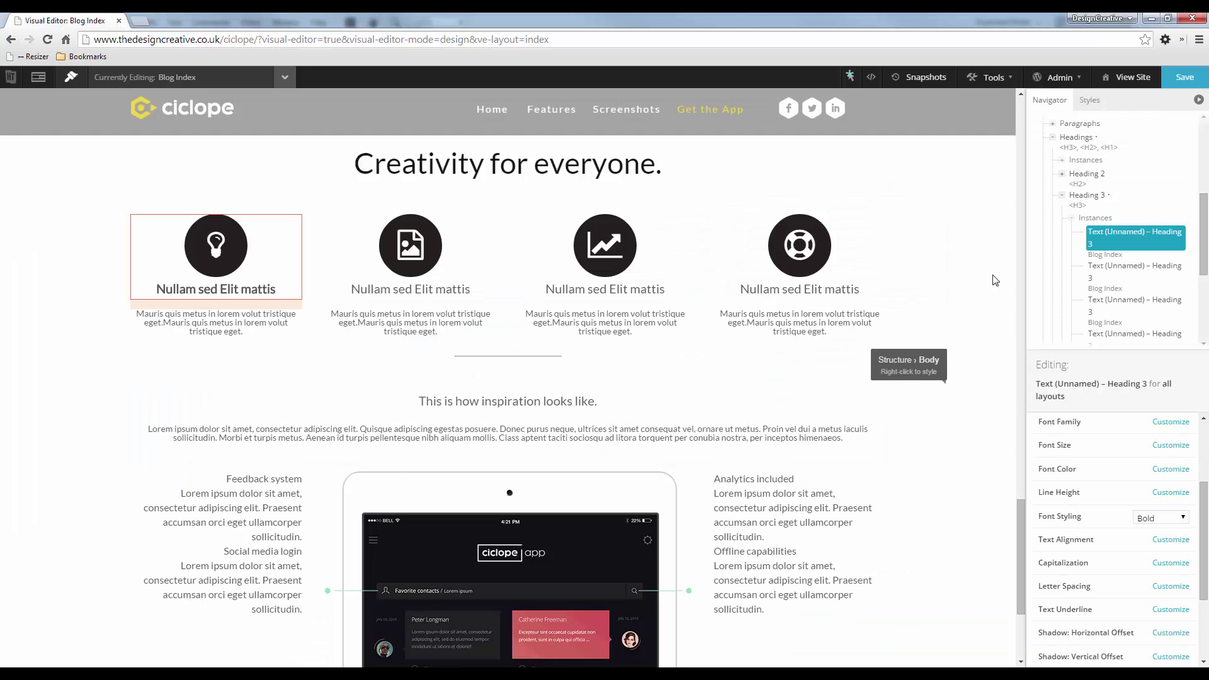
Try font sizes of 22 and 30 px on the first icon column's heading and settle on 25 px.
{"action": "scroll", "coordinate": [1161, 485], "scroll_direction": "up", "scroll_amount": 1}
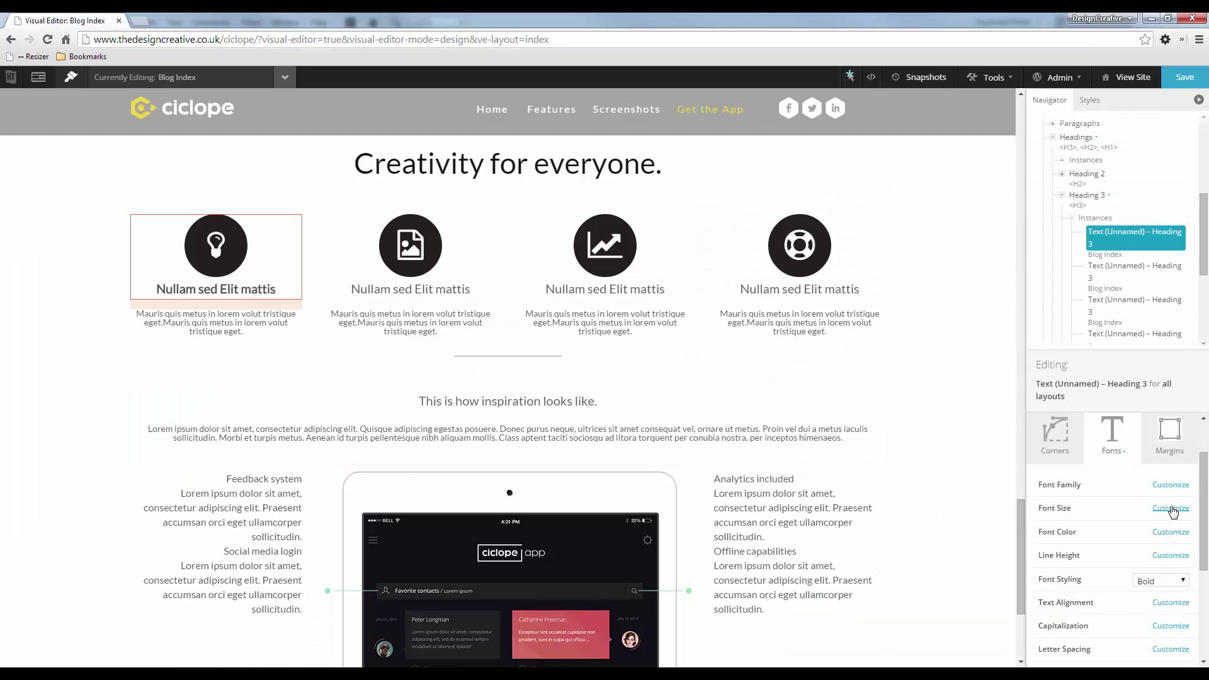
{"action": "left_click", "coordinate": [1172, 511]}
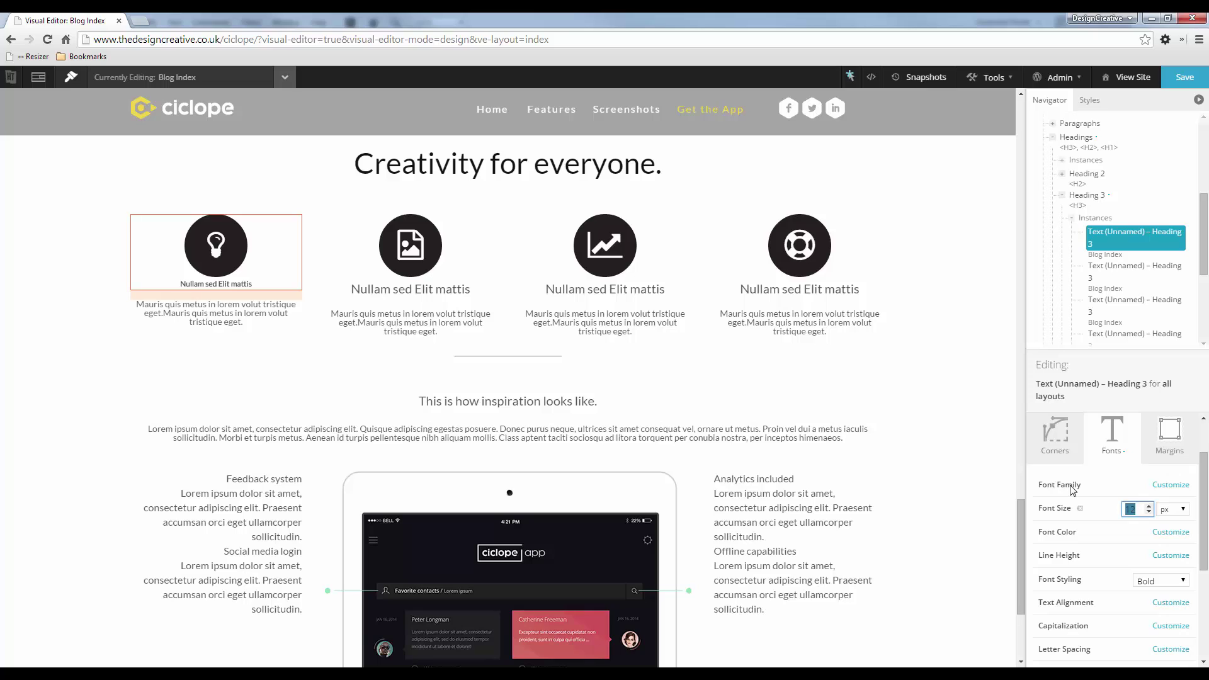
{"action": "type", "text": "22"}
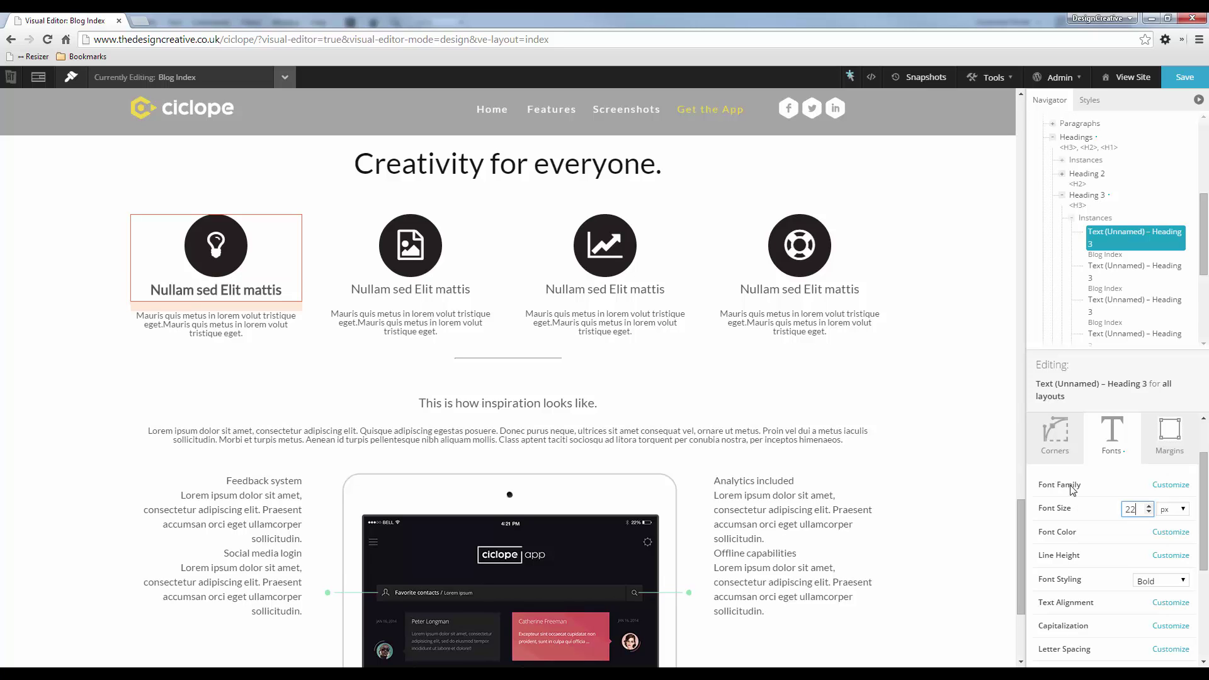
{"action": "key", "text": "BackSpace"}
{"action": "key", "text": "BackSpace"}
{"action": "type", "text": "30"}
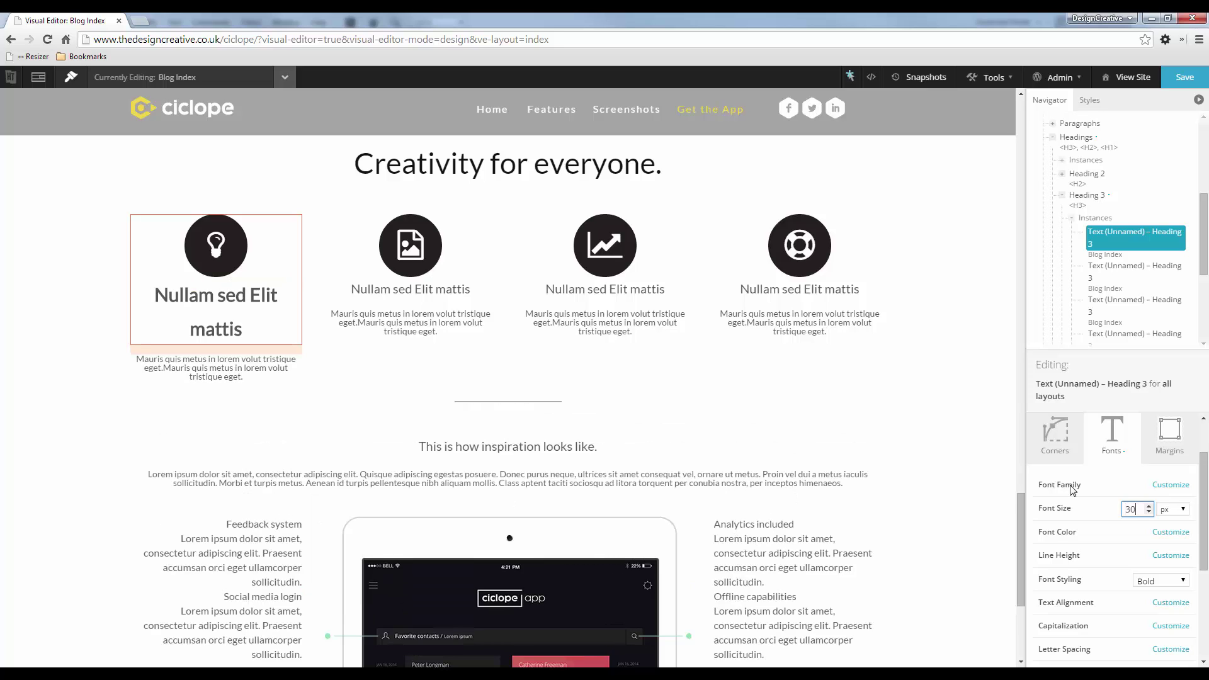
{"action": "key", "text": "BackSpace"}
{"action": "type", "text": "25"}
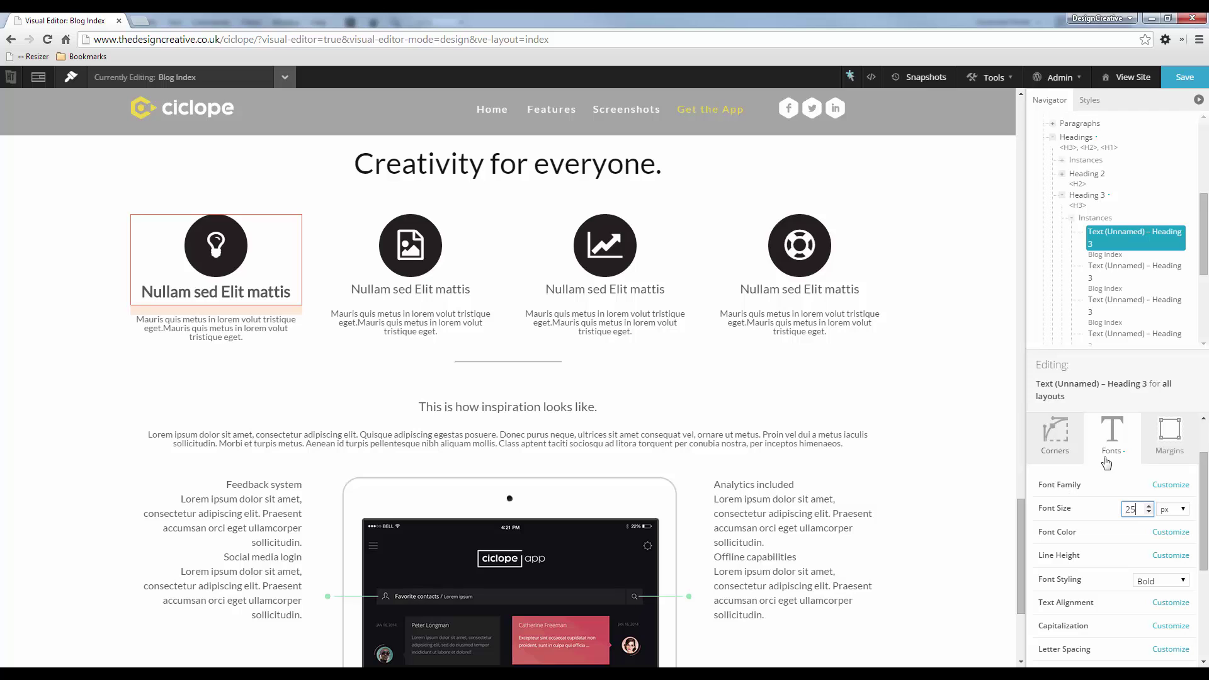
Check the heading in the Fireworks mockup, and set the first icon column heading's capitalization to Uppercase and font size to 23 px.
{"action": "key", "text": "alt+Tab"}
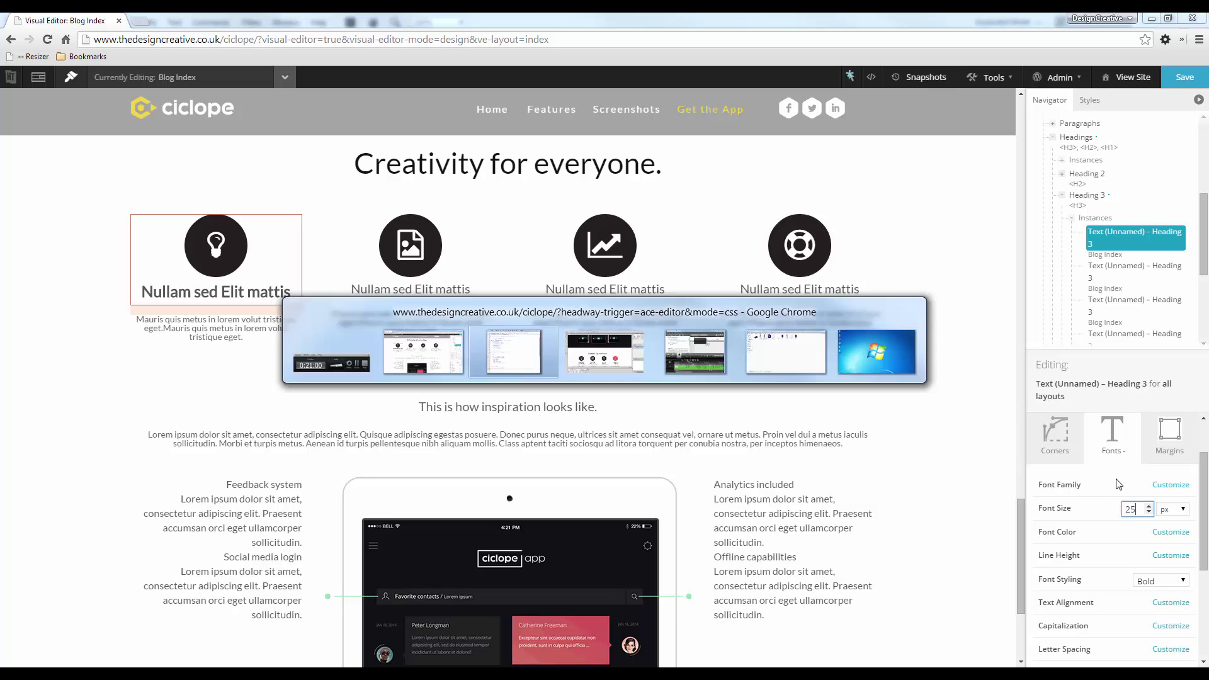
{"action": "key", "text": "alt+Tab"}
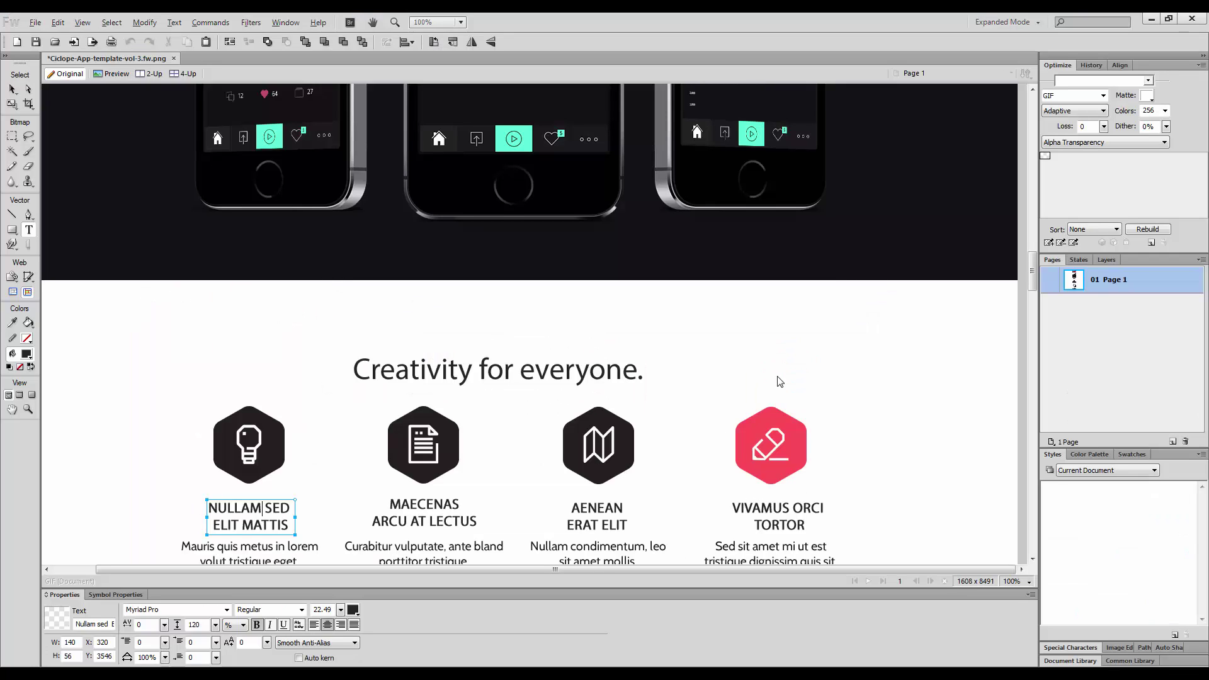
{"action": "key", "text": "alt"}
{"action": "key", "text": "alt+Tab"}
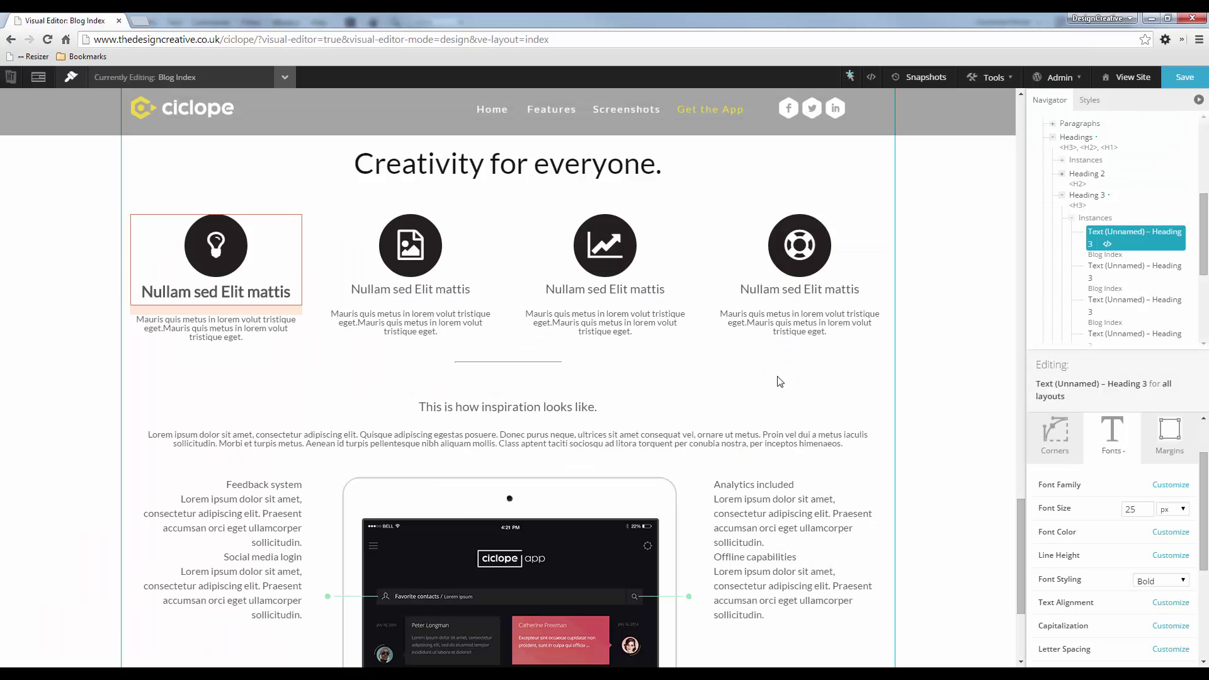
{"action": "scroll", "coordinate": [1148, 564], "scroll_direction": "down", "scroll_amount": 1}
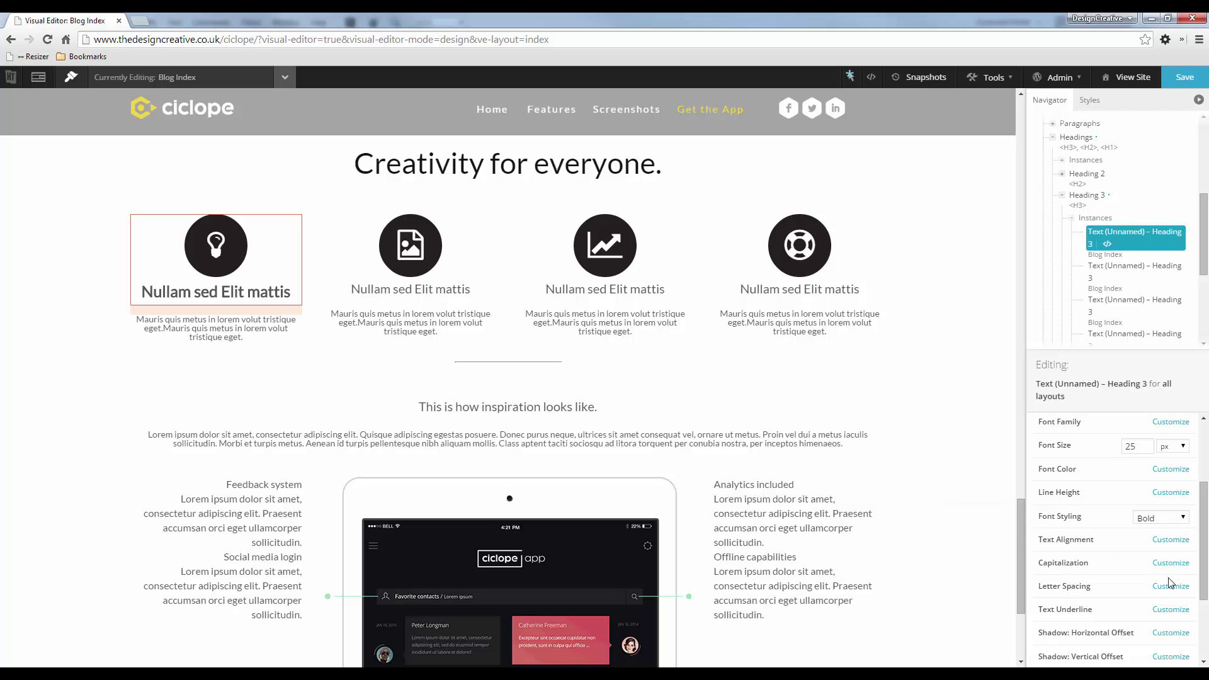
{"action": "left_click", "coordinate": [1171, 562]}
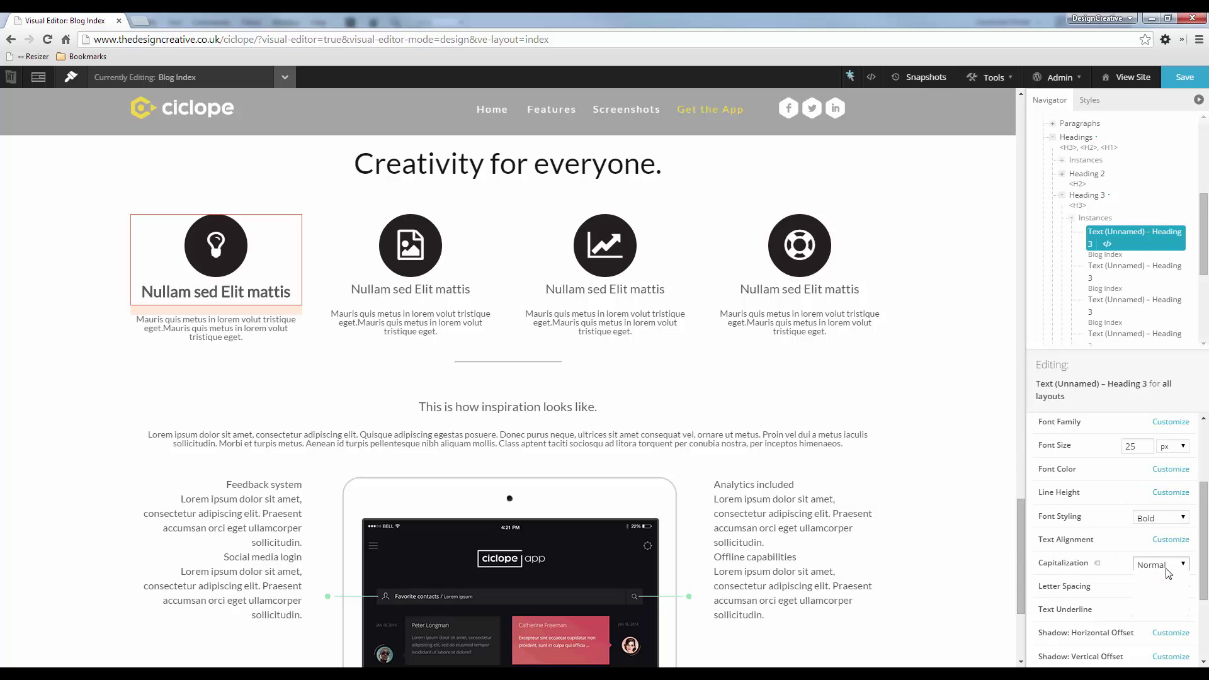
{"action": "left_click", "coordinate": [1168, 563]}
{"action": "left_click", "coordinate": [1161, 591]}
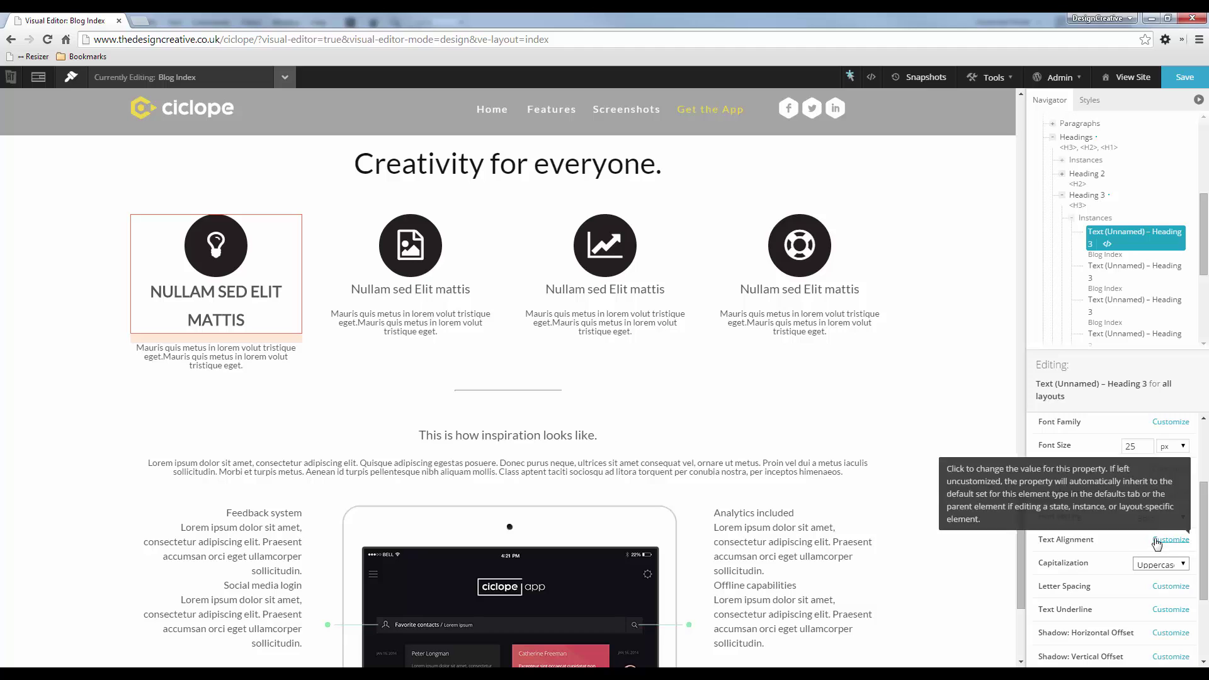
{"action": "left_click", "coordinate": [1137, 445]}
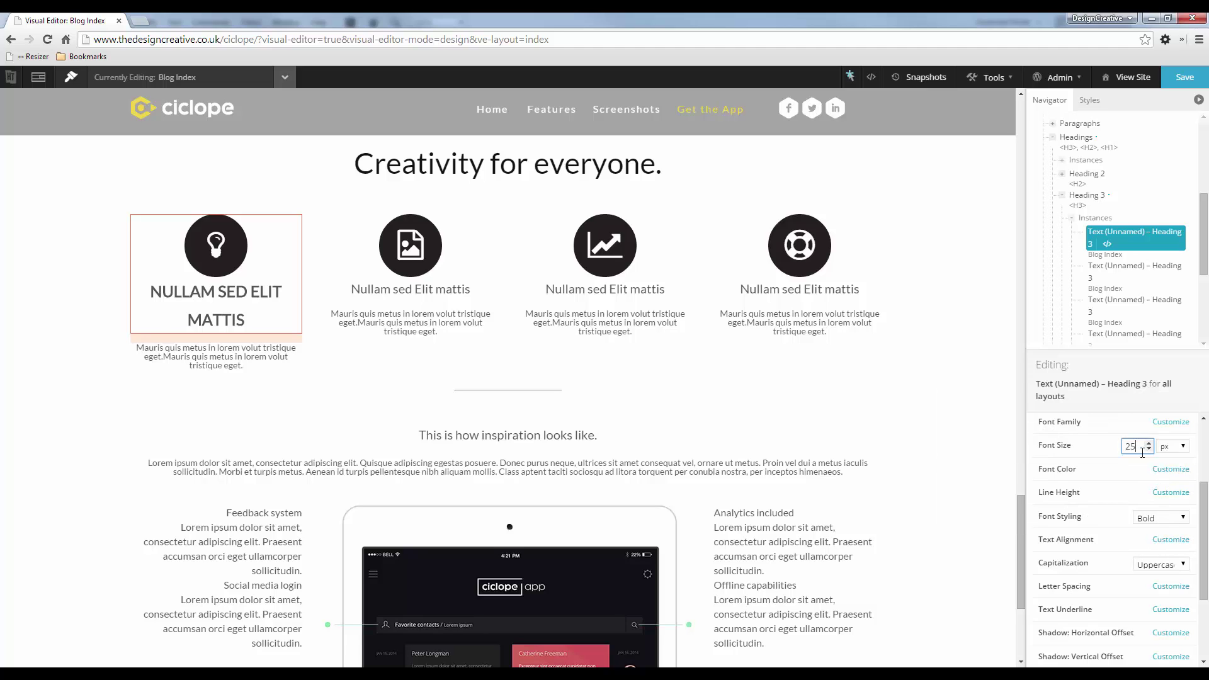
{"action": "type", "text": "3"}
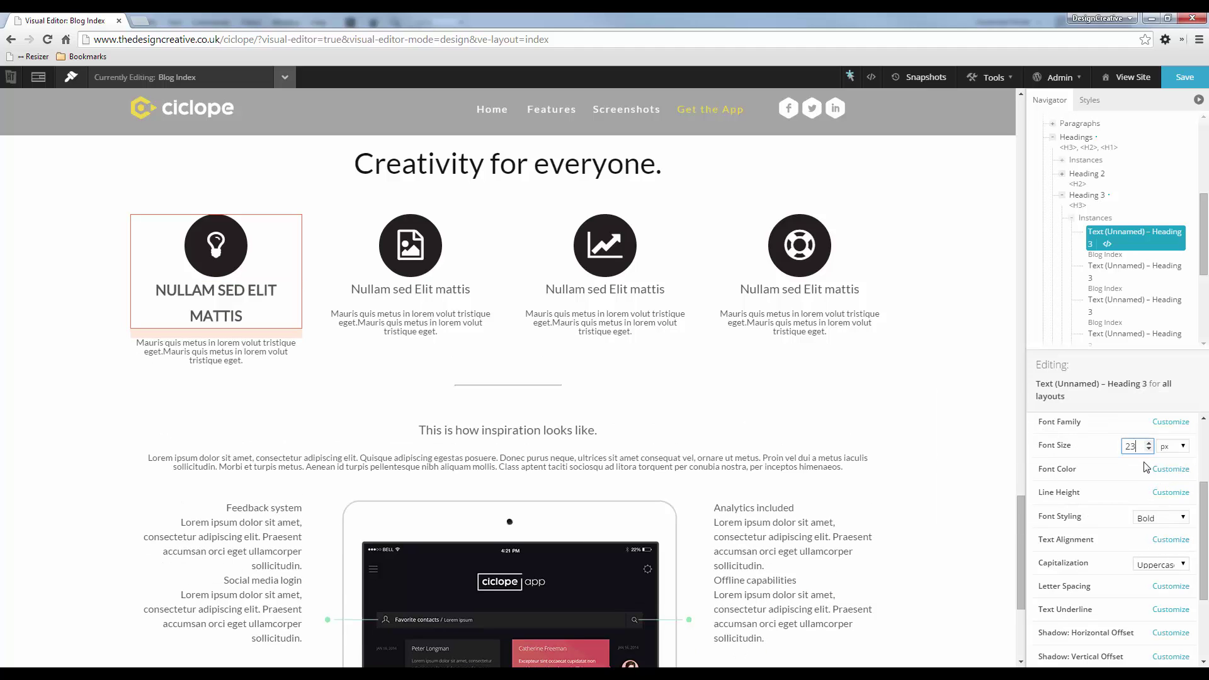
Customize the first column heading's line height against the mockup, trying 150% and settling on 130%.
{"action": "left_click", "coordinate": [1170, 492]}
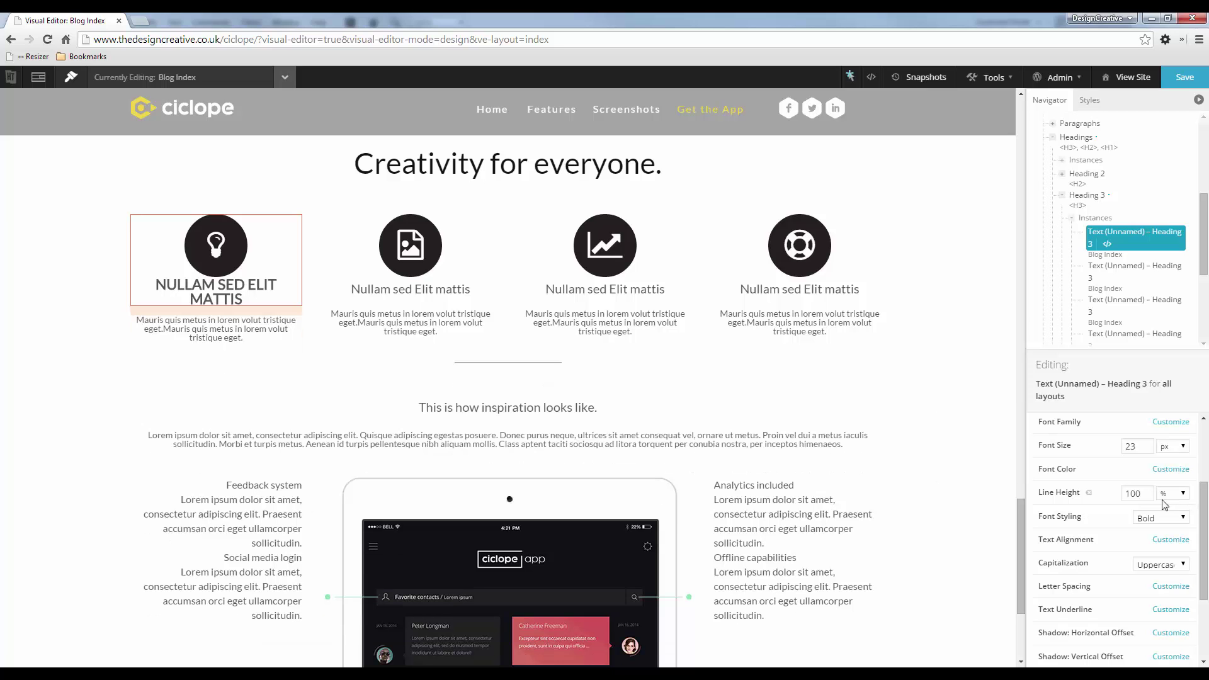
{"action": "key", "text": "alt+Tab"}
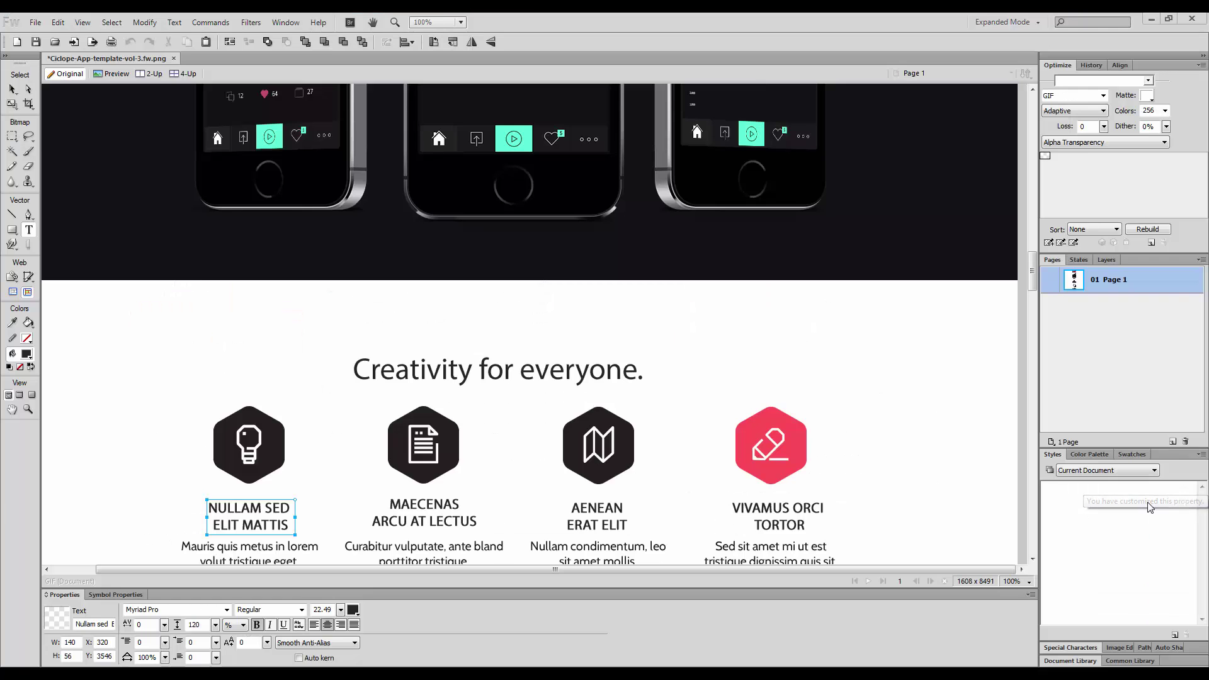
{"action": "key", "text": "alt+Tab"}
{"action": "left_click", "coordinate": [1148, 490]}
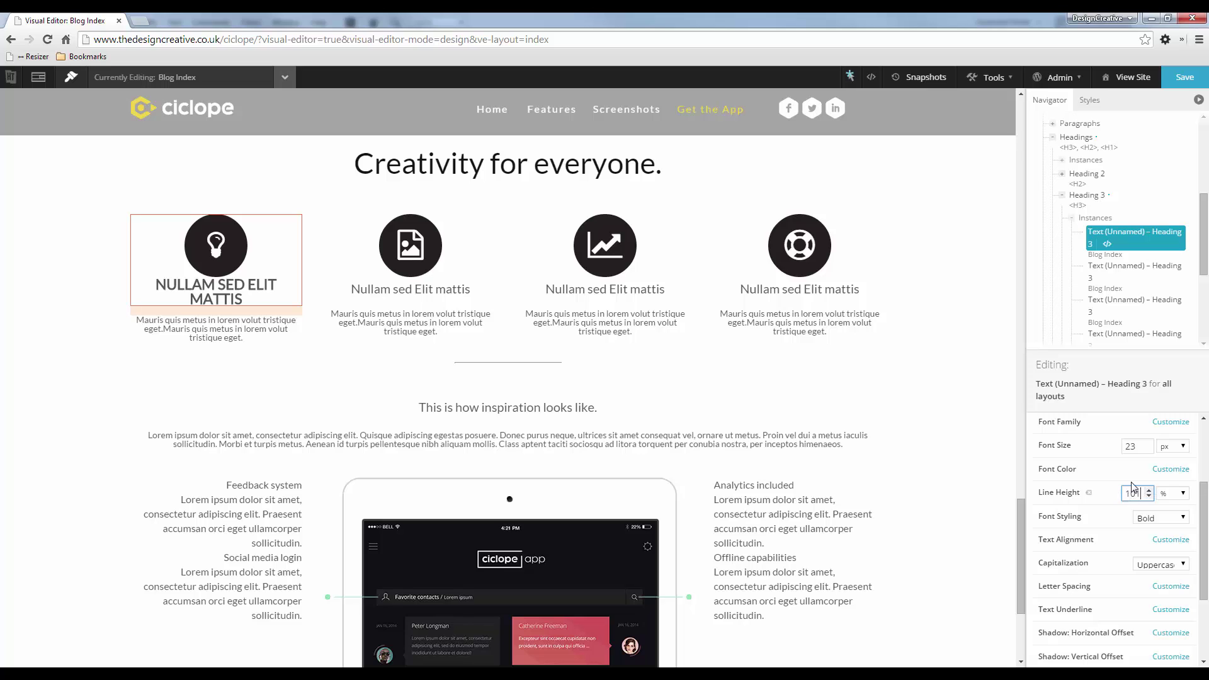
{"action": "key", "text": "BackSpace"}
{"action": "key", "text": "BackSpace"}
{"action": "key", "text": "BackSpace"}
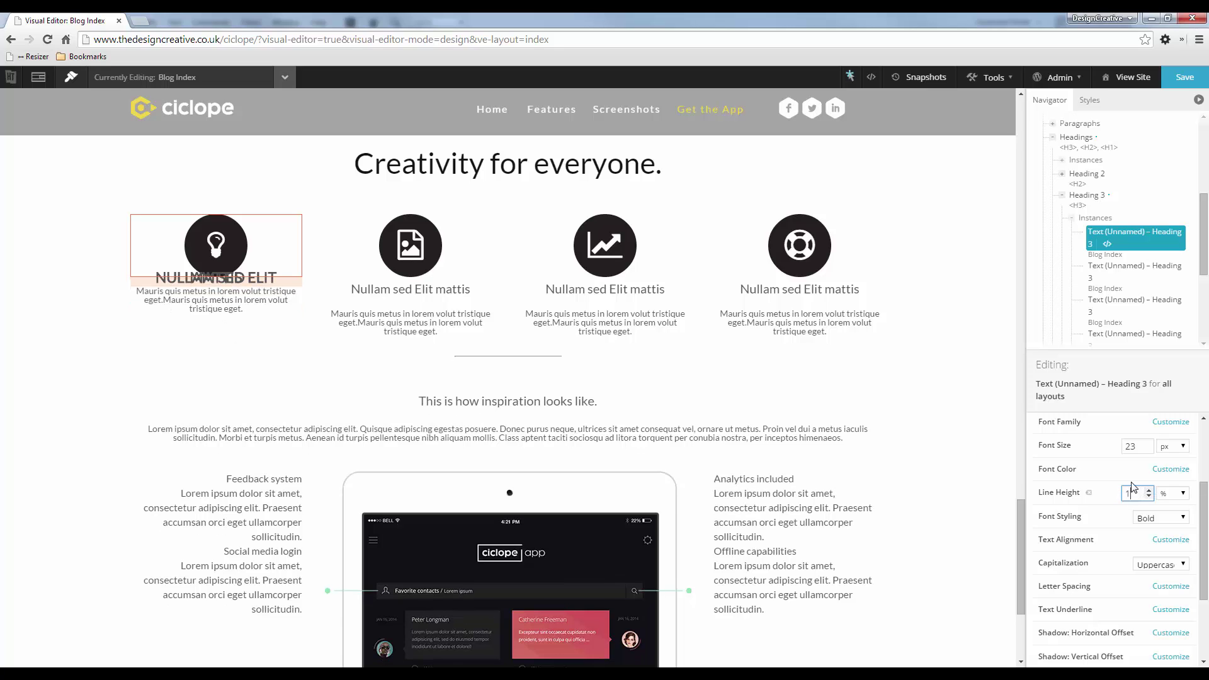
{"action": "type", "text": "150"}
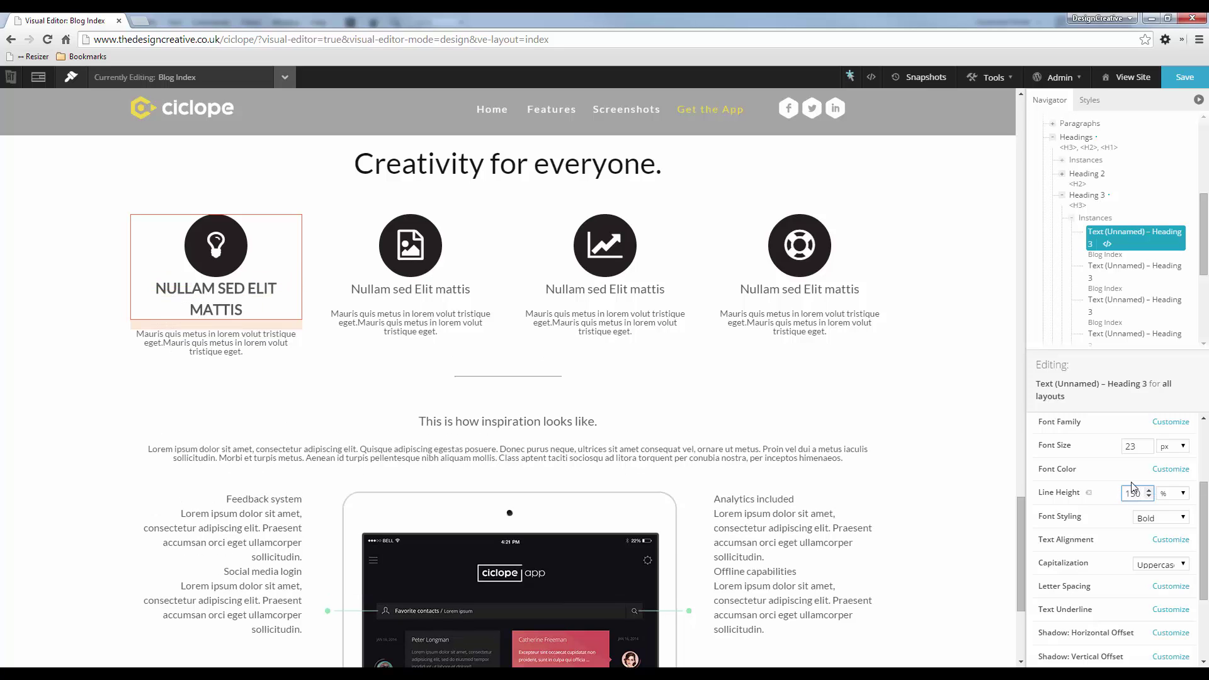
{"action": "key", "text": "BackSpace"}
{"action": "key", "text": "BackSpace"}
{"action": "type", "text": "5"}
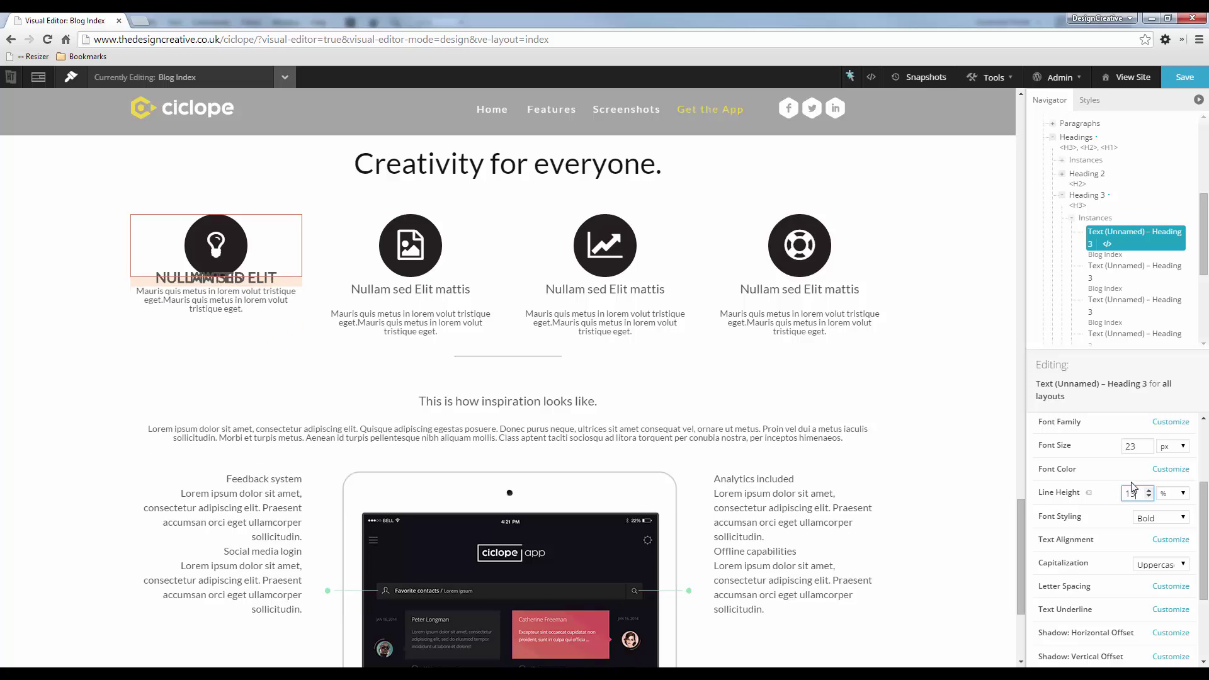
{"action": "type", "text": "0"}
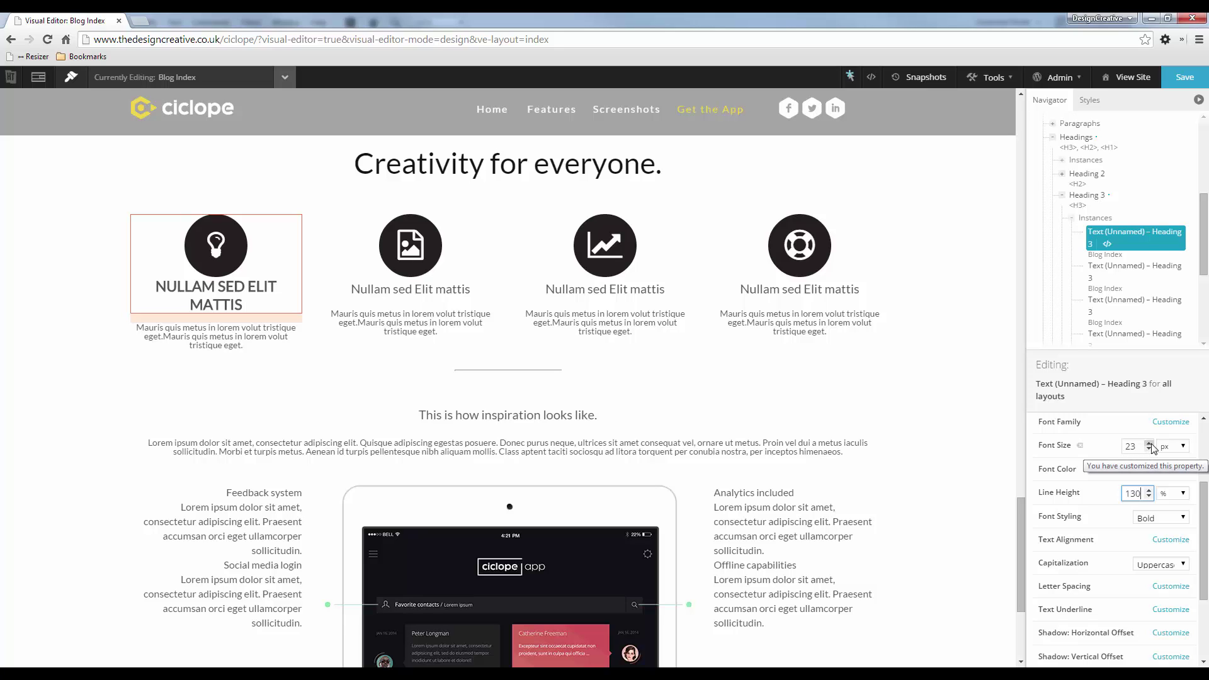
Copy the first column heading's style properties onto the headings of the other three icon columns.
{"action": "left_click", "coordinate": [1140, 235]}
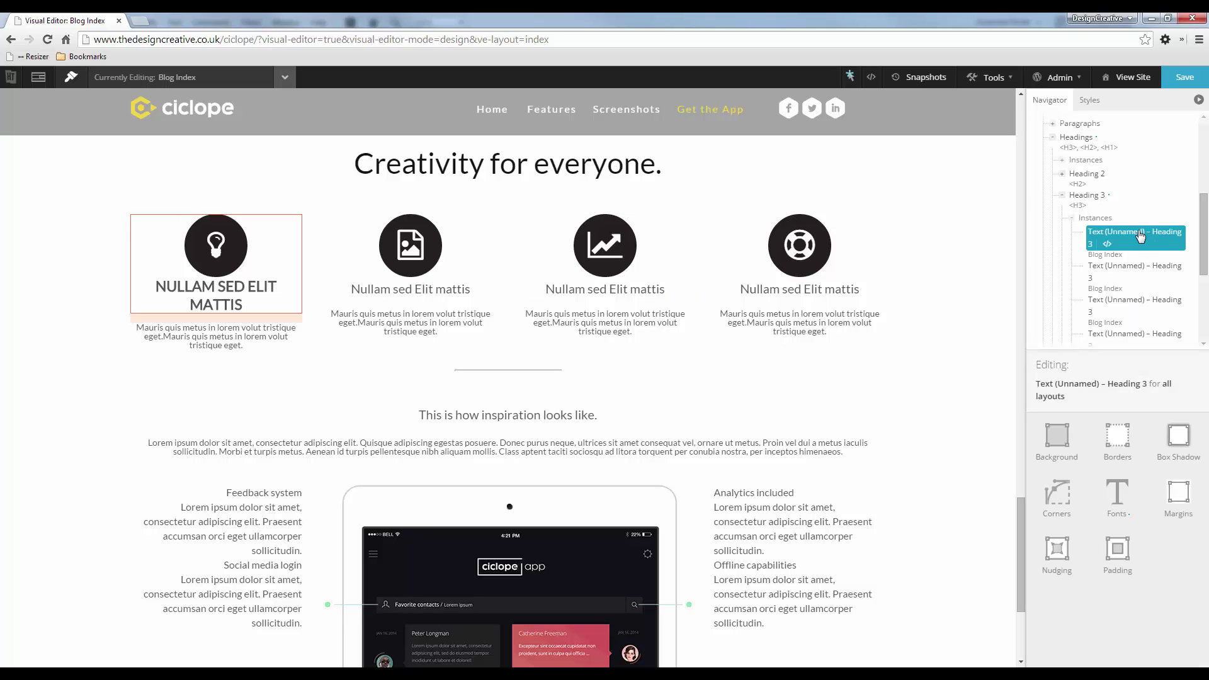
{"action": "key", "text": "ctrl+c"}
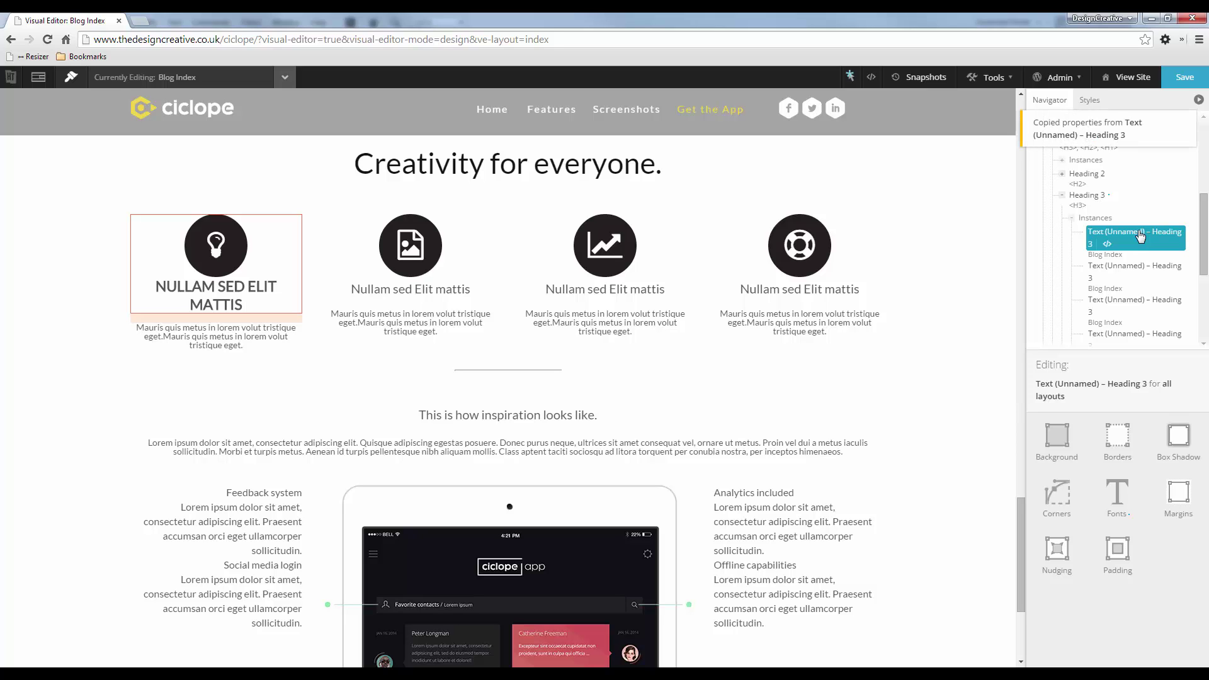
{"action": "right_click", "coordinate": [406, 297]}
{"action": "left_click", "coordinate": [446, 330]}
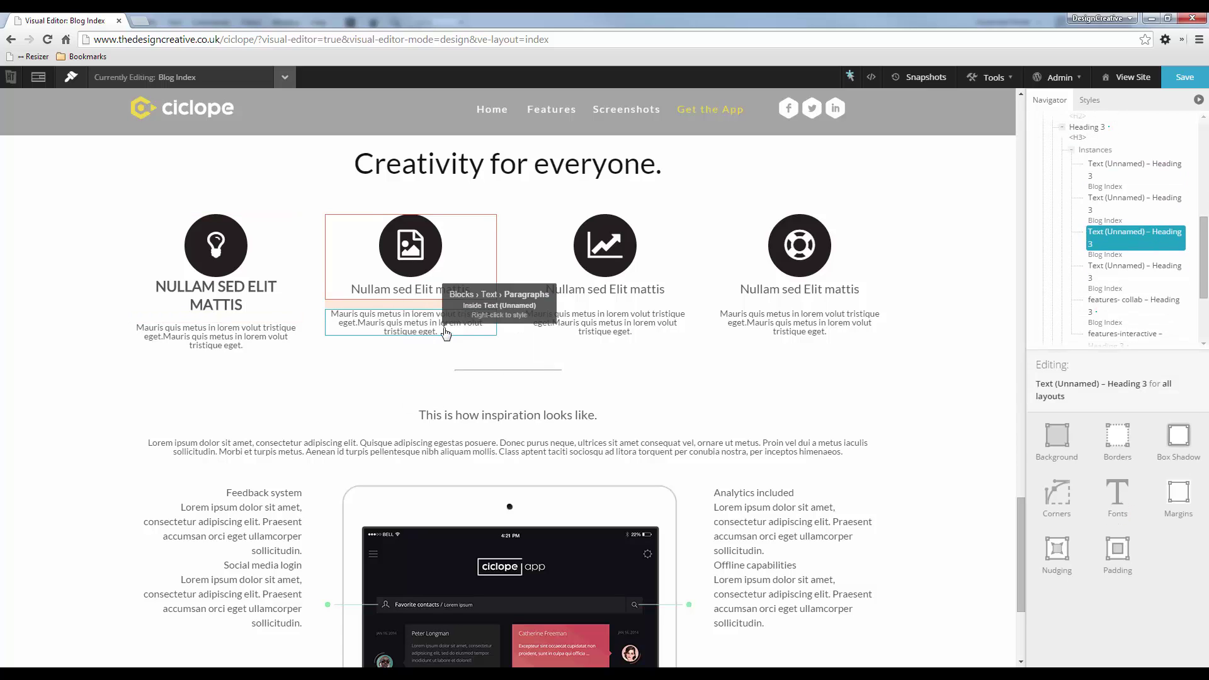
{"action": "key", "text": "ctrl+v"}
{"action": "right_click", "coordinate": [580, 286]}
{"action": "left_click", "coordinate": [630, 320]}
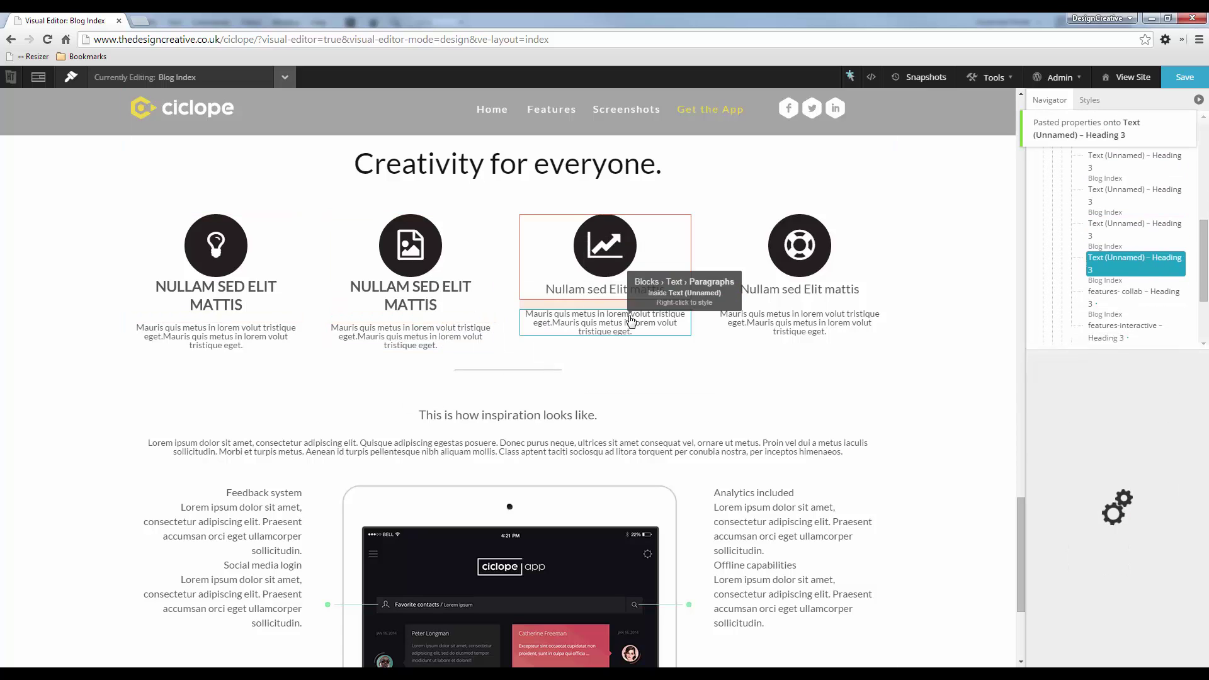
{"action": "key", "text": "ctrl+v"}
{"action": "right_click", "coordinate": [797, 297]}
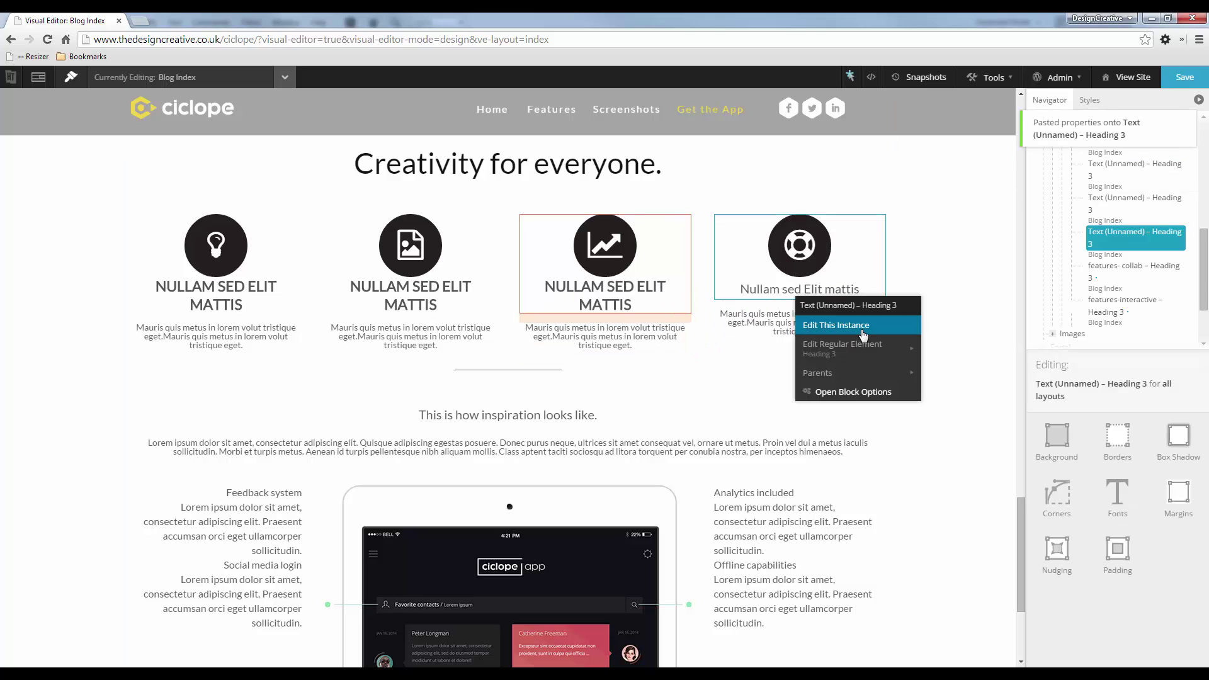
{"action": "left_click", "coordinate": [863, 325]}
{"action": "key", "text": "ctrl+v"}
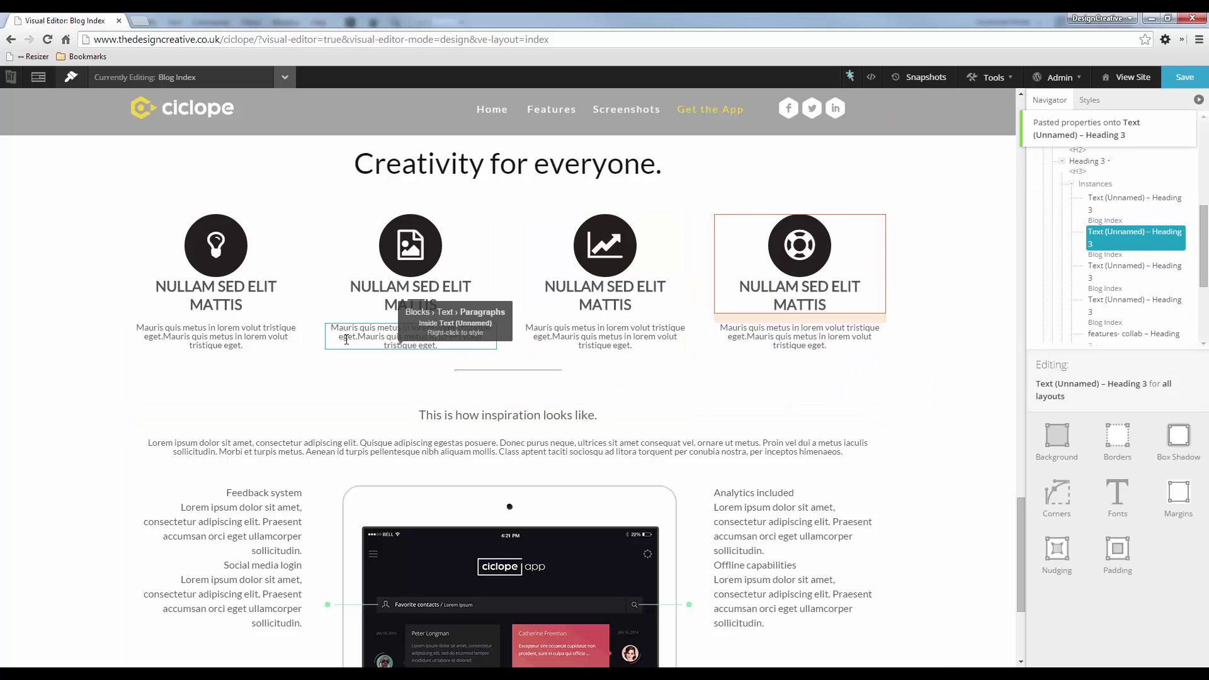
Set the line height of the first icon column's paragraph instance to 180%.
{"action": "right_click", "coordinate": [234, 345]}
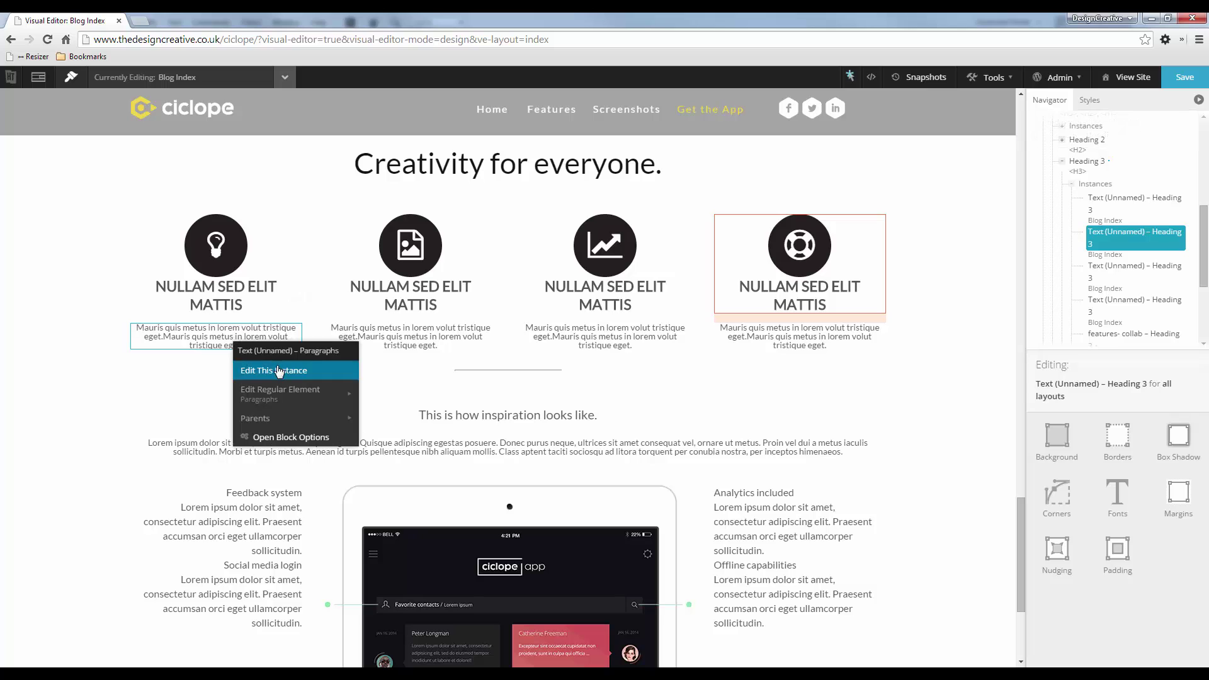
{"action": "left_click", "coordinate": [279, 371]}
{"action": "left_click", "coordinate": [1116, 503]}
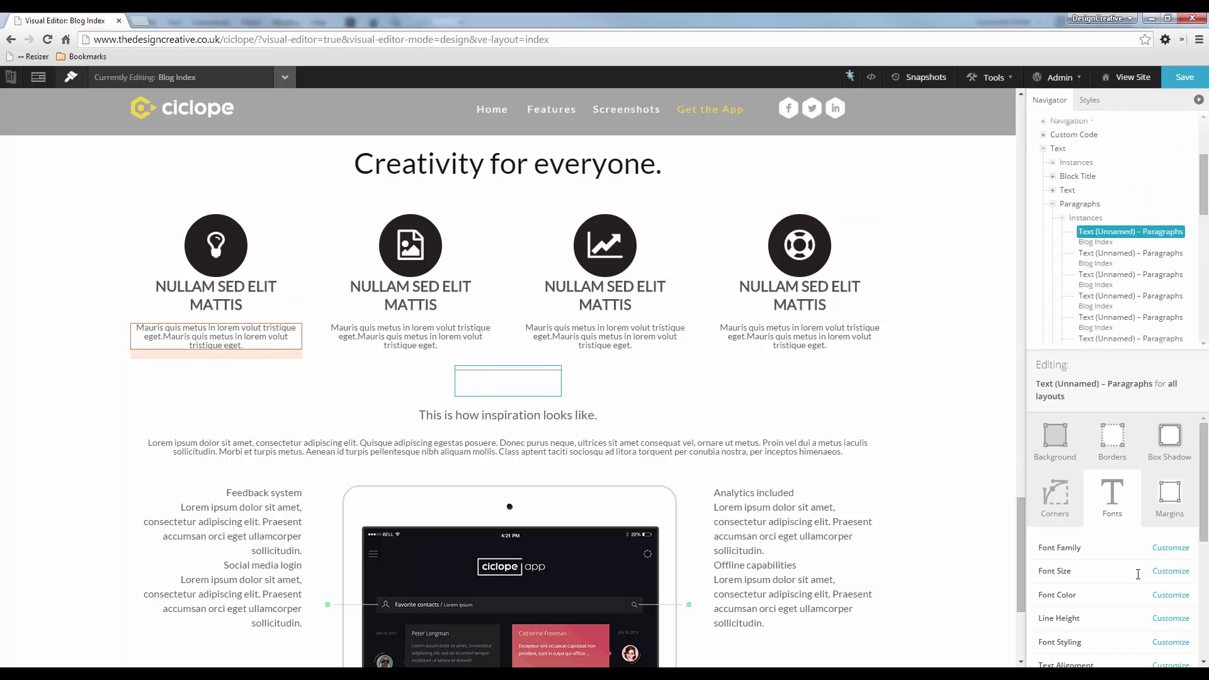
{"action": "scroll", "coordinate": [1120, 567], "scroll_direction": "down", "scroll_amount": 2}
{"action": "left_click", "coordinate": [1170, 492]}
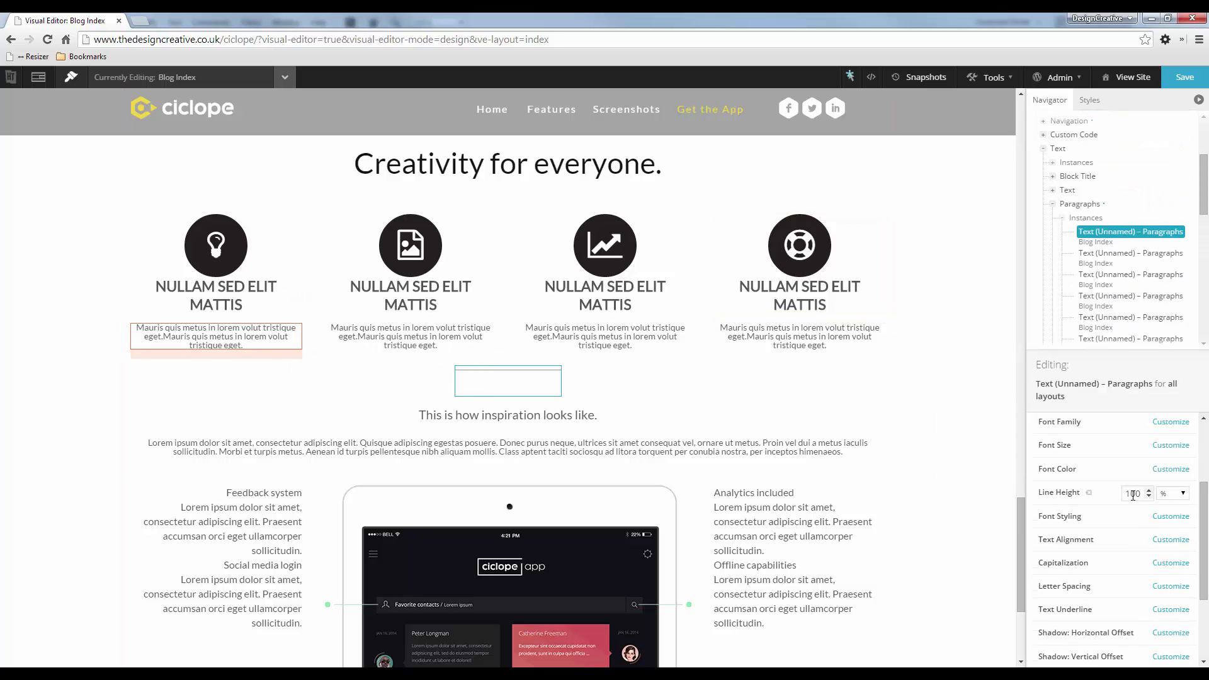
{"action": "double_click", "coordinate": [1142, 494]}
{"action": "type", "text": "180"}
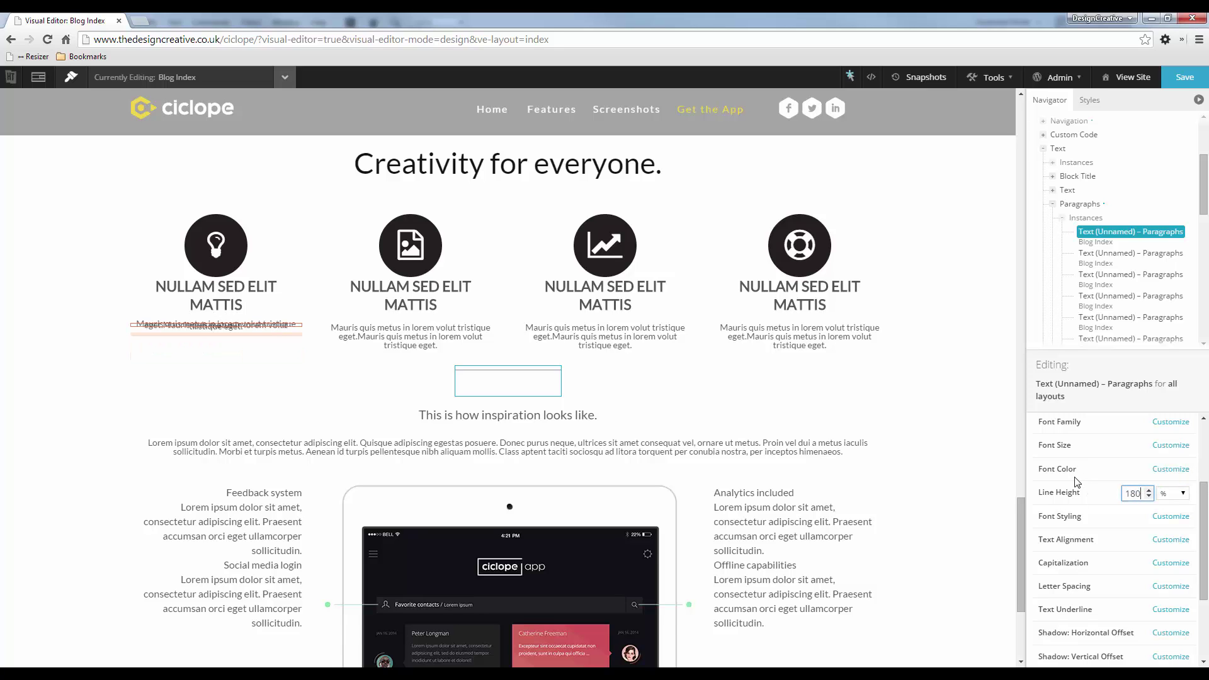
Set the font size of the first icon column's paragraph to 16 px.
{"action": "scroll", "coordinate": [1085, 466], "scroll_direction": "up", "scroll_amount": 2}
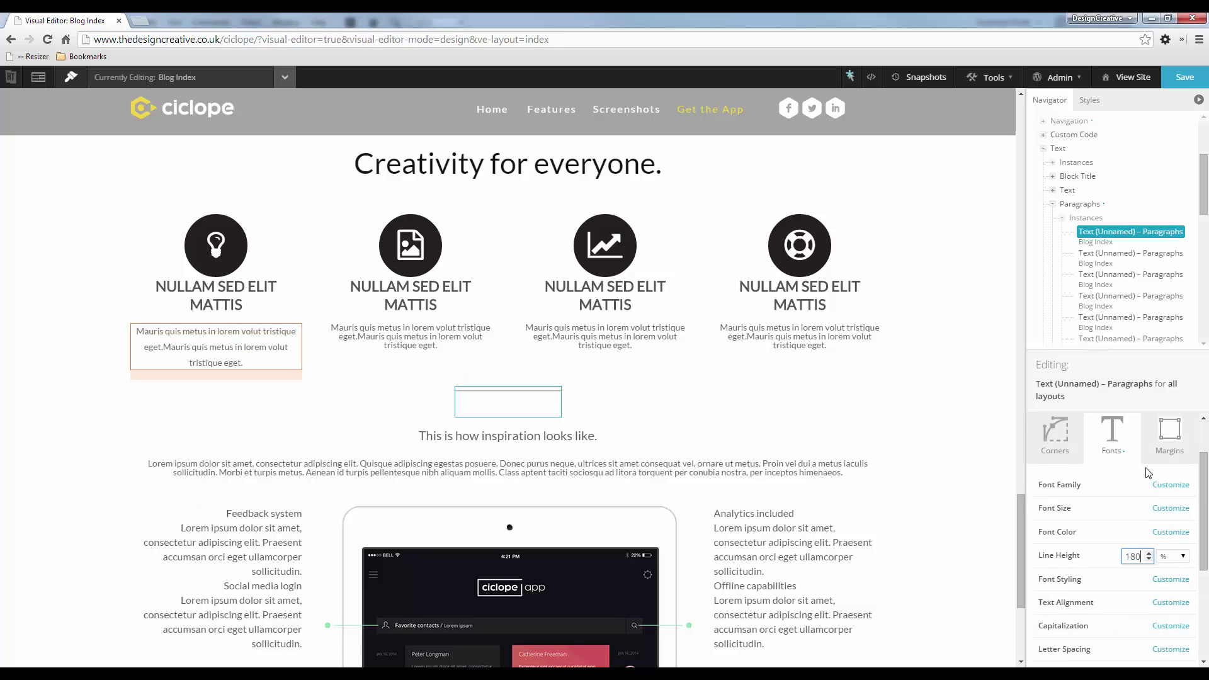
{"action": "left_click", "coordinate": [1171, 507]}
{"action": "double_click", "coordinate": [1141, 508]}
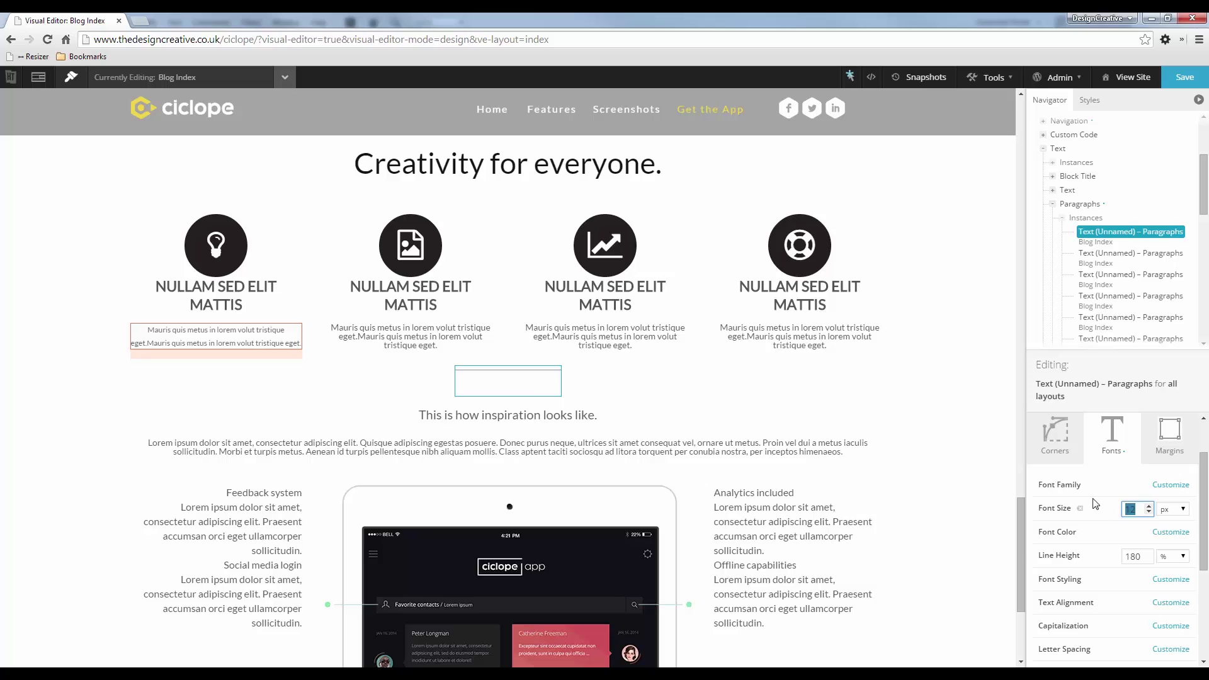
{"action": "type", "text": "16"}
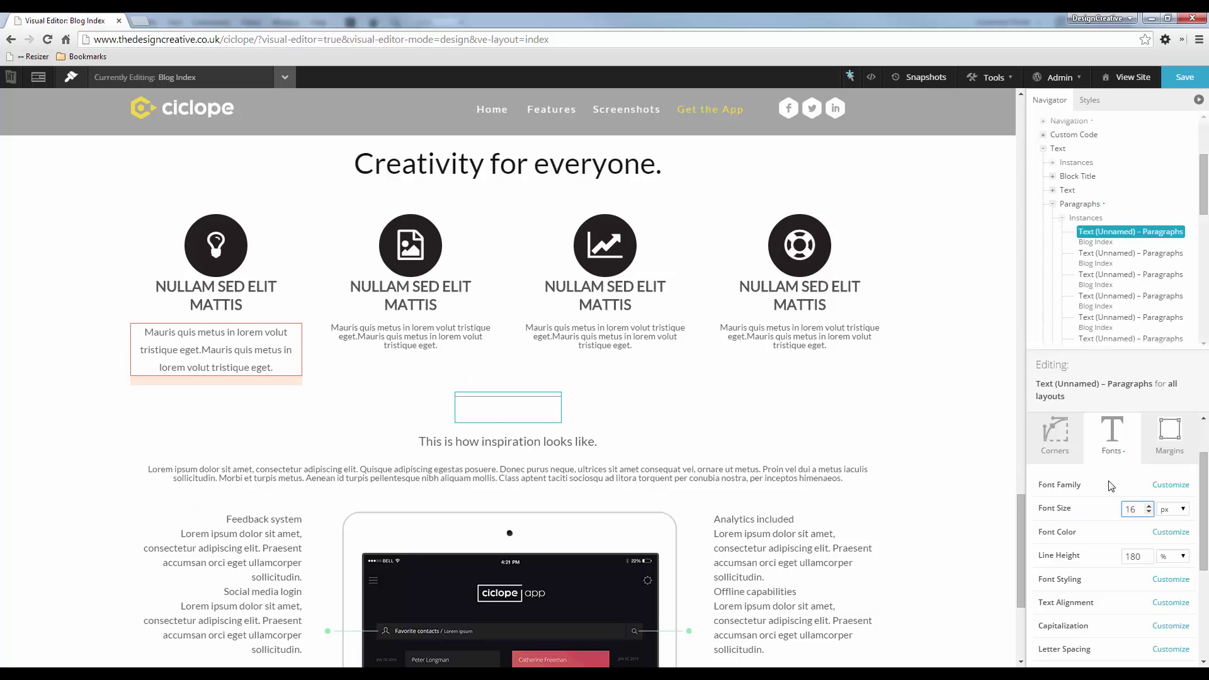
Copy the first column paragraph's style properties onto the paragraphs of the other three icon columns.
{"action": "left_click", "coordinate": [1113, 430]}
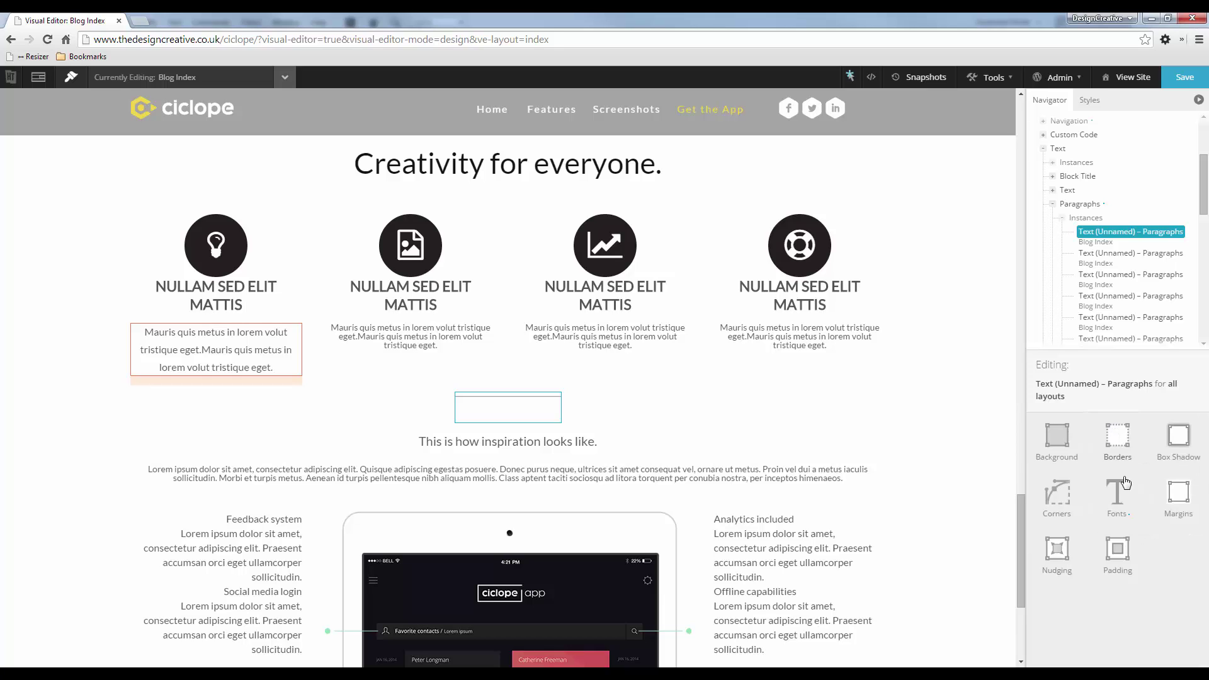
{"action": "key", "text": "ctrl+c"}
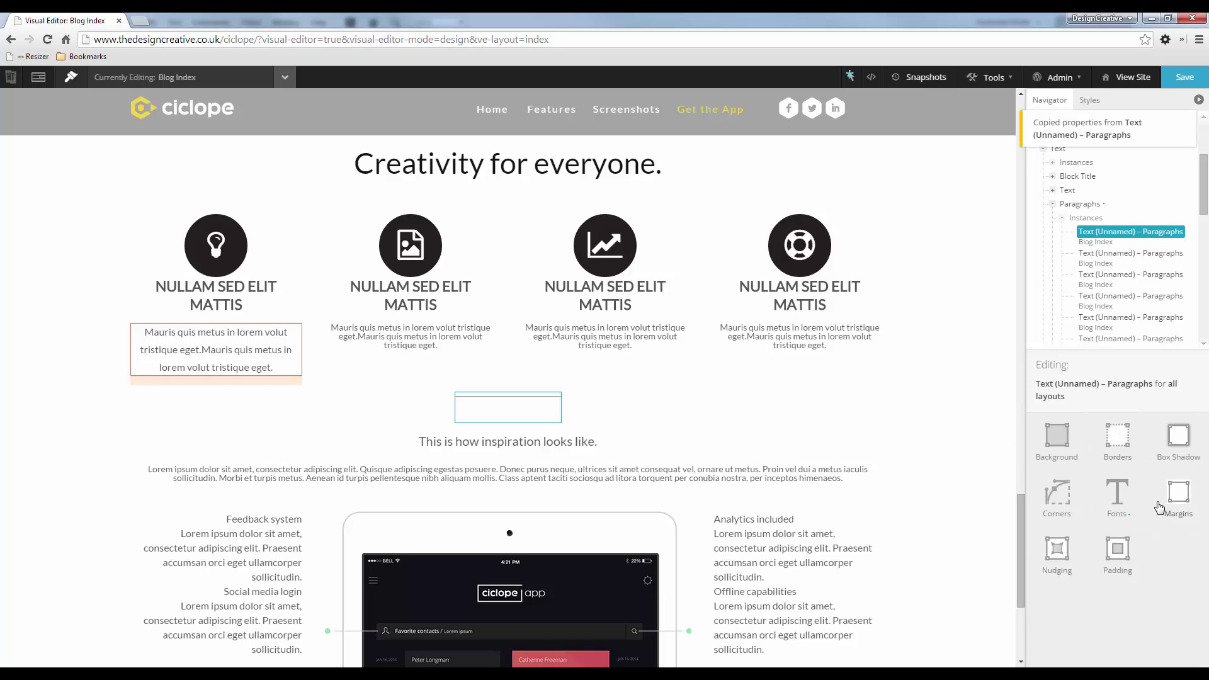
{"action": "right_click", "coordinate": [391, 341]}
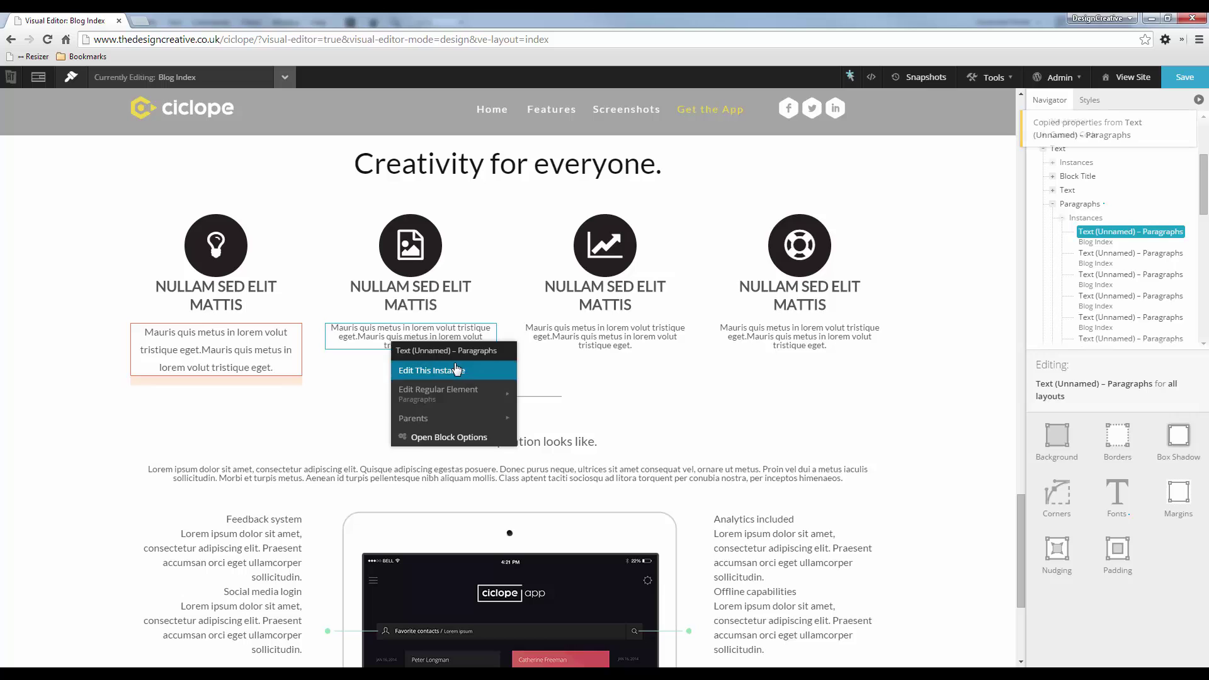
{"action": "left_click", "coordinate": [458, 370]}
{"action": "right_click", "coordinate": [606, 341]}
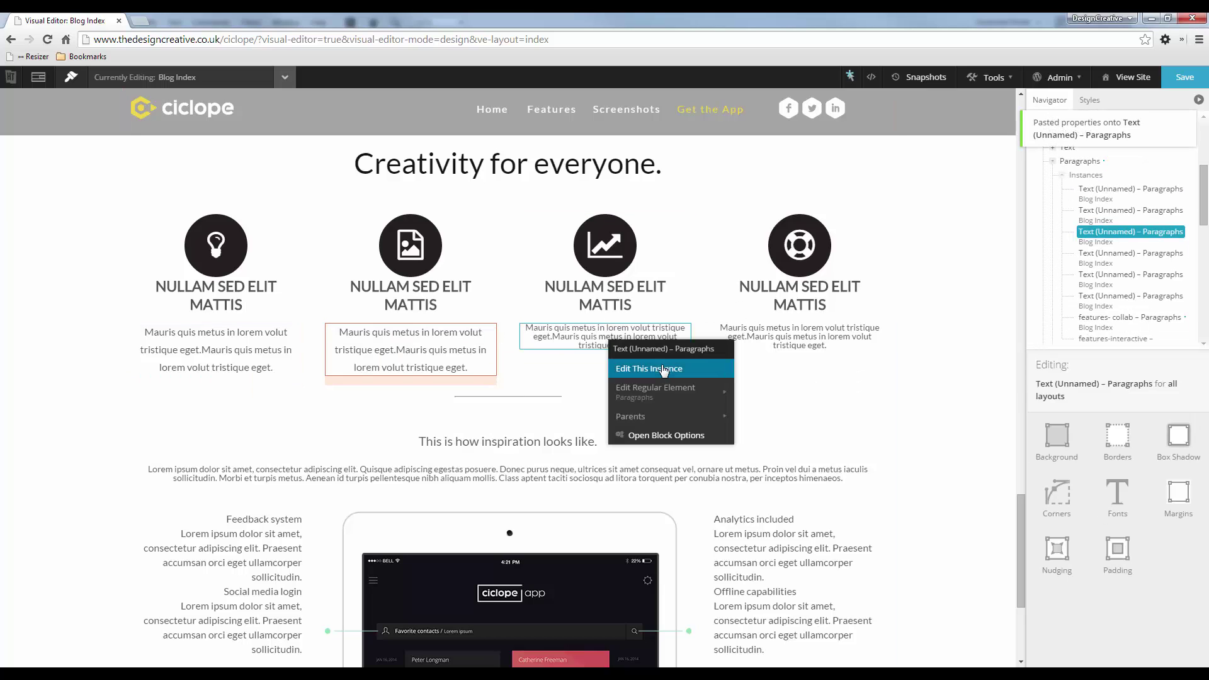
{"action": "left_click", "coordinate": [661, 370]}
{"action": "right_click", "coordinate": [790, 339]}
{"action": "left_click", "coordinate": [847, 367]}
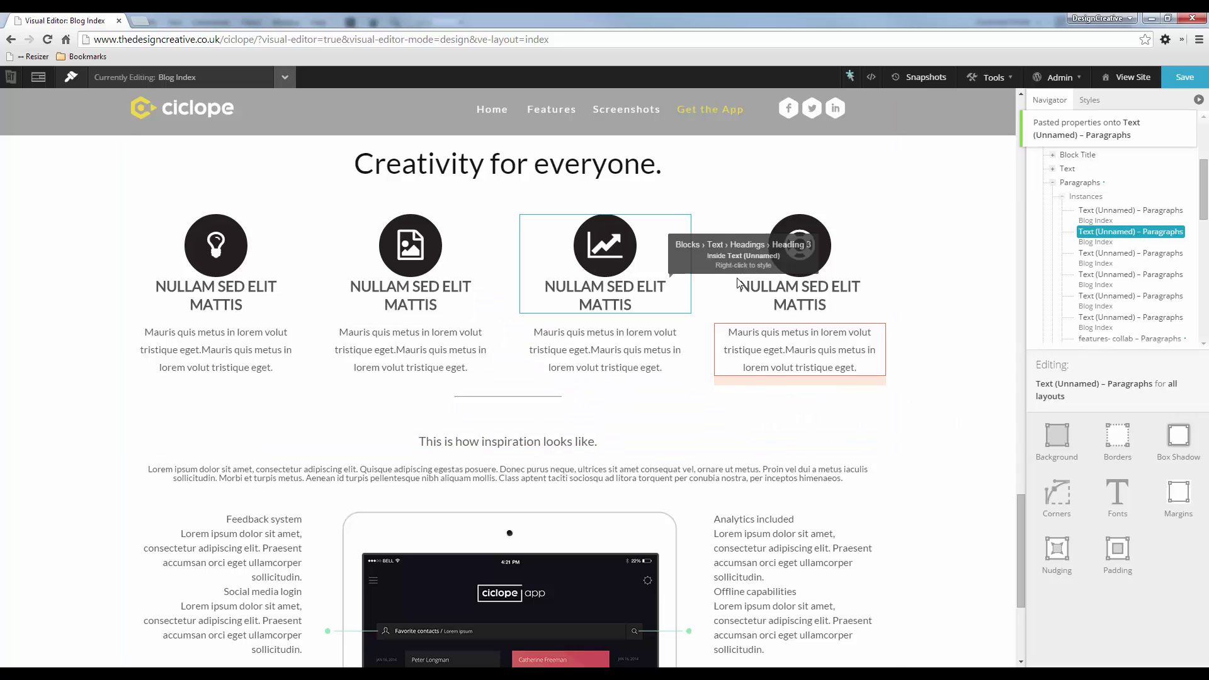
Add margin-bottom:25px to the .circle rule in the live CSS and save the site.
{"action": "scroll", "coordinate": [744, 226], "scroll_direction": "up", "scroll_amount": 2}
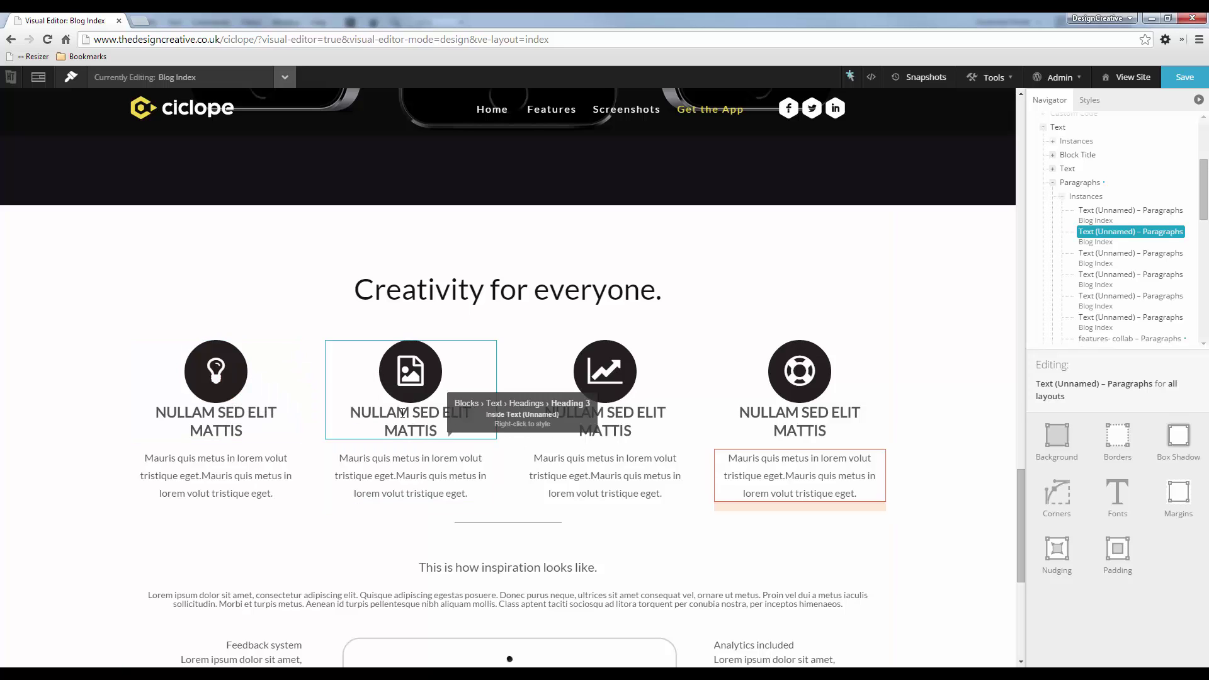
{"action": "left_click", "coordinate": [874, 79]}
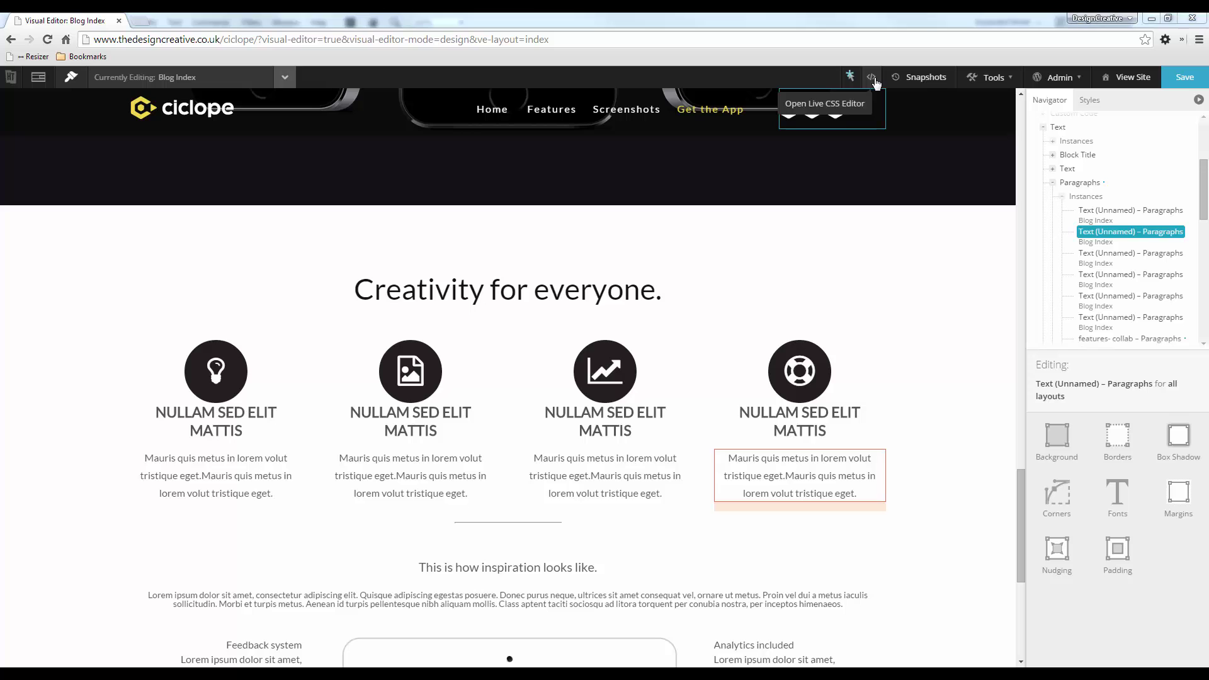
{"action": "left_click_drag", "start_coordinate": [886, 86], "coordinate": [888, 85]}
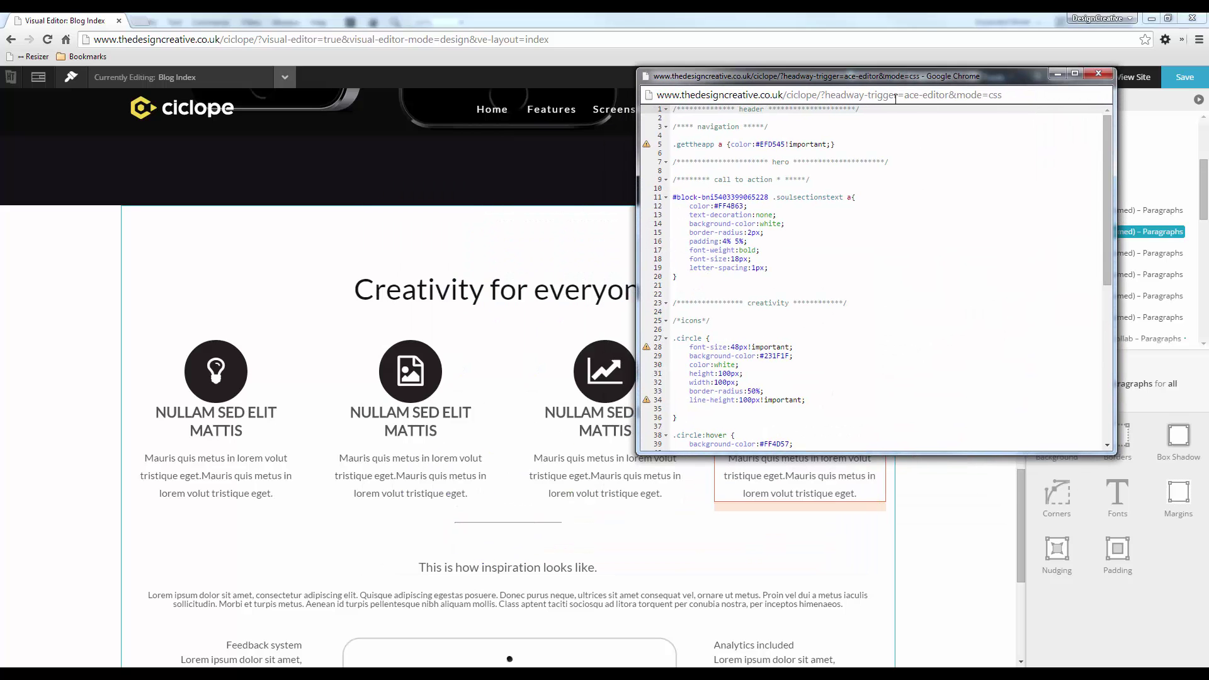
{"action": "left_click", "coordinate": [820, 398]}
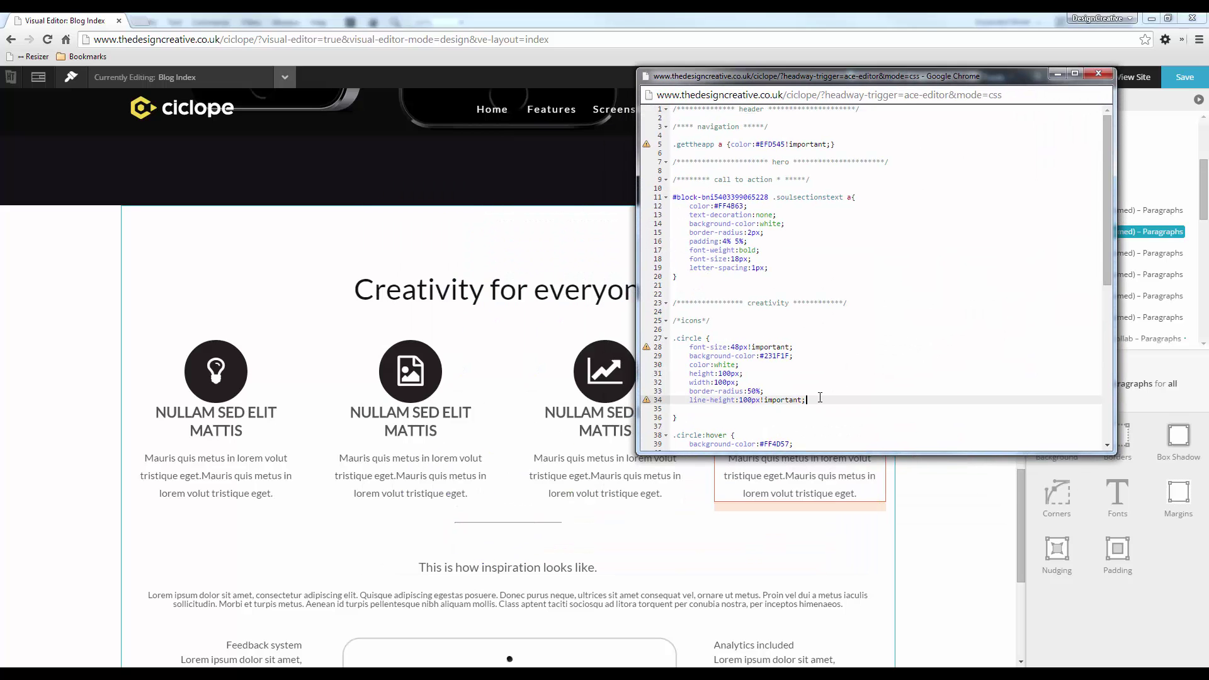
{"action": "key", "text": "Return"}
{"action": "type", "text": "marg"}
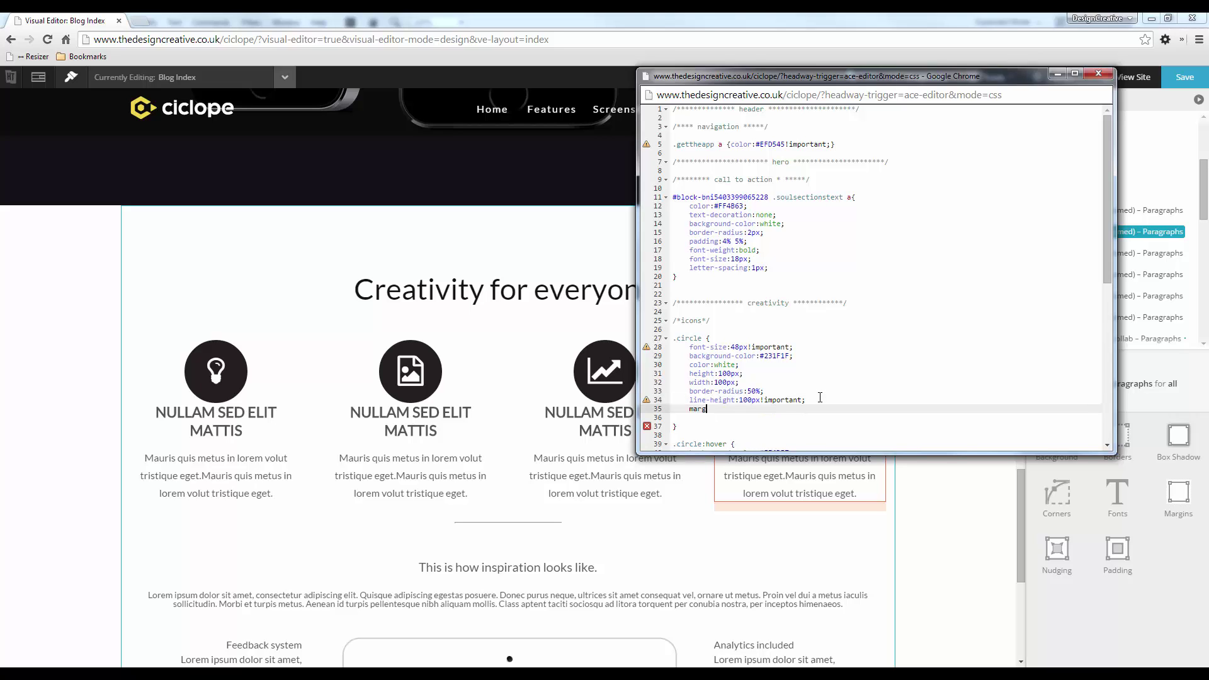
{"action": "type", "text": "in-bottom:25px;"}
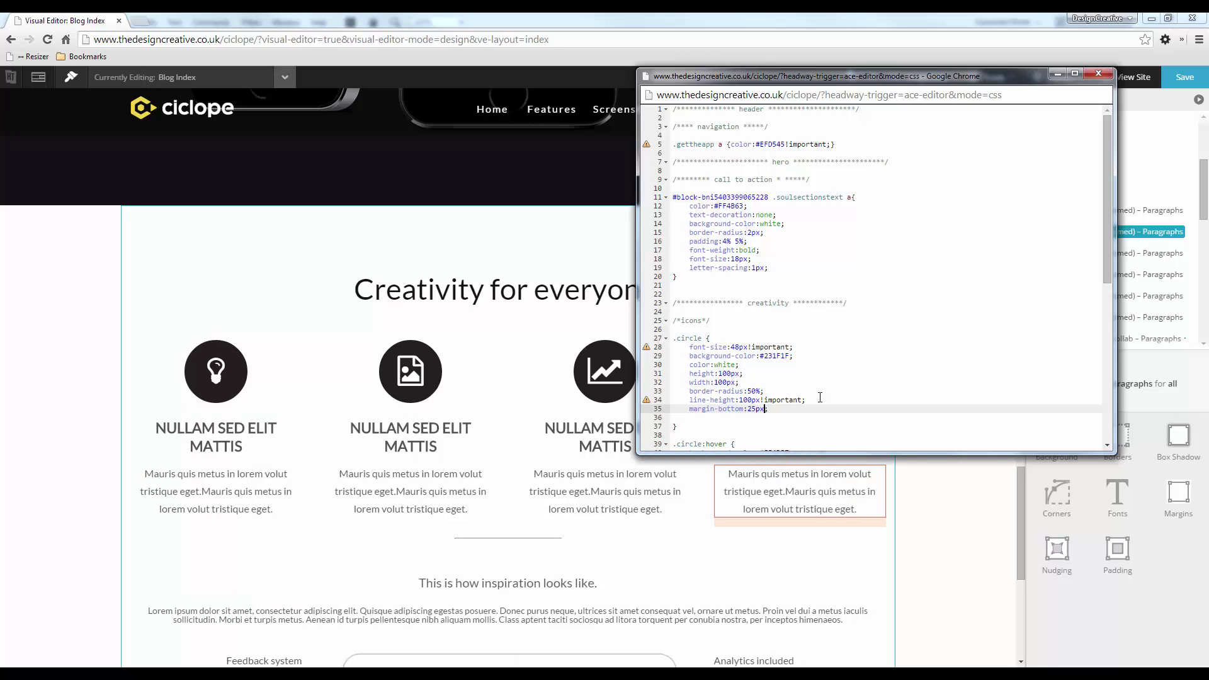
{"action": "key", "text": "alt+Tab"}
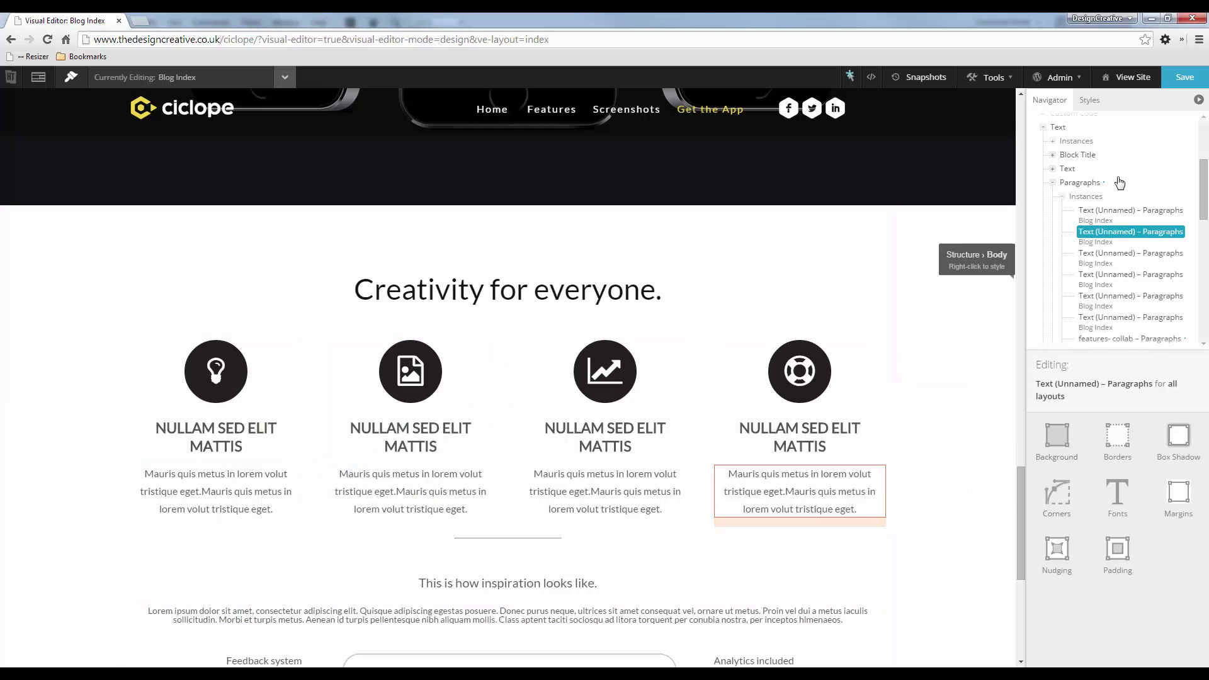
{"action": "left_click", "coordinate": [1178, 79]}
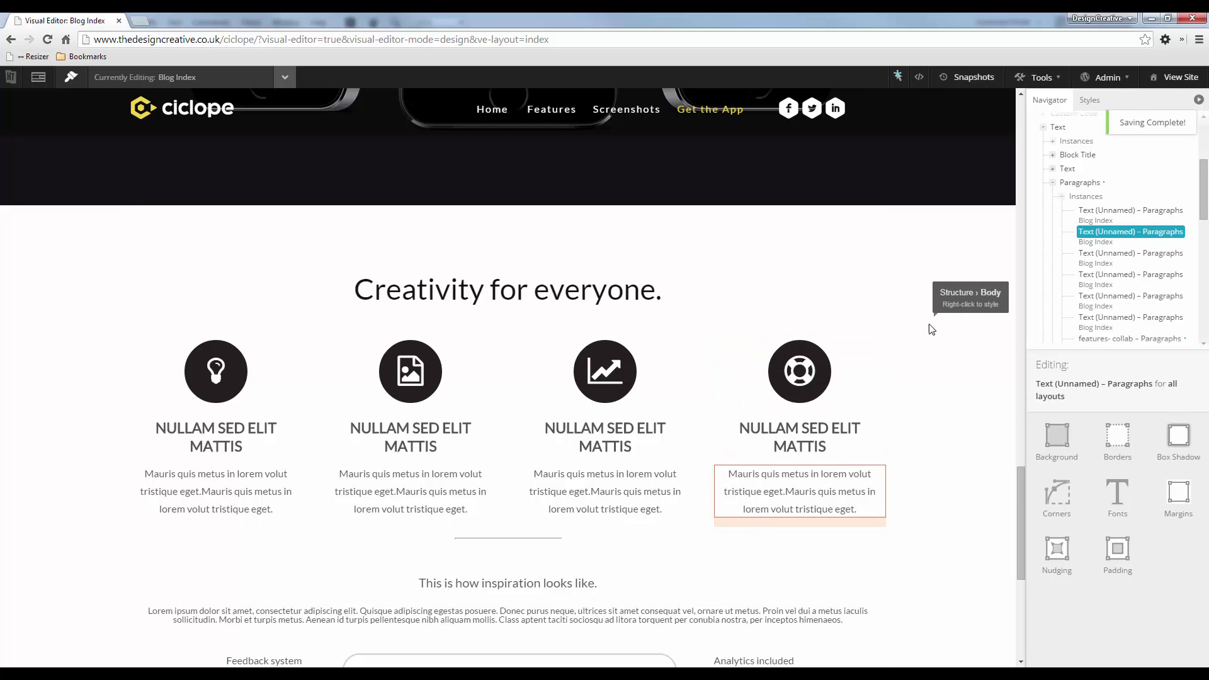
Compare the icon columns at full page width with the same section of the Fireworks mockup.
{"action": "key", "text": "ctrl+p"}
{"action": "scroll", "coordinate": [1076, 353], "scroll_direction": "down", "scroll_amount": 1}
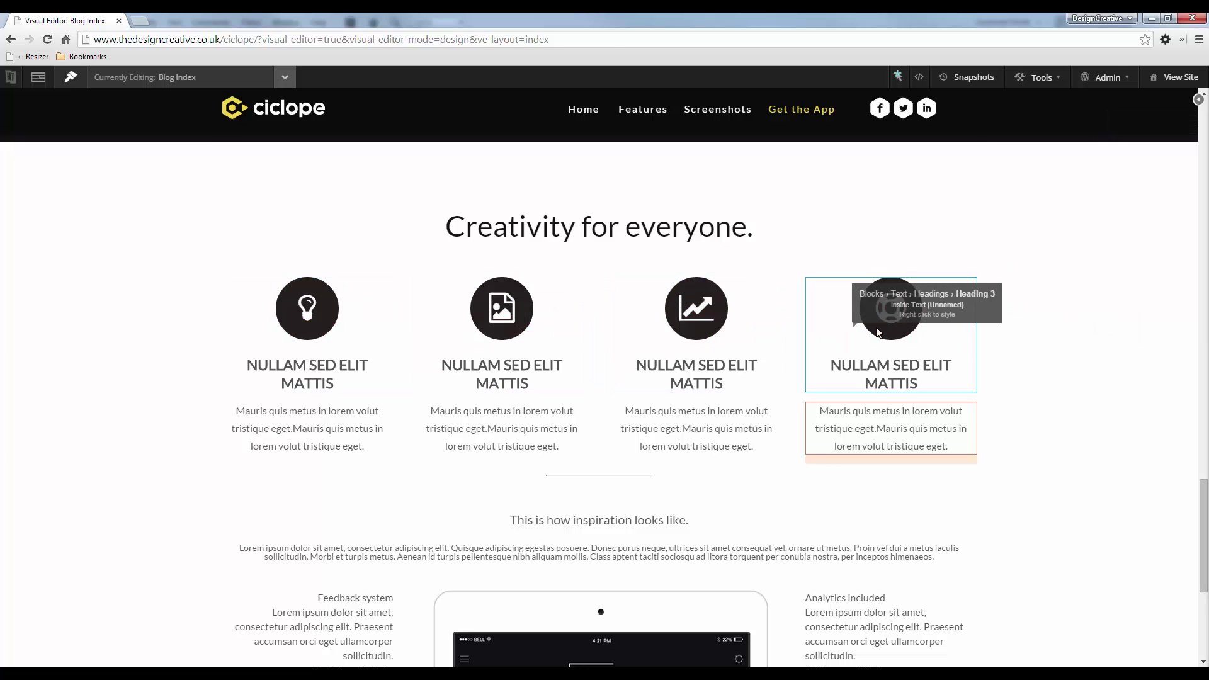
{"action": "key", "text": "alt+Tab"}
{"action": "key", "text": "alt+Tab"}
{"action": "key", "text": "alt+Tab"}
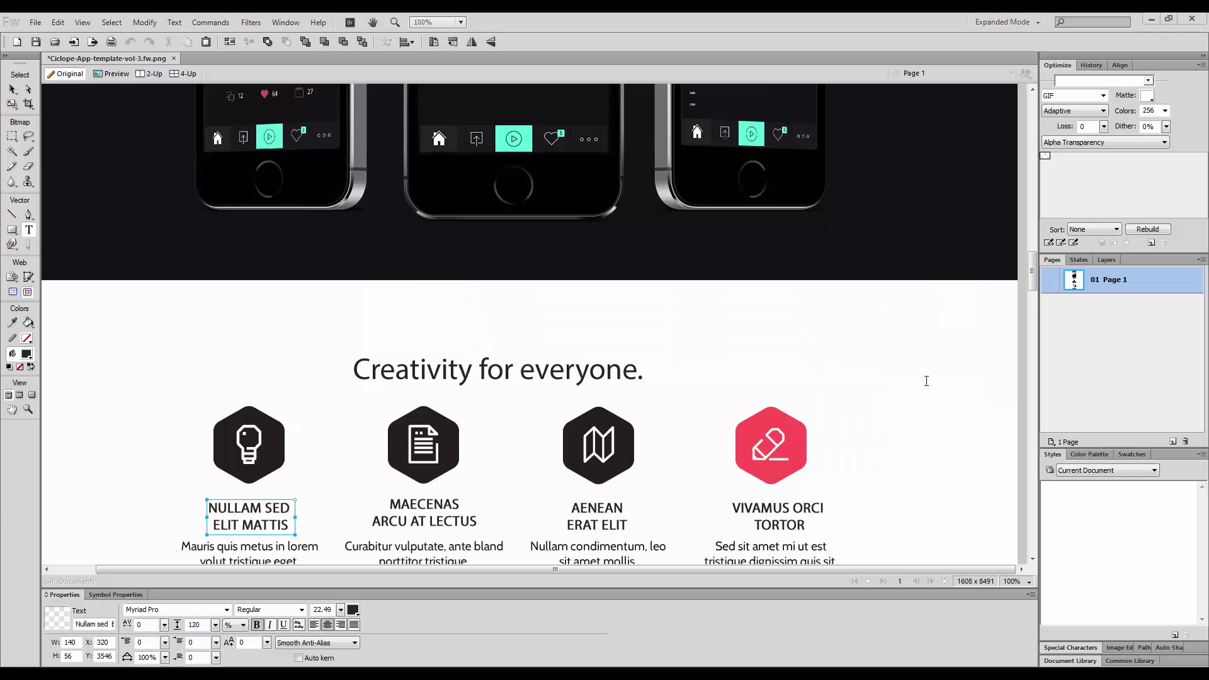
{"action": "key", "text": "alt+Tab"}
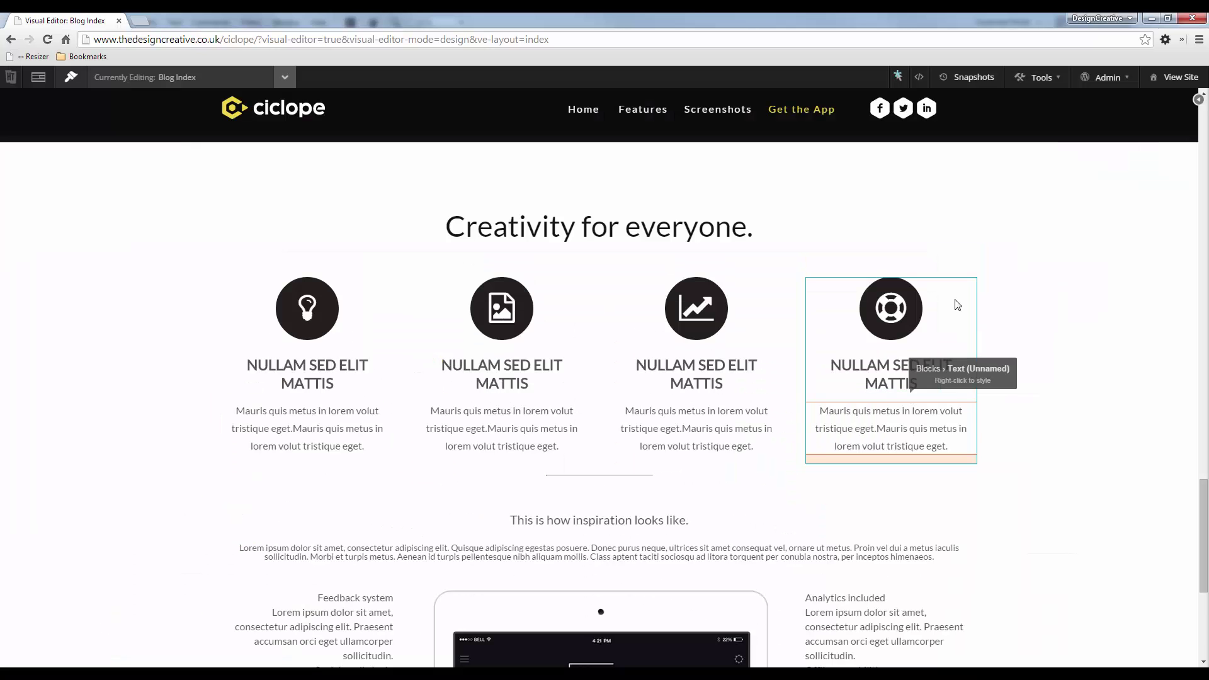
Set the height, width and line-height of the .circle rule to 150px in the live CSS.
{"action": "left_click", "coordinate": [919, 77]}
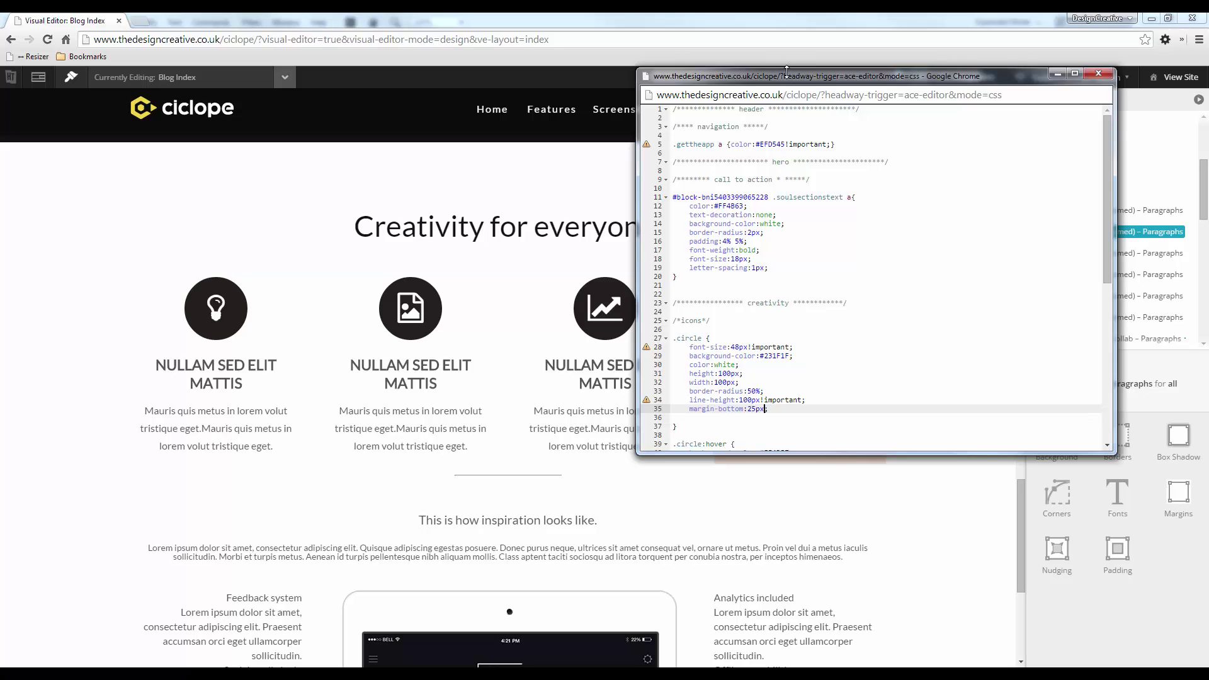
{"action": "left_click_drag", "start_coordinate": [786, 71], "coordinate": [938, 53]}
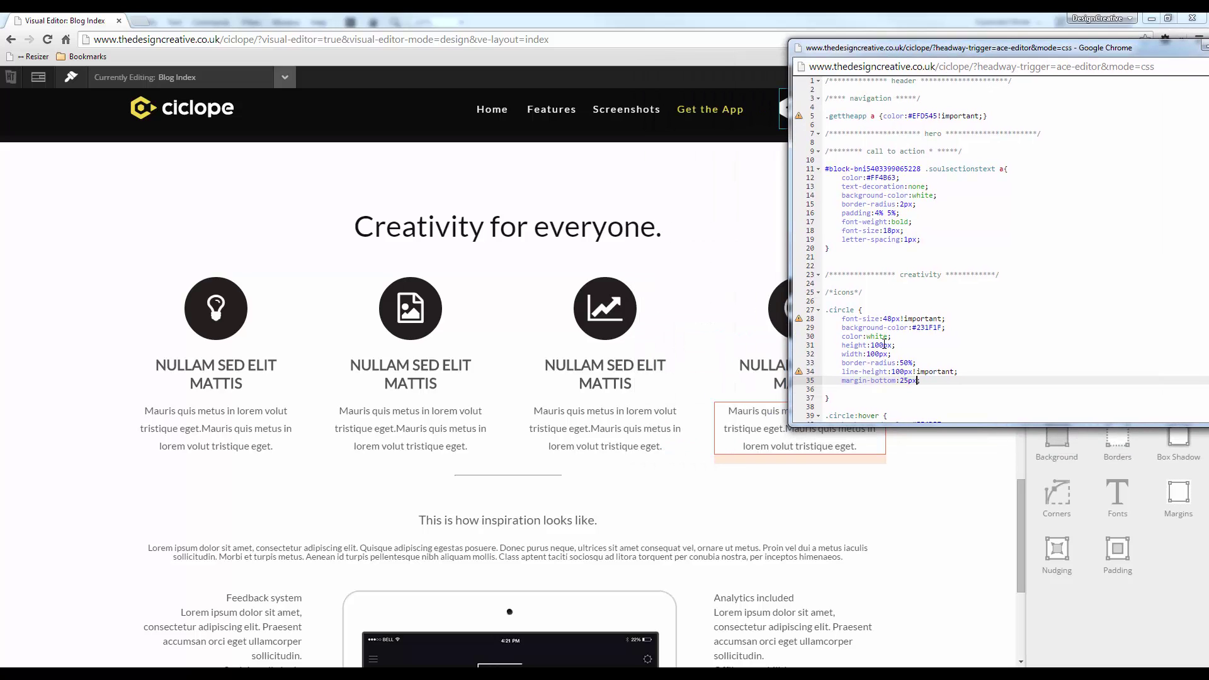
{"action": "left_click_drag", "start_coordinate": [884, 345], "coordinate": [876, 346]}
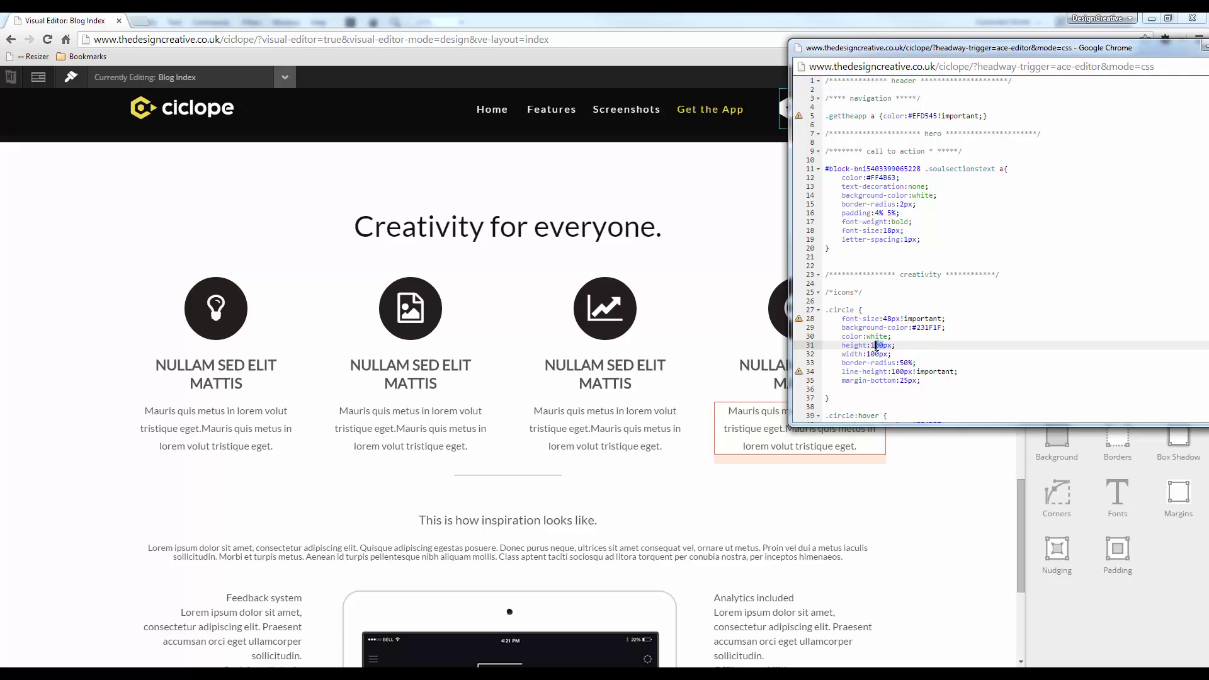
{"action": "type", "text": "50"}
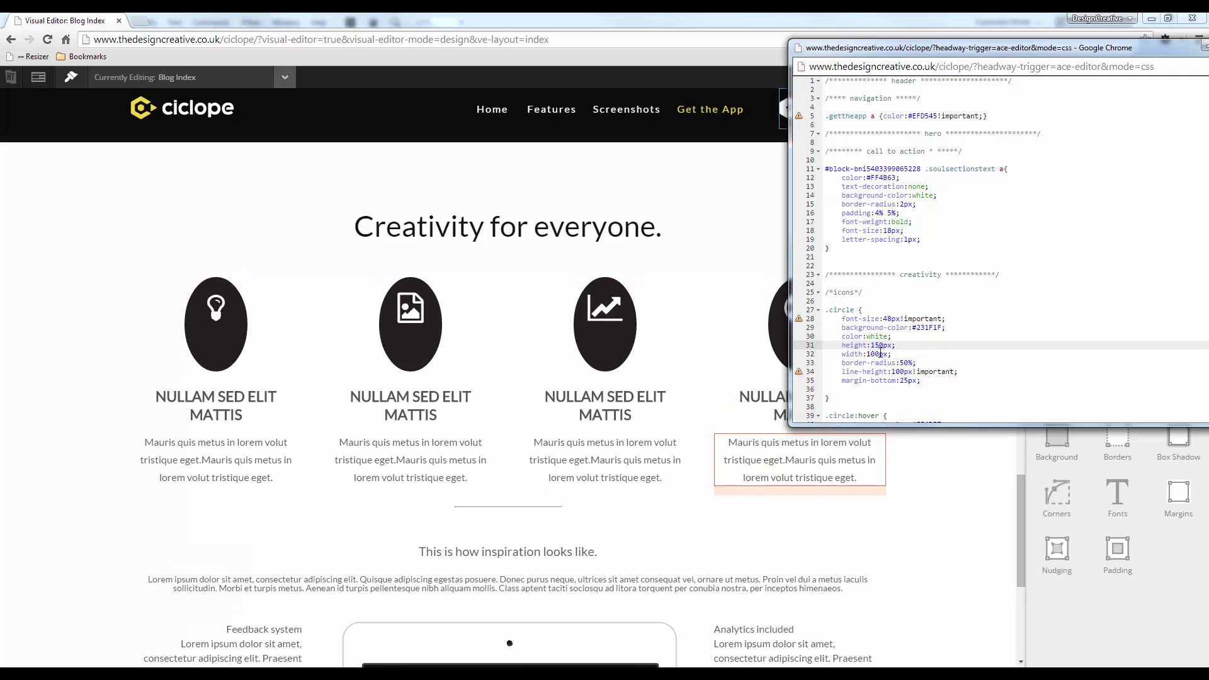
{"action": "left_click", "coordinate": [880, 354]}
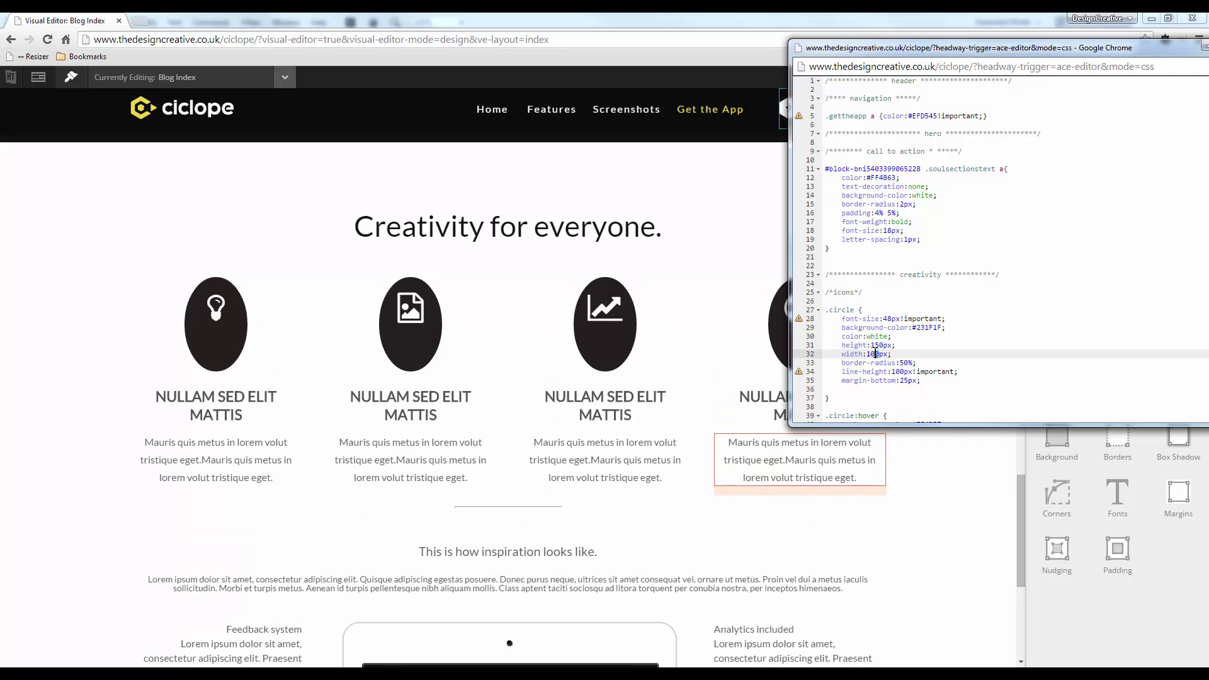
{"action": "type", "text": "50"}
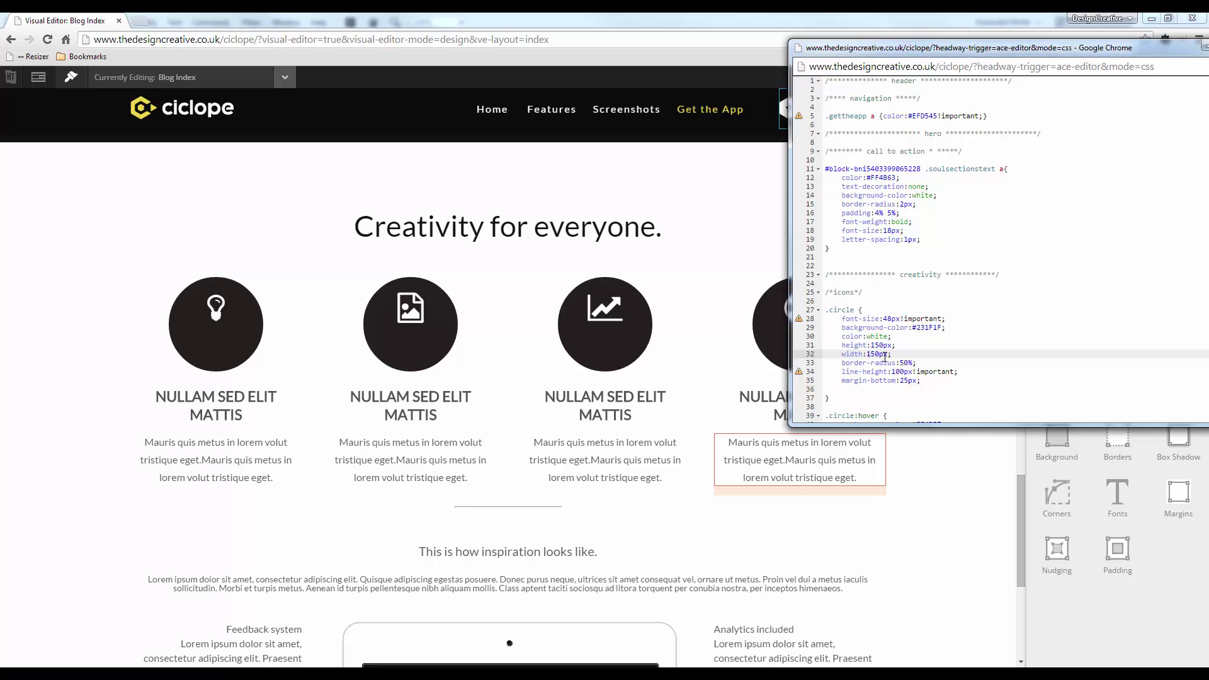
{"action": "left_click", "coordinate": [901, 372]}
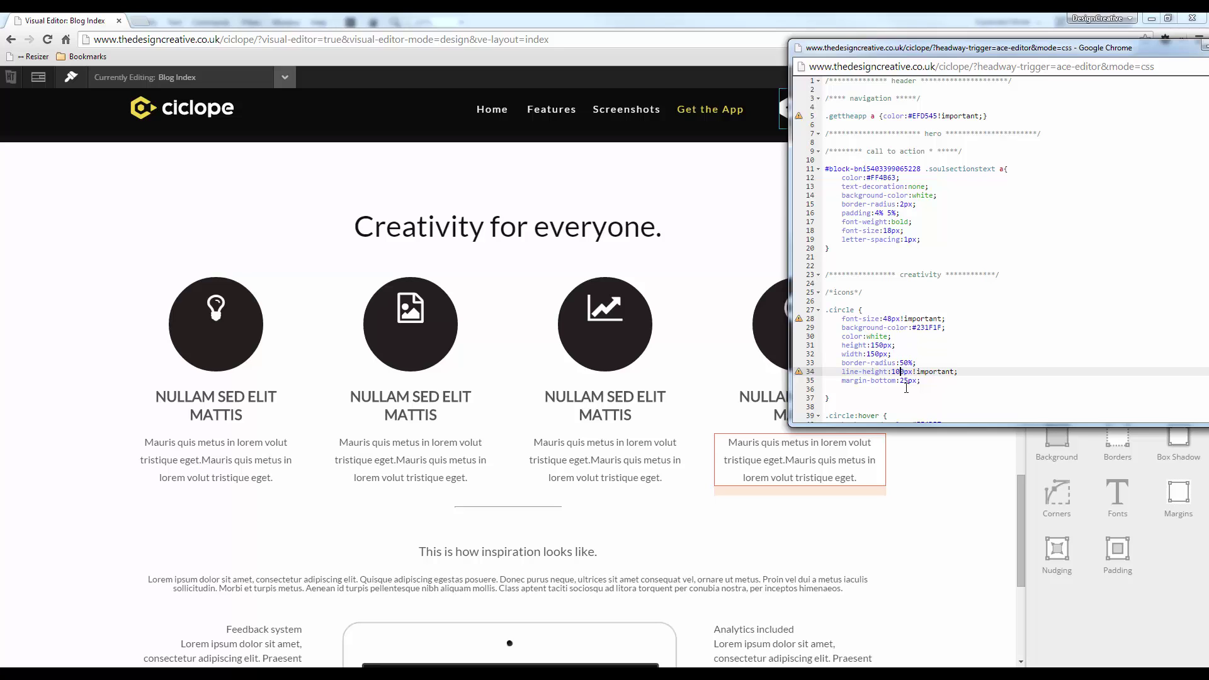
{"action": "key", "text": "BackSpace"}
{"action": "type", "text": "5"}
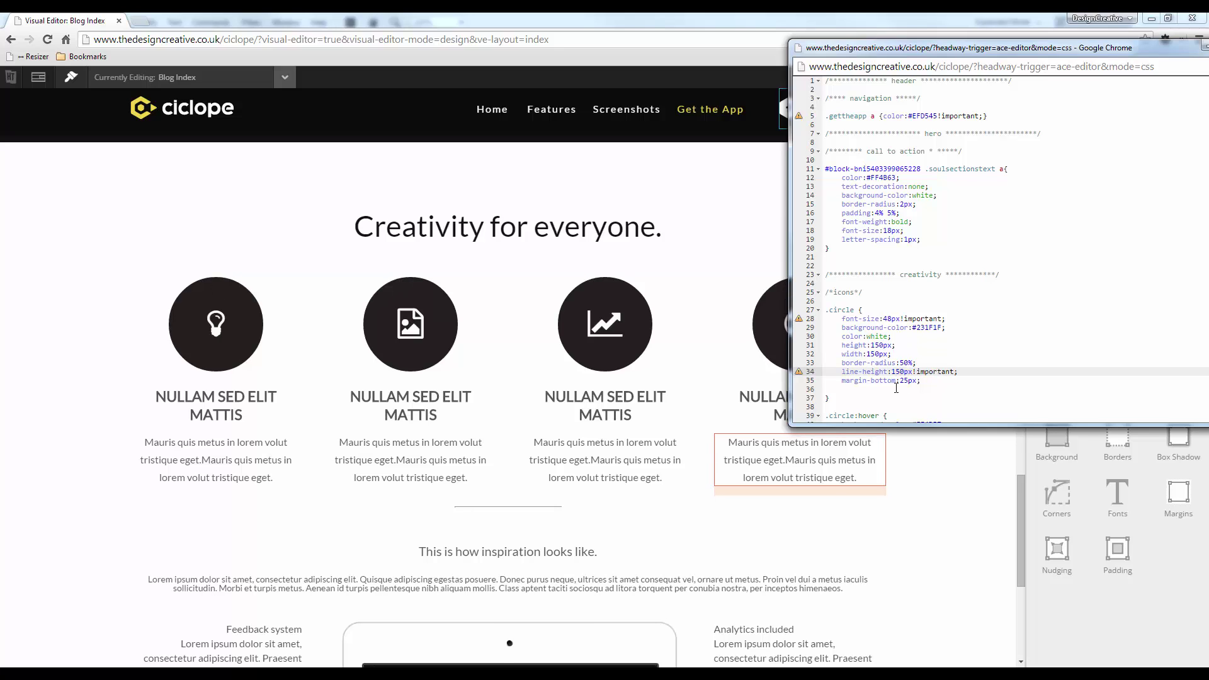
Set the .circle rule's font-size to 52px, close the live CSS and check the icons against the mockup.
{"action": "left_click", "coordinate": [888, 319]}
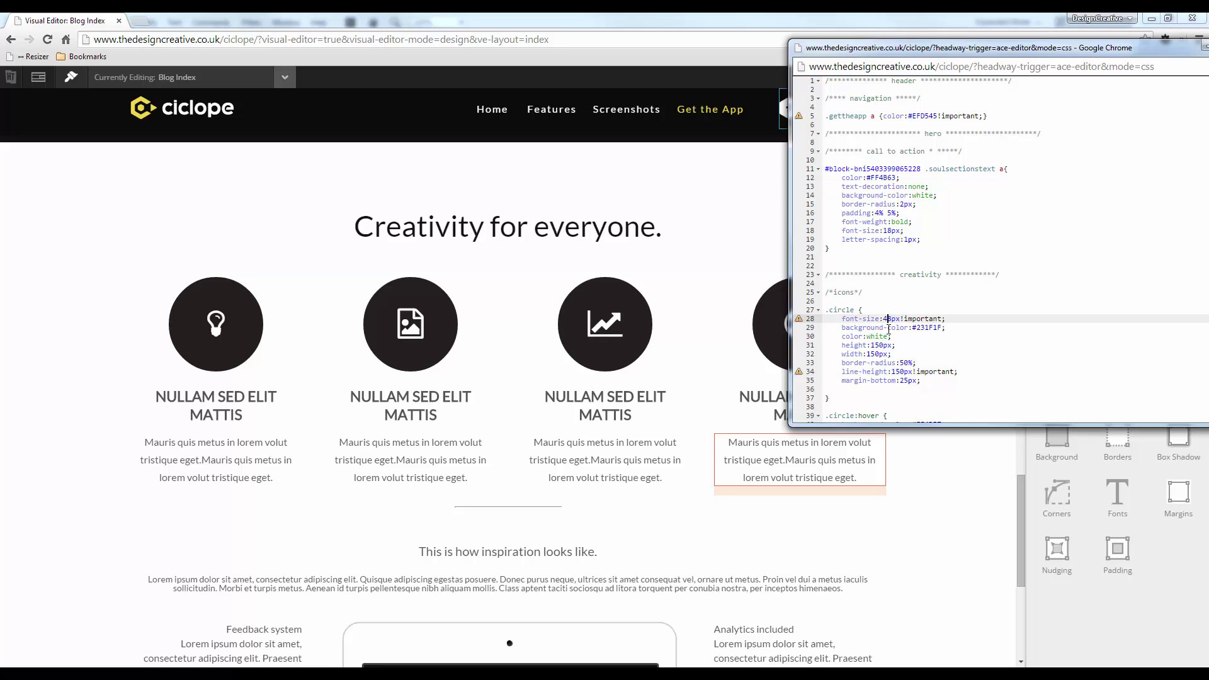
{"action": "key", "text": "BackSpace"}
{"action": "key", "text": "Delete"}
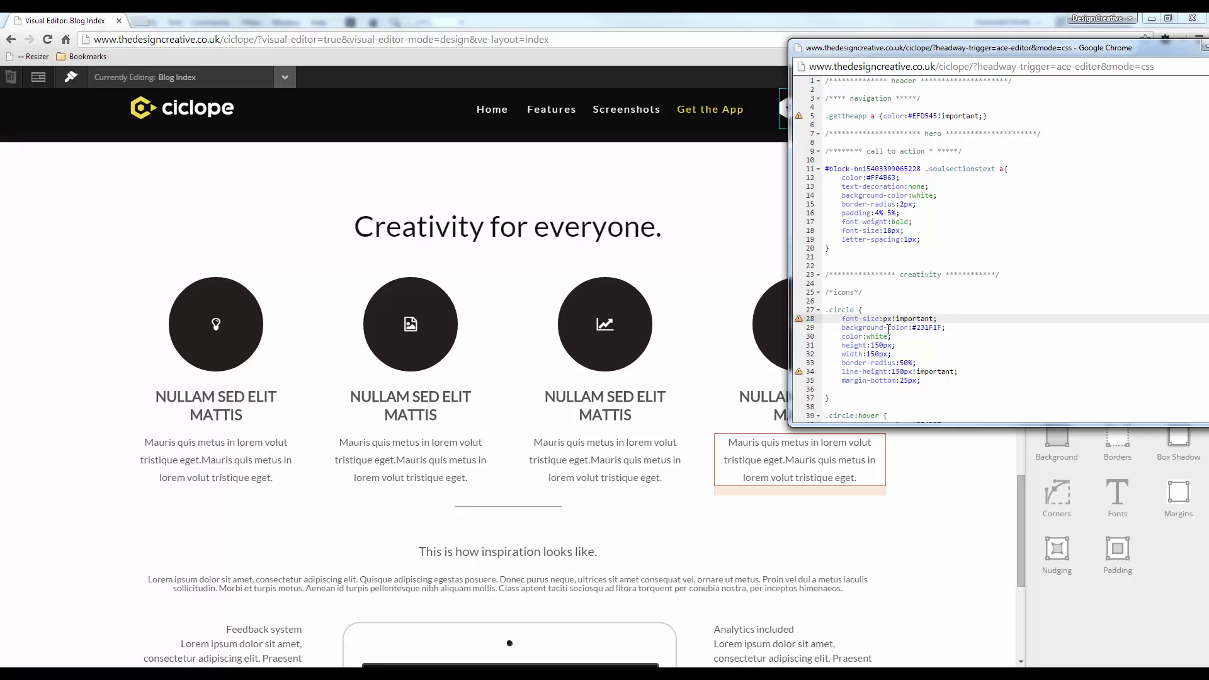
{"action": "type", "text": "52"}
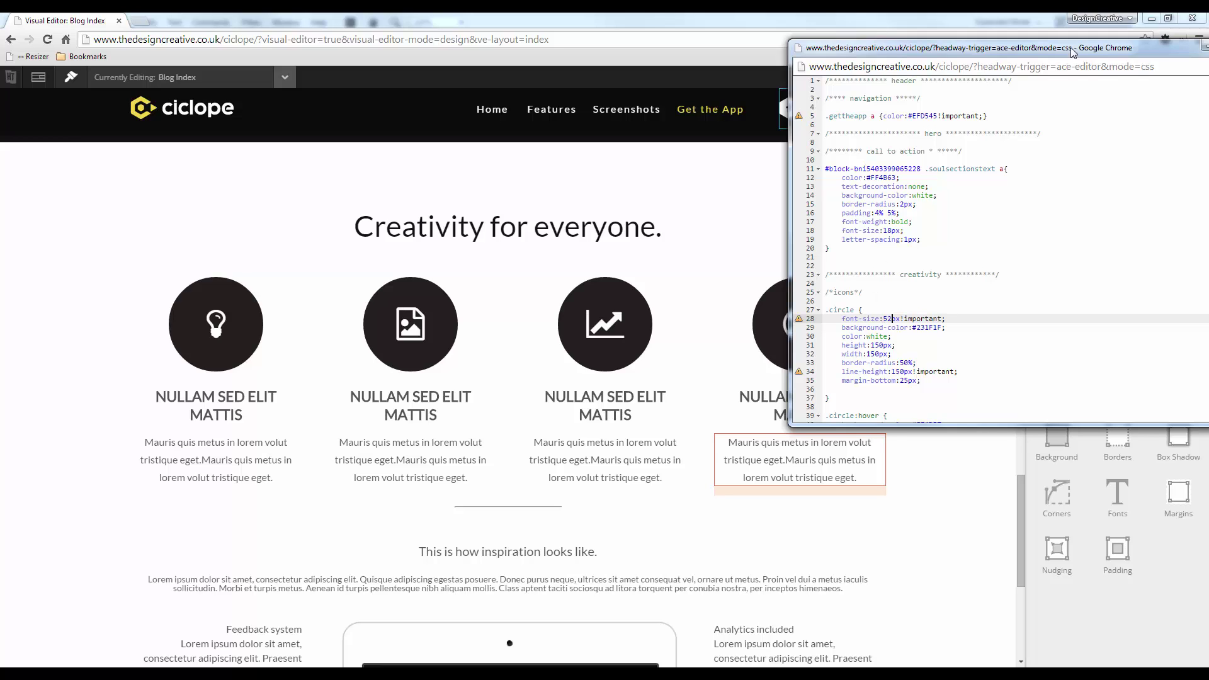
{"action": "left_click_drag", "start_coordinate": [1072, 52], "coordinate": [445, 154]}
{"action": "key", "text": "ctrl+w"}
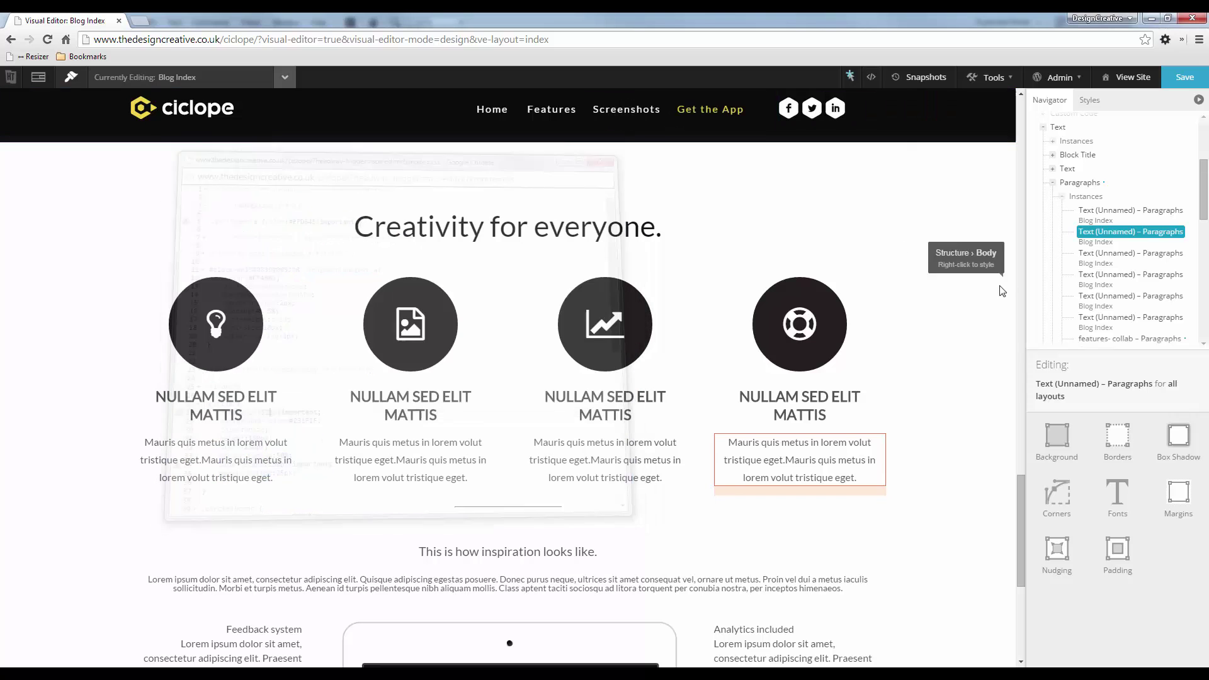
{"action": "key", "text": "alt+Tab"}
{"action": "key", "text": "alt+Tab"}
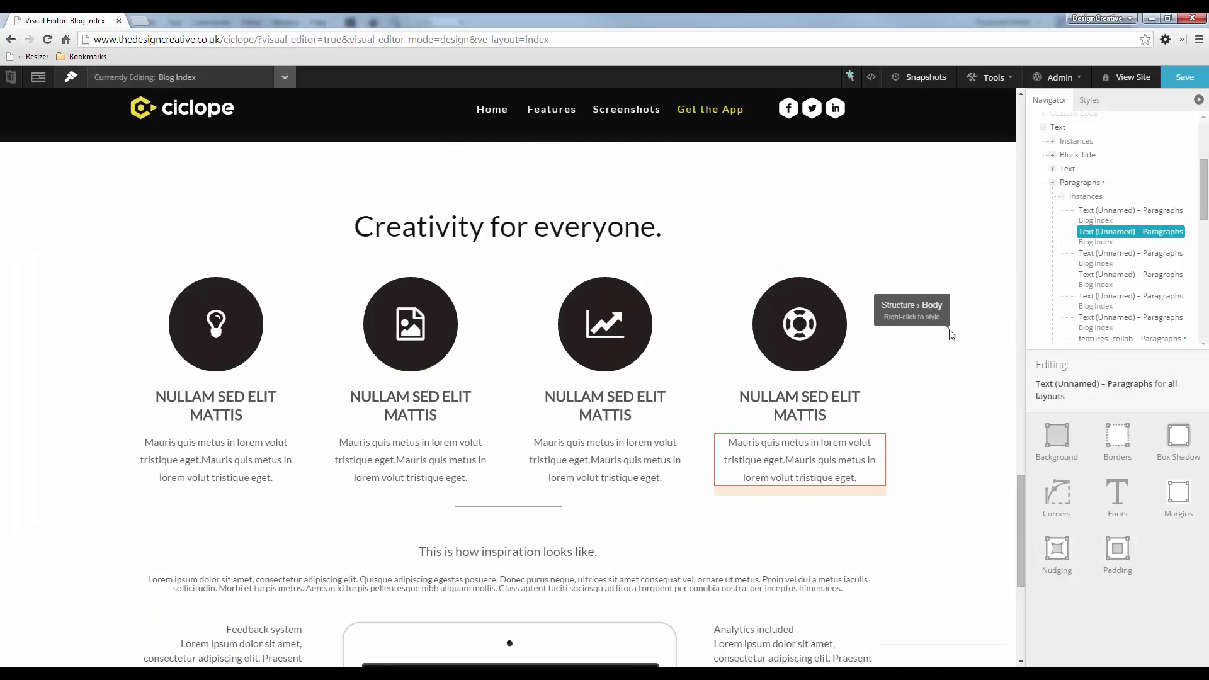
Set the .circle rule's font-size to 58px in the live CSS and save the site.
{"action": "key", "text": "ctrl+p"}
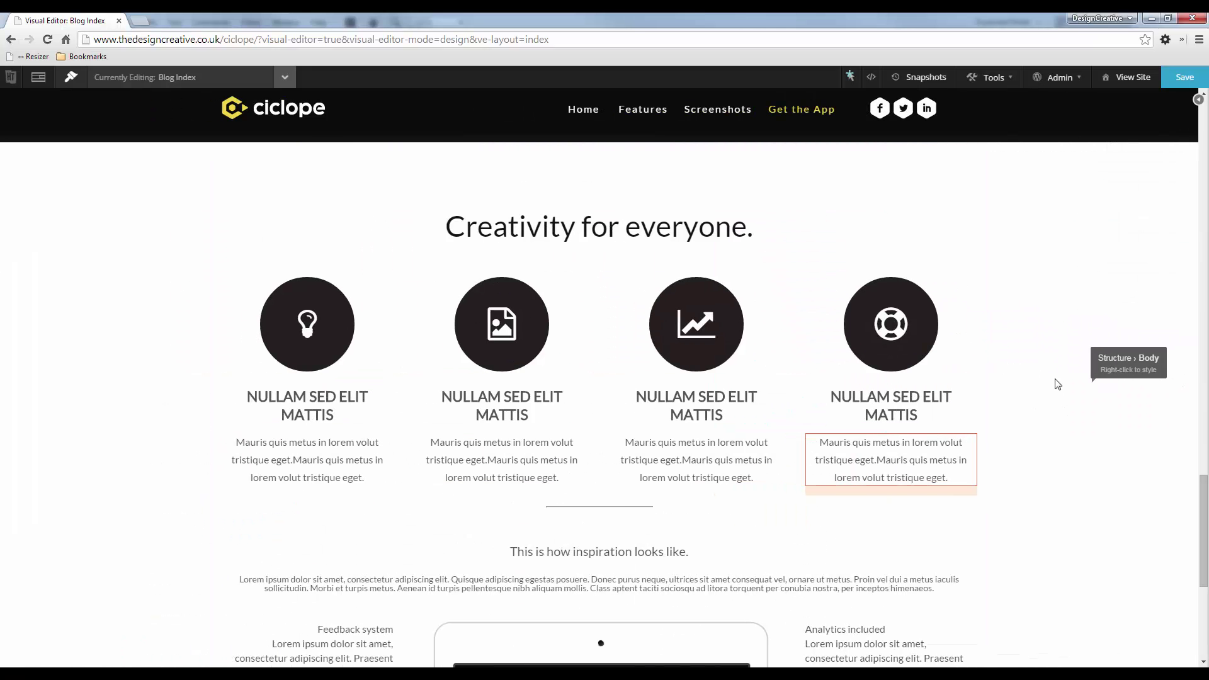
{"action": "left_click", "coordinate": [871, 77]}
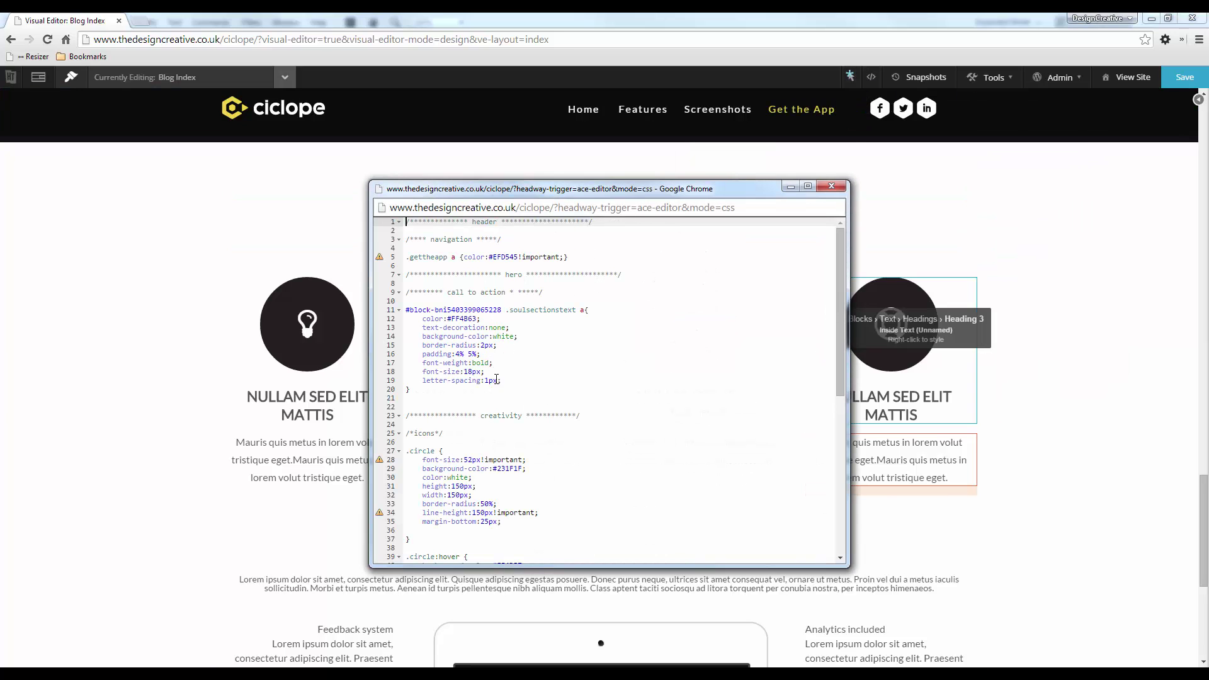
{"action": "left_click", "coordinate": [473, 459]}
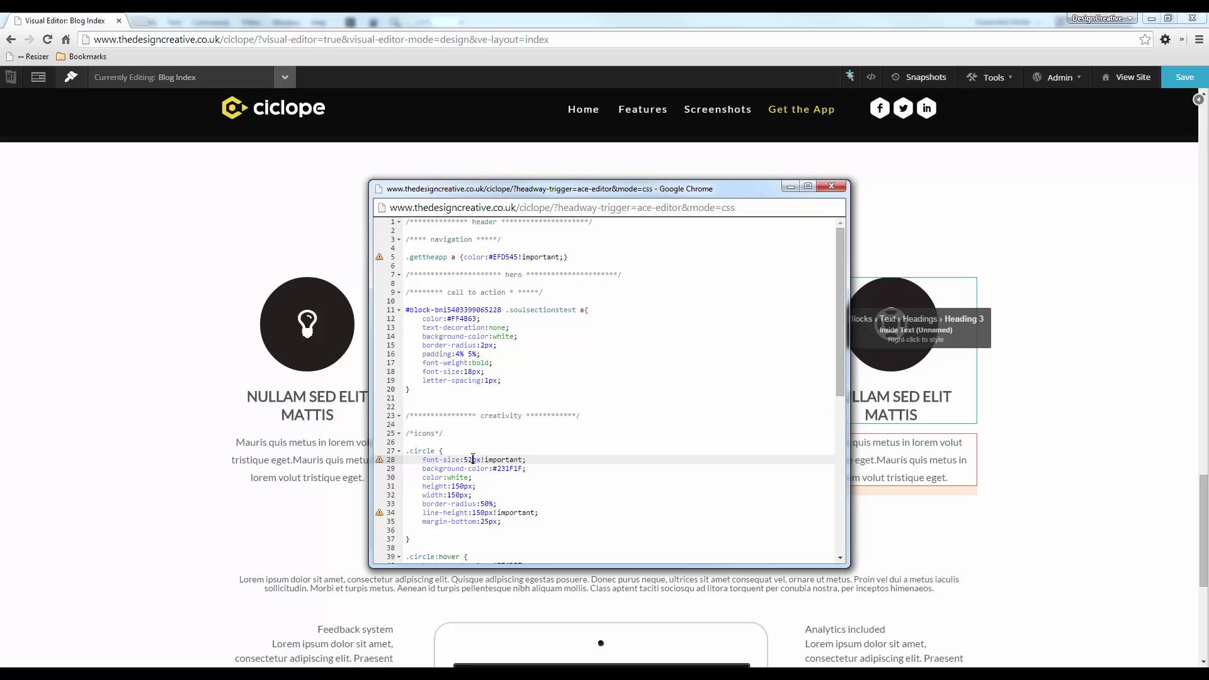
{"action": "key", "text": "BackSpace"}
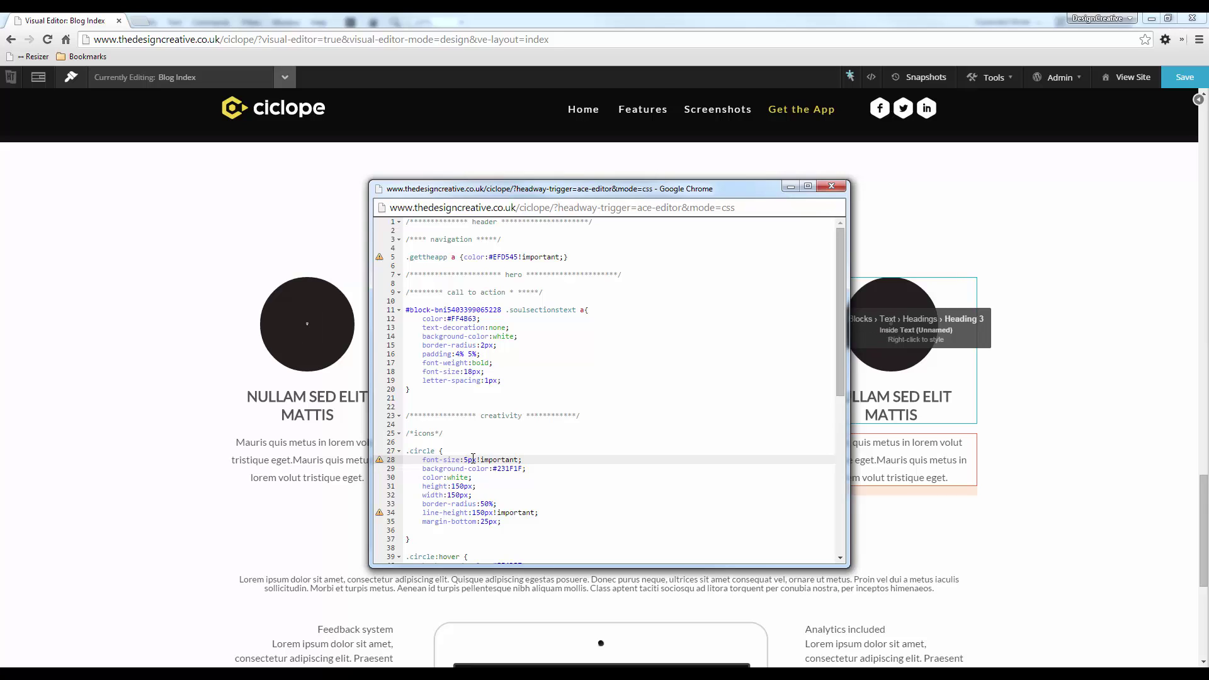
{"action": "type", "text": "8"}
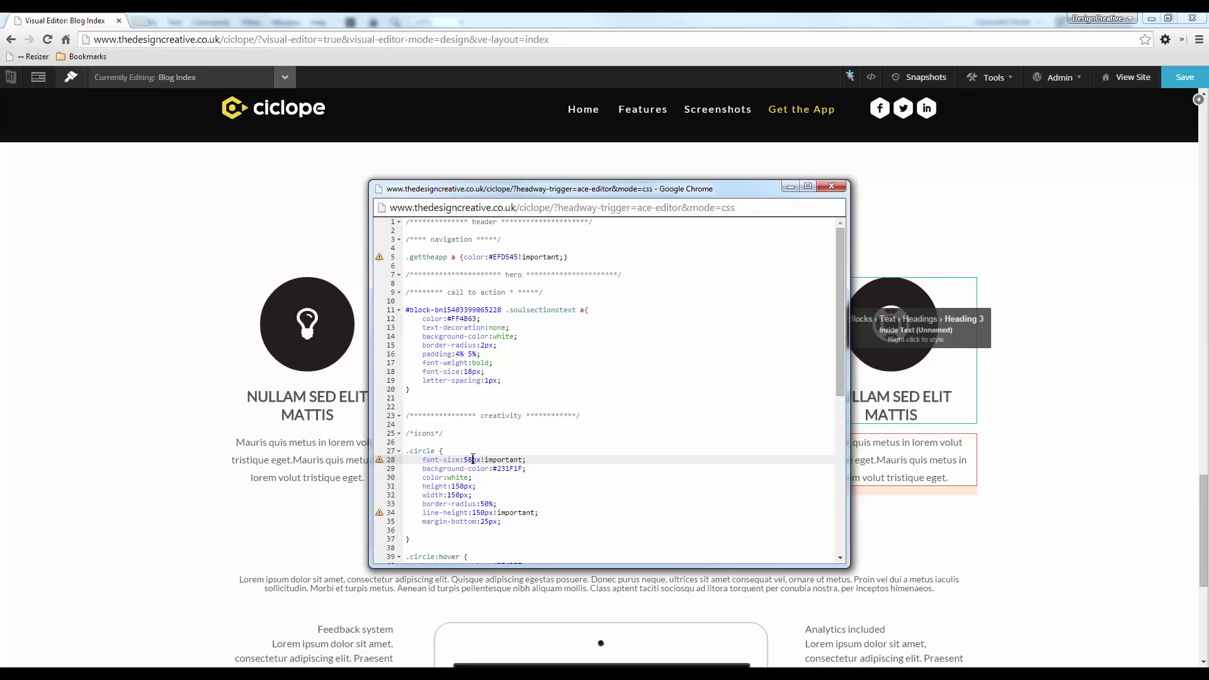
{"action": "left_click", "coordinate": [831, 186]}
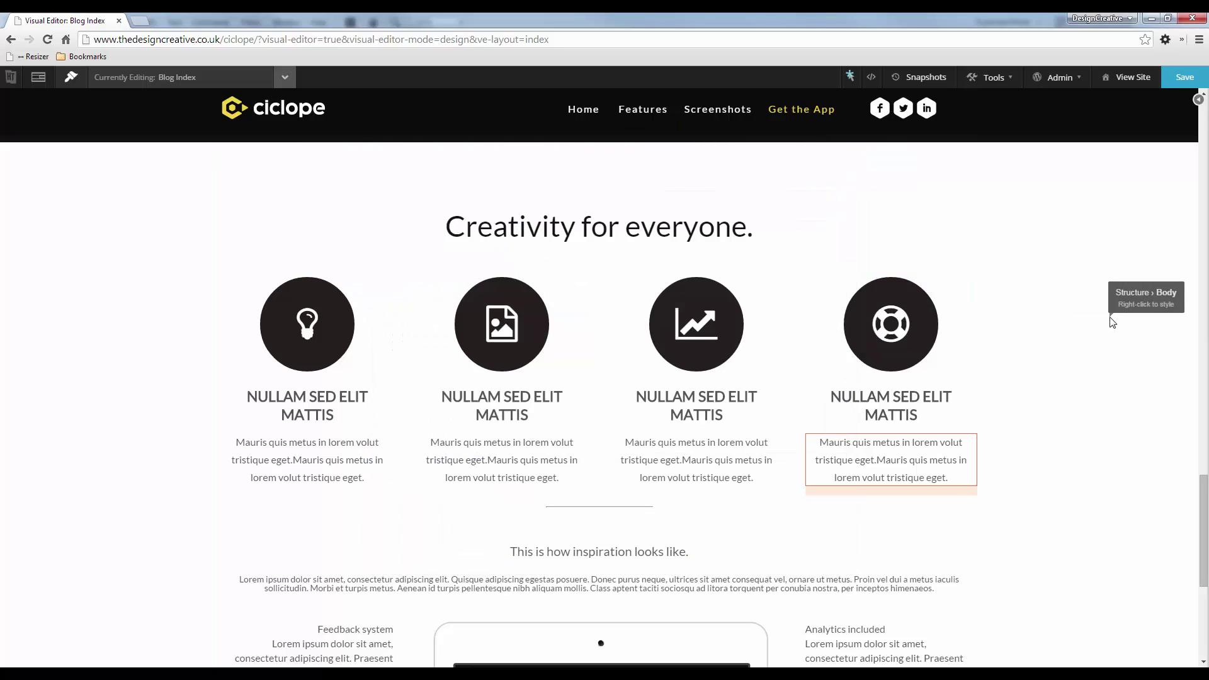
{"action": "left_click", "coordinate": [1184, 76]}
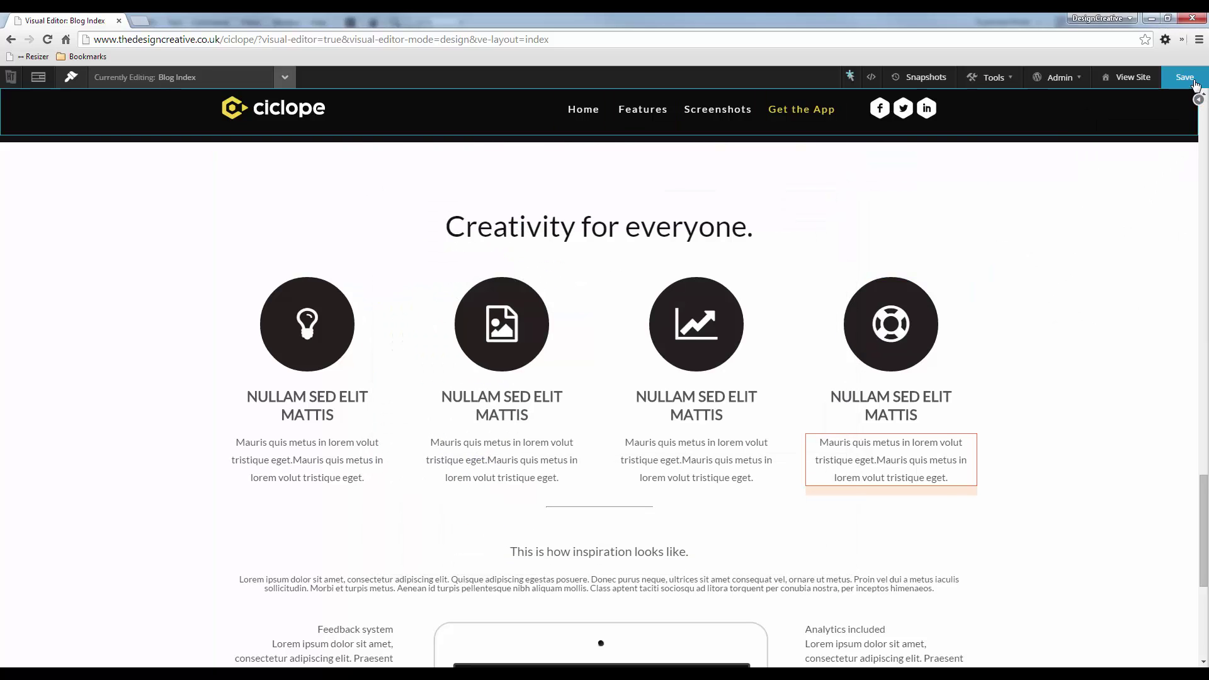
Copy the styling of the "Creativity for everyone." heading onto the "This is how inspiration looks like." heading.
{"action": "scroll", "coordinate": [982, 403], "scroll_direction": "down", "scroll_amount": 3}
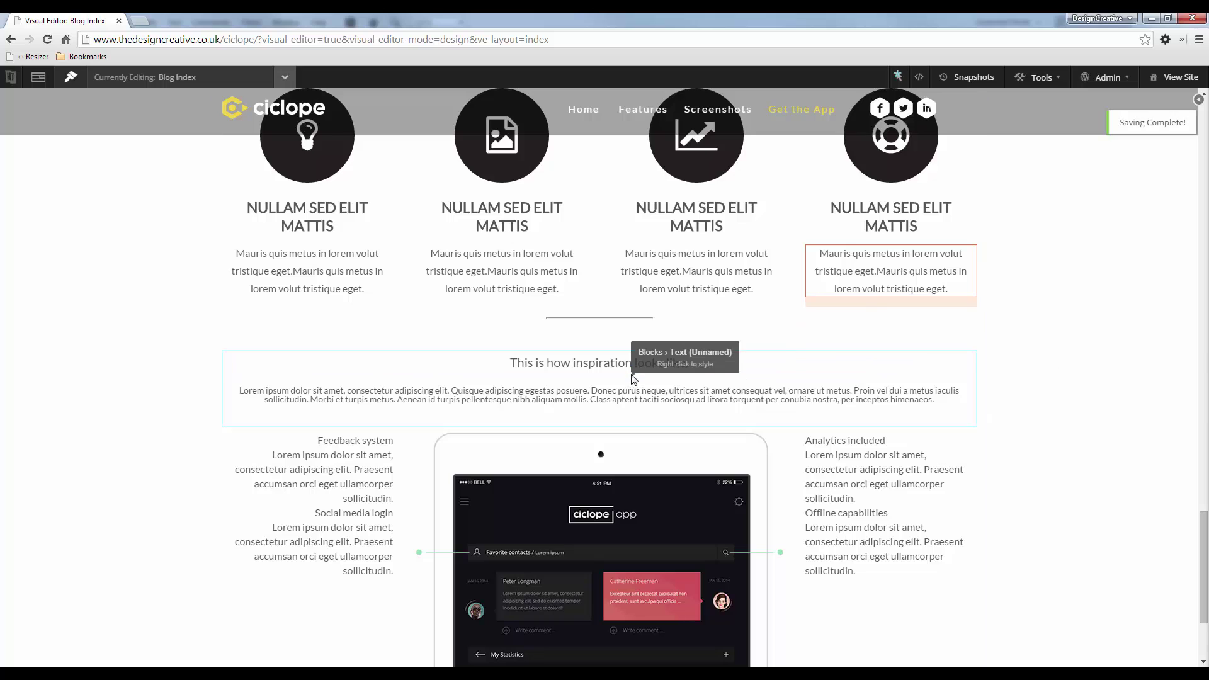
{"action": "scroll", "coordinate": [629, 364], "scroll_direction": "up", "scroll_amount": 3}
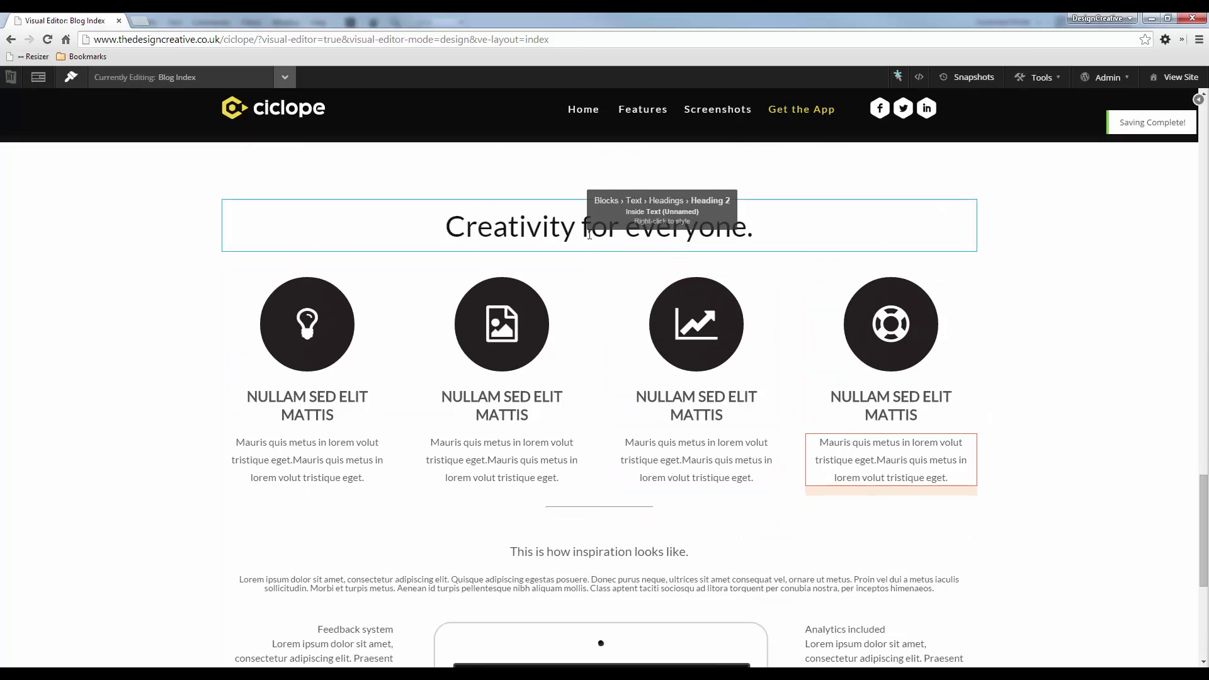
{"action": "right_click", "coordinate": [589, 237]}
{"action": "left_click", "coordinate": [643, 267]}
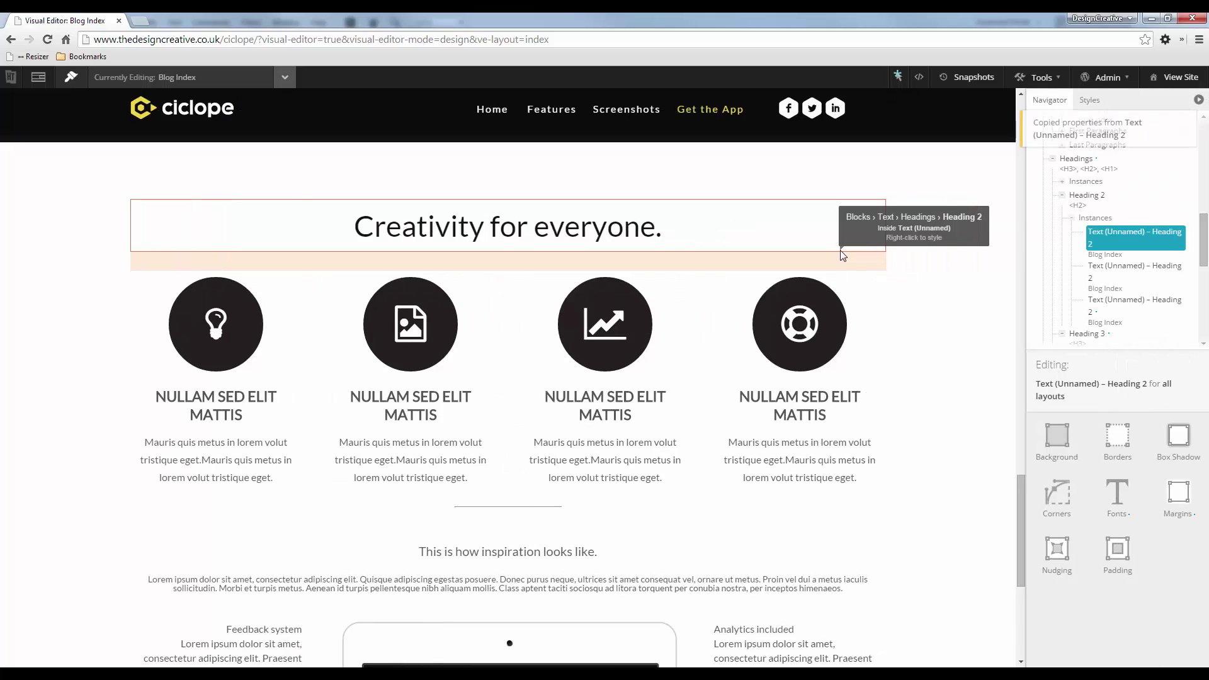
{"action": "scroll", "coordinate": [785, 281], "scroll_direction": "down", "scroll_amount": 1}
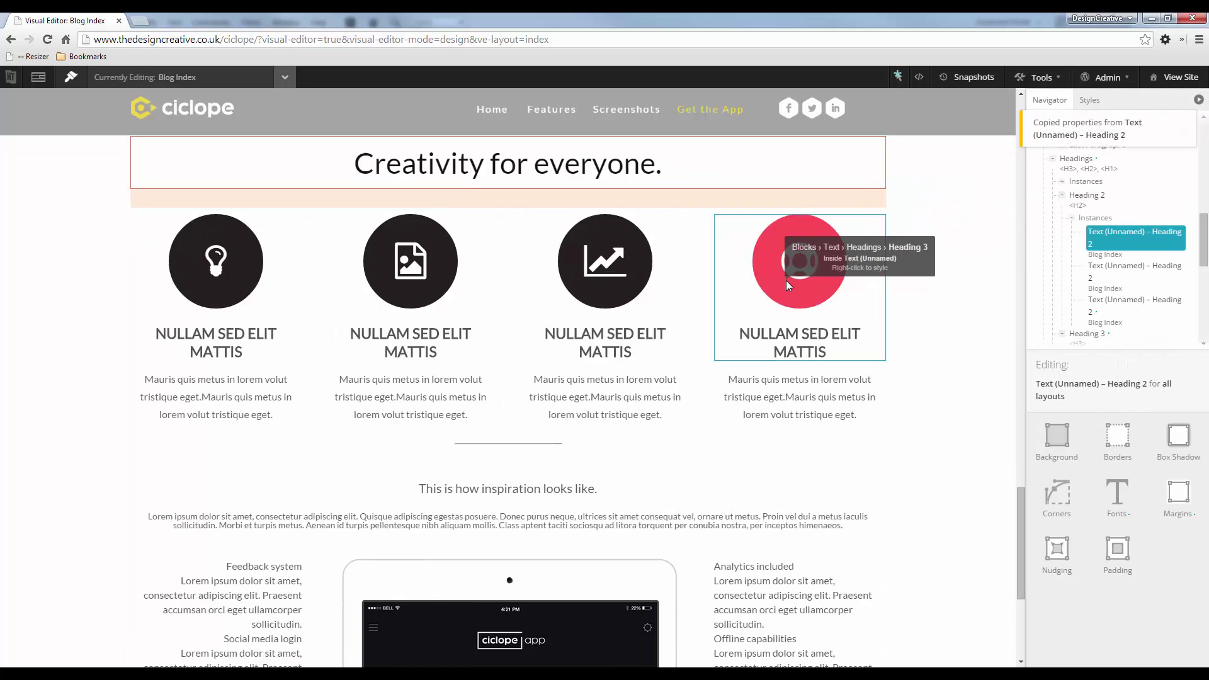
{"action": "right_click", "coordinate": [589, 489]}
{"action": "left_click", "coordinate": [657, 518]}
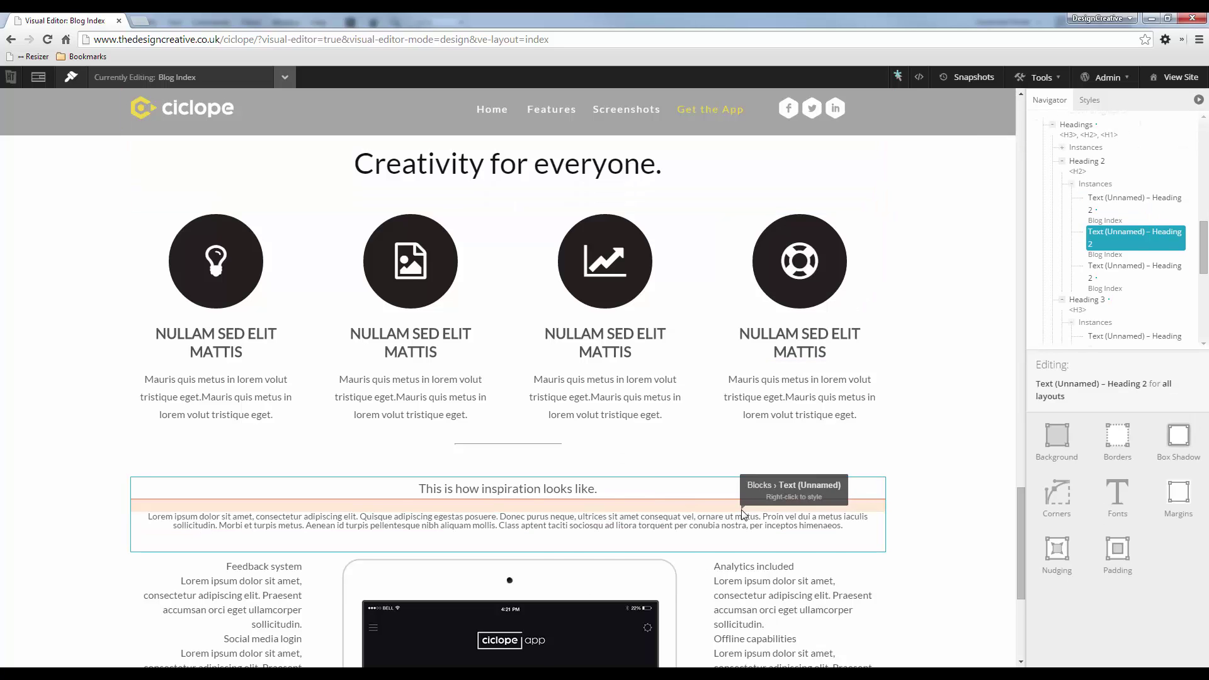
{"action": "key", "text": "ctrl+v"}
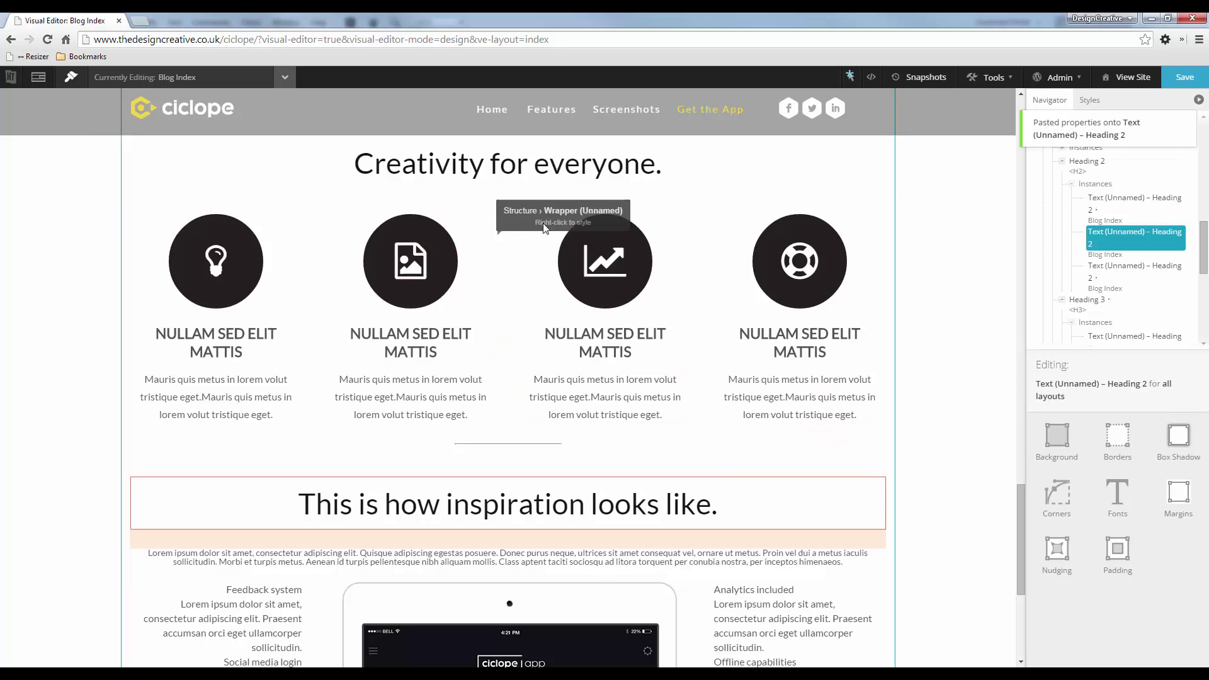
Set the bottom margin of the "This is how inspiration looks like." heading to 10 px.
{"action": "scroll", "coordinate": [712, 279], "scroll_direction": "up", "scroll_amount": 1}
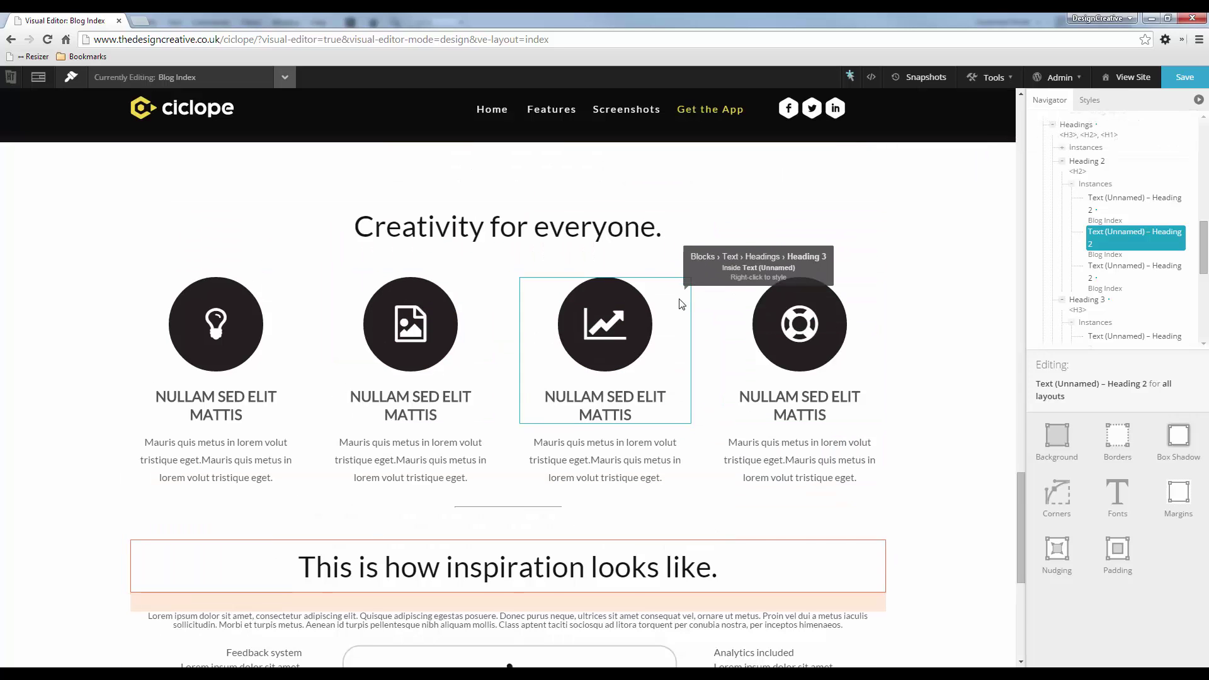
{"action": "scroll", "coordinate": [680, 304], "scroll_direction": "down", "scroll_amount": 4}
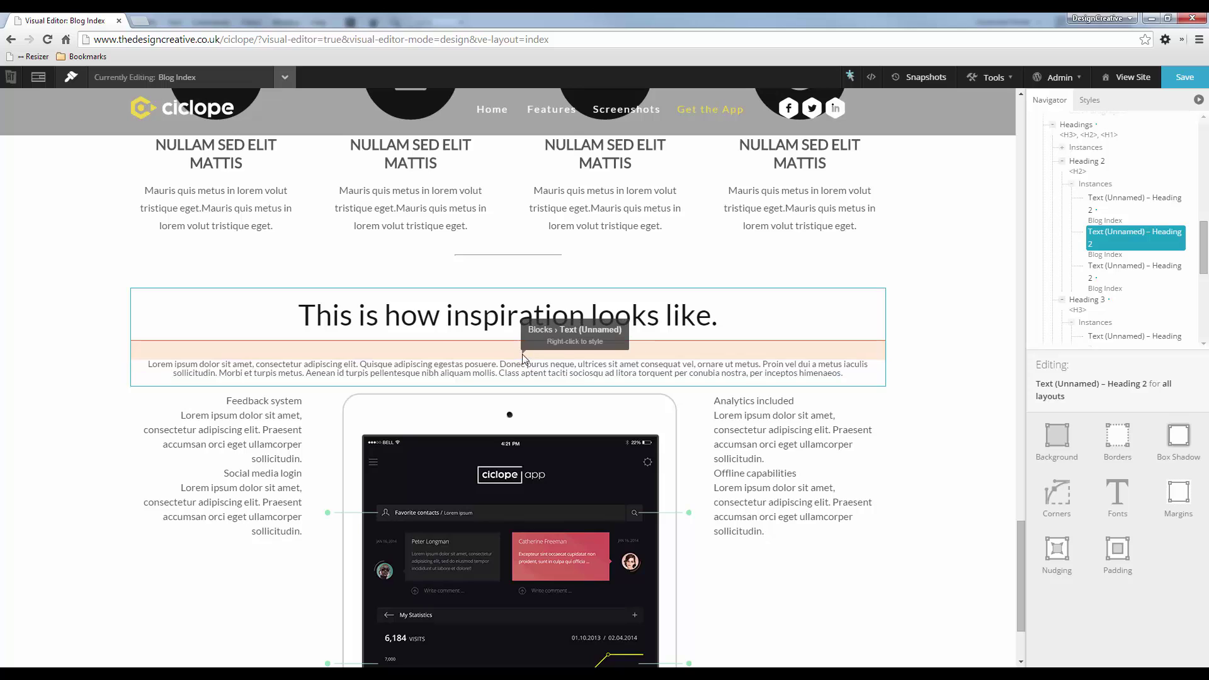
{"action": "right_click", "coordinate": [531, 374]}
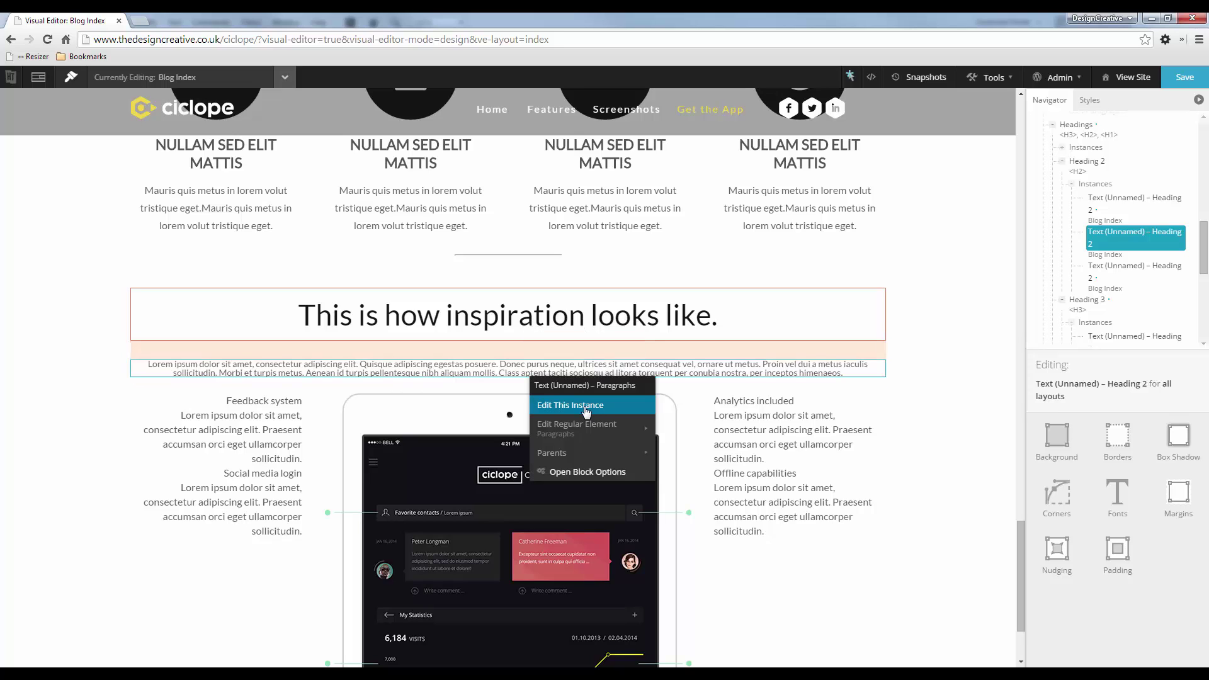
{"action": "left_click", "coordinate": [585, 406]}
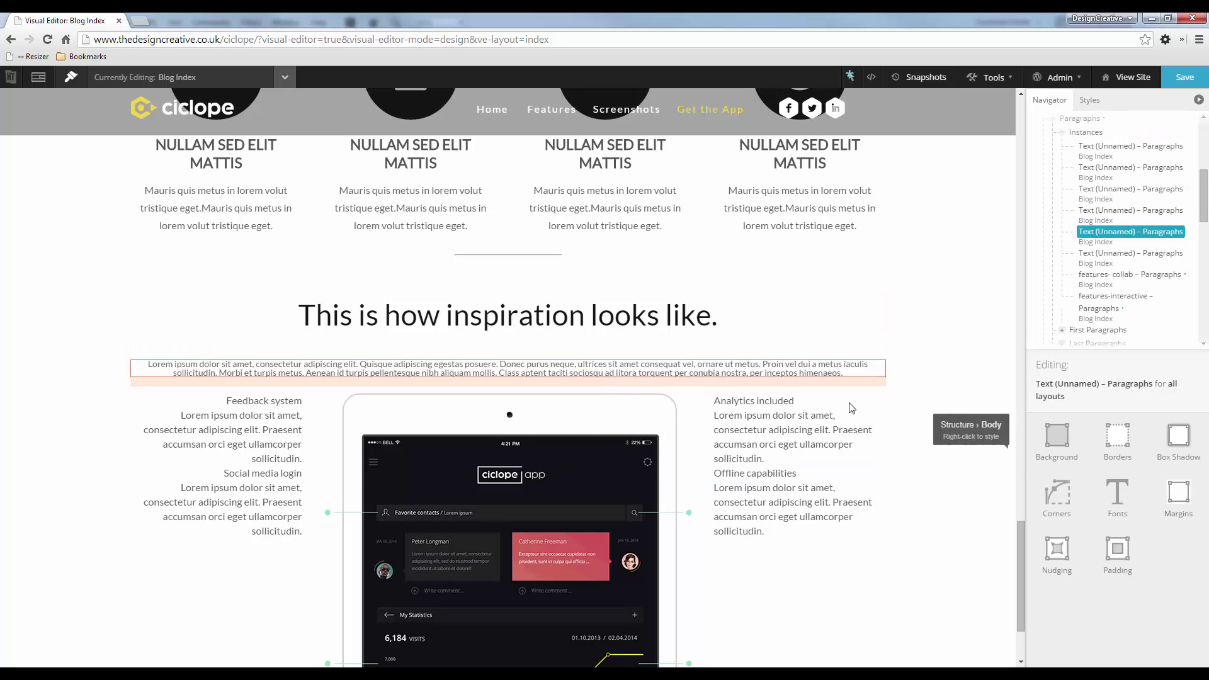
{"action": "right_click", "coordinate": [671, 329]}
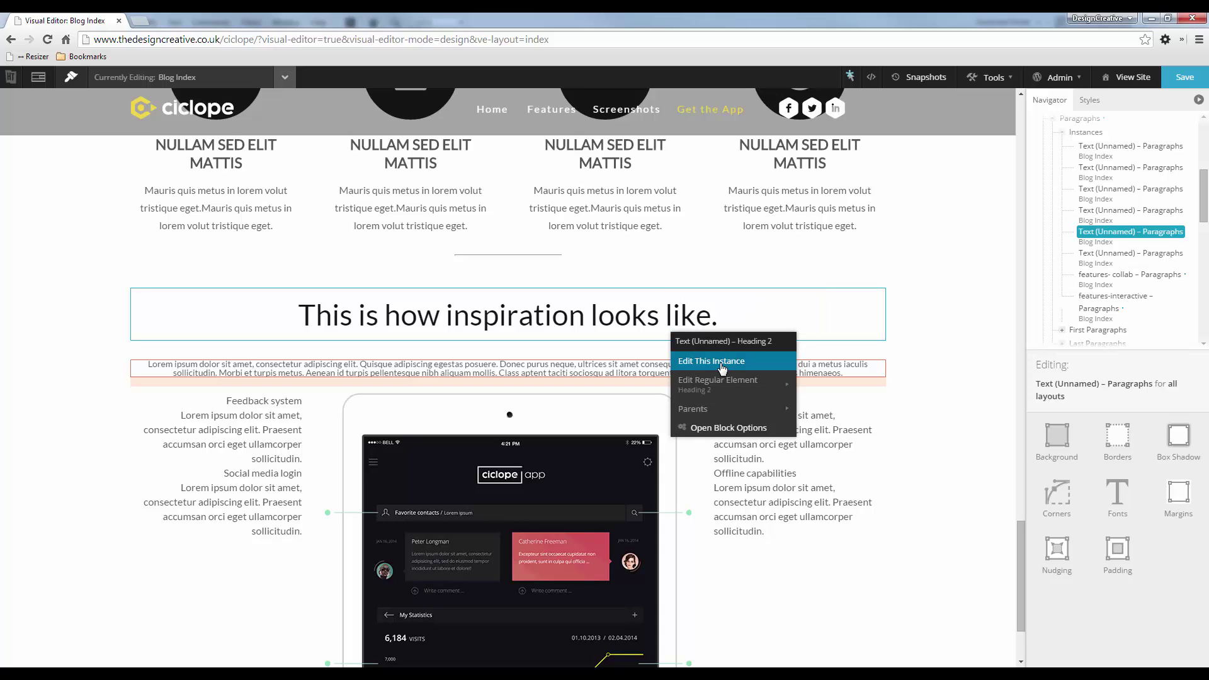
{"action": "left_click", "coordinate": [724, 360]}
{"action": "left_click", "coordinate": [1177, 497]}
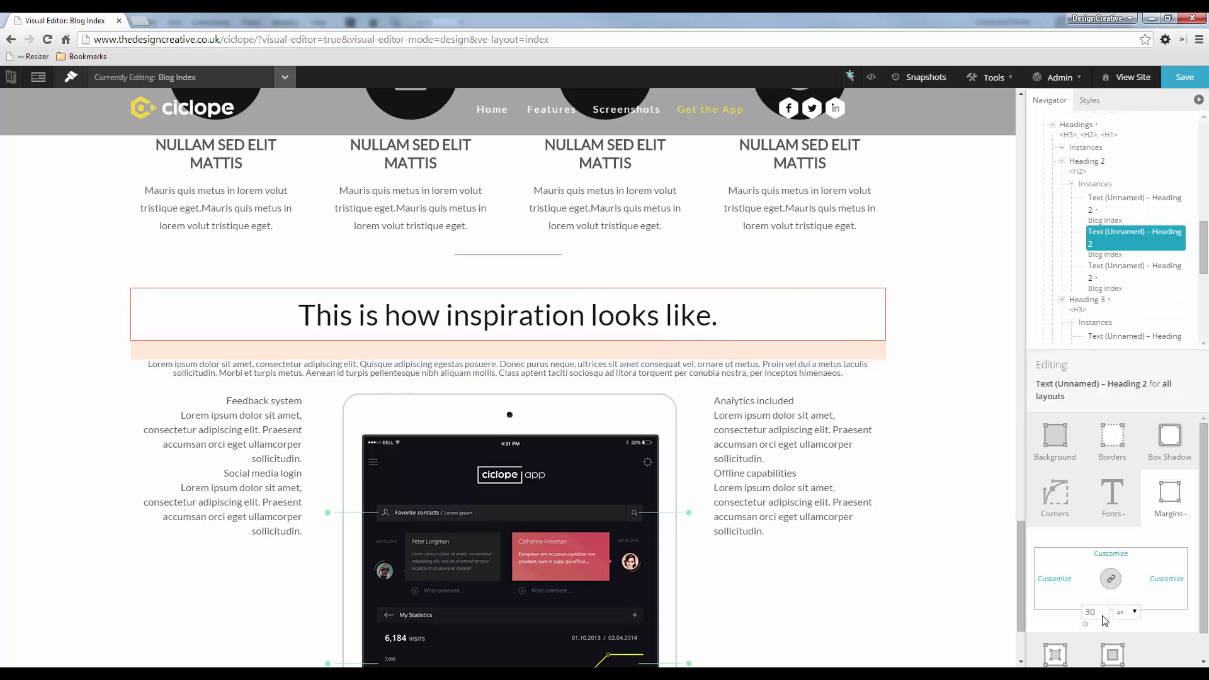
{"action": "left_click", "coordinate": [1083, 612]}
{"action": "type", "text": "10"}
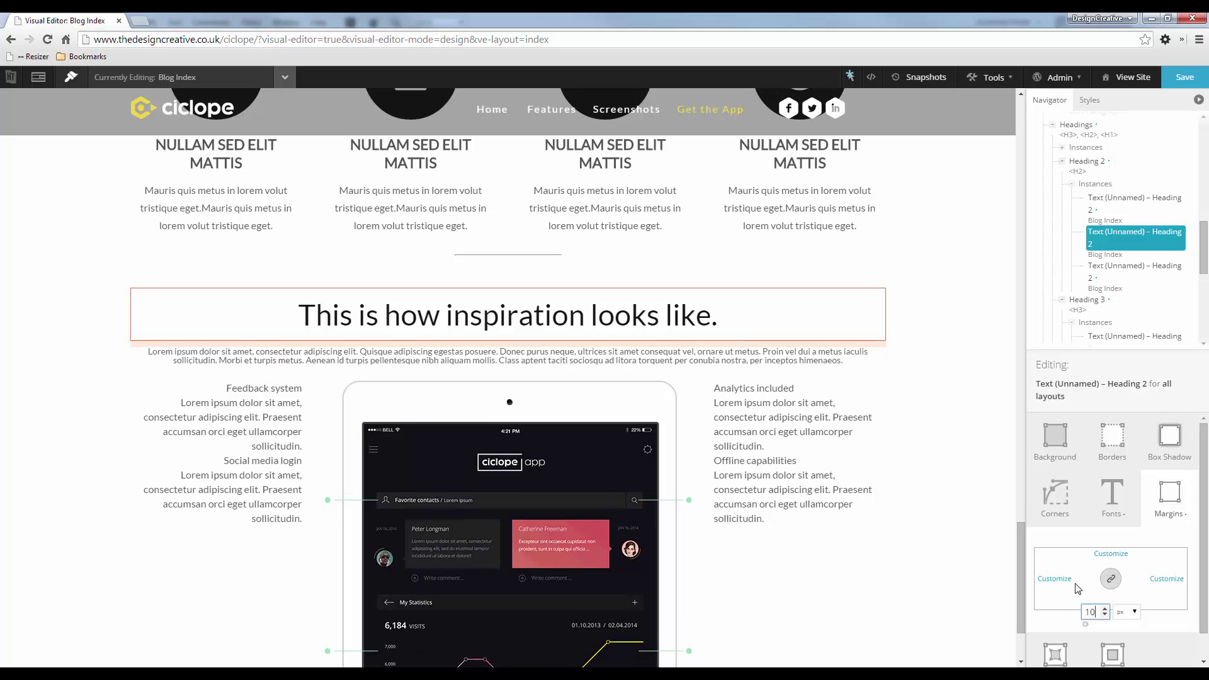
{"action": "left_click", "coordinate": [993, 473]}
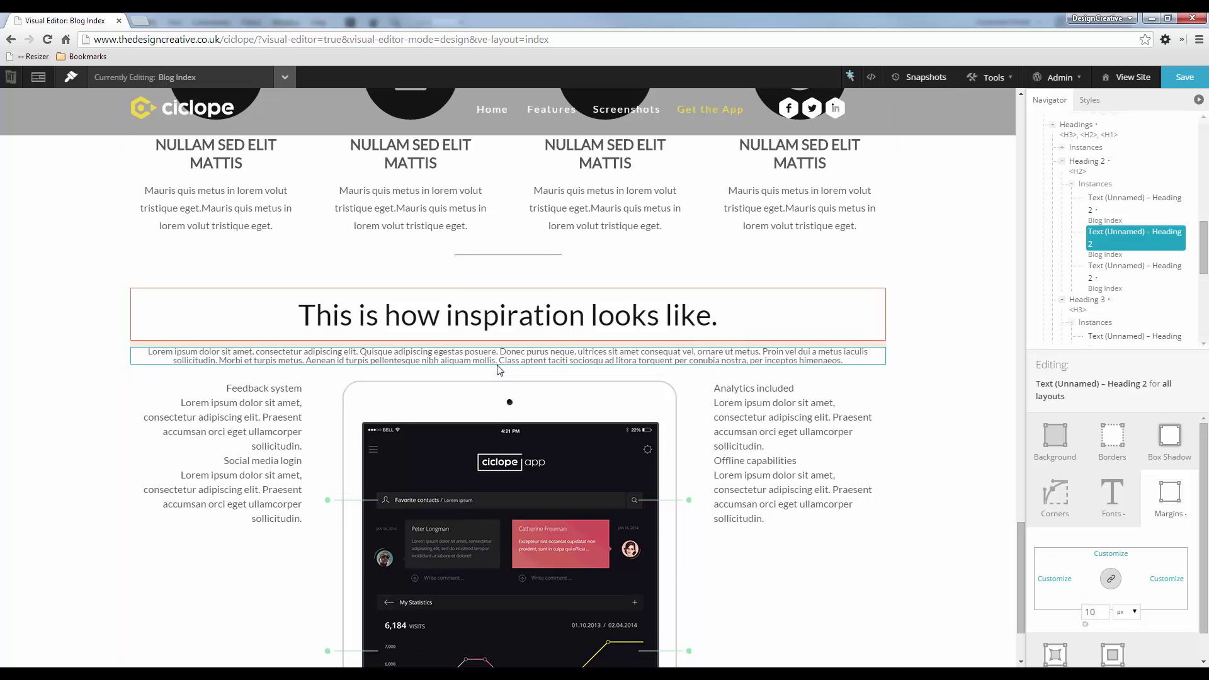
Set the font size of the paragraph under "This is how inspiration looks like." to 22 px.
{"action": "left_click", "coordinate": [496, 364]}
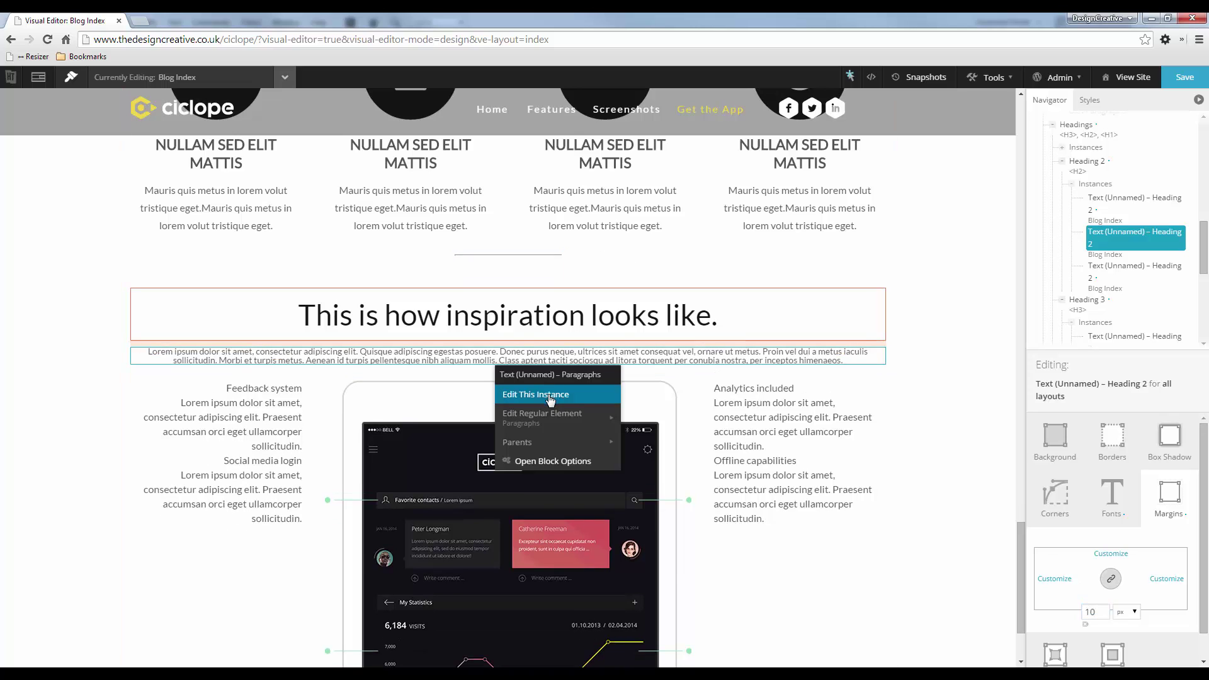
{"action": "left_click", "coordinate": [551, 394]}
{"action": "left_click", "coordinate": [1117, 494]}
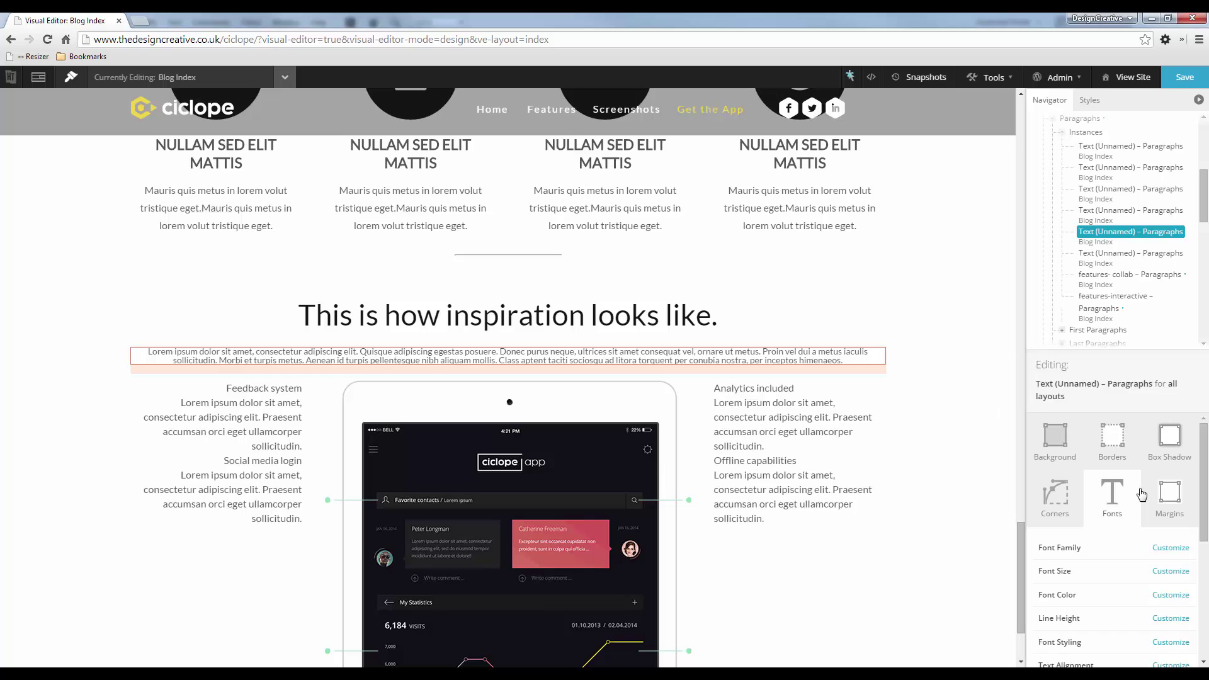
{"action": "left_click", "coordinate": [1173, 573]}
{"action": "double_click", "coordinate": [1139, 573]}
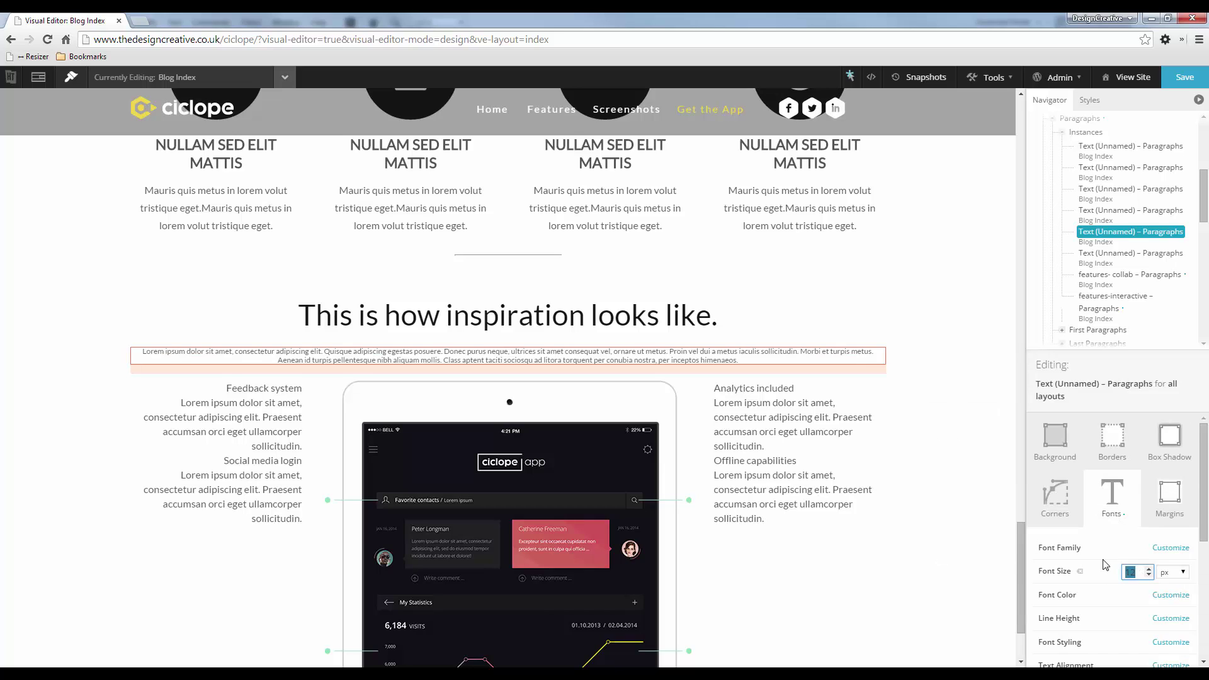
{"action": "type", "text": "18"}
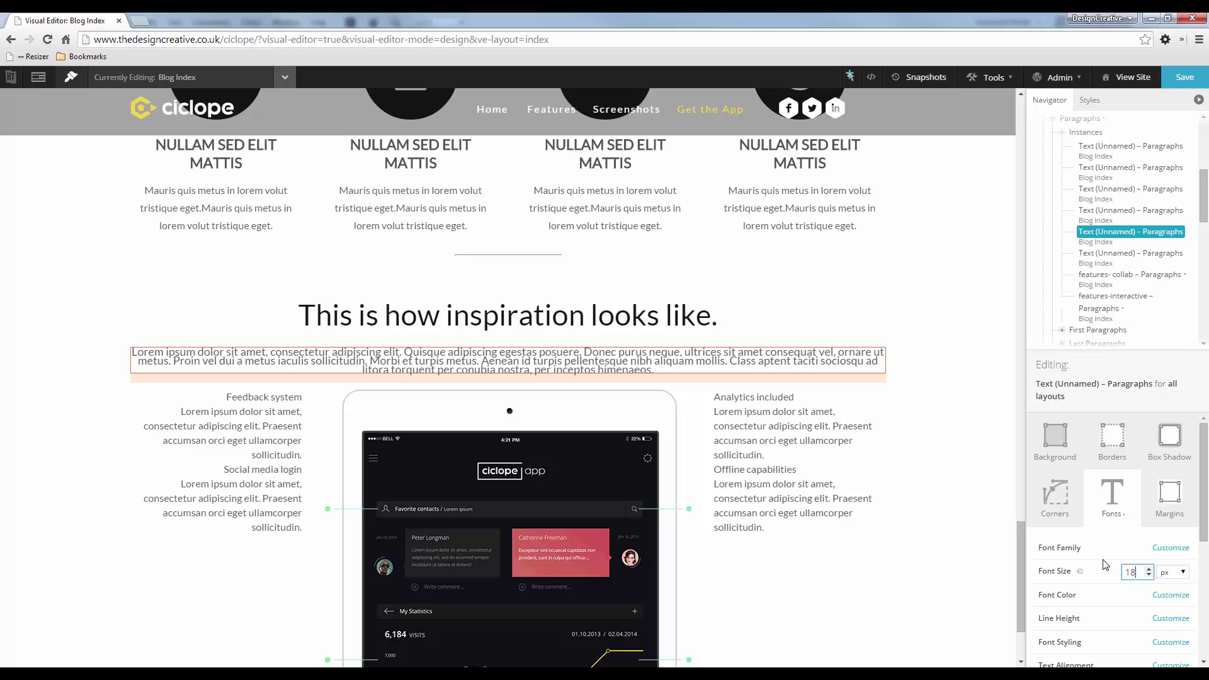
{"action": "key", "text": "BackSpace"}
{"action": "key", "text": "BackSpace"}
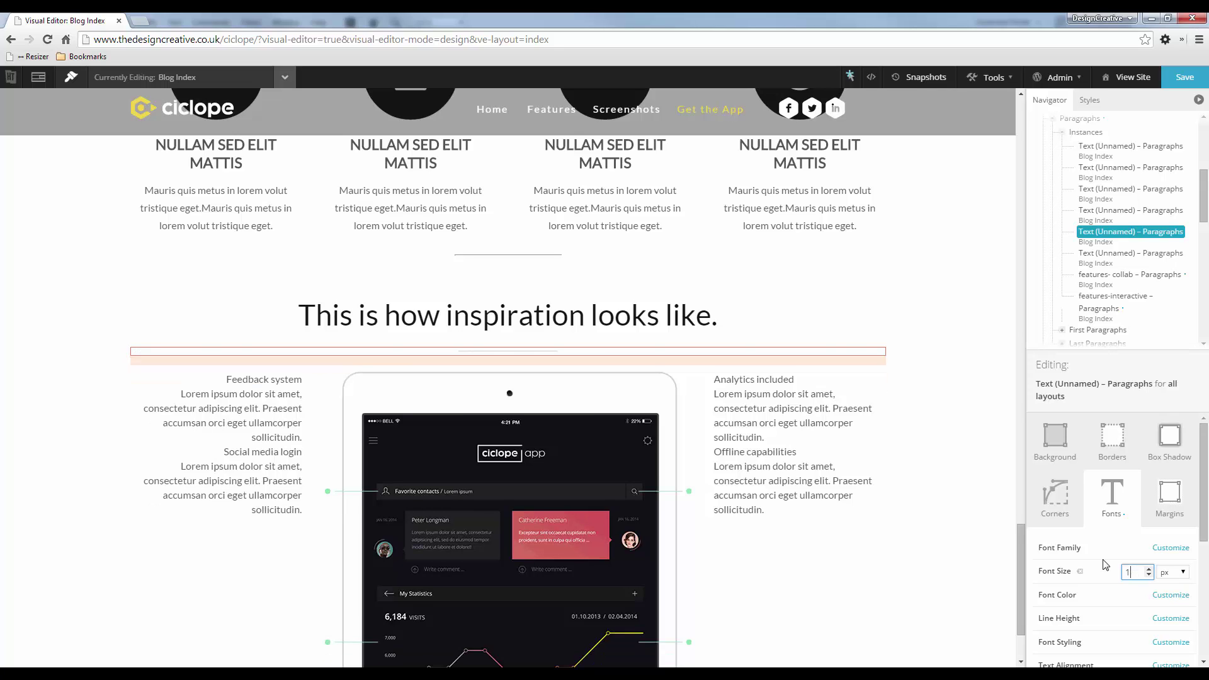
{"action": "type", "text": "22"}
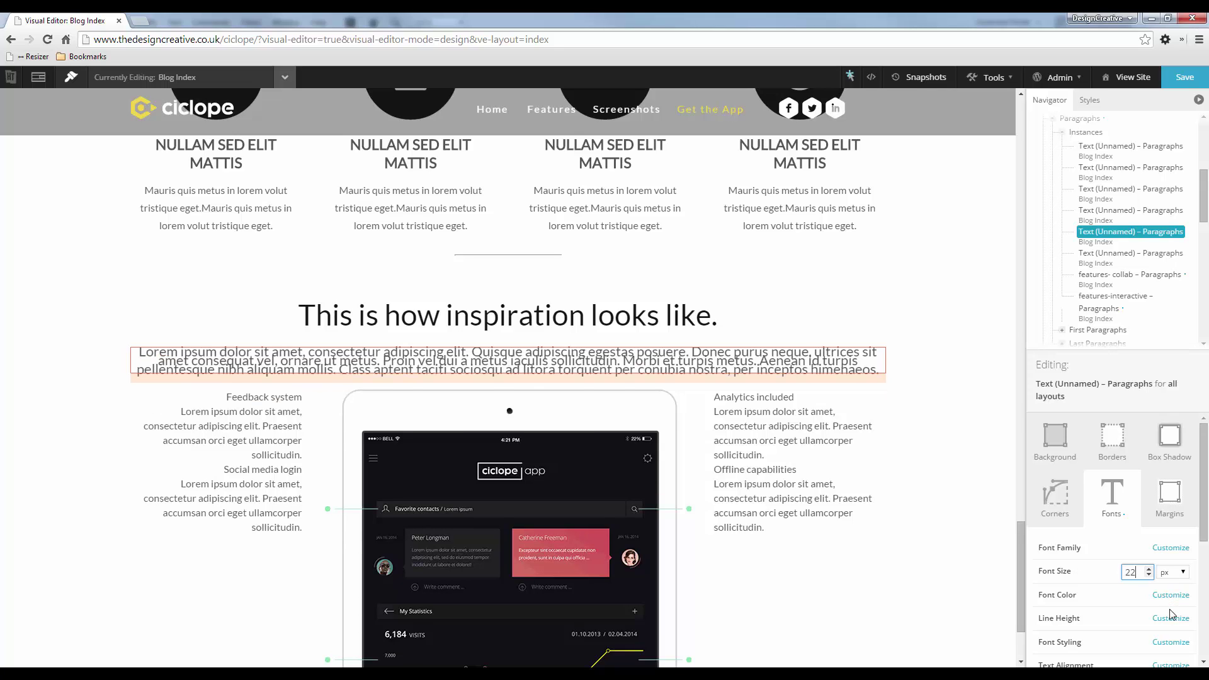
Set the line height of the paragraph under the inspiration heading to 130%, after trying 180%.
{"action": "left_click", "coordinate": [1171, 618]}
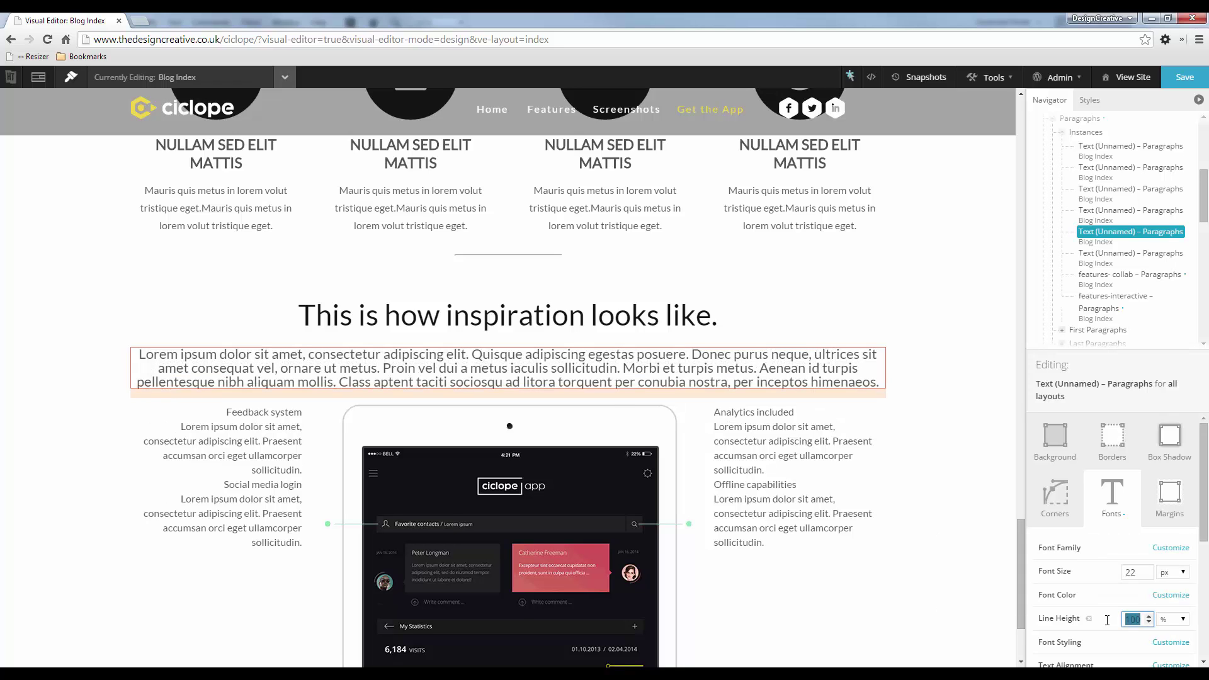
{"action": "type", "text": "180"}
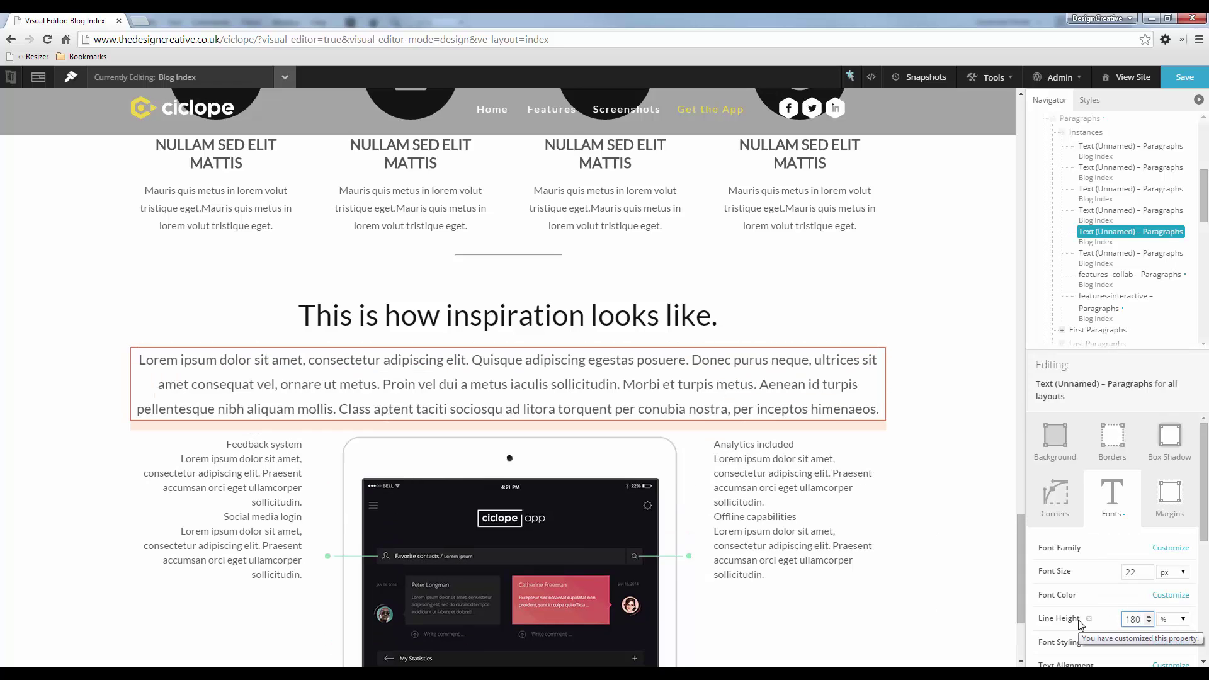
{"action": "key", "text": "BackSpace"}
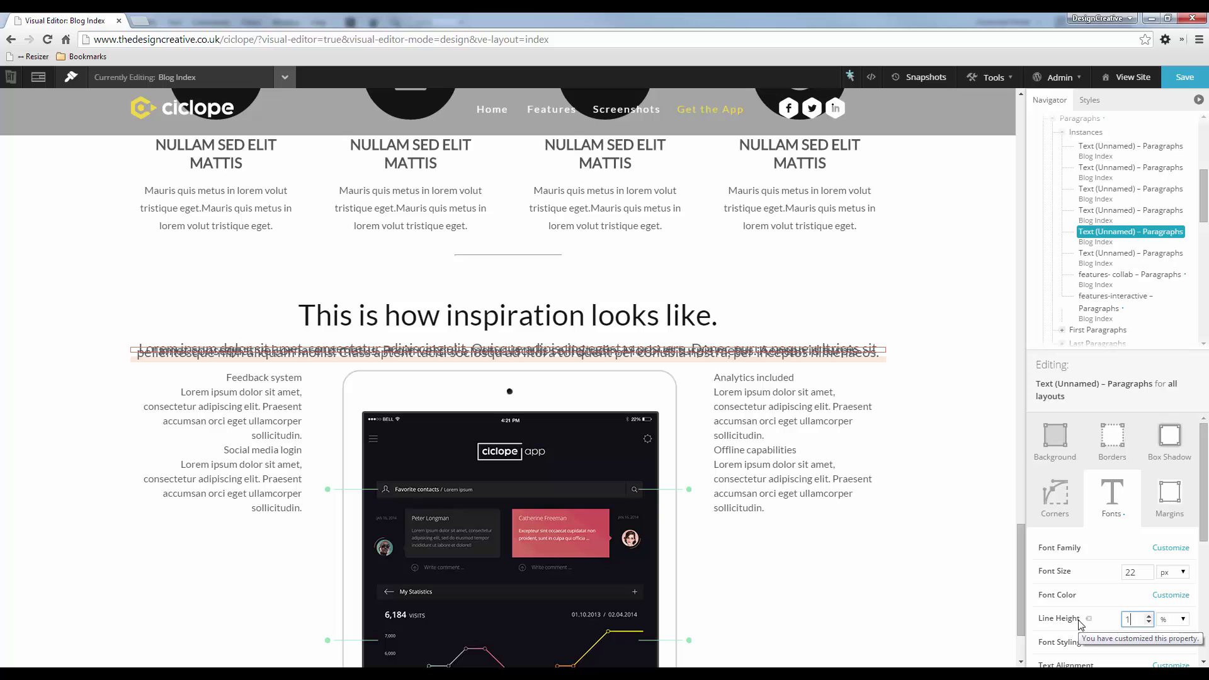
{"action": "key", "text": "BackSpace"}
{"action": "type", "text": "1"}
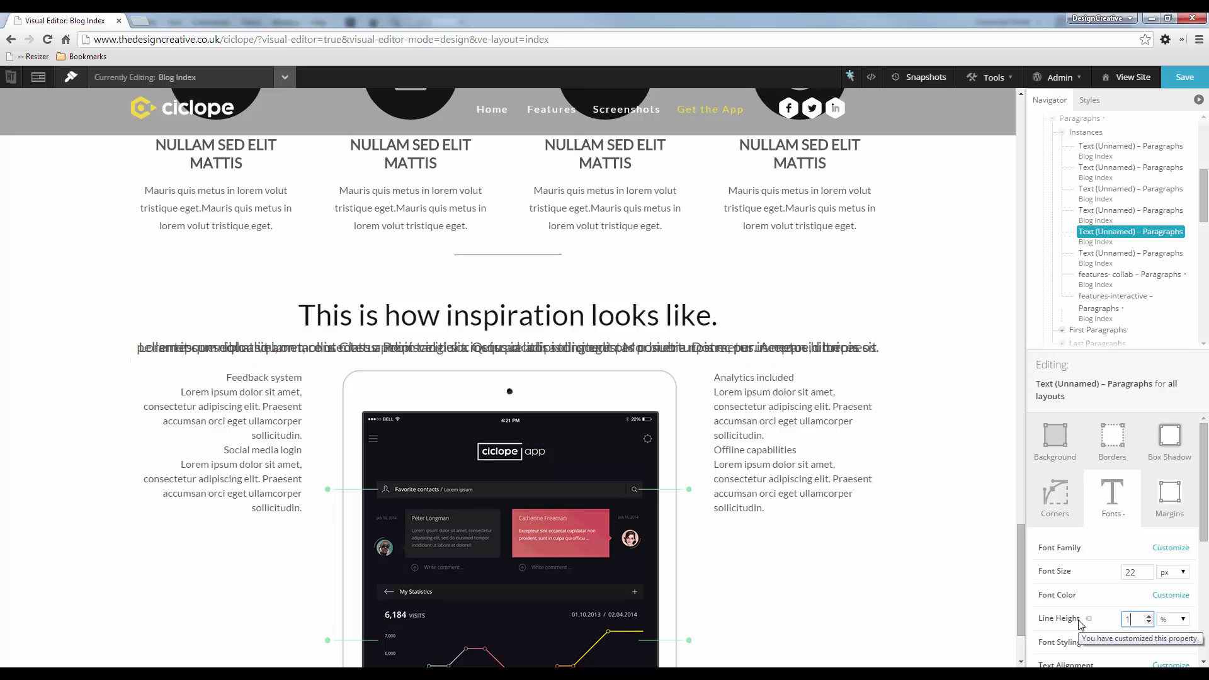
{"action": "type", "text": "30"}
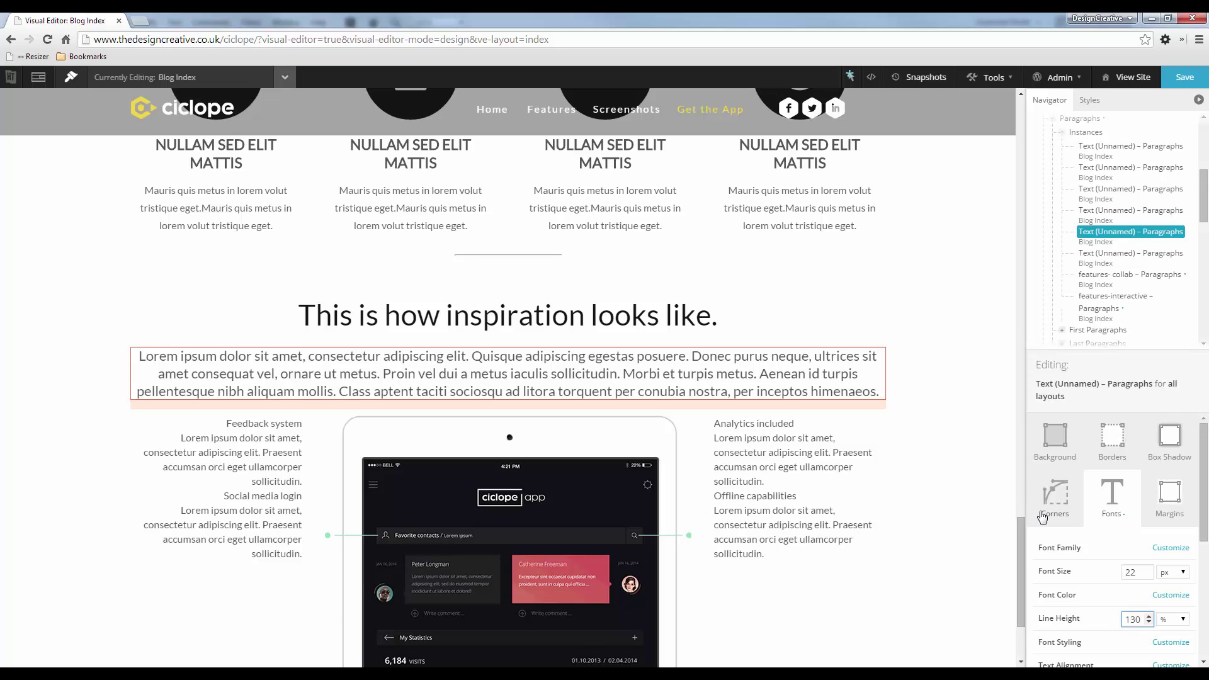
Give the inspiration paragraph a 30 px bottom margin, compare the spacing with the Fireworks mockup and raise the margin to 60 px.
{"action": "left_click", "coordinate": [1172, 504]}
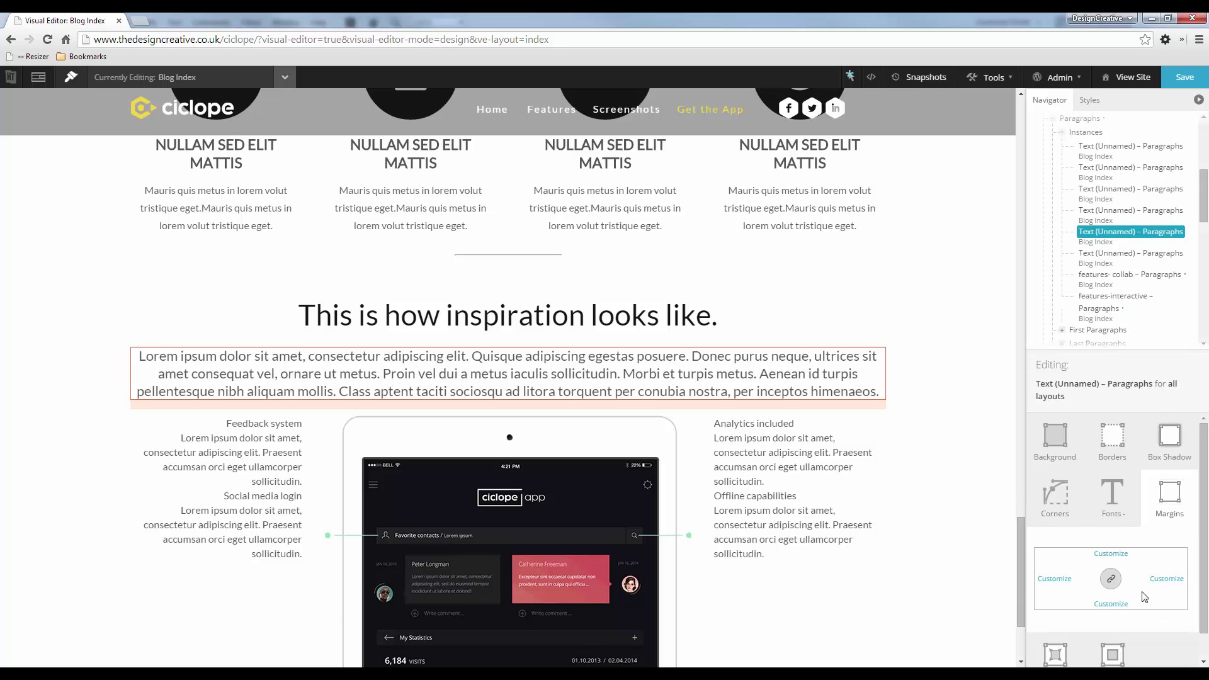
{"action": "left_click", "coordinate": [1111, 604]}
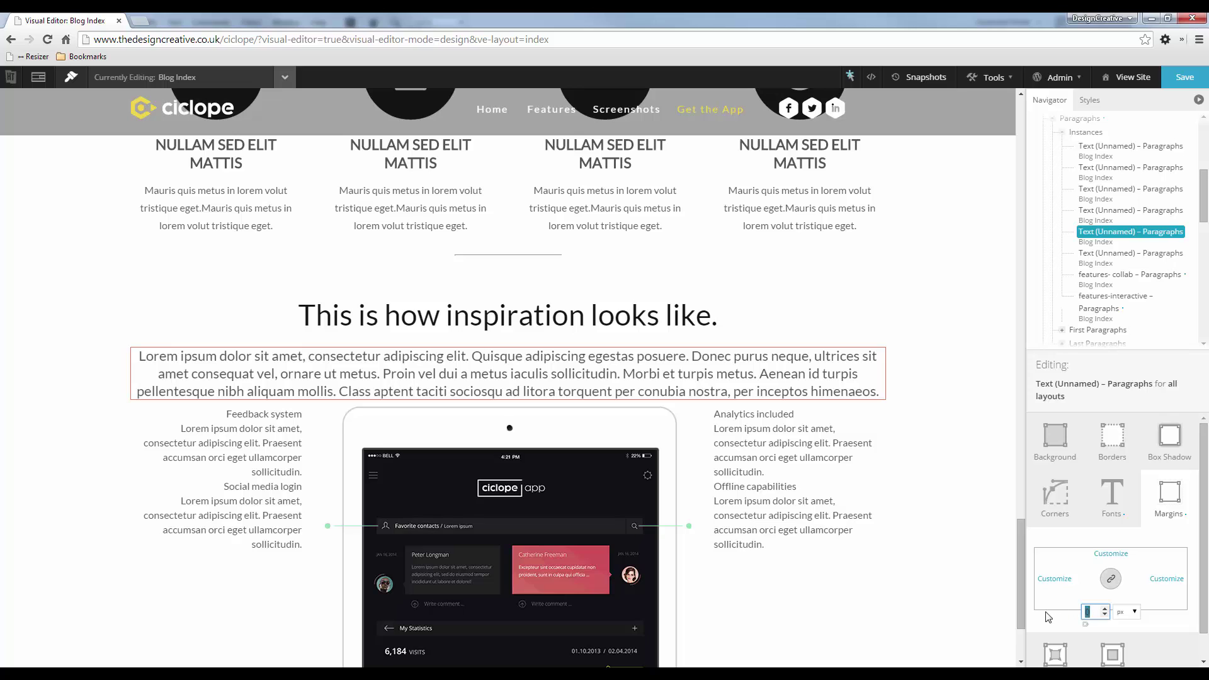
{"action": "type", "text": "30"}
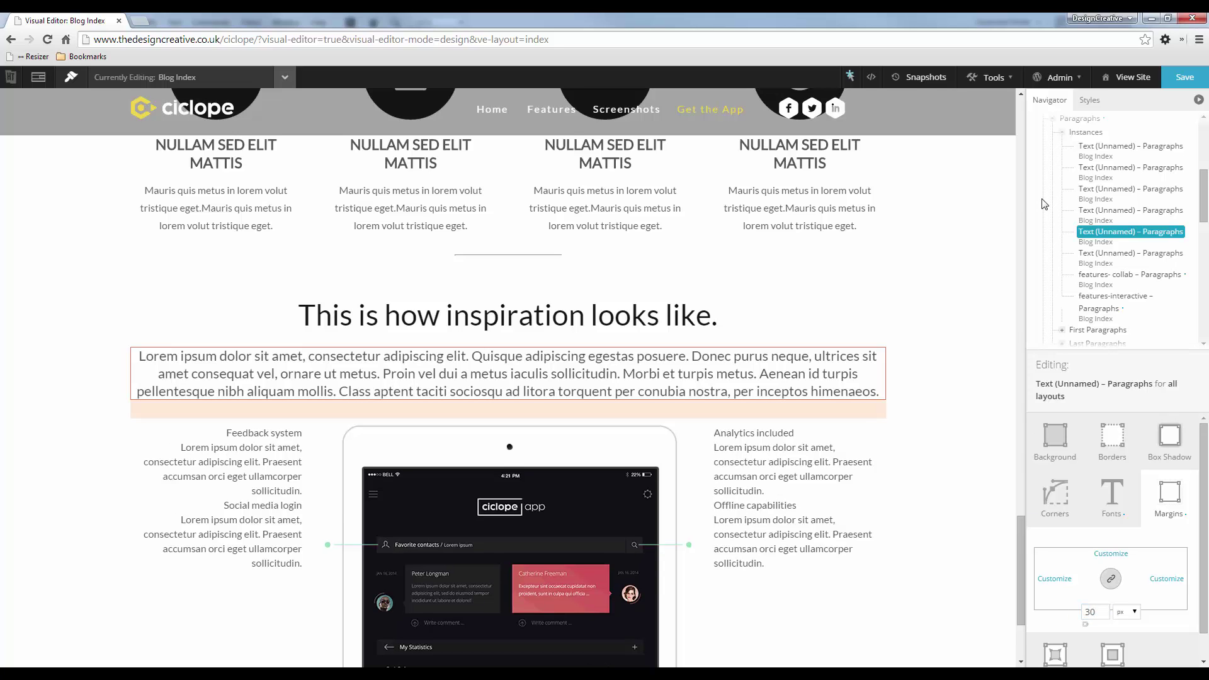
{"action": "left_click", "coordinate": [849, 76]}
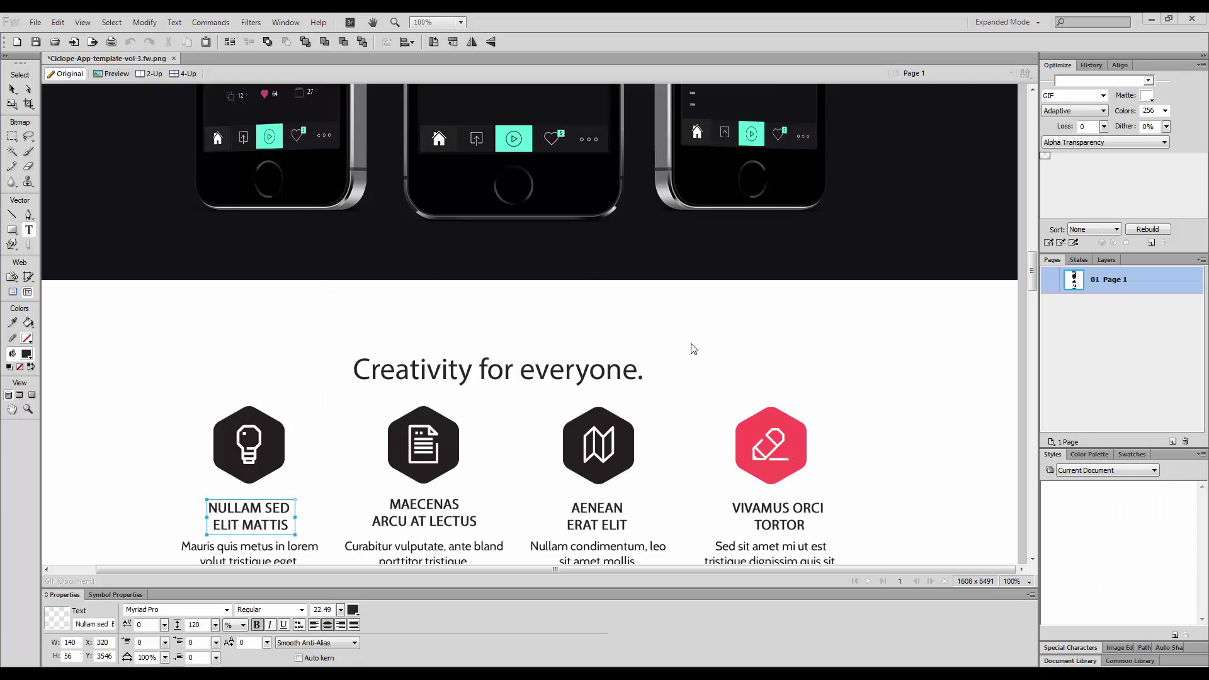
{"action": "scroll", "coordinate": [686, 348], "scroll_direction": "down", "scroll_amount": 5}
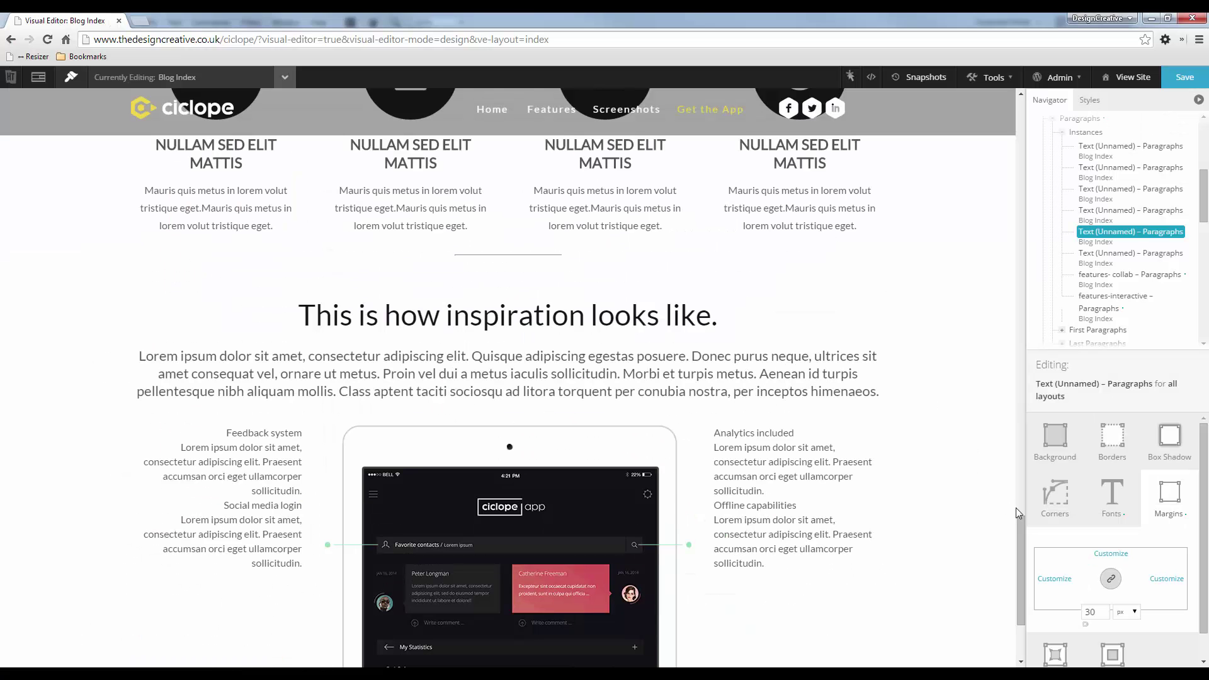
{"action": "double_click", "coordinate": [1098, 612]}
{"action": "type", "text": "60"}
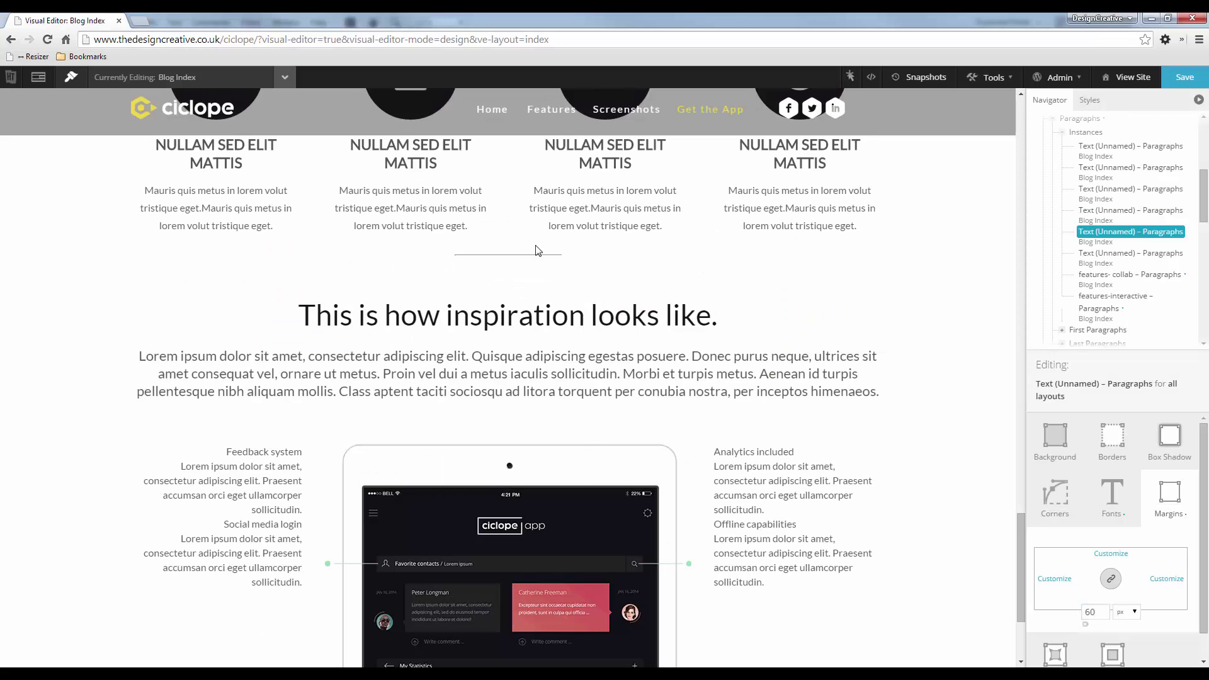
Set the top padding of the divider line block above the "This is how inspiration looks like." heading to 30 px and save the layout.
{"action": "left_click", "coordinate": [853, 76]}
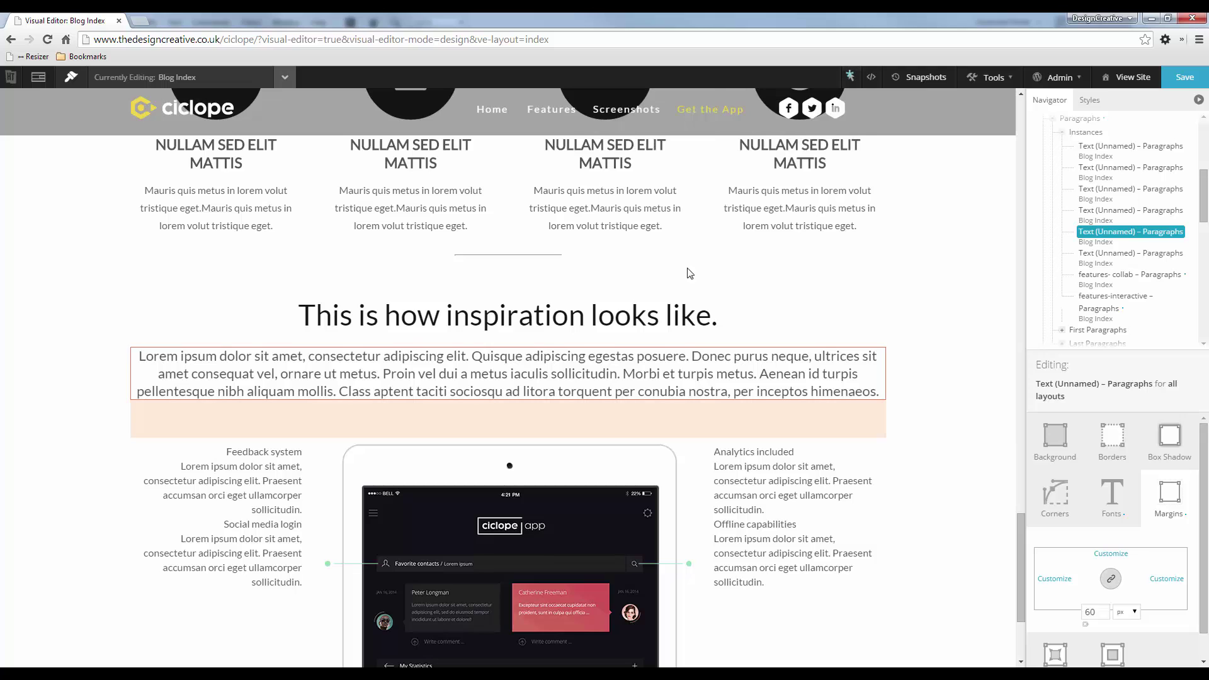
{"action": "right_click", "coordinate": [502, 269]}
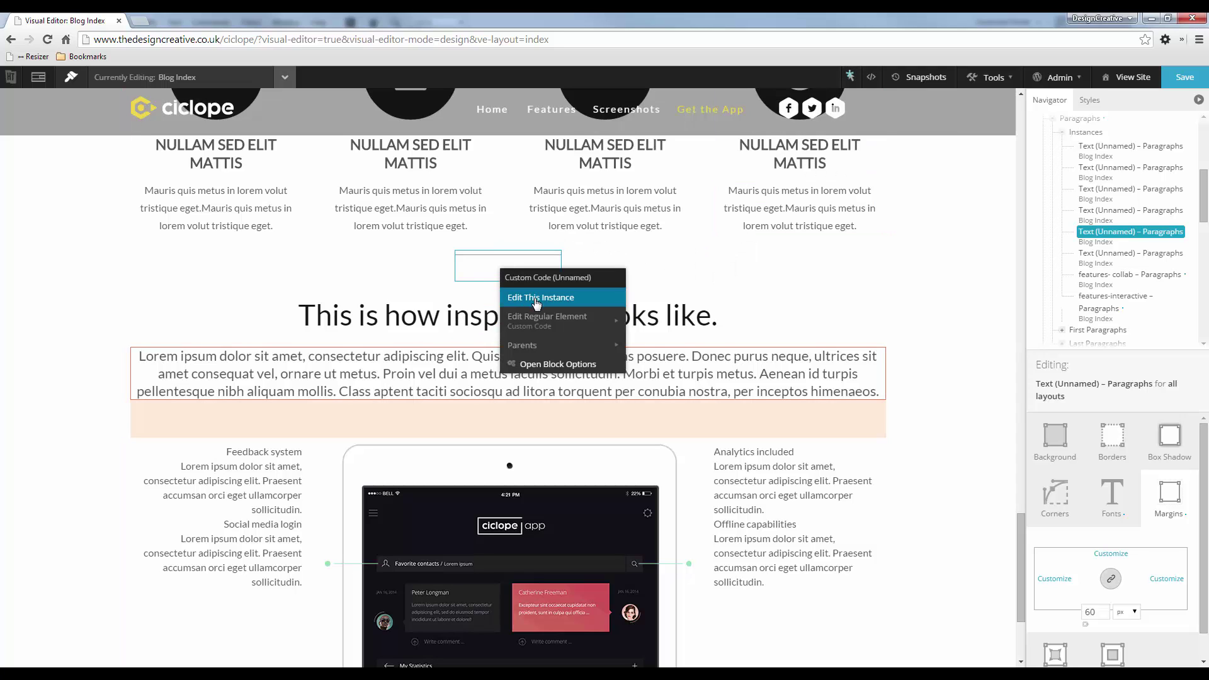
{"action": "left_click", "coordinate": [537, 299]}
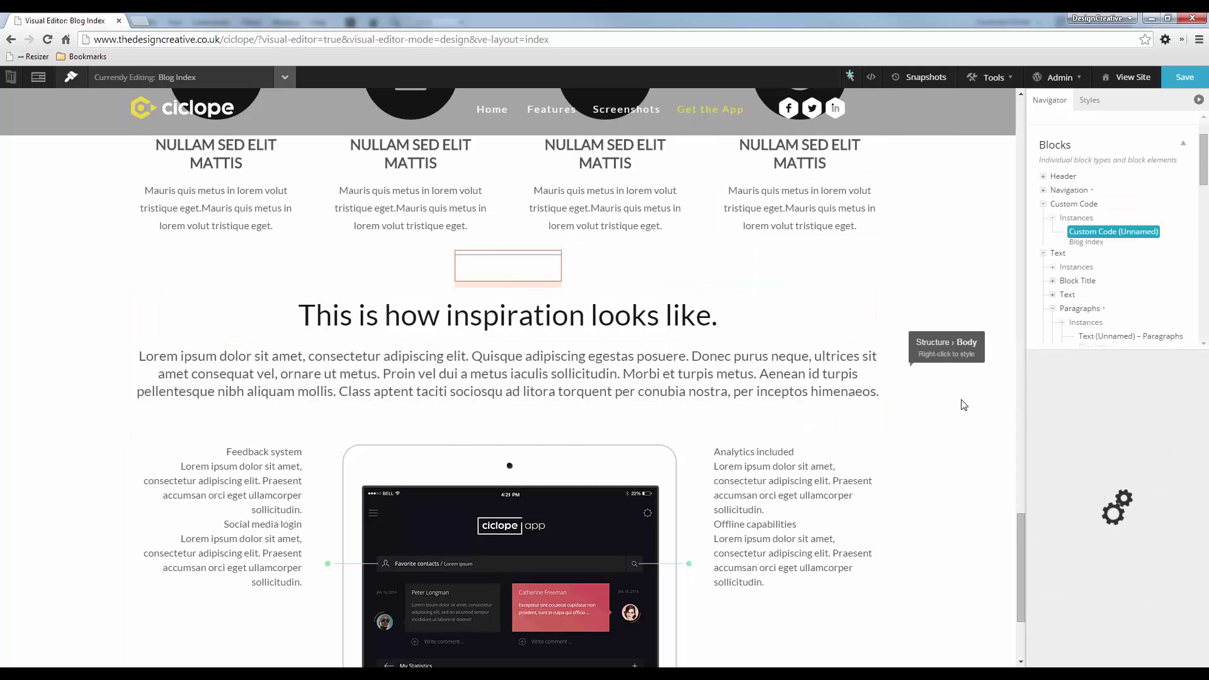
{"action": "left_click", "coordinate": [1172, 545]}
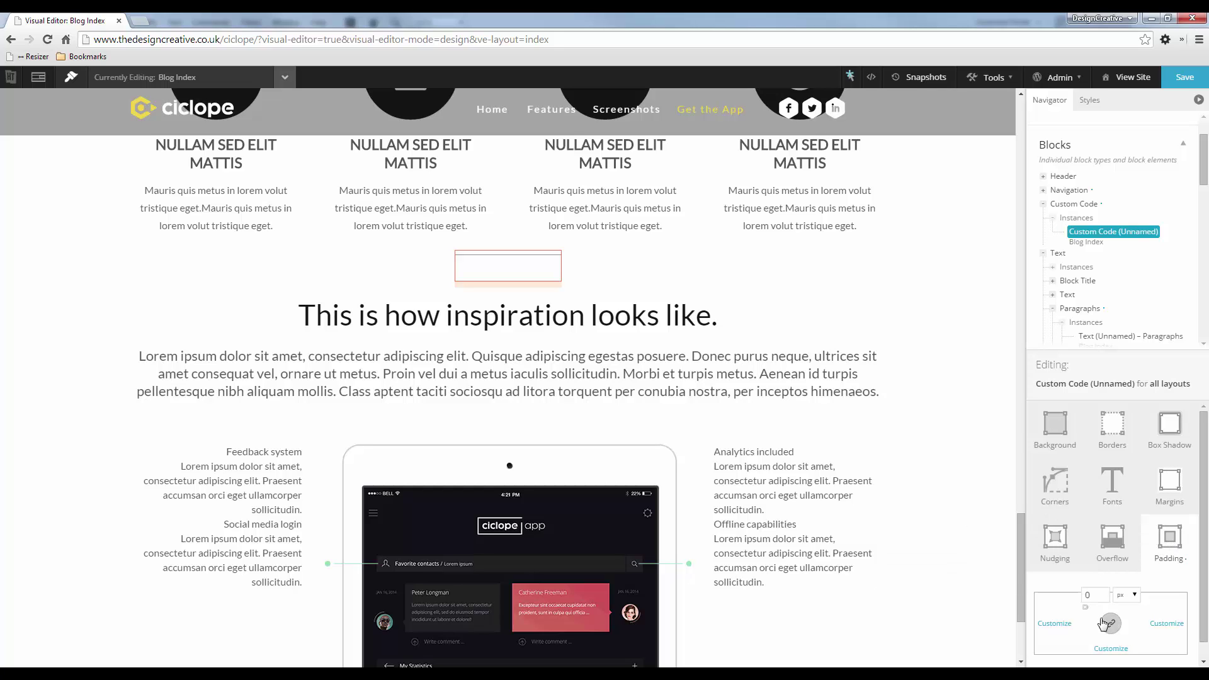
{"action": "left_click", "coordinate": [1103, 597]}
{"action": "type", "text": "30"}
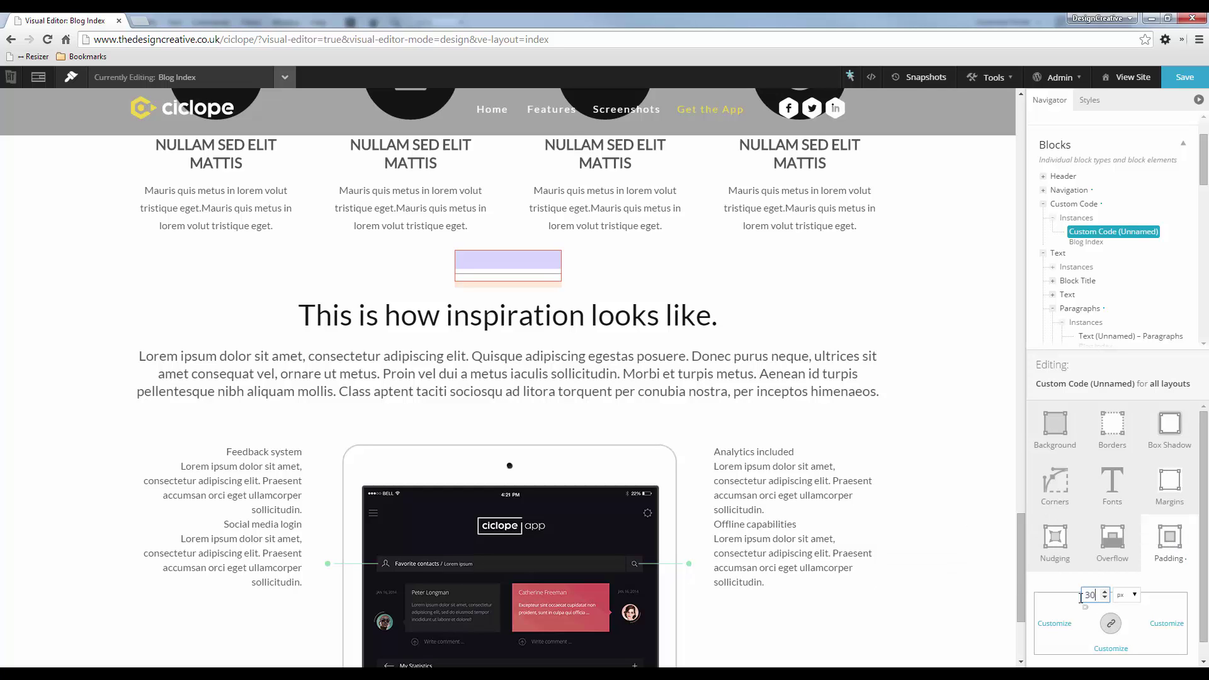
{"action": "left_click", "coordinate": [850, 76]}
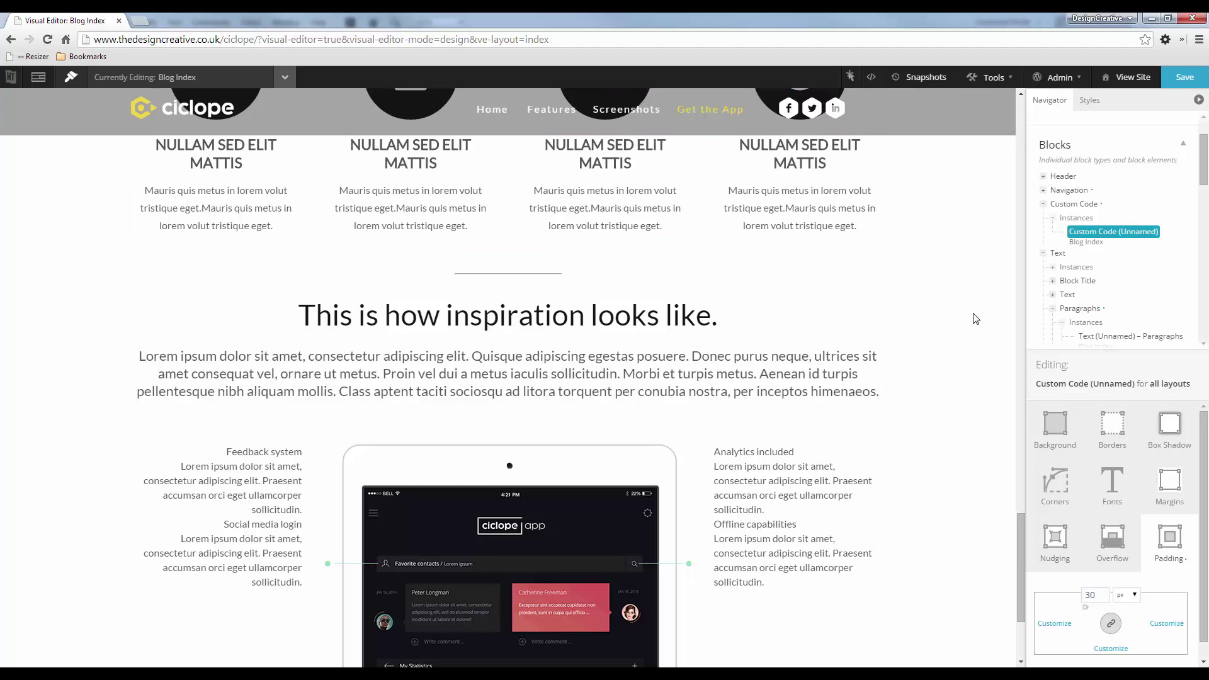
{"action": "left_click", "coordinate": [1184, 77]}
Open the "Feedback system" title instance for styling and examine the matching feature titles in the Fireworks mockup before returning to the visual editor.
{"action": "scroll", "coordinate": [773, 365], "scroll_direction": "down", "scroll_amount": 1}
{"action": "scroll", "coordinate": [774, 366], "scroll_direction": "down", "scroll_amount": 2}
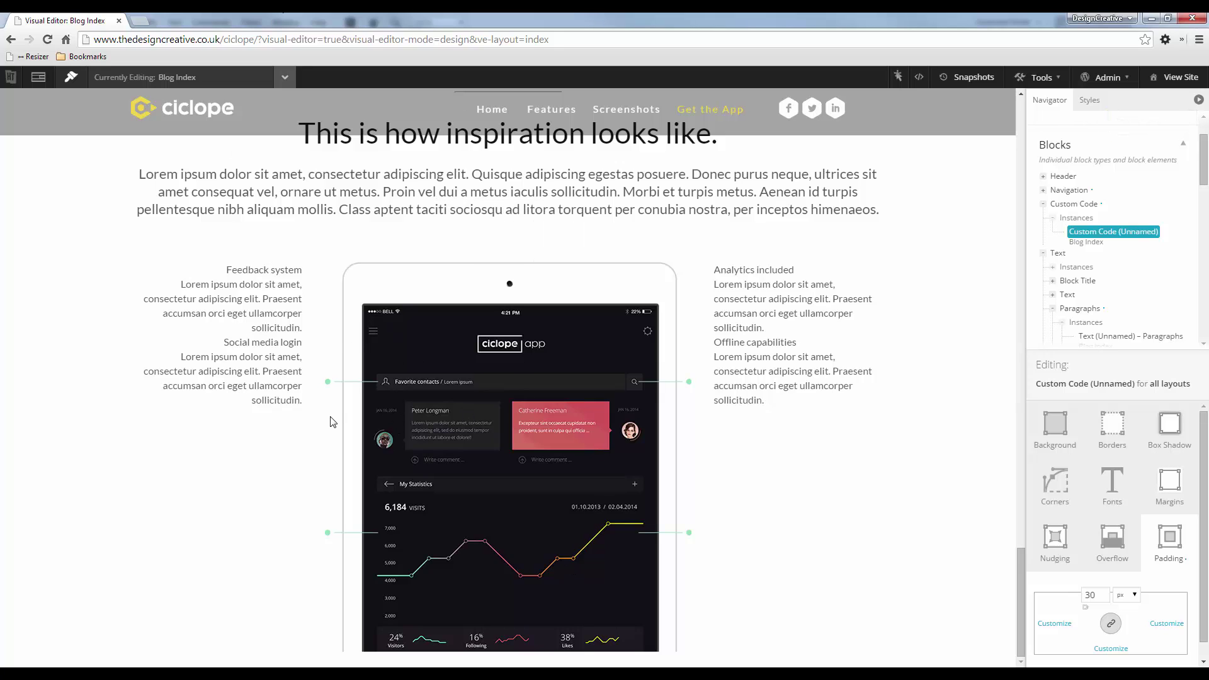
{"action": "left_click", "coordinate": [897, 77]}
{"action": "right_click", "coordinate": [249, 271]}
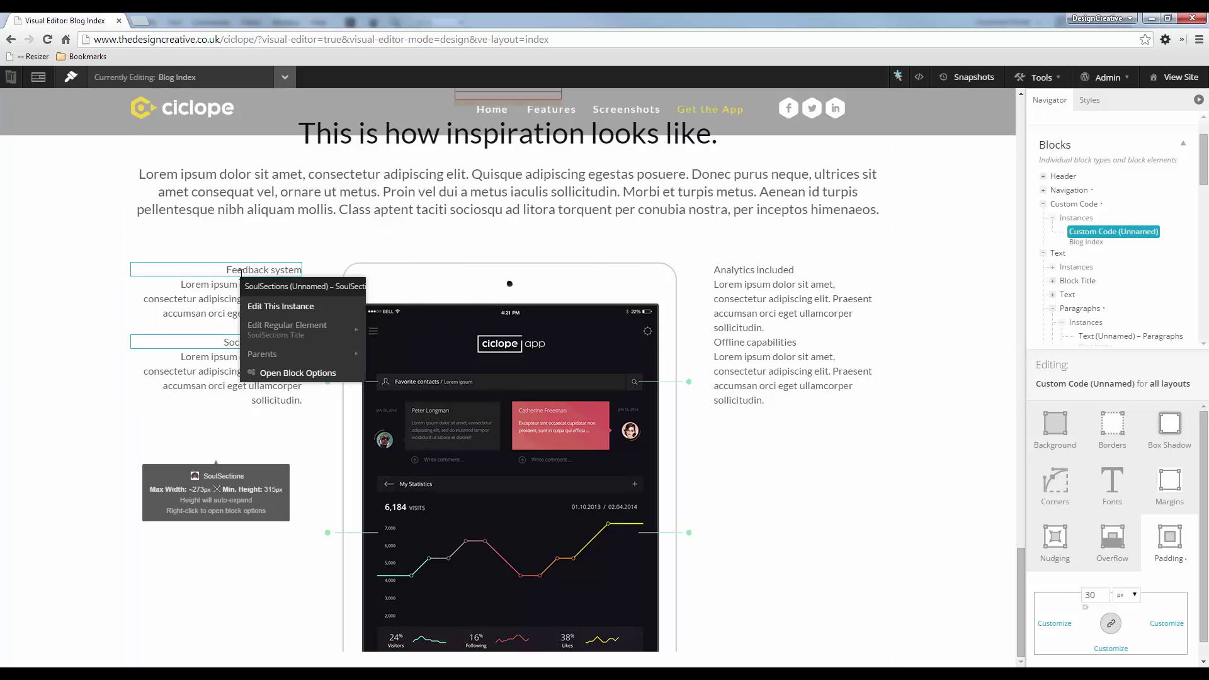
{"action": "left_click", "coordinate": [281, 314]}
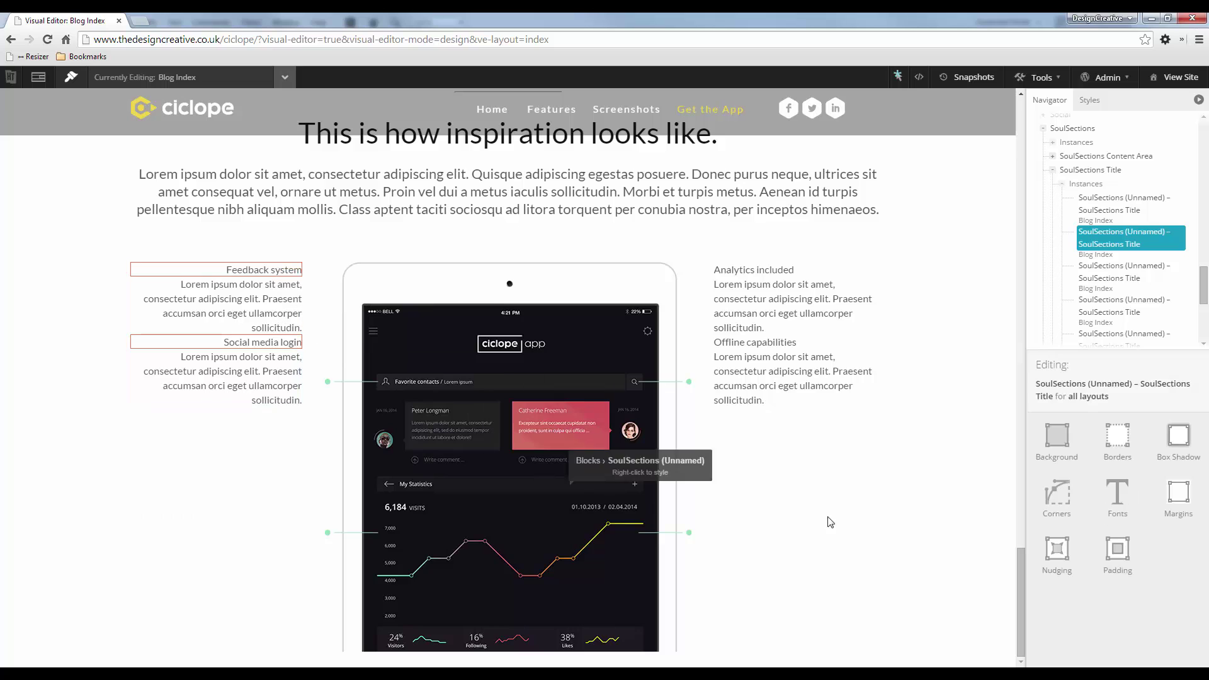
{"action": "scroll", "coordinate": [585, 397], "scroll_direction": "up", "scroll_amount": 3}
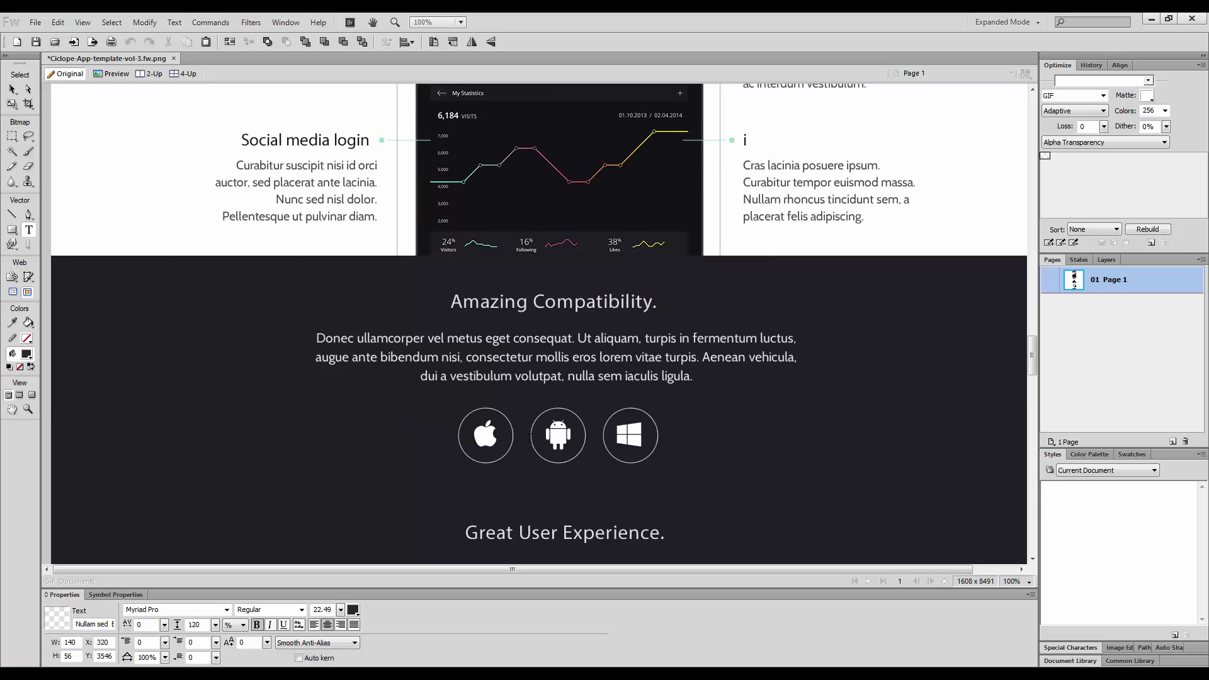
{"action": "scroll", "coordinate": [530, 435], "scroll_direction": "up", "scroll_amount": 10}
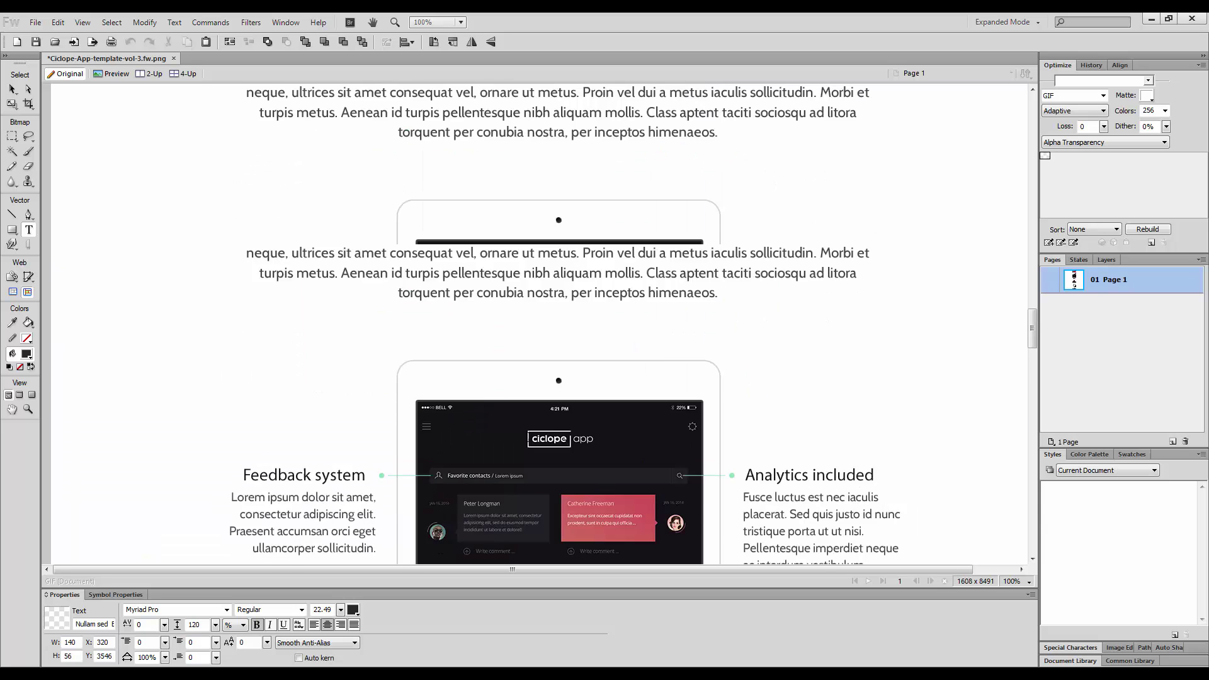
{"action": "scroll", "coordinate": [529, 435], "scroll_direction": "down", "scroll_amount": 6}
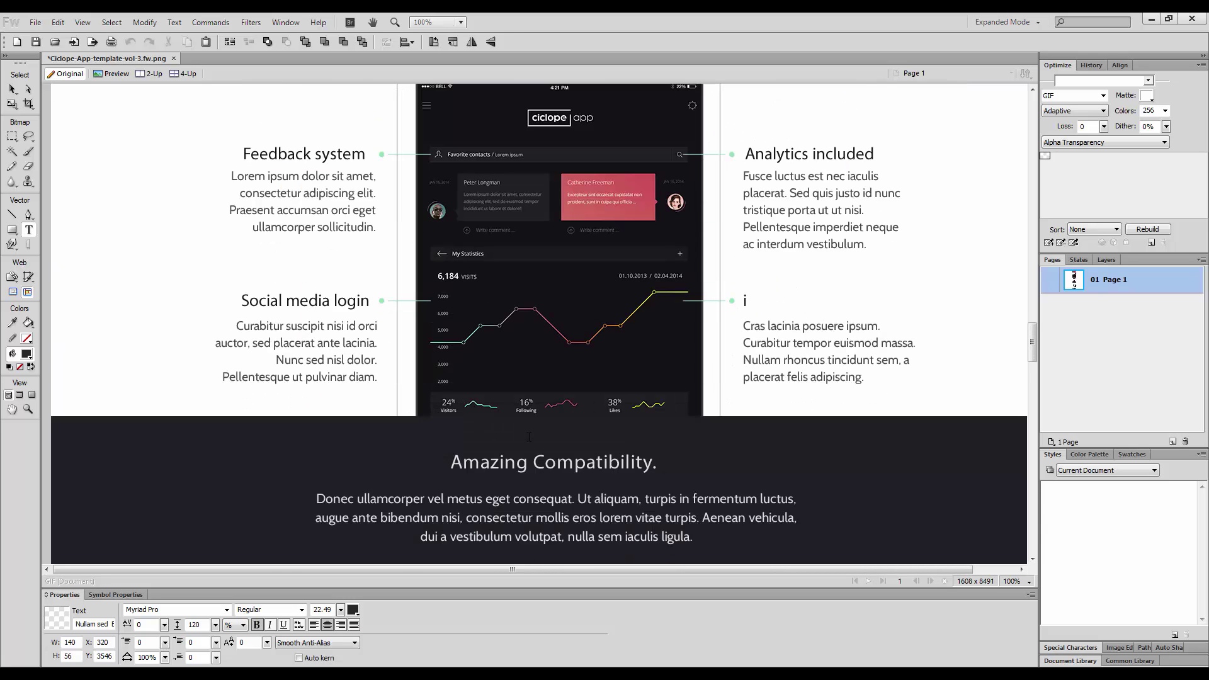
{"action": "scroll", "coordinate": [529, 436], "scroll_direction": "up", "scroll_amount": 6}
{"action": "key", "text": "alt+Tab"}
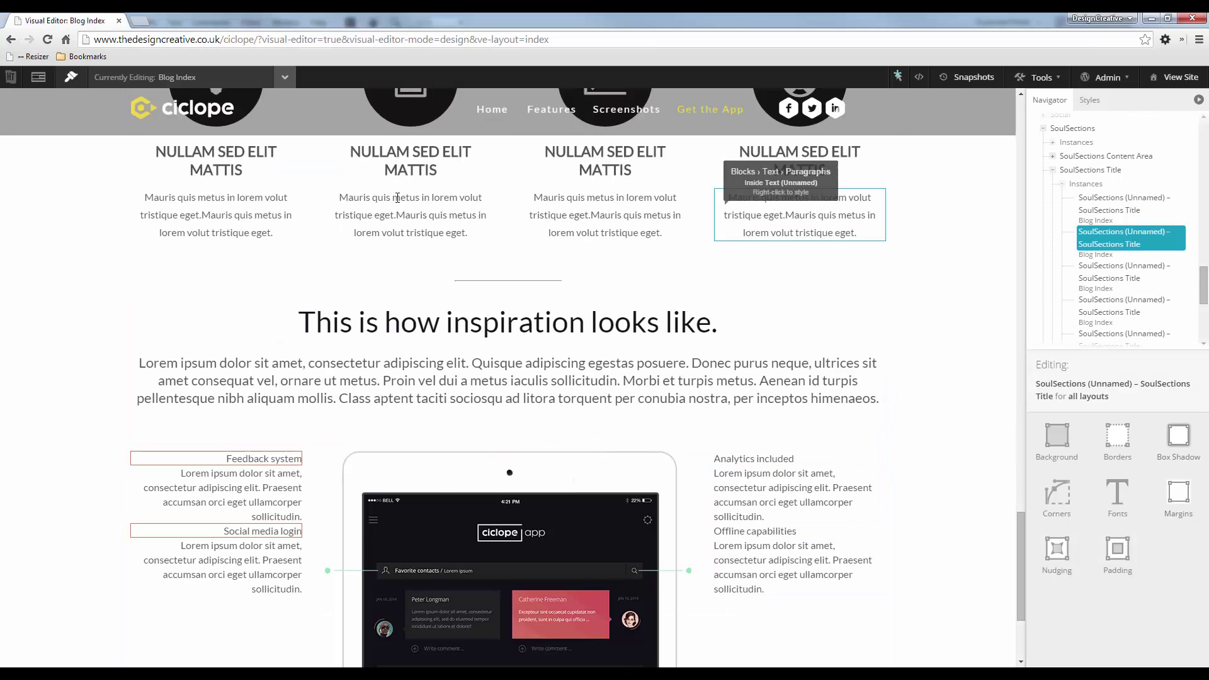
Copy the style properties of the first "Nullam sed elit mattis" heading onto the "Feedback system" and "Social media login" titles.
{"action": "right_click", "coordinate": [238, 169]}
{"action": "left_click", "coordinate": [283, 199]}
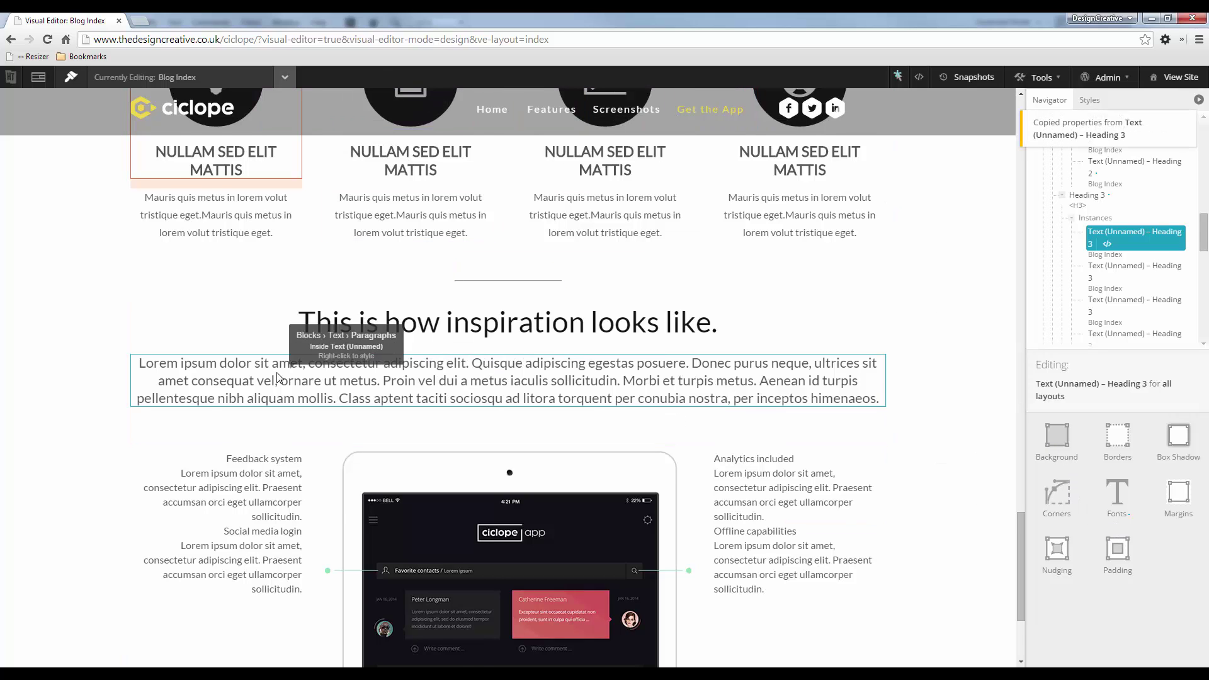
{"action": "scroll", "coordinate": [252, 419], "scroll_direction": "down", "scroll_amount": 1}
{"action": "right_click", "coordinate": [250, 399]}
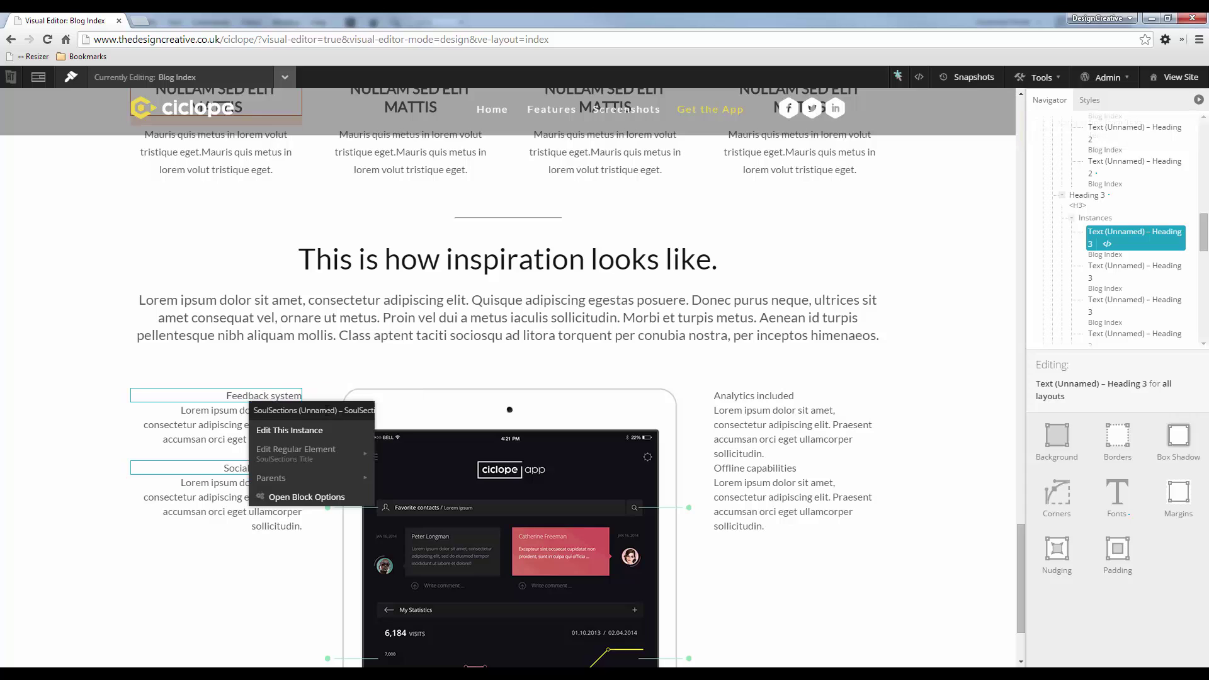
{"action": "left_click", "coordinate": [318, 430]}
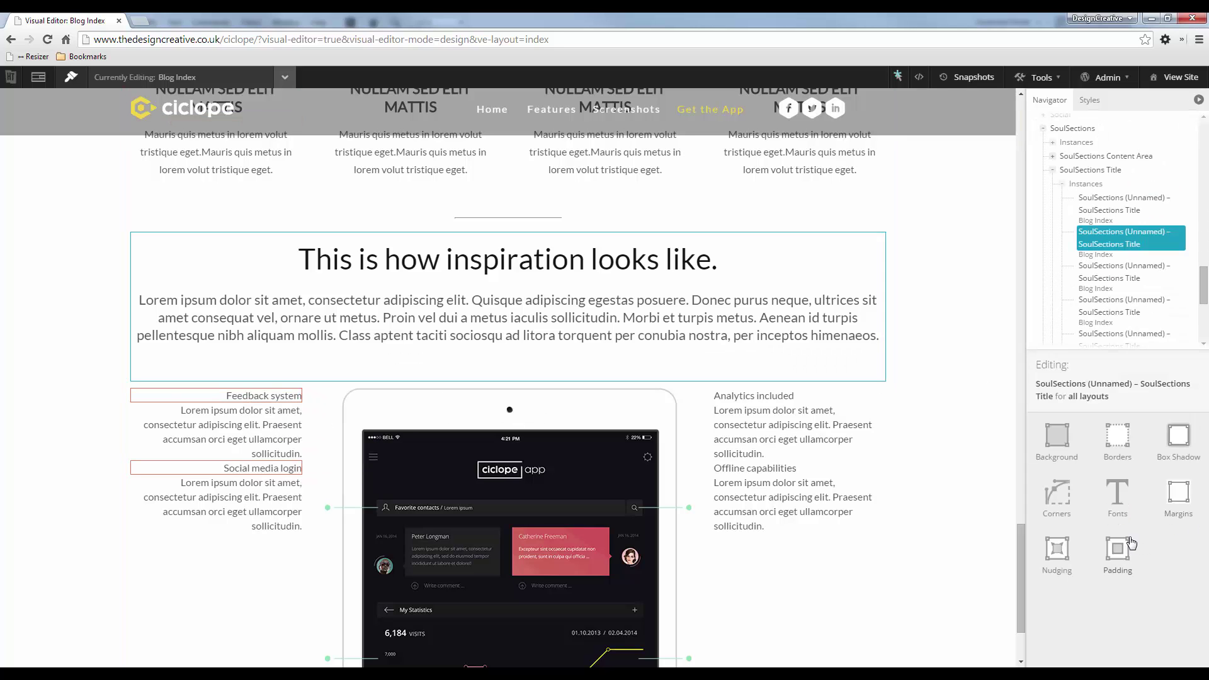
{"action": "key", "text": "ctrl+v"}
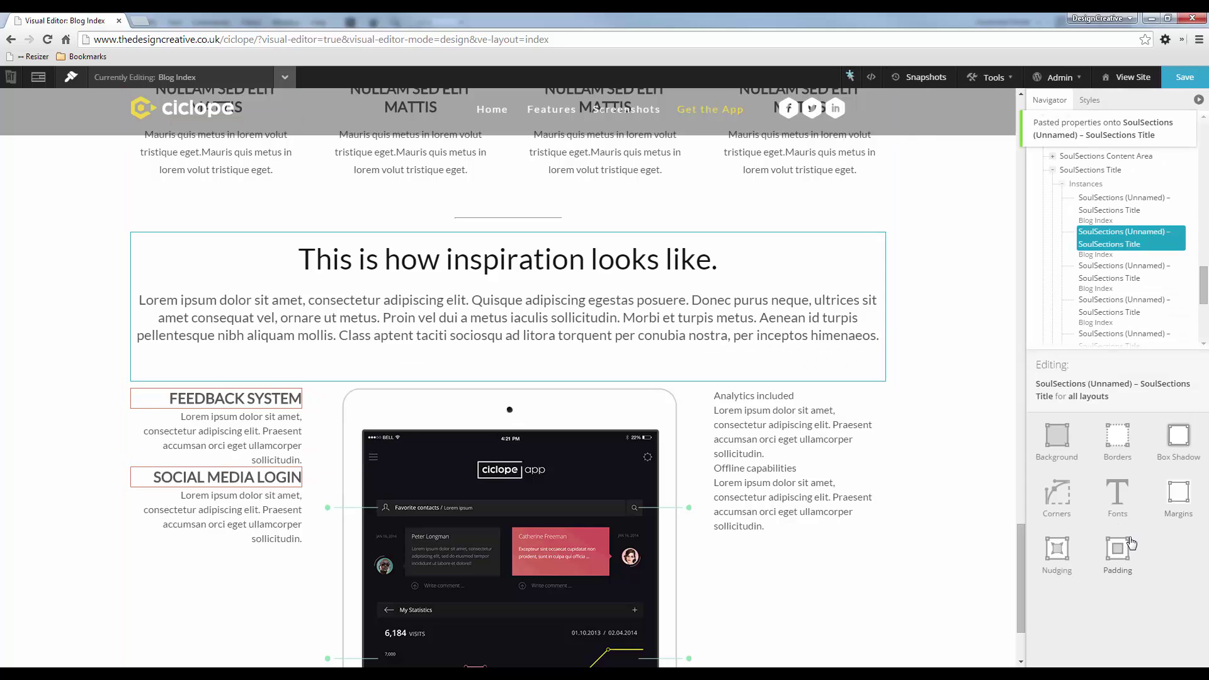
Set both the capitalization and the font styling of the "Feedback system" and "Social media login" titles to Normal.
{"action": "left_click", "coordinate": [1119, 504]}
{"action": "scroll", "coordinate": [1118, 544], "scroll_direction": "down", "scroll_amount": 2}
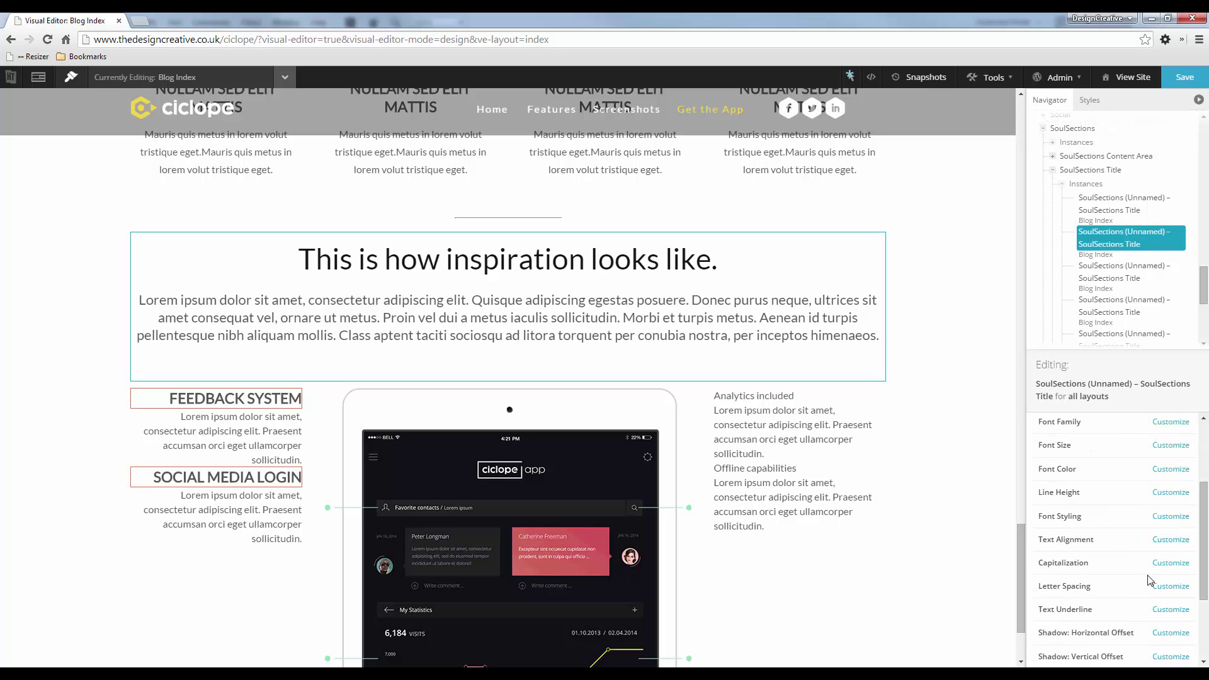
{"action": "left_click", "coordinate": [1169, 564]}
{"action": "left_click", "coordinate": [1167, 565]}
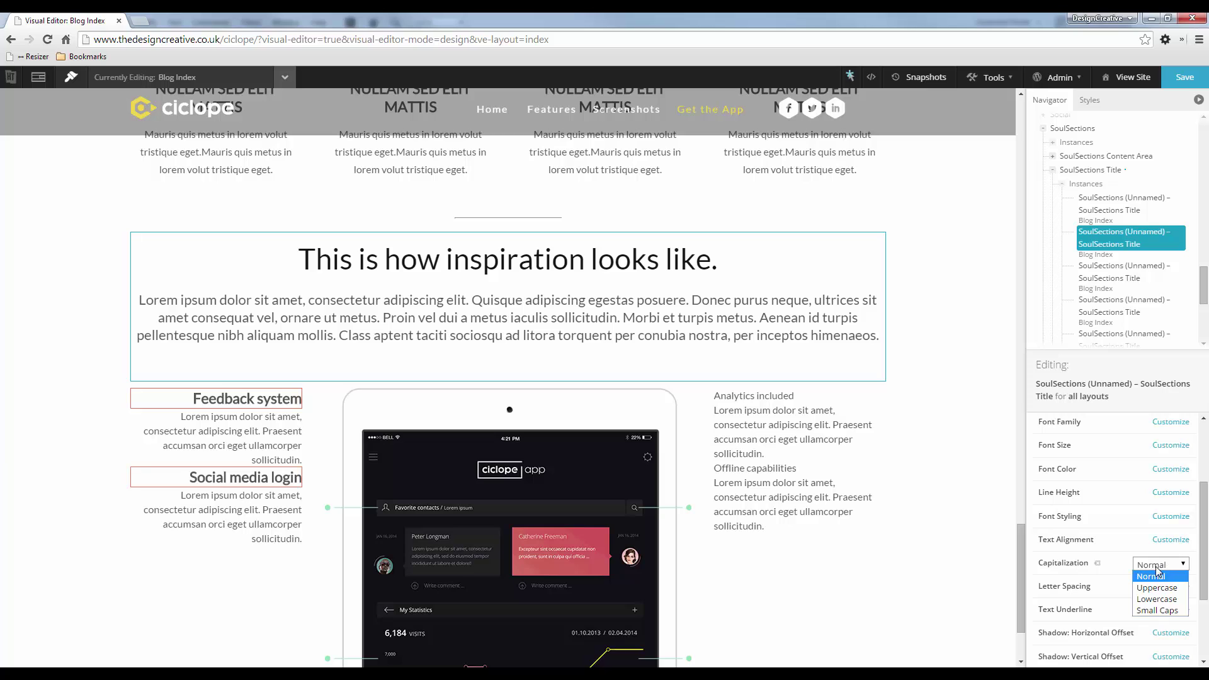
{"action": "left_click", "coordinate": [1137, 516]}
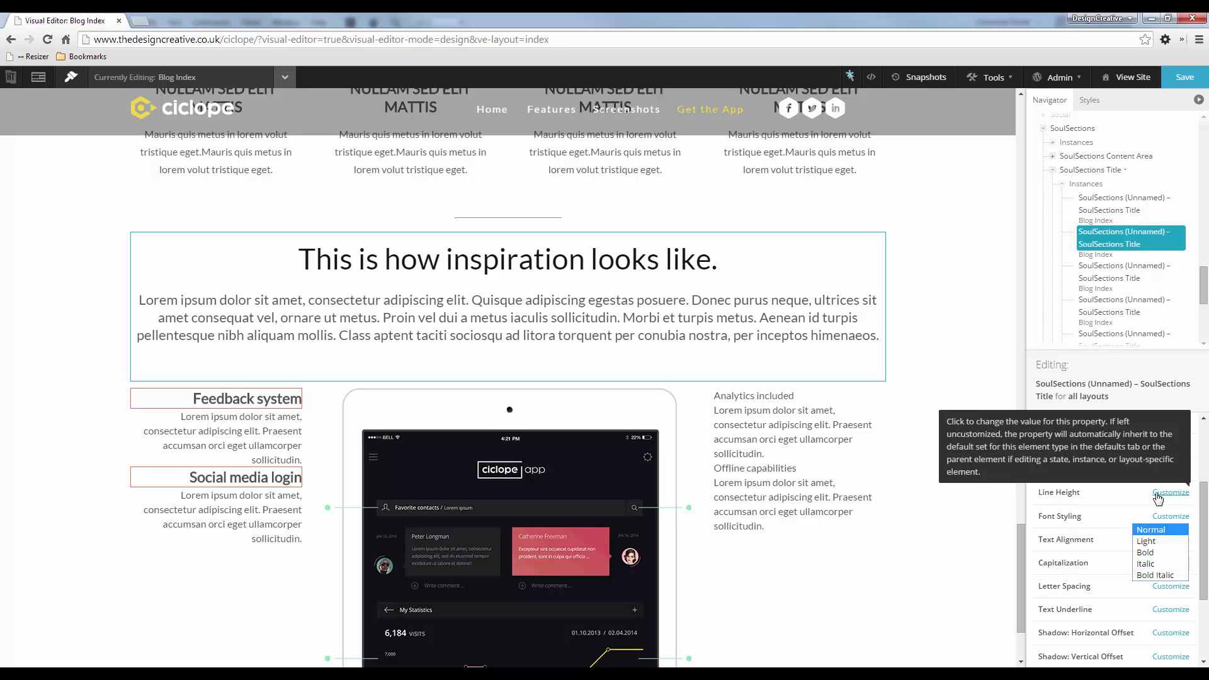
{"action": "left_click", "coordinate": [1138, 531]}
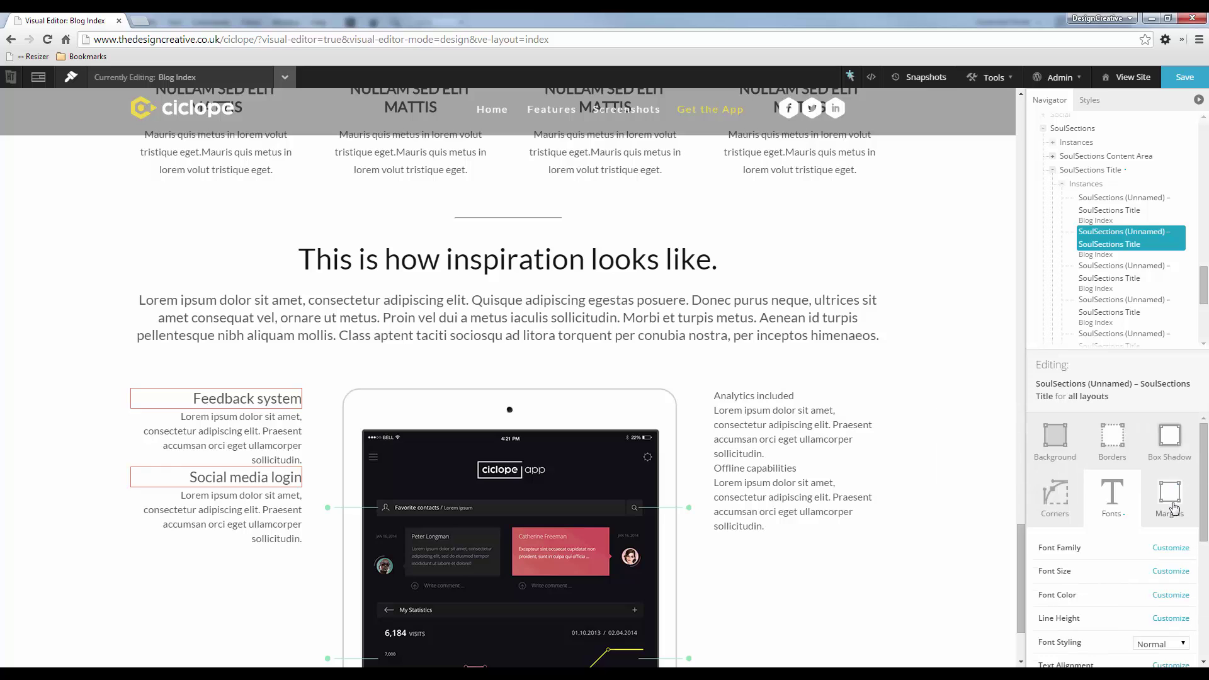
Set the bottom margin of the "Feedback system" and "Social media login" titles to 10 px.
{"action": "left_click", "coordinate": [1171, 501]}
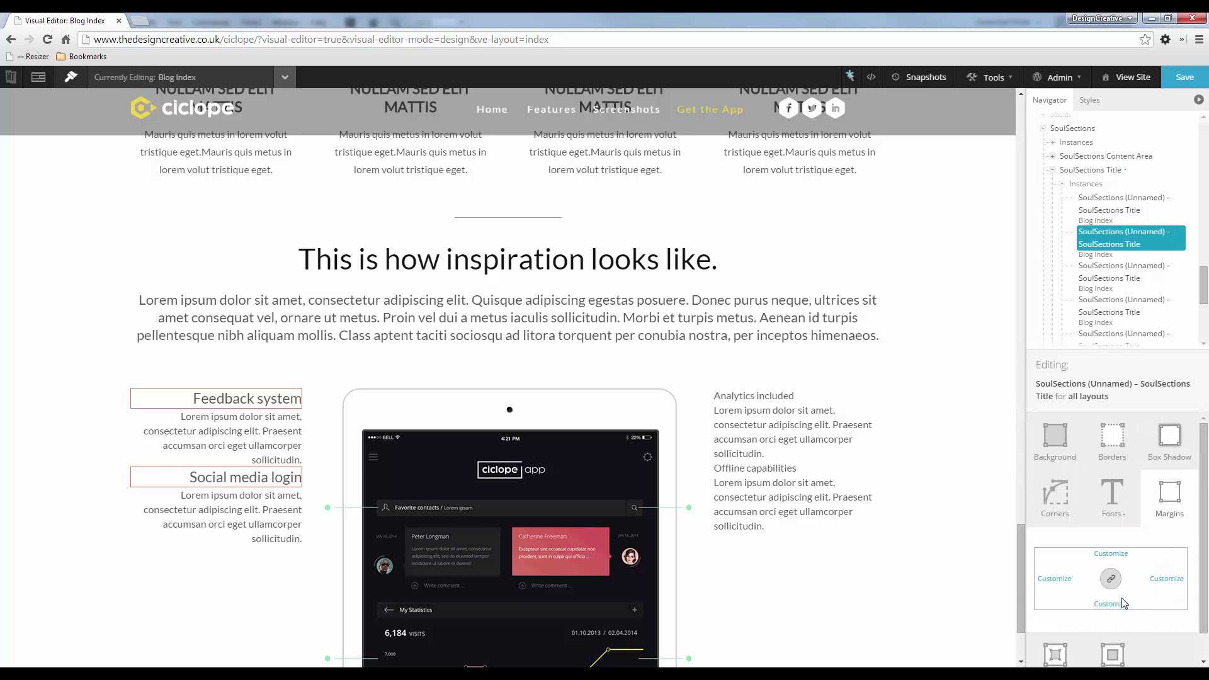
{"action": "left_click", "coordinate": [1092, 612]}
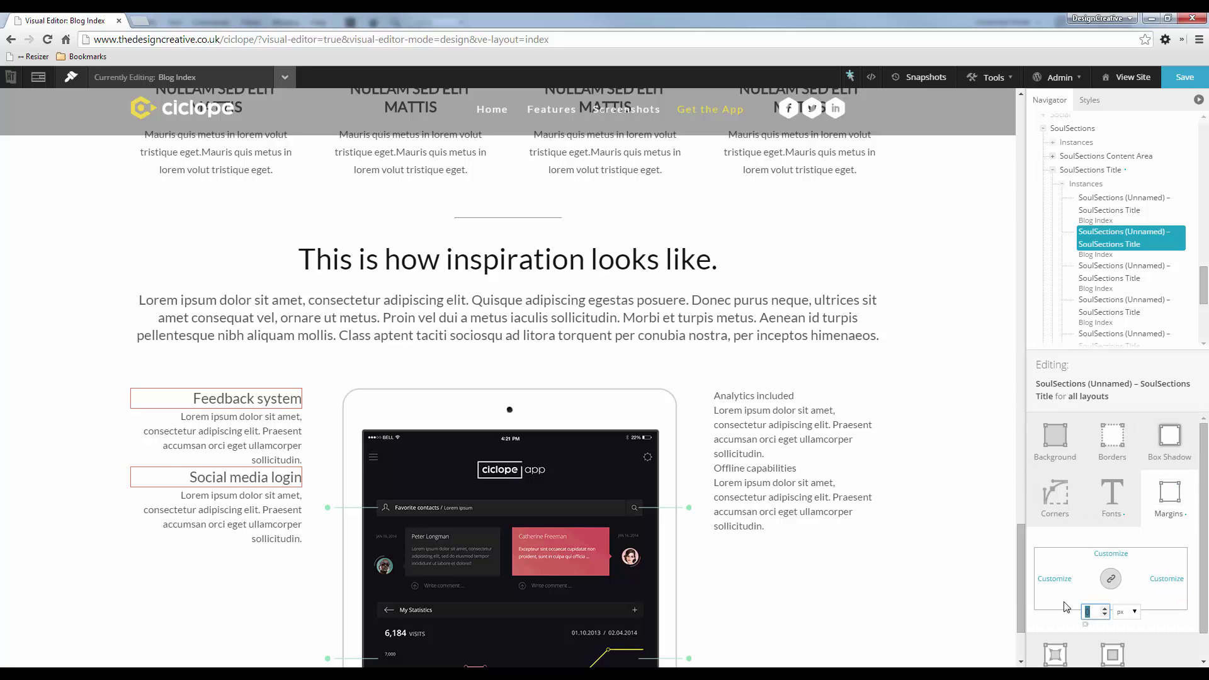
{"action": "type", "text": "10"}
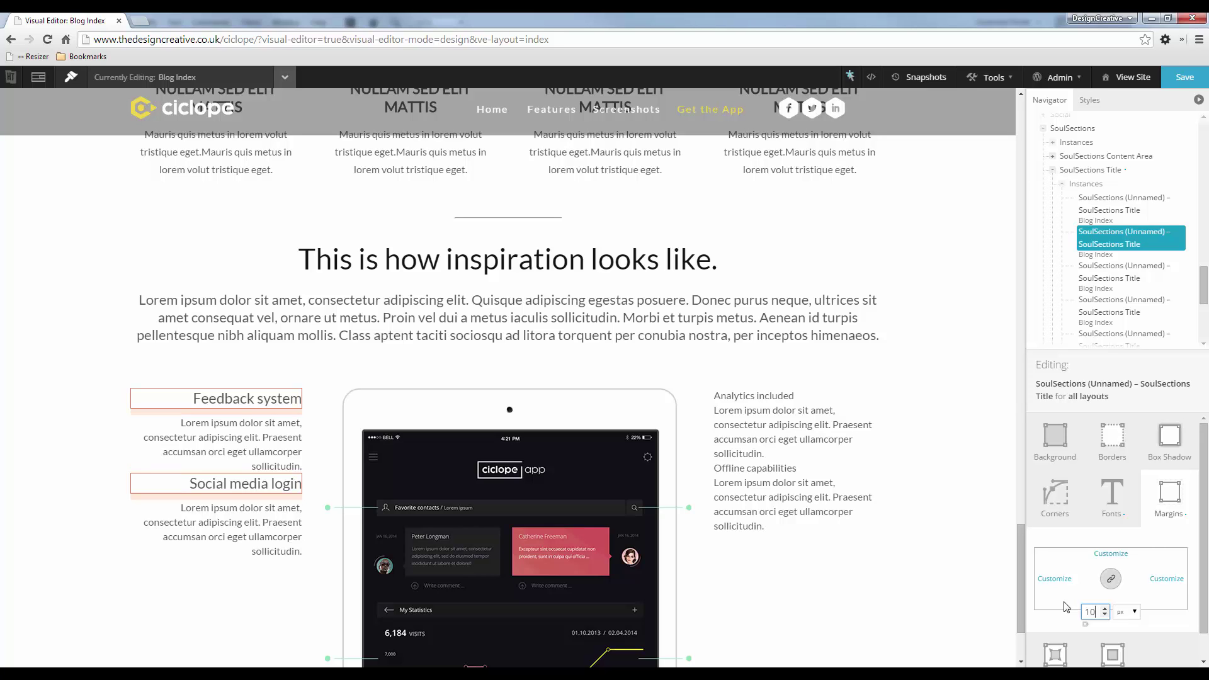
Copy the style properties of the "Feedback system" titles onto the "Analytics included" and "Offline capabilities" titles.
{"action": "left_click", "coordinate": [1111, 497]}
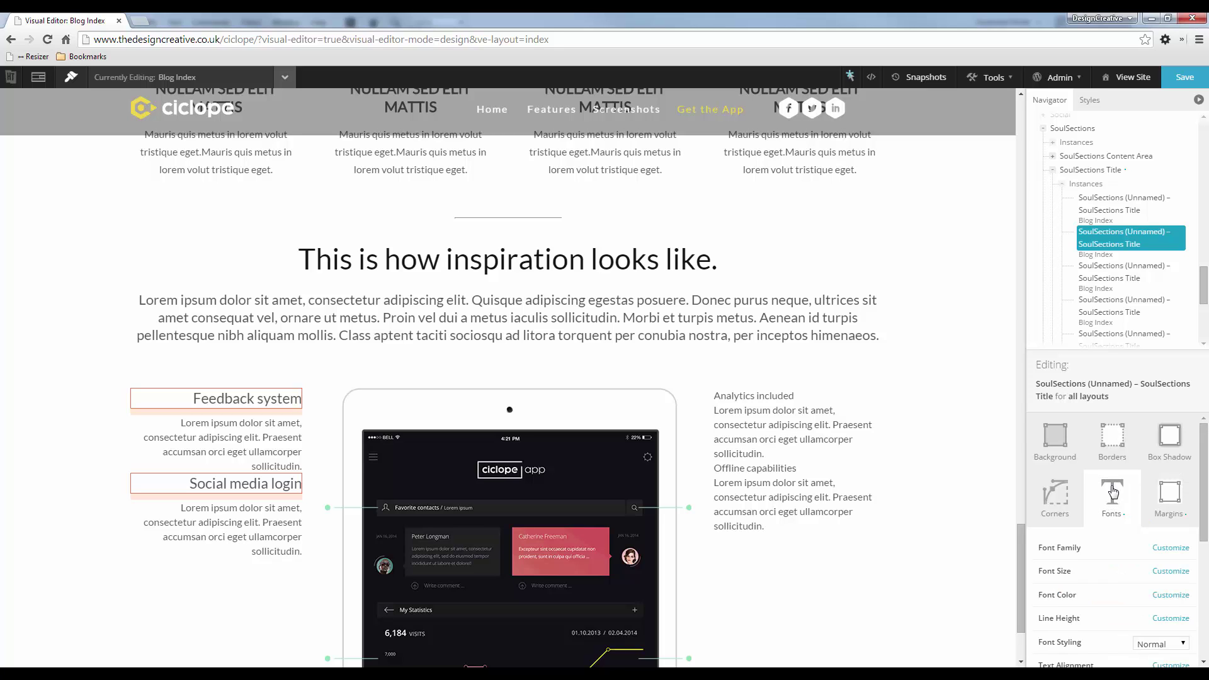
{"action": "right_click", "coordinate": [760, 403]}
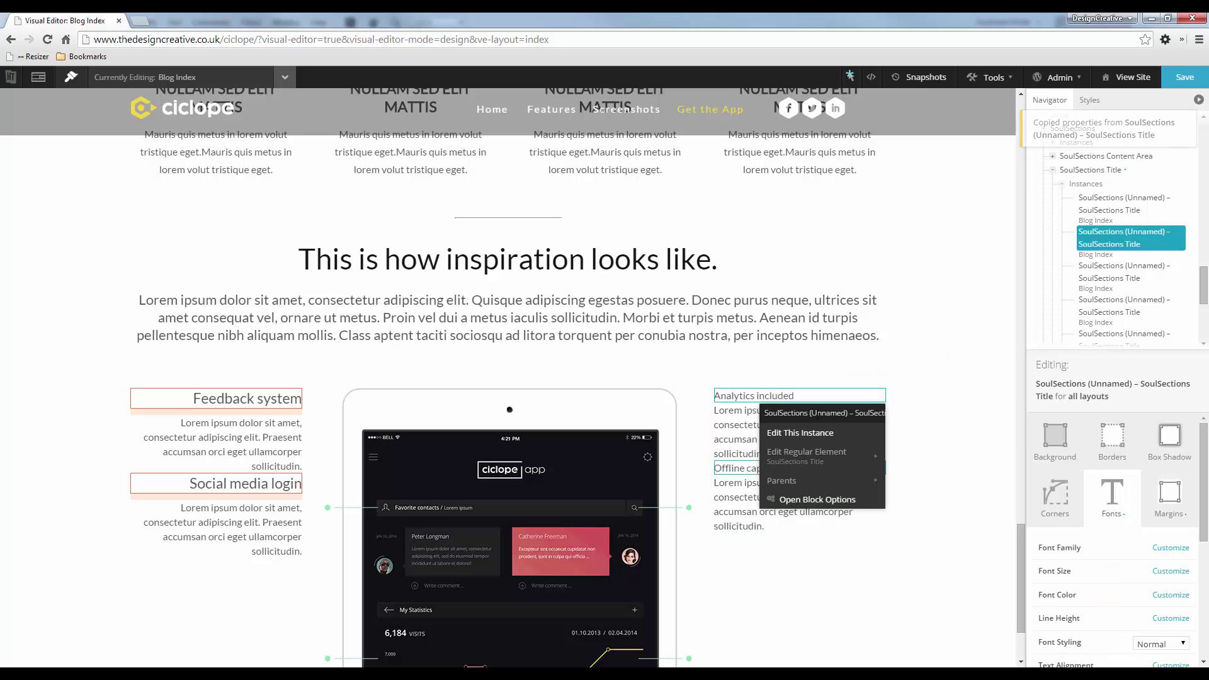
{"action": "left_click", "coordinate": [808, 434]}
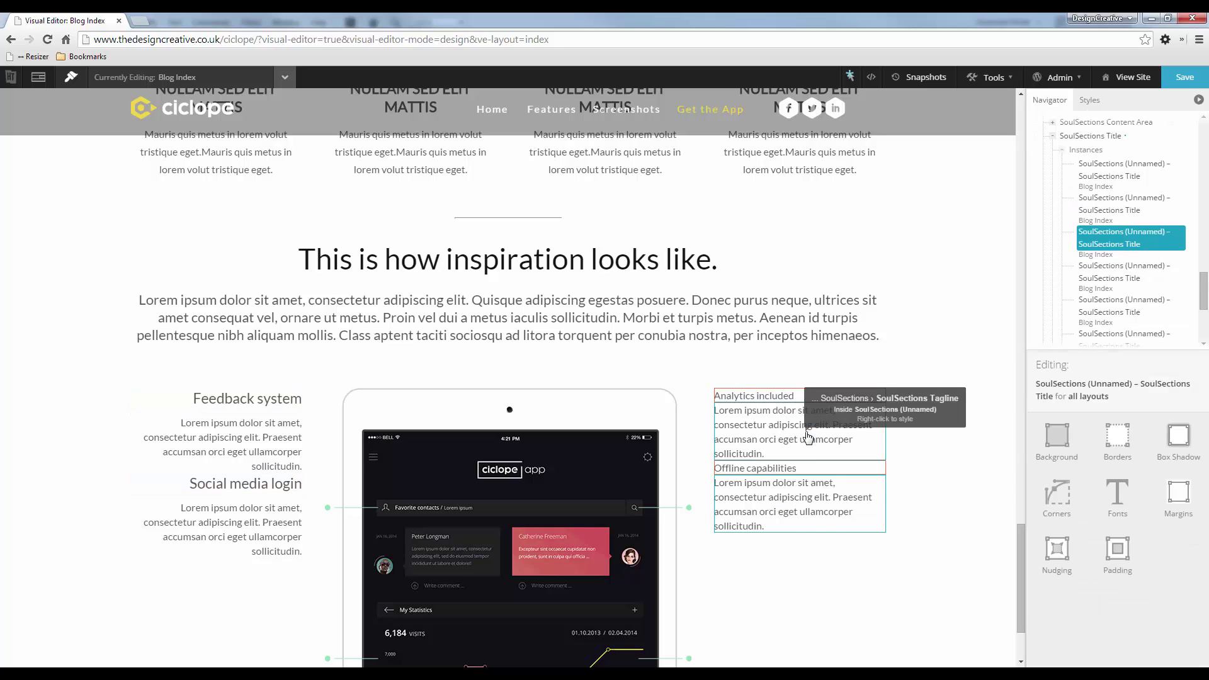
{"action": "key", "text": "ctrl+v"}
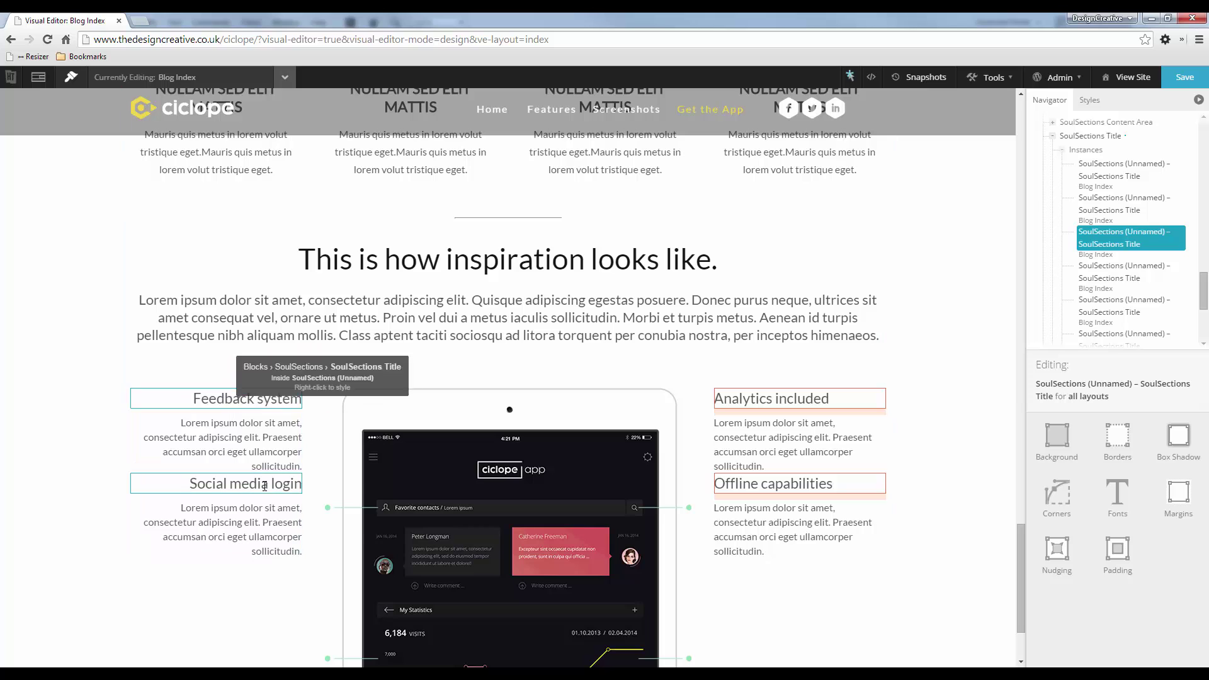
Set the top margin of the block holding "Feedback system" and "Social media login" to 170 px.
{"action": "scroll", "coordinate": [370, 508], "scroll_direction": "down", "scroll_amount": 1}
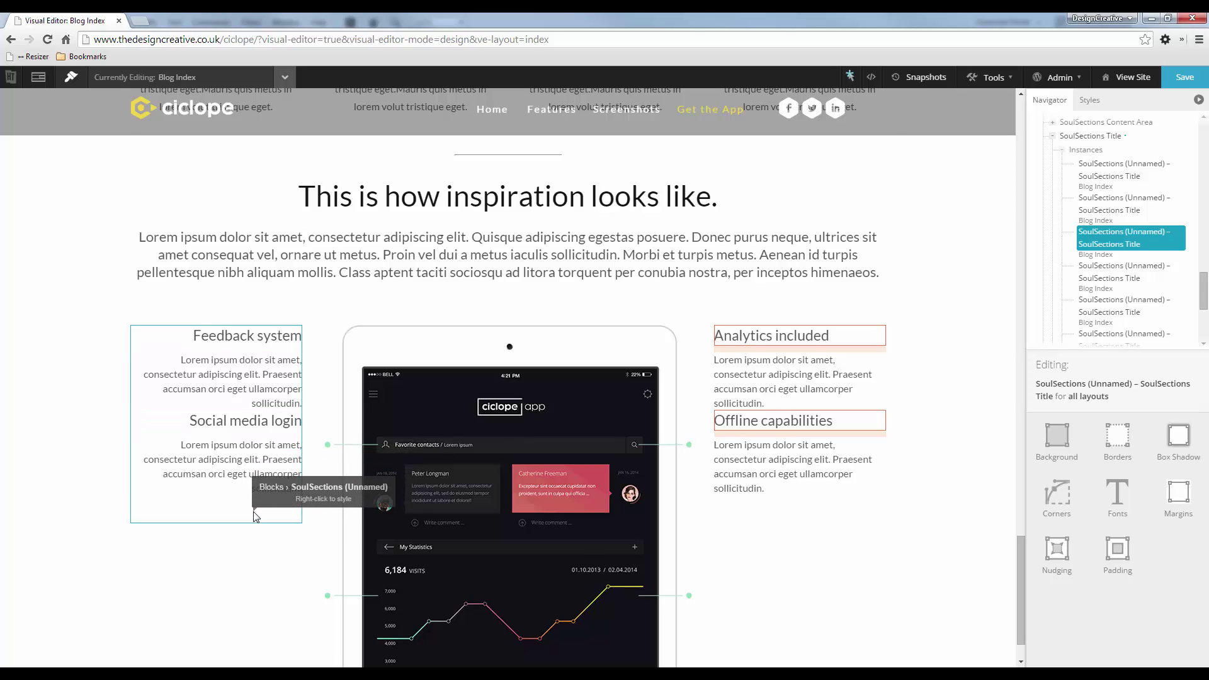
{"action": "right_click", "coordinate": [252, 513]}
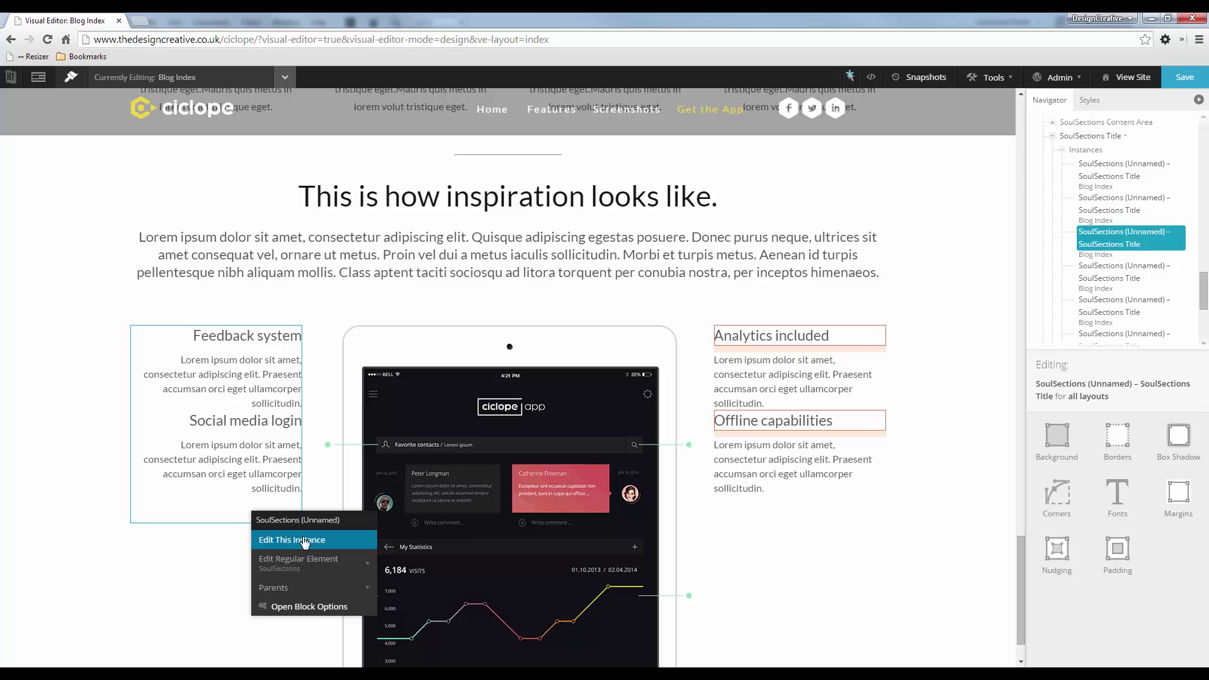
{"action": "left_click", "coordinate": [305, 540]}
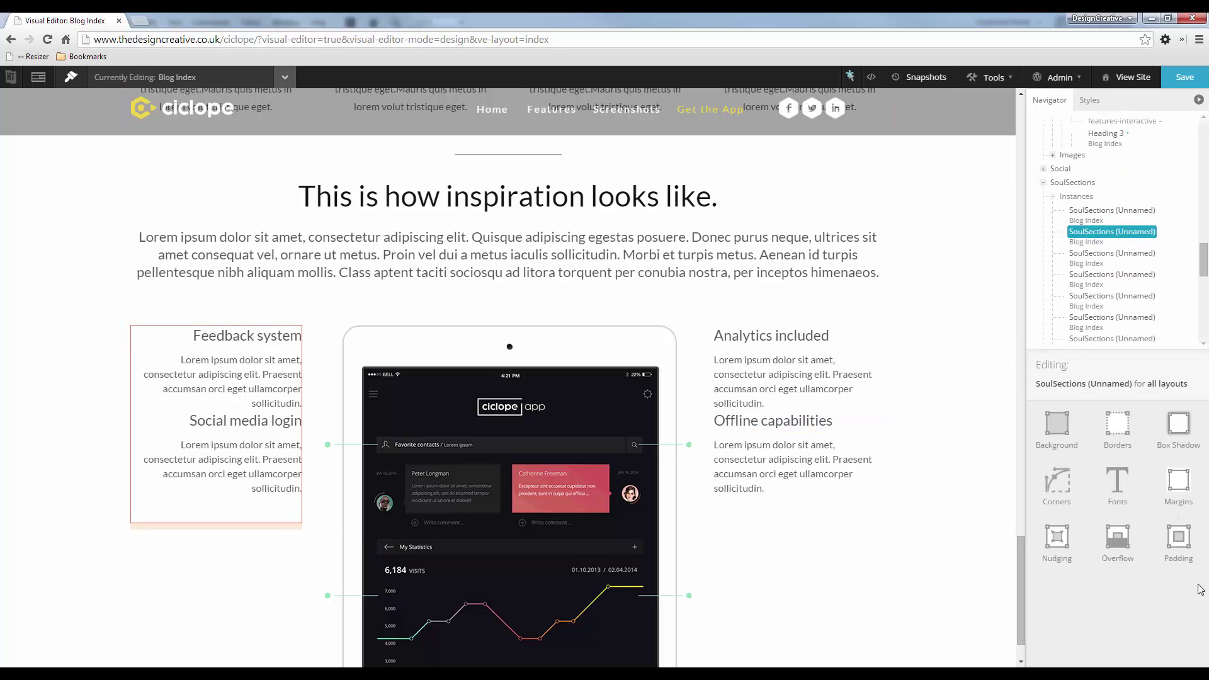
{"action": "left_click", "coordinate": [1179, 485]}
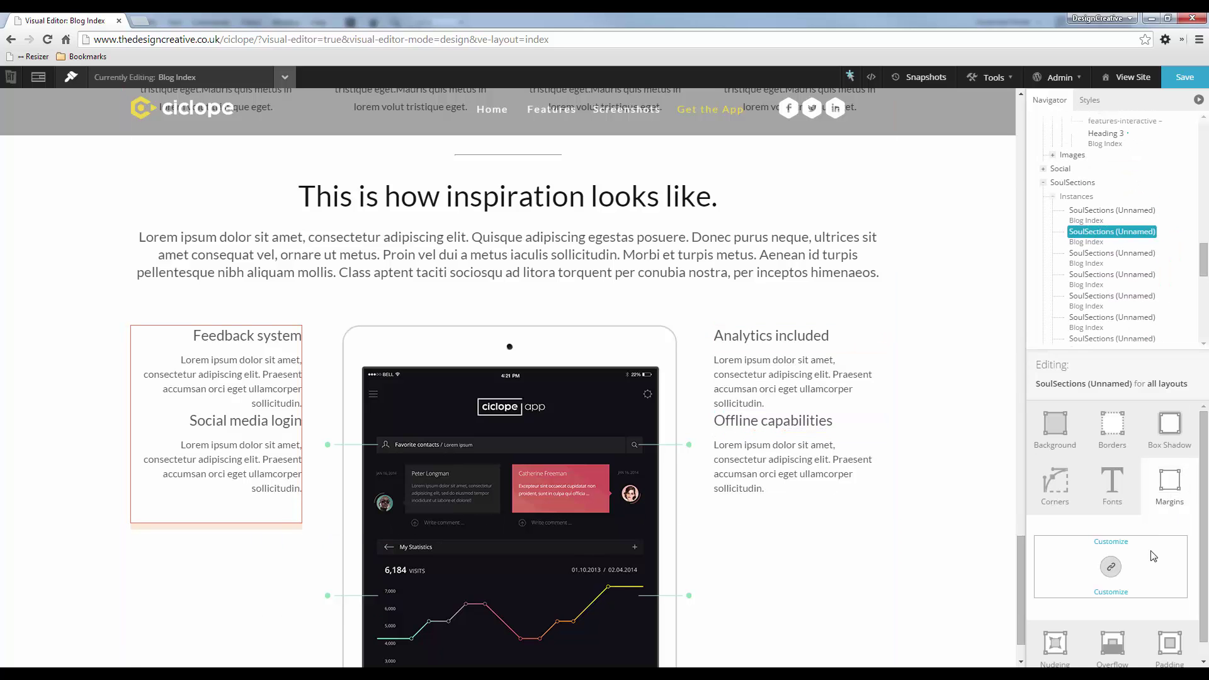
{"action": "left_click", "coordinate": [1111, 542]}
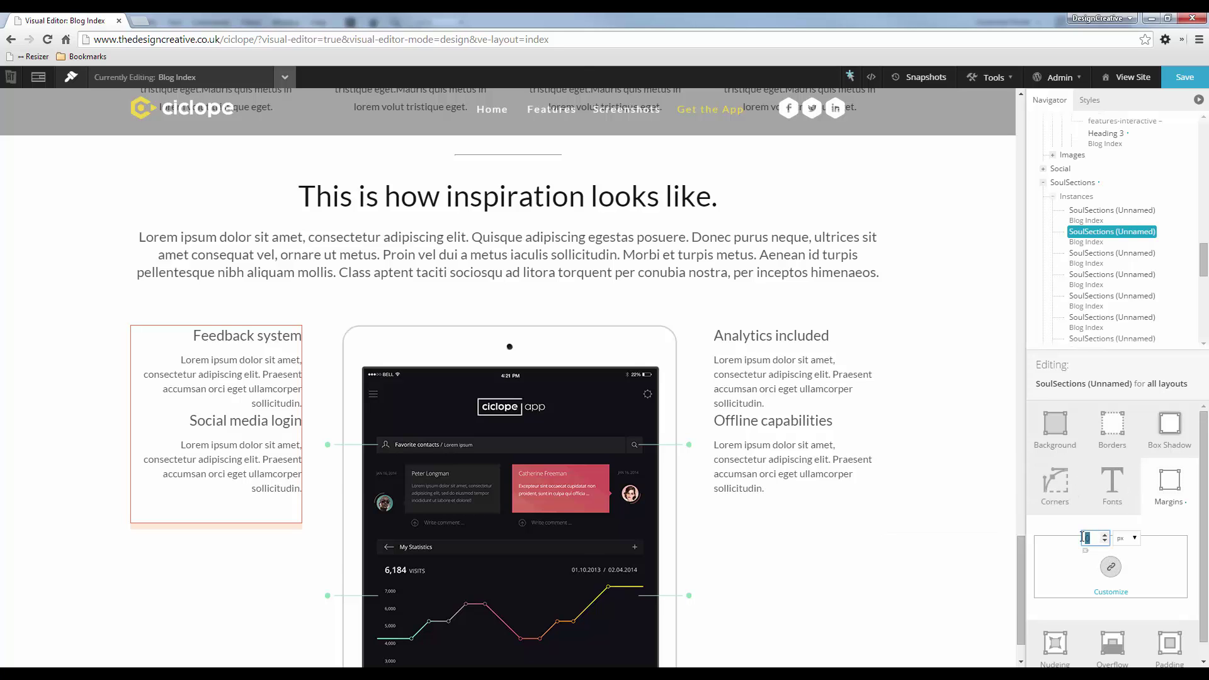
{"action": "type", "text": "150"}
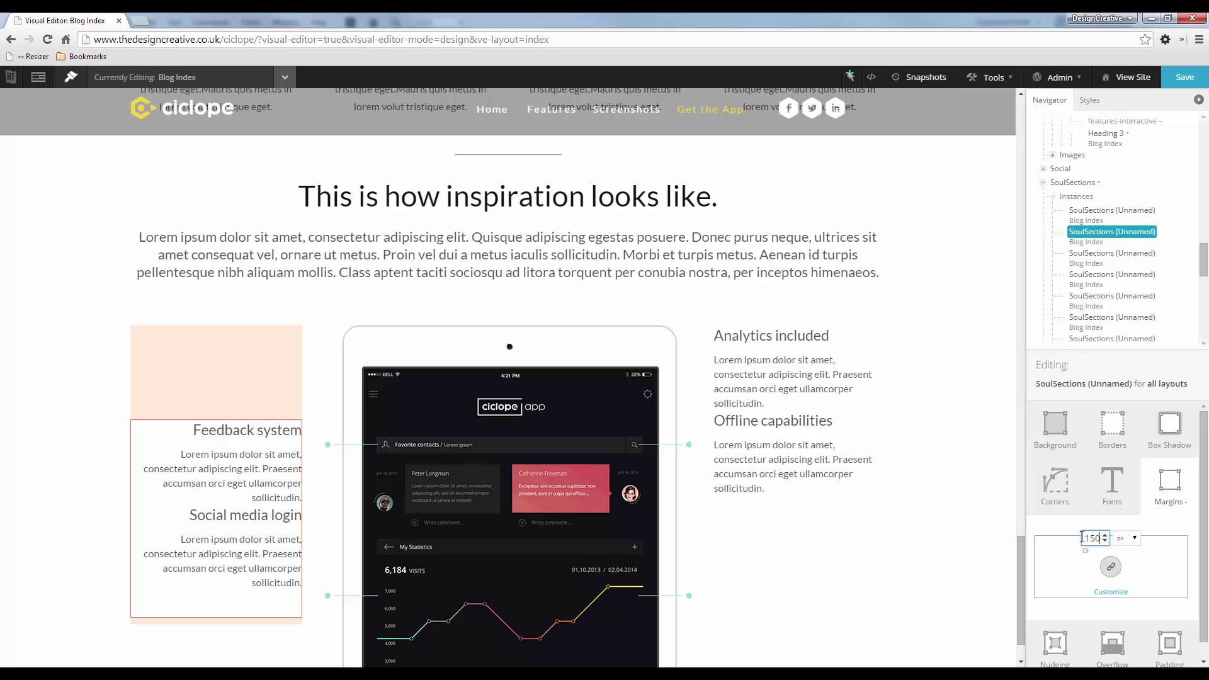
{"action": "key", "text": "BackSpace"}
{"action": "key", "text": "BackSpace"}
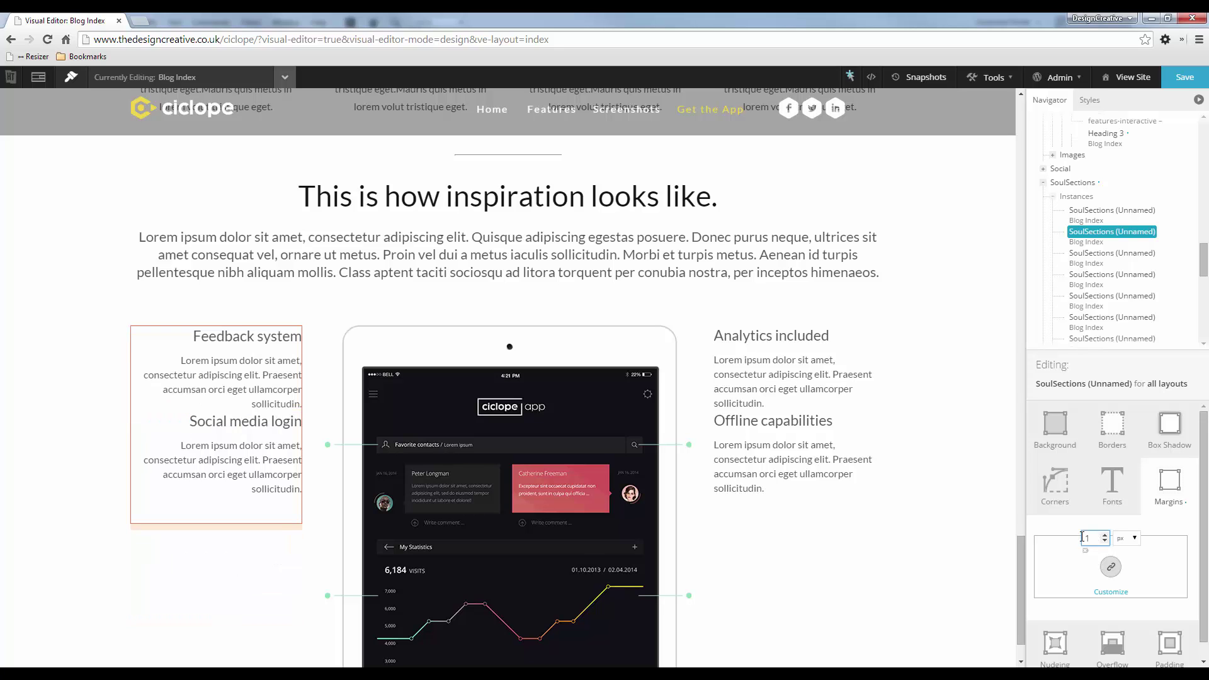
{"action": "type", "text": "70"}
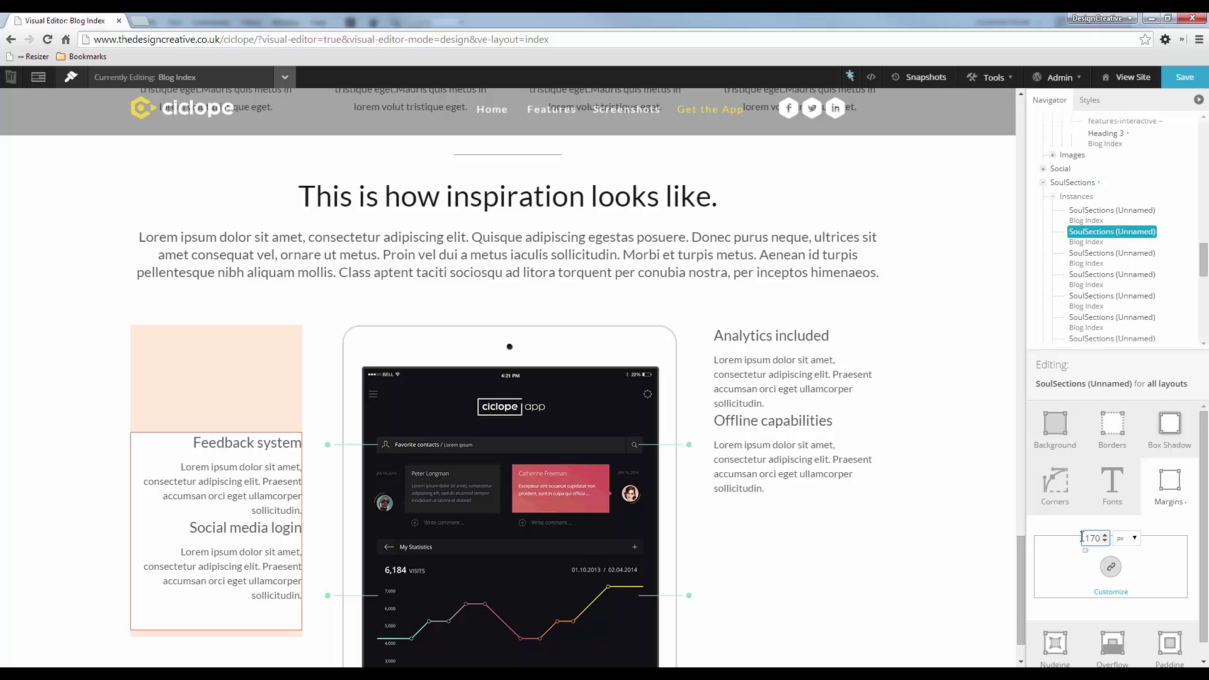
Copy the style properties of the "Feedback system" block onto the block holding "Analytics included" and "Offline capabilities".
{"action": "left_click", "coordinate": [1113, 477]}
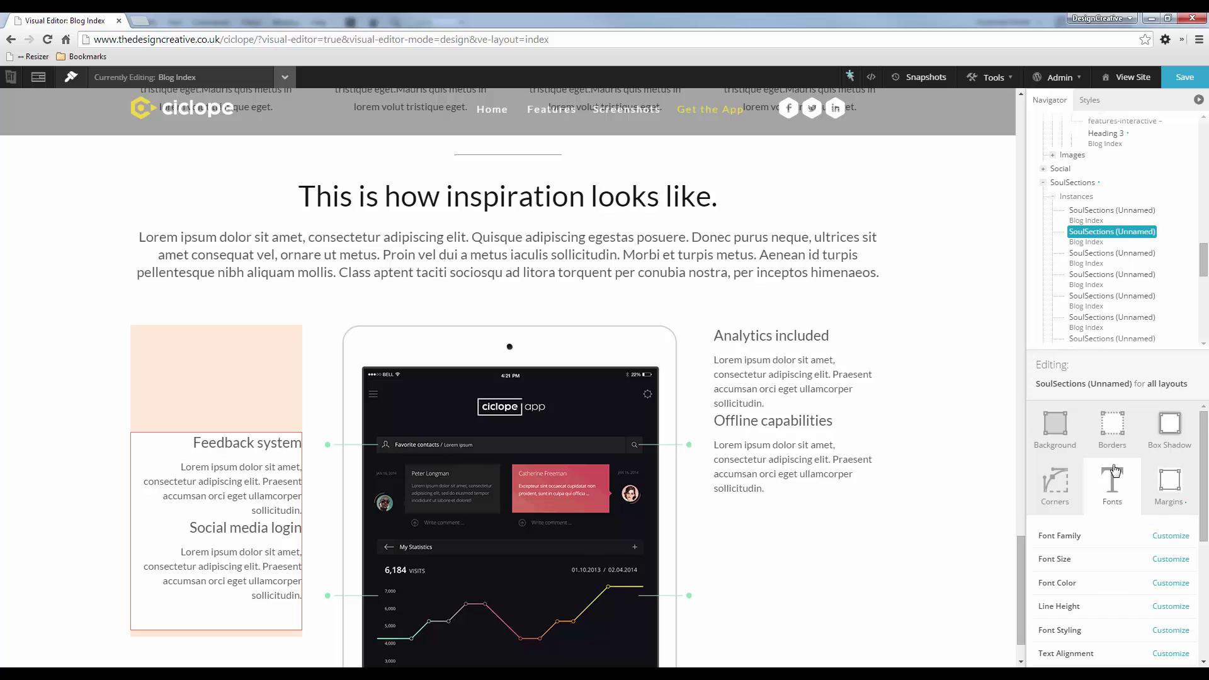
{"action": "key", "text": "ctrl+c"}
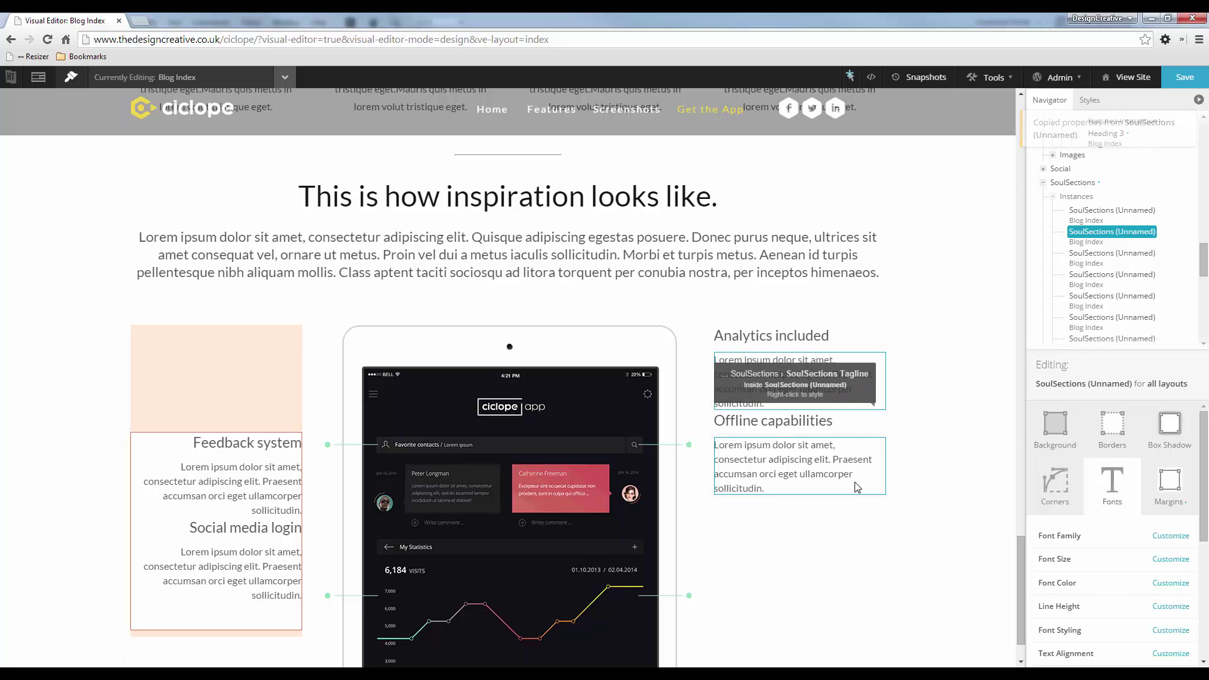
{"action": "right_click", "coordinate": [897, 520]}
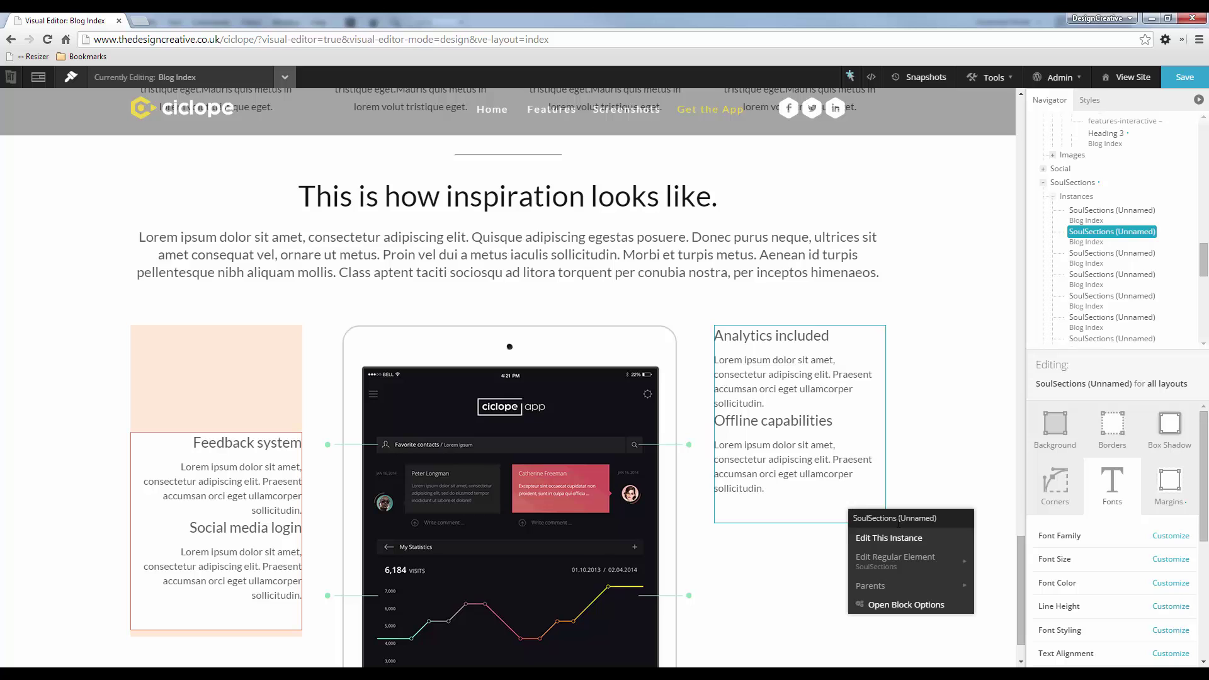
{"action": "left_click", "coordinate": [894, 538]}
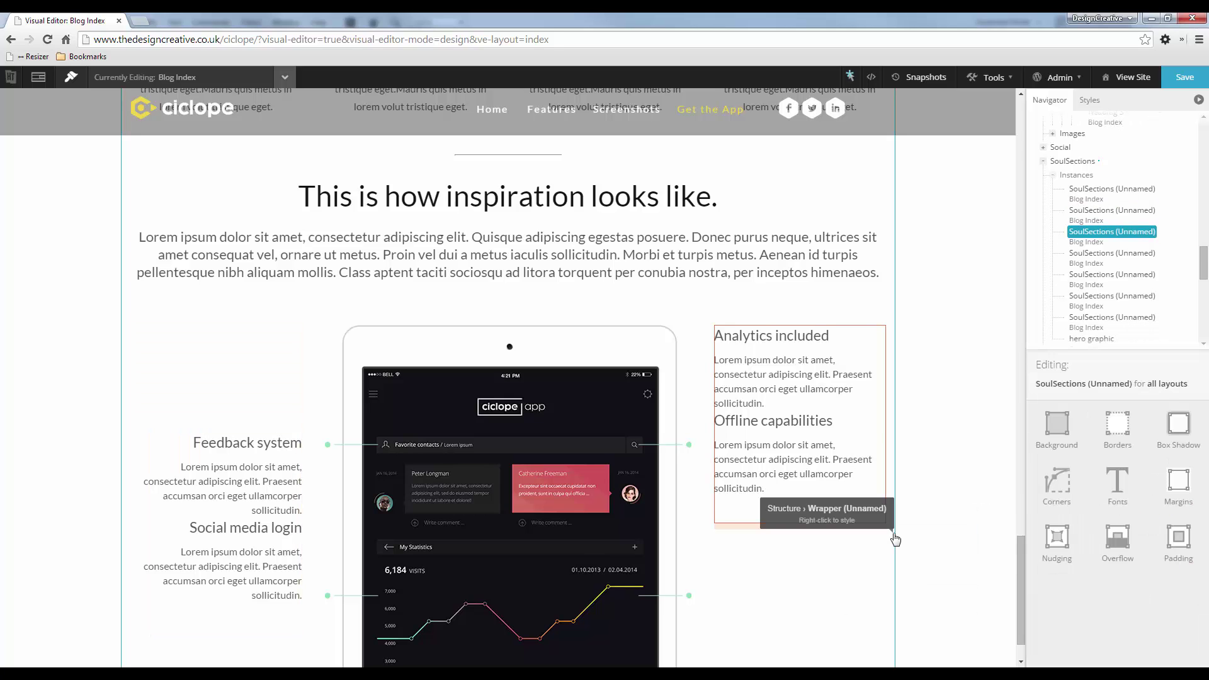
{"action": "key", "text": "ctrl+v"}
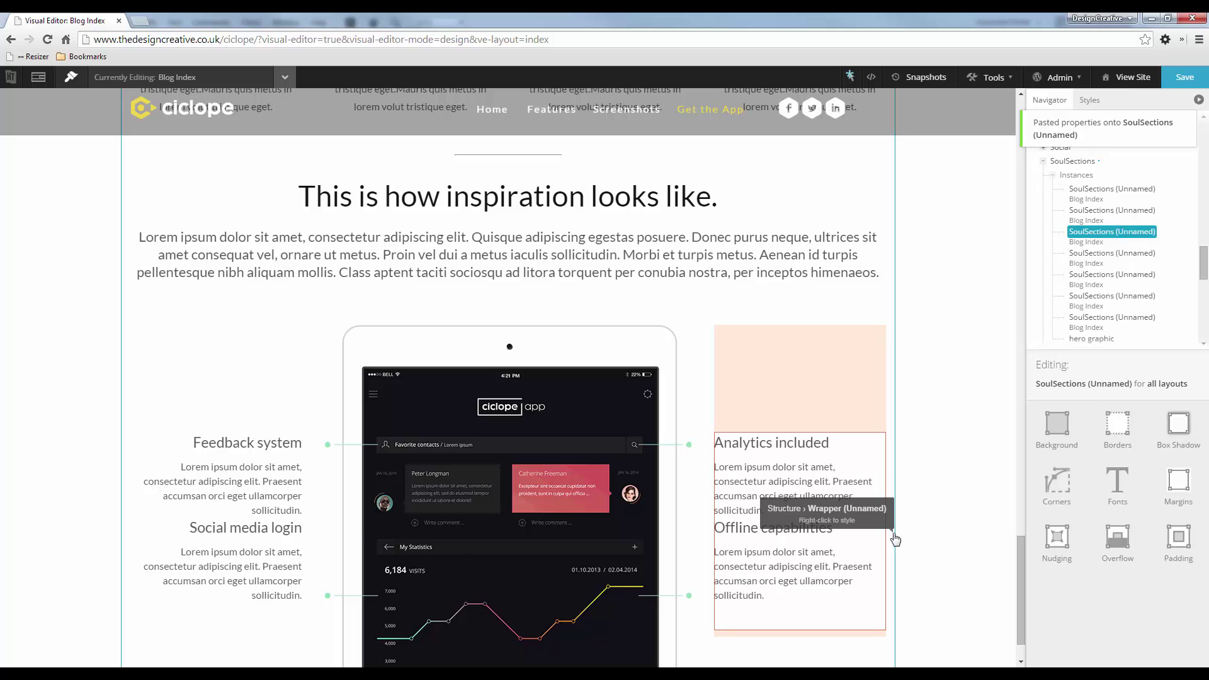
Set the bottom margin of the content areas around "Feedback system" and "Social media login" to 113 px.
{"action": "scroll", "coordinate": [462, 369], "scroll_direction": "down", "scroll_amount": 1}
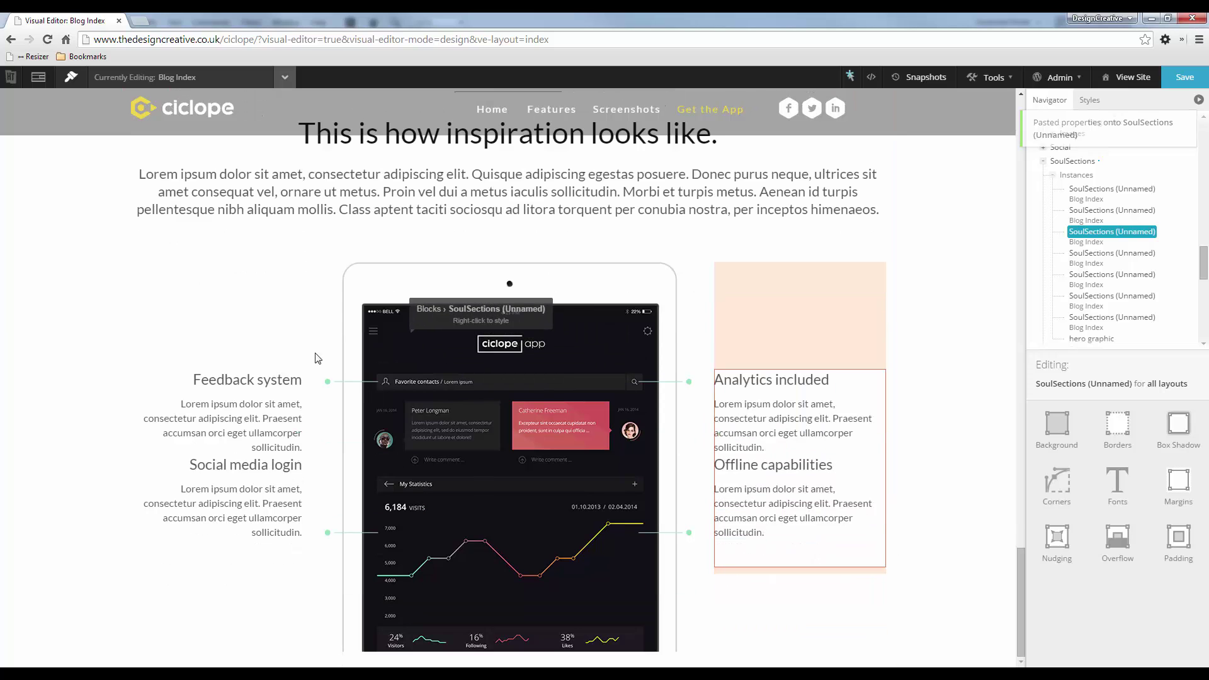
{"action": "right_click", "coordinate": [249, 382]}
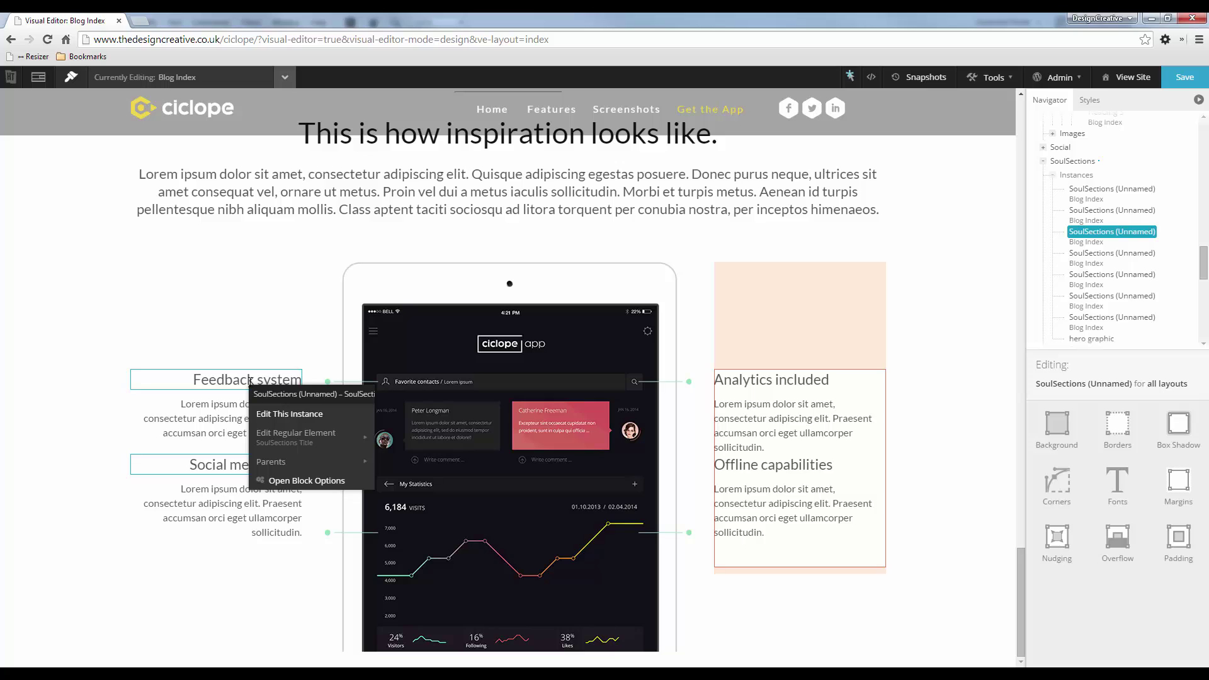
{"action": "mouse_move", "coordinate": [280, 468]}
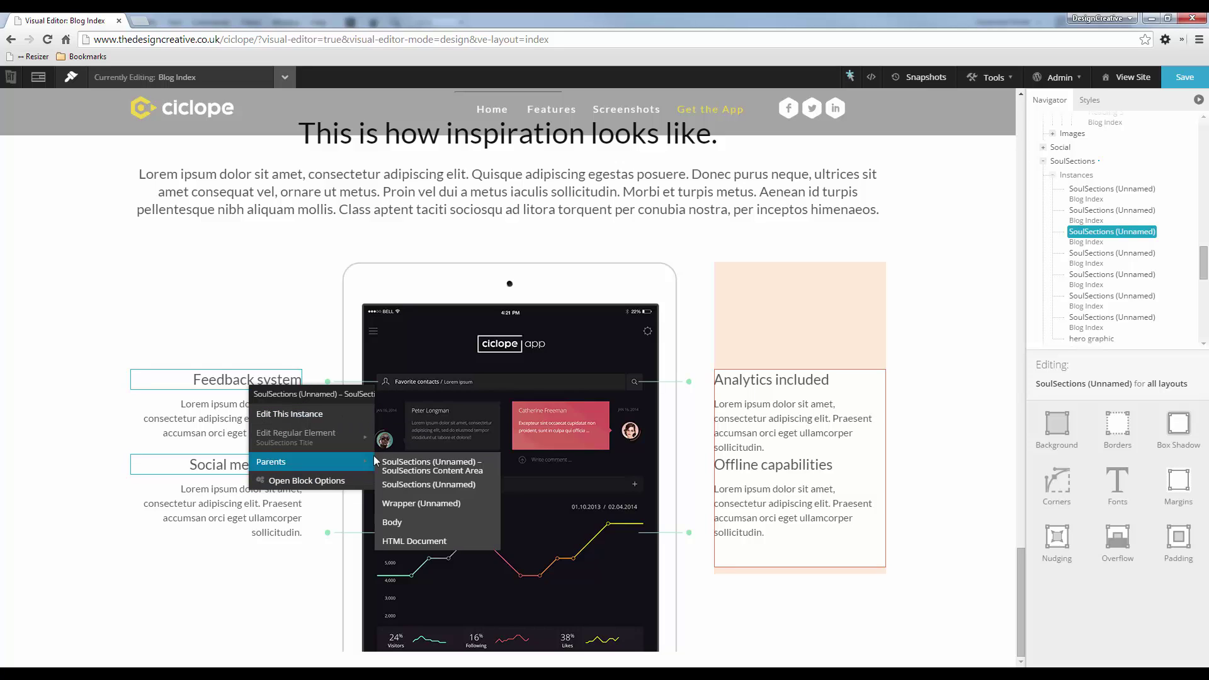
{"action": "left_click", "coordinate": [447, 469]}
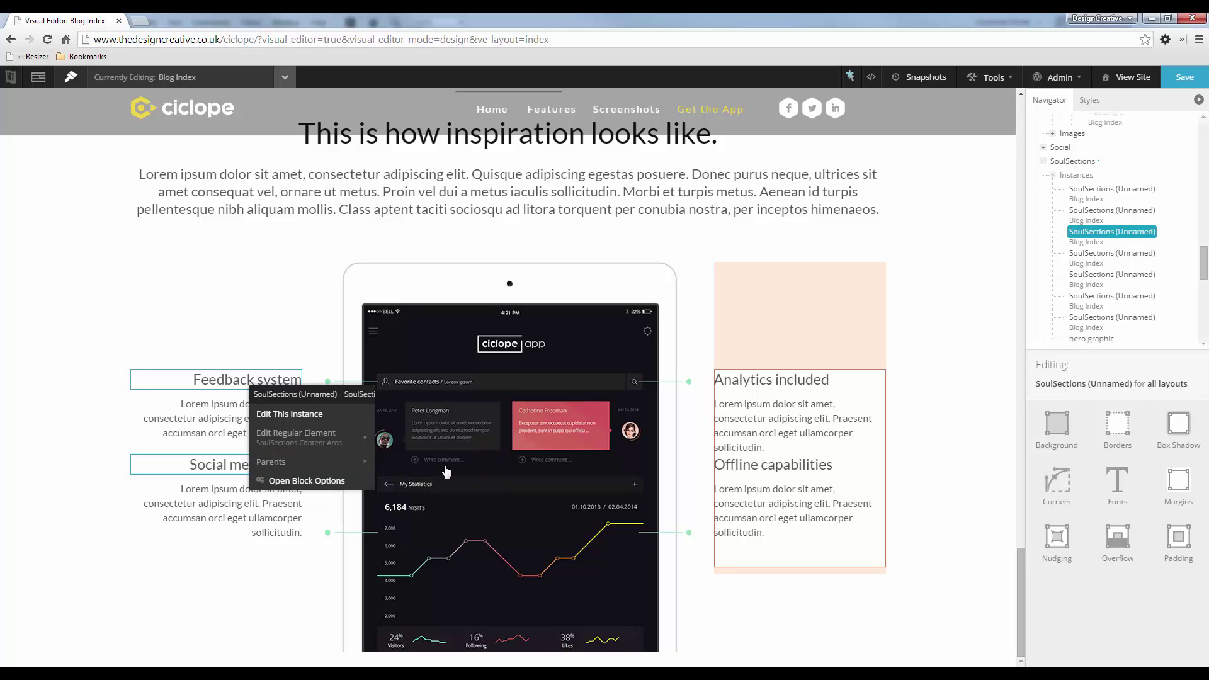
{"action": "left_click", "coordinate": [313, 415]}
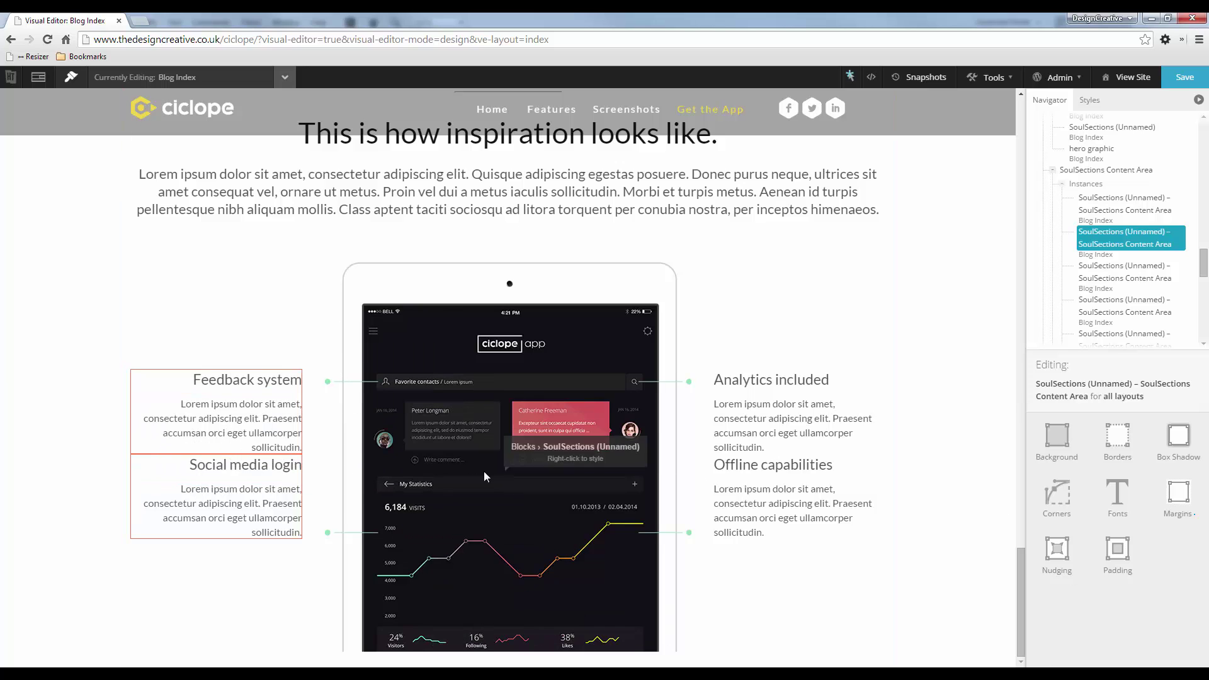
{"action": "left_click", "coordinate": [1177, 507]}
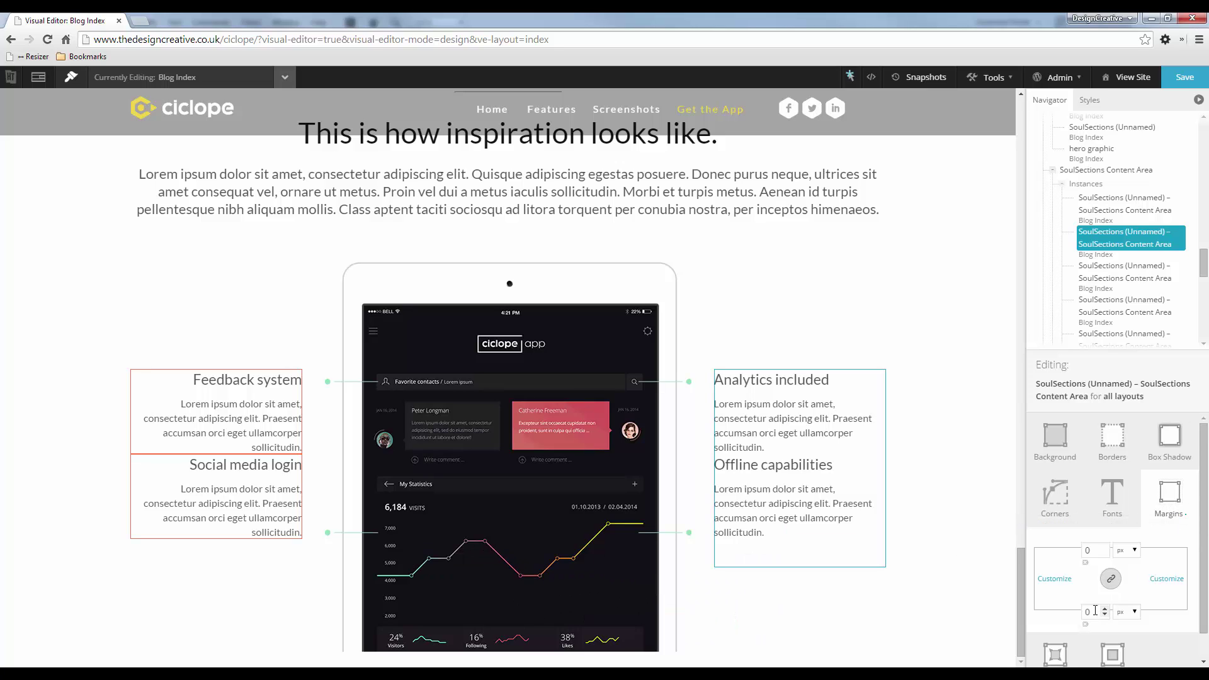
{"action": "left_click_drag", "start_coordinate": [1094, 610], "coordinate": [1073, 610]}
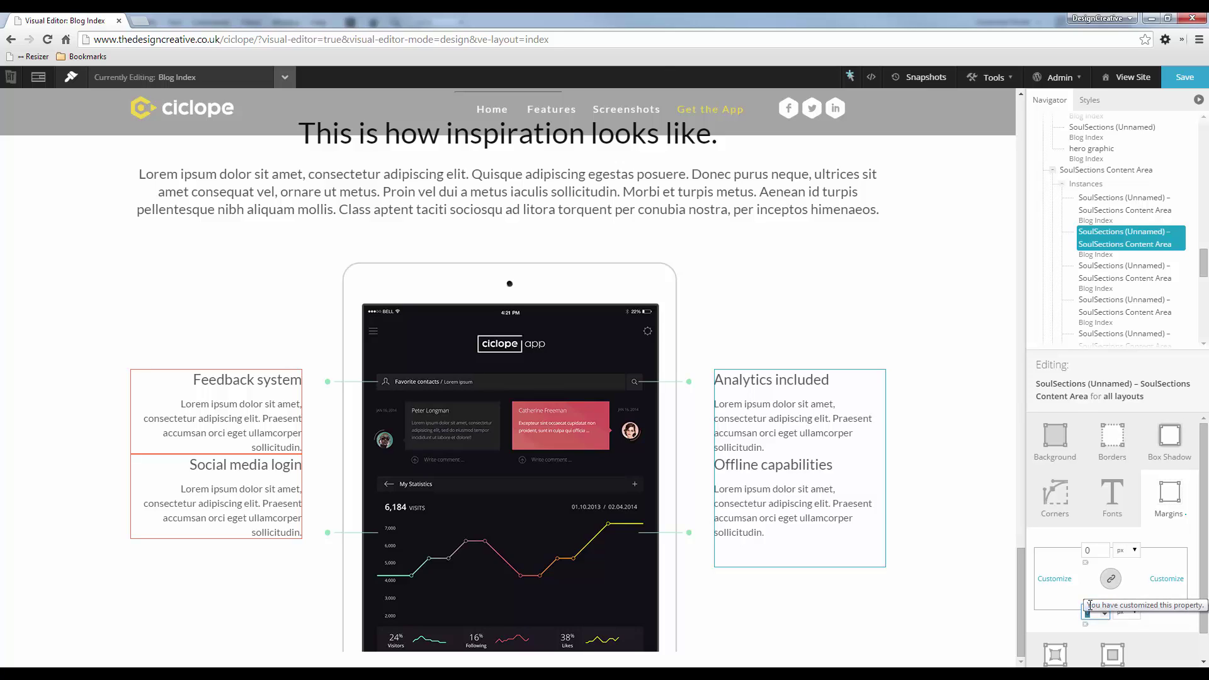
{"action": "type", "text": "170"}
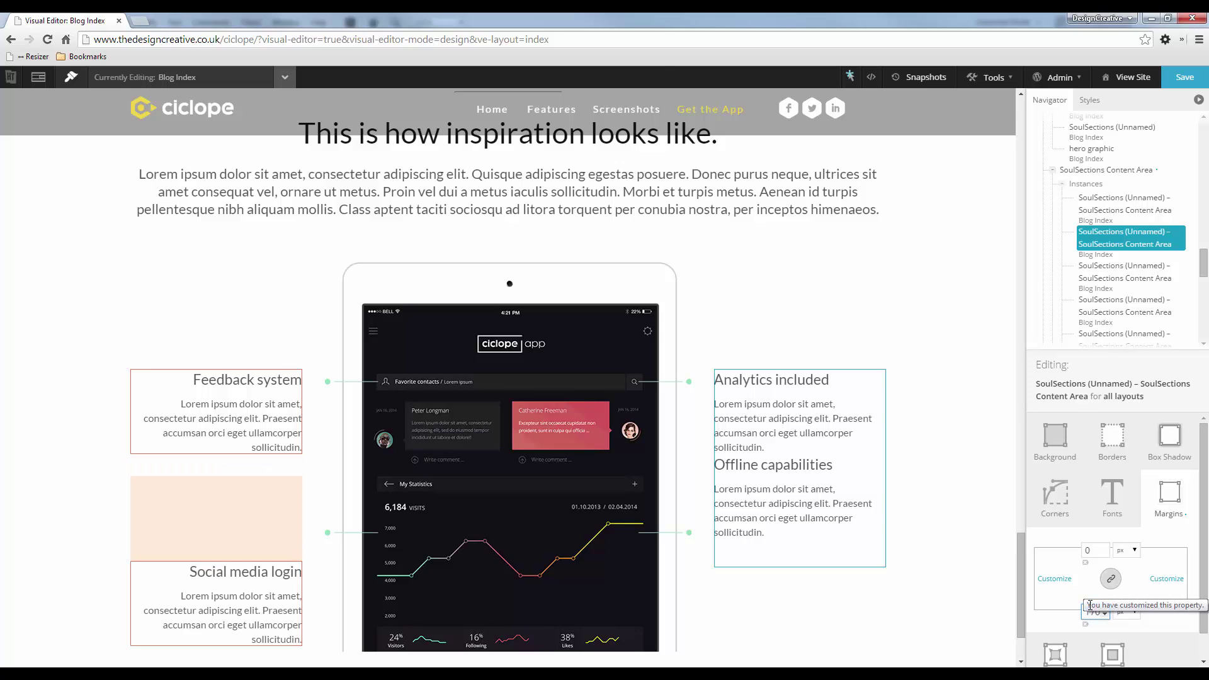
{"action": "key", "text": "BackSpace"}
{"action": "key", "text": "BackSpace"}
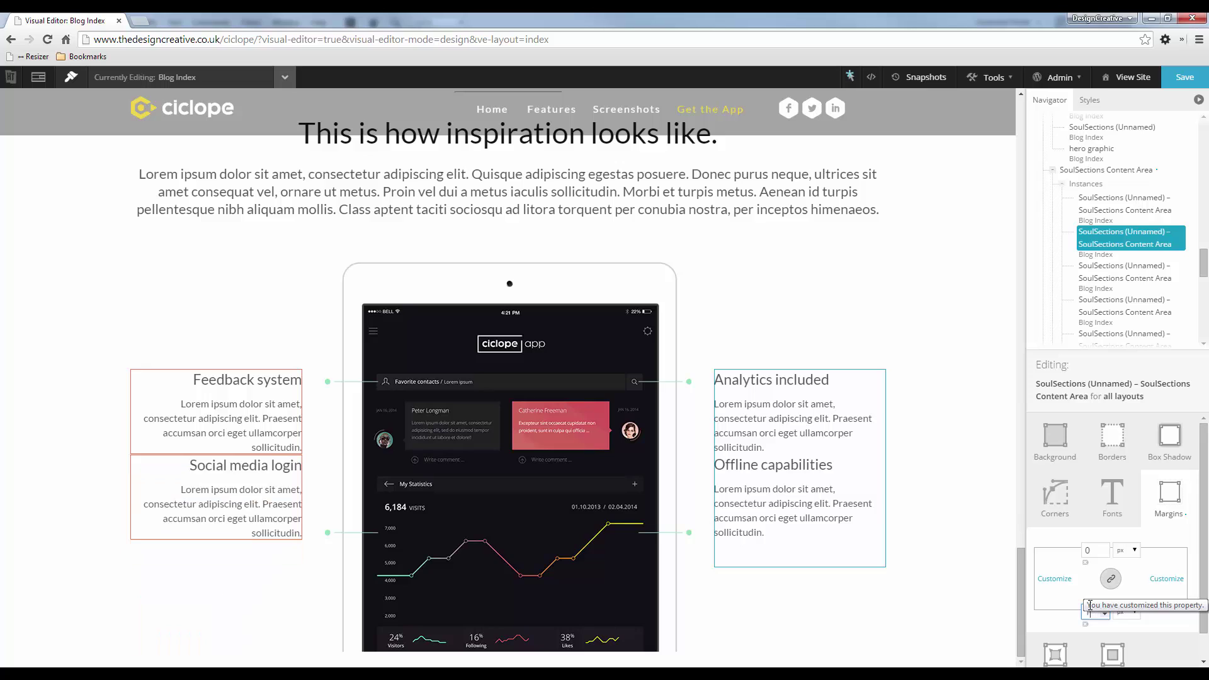
{"action": "type", "text": "30"}
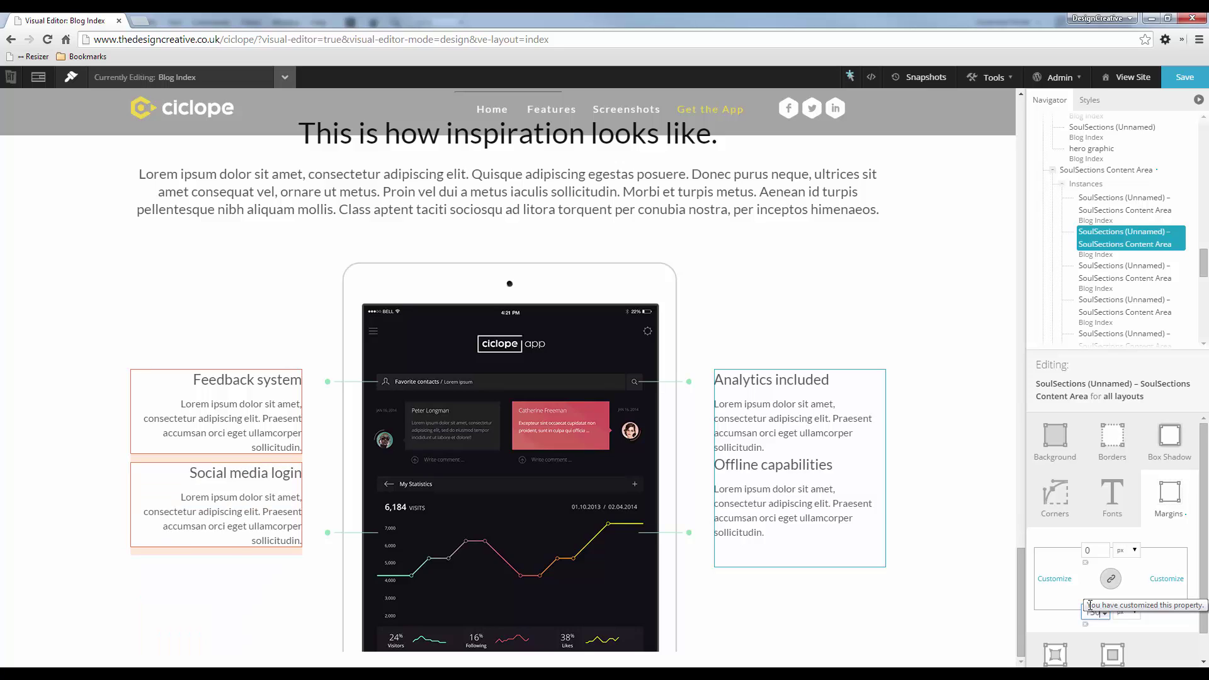
{"action": "key", "text": "BackSpace"}
{"action": "key", "text": "BackSpace"}
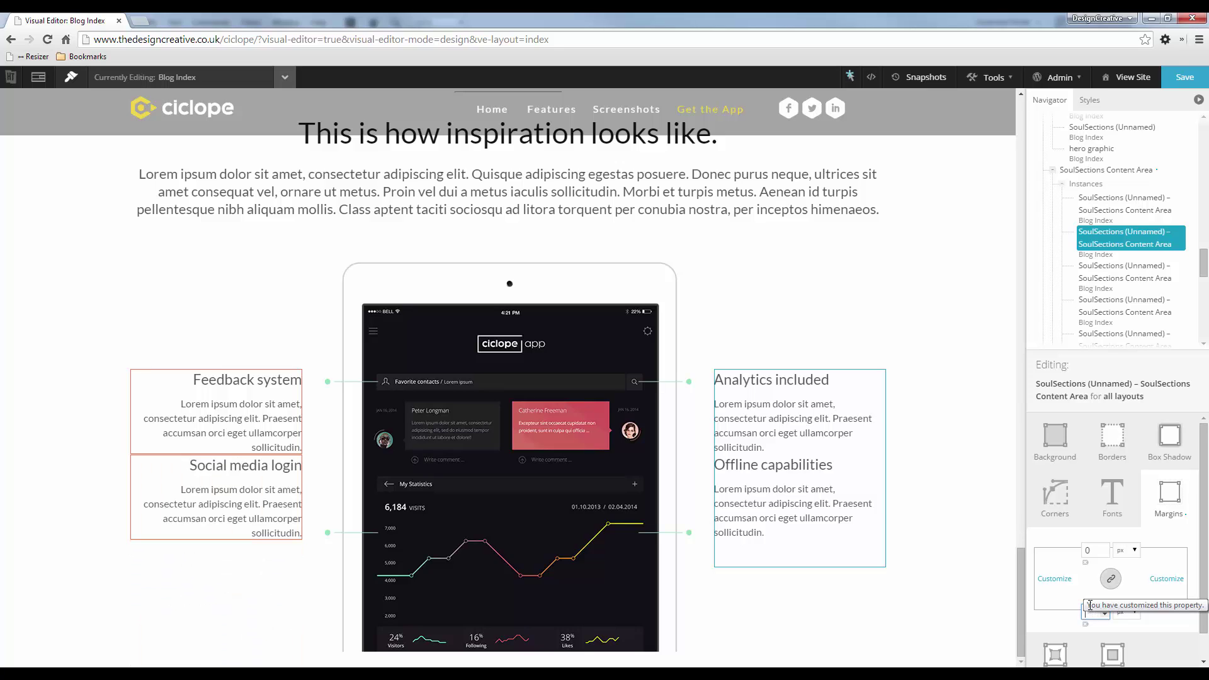
{"action": "type", "text": "0"}
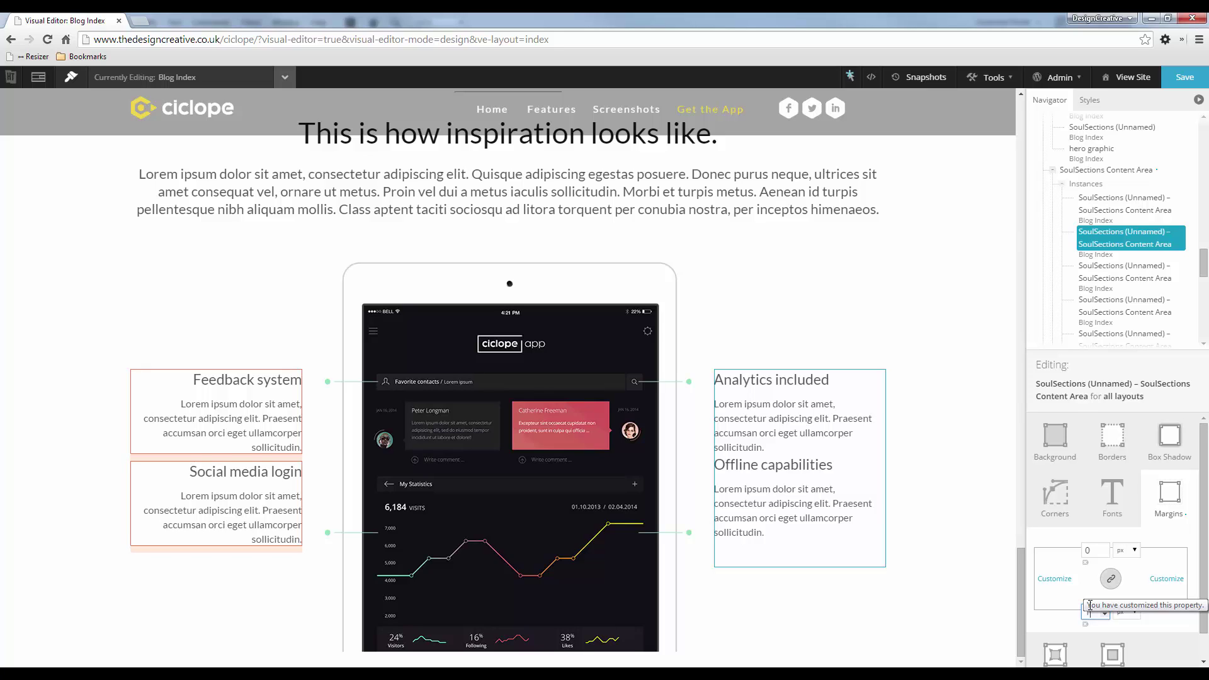
{"action": "type", "text": "0"}
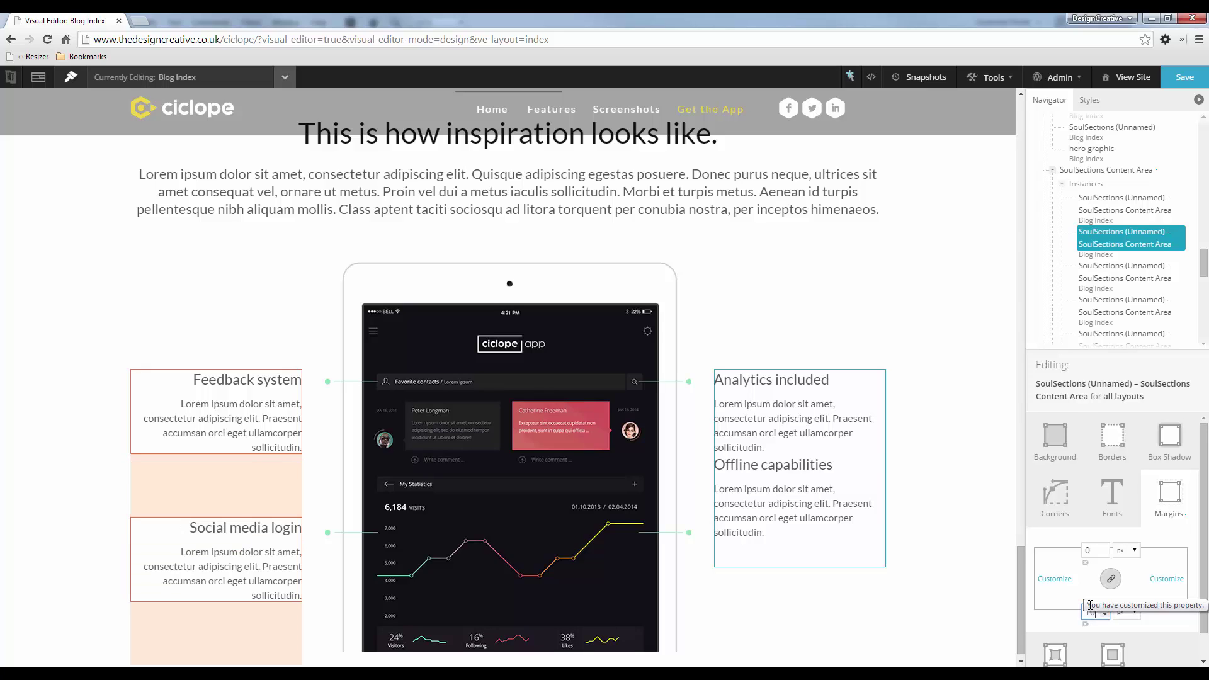
{"action": "key", "text": "BackSpace"}
{"action": "key", "text": "BackSpace"}
{"action": "type", "text": "20"}
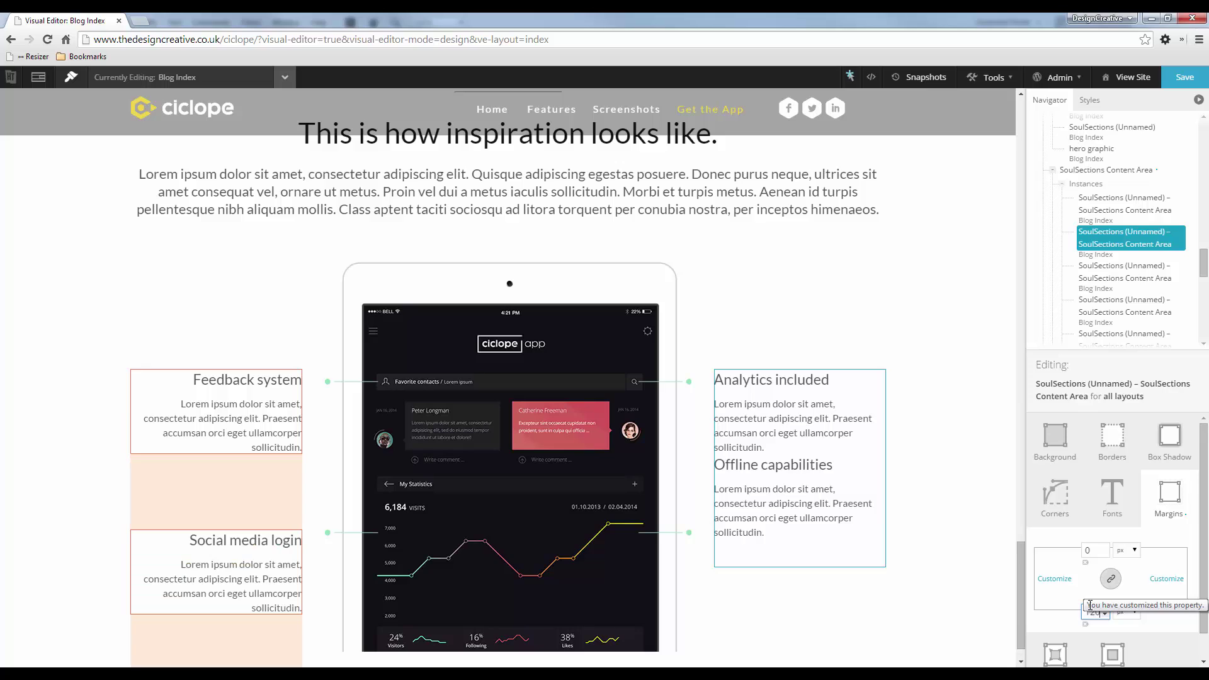
{"action": "key", "text": "BackSpace"}
{"action": "key", "text": "BackSpace"}
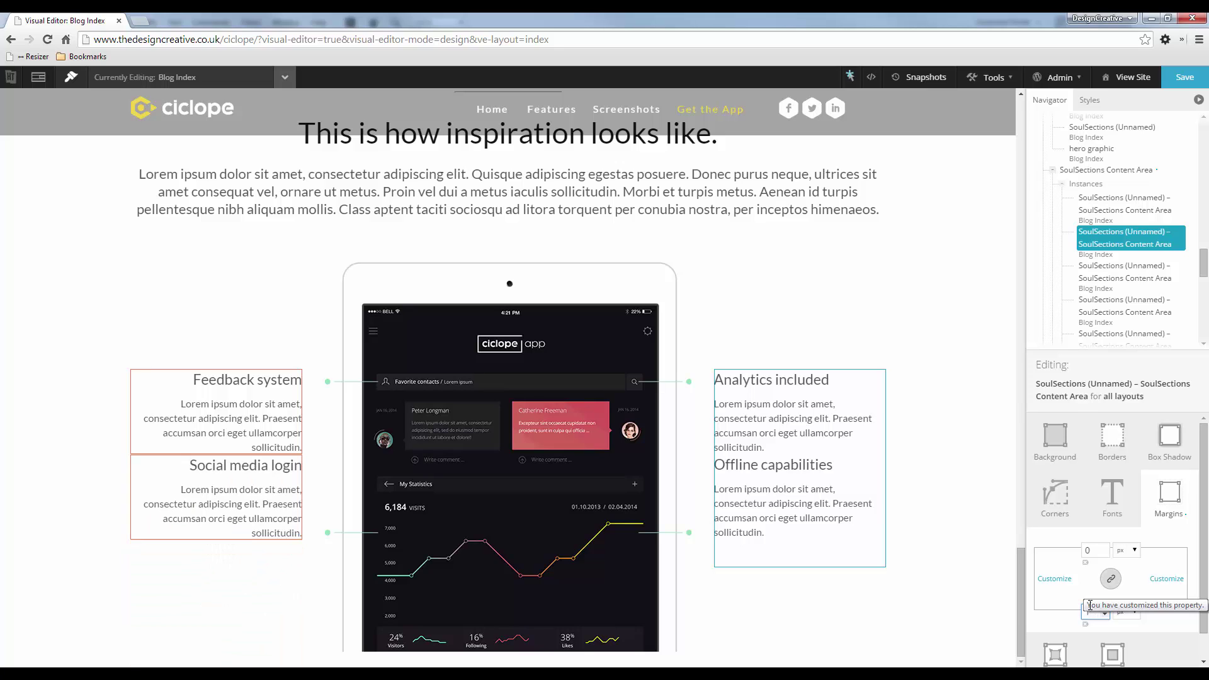
{"action": "type", "text": "15"}
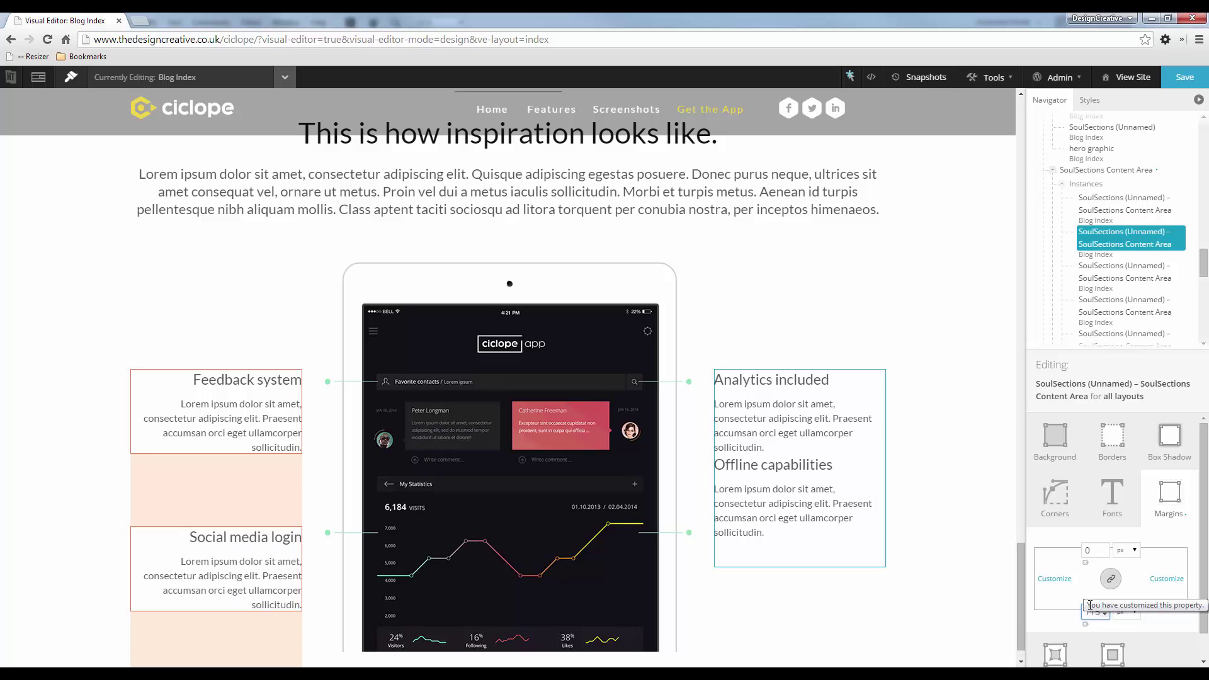
{"action": "key", "text": "BackSpace"}
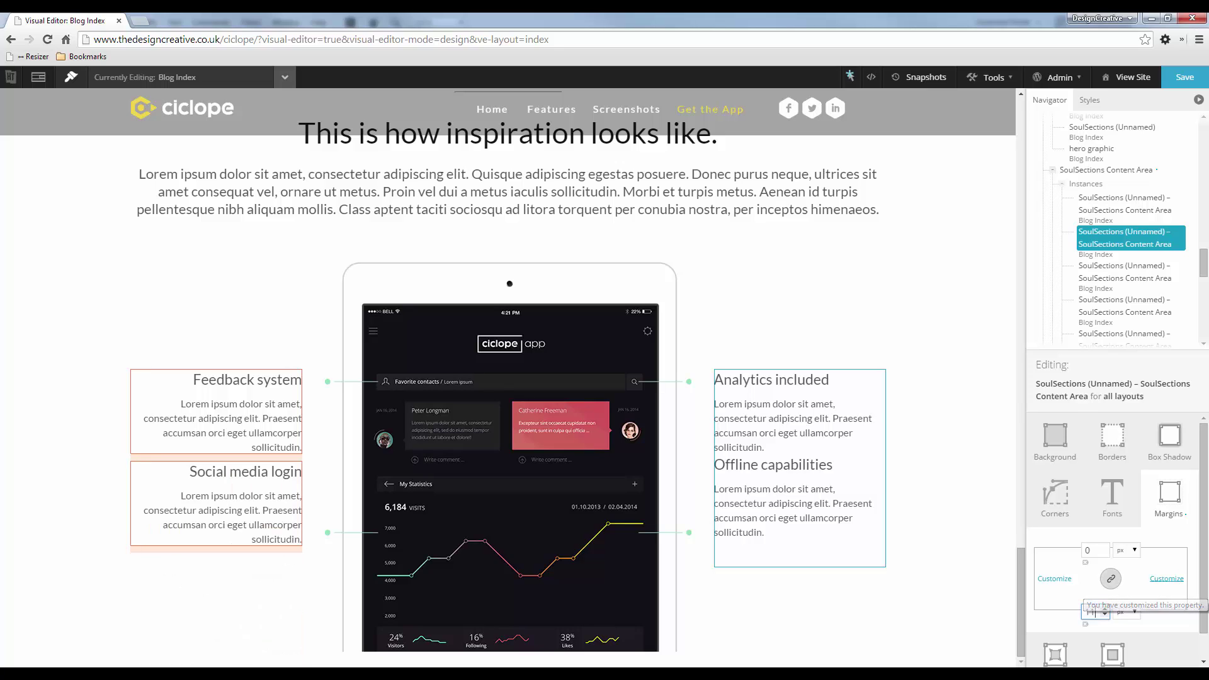
{"action": "type", "text": "3"}
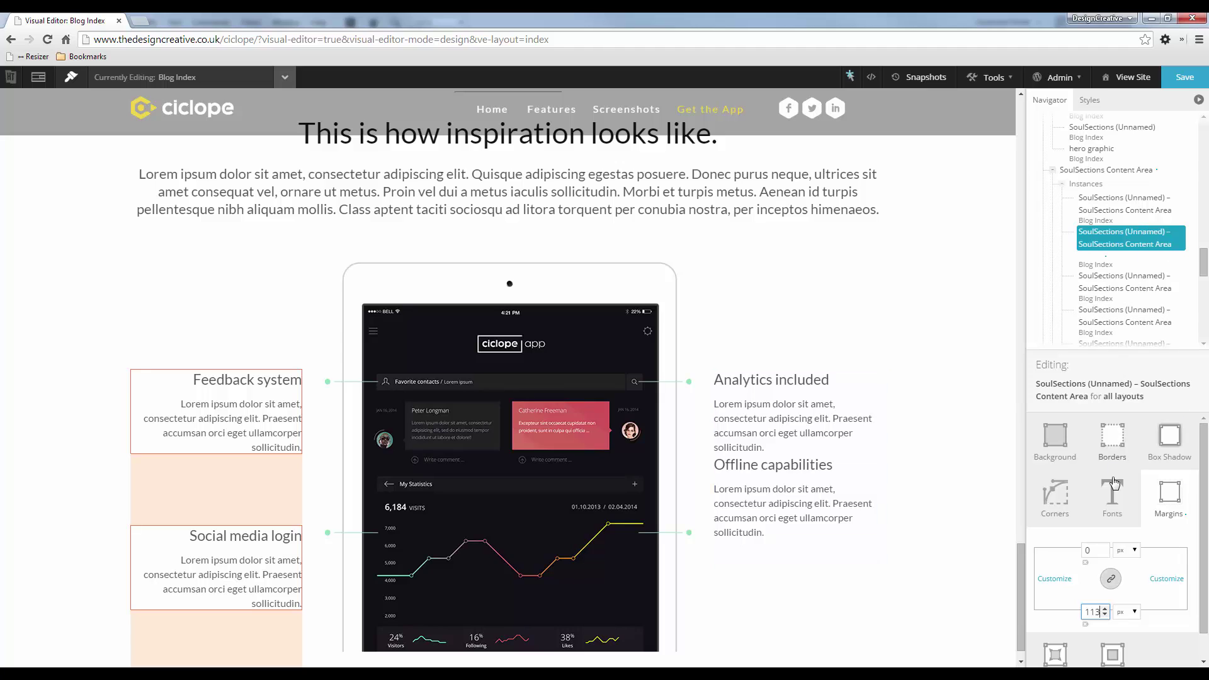
Copy the style properties of the "Feedback system" content area onto the "Analytics included" and "Offline capabilities" content areas.
{"action": "left_click", "coordinate": [1149, 484]}
{"action": "key", "text": "ctrl+c"}
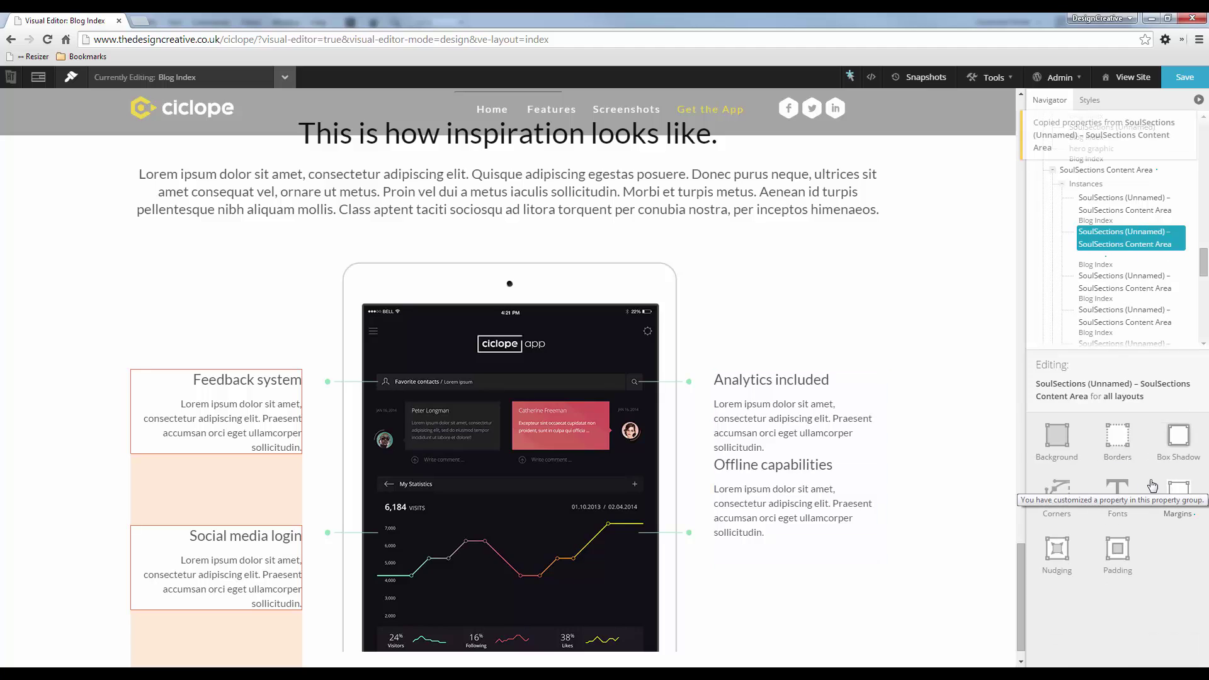
{"action": "right_click", "coordinate": [842, 462]}
{"action": "mouse_move", "coordinate": [870, 539]}
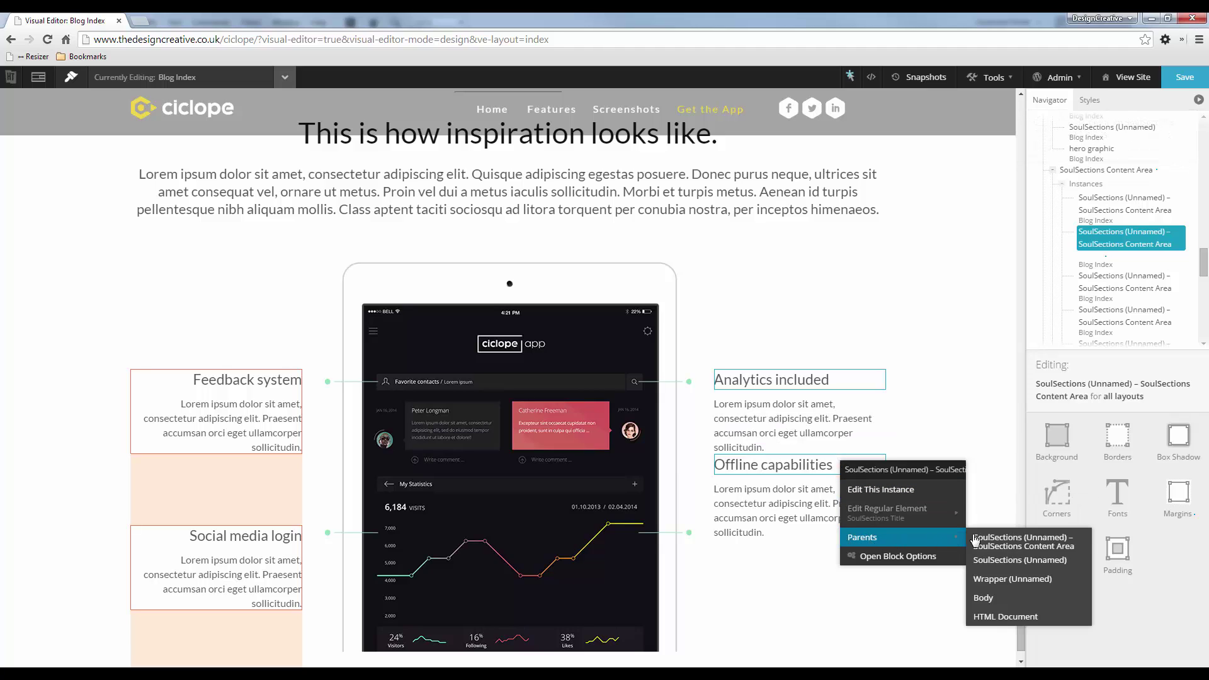
{"action": "left_click", "coordinate": [903, 493]}
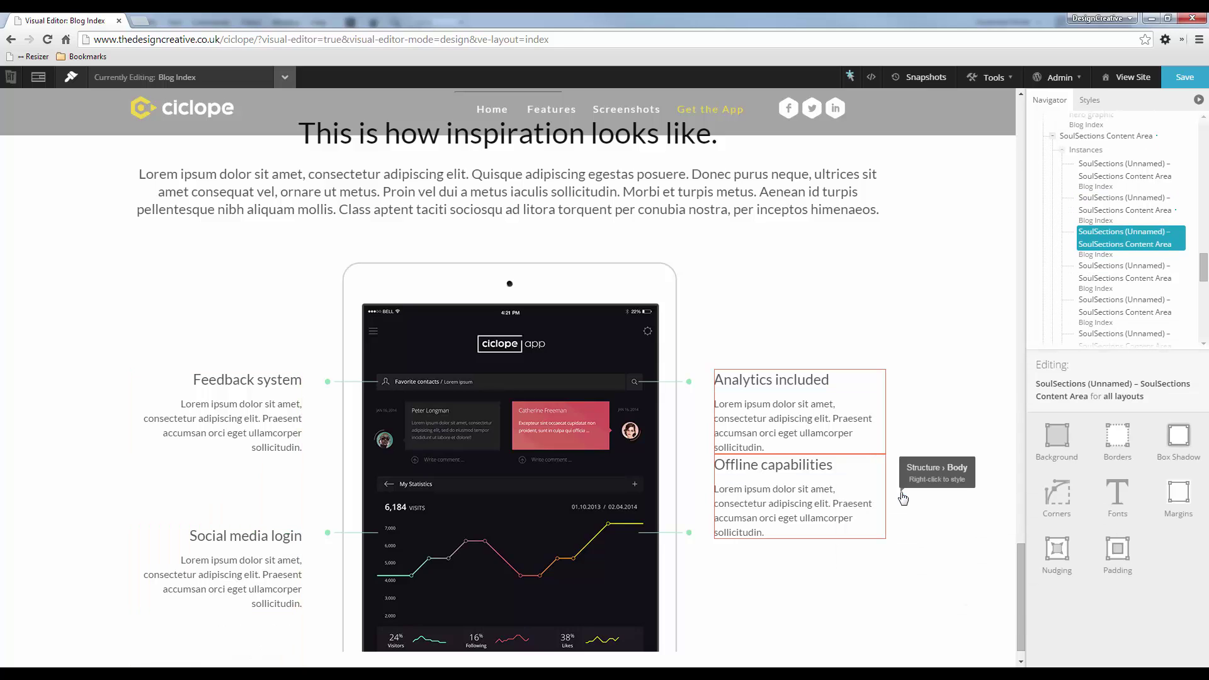
{"action": "key", "text": "ctrl+v"}
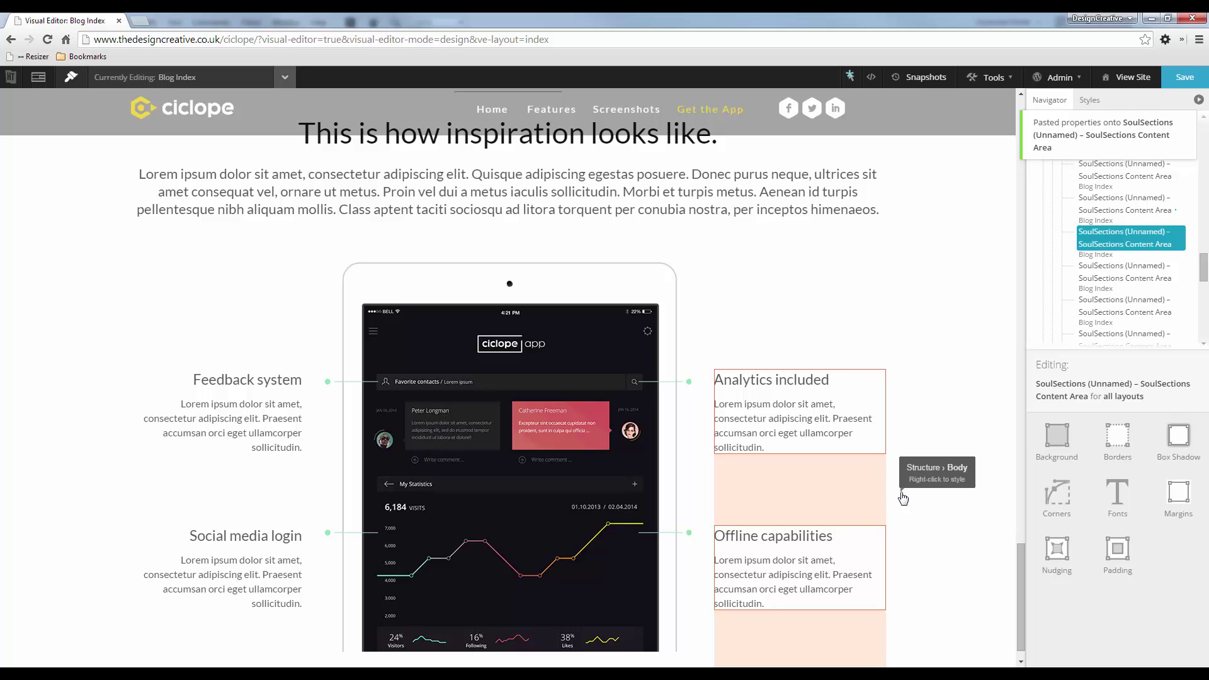
Set the bottom margin of the block holding the tablet image to 0 px.
{"action": "scroll", "coordinate": [881, 327], "scroll_direction": "down", "scroll_amount": 1}
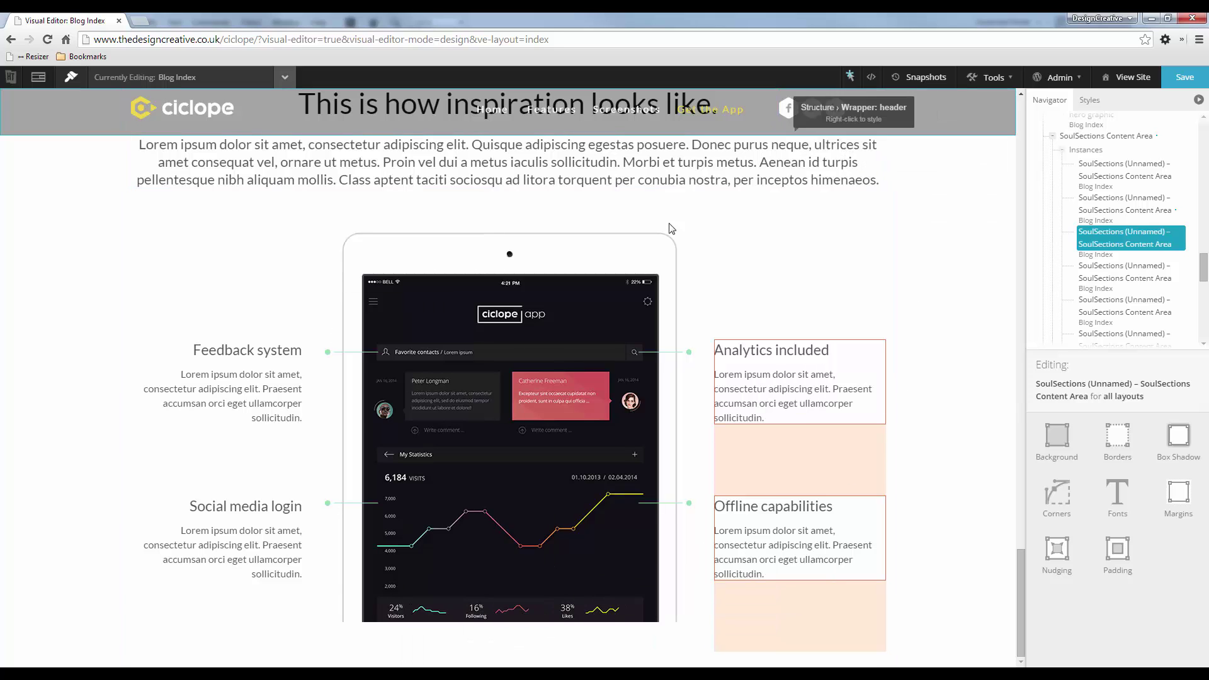
{"action": "right_click", "coordinate": [632, 249]}
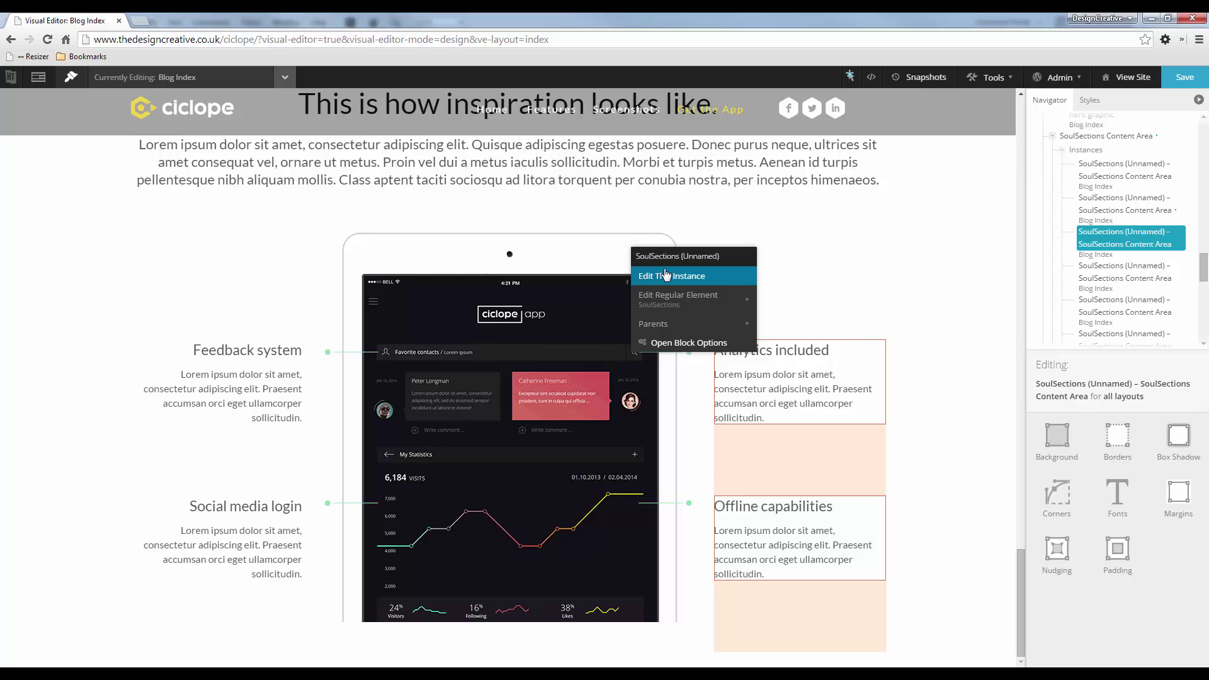
{"action": "left_click", "coordinate": [665, 277]}
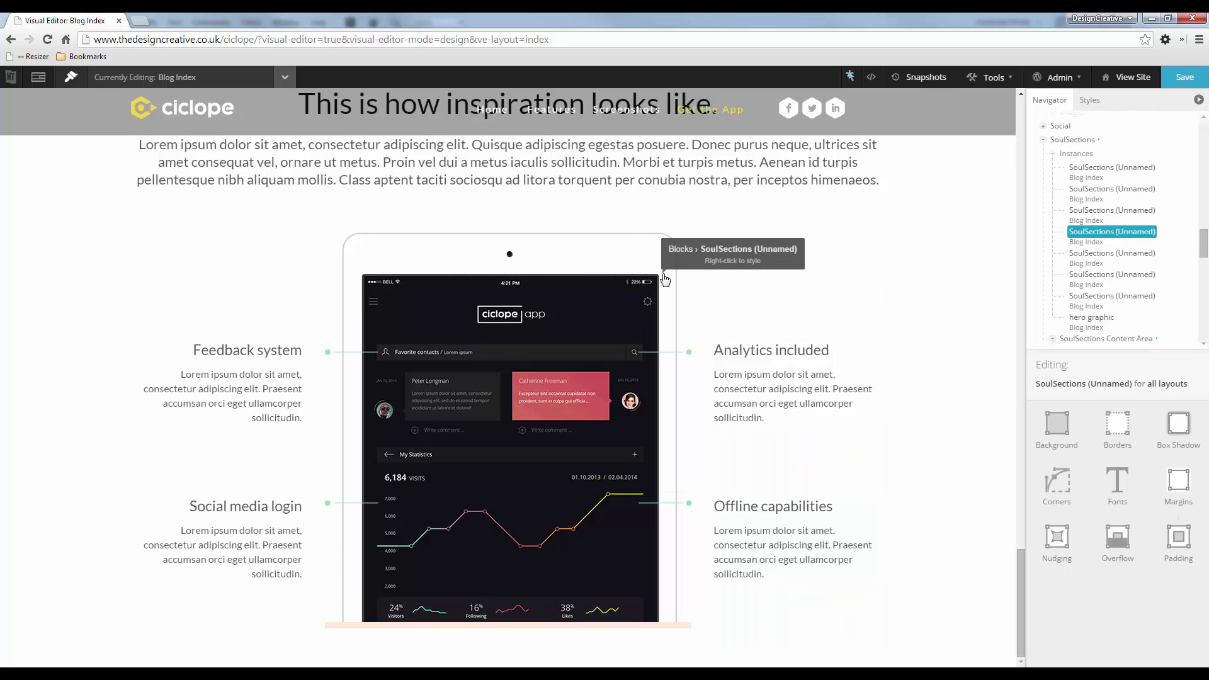
{"action": "left_click", "coordinate": [1181, 499]}
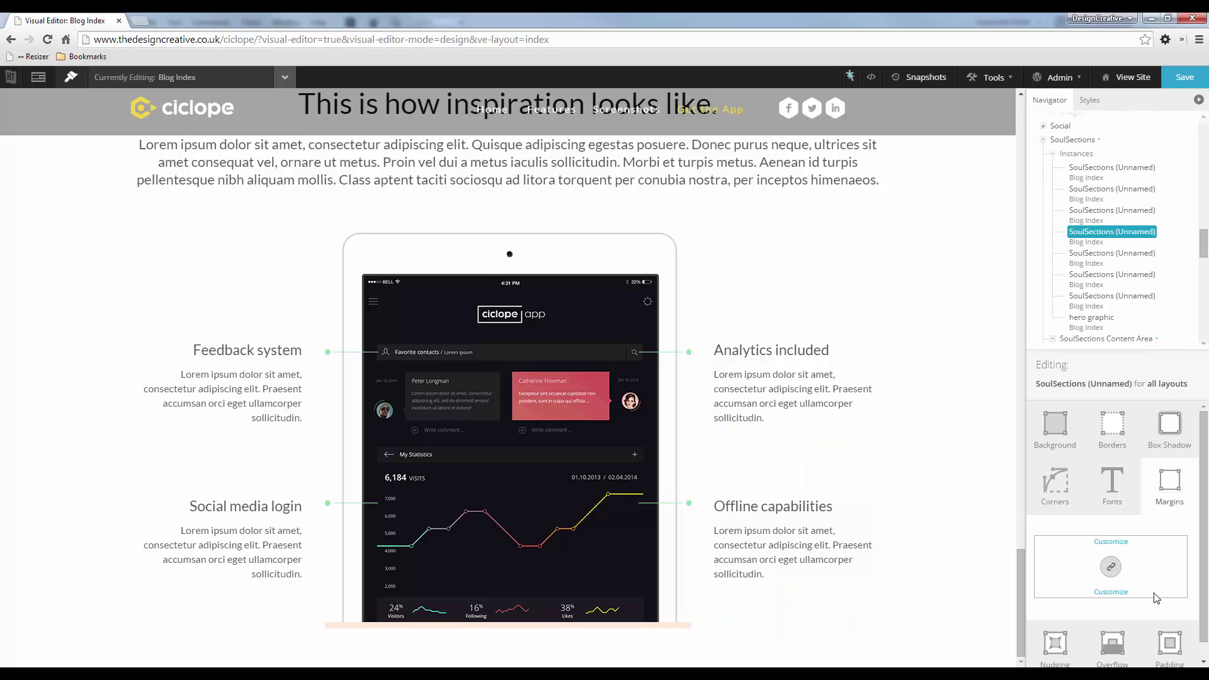
{"action": "left_click", "coordinate": [1110, 592]}
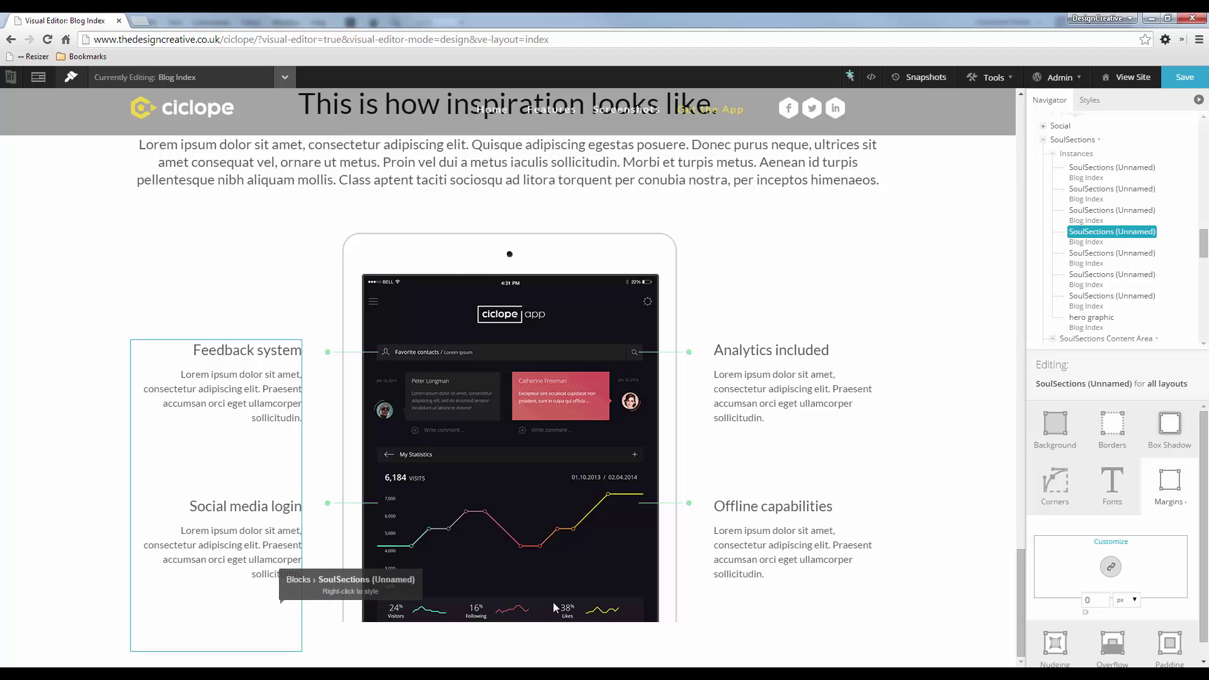
Set the bottom margin of the block holding "Analytics included" and "Offline capabilities" to 0 px.
{"action": "right_click", "coordinate": [846, 550]}
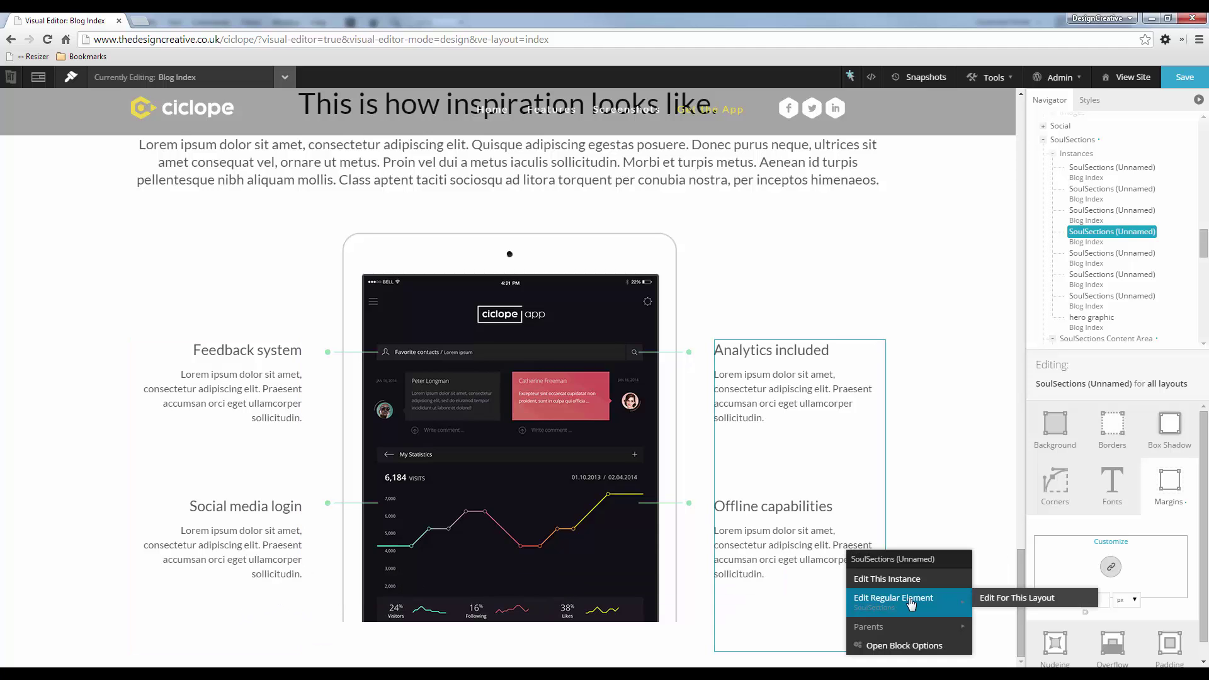
{"action": "left_click", "coordinate": [892, 574]}
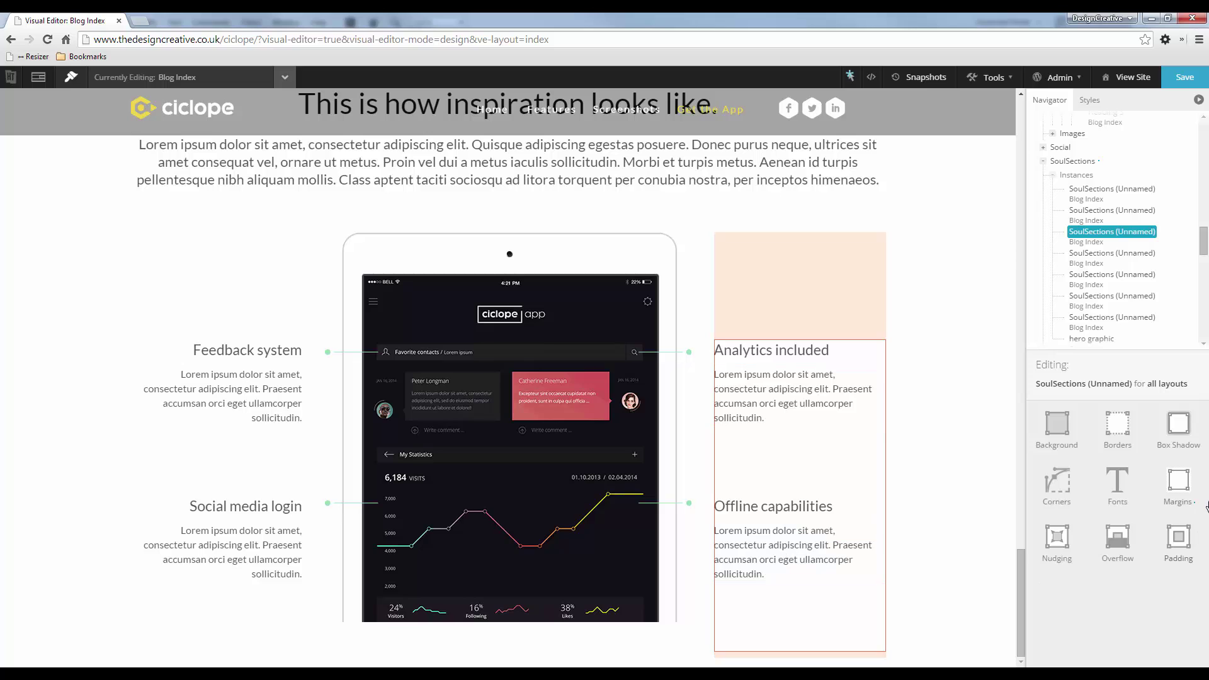
{"action": "left_click", "coordinate": [1182, 483]}
{"action": "left_click", "coordinate": [1118, 591]}
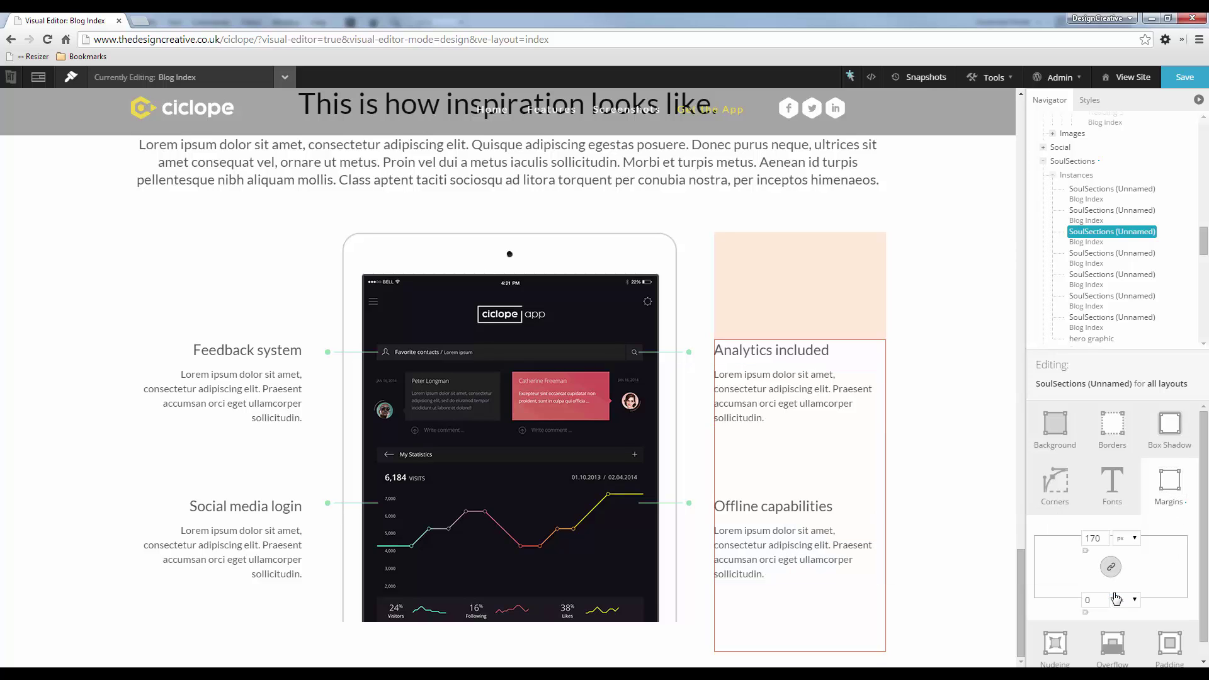
Set the bottom margin of the block holding "Feedback system" and "Social media login" to 0 px and save the layout.
{"action": "right_click", "coordinate": [262, 605]}
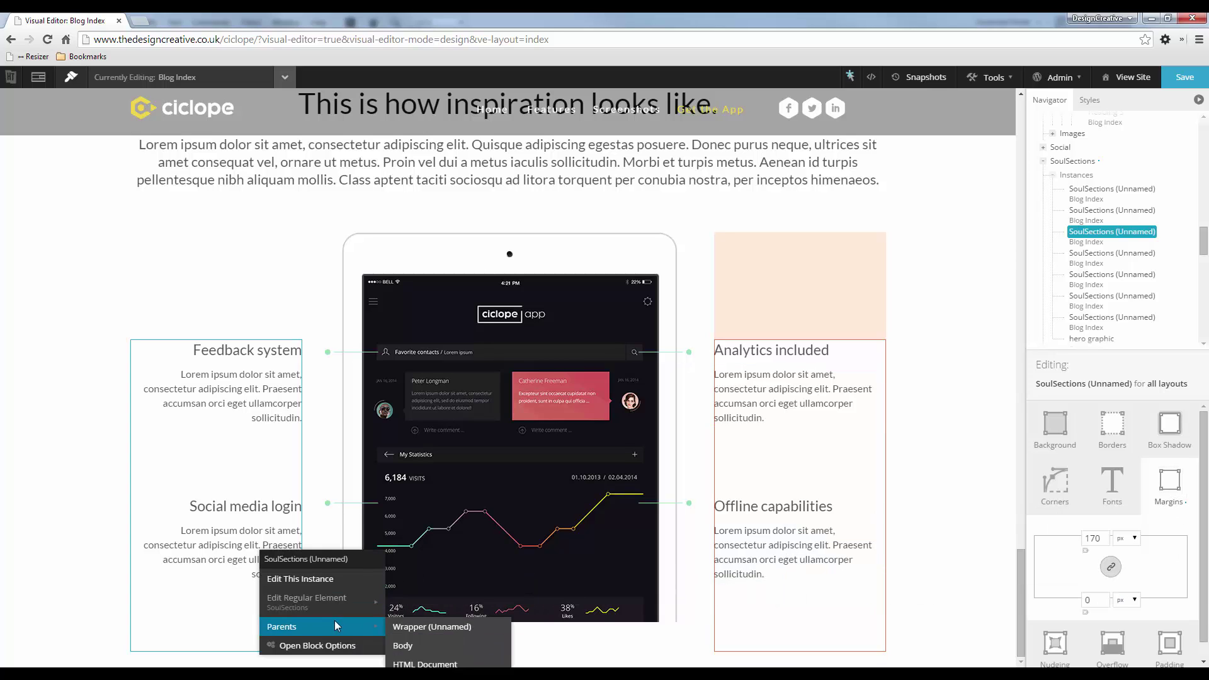
{"action": "left_click", "coordinate": [314, 584]}
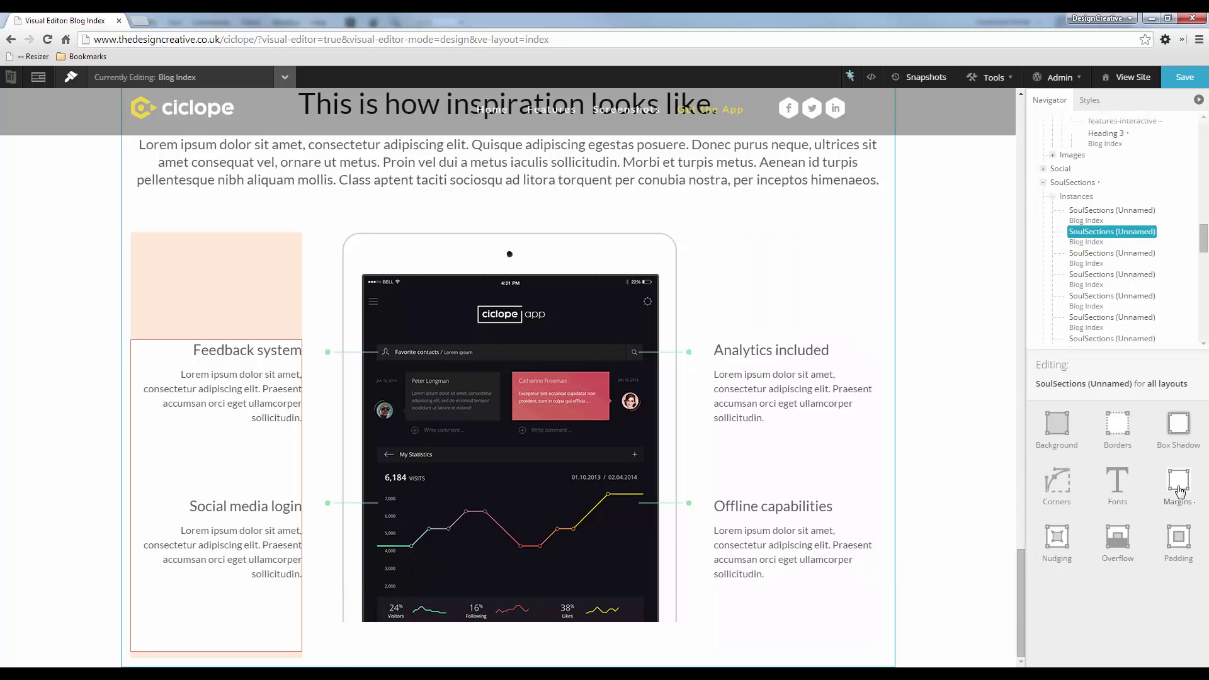
{"action": "left_click", "coordinate": [1175, 492]}
{"action": "left_click", "coordinate": [1118, 596]}
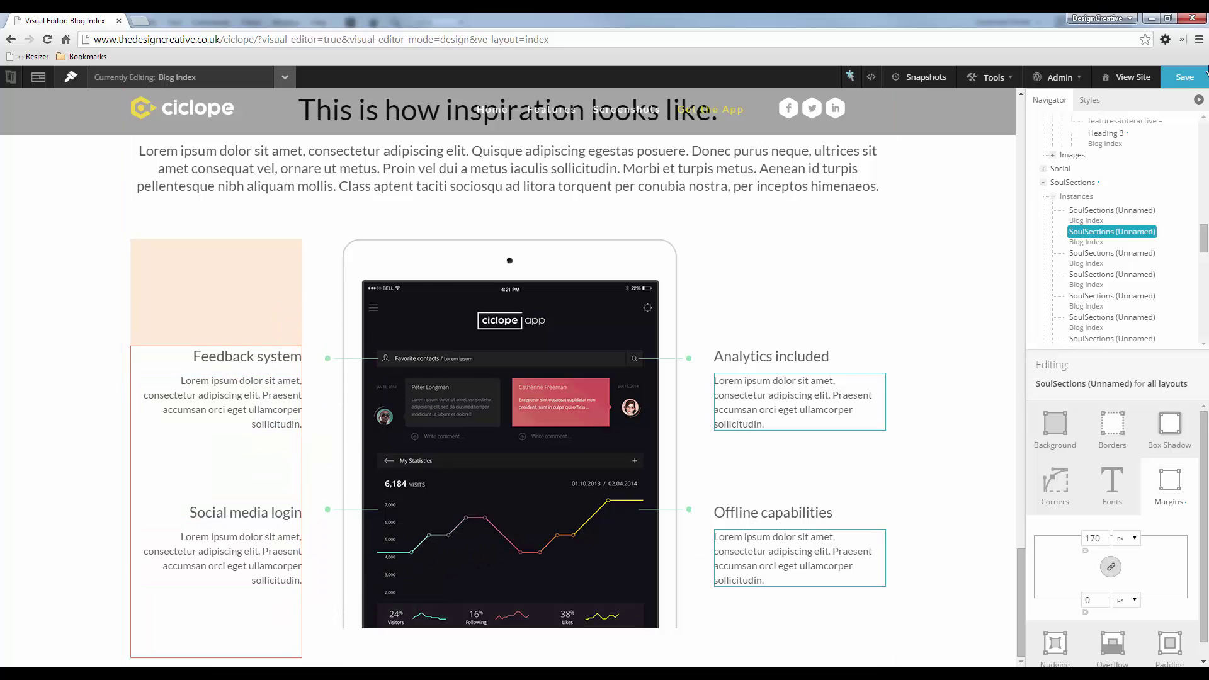
{"action": "left_click", "coordinate": [1175, 90]}
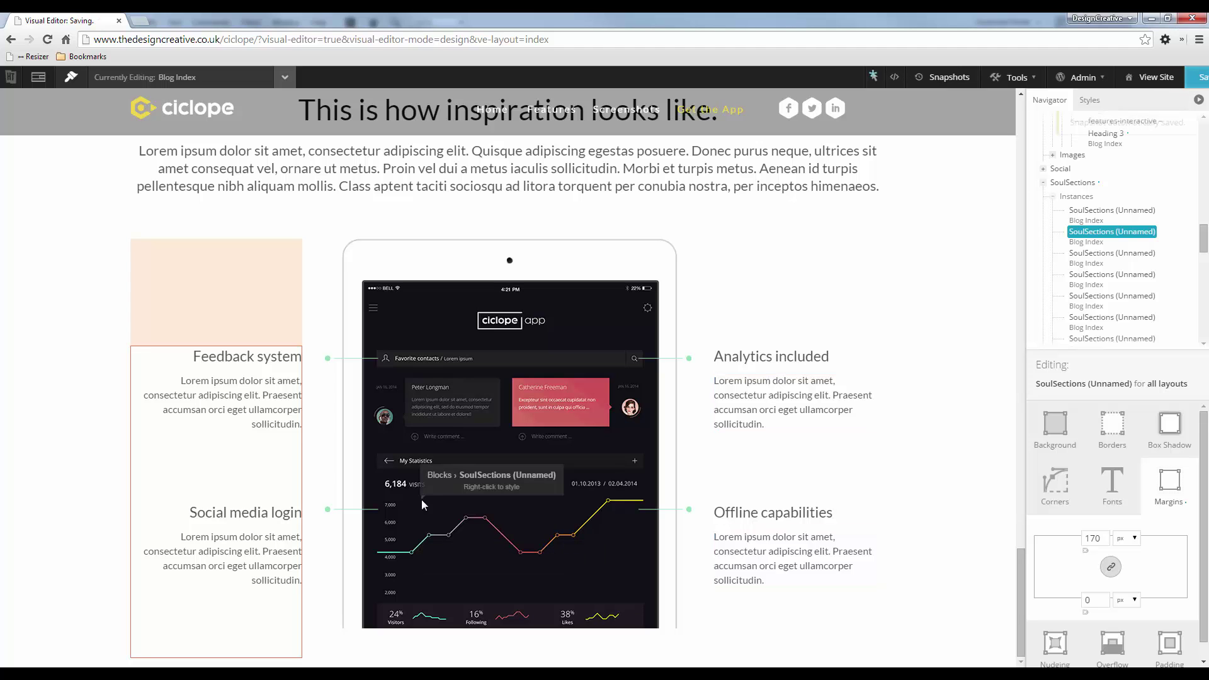
In the layout grid, shorten the two SoulSections blocks flanking the tablet block to the same lower edge and save.
{"action": "left_click", "coordinate": [38, 76]}
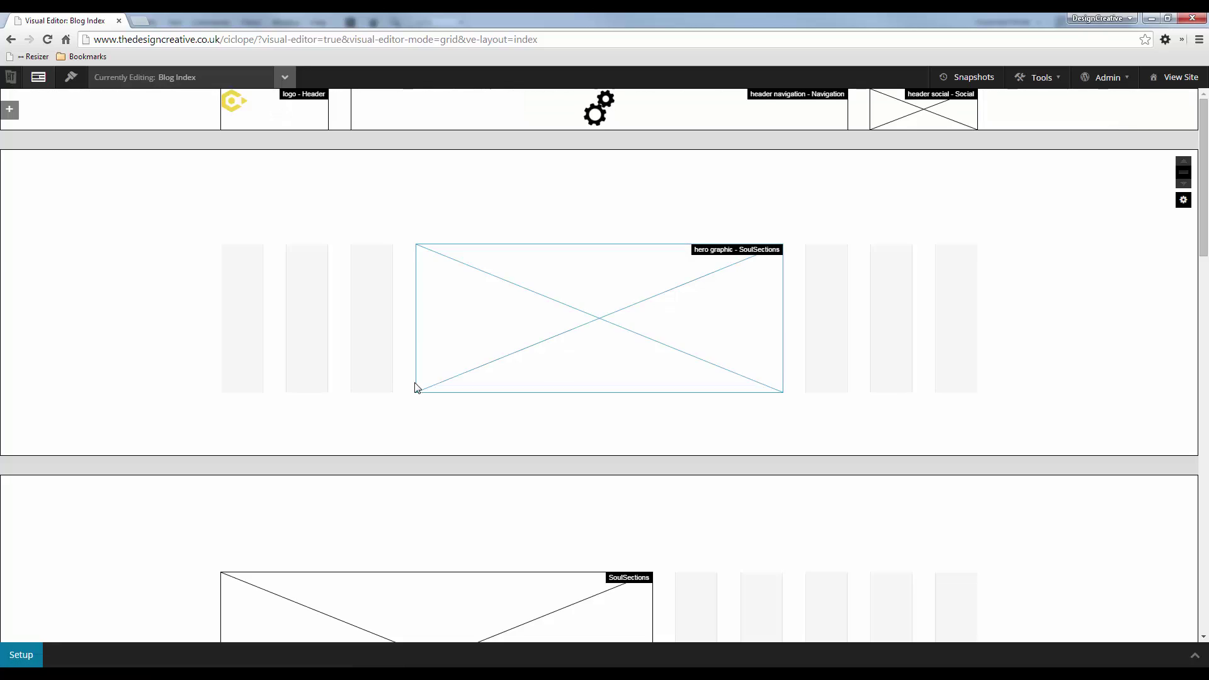
{"action": "scroll", "coordinate": [379, 390], "scroll_direction": "down", "scroll_amount": 3}
{"action": "scroll", "coordinate": [364, 331], "scroll_direction": "down", "scroll_amount": 15}
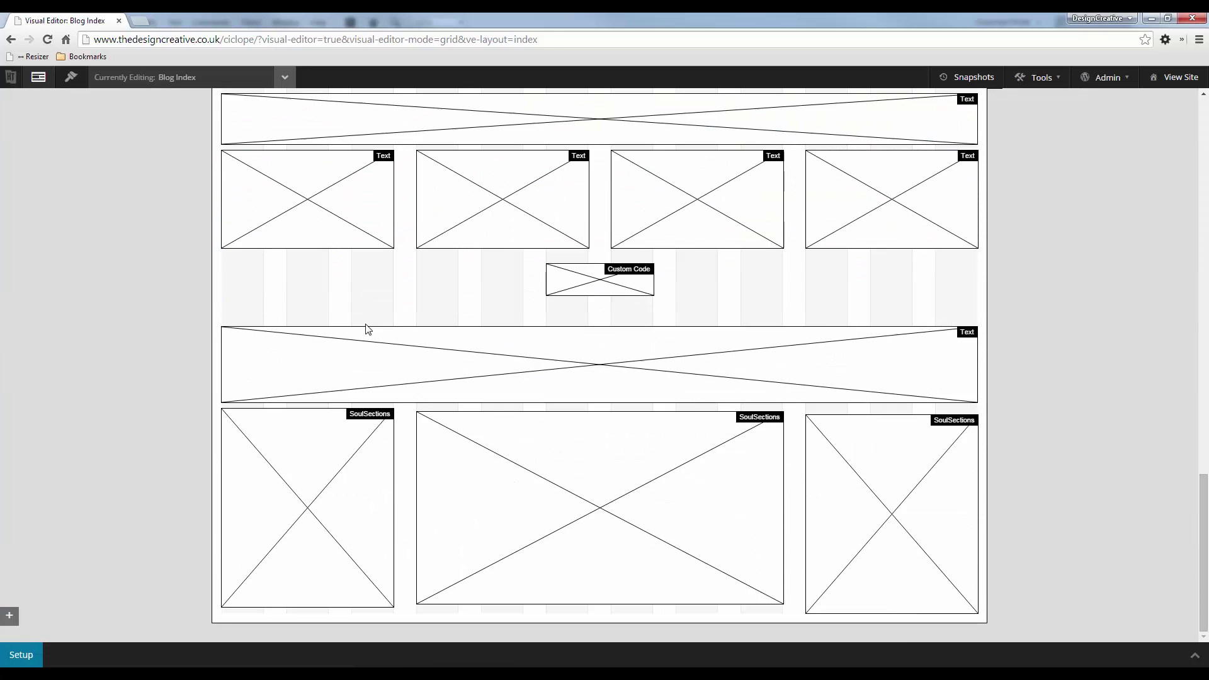
{"action": "left_click_drag", "start_coordinate": [337, 604], "coordinate": [307, 521]}
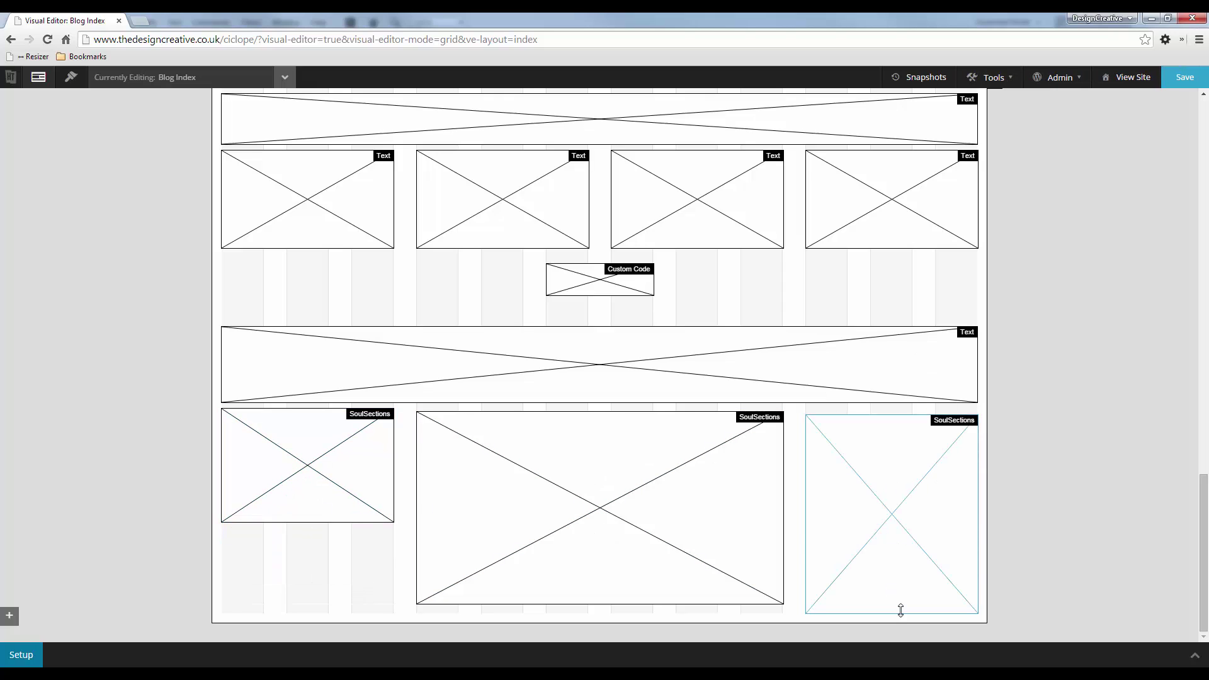
{"action": "left_click_drag", "start_coordinate": [901, 613], "coordinate": [886, 513]}
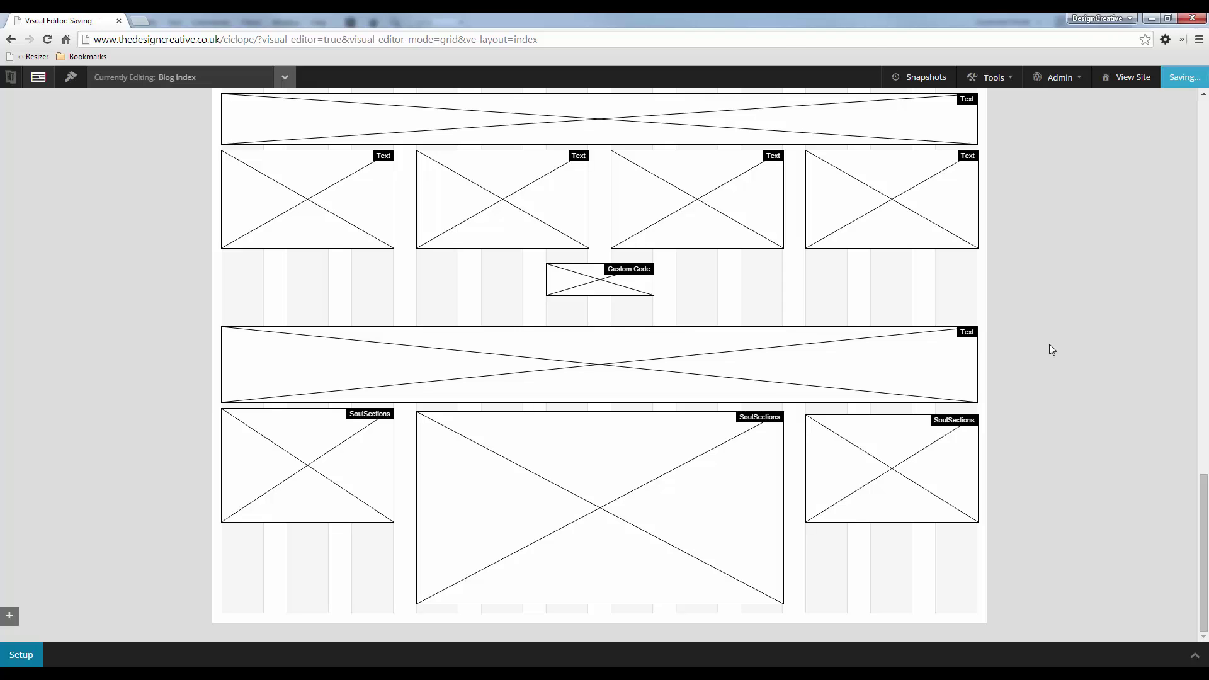
{"action": "left_click", "coordinate": [1184, 77]}
Open the live site and check the spacing under the tablet in the "This is how inspiration looks like." section.
{"action": "left_click", "coordinate": [1180, 77]}
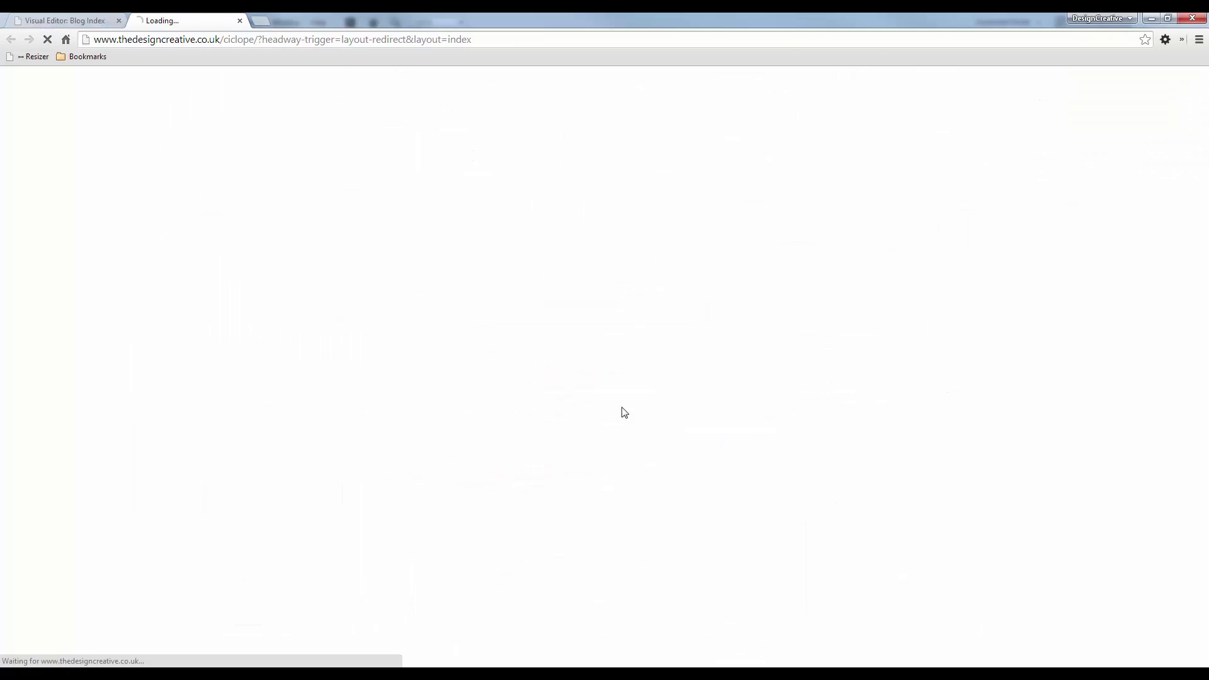
{"action": "scroll", "coordinate": [380, 268], "scroll_direction": "down", "scroll_amount": 15}
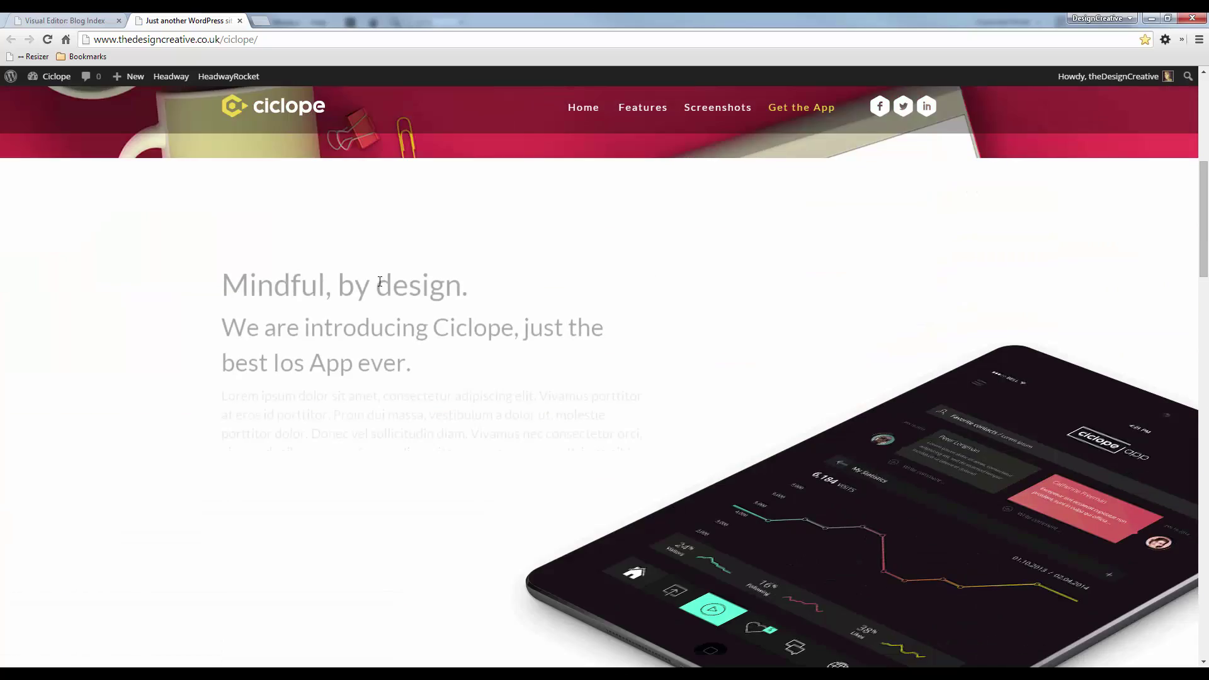
{"action": "scroll", "coordinate": [371, 289], "scroll_direction": "down", "scroll_amount": 10}
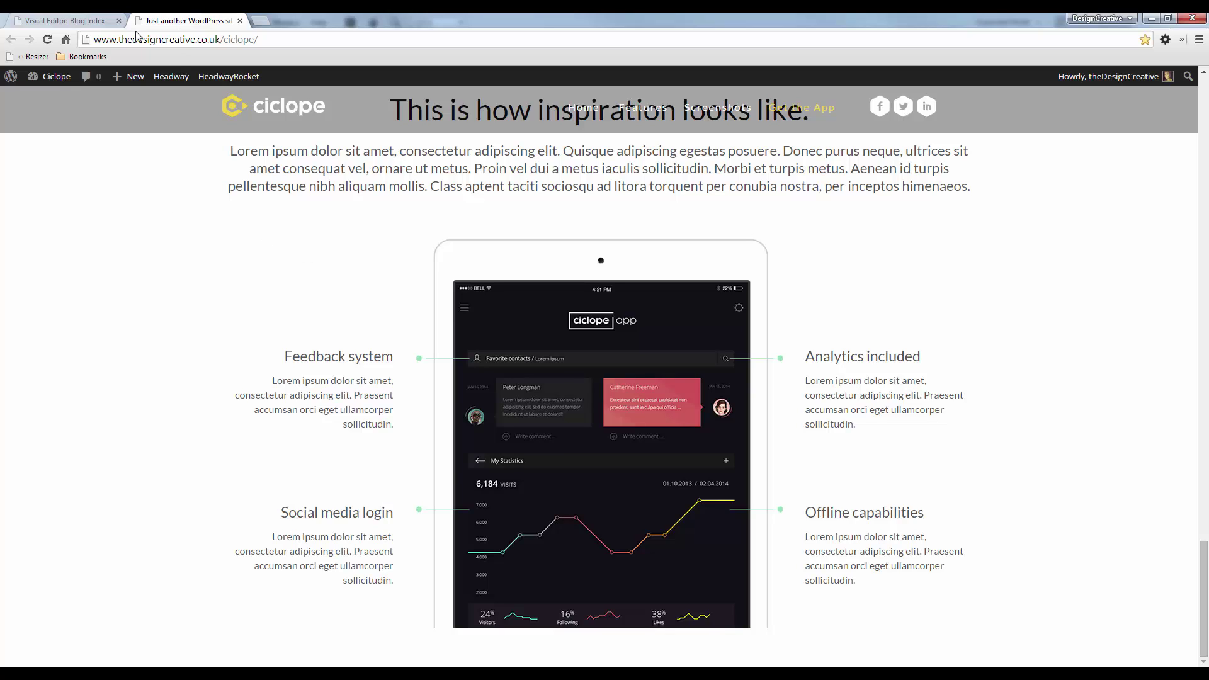
Back in the visual editor's design mode, set the bottom margin of the wrapper around the inspiration section to 0 px.
{"action": "left_click", "coordinate": [83, 23]}
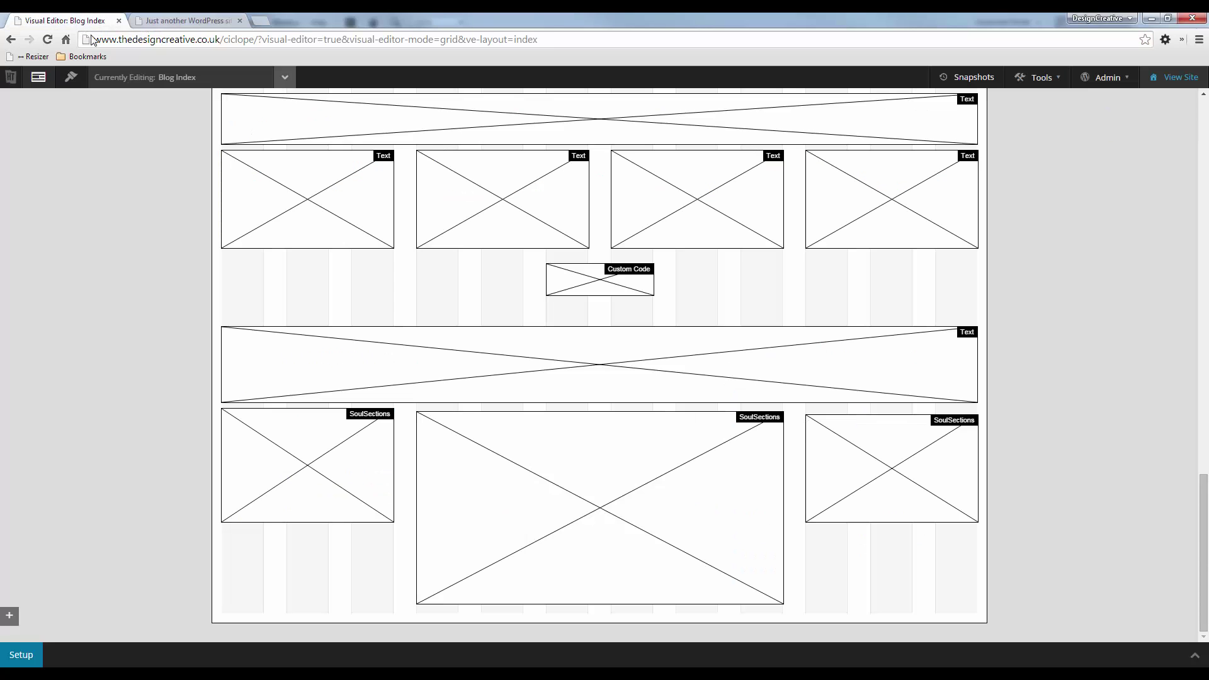
{"action": "left_click", "coordinate": [72, 83]}
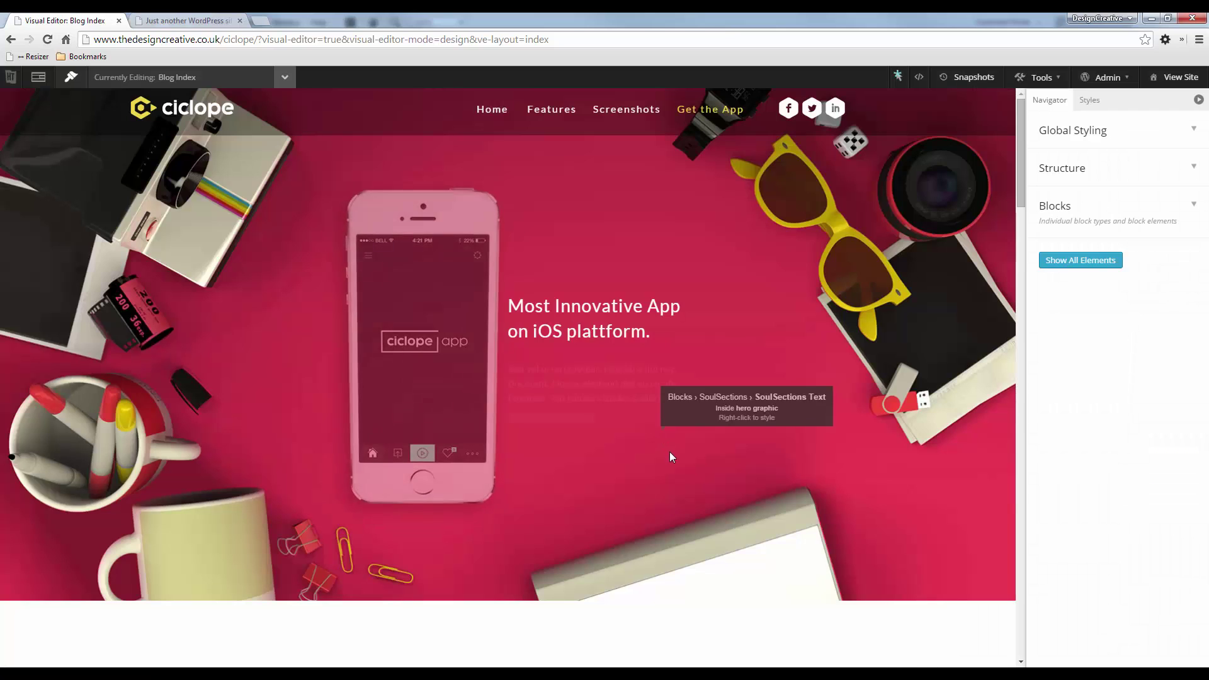
{"action": "scroll", "coordinate": [669, 451], "scroll_direction": "down", "scroll_amount": 10}
{"action": "scroll", "coordinate": [631, 512], "scroll_direction": "down", "scroll_amount": 20}
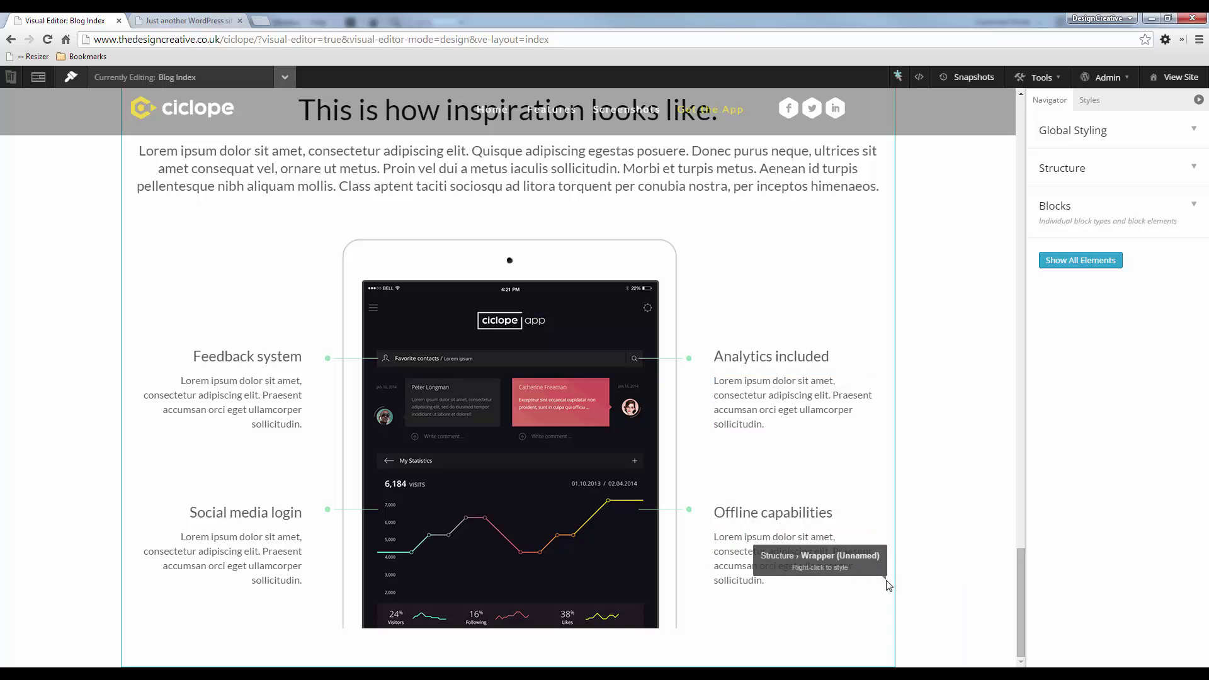
{"action": "right_click", "coordinate": [888, 585]}
{"action": "left_click", "coordinate": [909, 599]}
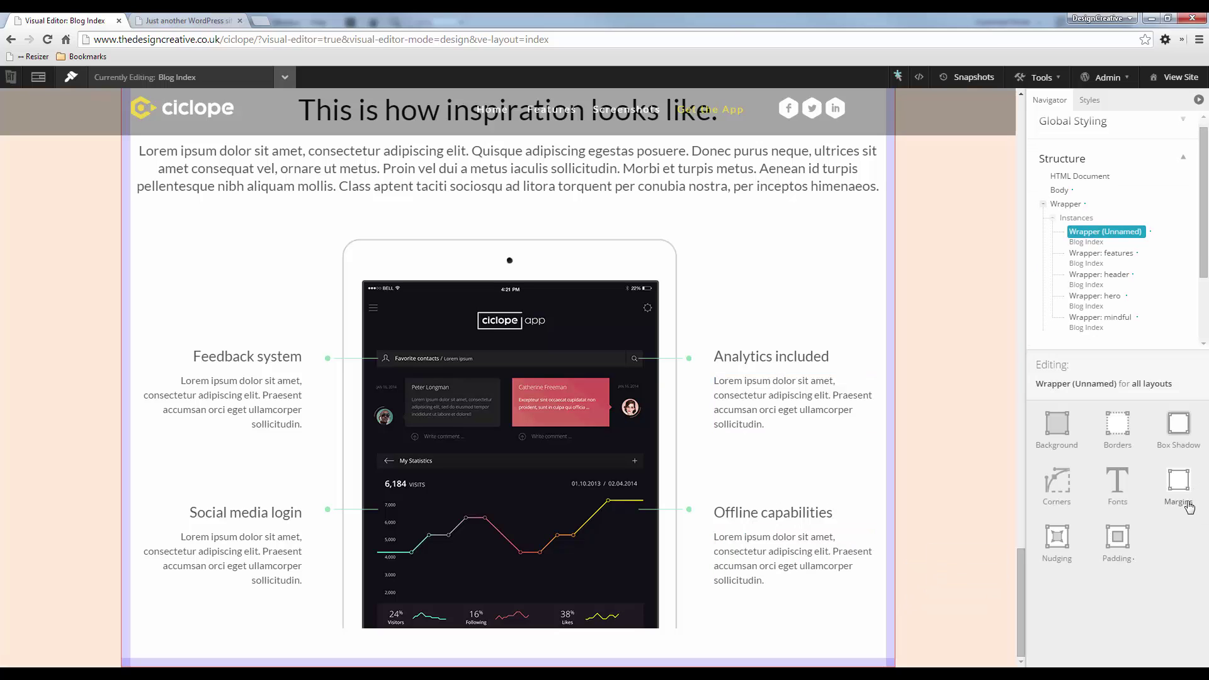
{"action": "left_click", "coordinate": [1126, 545]}
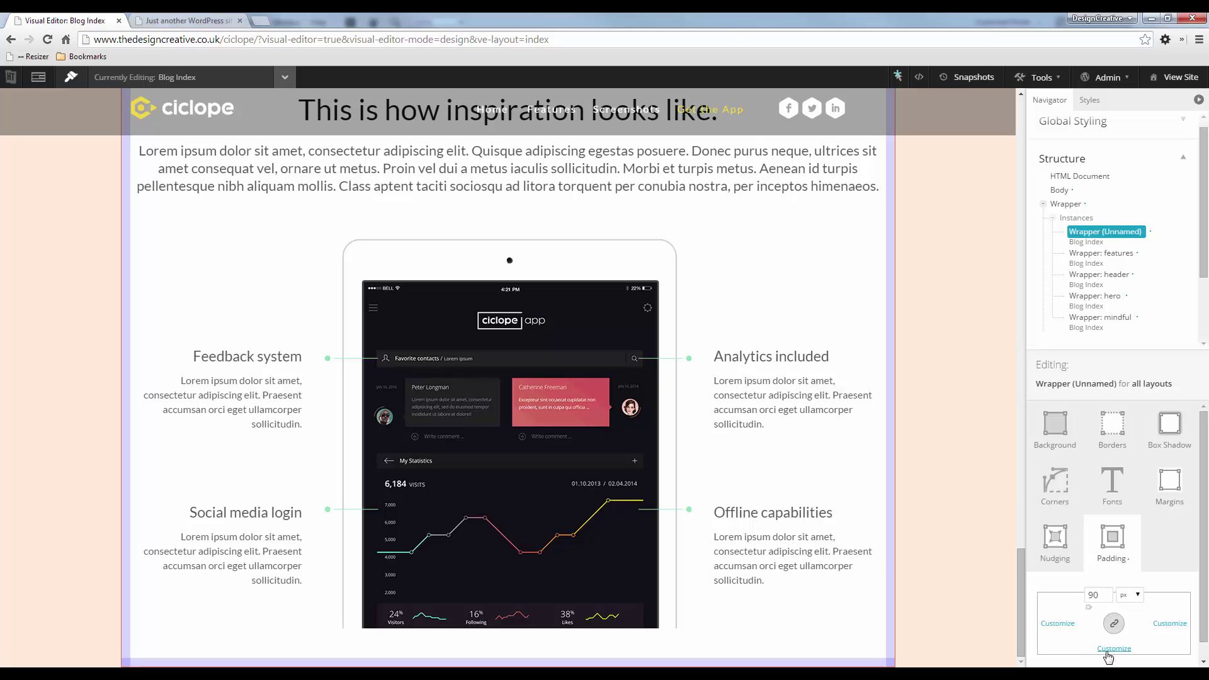
{"action": "left_click", "coordinate": [1167, 488]}
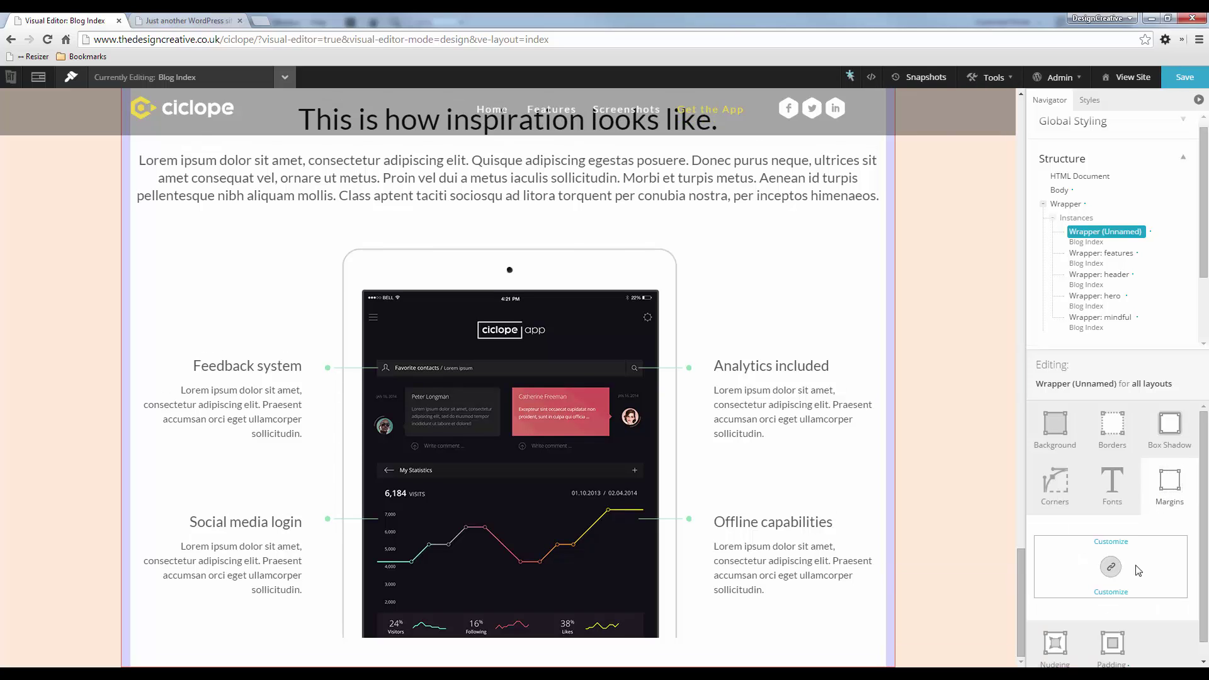
{"action": "left_click", "coordinate": [1111, 592]}
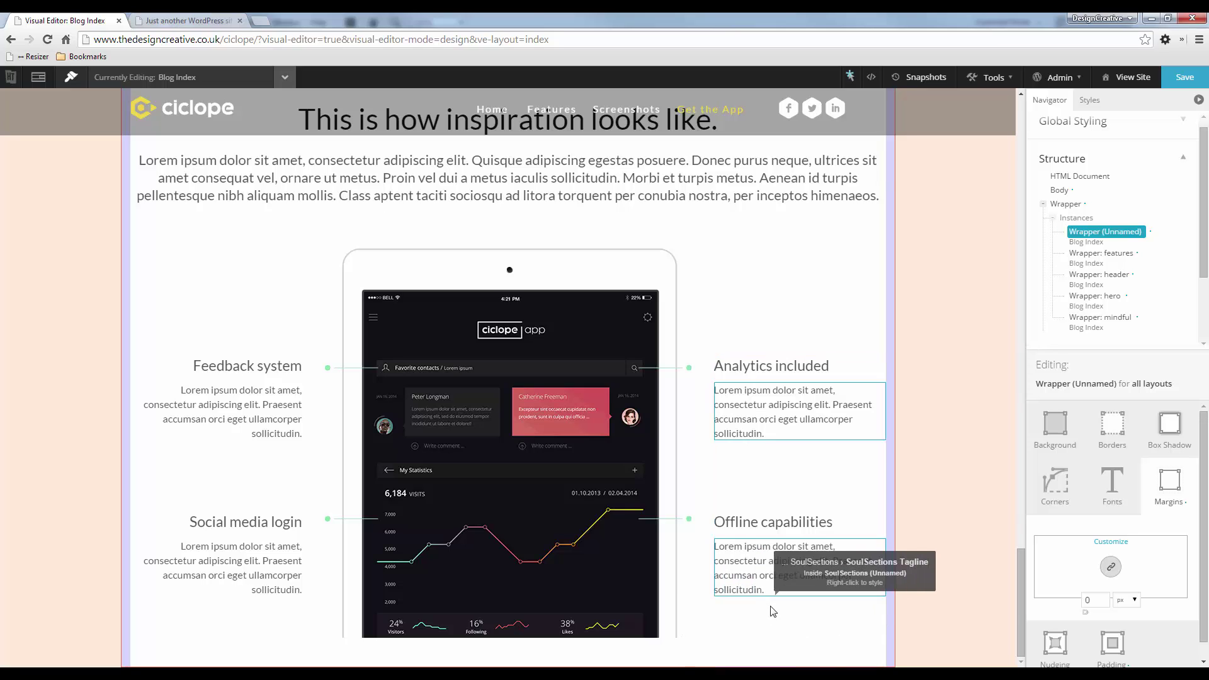
Select the block instance holding "Analytics included" and "Offline capabilities" for style editing.
{"action": "right_click", "coordinate": [779, 635]}
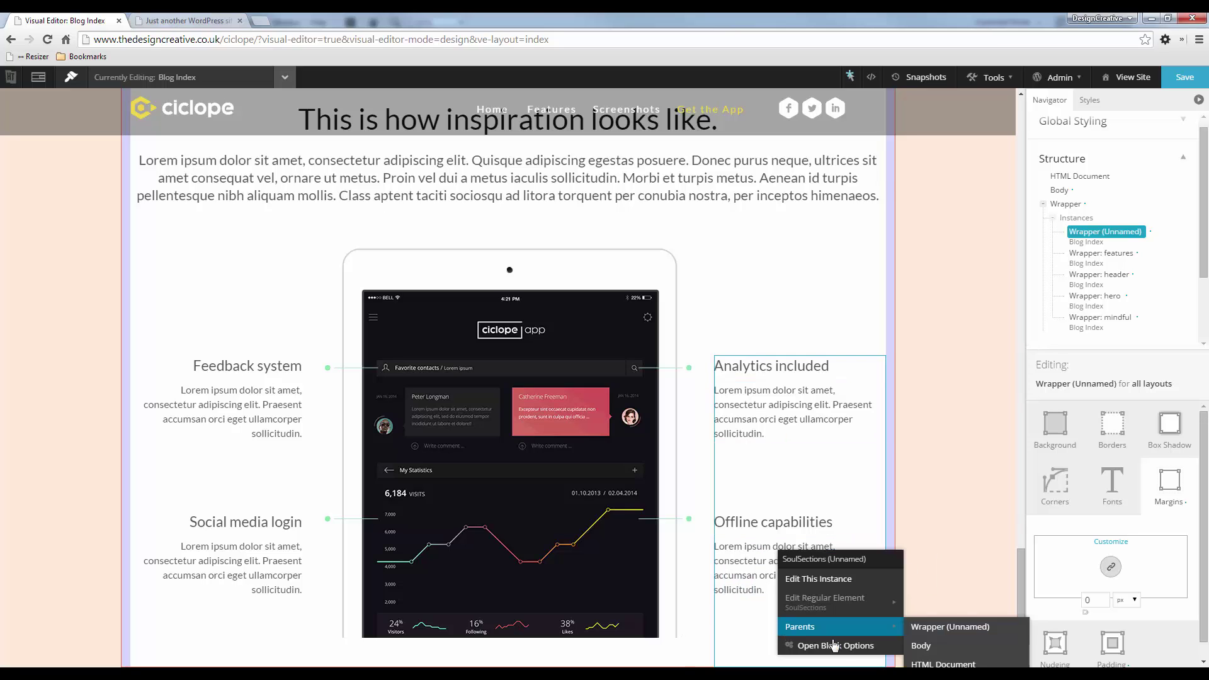
{"action": "left_click", "coordinate": [831, 583]}
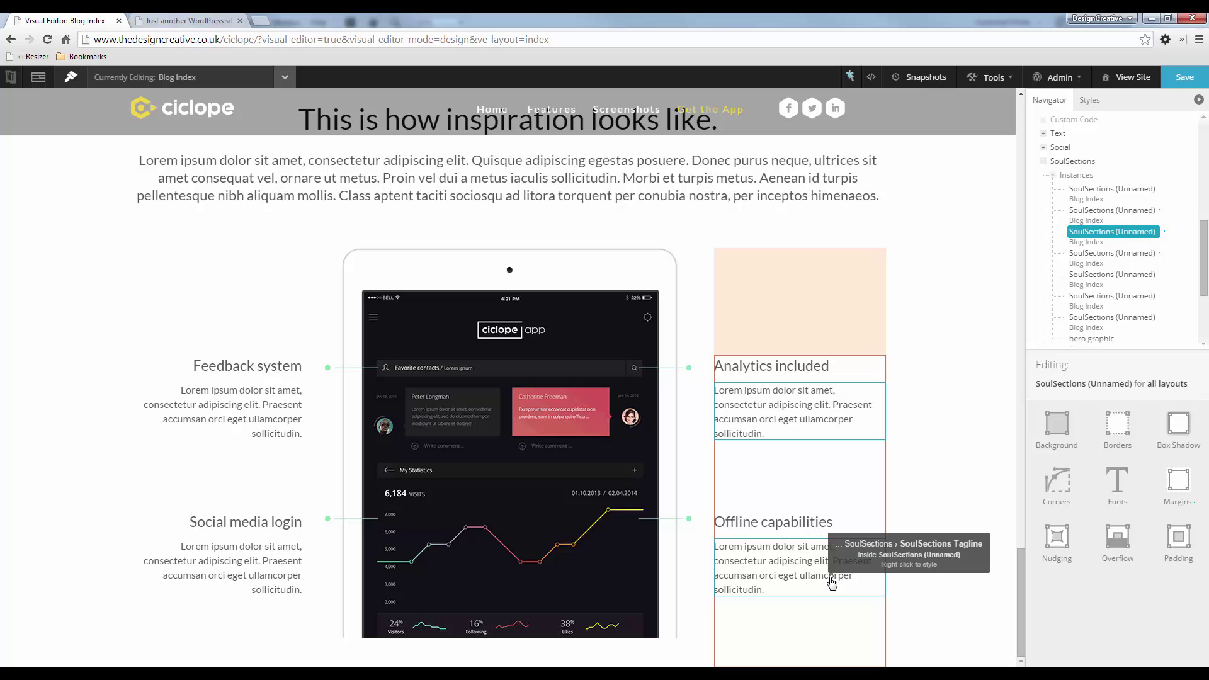
{"action": "left_click", "coordinate": [848, 629]}
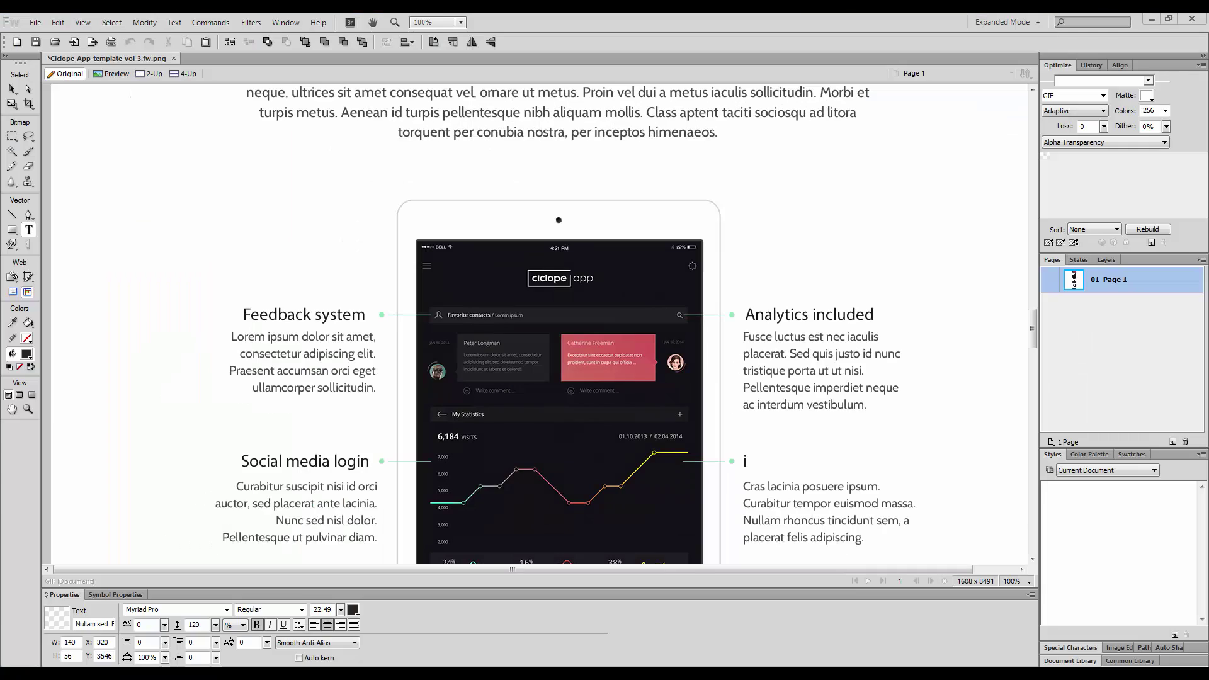
Examine in the Fireworks mockup how the tablet's lower edge meets the dark "Amazing Compatibility." section, and return to the visual editor.
{"action": "scroll", "coordinate": [241, 242], "scroll_direction": "up", "scroll_amount": 5}
{"action": "key", "text": "v"}
{"action": "scroll", "coordinate": [195, 254], "scroll_direction": "down", "scroll_amount": 10}
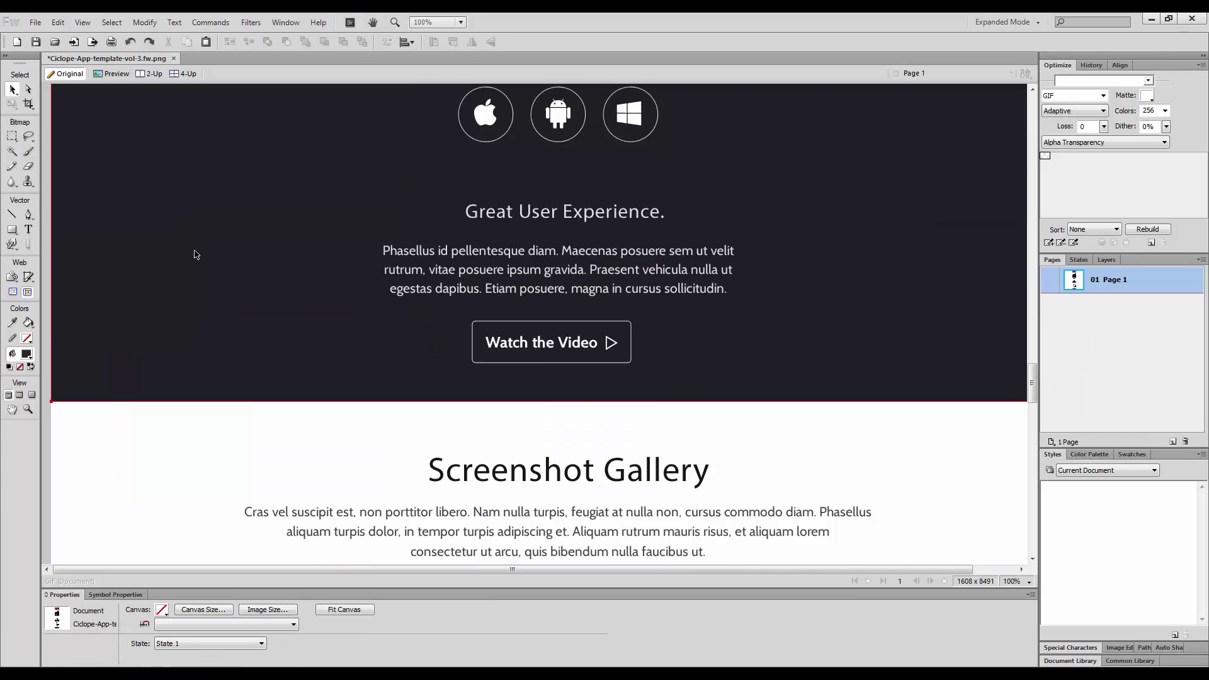
{"action": "scroll", "coordinate": [265, 251], "scroll_direction": "up", "scroll_amount": 3}
{"action": "scroll", "coordinate": [648, 195], "scroll_direction": "up", "scroll_amount": 3}
{"action": "scroll", "coordinate": [648, 195], "scroll_direction": "down", "scroll_amount": 3}
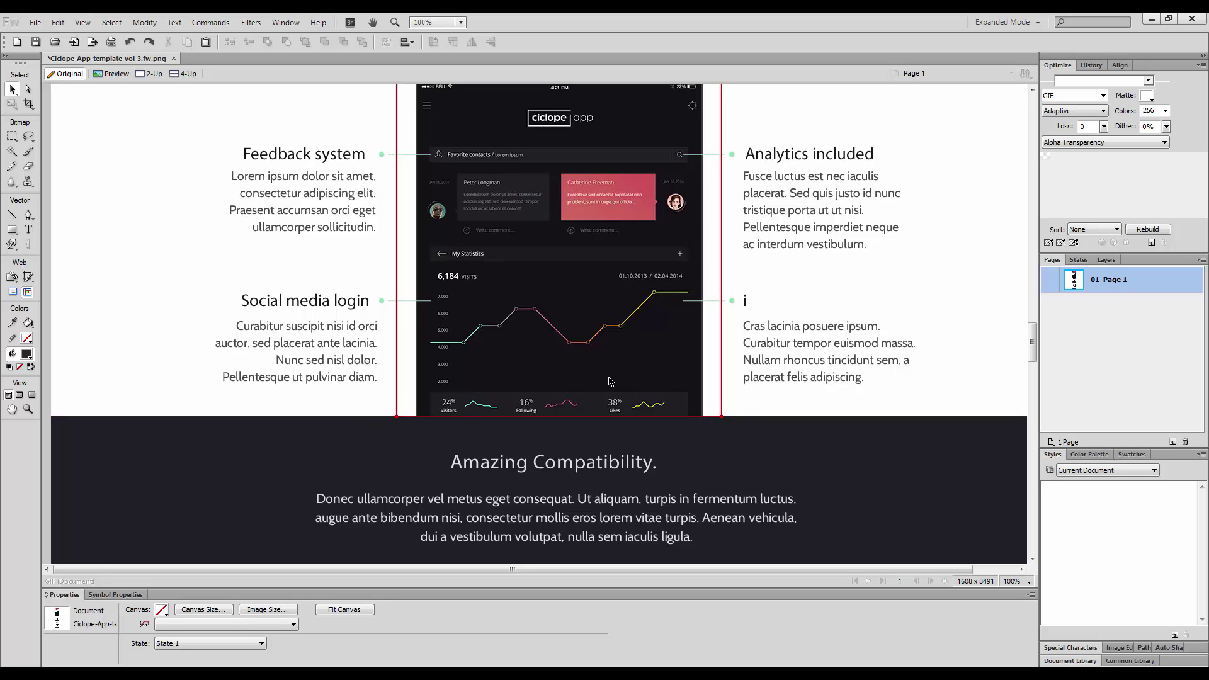
{"action": "key", "text": "alt+Tab"}
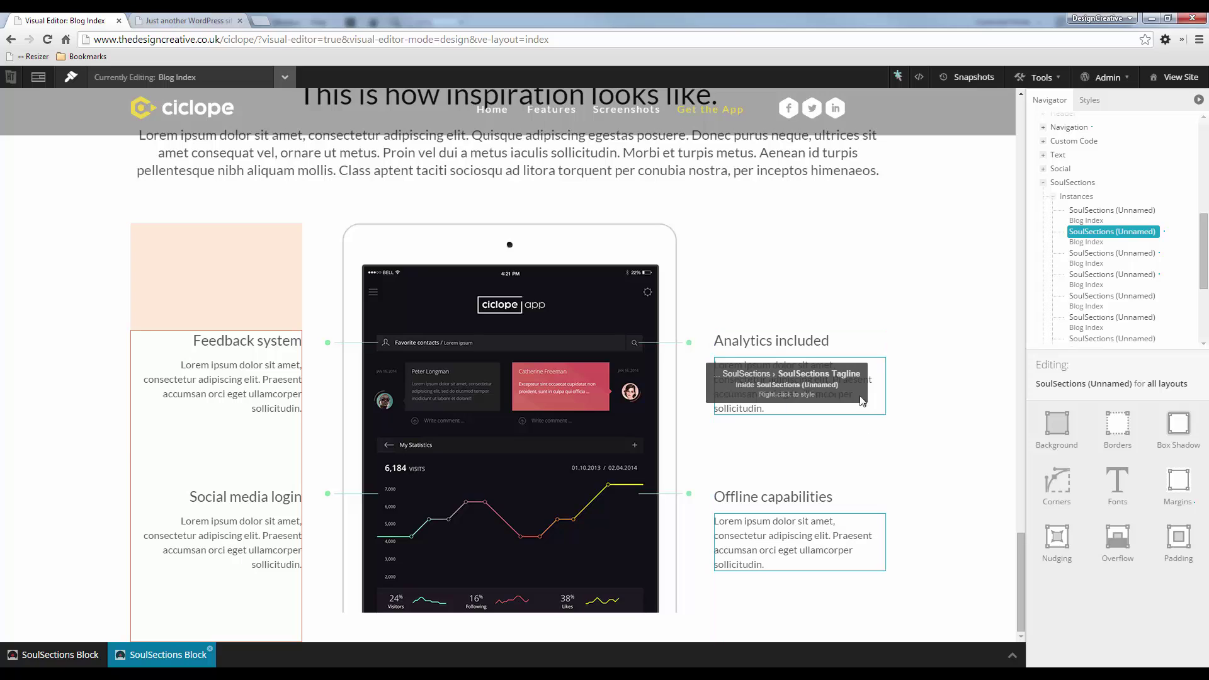
Open the live CSS editor for the block instance holding "Analytics included" and "Offline capabilities".
{"action": "right_click", "coordinate": [862, 443]}
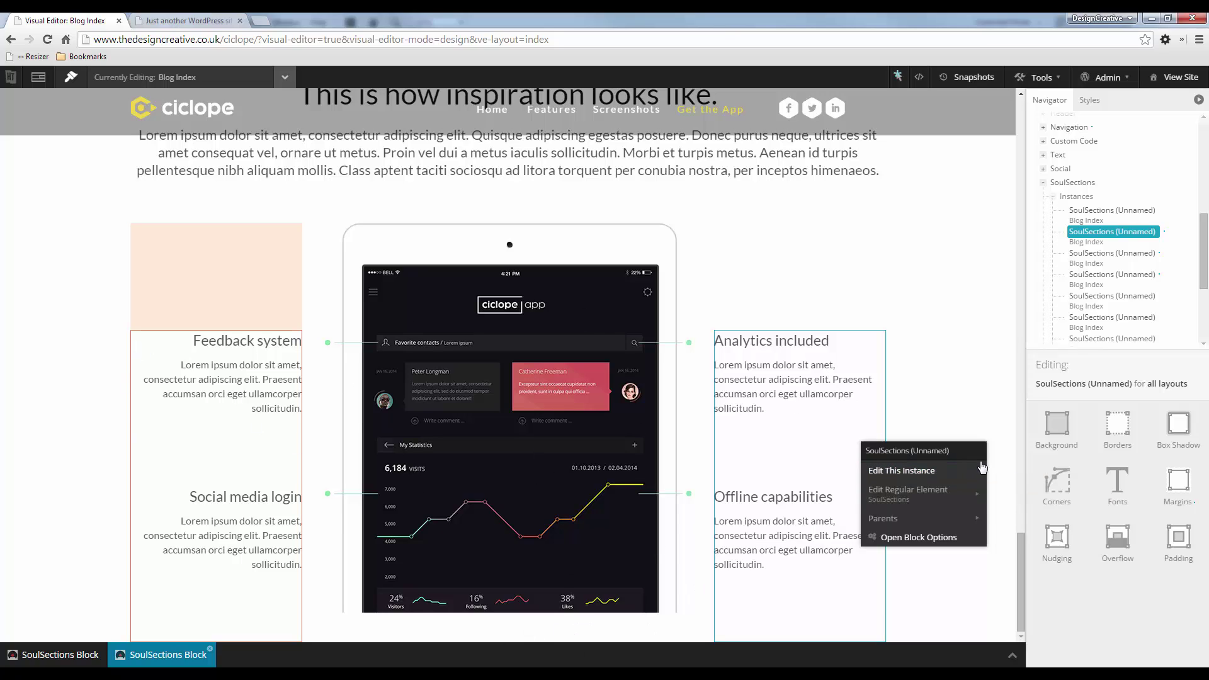
{"action": "left_click", "coordinate": [890, 474]}
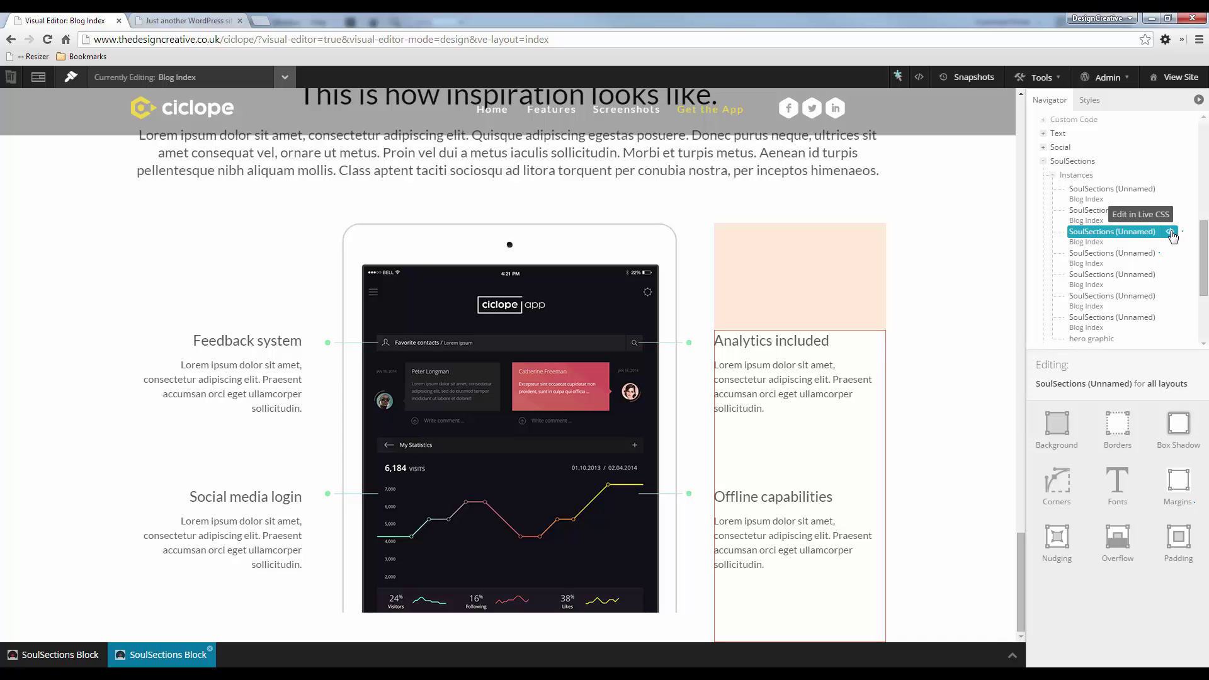
{"action": "left_click", "coordinate": [1170, 233]}
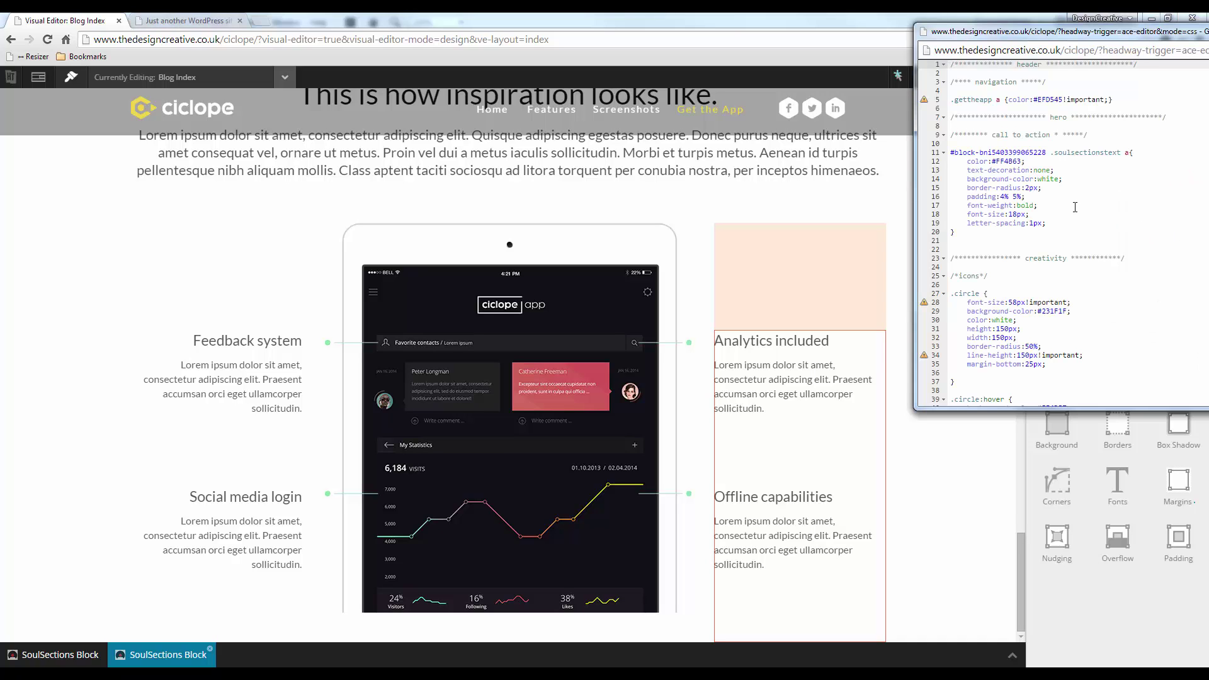
{"action": "scroll", "coordinate": [1075, 207], "scroll_direction": "down", "scroll_amount": 5}
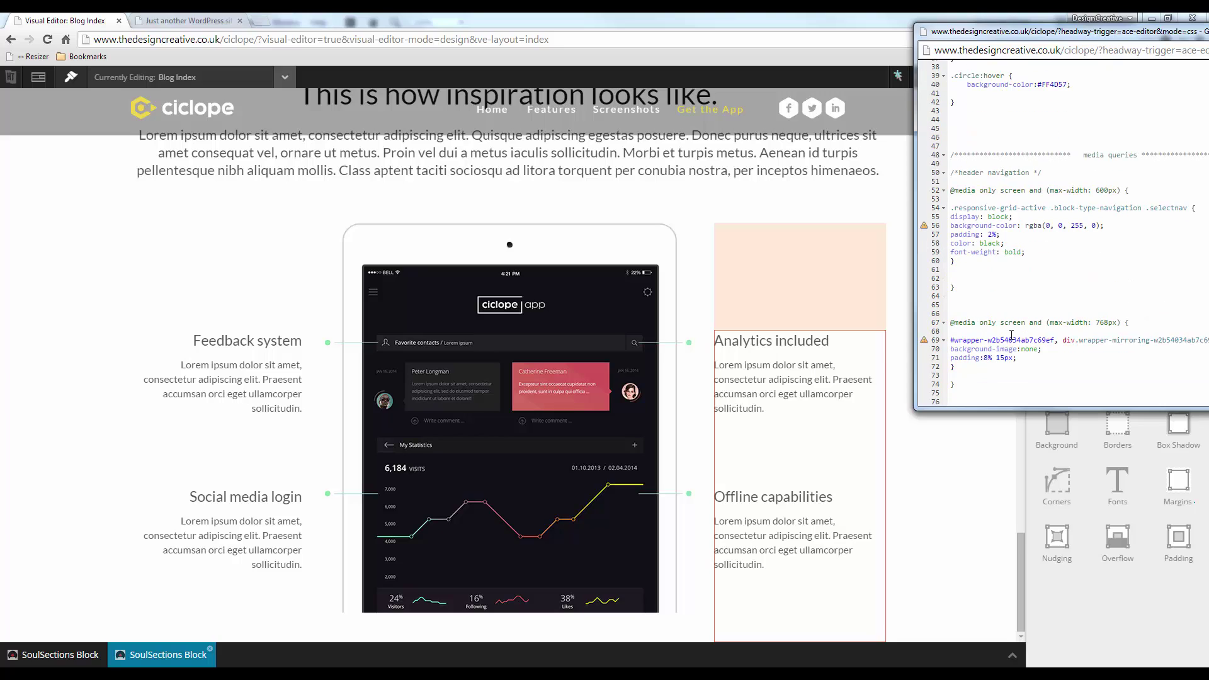
{"action": "left_click", "coordinate": [1015, 415]}
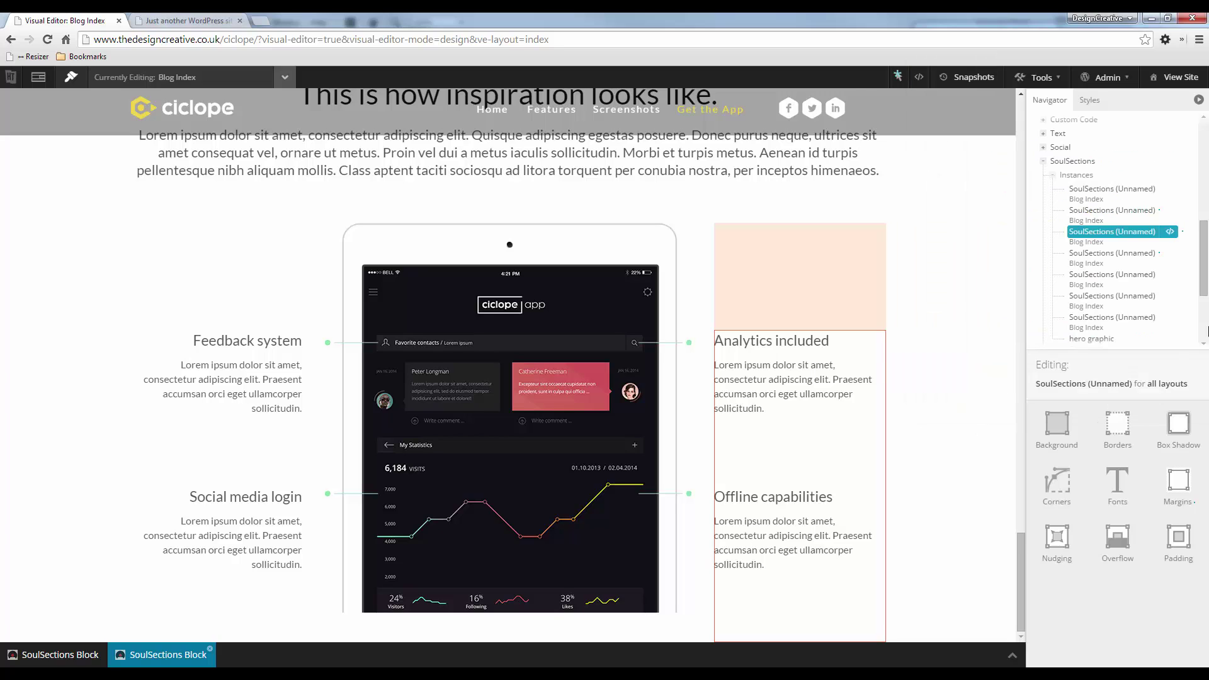
{"action": "left_click", "coordinate": [1170, 233]}
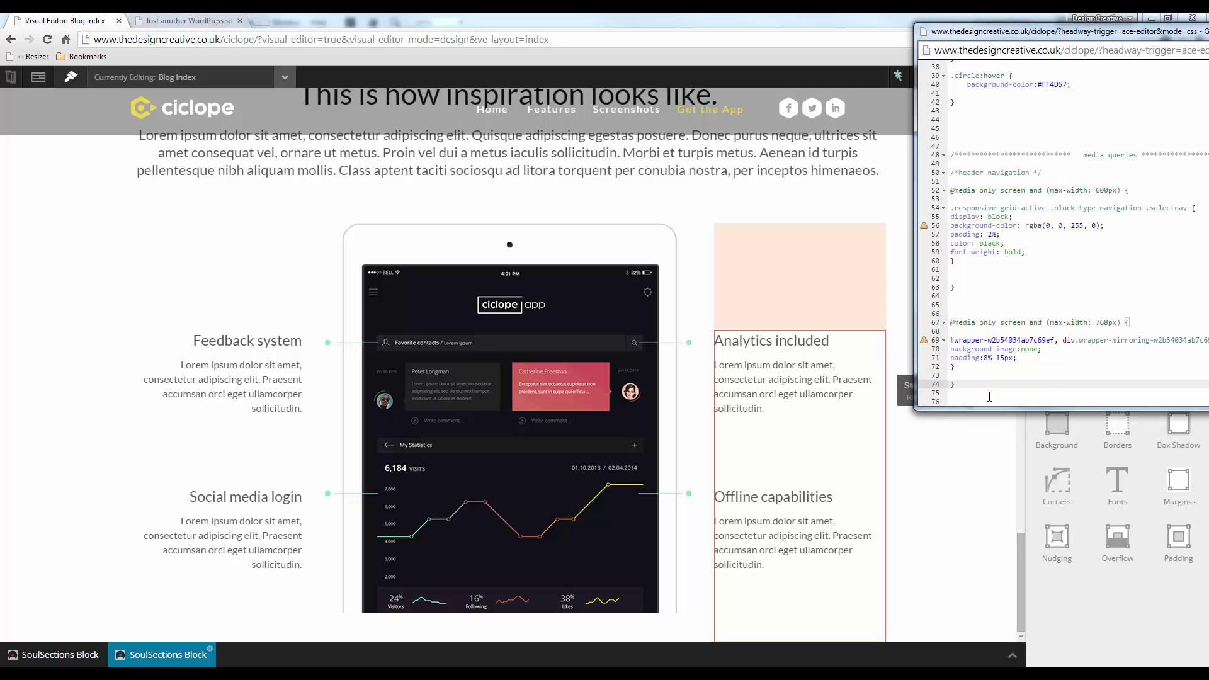
{"action": "left_click_drag", "start_coordinate": [1076, 18], "coordinate": [538, 74]}
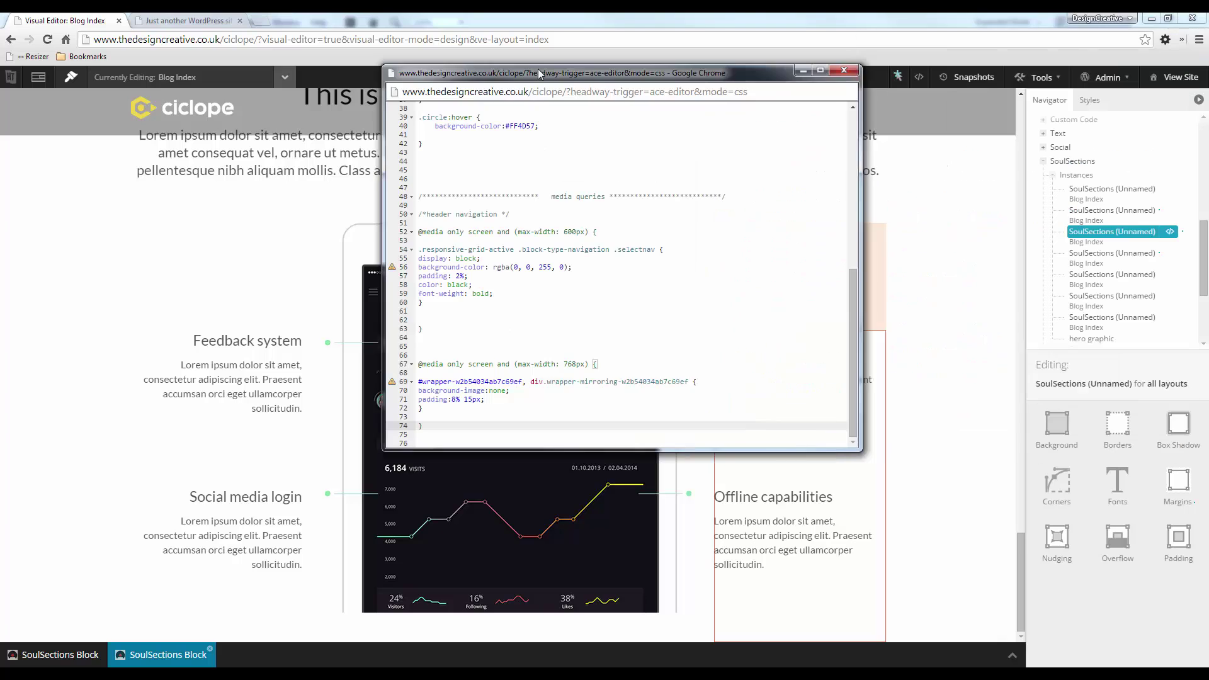
{"action": "left_click", "coordinate": [844, 70]}
Reopen the selected block's live CSS editor and move its empty rule above the media queries section, deleting the duplicate rules.
{"action": "left_click", "coordinate": [1170, 233]}
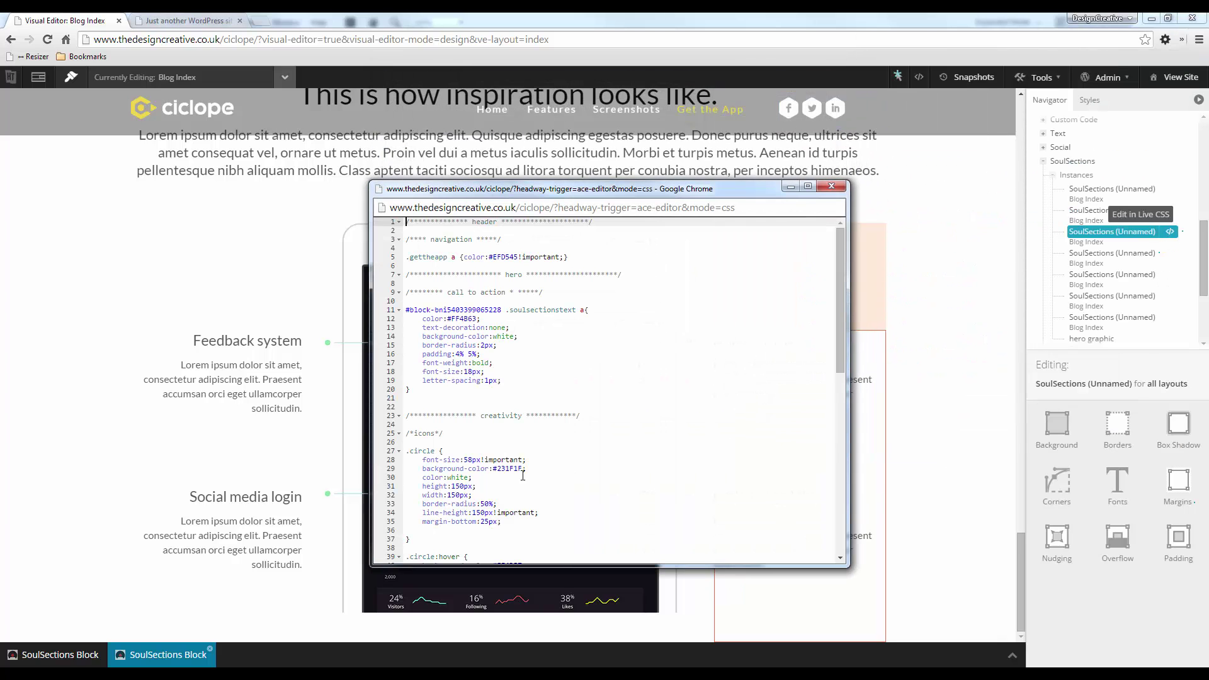
{"action": "scroll", "coordinate": [501, 471], "scroll_direction": "down", "scroll_amount": 10}
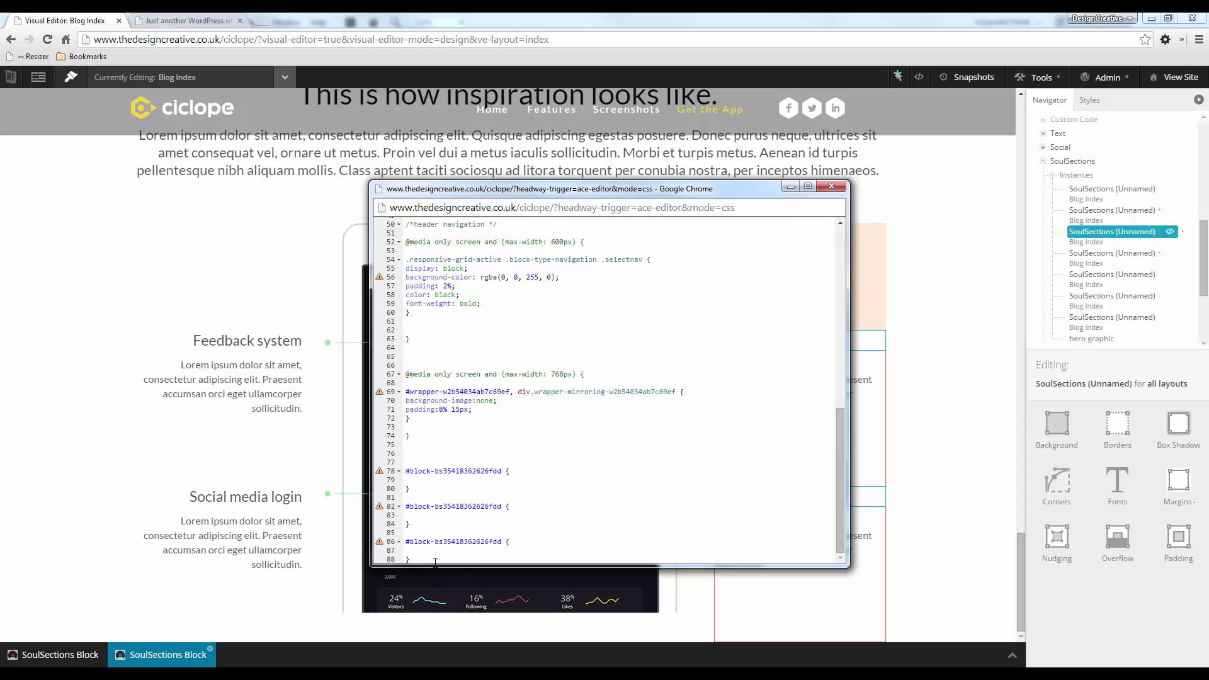
{"action": "left_click_drag", "start_coordinate": [441, 560], "coordinate": [403, 526]}
{"action": "key", "text": "ctrl+c"}
{"action": "key", "text": "BackSpace"}
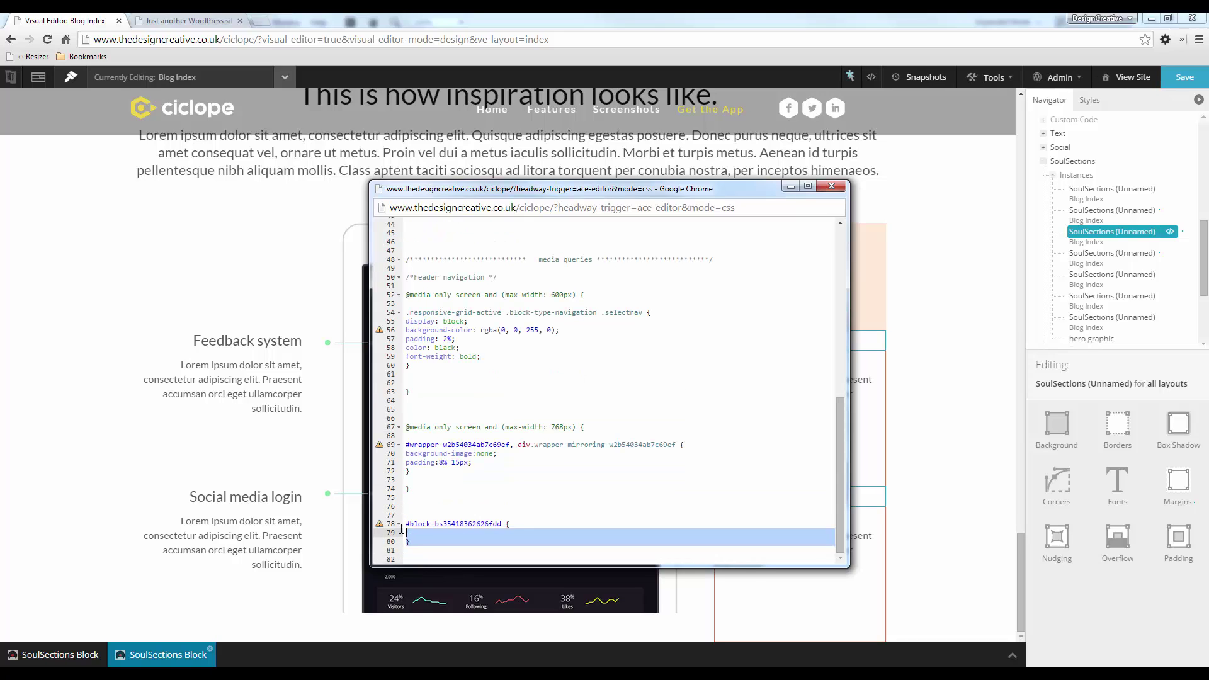
{"action": "key", "text": "BackSpace"}
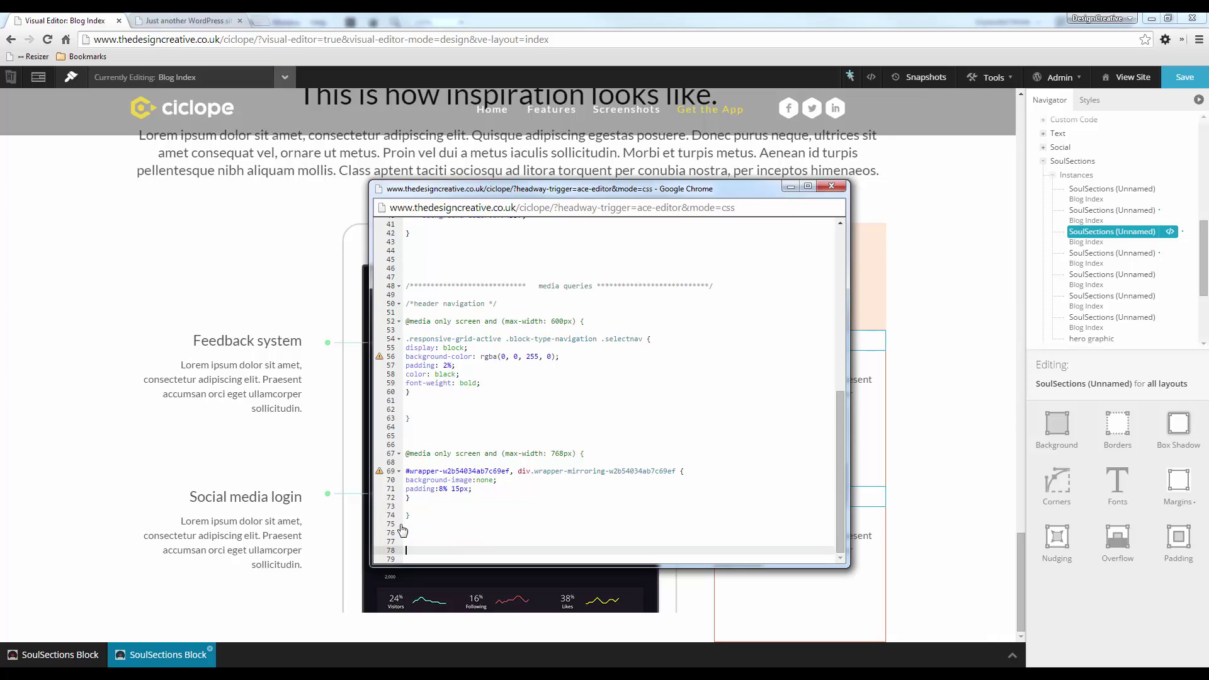
{"action": "scroll", "coordinate": [522, 483], "scroll_direction": "up", "scroll_amount": 3}
{"action": "left_click", "coordinate": [419, 370]}
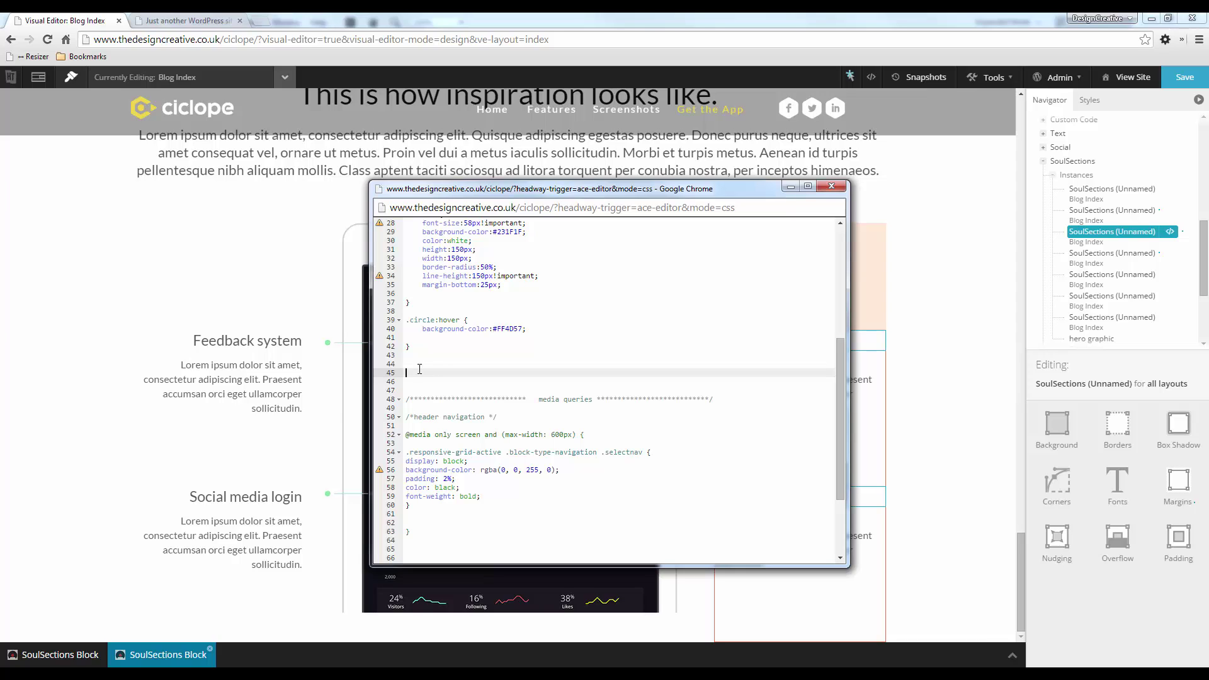
{"action": "key", "text": "ctrl+v"}
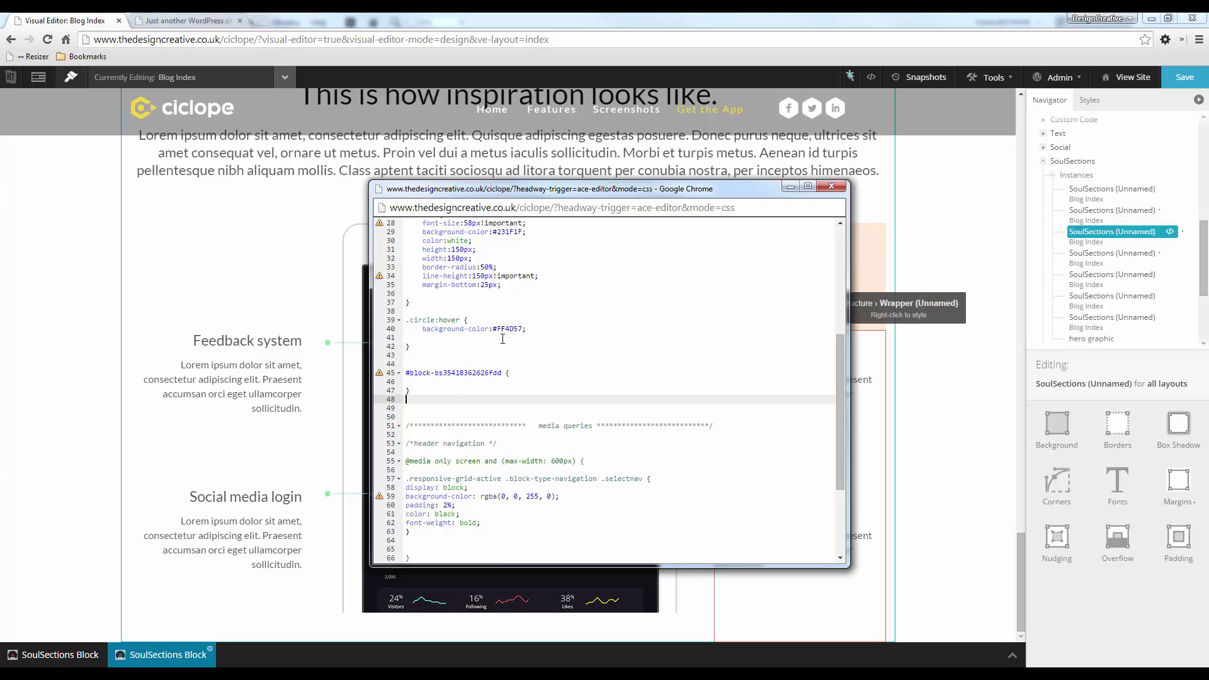
In the rule for the "Analytics included" and "Offline capabilities" block, add a height of 408px.
{"action": "left_click_drag", "start_coordinate": [545, 196], "coordinate": [257, 137]}
{"action": "left_click", "coordinate": [137, 324]}
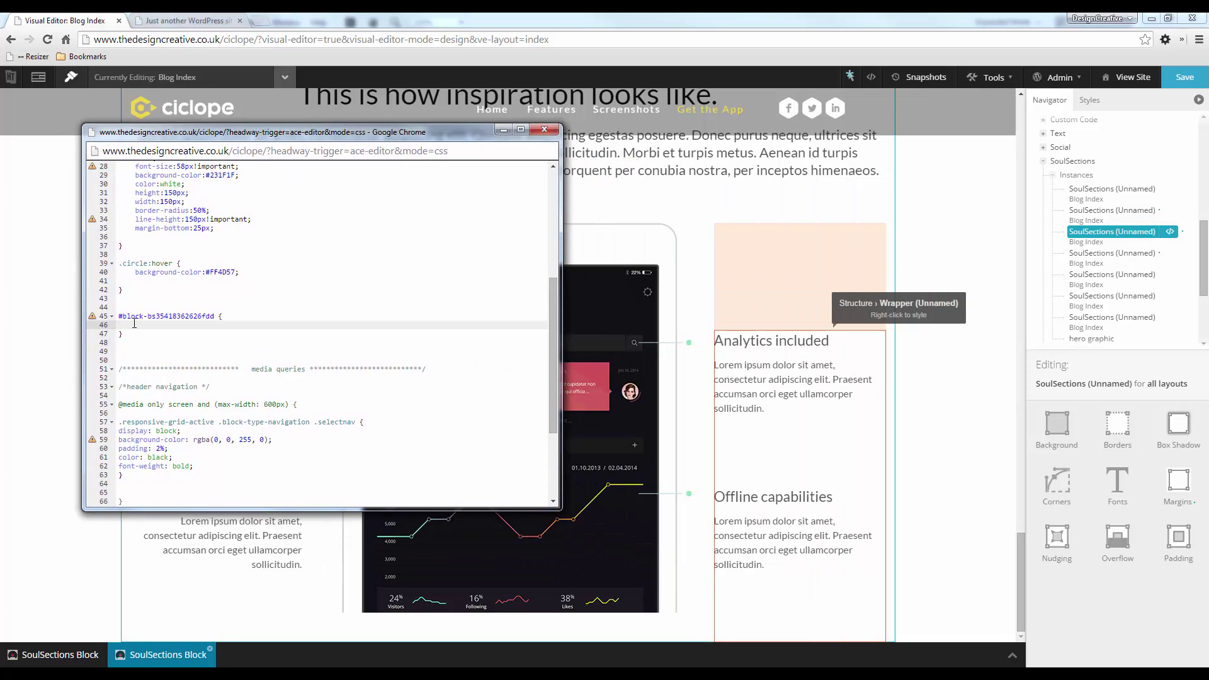
{"action": "type", "text": "height"}
{"action": "type", "text": "108px"}
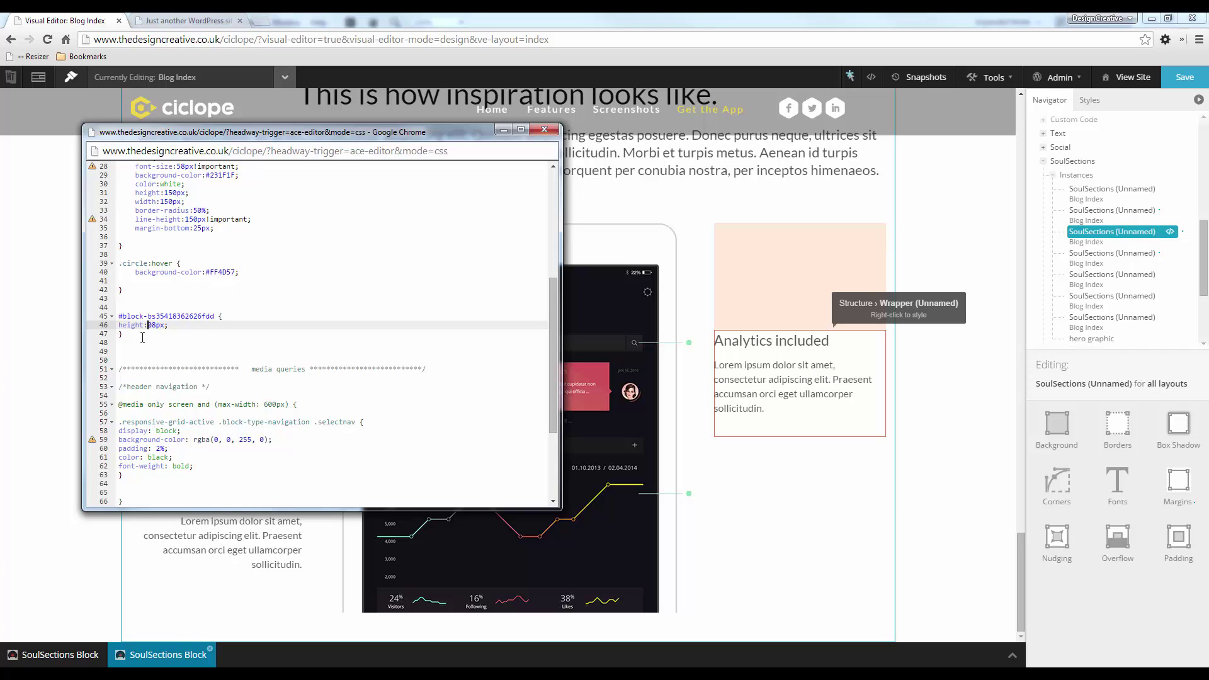
{"action": "type", "text": "4"}
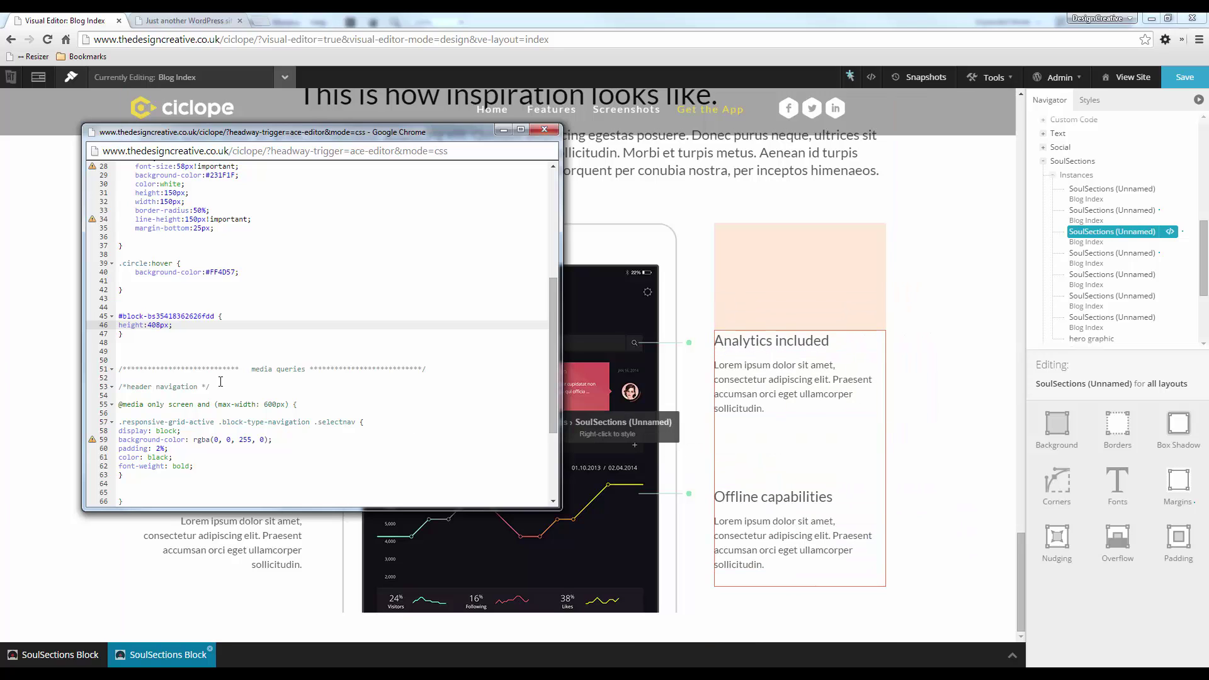
Select the block instance holding "Feedback system" and "Social media login" and open its live CSS editor.
{"action": "right_click", "coordinate": [227, 552]}
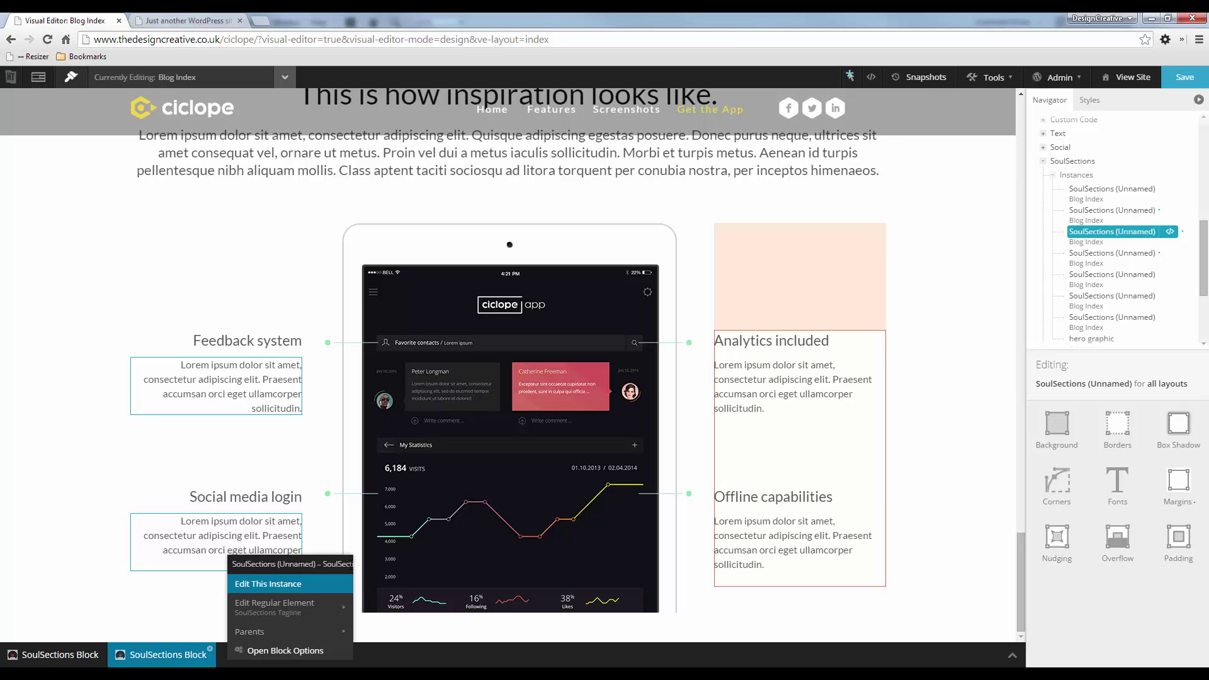
{"action": "left_click", "coordinate": [348, 246]}
{"action": "left_click", "coordinate": [544, 129]}
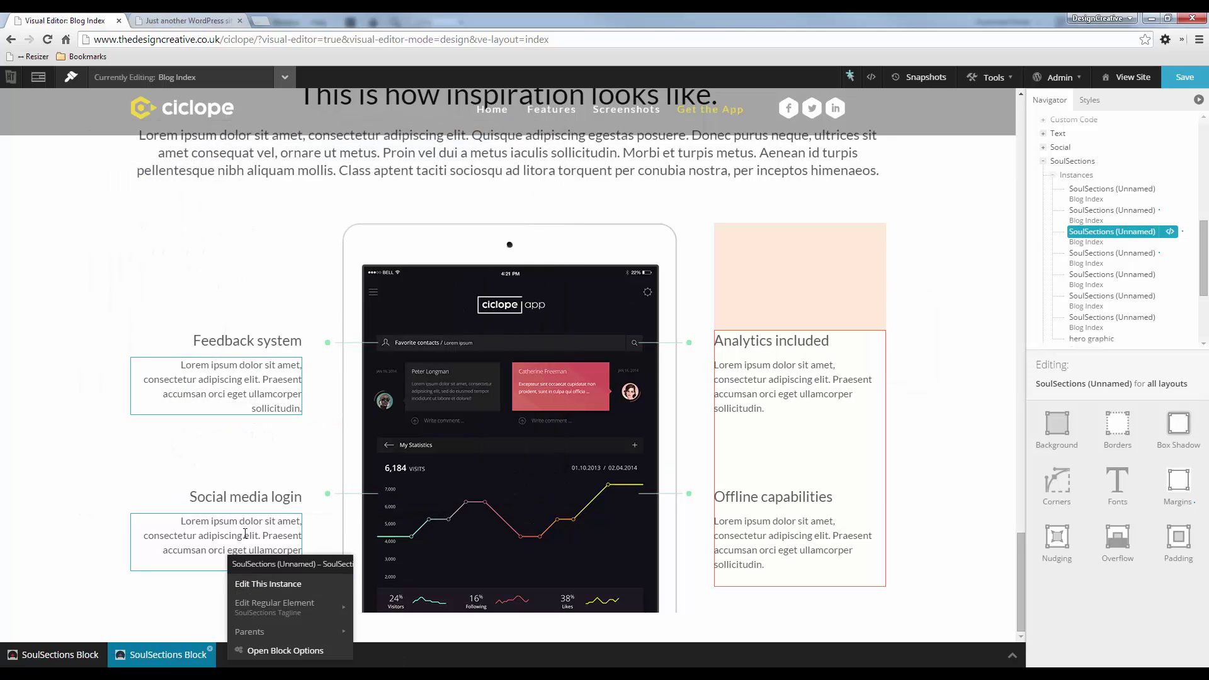
{"action": "right_click", "coordinate": [219, 521]}
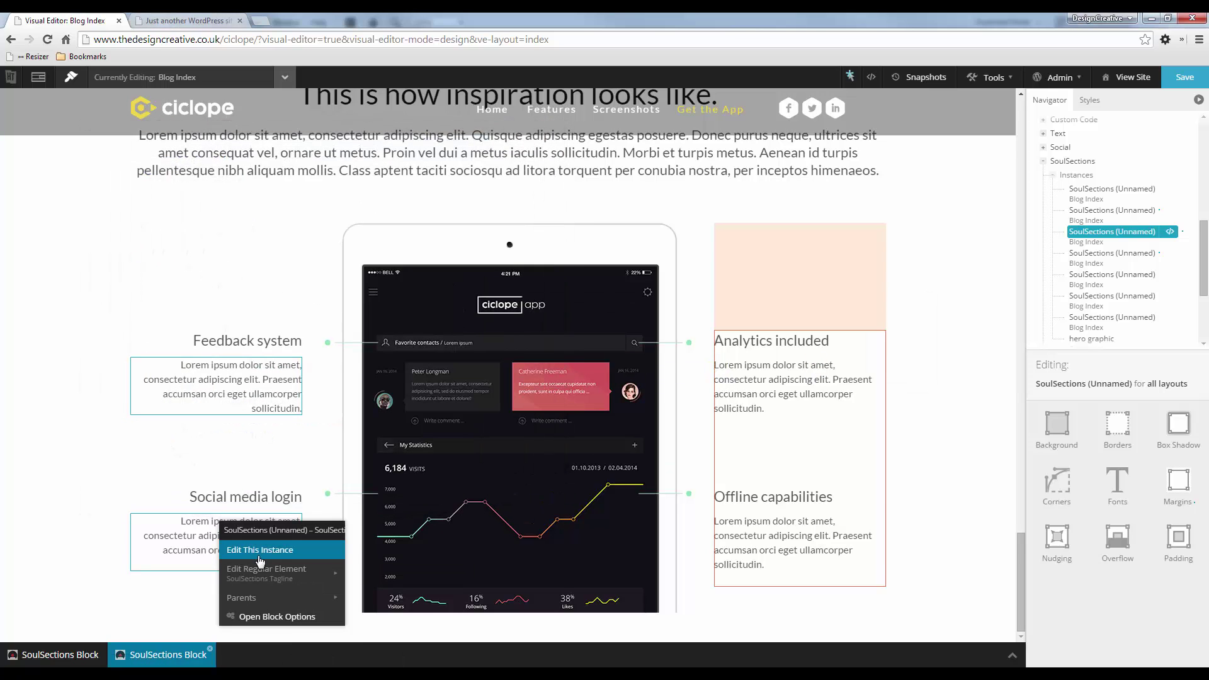
{"action": "mouse_move", "coordinate": [262, 598]}
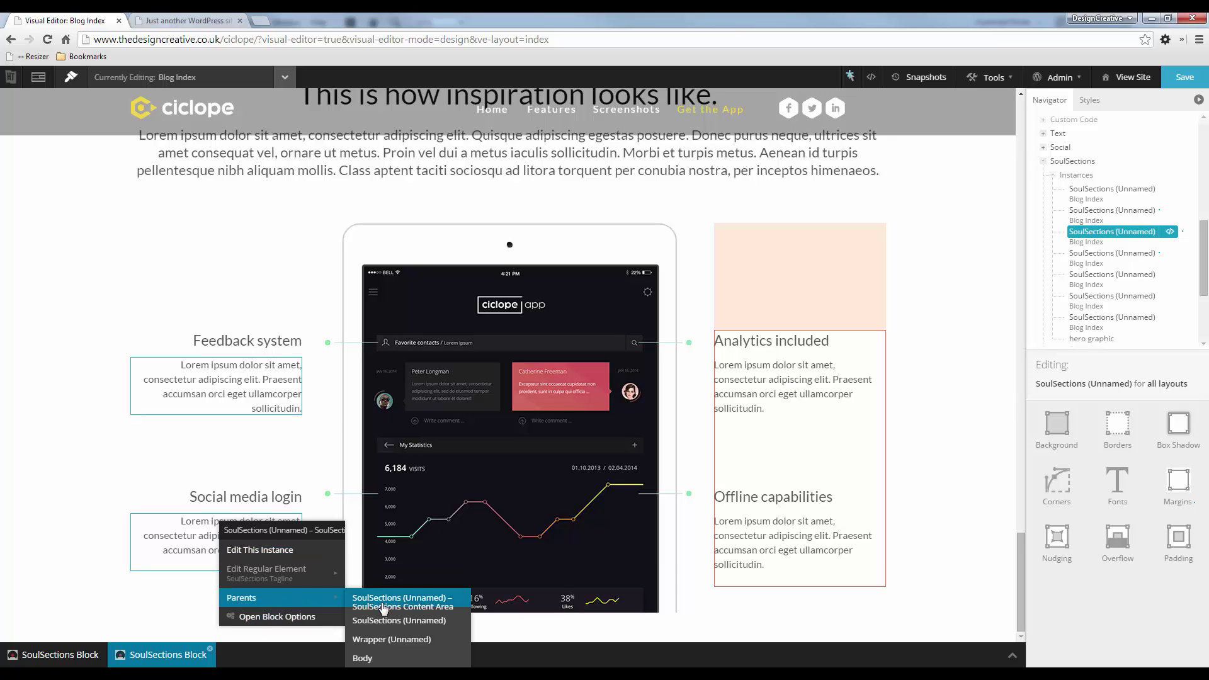
{"action": "left_click", "coordinate": [259, 550]}
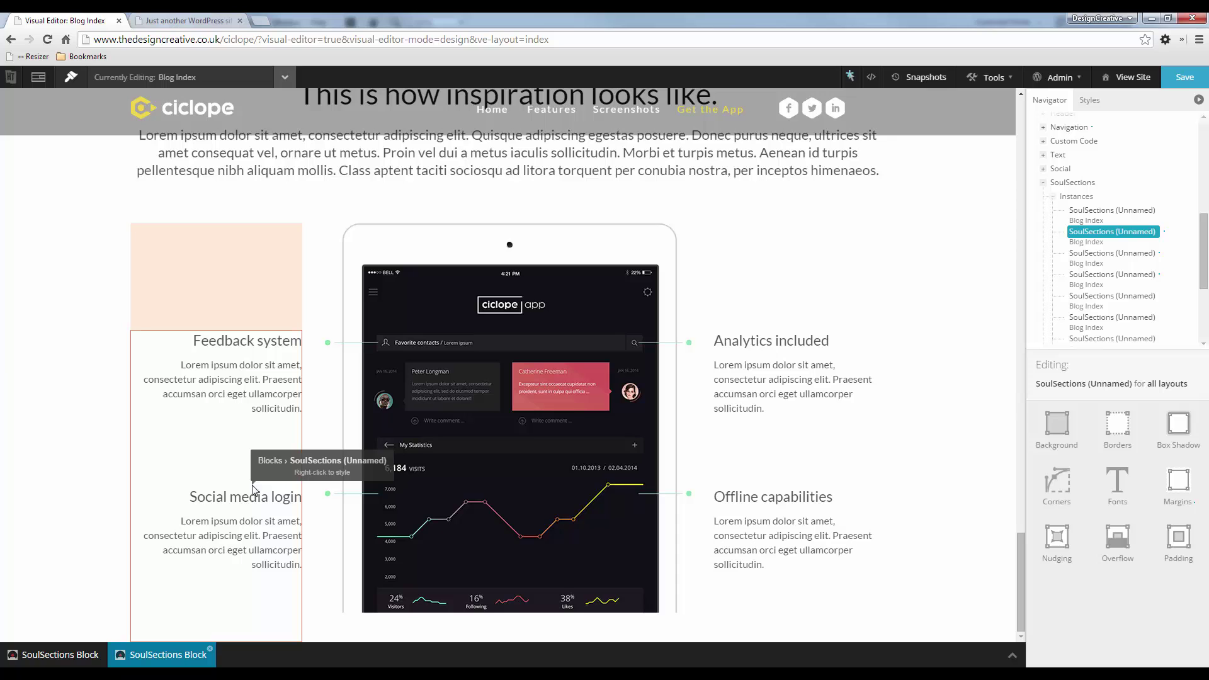
{"action": "left_click", "coordinate": [1167, 233]}
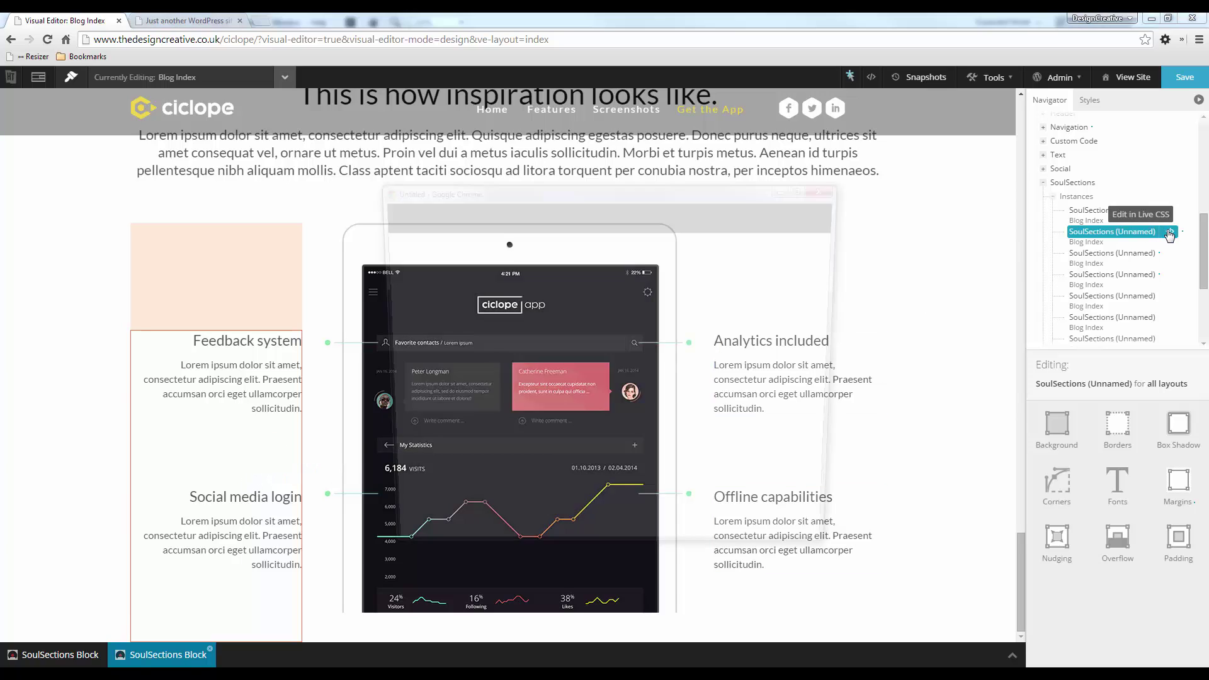
Move the empty rule for the "Feedback system" block from the end of the CSS to below the 408px height rule.
{"action": "scroll", "coordinate": [466, 508], "scroll_direction": "down", "scroll_amount": 8}
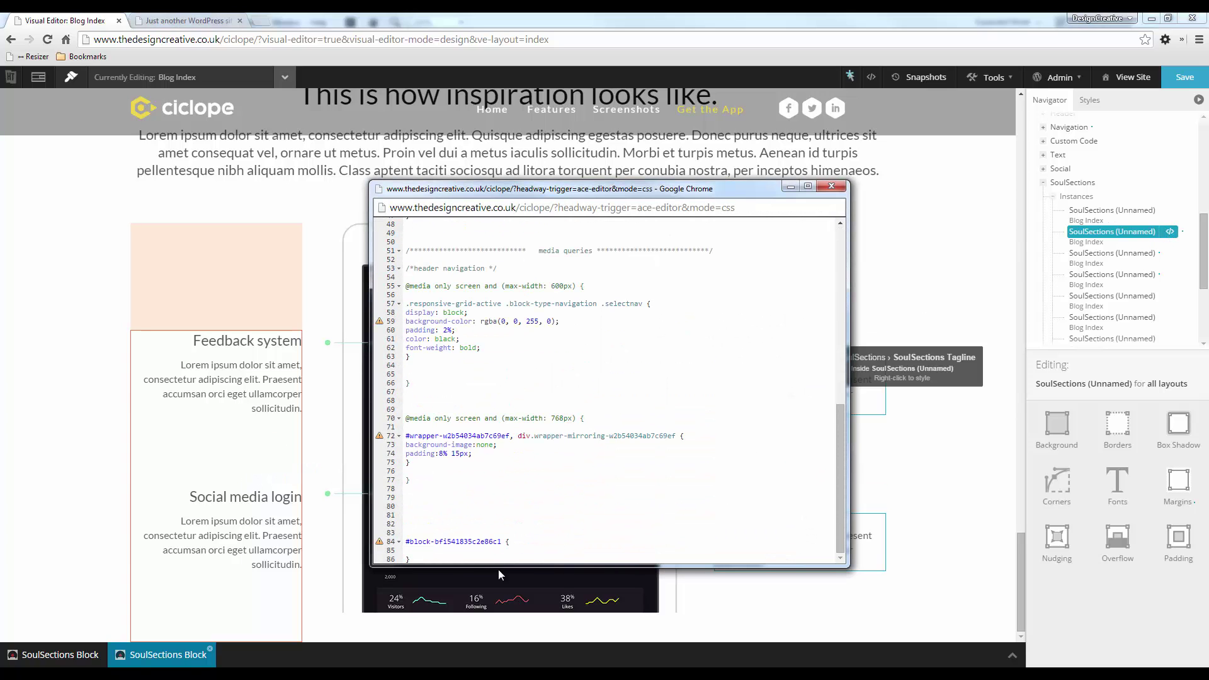
{"action": "left_click_drag", "start_coordinate": [441, 559], "coordinate": [412, 535]}
{"action": "key", "text": "ctrl+c"}
{"action": "key", "text": "BackSpace"}
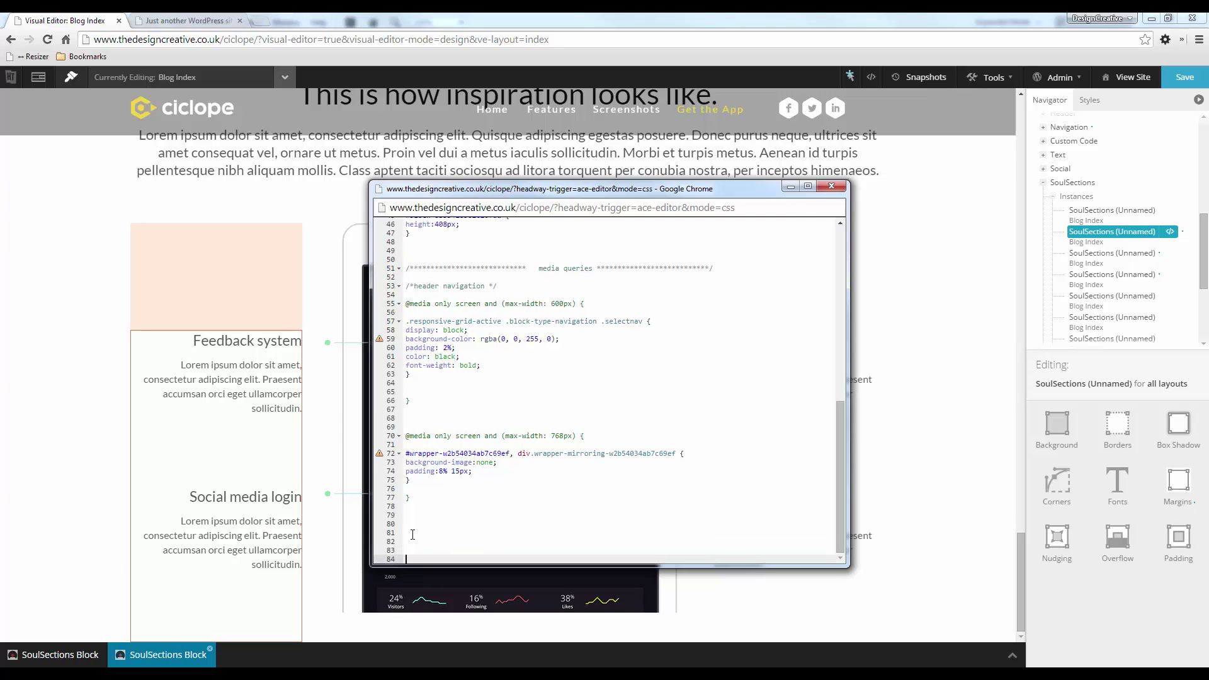
{"action": "scroll", "coordinate": [462, 427], "scroll_direction": "up", "scroll_amount": 5}
{"action": "left_click", "coordinate": [426, 432]}
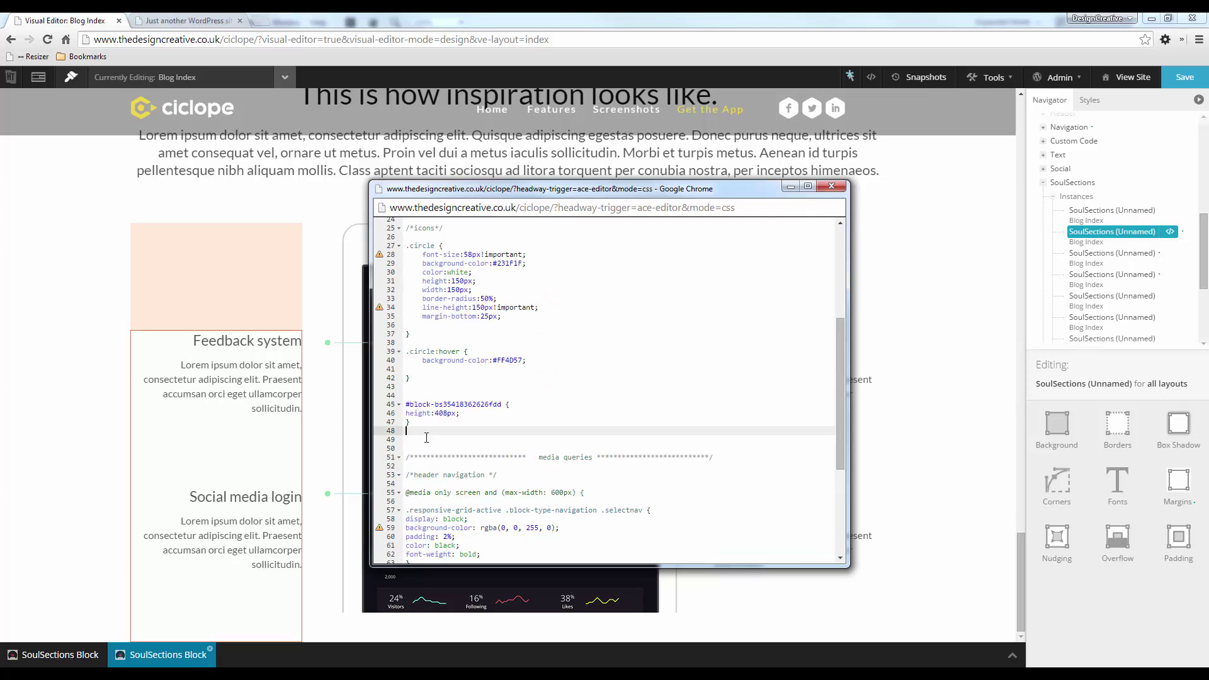
{"action": "key", "text": "ctrl+v"}
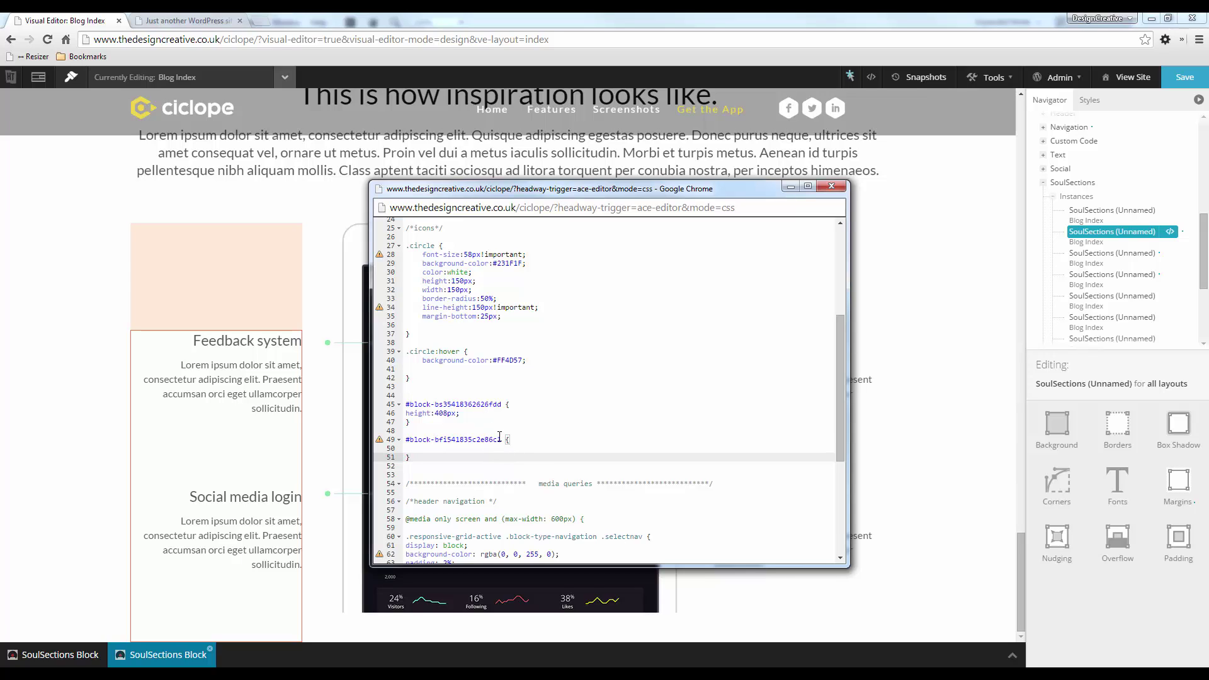
Add the "Feedback system" block's ID as a second selector on the 408px height rule and delete its separate empty rule.
{"action": "left_click_drag", "start_coordinate": [501, 439], "coordinate": [404, 439]}
{"action": "key", "text": "ctrl+c"}
{"action": "left_click", "coordinate": [501, 405]}
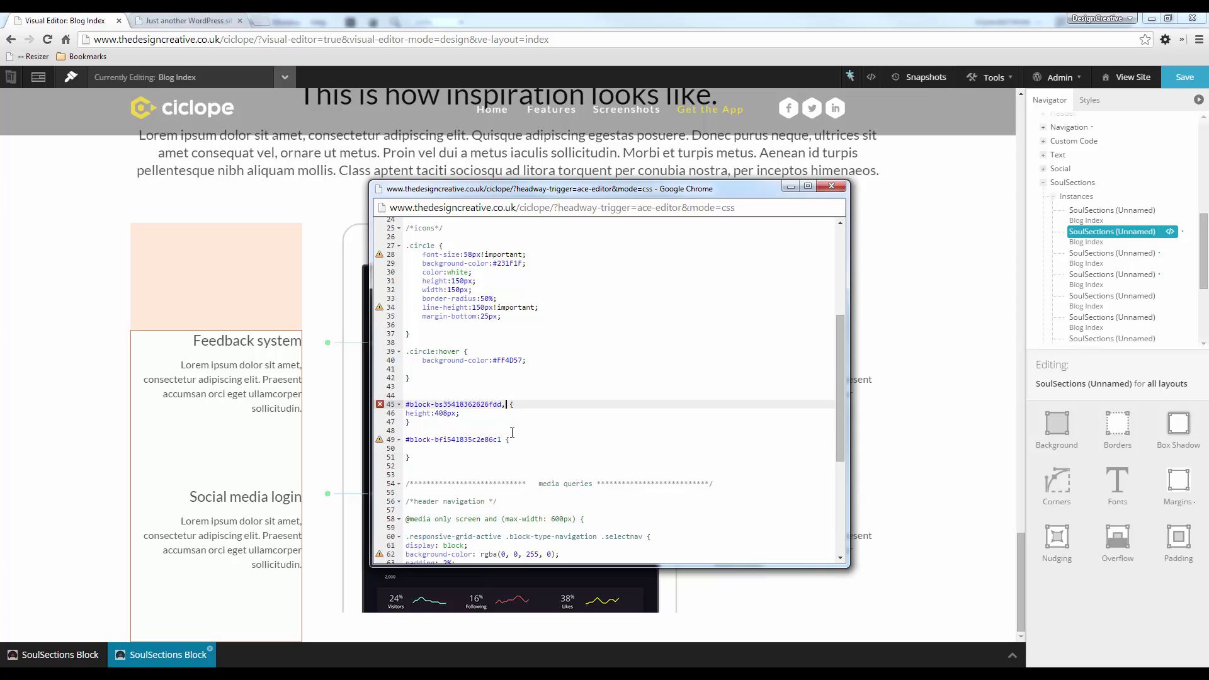
{"action": "type", "text": ","}
{"action": "key", "text": "ctrl+v"}
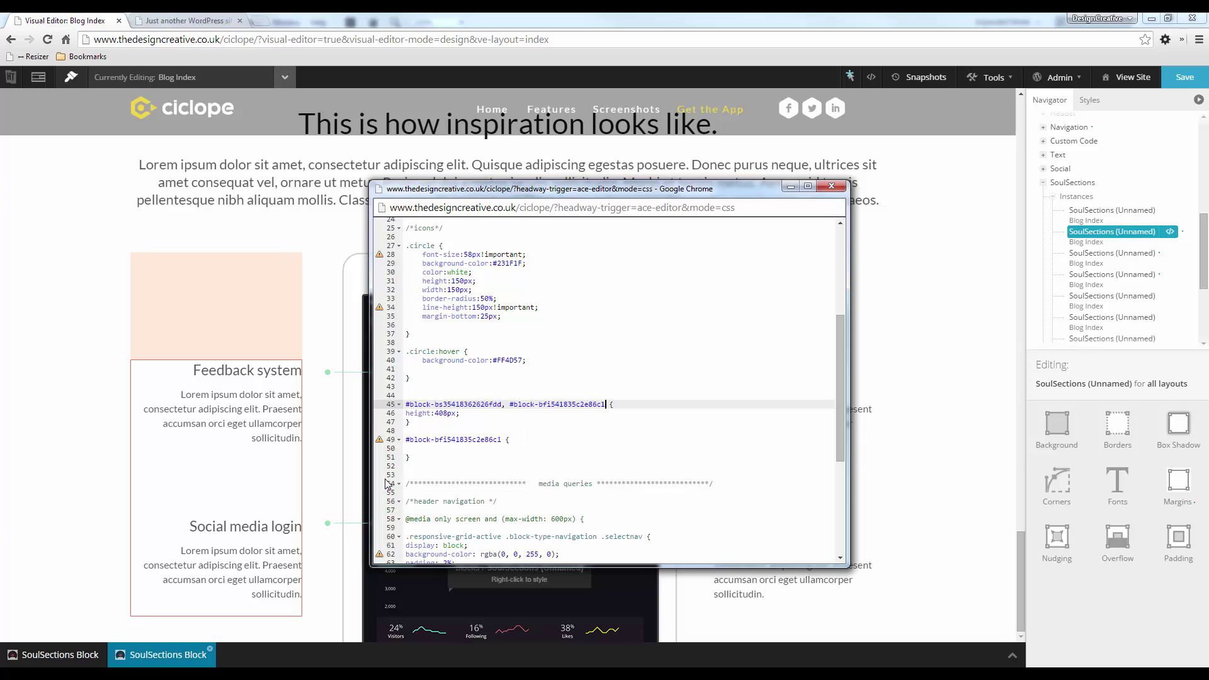
{"action": "left_click_drag", "start_coordinate": [432, 464], "coordinate": [397, 439]}
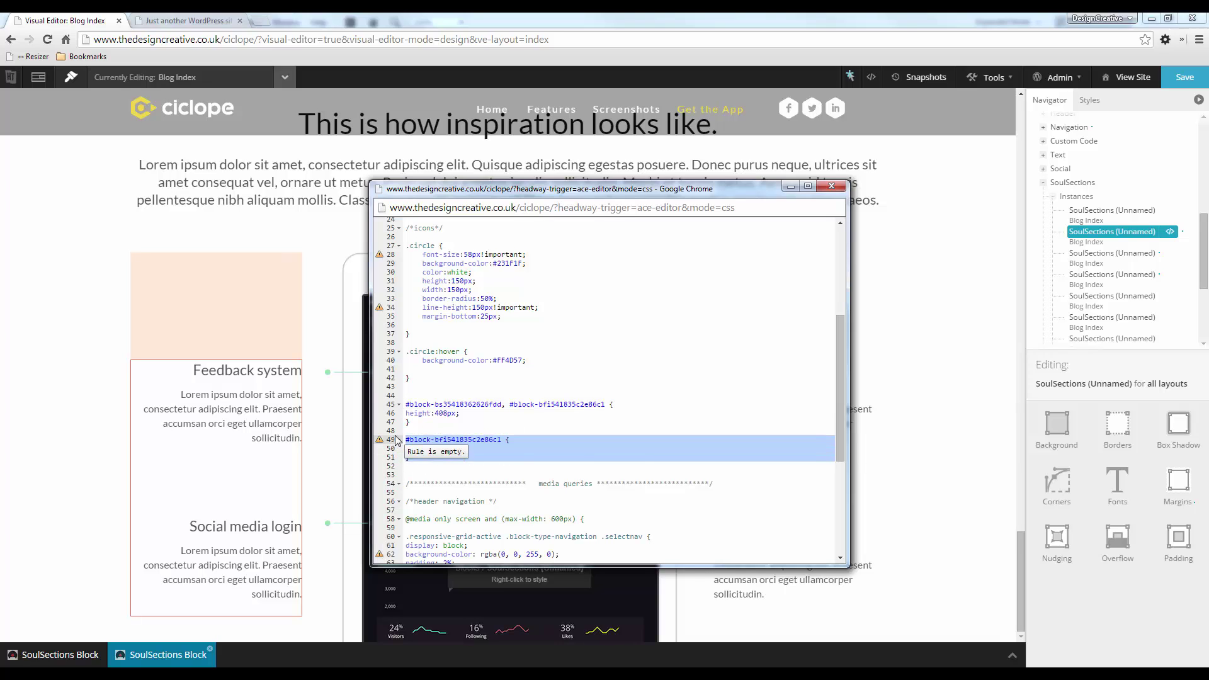
{"action": "key", "text": "BackSpace"}
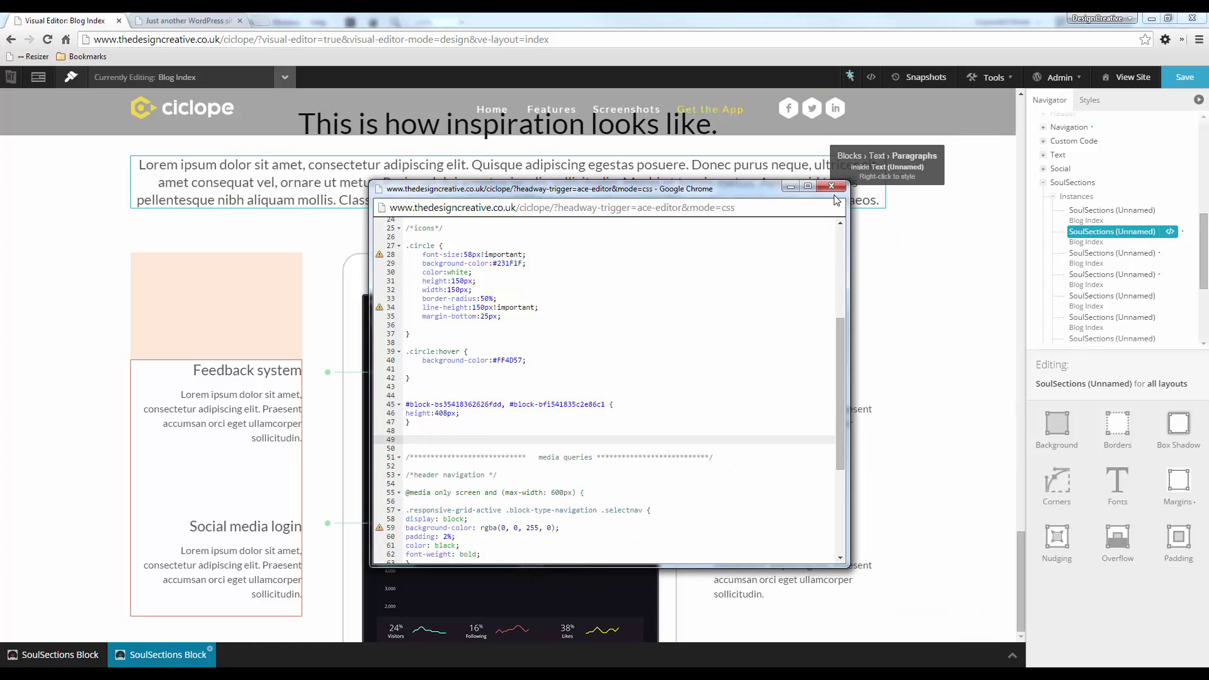
Close the live CSS editor and save the layout changes in the visual editor.
{"action": "left_click", "coordinate": [856, 406]}
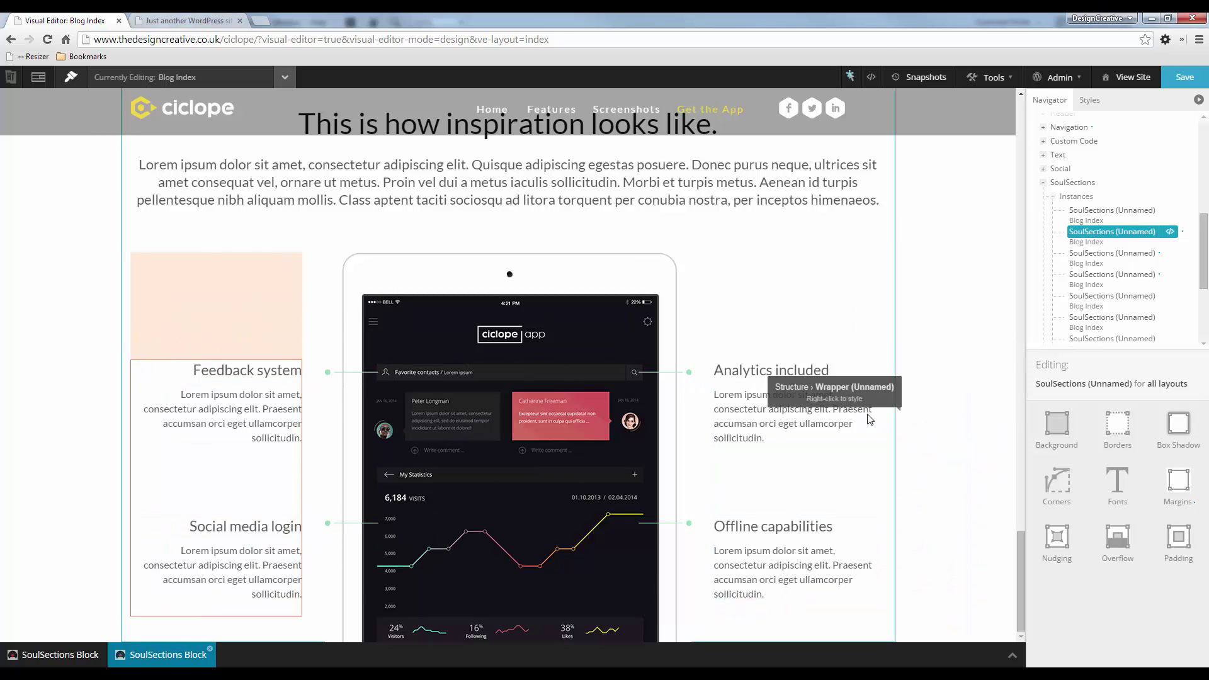
{"action": "scroll", "coordinate": [881, 390], "scroll_direction": "up", "scroll_amount": 1}
{"action": "scroll", "coordinate": [825, 324], "scroll_direction": "up", "scroll_amount": 2}
{"action": "scroll", "coordinate": [812, 324], "scroll_direction": "up", "scroll_amount": 2}
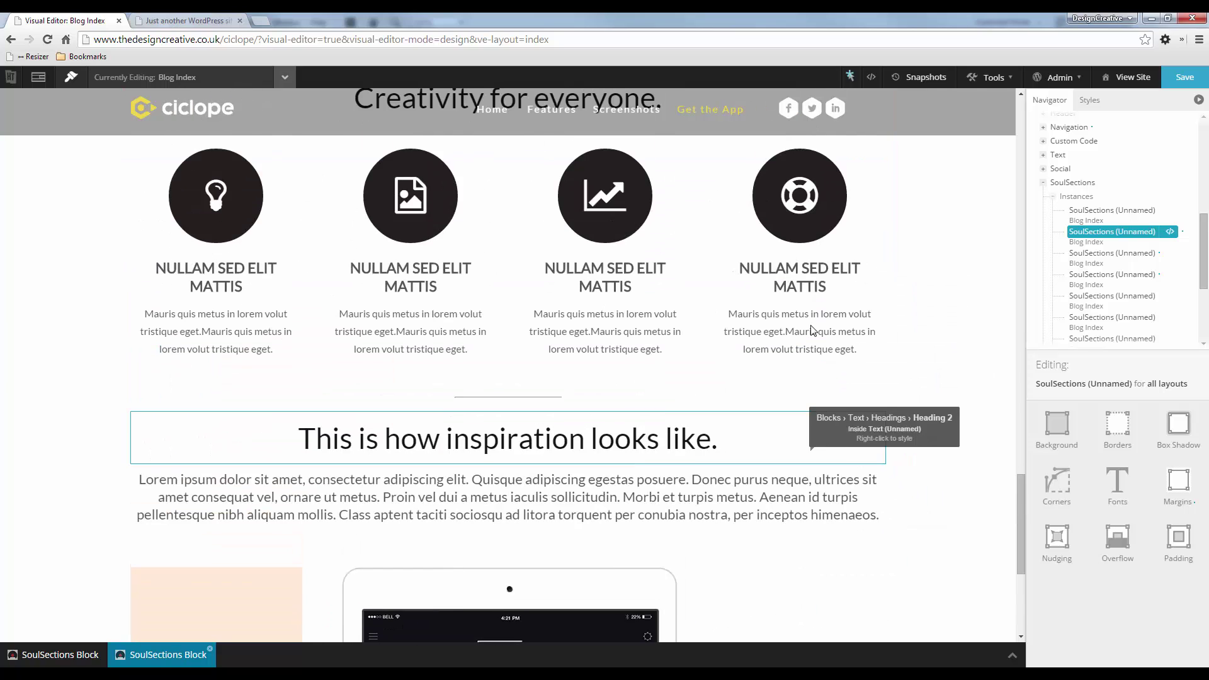
{"action": "scroll", "coordinate": [809, 296], "scroll_direction": "up", "scroll_amount": 2}
{"action": "left_click", "coordinate": [1183, 84]}
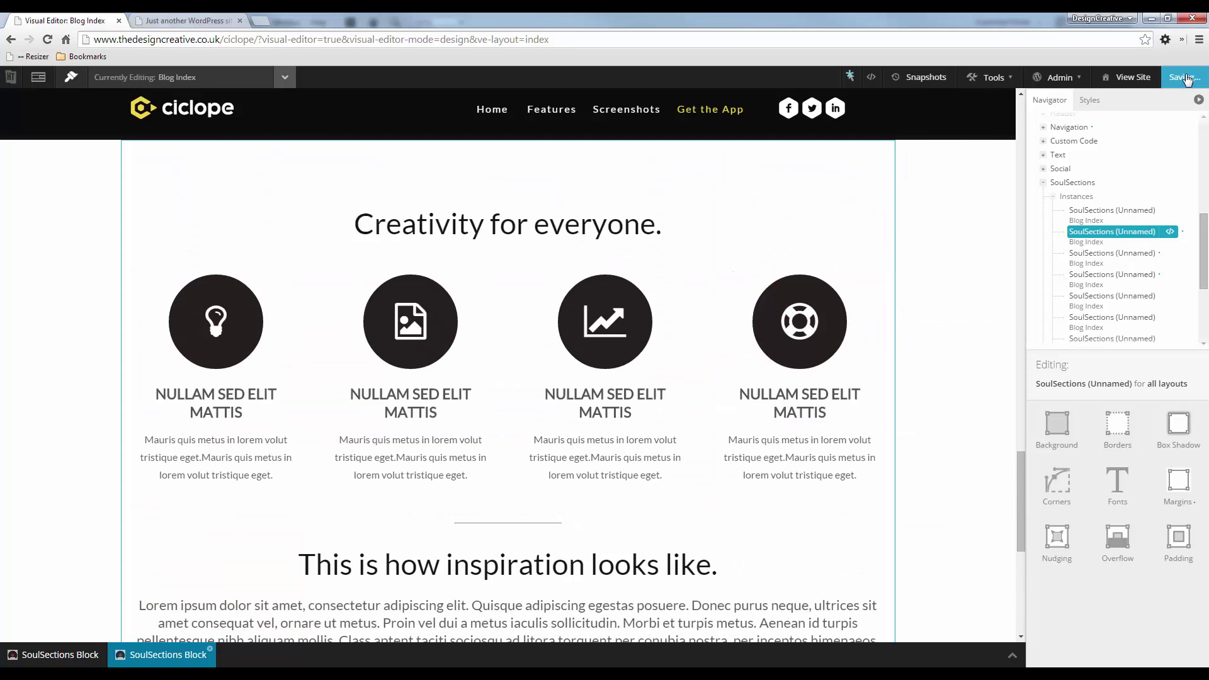
Reload the live site without the developer tools and check the "Creativity for everyone." and "This is how inspiration looks like." sections.
{"action": "left_click", "coordinate": [161, 24]}
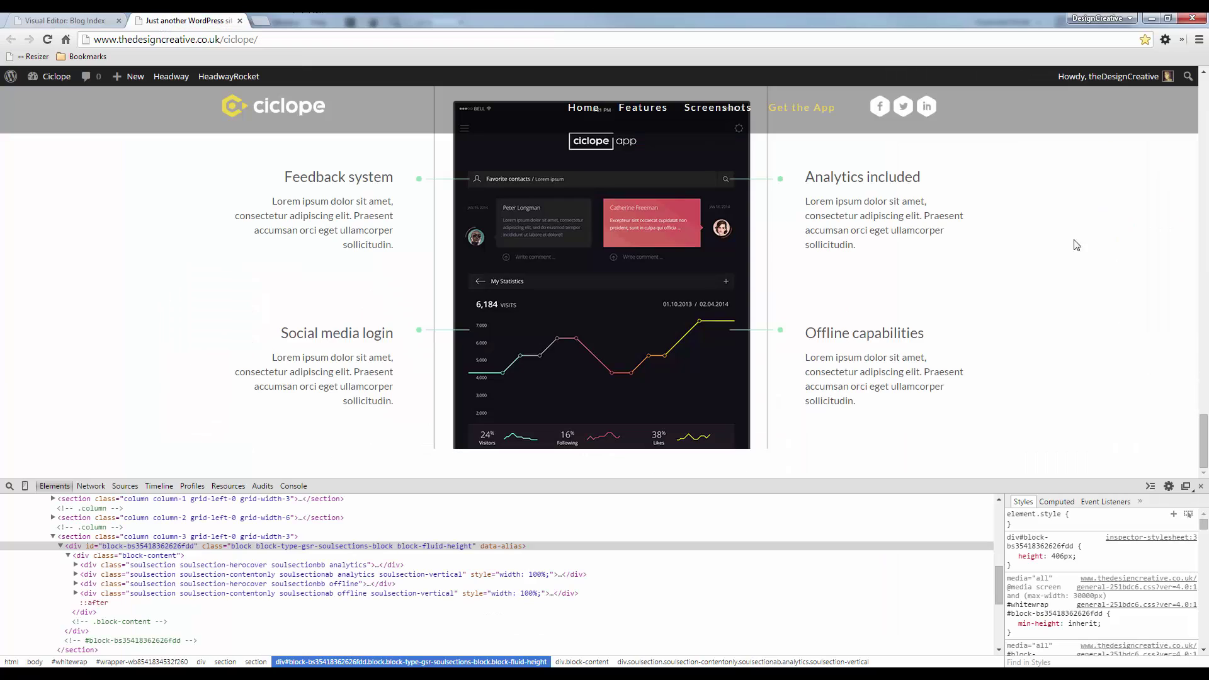
{"action": "left_click", "coordinate": [1201, 485]}
{"action": "key", "text": "F5"}
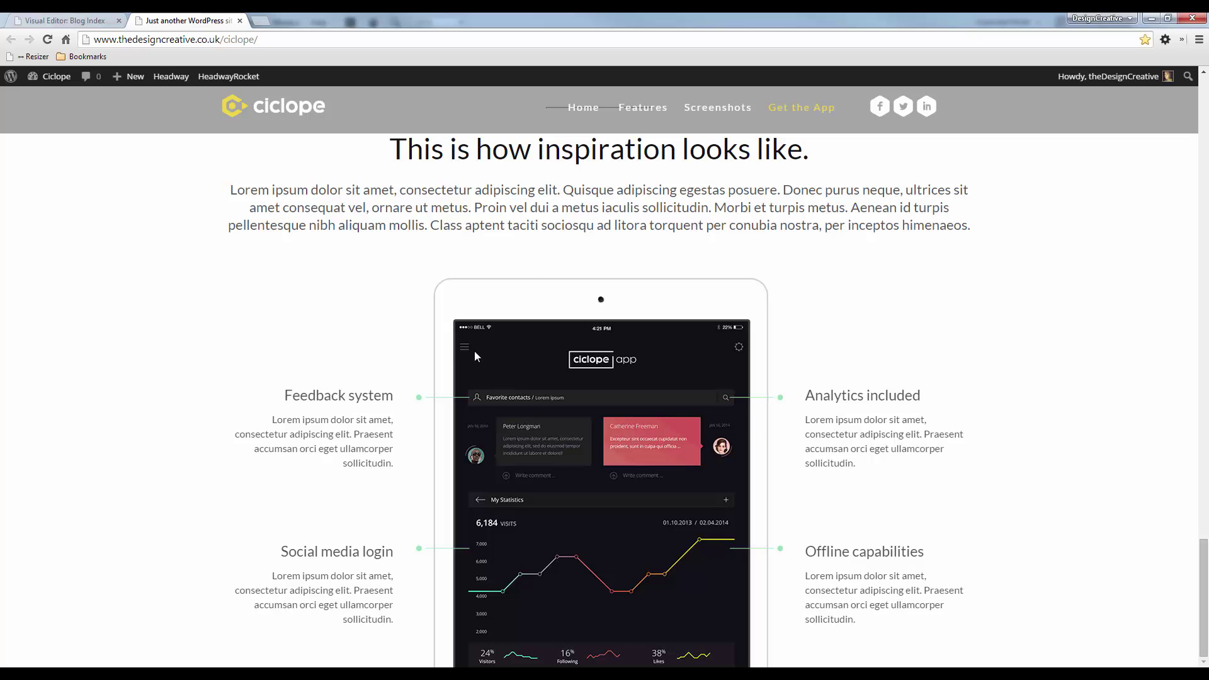
{"action": "scroll", "coordinate": [598, 378], "scroll_direction": "up", "scroll_amount": 6}
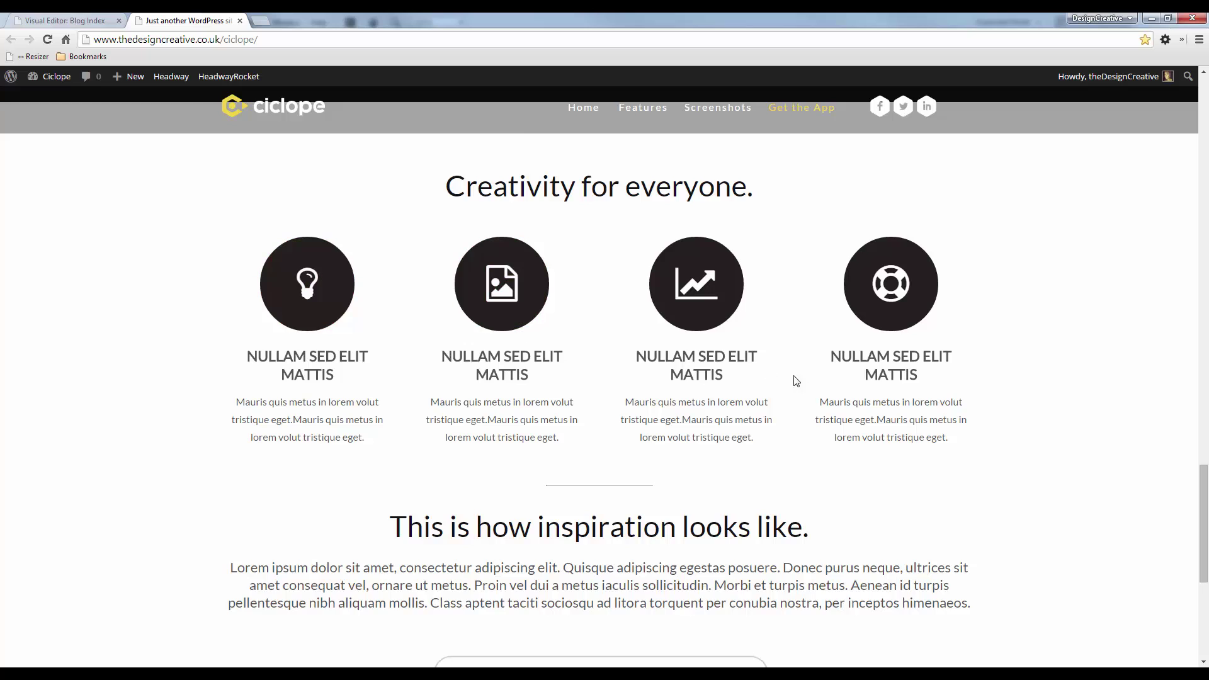
{"action": "scroll", "coordinate": [806, 379], "scroll_direction": "down", "scroll_amount": 3}
{"action": "scroll", "coordinate": [809, 380], "scroll_direction": "down", "scroll_amount": 3}
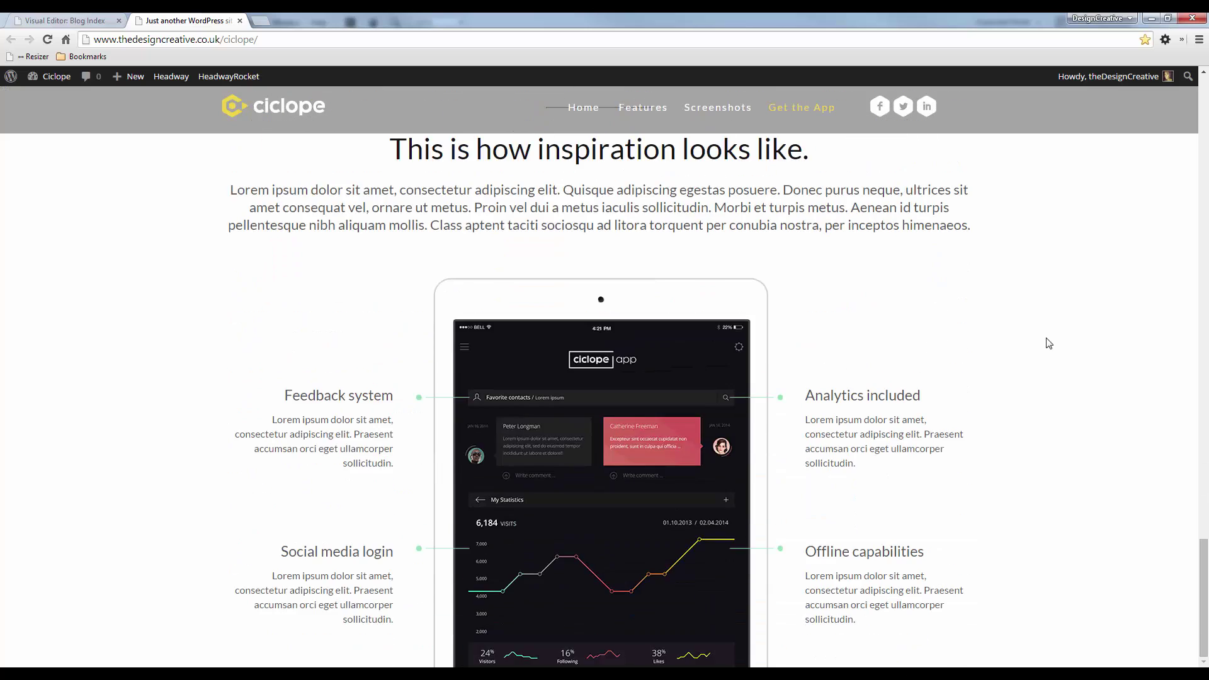
Preview the live site at tablet portrait size (768x1024) and check how the "This is how inspiration looks like." section adapts.
{"action": "left_click", "coordinate": [29, 59]}
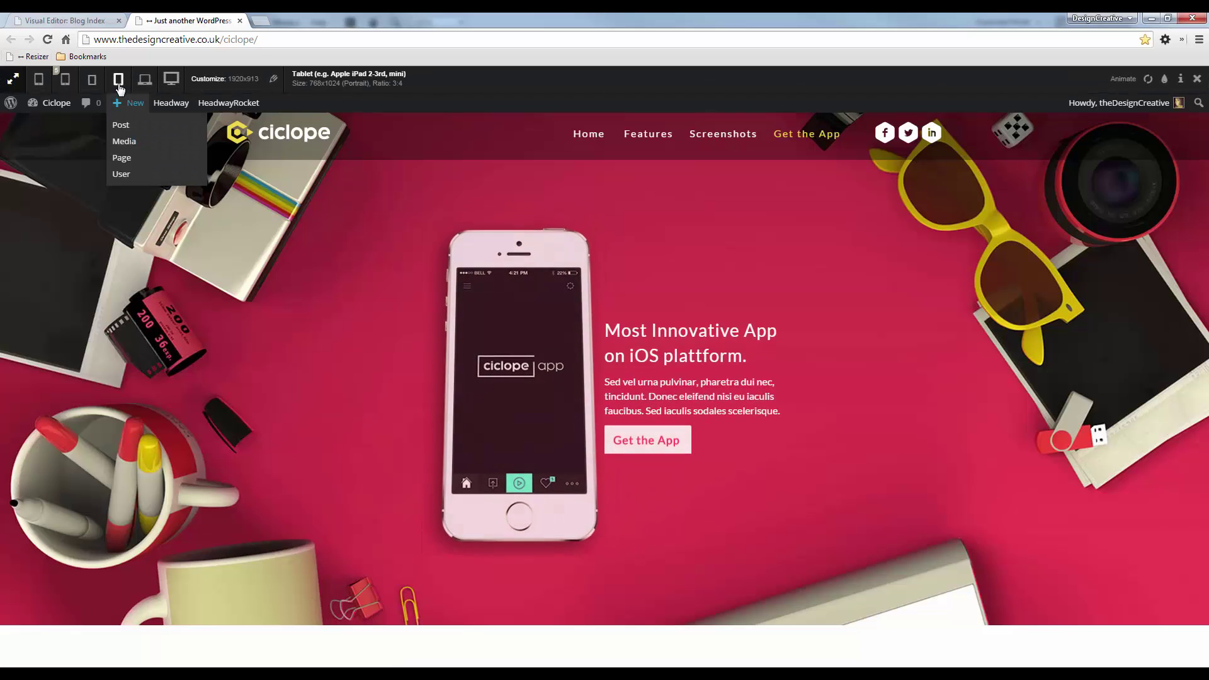
{"action": "left_click", "coordinate": [119, 80]}
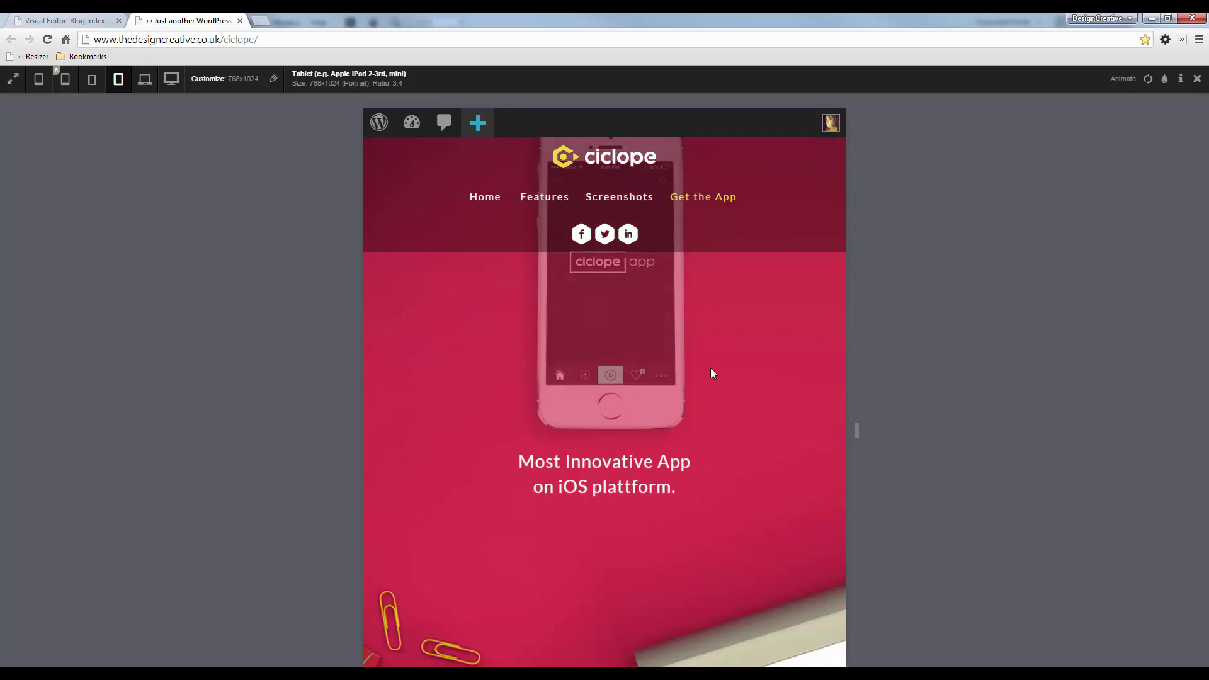
{"action": "scroll", "coordinate": [711, 372], "scroll_direction": "down", "scroll_amount": 20}
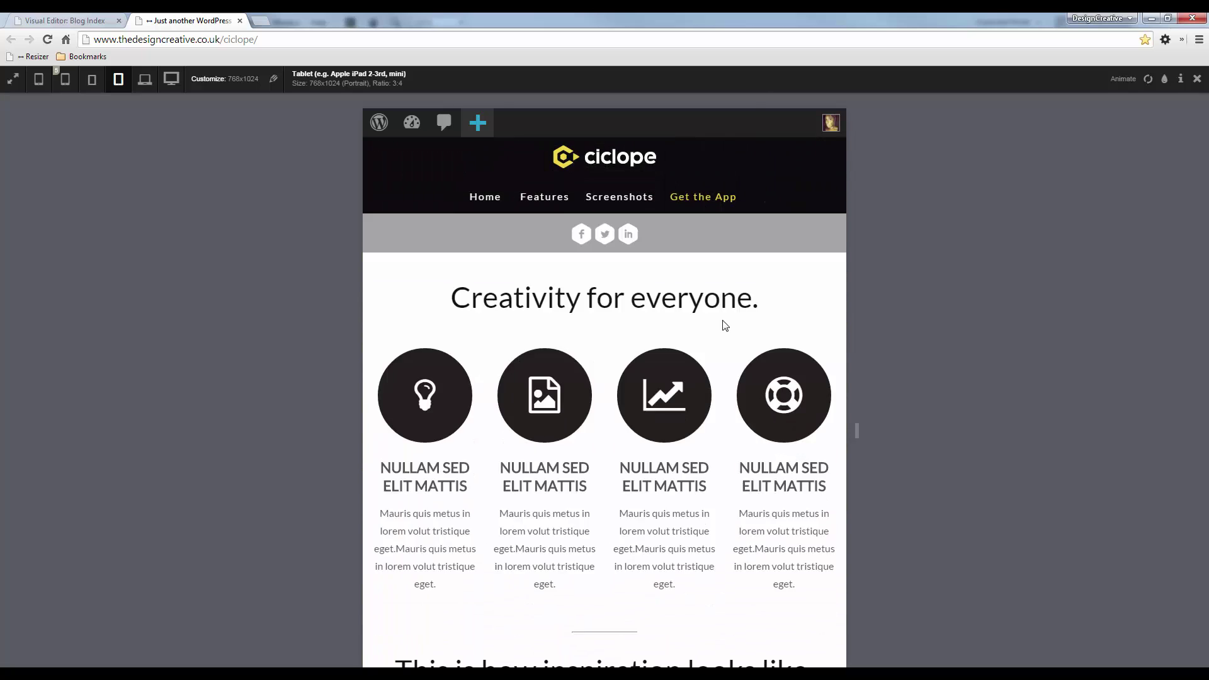
{"action": "scroll", "coordinate": [724, 321], "scroll_direction": "down", "scroll_amount": 5}
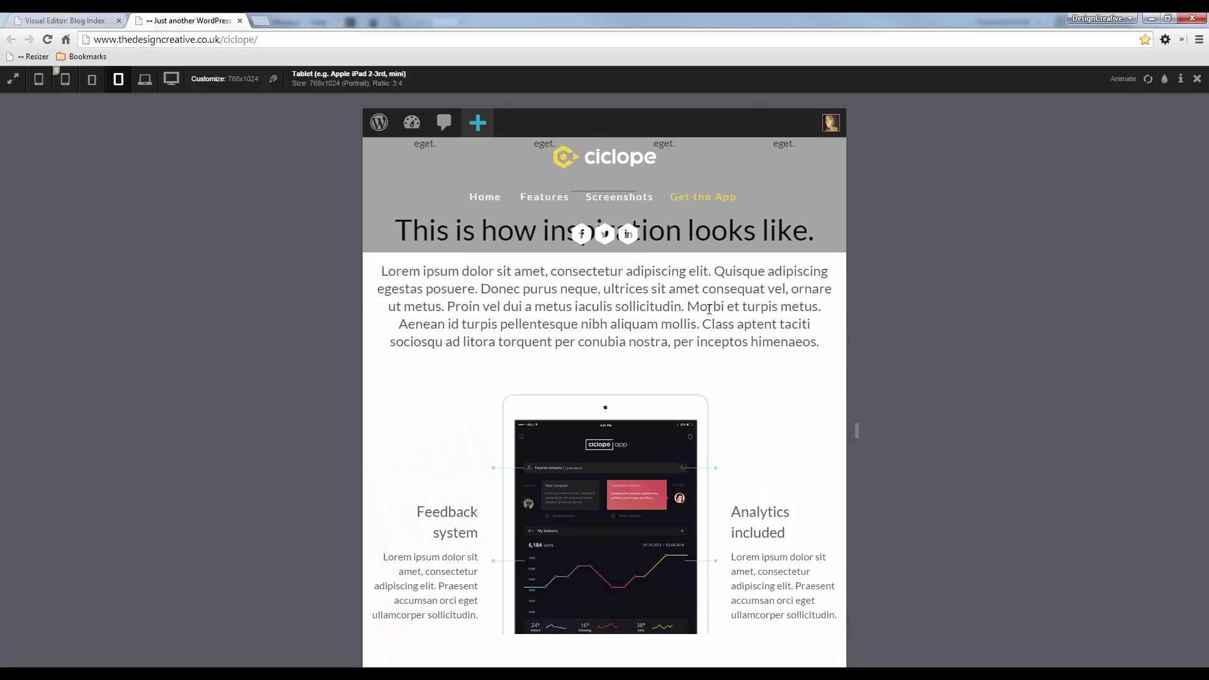
{"action": "scroll", "coordinate": [709, 309], "scroll_direction": "down", "scroll_amount": 4}
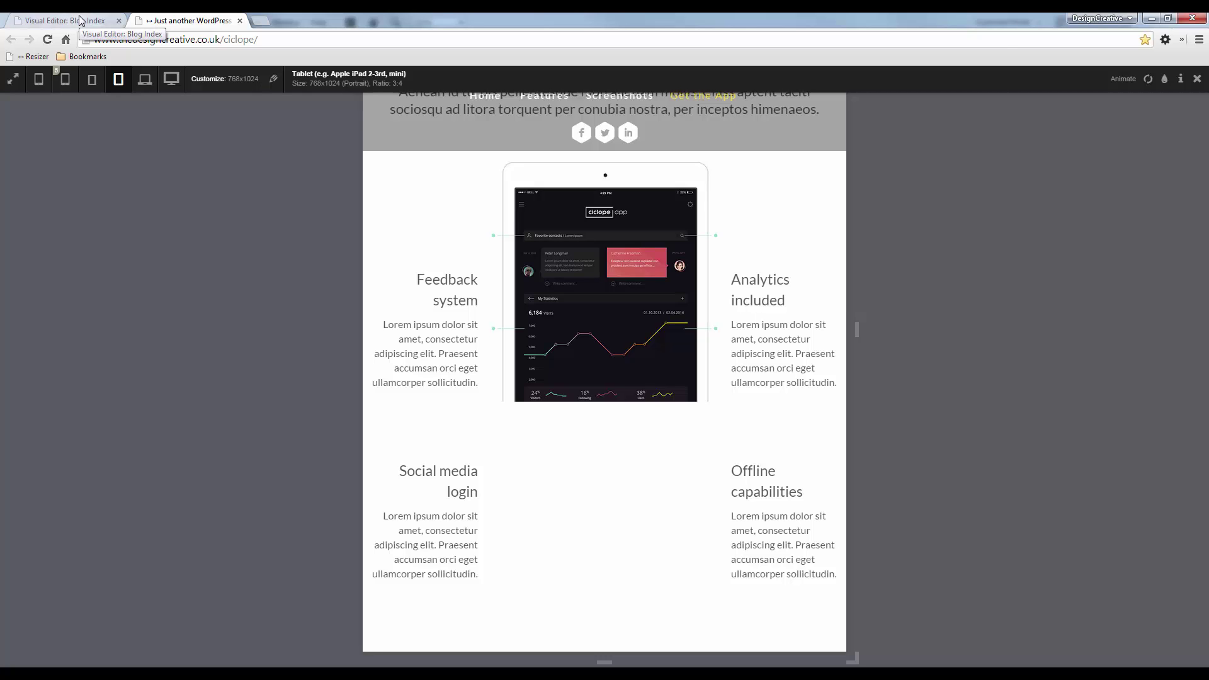
{"action": "scroll", "coordinate": [808, 486], "scroll_direction": "up", "scroll_amount": 2}
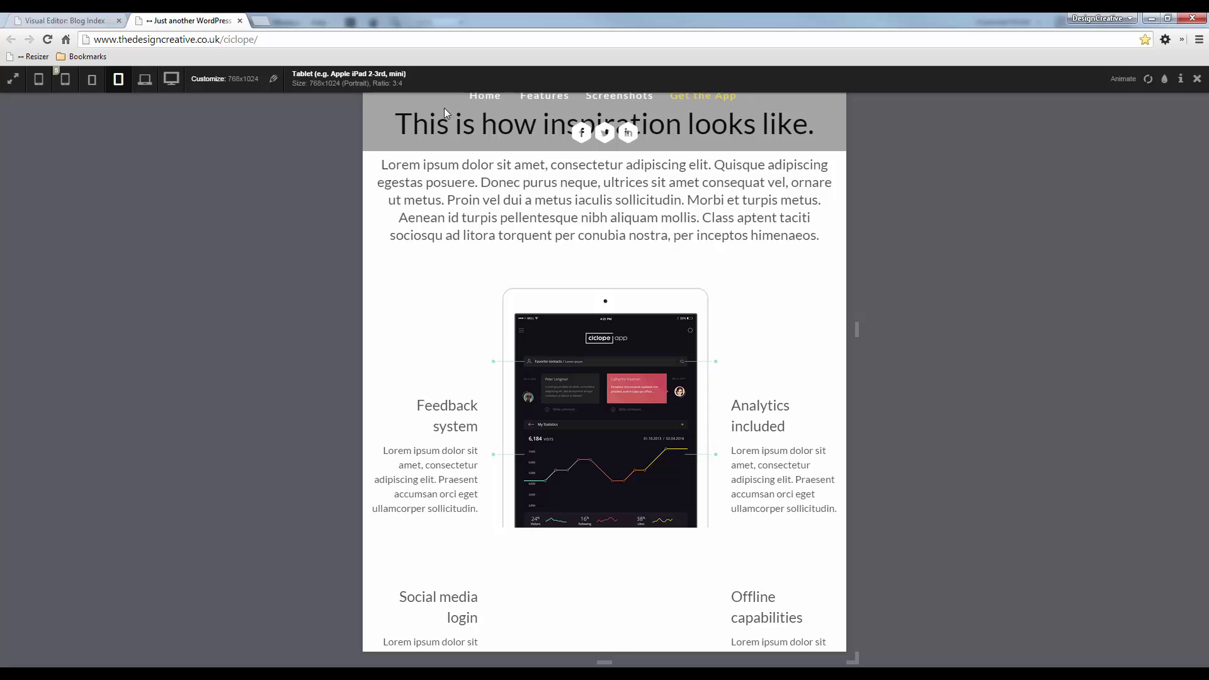
In the visual editor, set the "Feedback system" block's responsive breakpoint to 768px - Popular Tablet Portrait and hide the block there.
{"action": "left_click", "coordinate": [86, 26]}
{"action": "scroll", "coordinate": [538, 364], "scroll_direction": "down", "scroll_amount": 5}
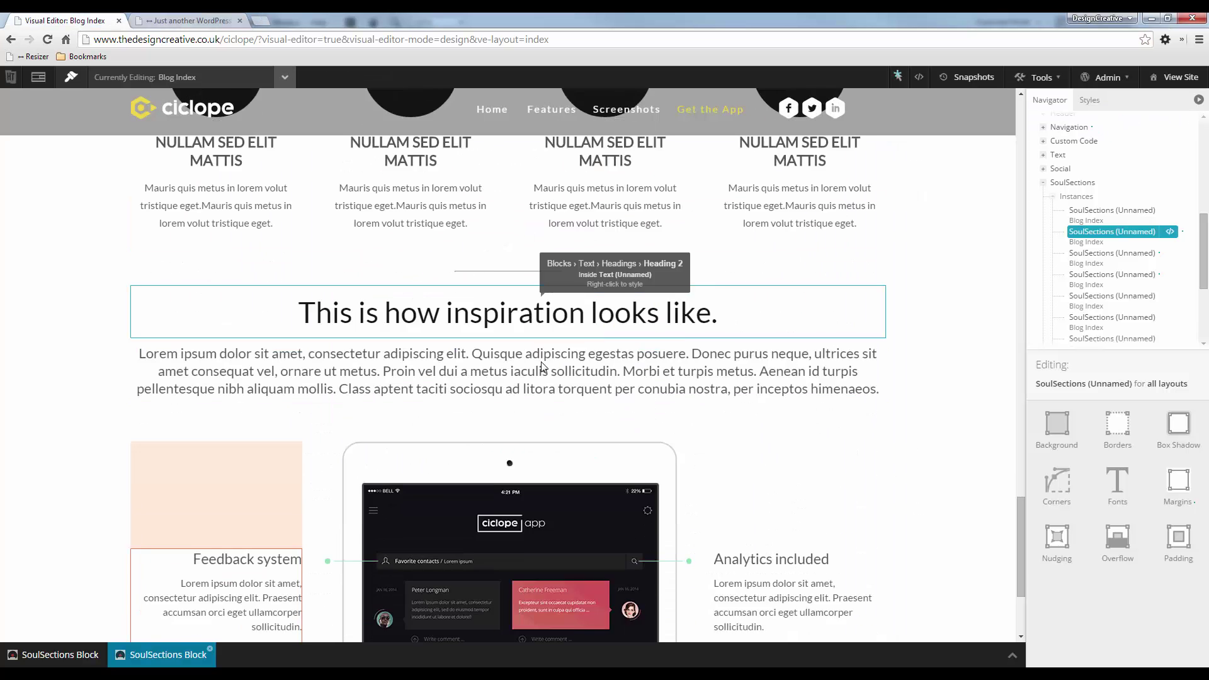
{"action": "scroll", "coordinate": [535, 364], "scroll_direction": "down", "scroll_amount": 1}
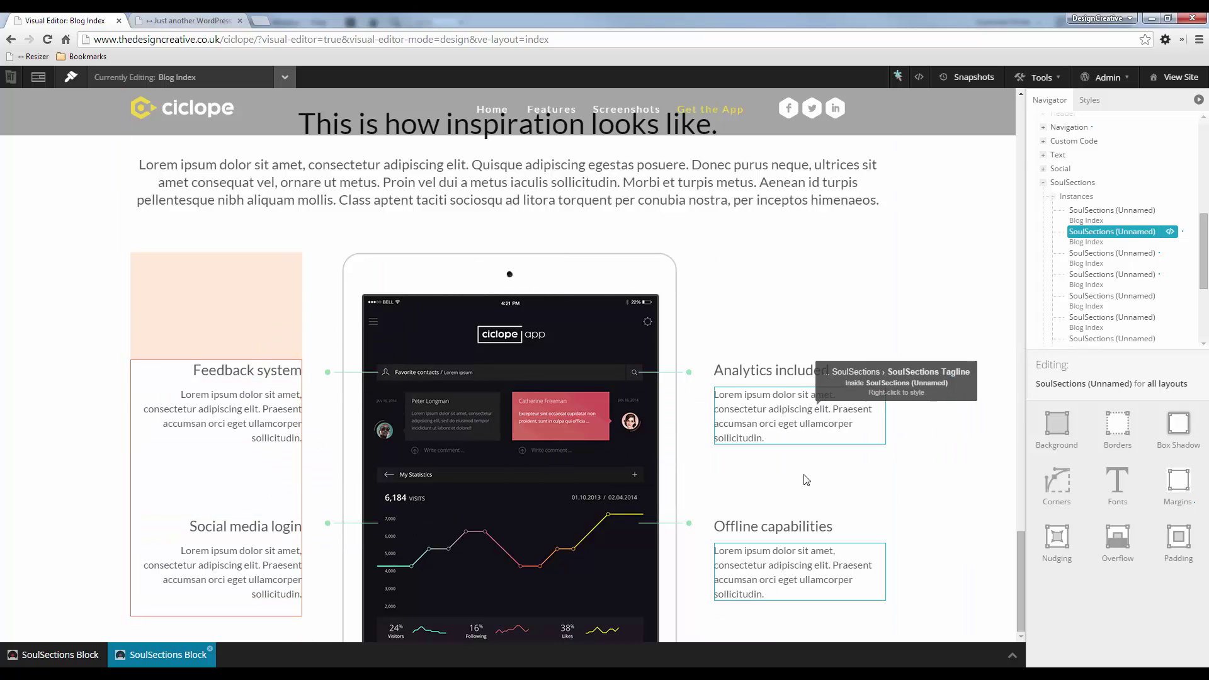
{"action": "right_click", "coordinate": [265, 406]}
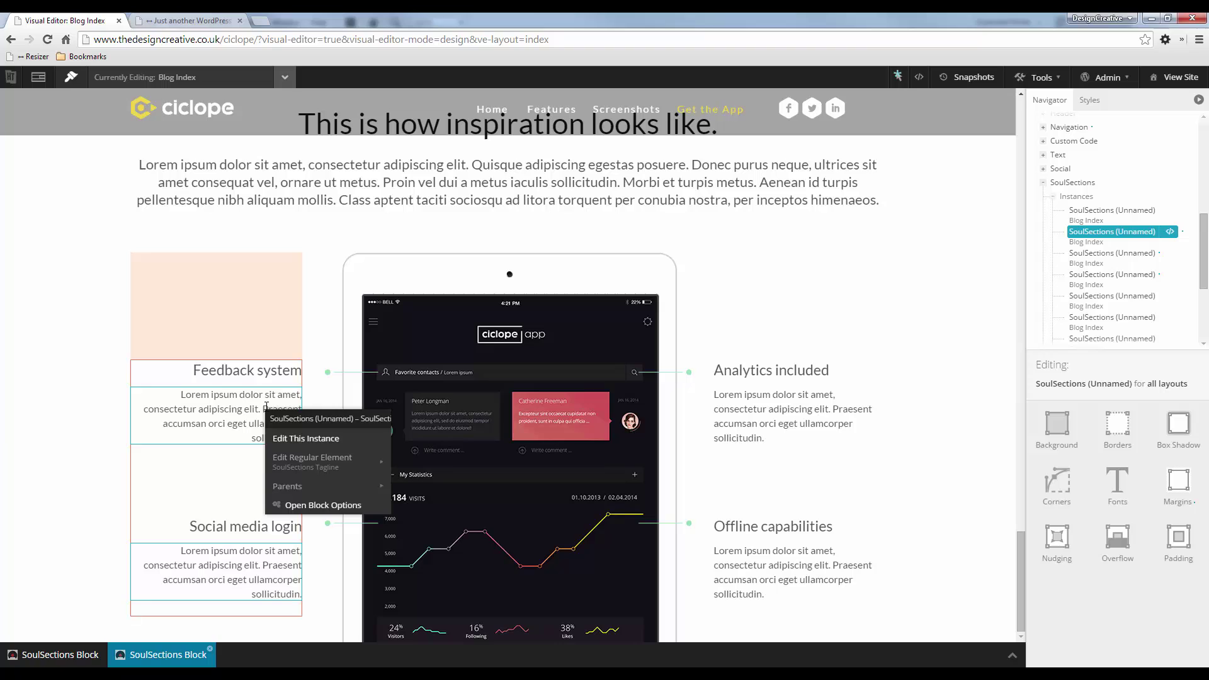
{"action": "left_click", "coordinate": [323, 505]}
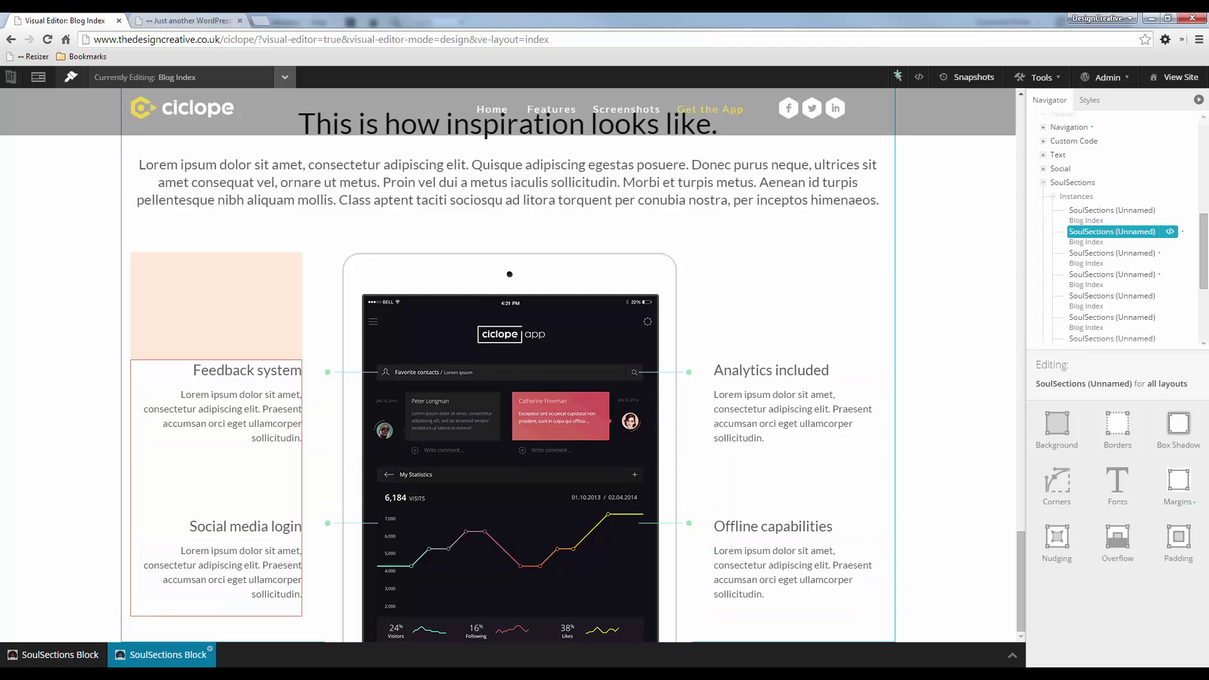
{"action": "left_click", "coordinate": [1012, 655]}
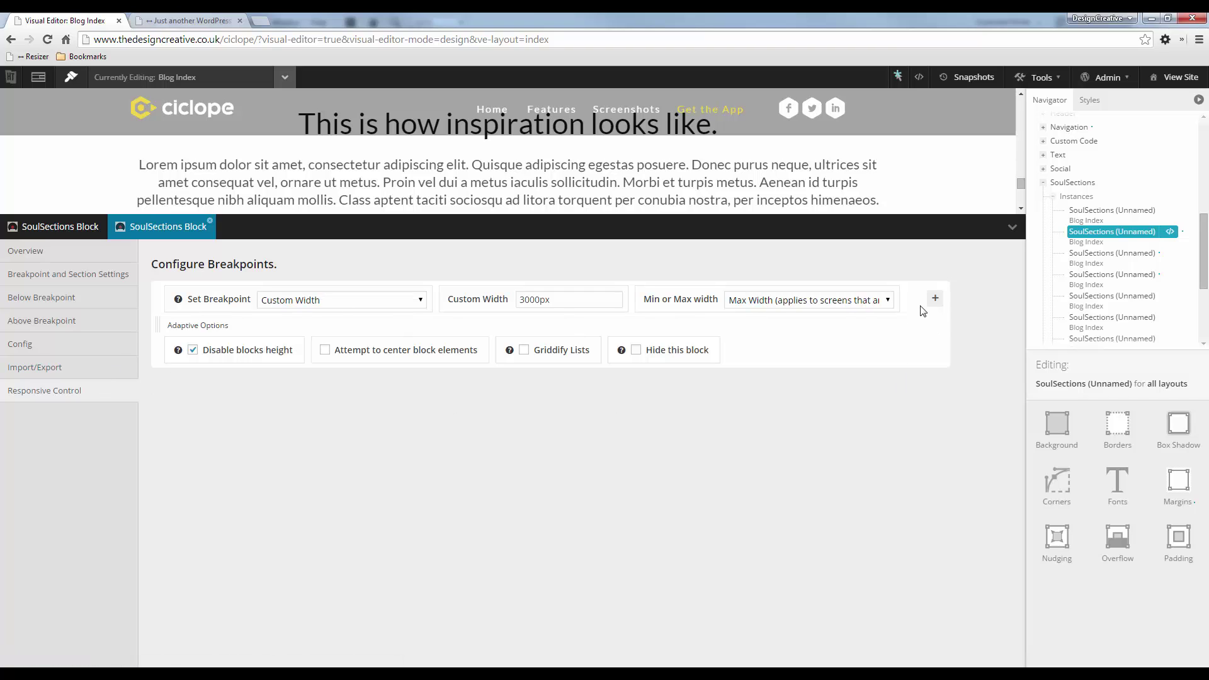
{"action": "left_click", "coordinate": [335, 305]}
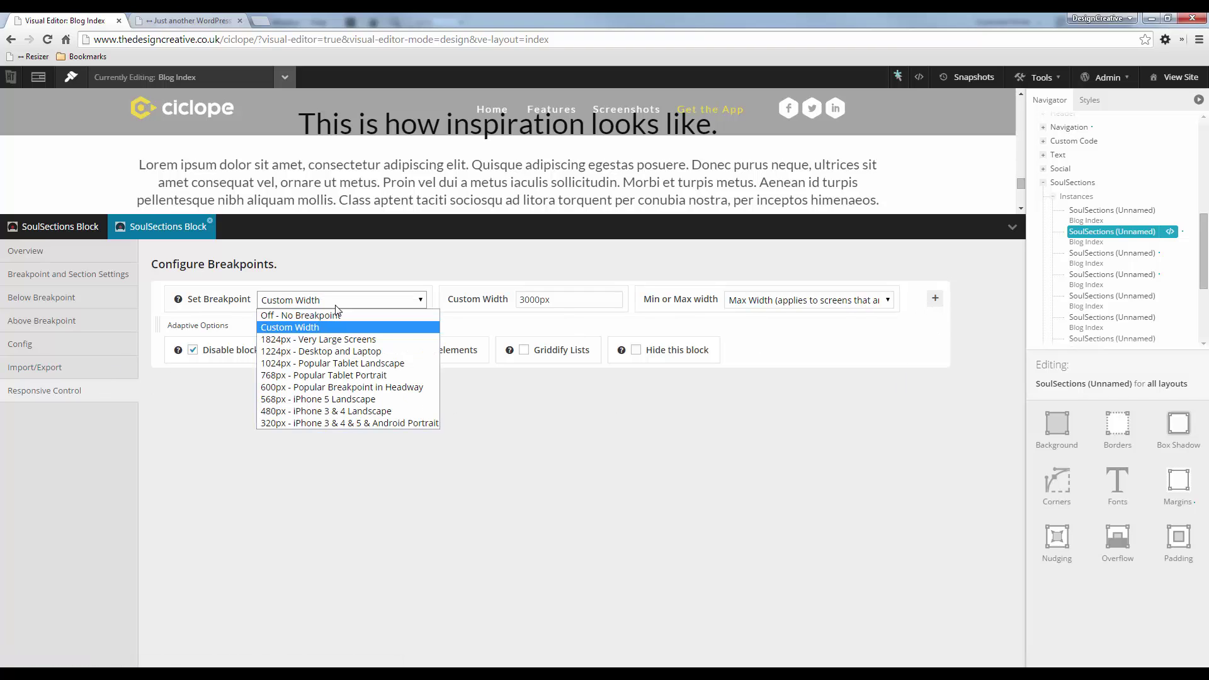
{"action": "left_click", "coordinate": [329, 376]}
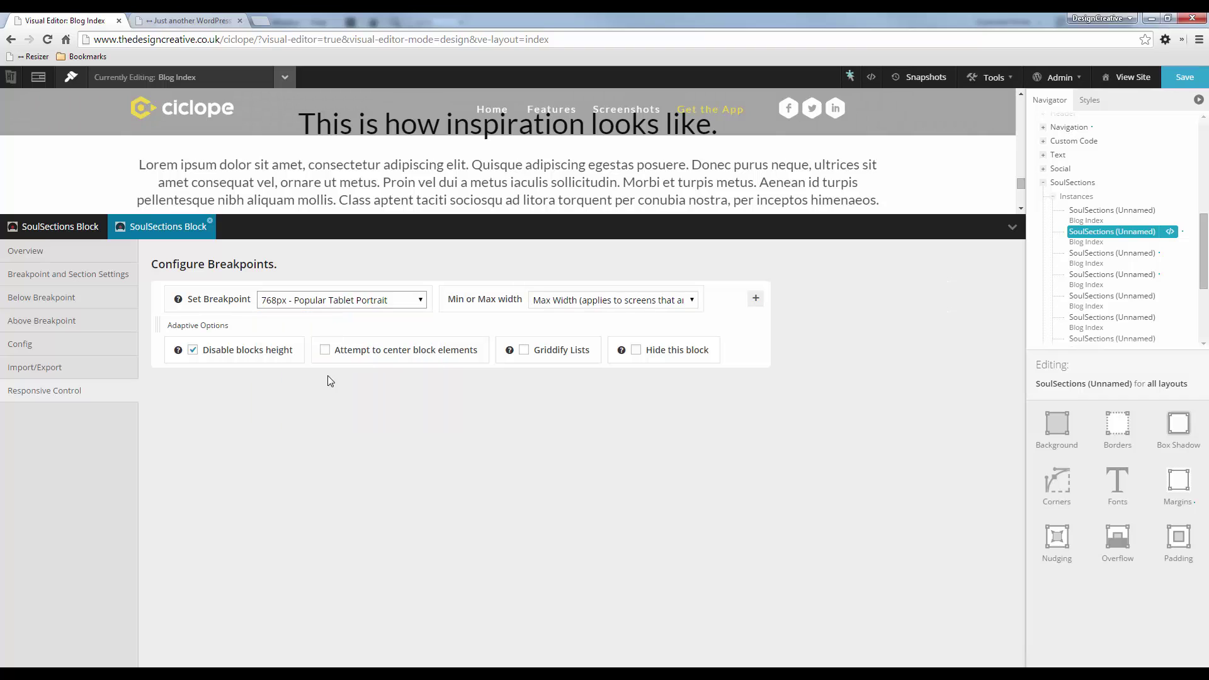
{"action": "left_click", "coordinate": [656, 356]}
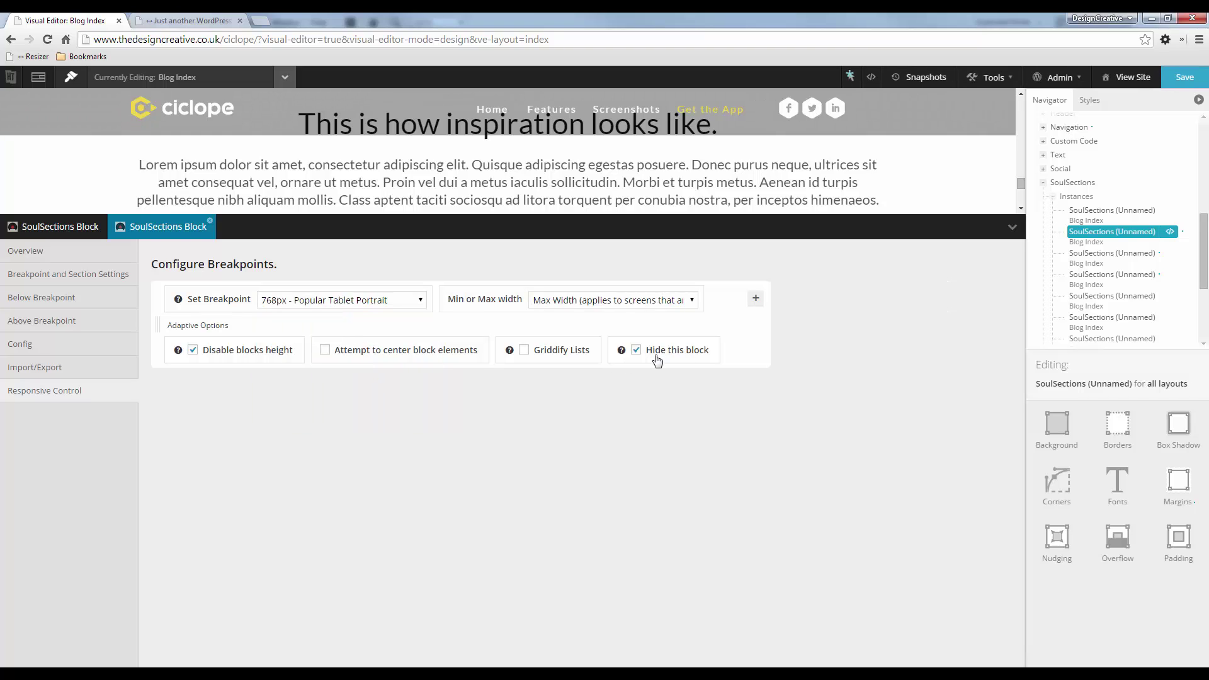
{"action": "left_click", "coordinate": [1011, 226]}
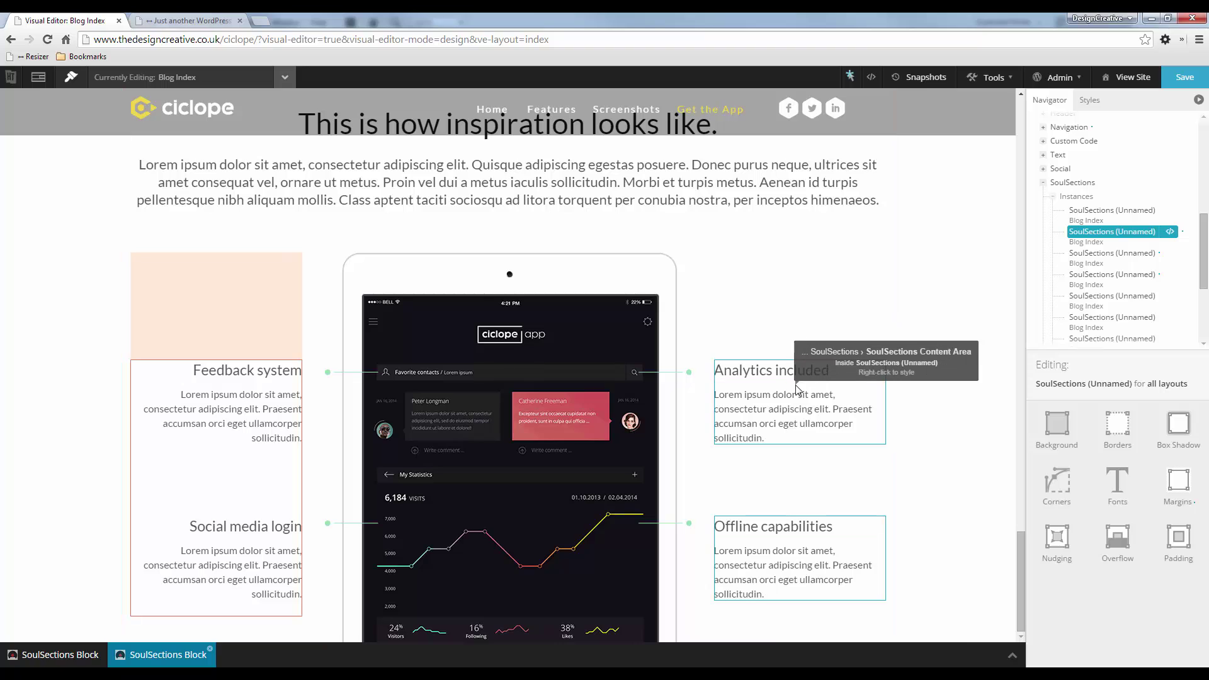
Set the "Analytics included" block's responsive breakpoint to 768px - Popular Tablet Portrait and hide the block there.
{"action": "right_click", "coordinate": [796, 389]}
{"action": "left_click", "coordinate": [858, 481]}
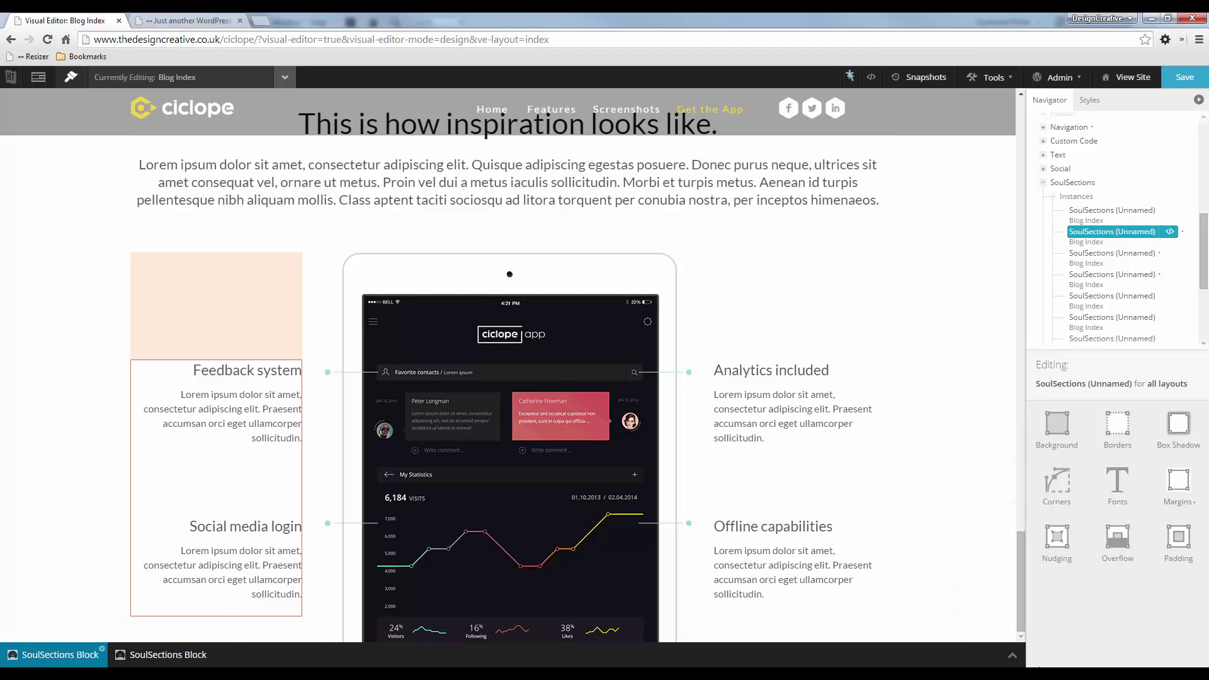
{"action": "left_click", "coordinate": [1011, 655]}
{"action": "left_click", "coordinate": [378, 301]}
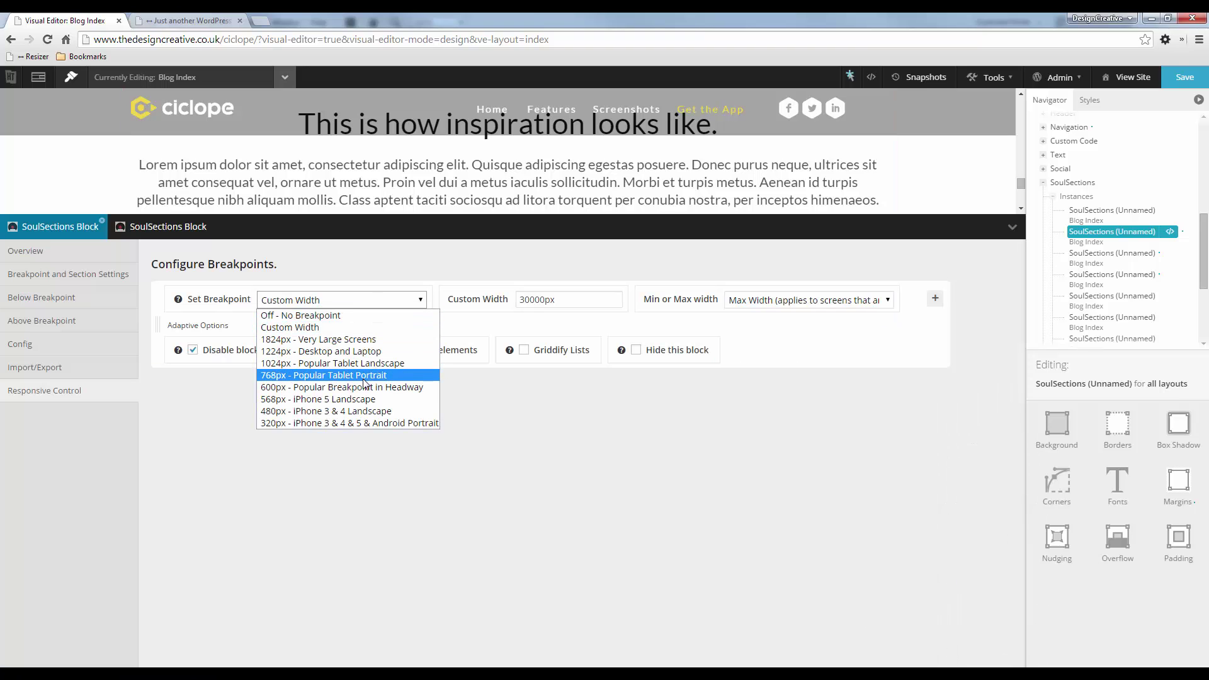
{"action": "left_click", "coordinate": [364, 378]}
{"action": "left_click", "coordinate": [709, 355]}
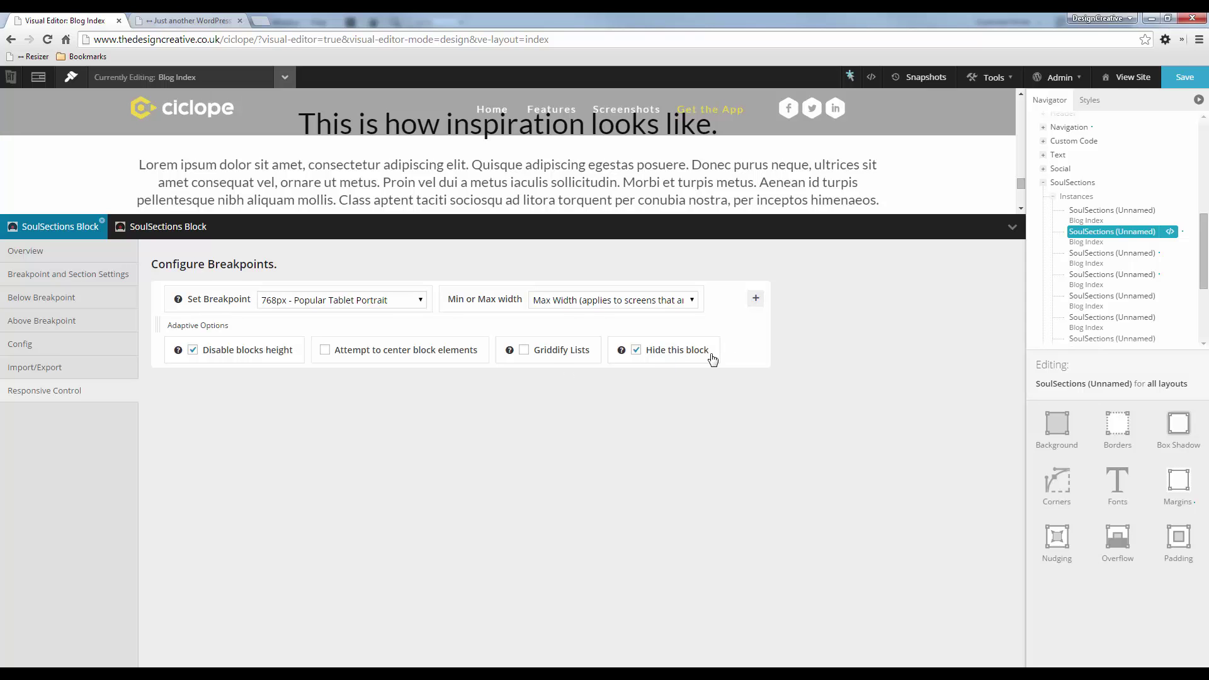
Save the responsive changes and reload the tablet-size preview of the live site.
{"action": "left_click", "coordinate": [1184, 77]}
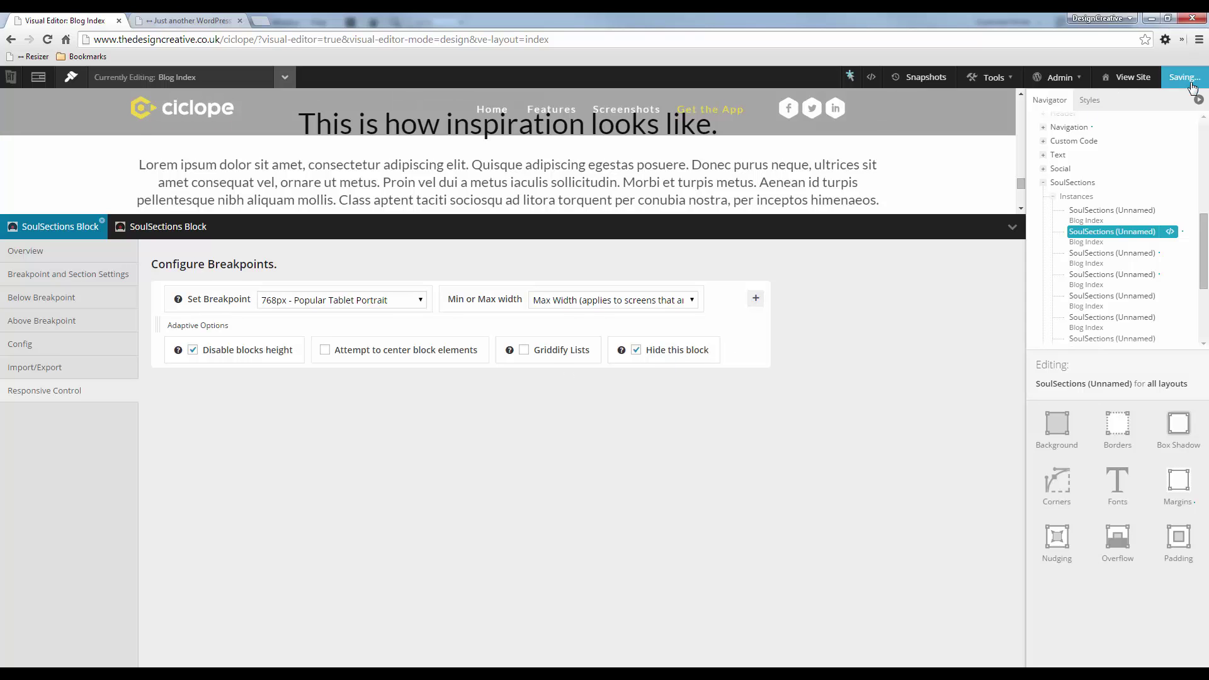
{"action": "left_click", "coordinate": [224, 19]}
{"action": "left_click", "coordinate": [1147, 78]}
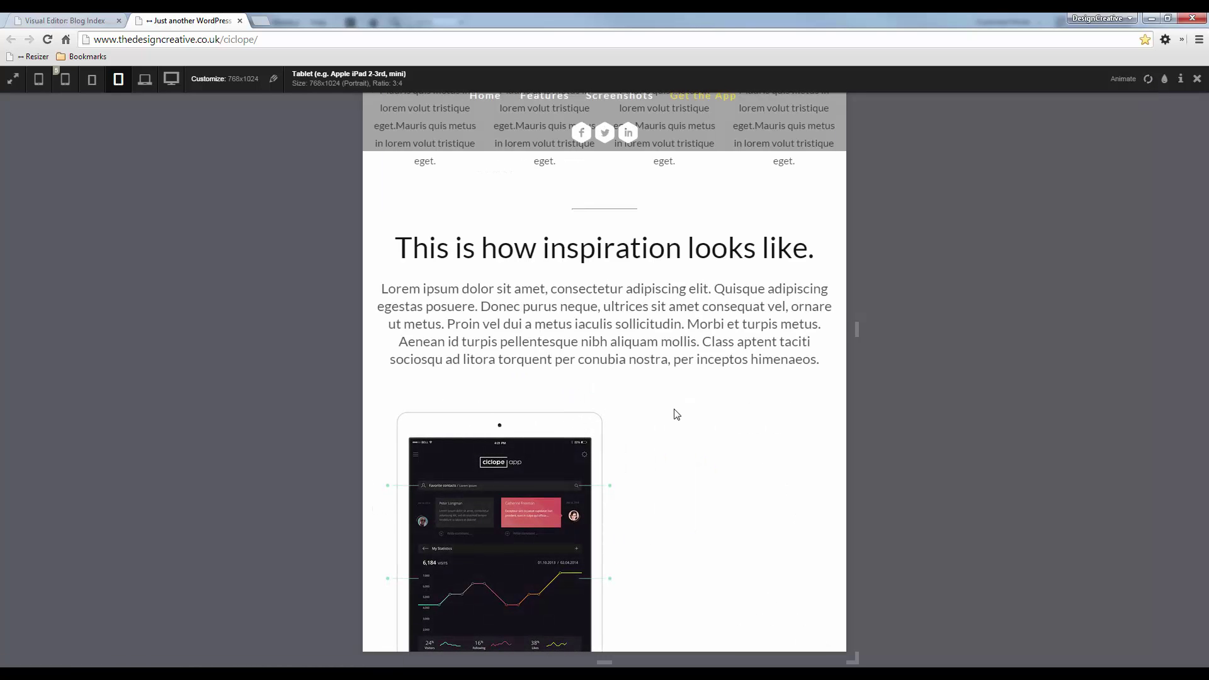
Set the section style below the breakpoint to Image Only for the central tablet image block in the visual editor.
{"action": "left_click", "coordinate": [112, 22]}
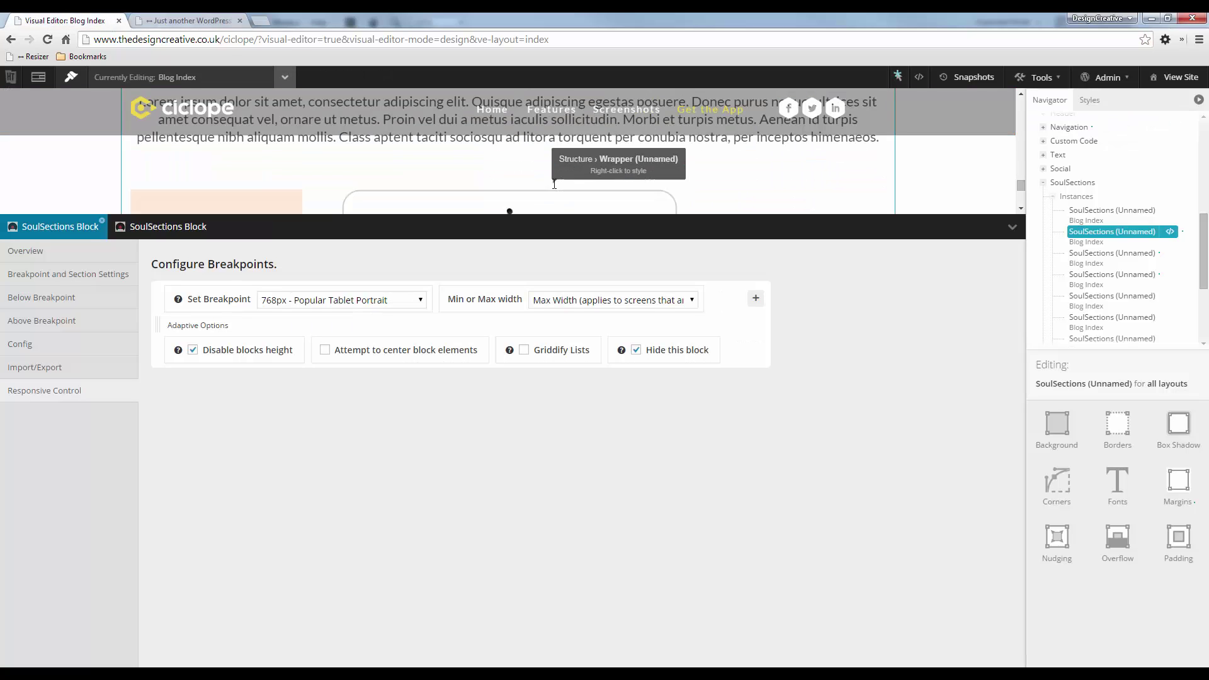
{"action": "left_click", "coordinate": [1011, 227]}
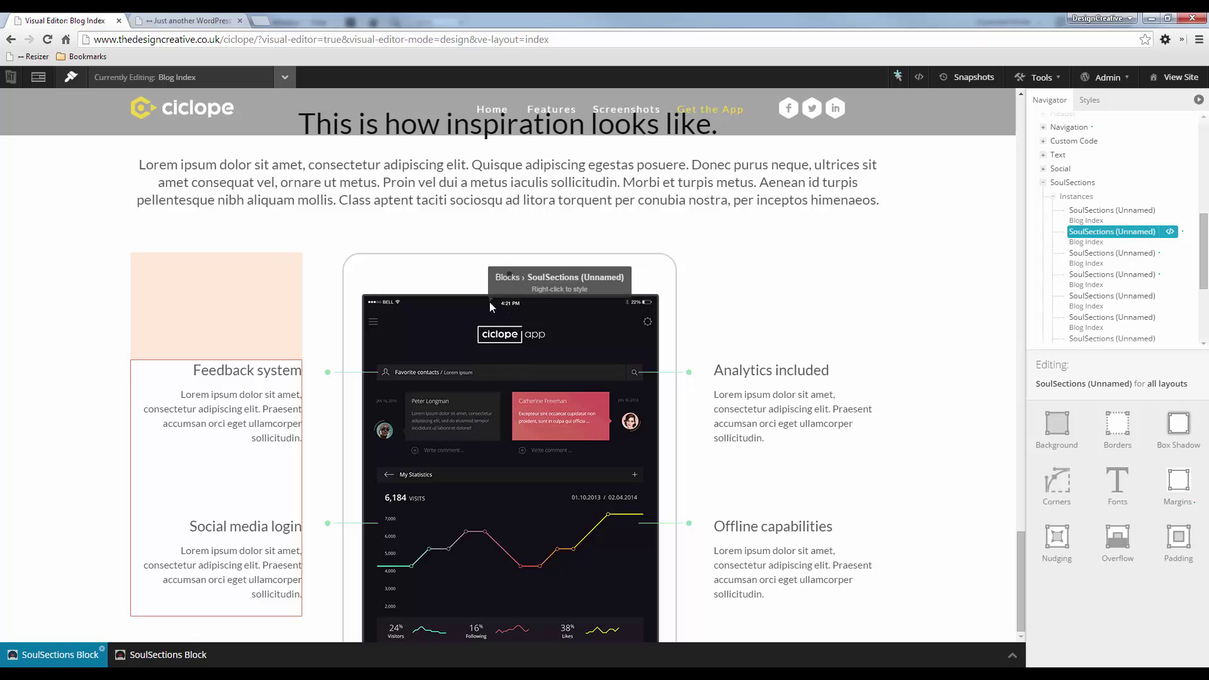
{"action": "right_click", "coordinate": [496, 302]}
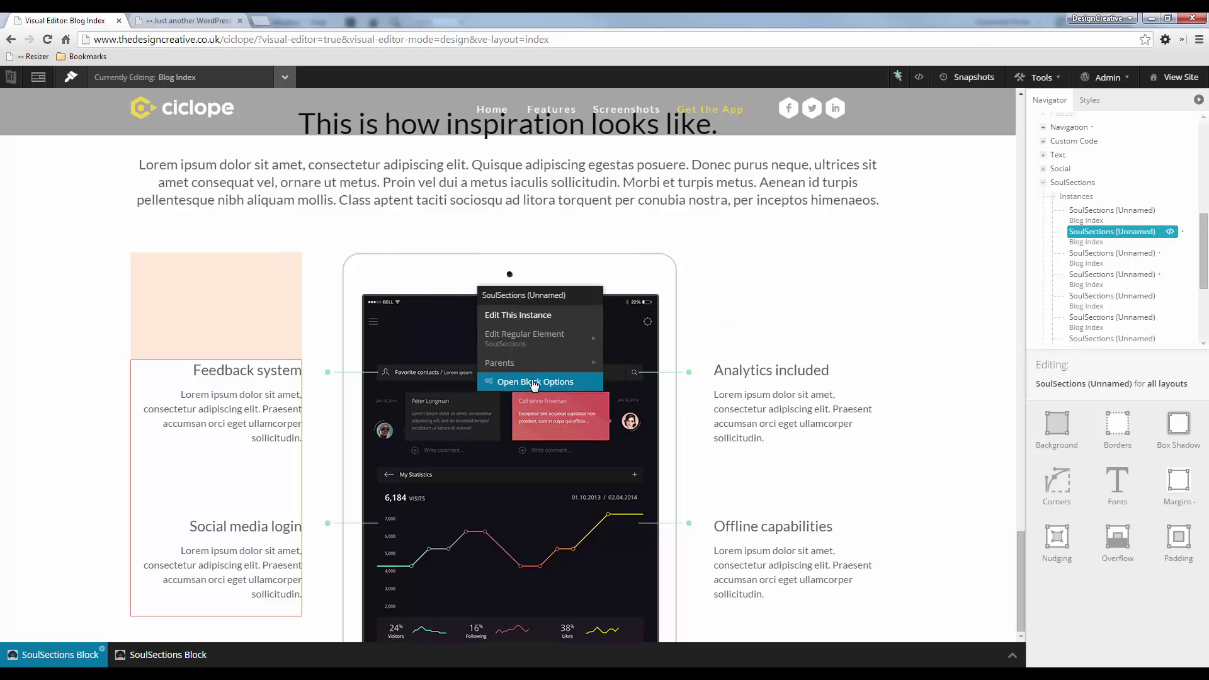
{"action": "left_click", "coordinate": [533, 383]}
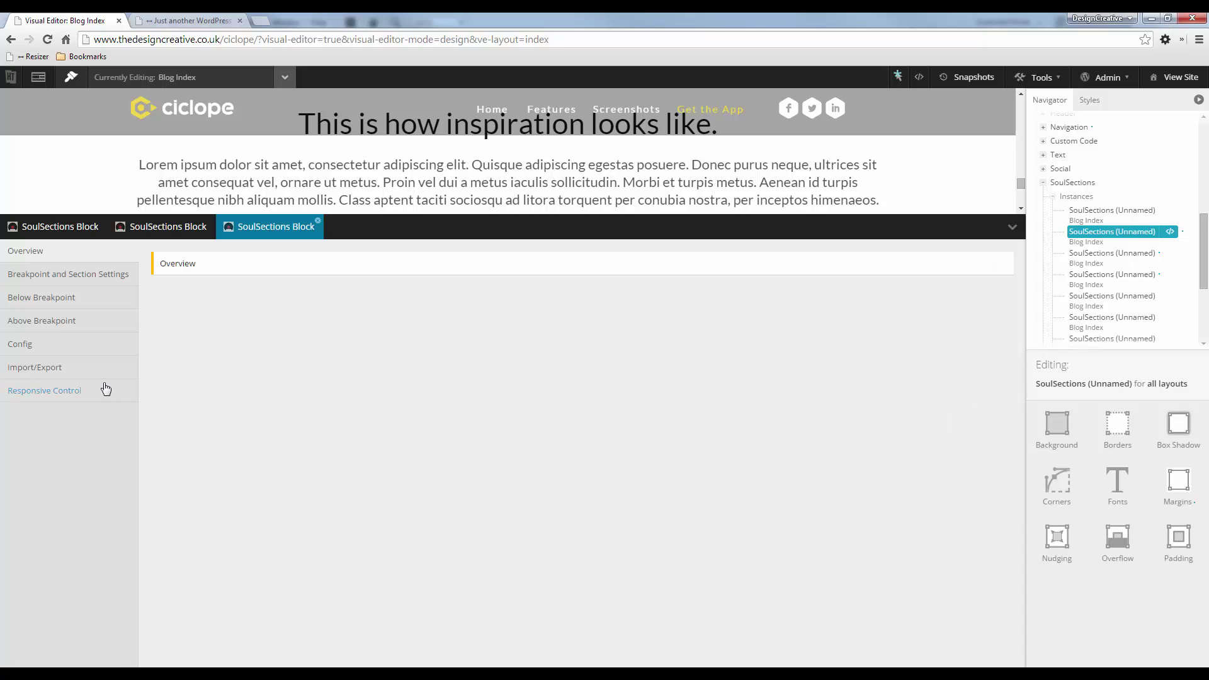
{"action": "left_click", "coordinate": [60, 301]}
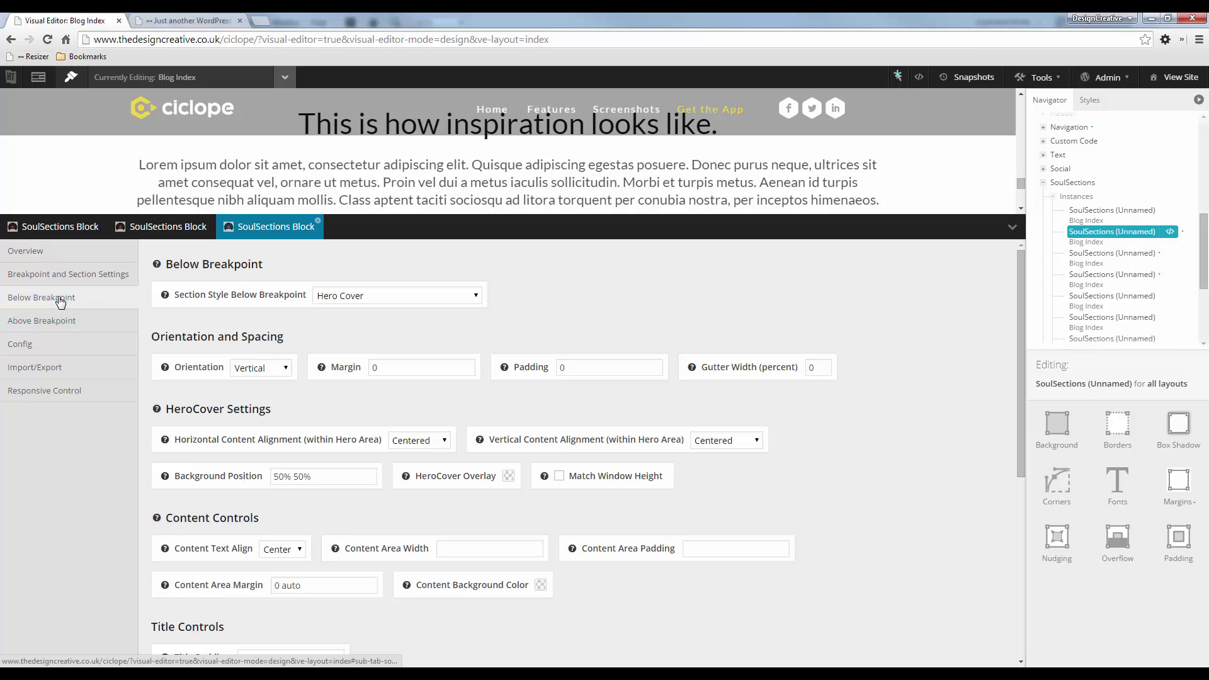
{"action": "left_click", "coordinate": [375, 296]}
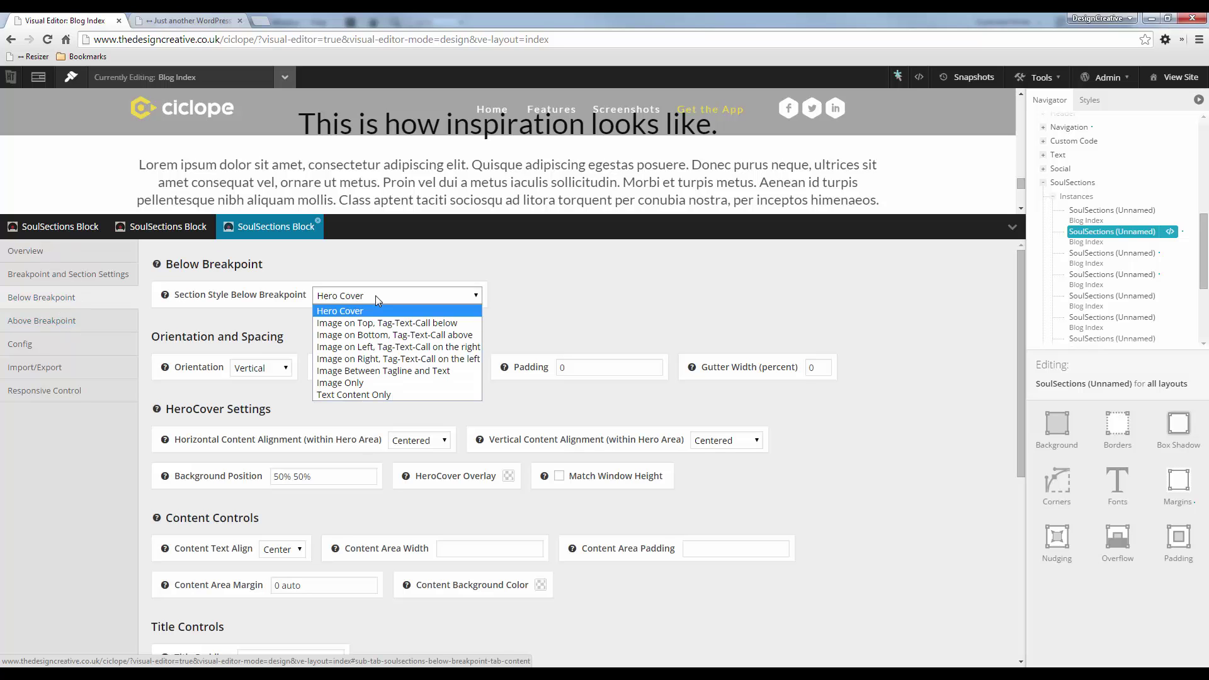
{"action": "left_click", "coordinate": [385, 383]}
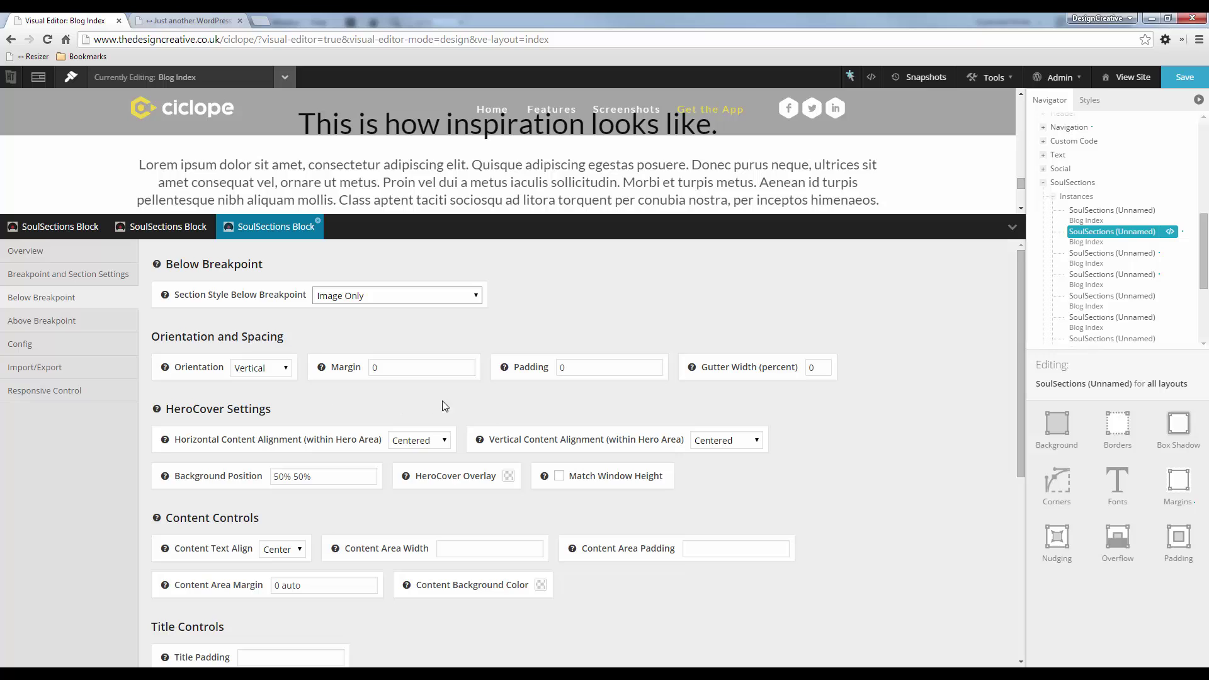
Set the tablet image block's below-breakpoint image area width to 100% and save the layout.
{"action": "scroll", "coordinate": [445, 406], "scroll_direction": "down", "scroll_amount": 5}
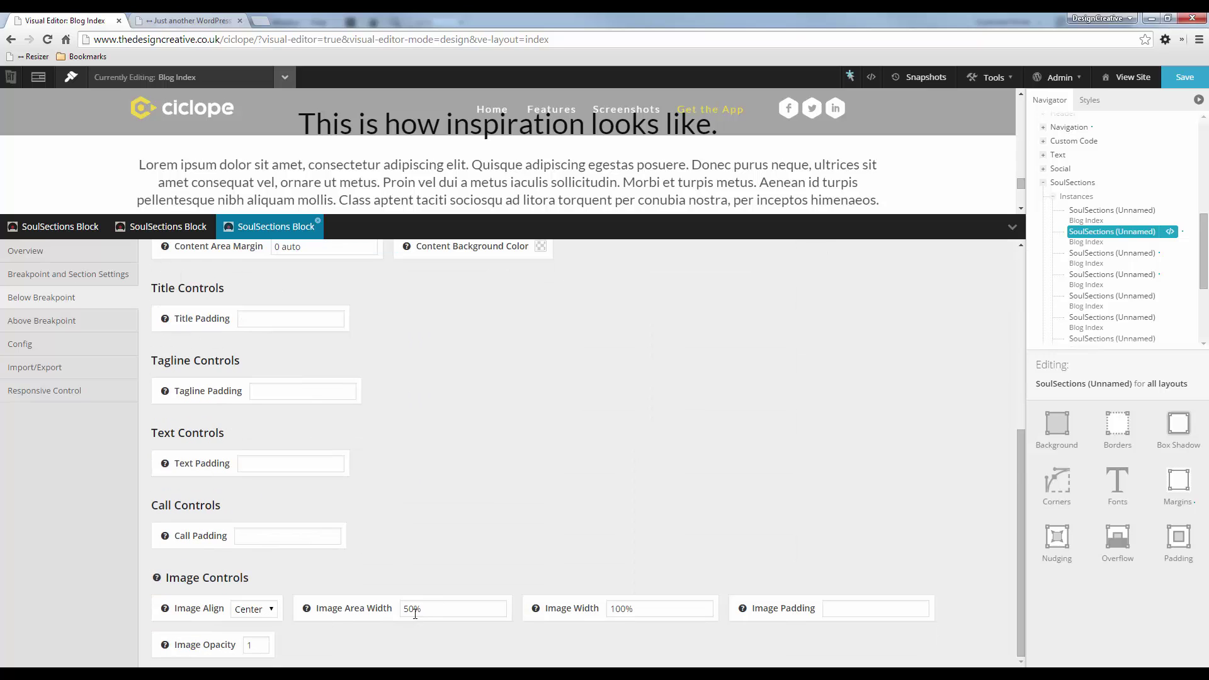
{"action": "double_click", "coordinate": [415, 608]}
{"action": "type", "text": "100"}
{"action": "left_click", "coordinate": [1055, 247]}
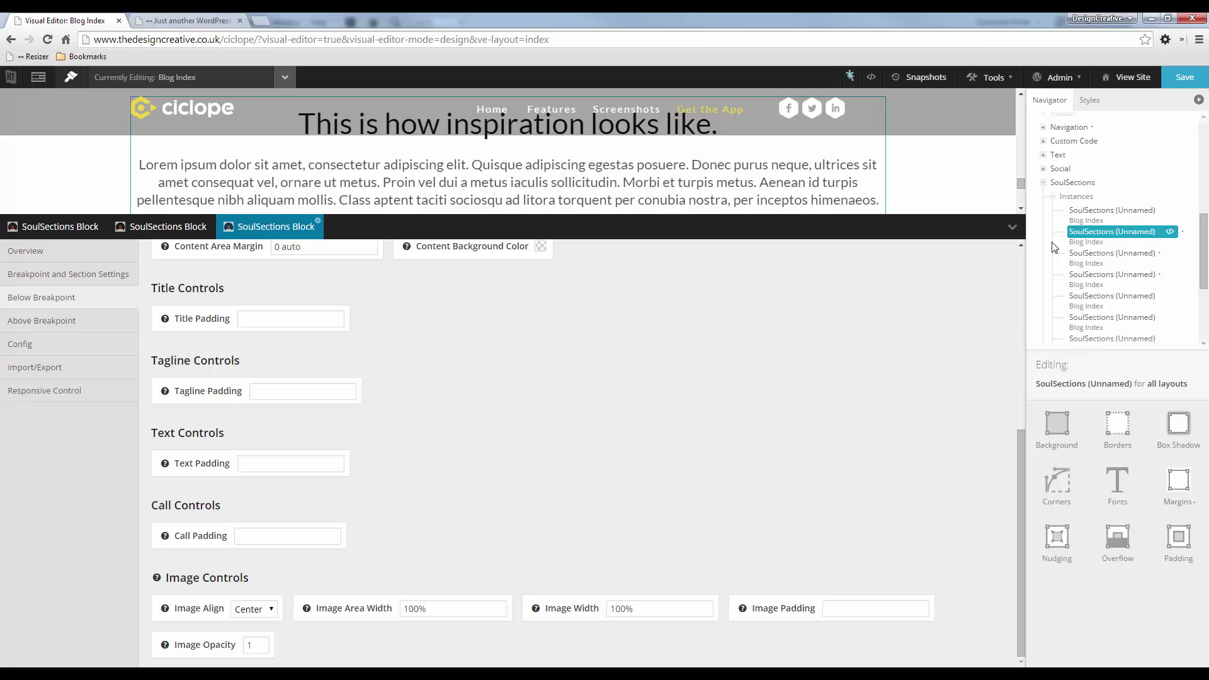
{"action": "left_click", "coordinate": [1185, 78]}
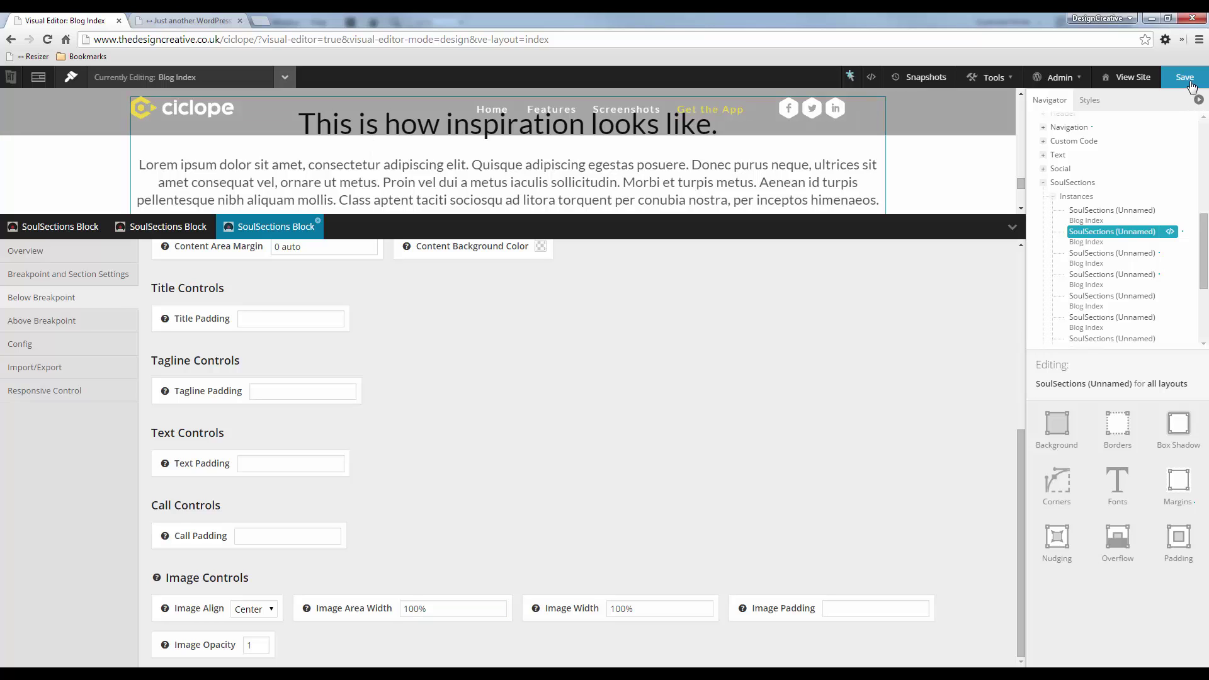
Reload the live site's tablet preview to check the tablet image's new width.
{"action": "left_click", "coordinate": [207, 23]}
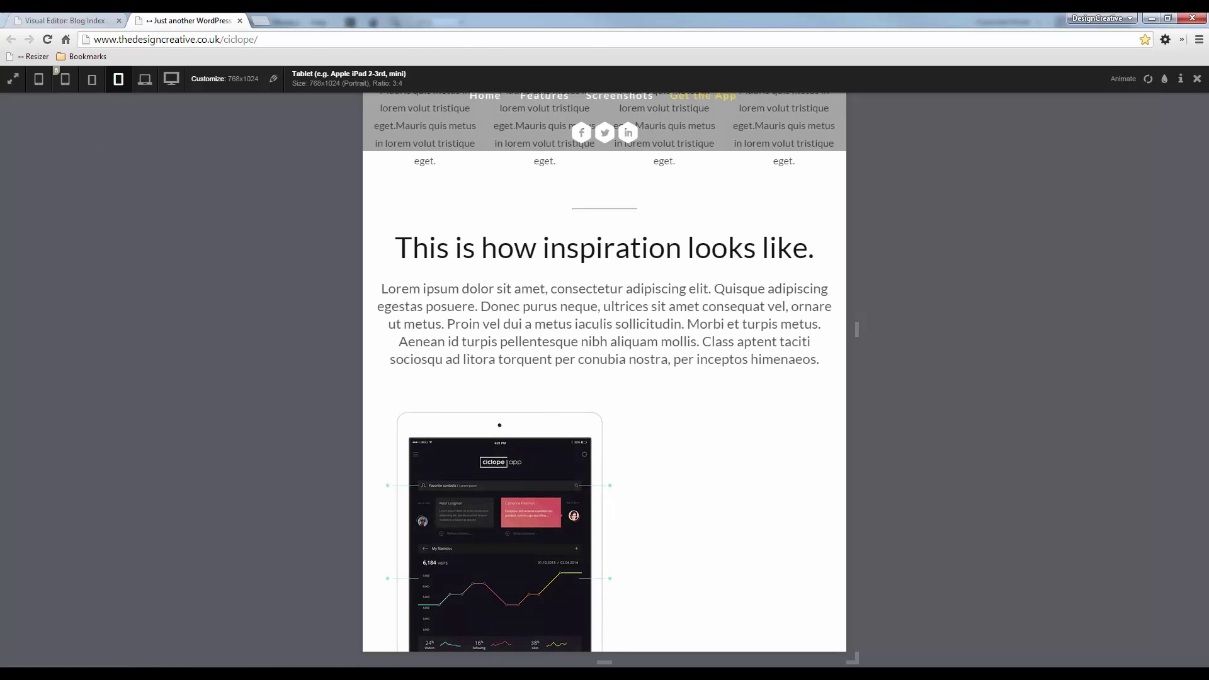
{"action": "left_click", "coordinate": [66, 20]}
{"action": "left_click", "coordinate": [189, 20]}
{"action": "left_click", "coordinate": [1148, 79]}
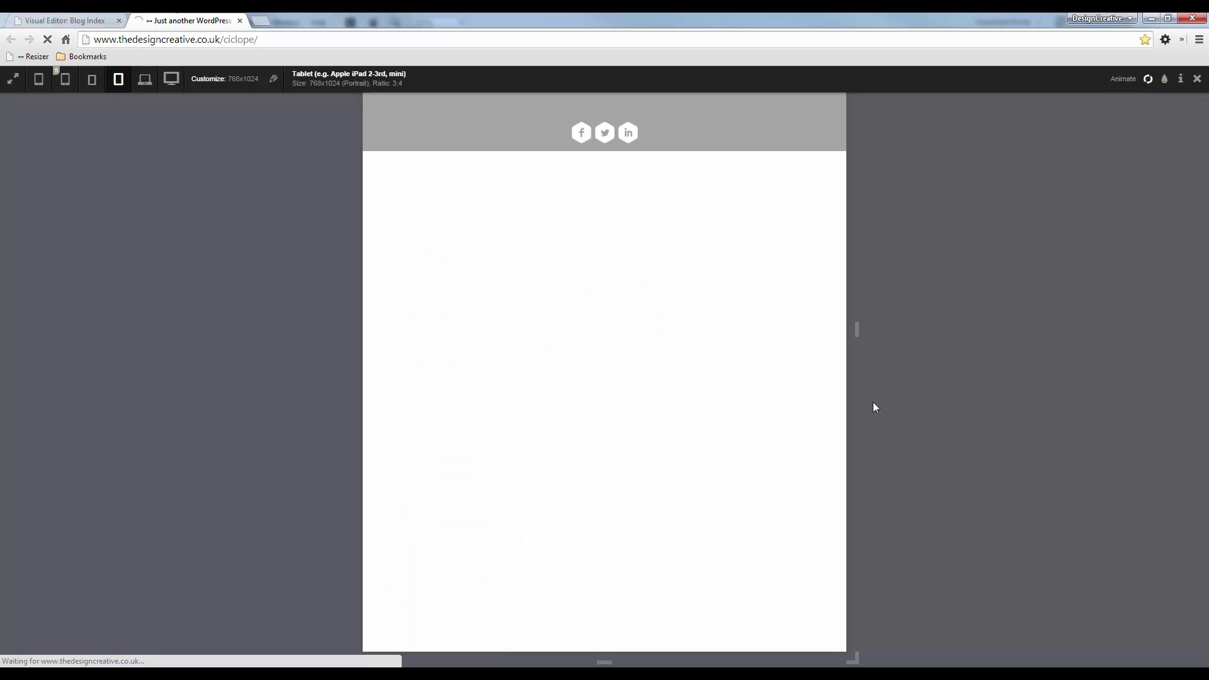
Set the tablet image block's responsive breakpoint to 768px - Popular Tablet Portrait in the visual editor.
{"action": "left_click", "coordinate": [66, 20]}
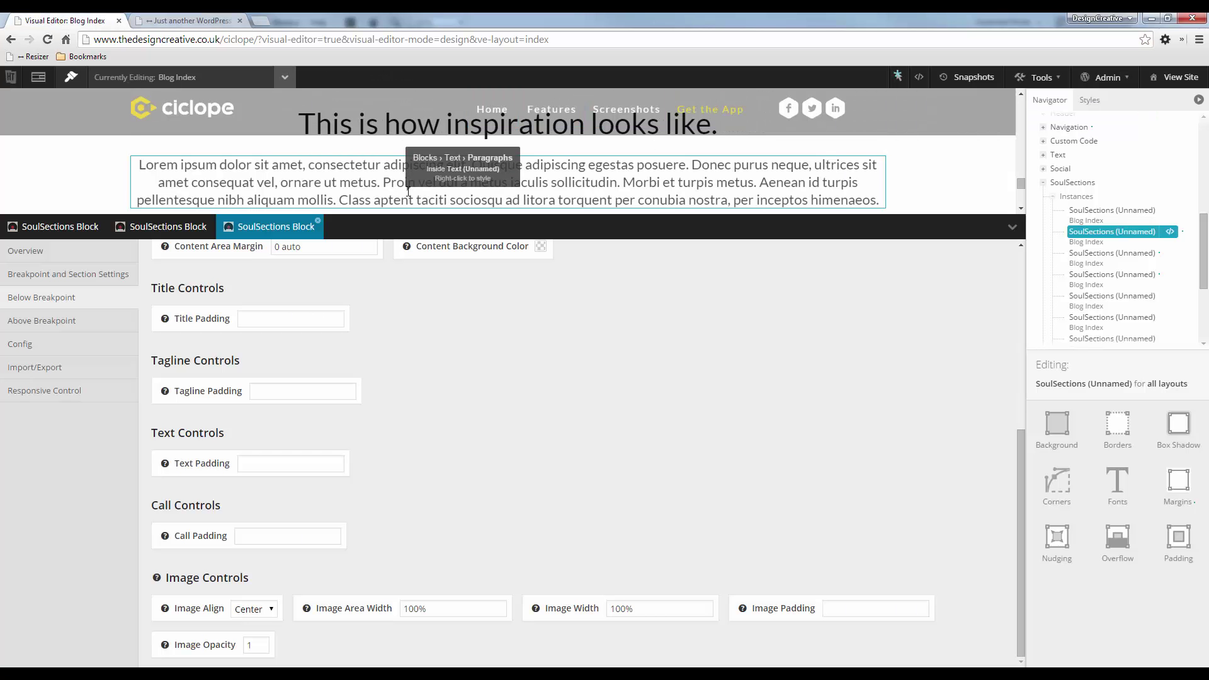
{"action": "scroll", "coordinate": [513, 383], "scroll_direction": "up", "scroll_amount": 2}
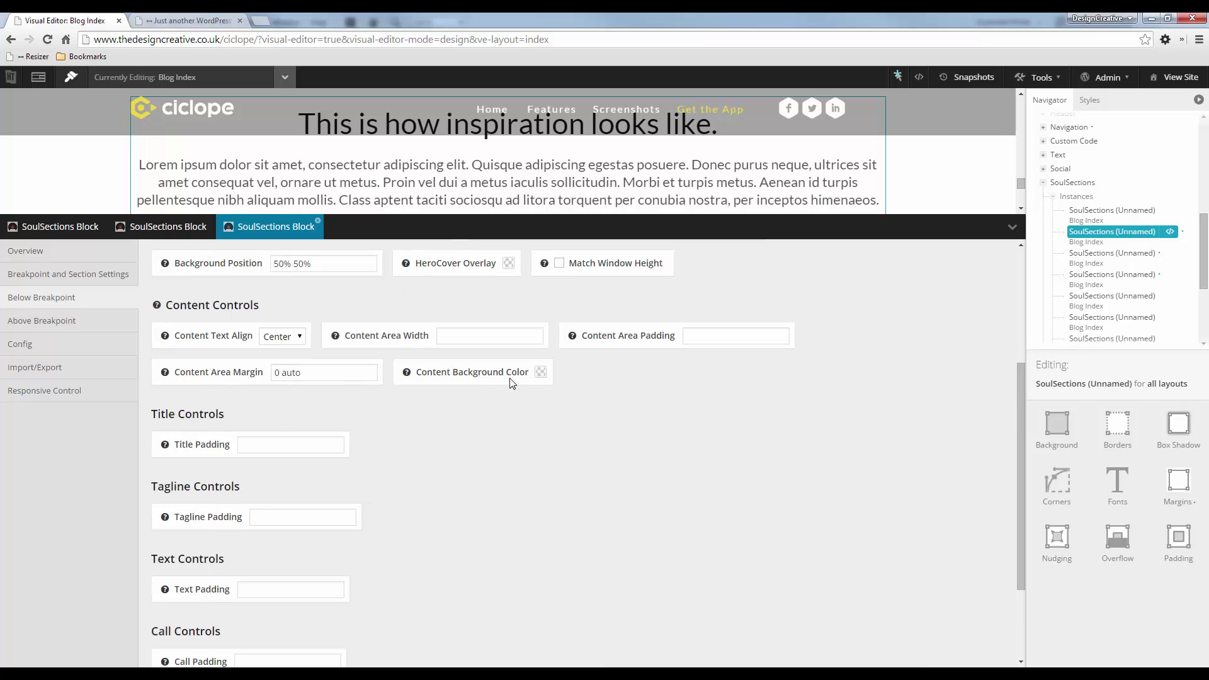
{"action": "scroll", "coordinate": [509, 375], "scroll_direction": "up", "scroll_amount": 2}
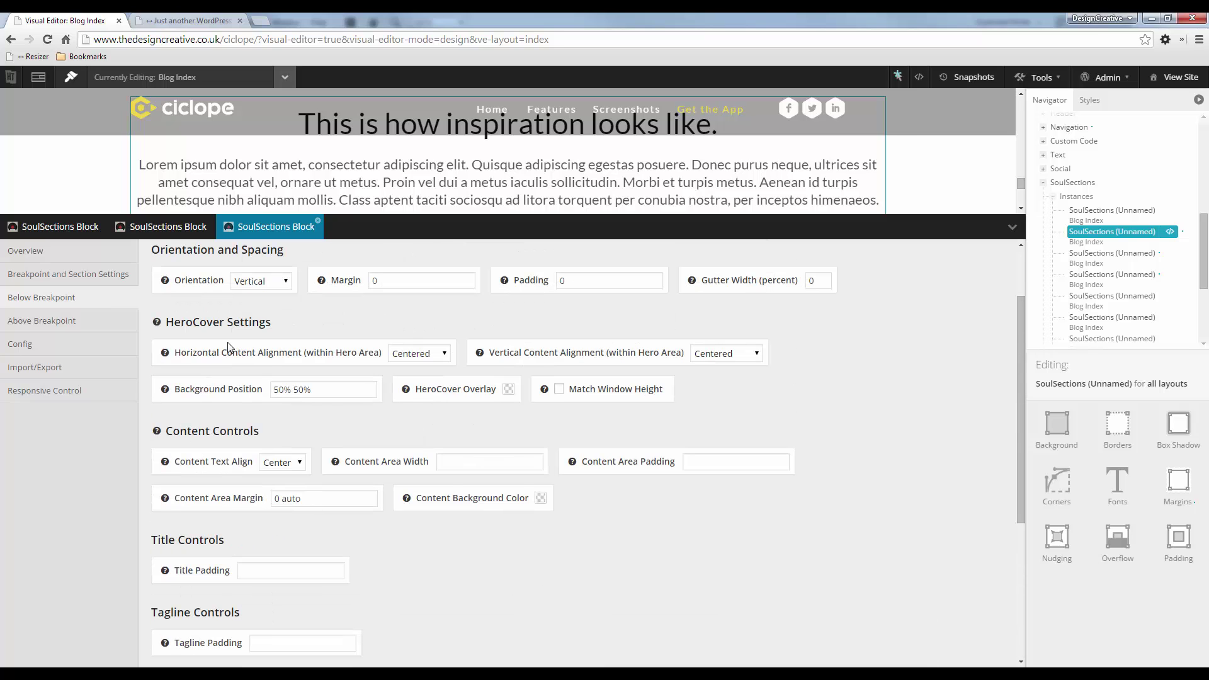
{"action": "left_click", "coordinate": [50, 392]}
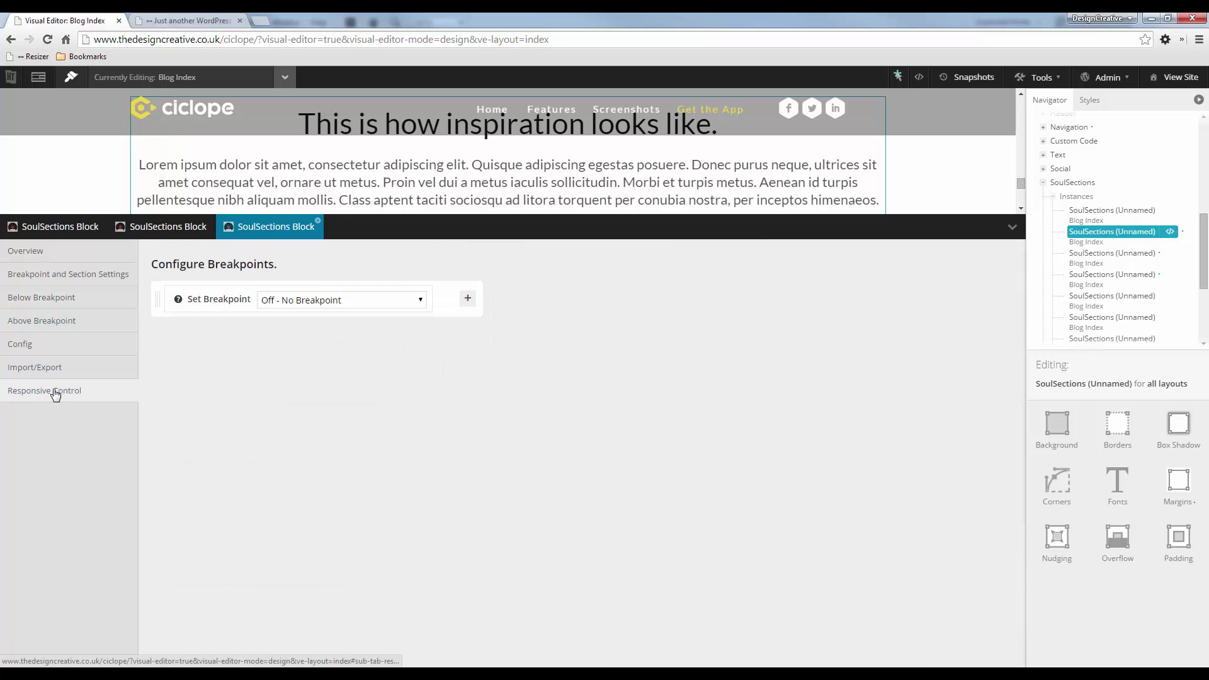
{"action": "left_click", "coordinate": [358, 301]}
{"action": "left_click", "coordinate": [353, 380]}
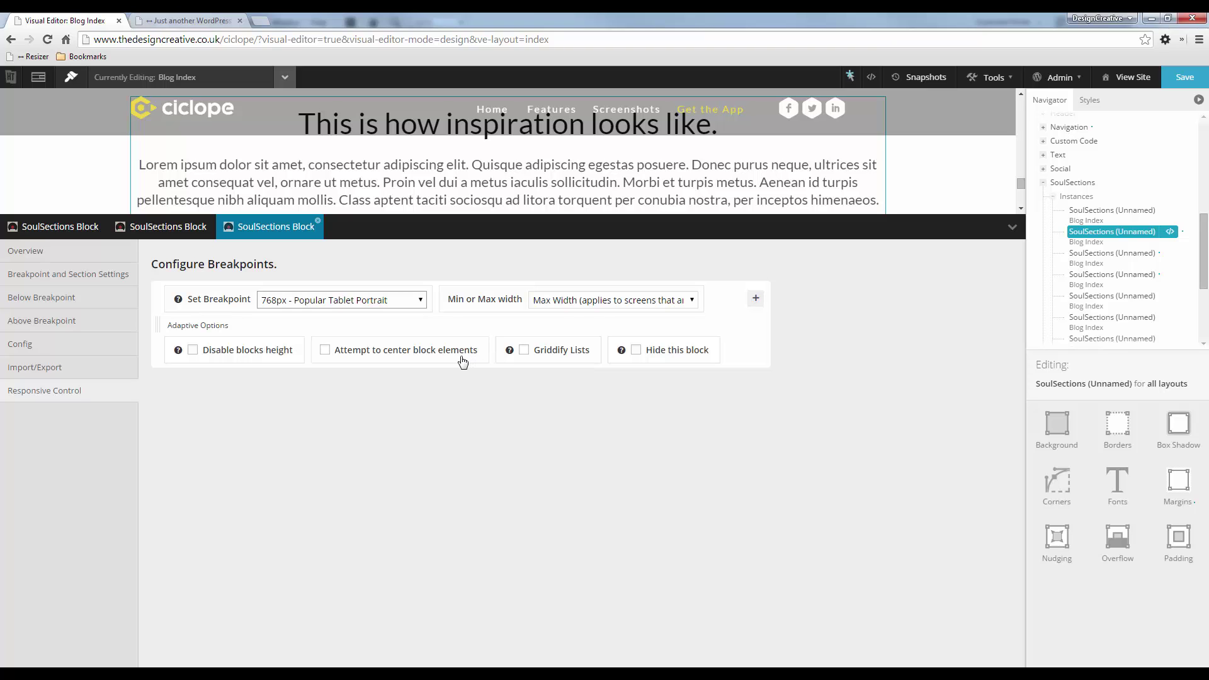
Collapse the block options and select the unnamed wrapper instance around the inspiration section for styling.
{"action": "left_click", "coordinate": [1011, 226]}
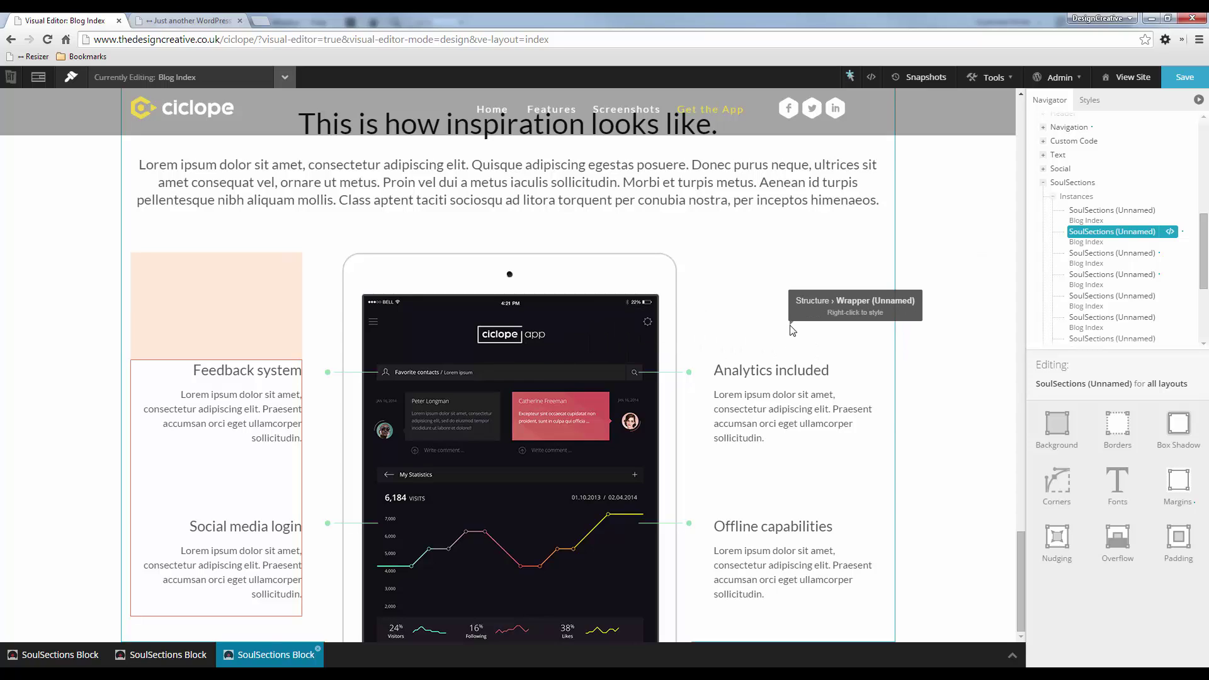
{"action": "right_click", "coordinate": [791, 328]}
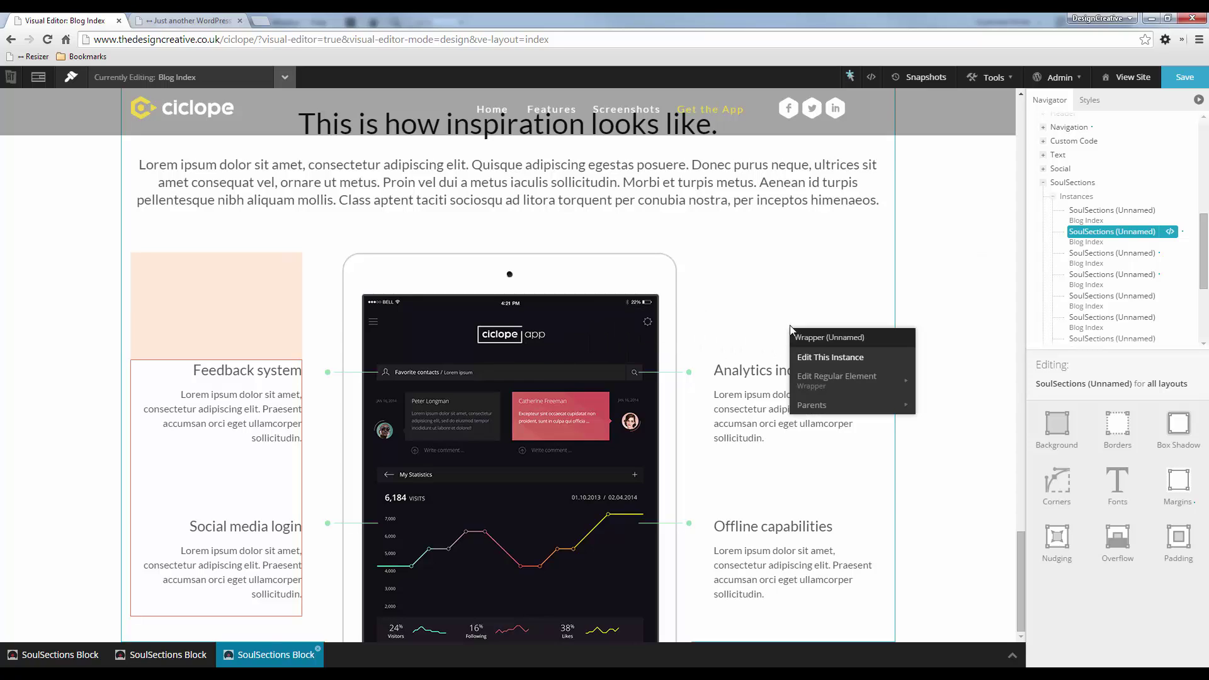
{"action": "left_click", "coordinate": [832, 357]}
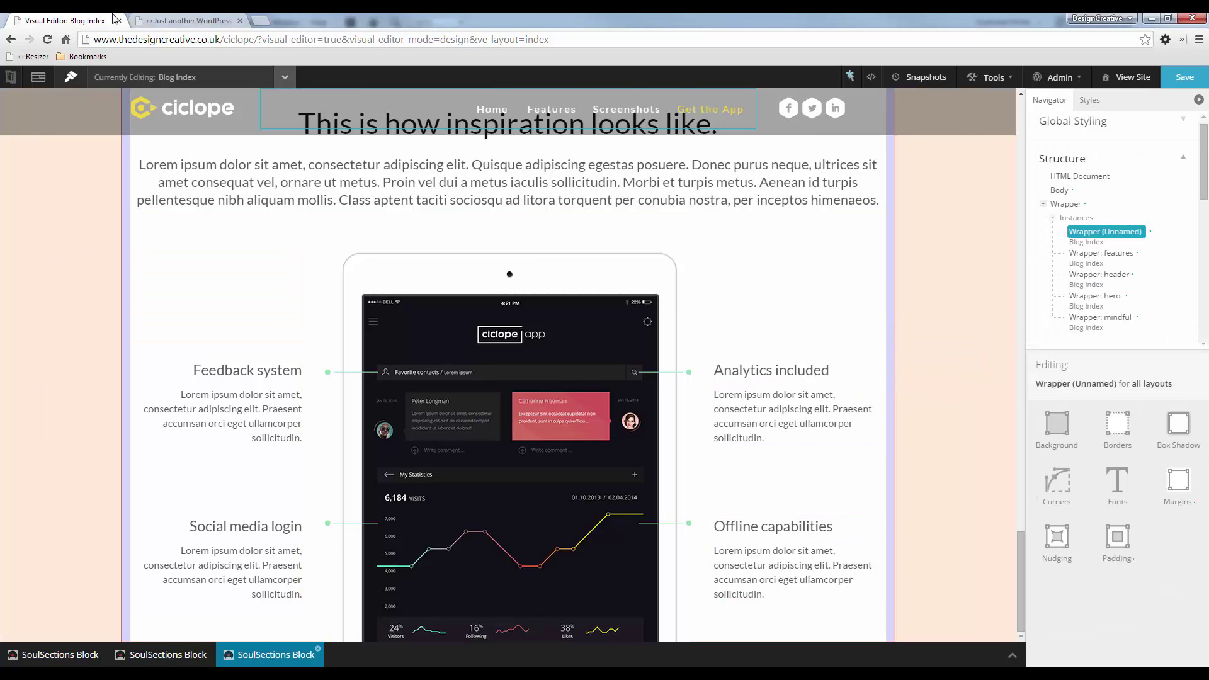
Review the inspiration section and the feature columns above it in the live site's tablet preview.
{"action": "left_click", "coordinate": [178, 23]}
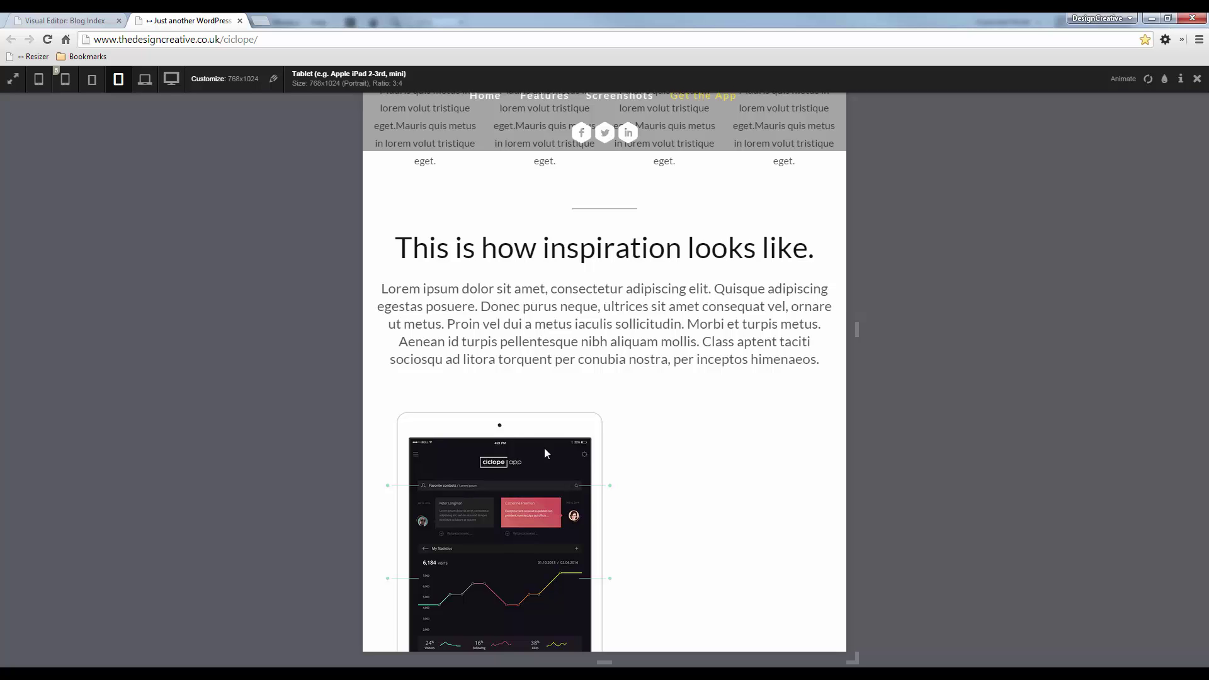
{"action": "scroll", "coordinate": [796, 399], "scroll_direction": "up", "scroll_amount": 2}
{"action": "scroll", "coordinate": [795, 399], "scroll_direction": "down", "scroll_amount": 1}
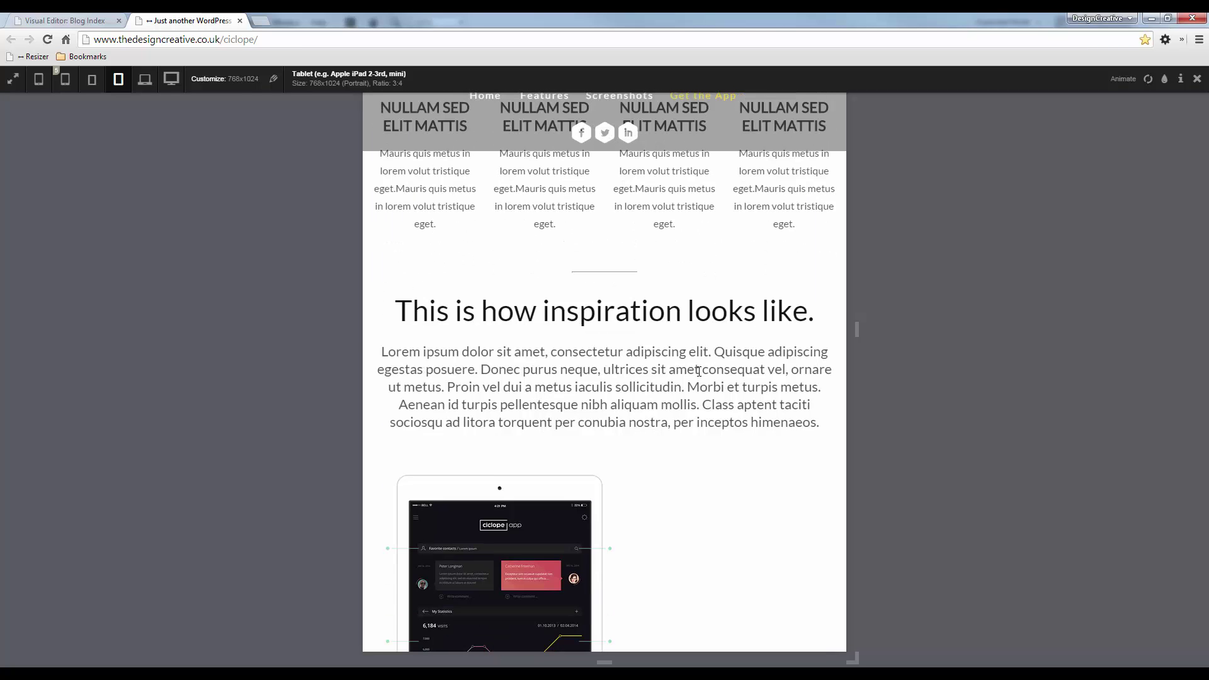
{"action": "scroll", "coordinate": [698, 375], "scroll_direction": "up", "scroll_amount": 3}
{"action": "scroll", "coordinate": [691, 372], "scroll_direction": "up", "scroll_amount": 2}
{"action": "scroll", "coordinate": [553, 285], "scroll_direction": "down", "scroll_amount": 1}
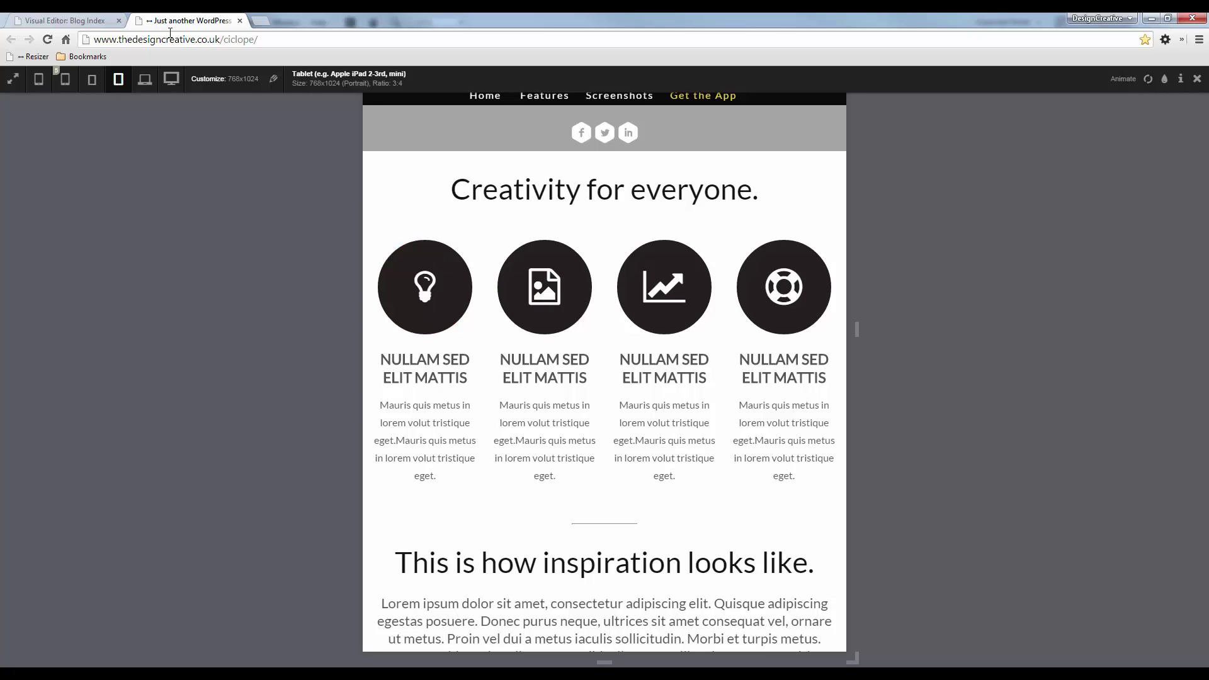
Turn off the inspector in the visual editor and open the options of the wrapper holding the inspiration section.
{"action": "left_click", "coordinate": [108, 20]}
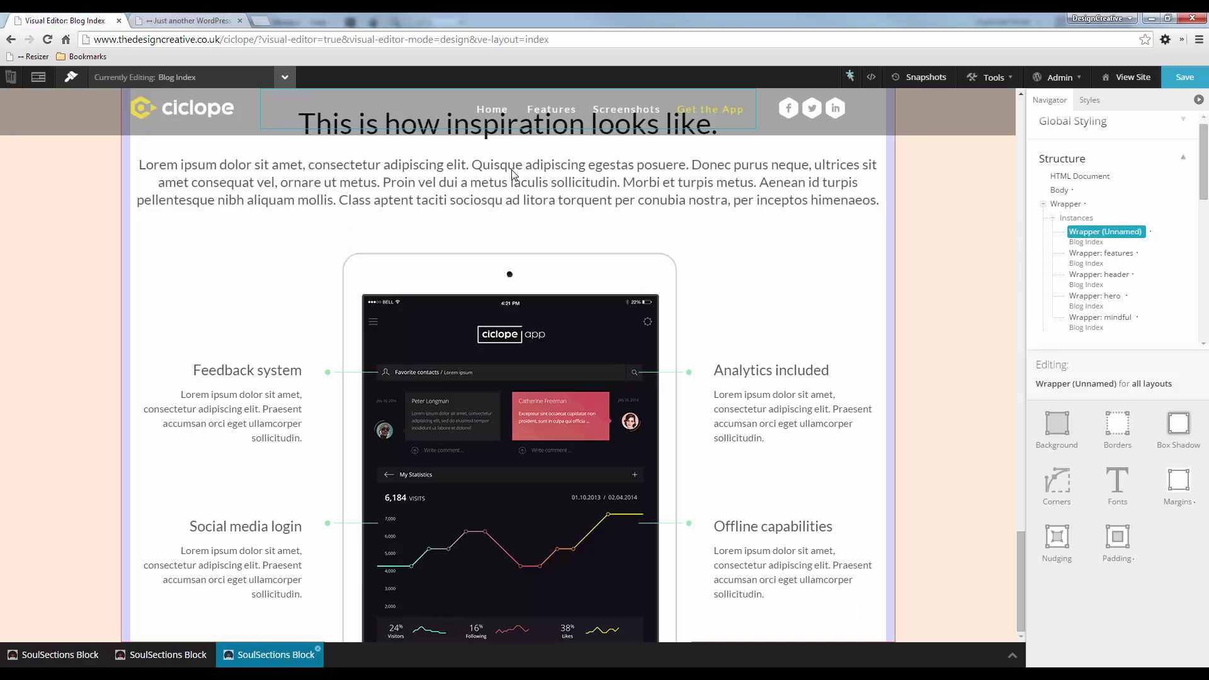
{"action": "right_click", "coordinate": [745, 286]}
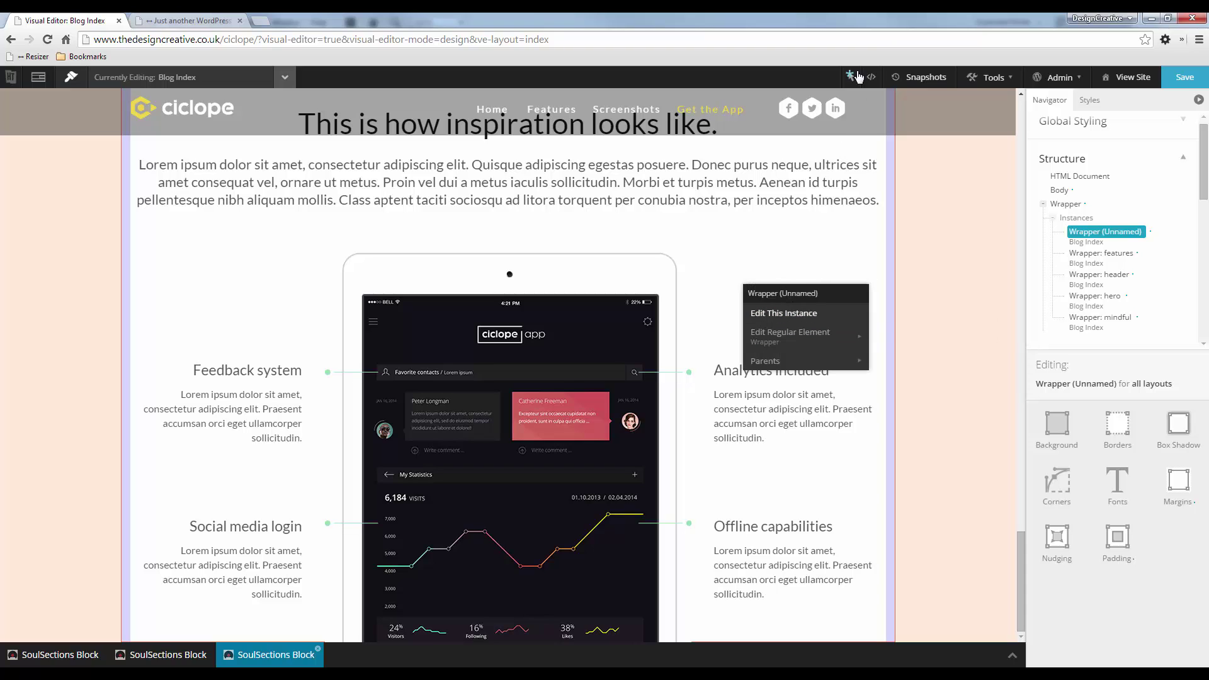
{"action": "left_click", "coordinate": [849, 76]}
{"action": "right_click", "coordinate": [837, 270]}
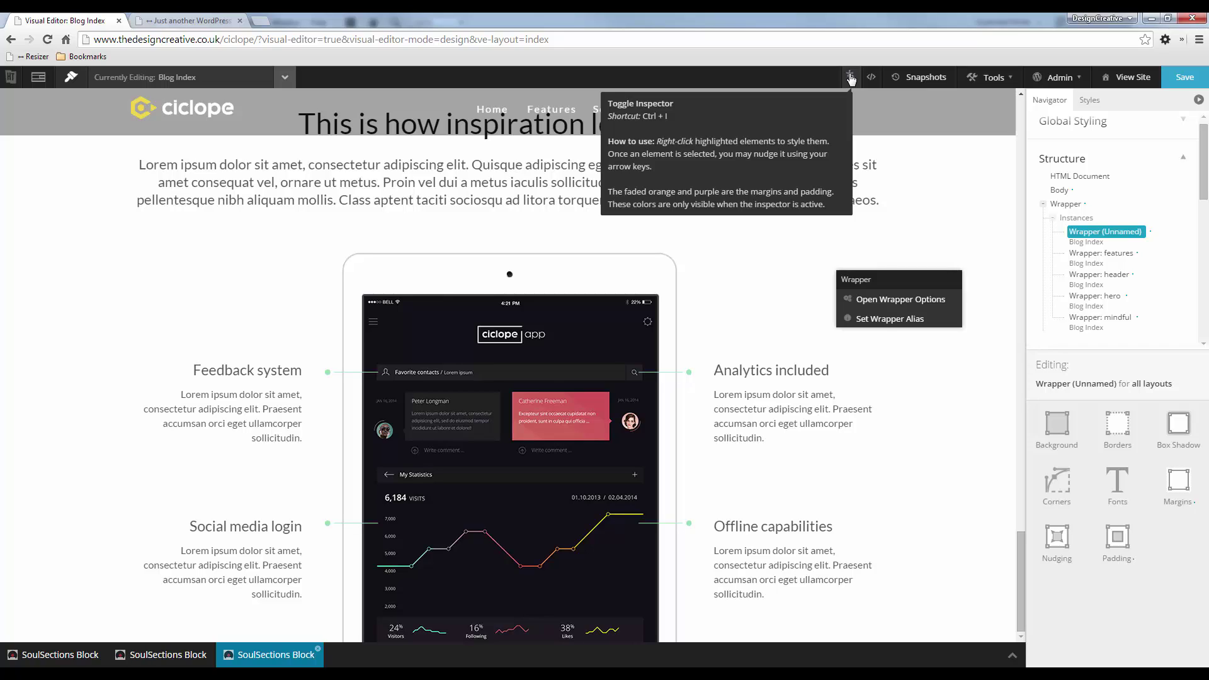
{"action": "right_click", "coordinate": [808, 292]}
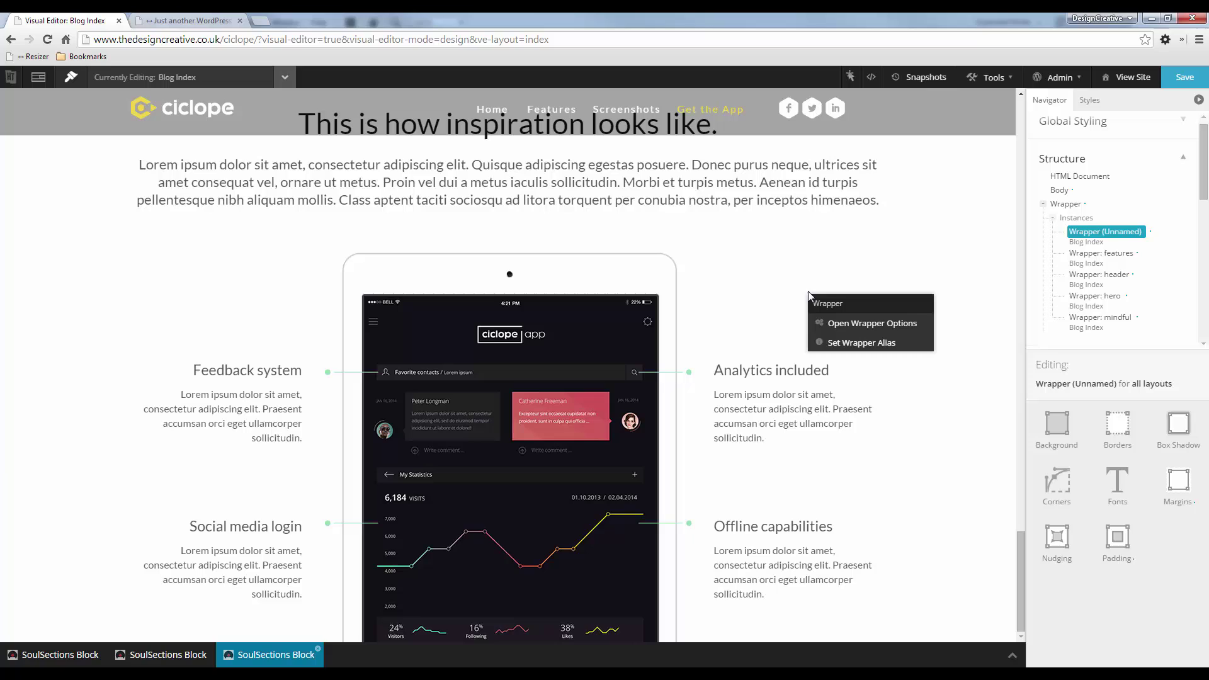
{"action": "left_click", "coordinate": [887, 323]}
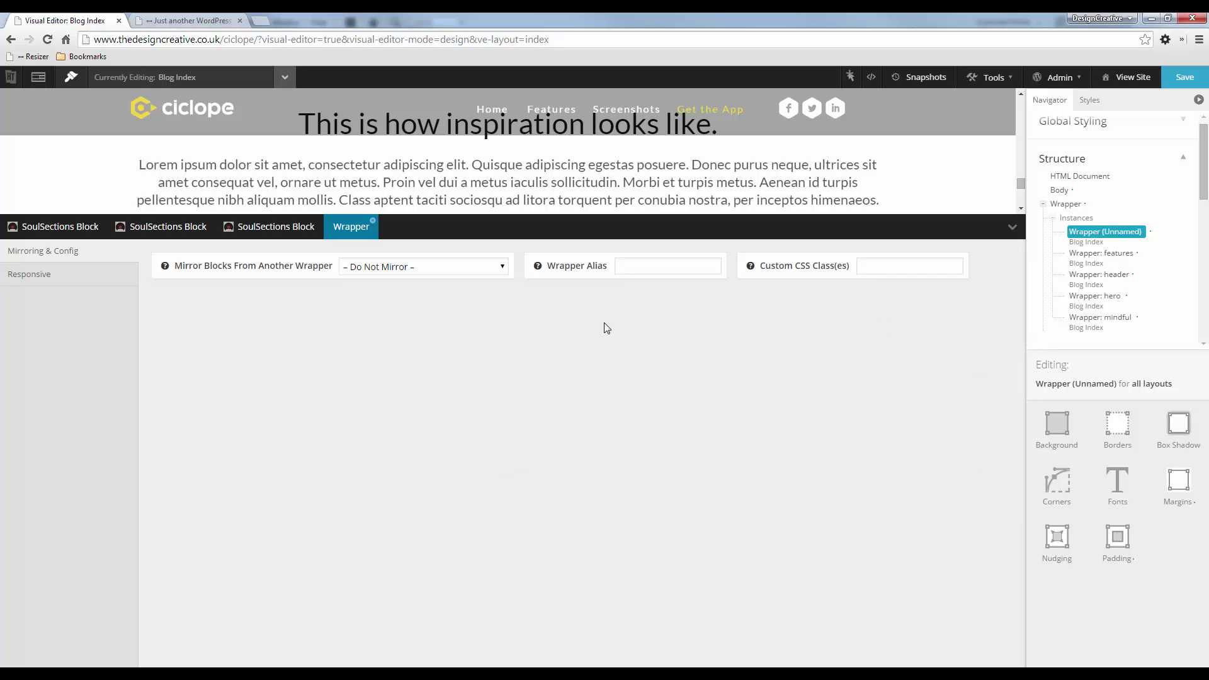
Set the wrapper's breakpoint to 768px - Popular Tablet Portrait with Stretch blocks for mobile enabled, and save the layout.
{"action": "left_click", "coordinate": [40, 276]}
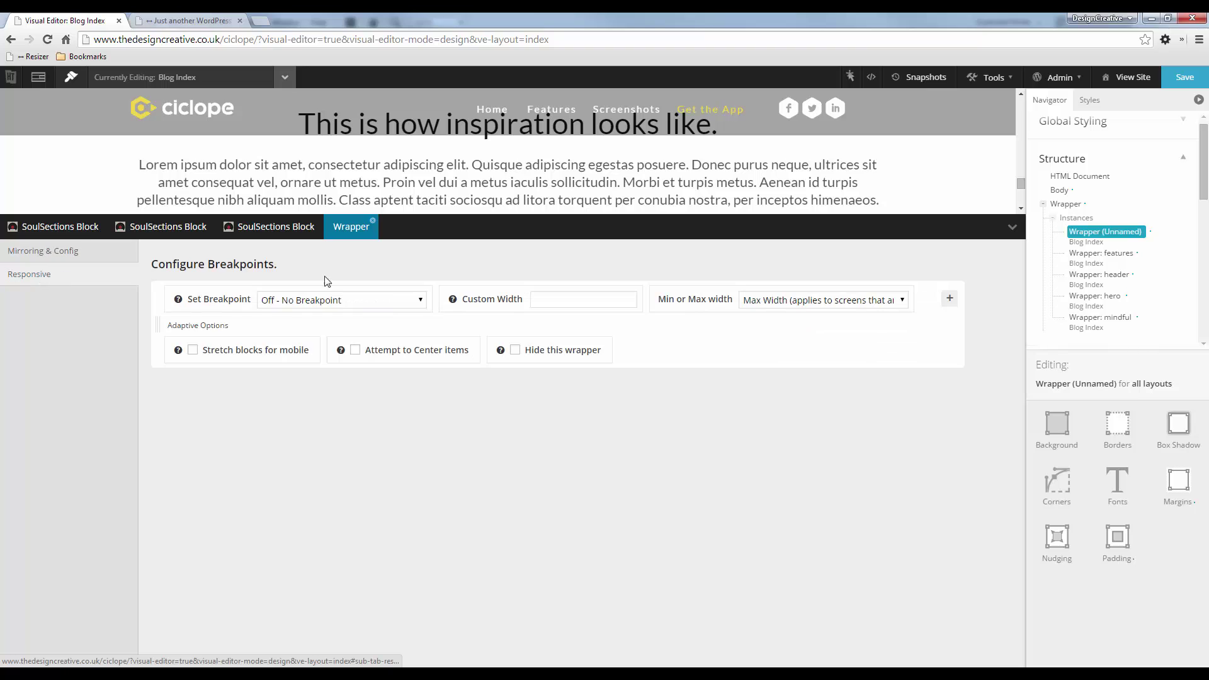
{"action": "left_click", "coordinate": [380, 301]}
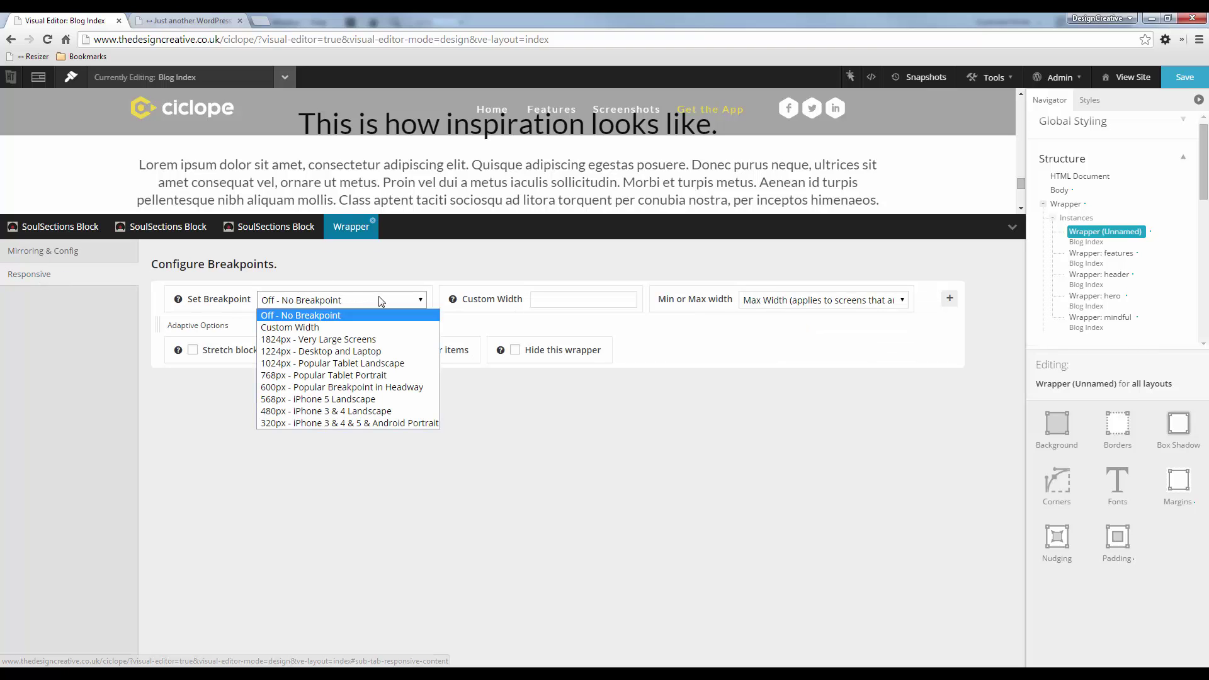
{"action": "left_click", "coordinate": [373, 377]}
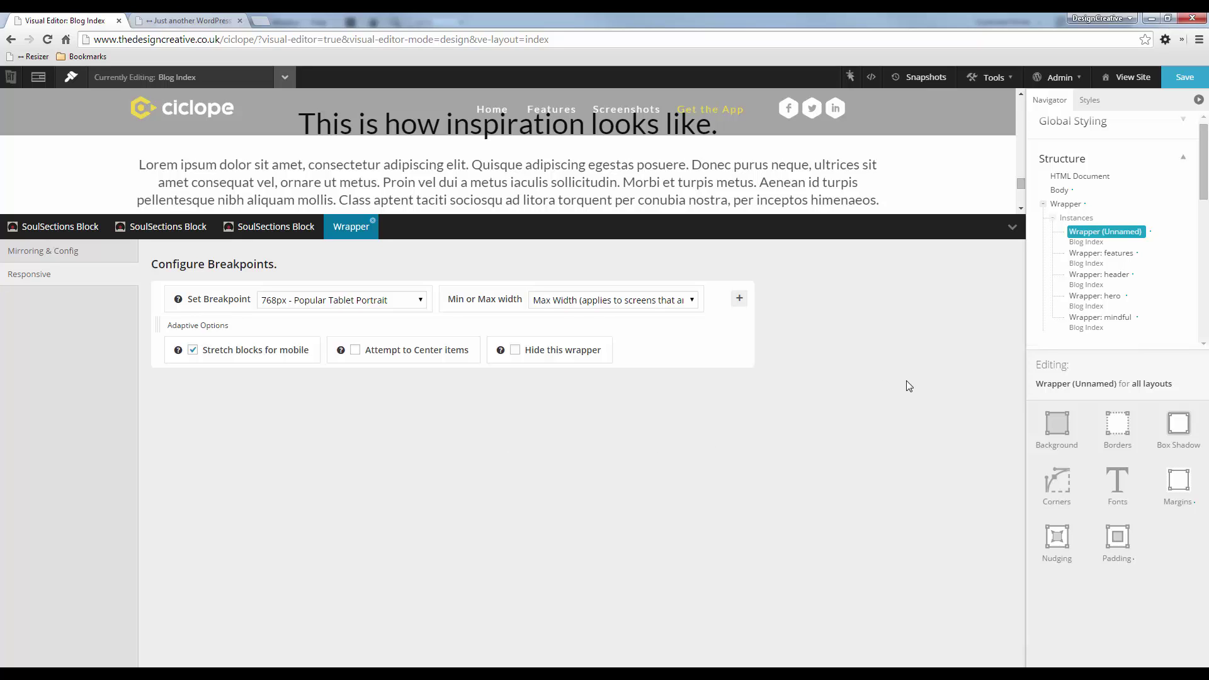
{"action": "left_click", "coordinate": [1179, 81]}
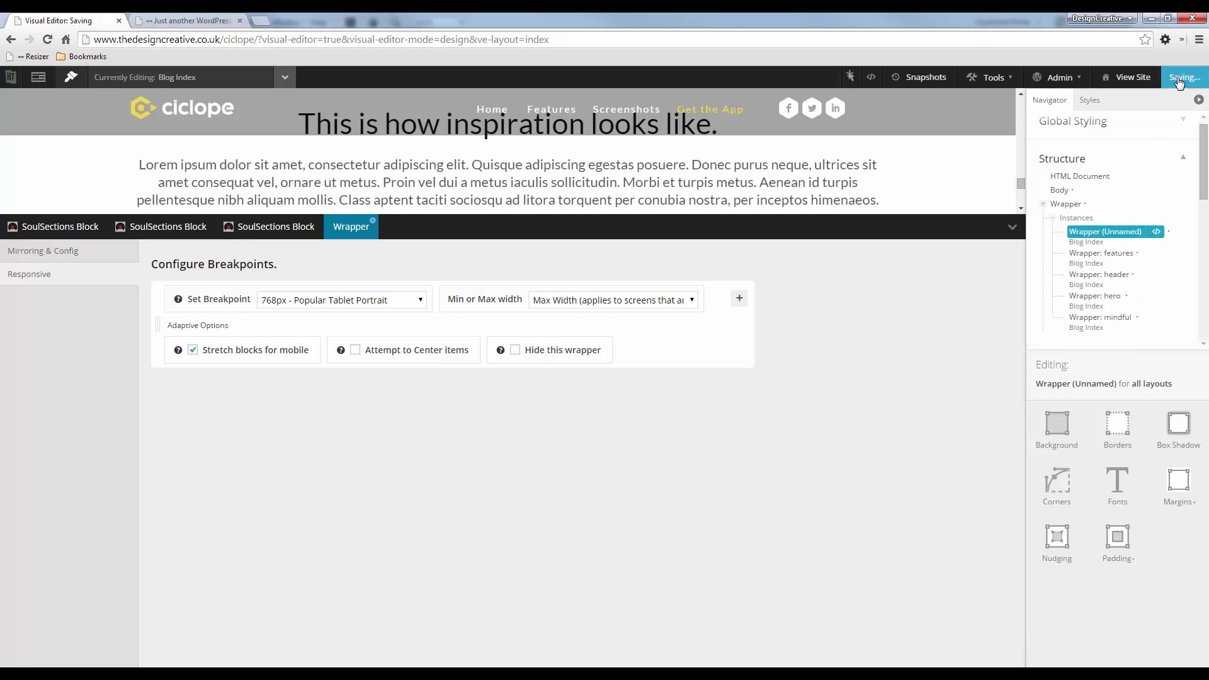
Reload the live site's tablet preview and examine the feature icons, inspiration text and tablet image.
{"action": "left_click", "coordinate": [157, 22]}
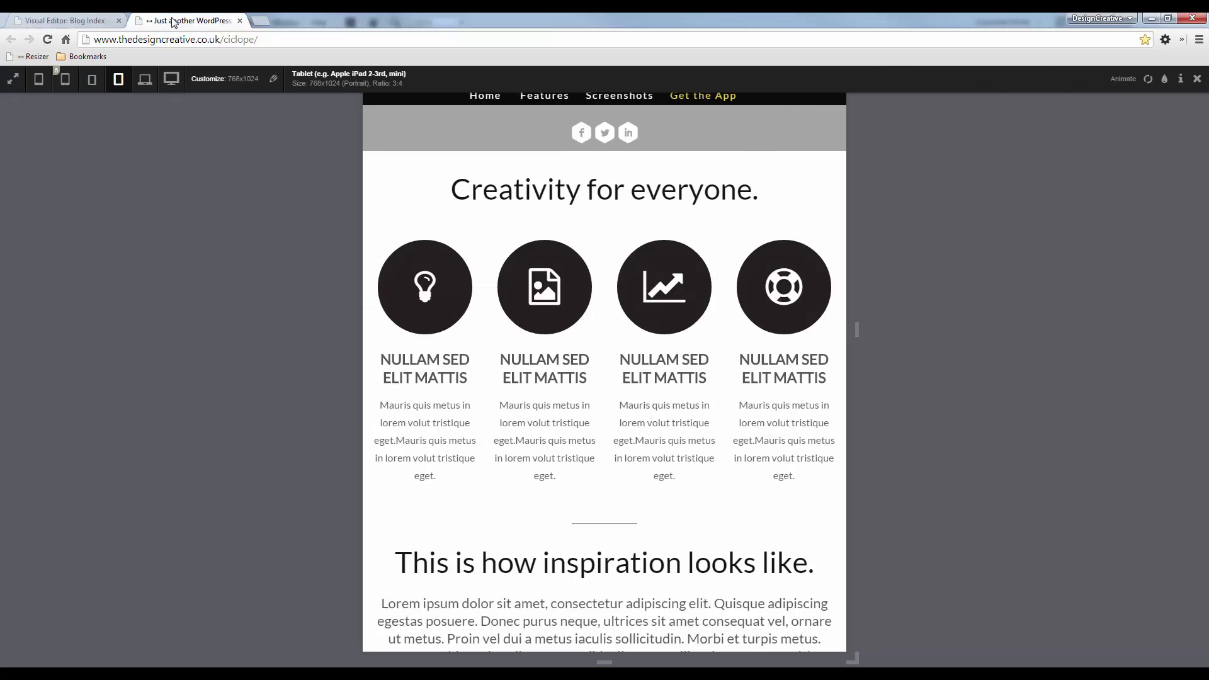
{"action": "left_click", "coordinate": [1147, 79]}
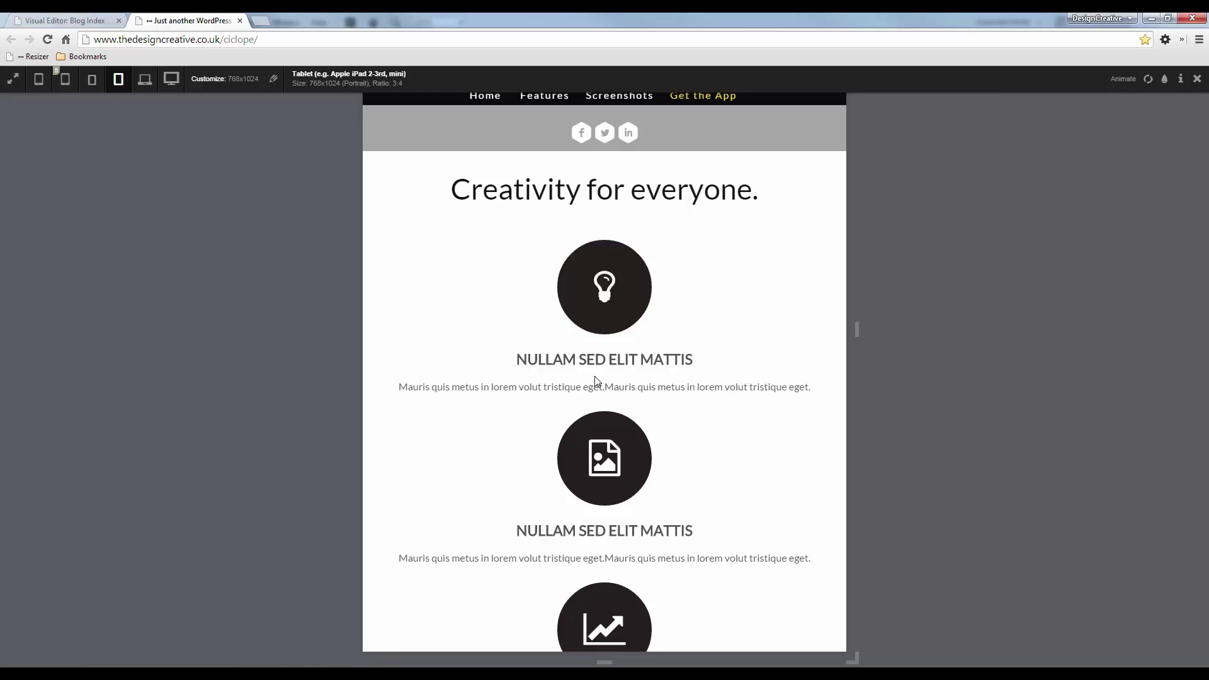
{"action": "scroll", "coordinate": [777, 426], "scroll_direction": "down", "scroll_amount": 6}
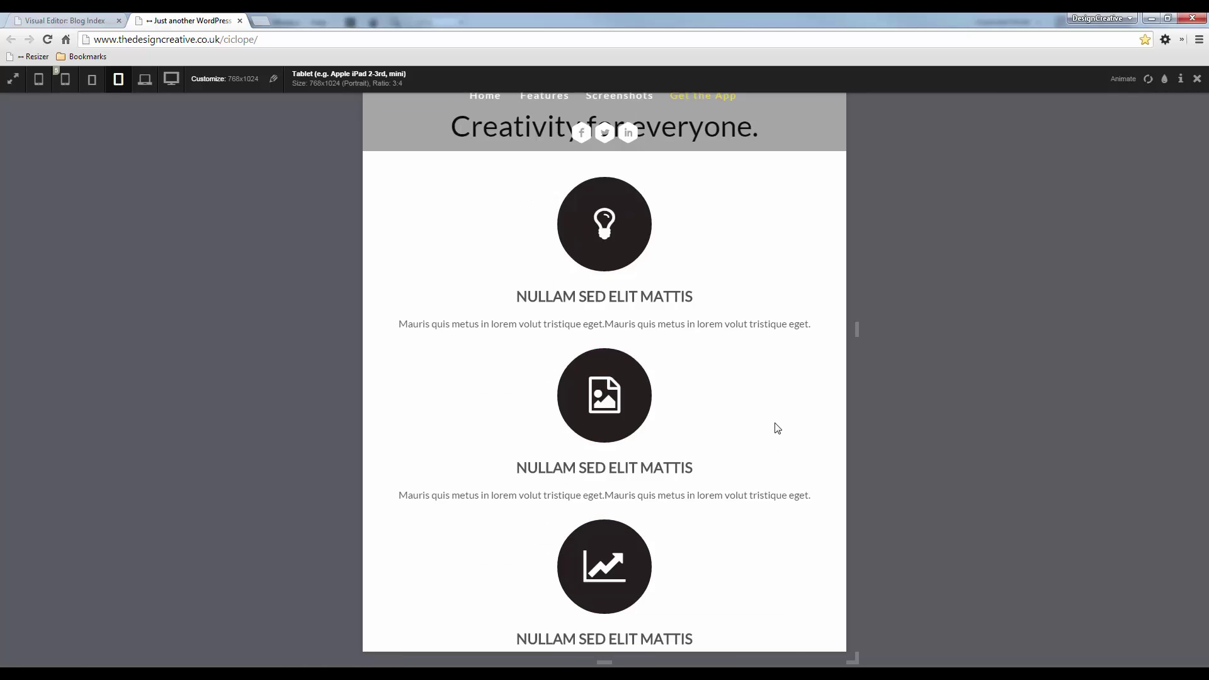
{"action": "scroll", "coordinate": [765, 400], "scroll_direction": "down", "scroll_amount": 7}
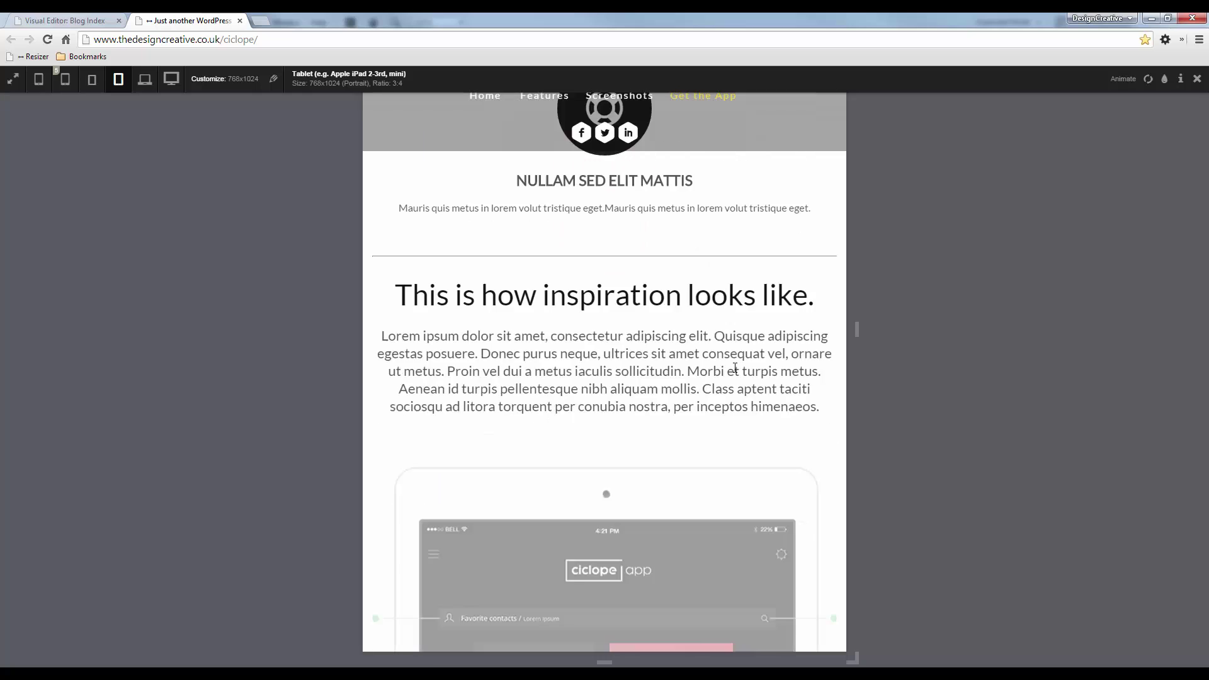
{"action": "scroll", "coordinate": [536, 359], "scroll_direction": "down", "scroll_amount": 3}
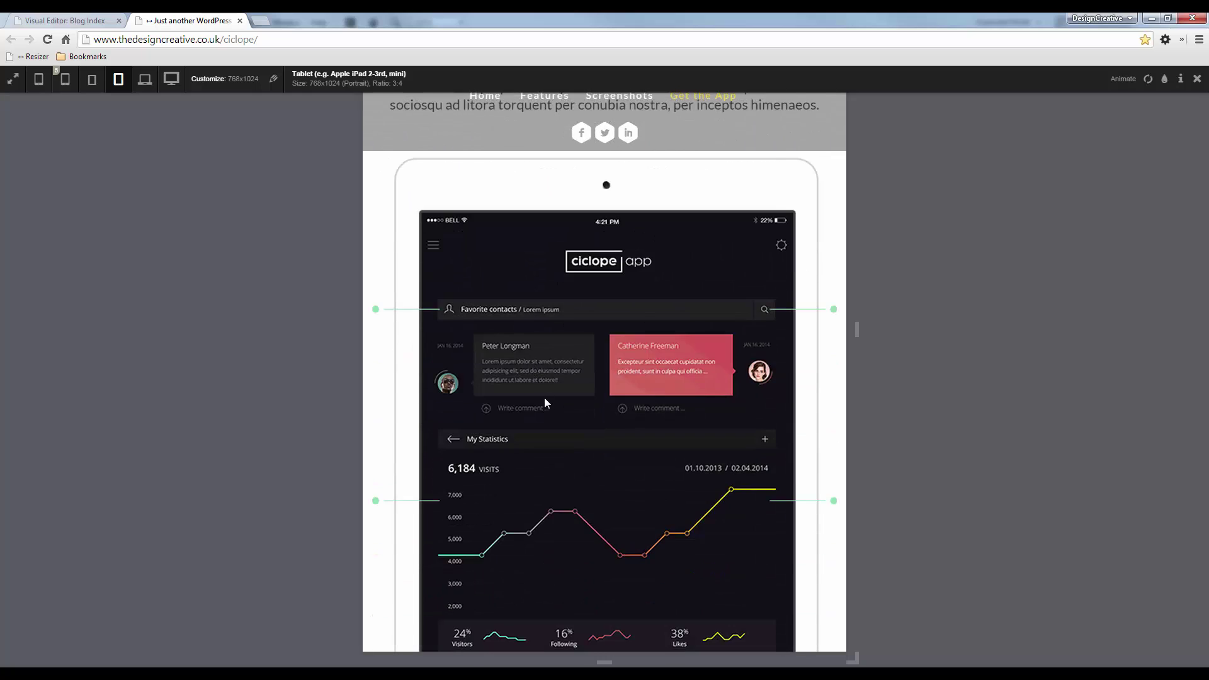
{"action": "scroll", "coordinate": [545, 400], "scroll_direction": "up", "scroll_amount": 4}
{"action": "scroll", "coordinate": [548, 406], "scroll_direction": "up", "scroll_amount": 8}
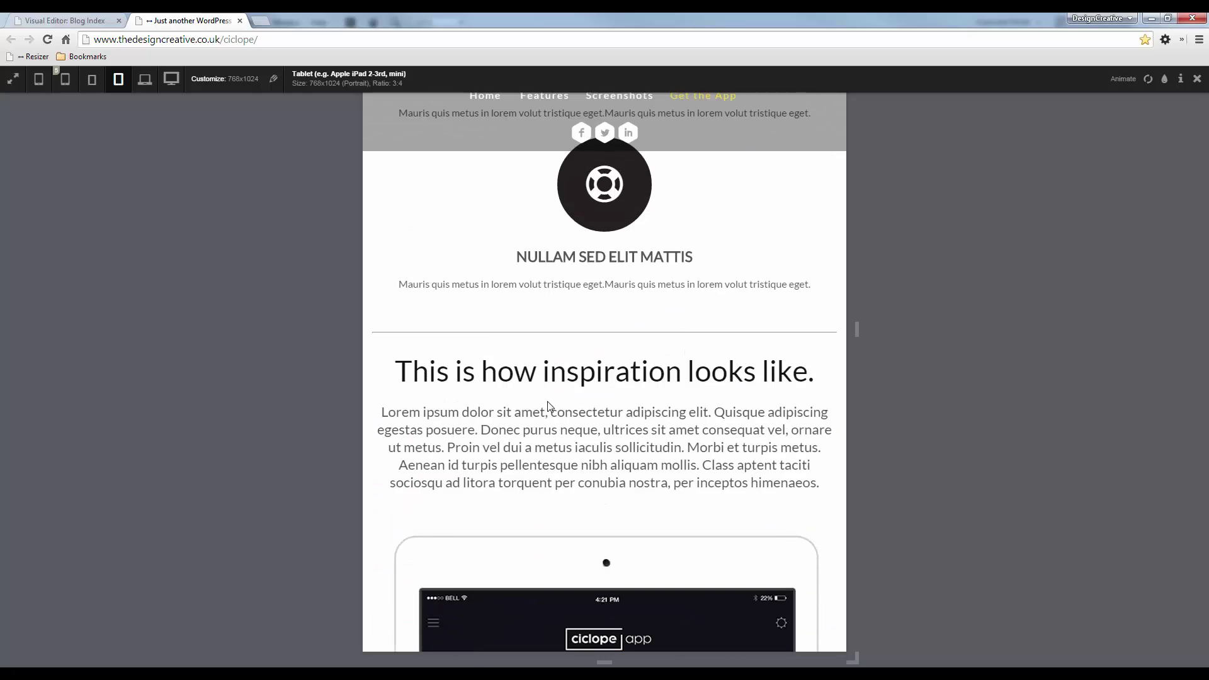
{"action": "scroll", "coordinate": [548, 400], "scroll_direction": "up", "scroll_amount": 5}
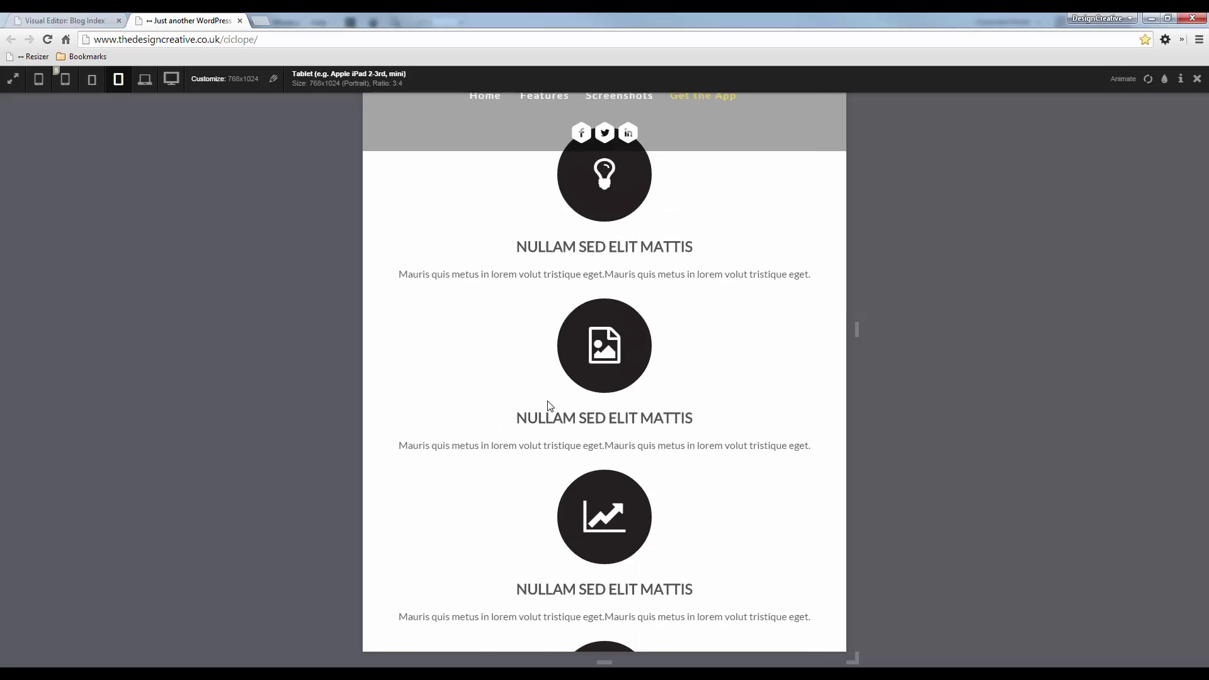
{"action": "scroll", "coordinate": [549, 391], "scroll_direction": "down", "scroll_amount": 7}
{"action": "scroll", "coordinate": [549, 376], "scroll_direction": "down", "scroll_amount": 10}
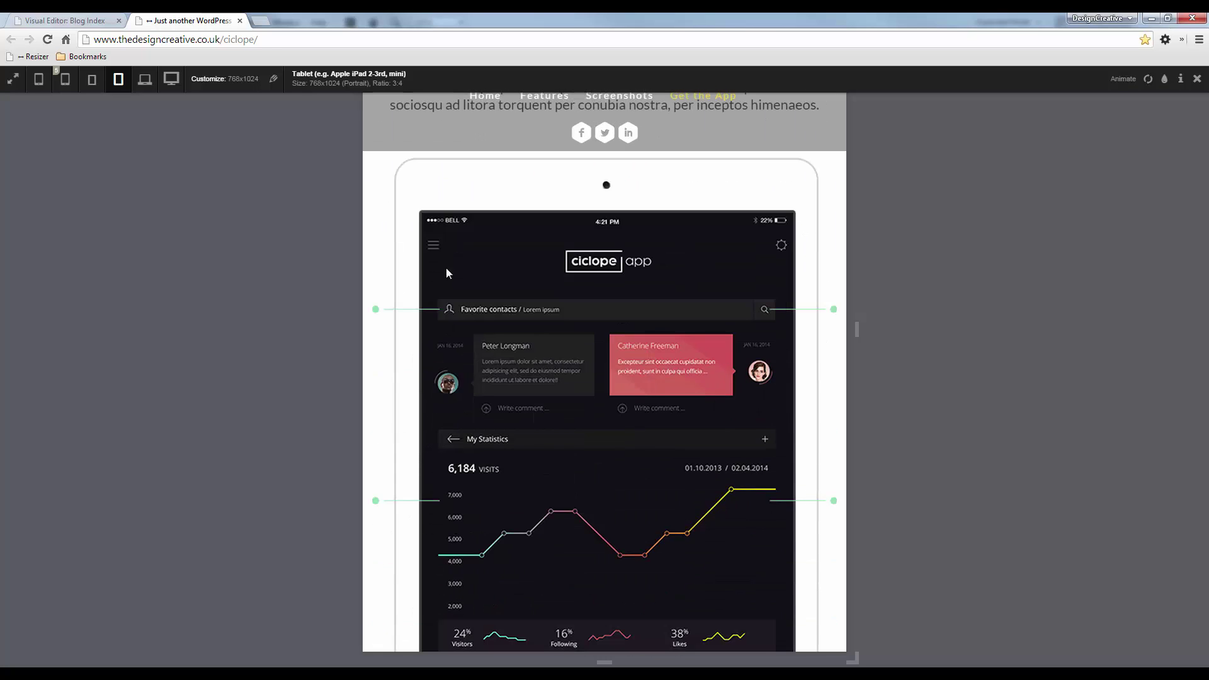
Preview the live site at Apple iPhone 5 size and check how the sections stack down the page.
{"action": "left_click", "coordinate": [65, 79]}
{"action": "scroll", "coordinate": [639, 327], "scroll_direction": "up", "scroll_amount": 15}
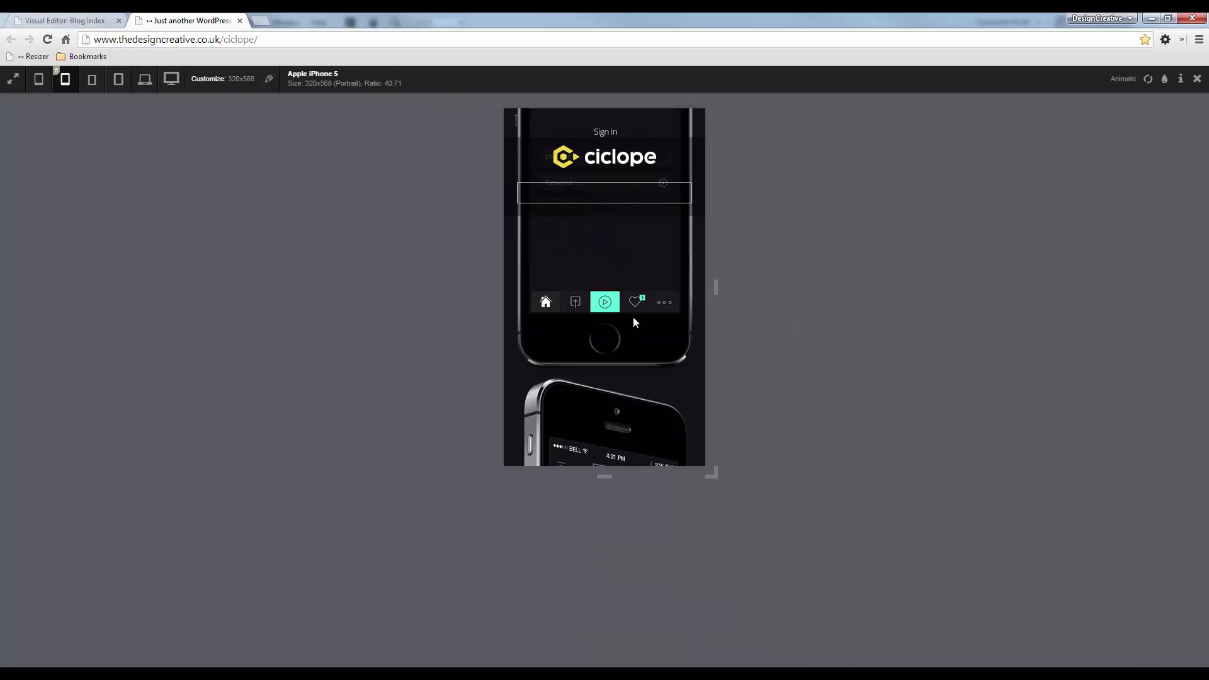
{"action": "scroll", "coordinate": [646, 278], "scroll_direction": "down", "scroll_amount": 12}
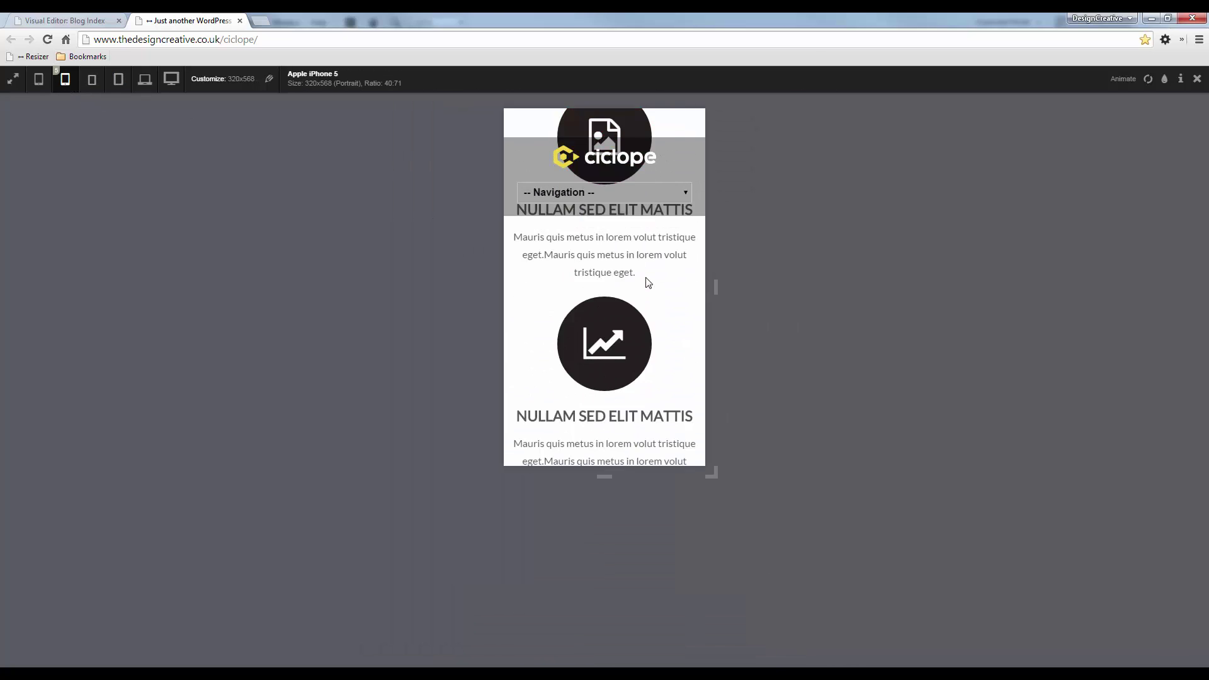
{"action": "scroll", "coordinate": [646, 278], "scroll_direction": "down", "scroll_amount": 10}
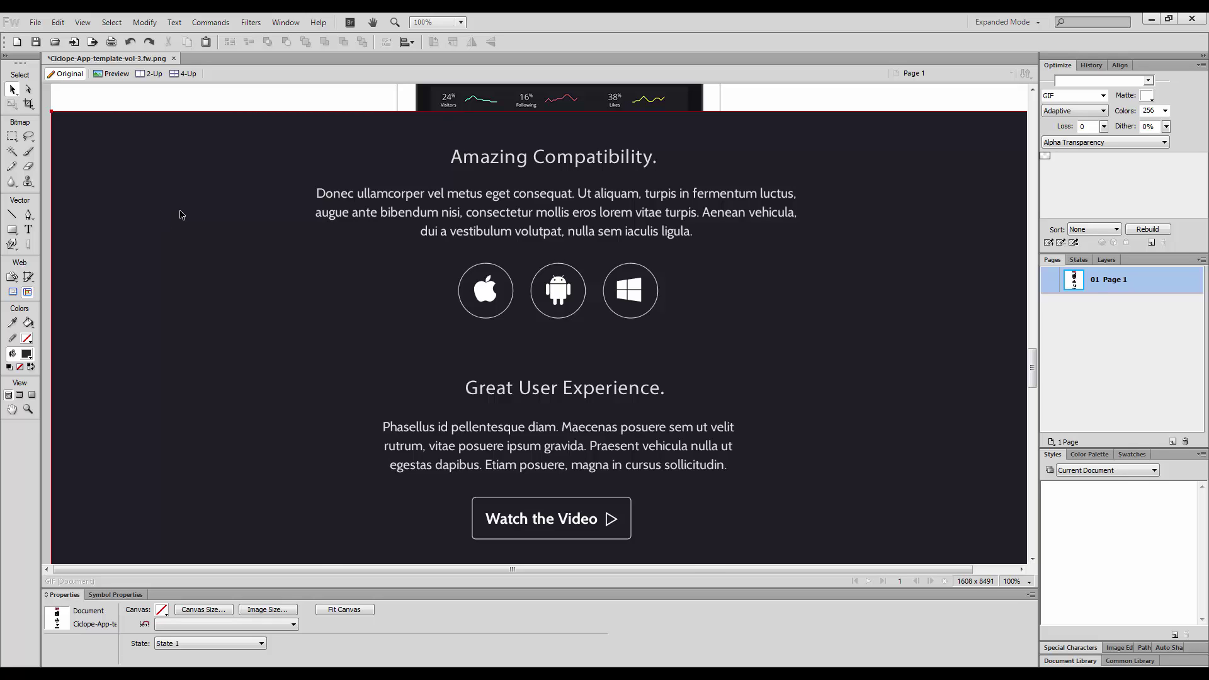
Switch to the Fireworks mockup and examine the dark Amazing Compatibility and Great User Experience section.
{"action": "scroll", "coordinate": [200, 214], "scroll_direction": "down", "scroll_amount": 15}
{"action": "scroll", "coordinate": [200, 215], "scroll_direction": "up", "scroll_amount": 12}
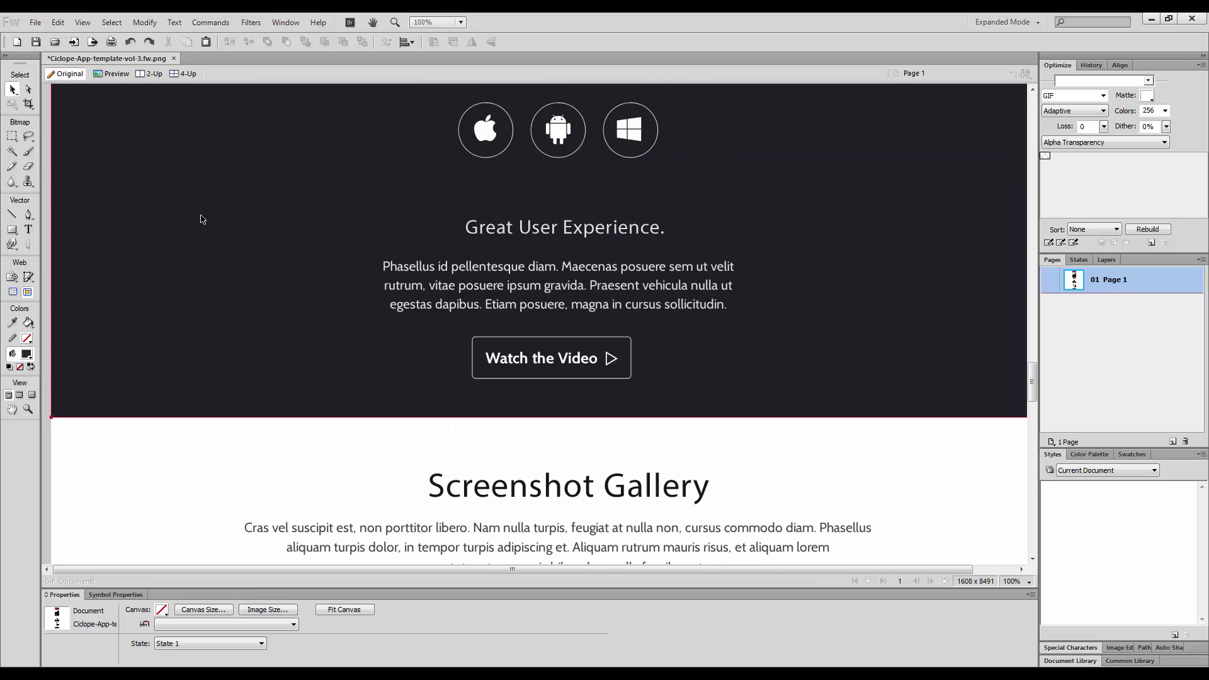